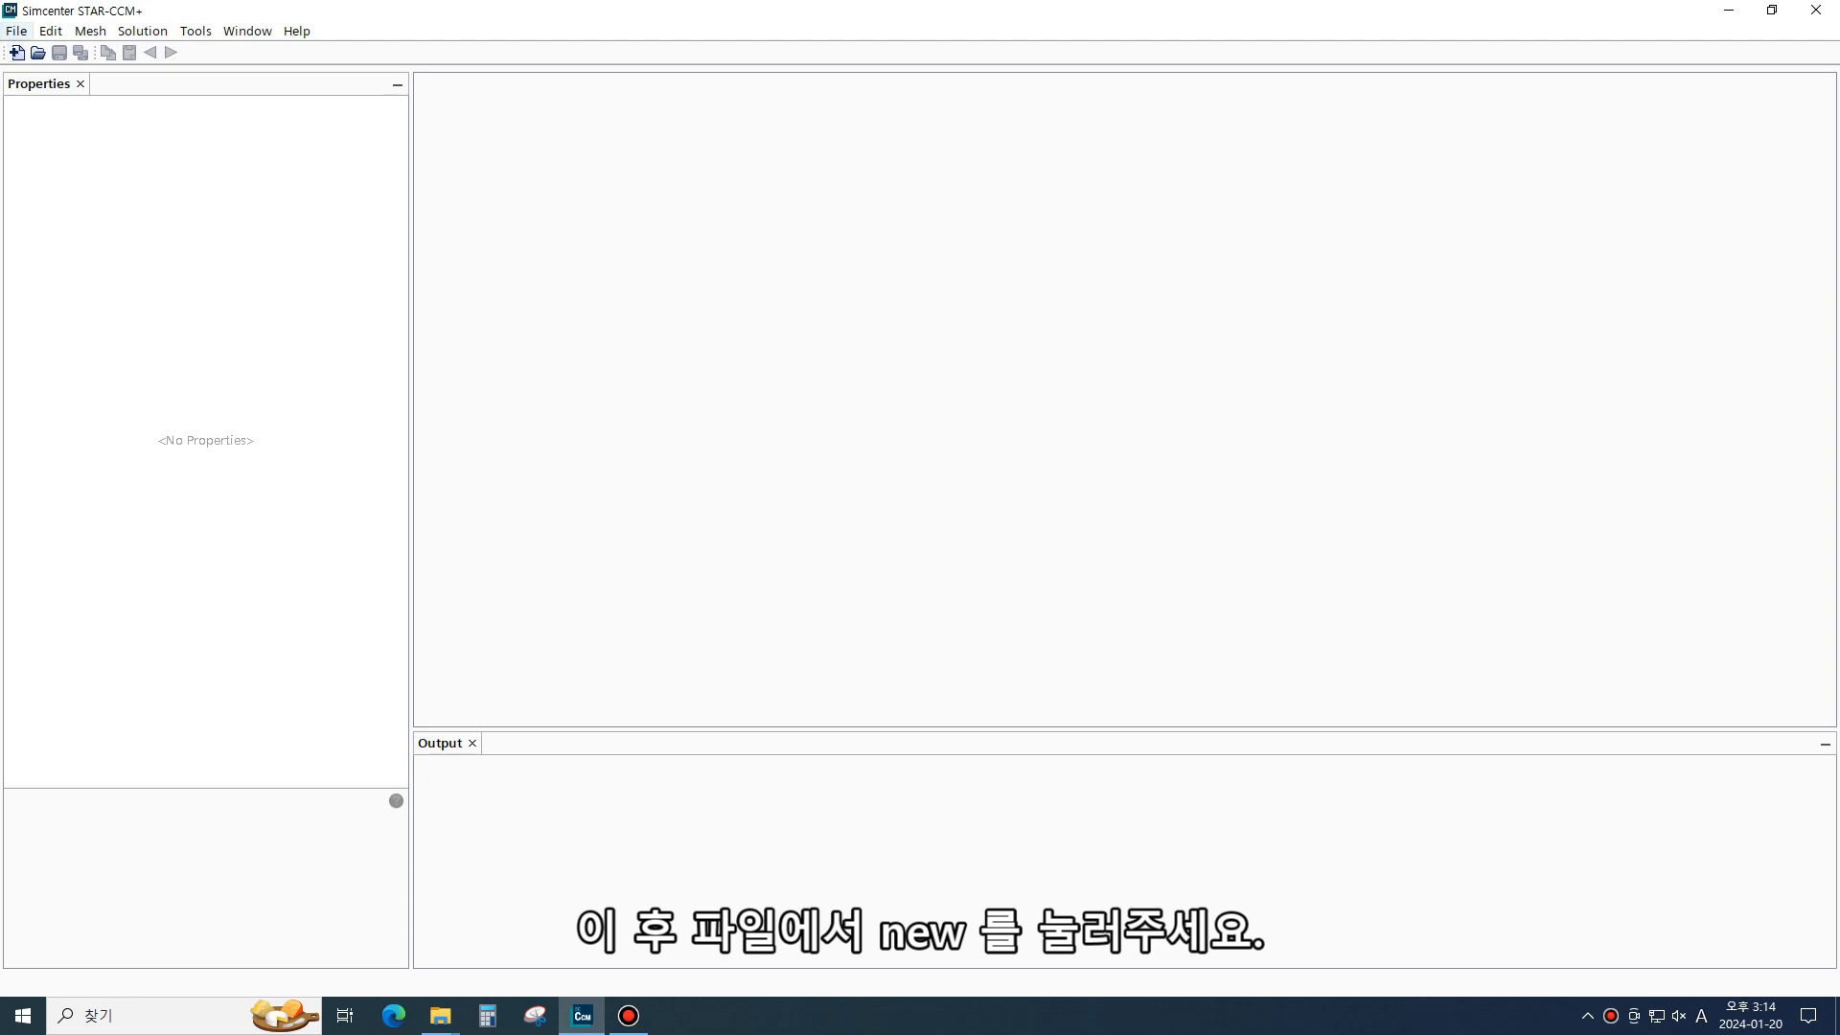
- Start a new simulation running Parallel on Local Host with 24 compute processes
left_click(16, 31)
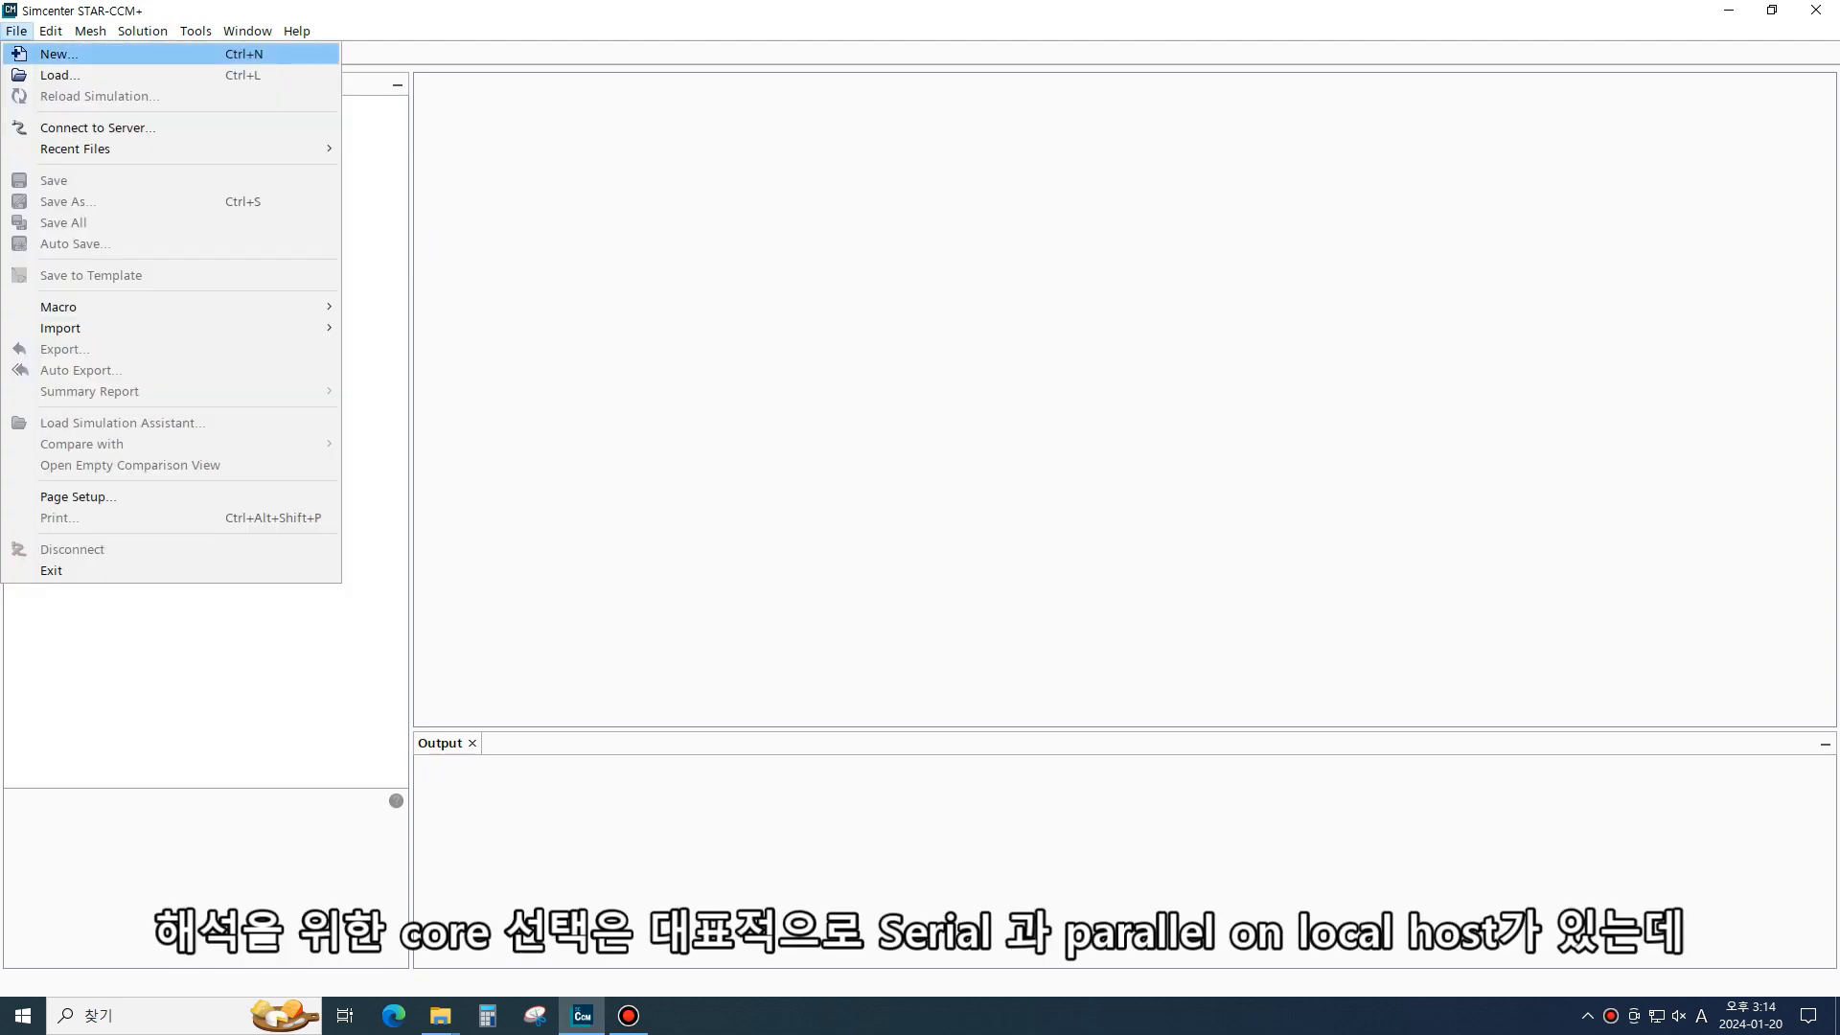
left_click(57, 54)
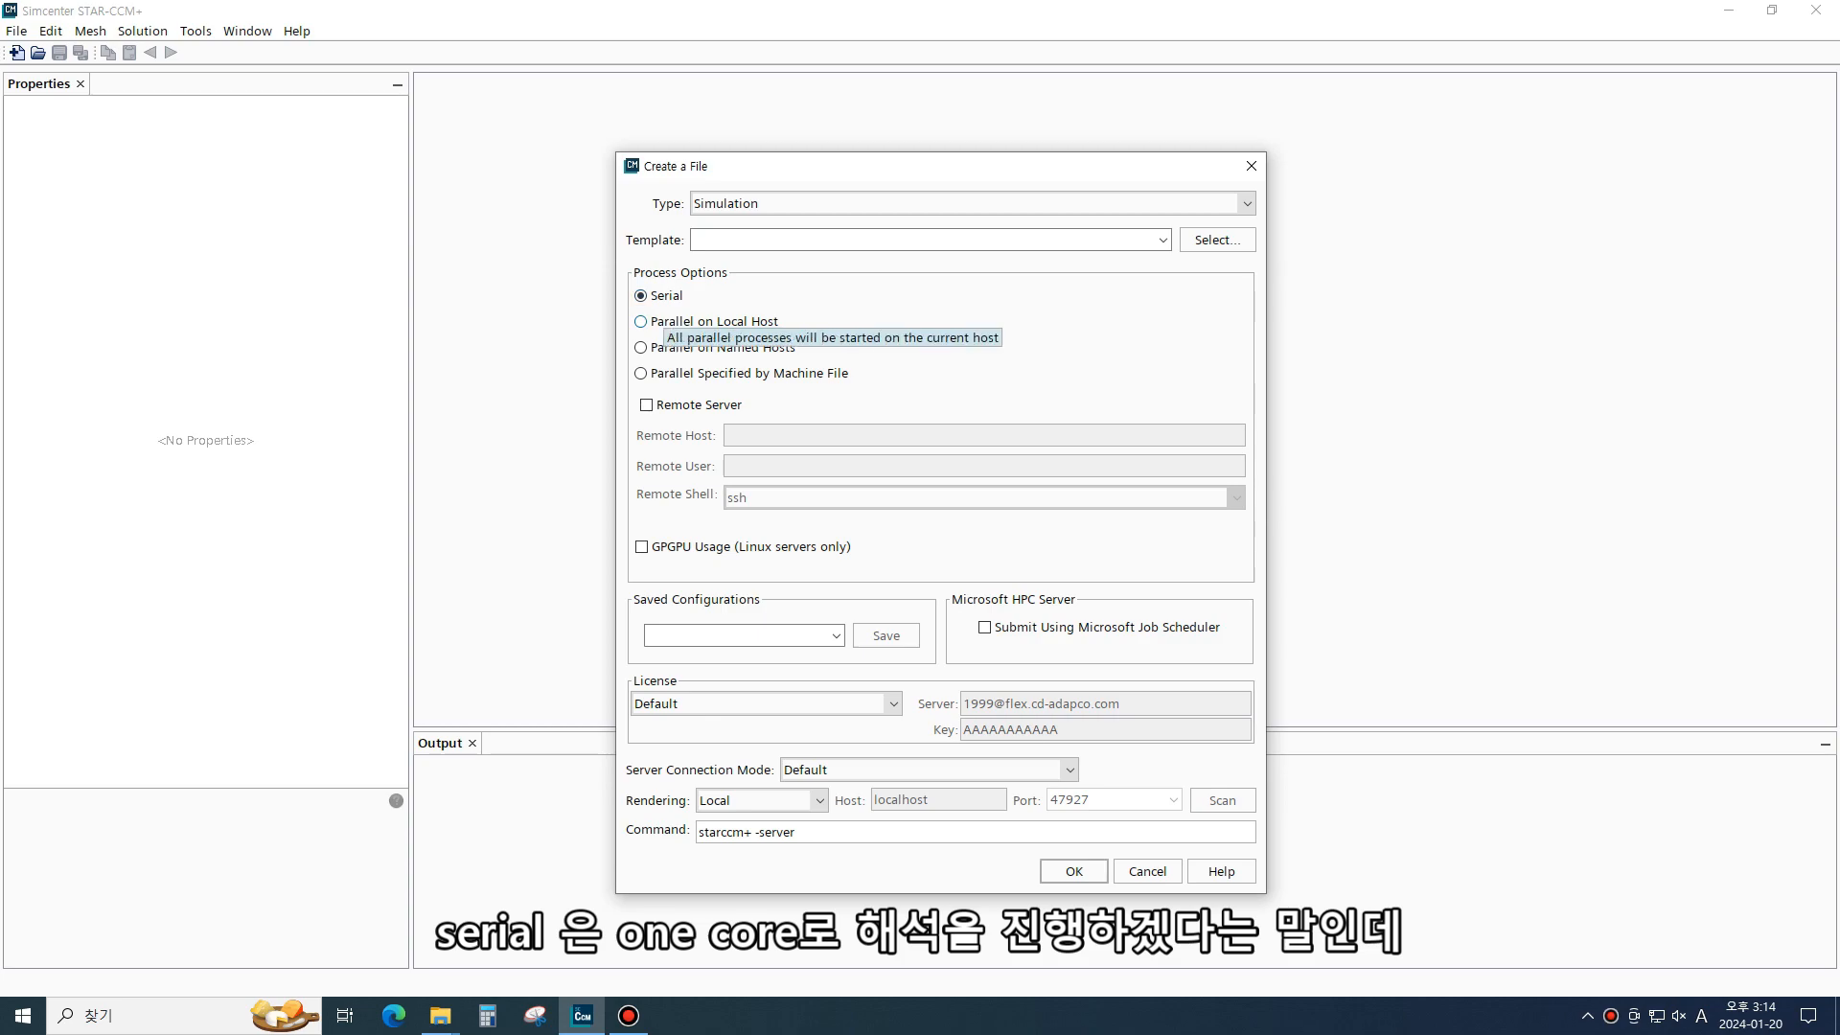
left_click(671, 321)
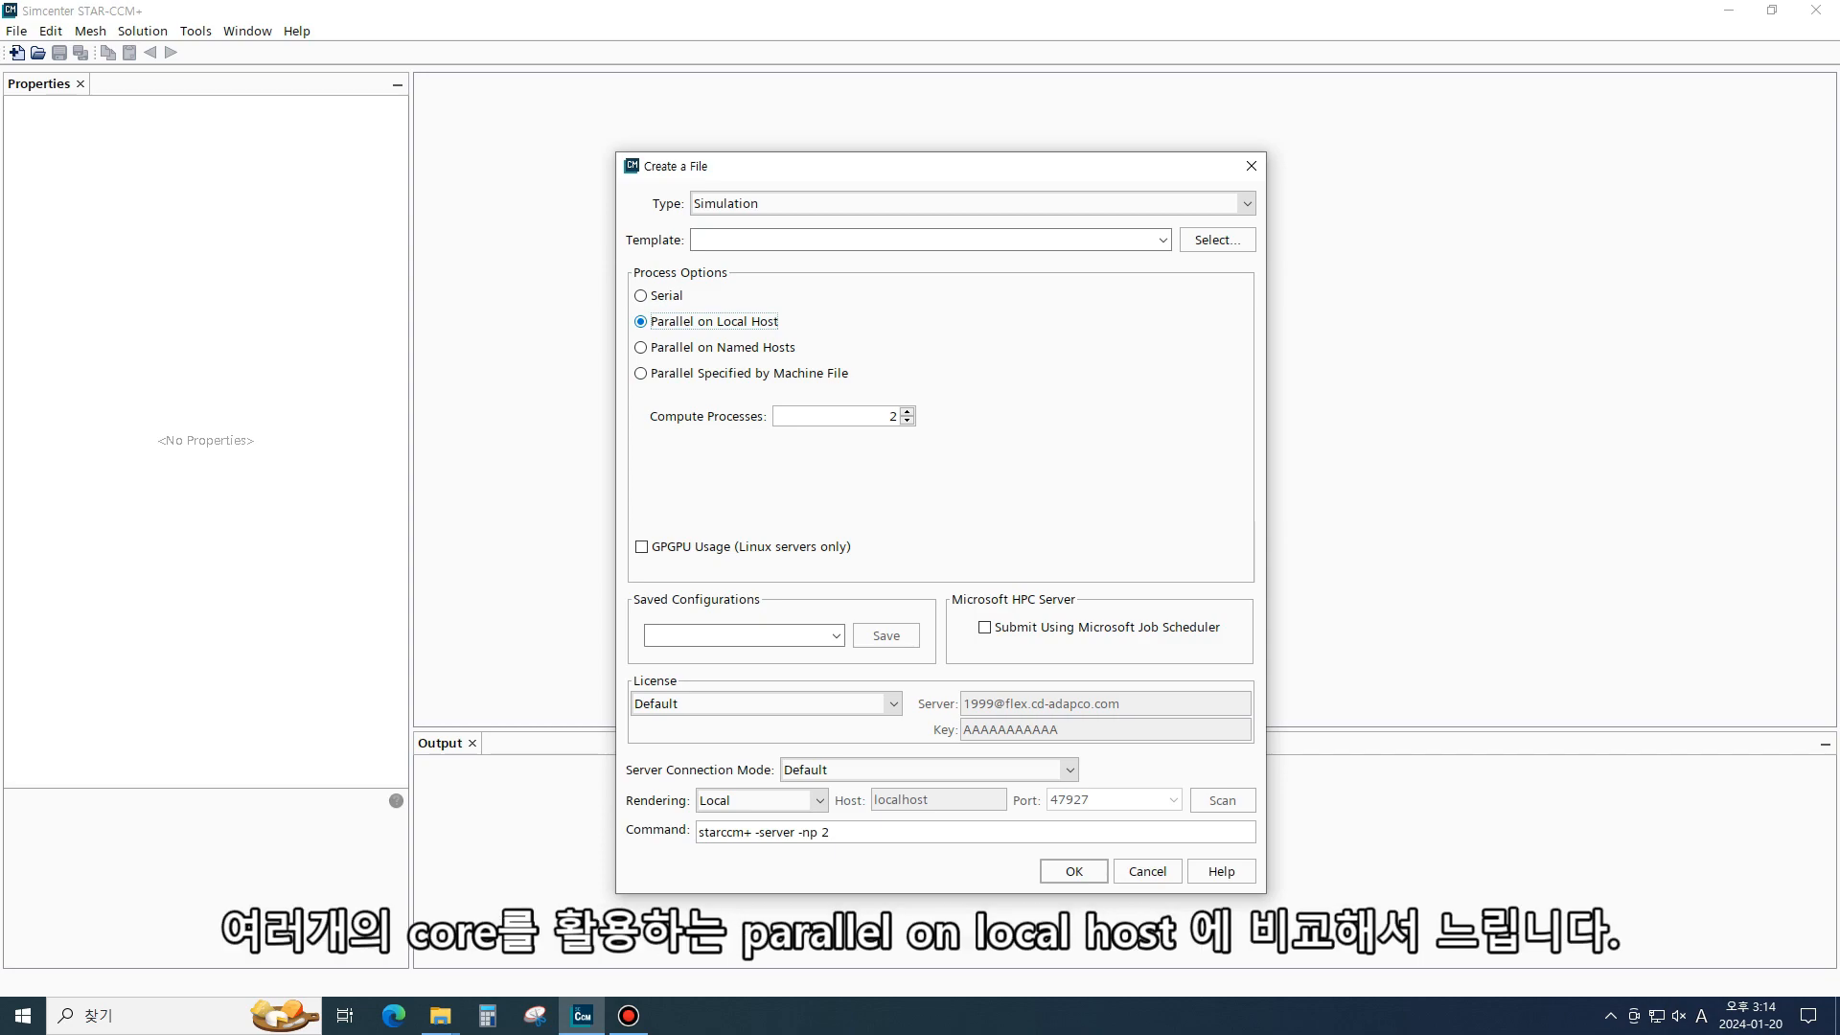
double_click(893, 416)
type("100")
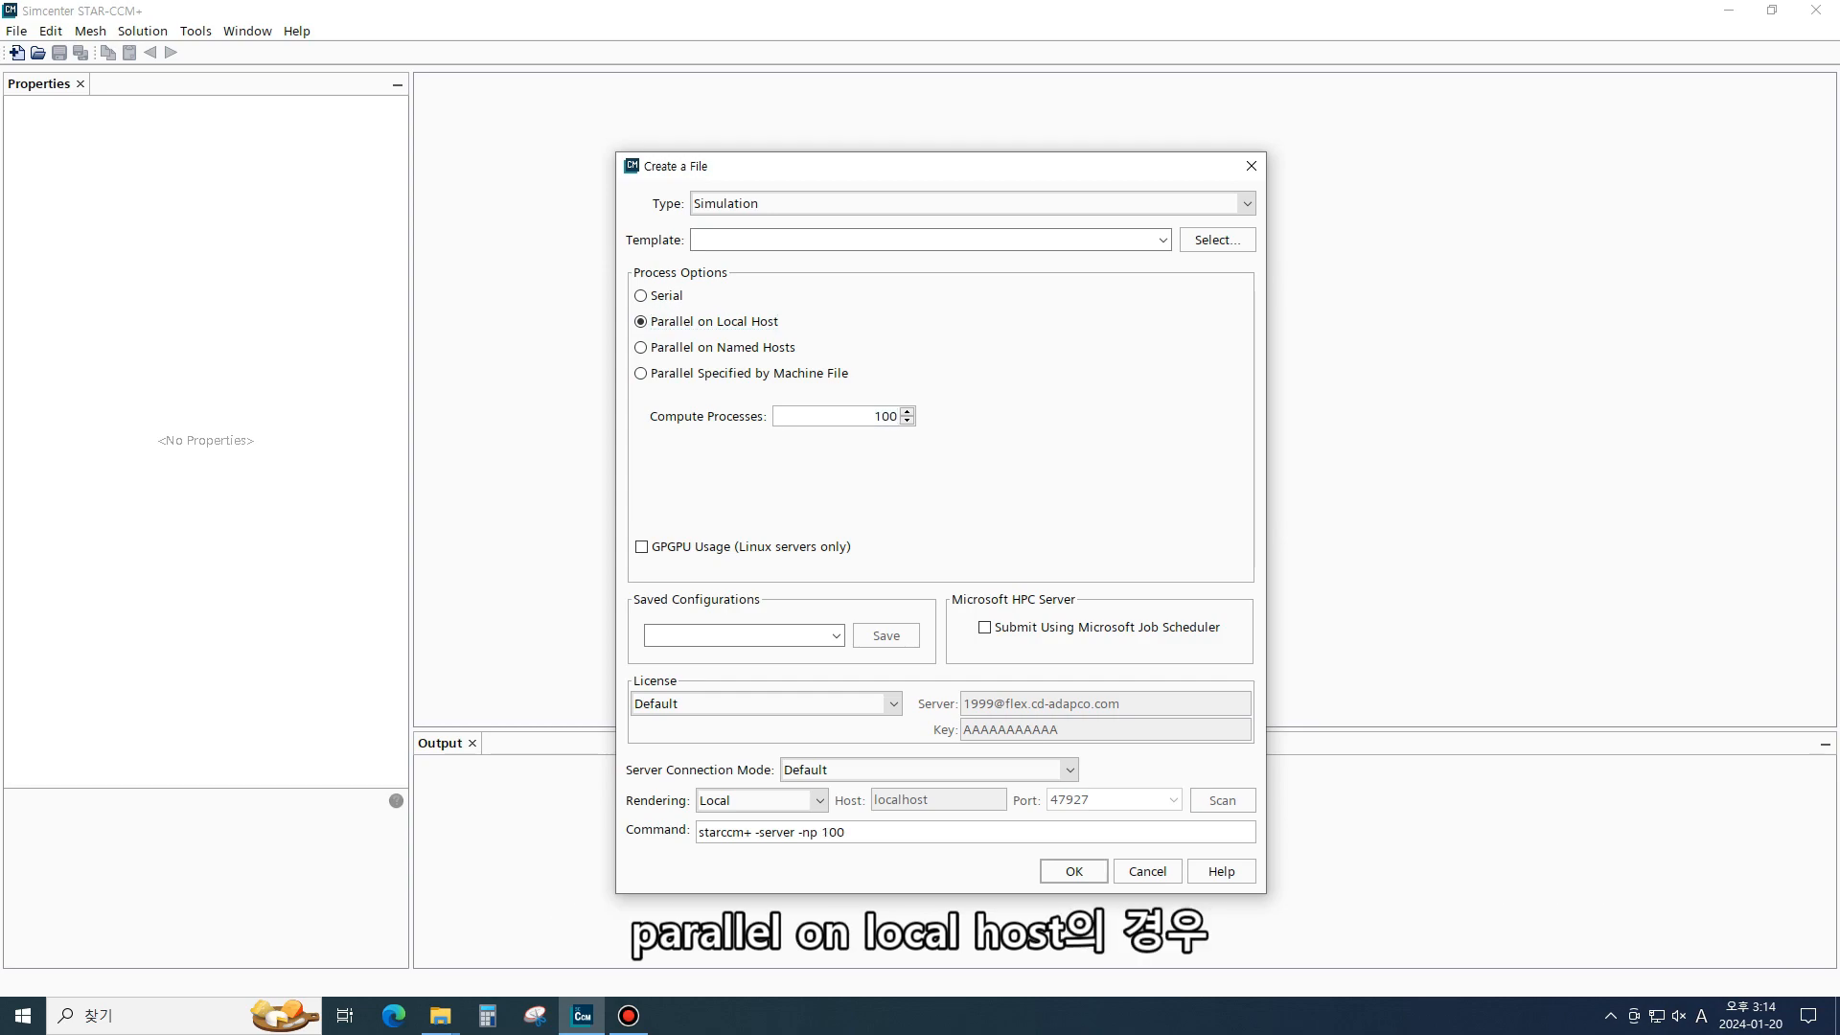
double_click(887, 416)
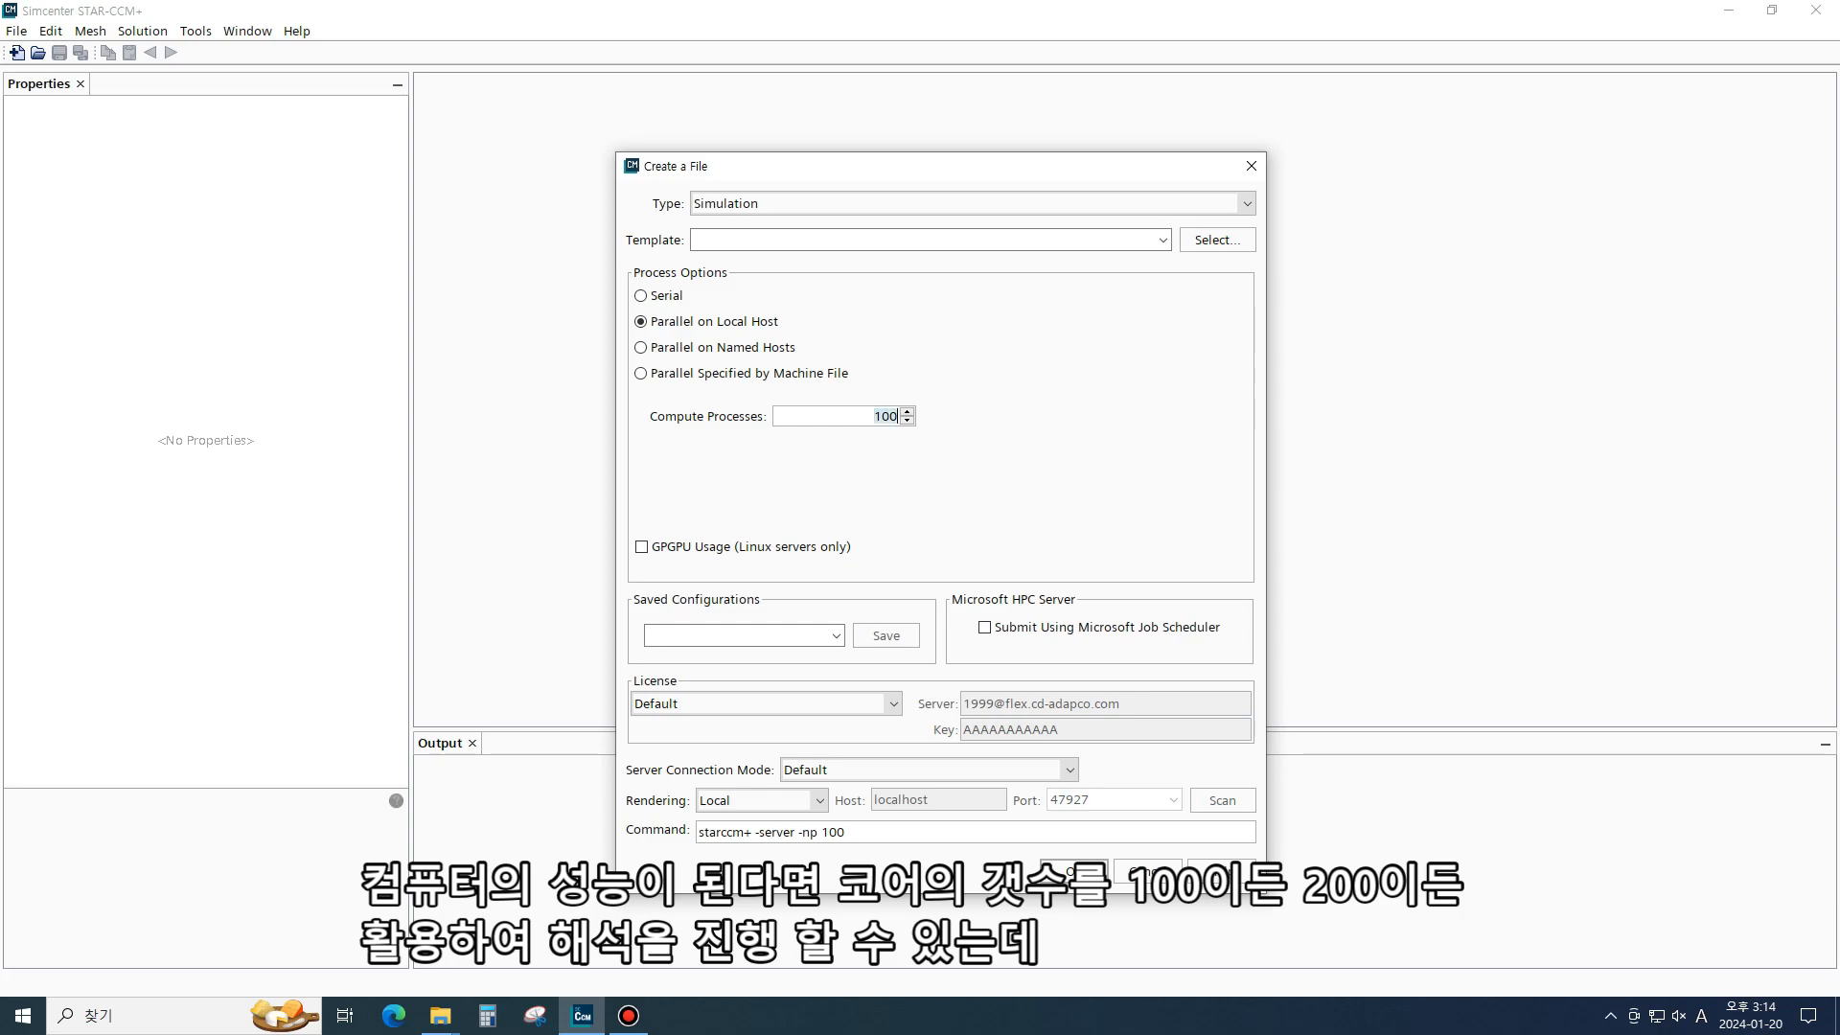
type("24")
left_click(641, 297)
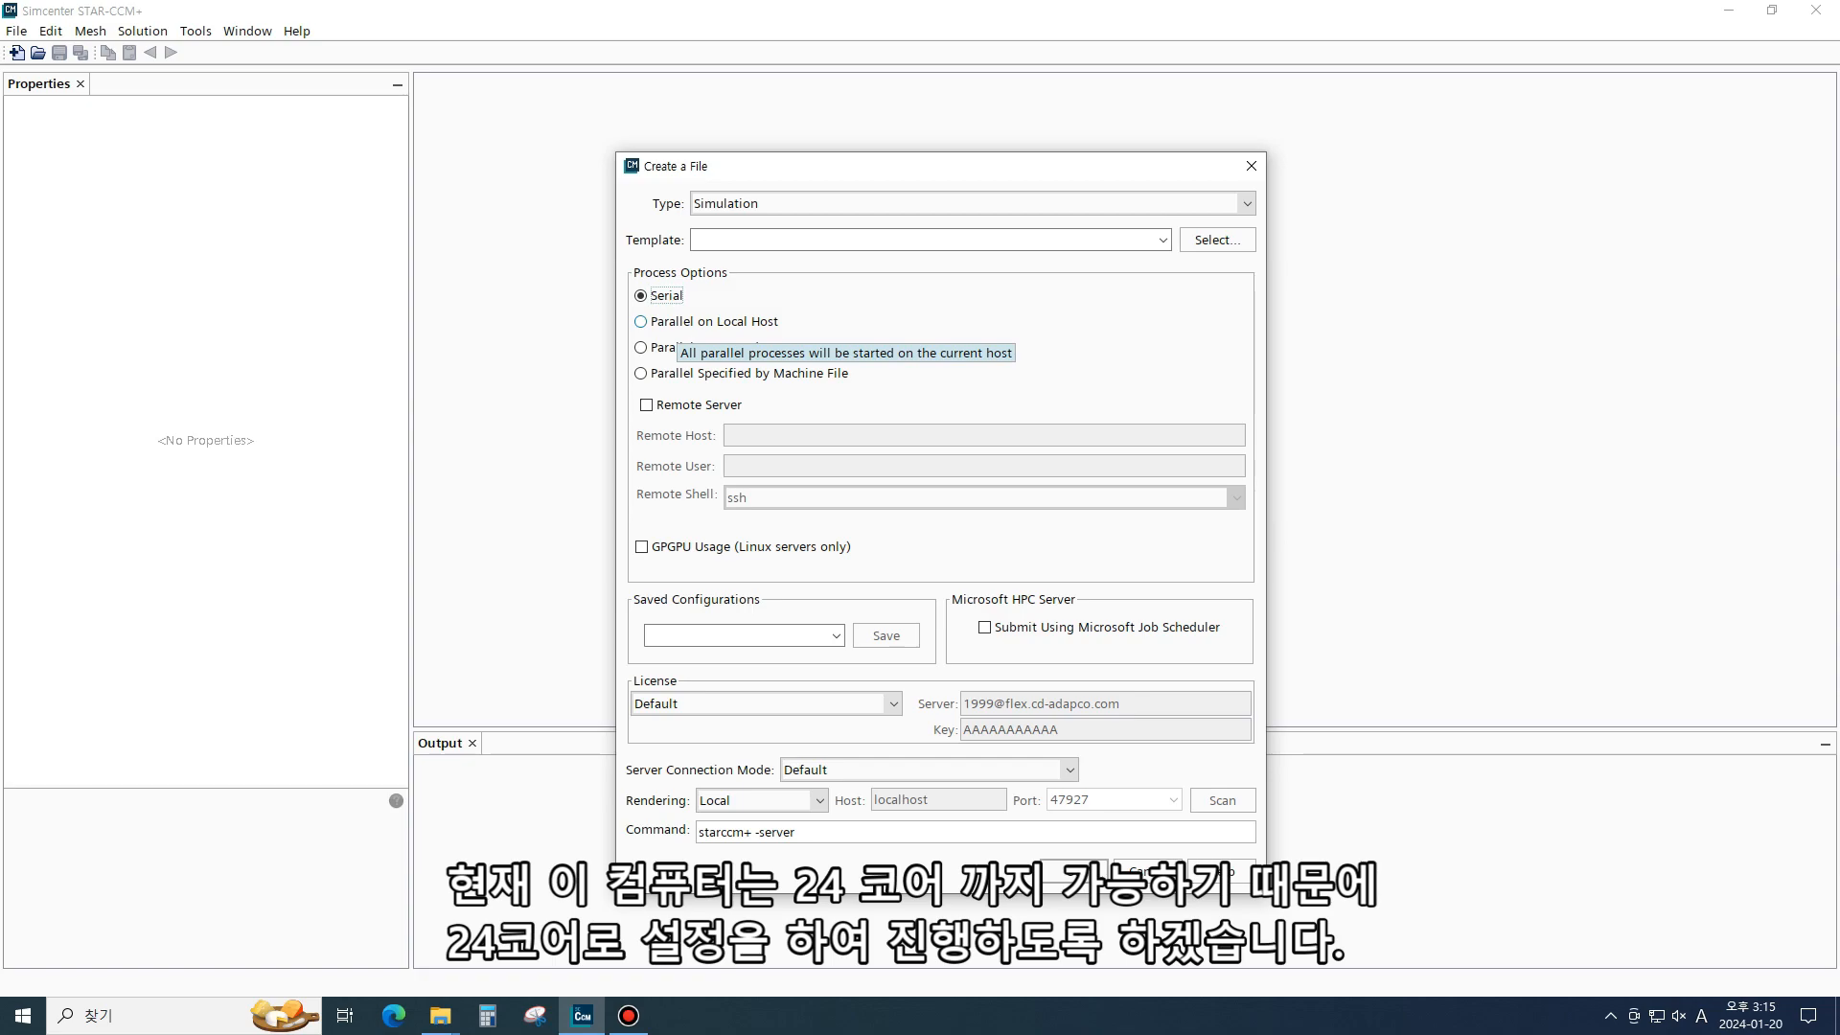
left_click(675, 323)
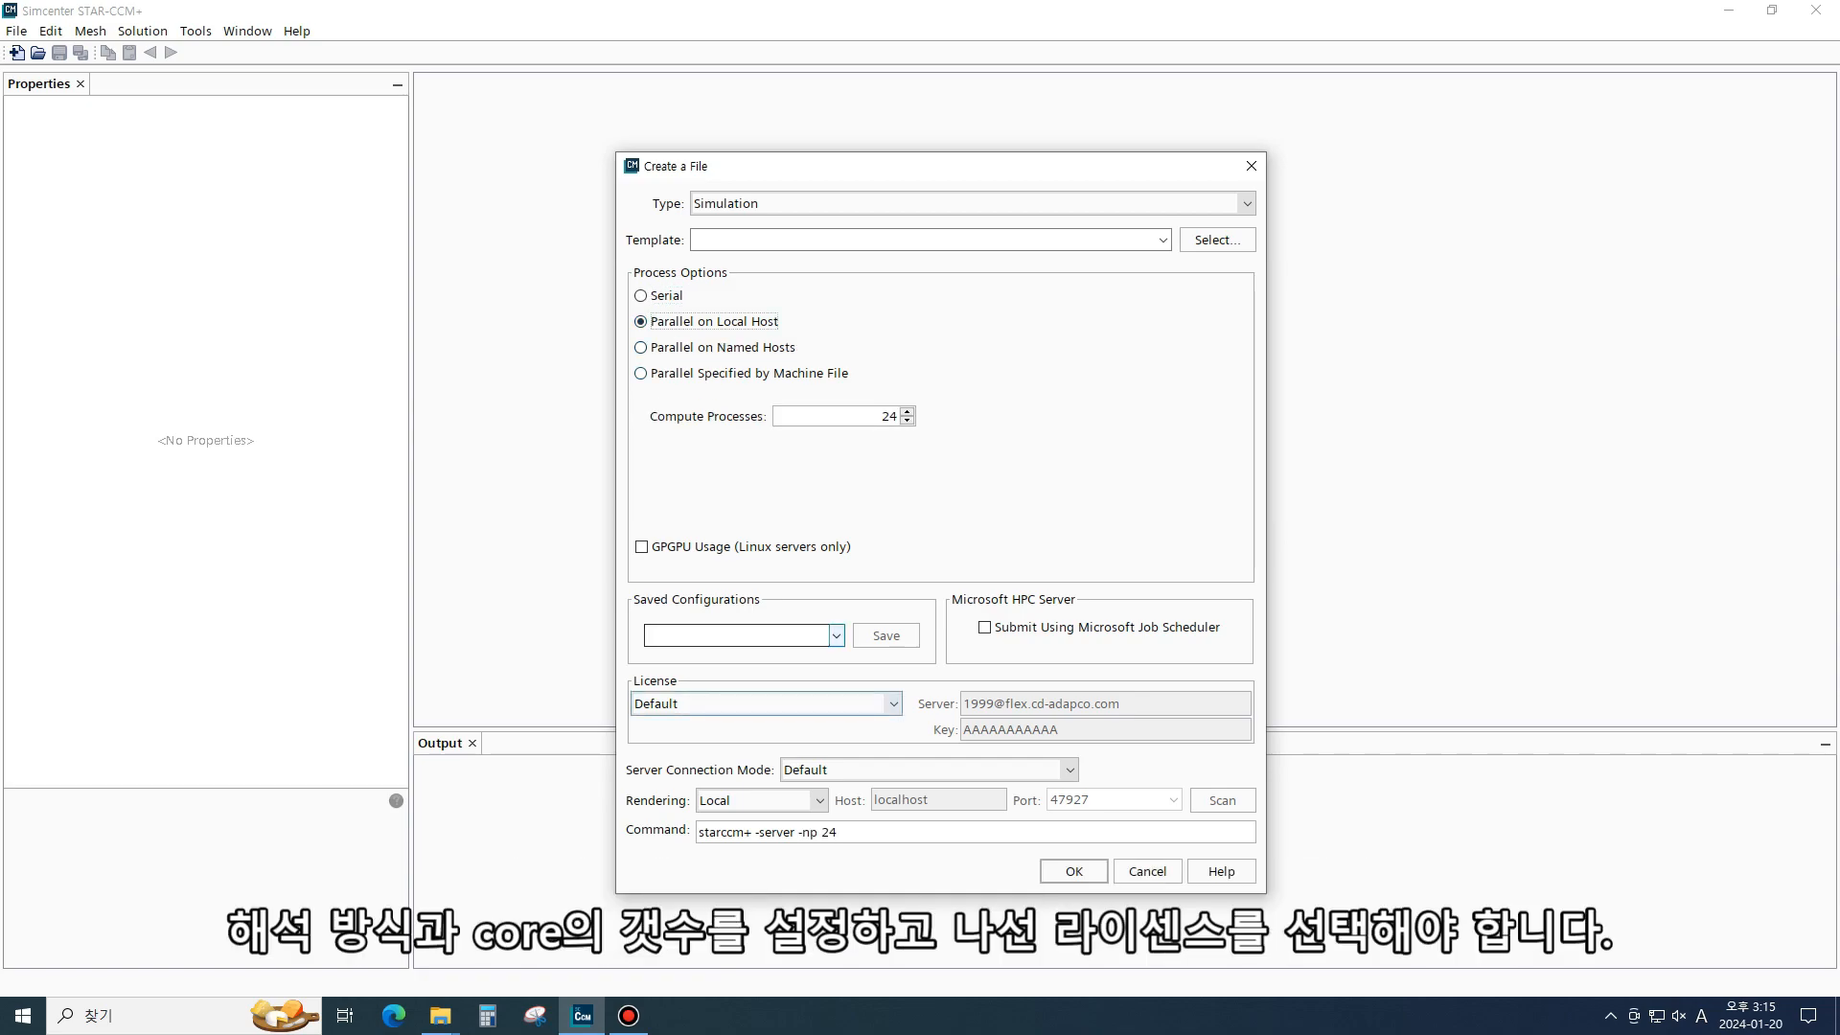
left_click(872, 704)
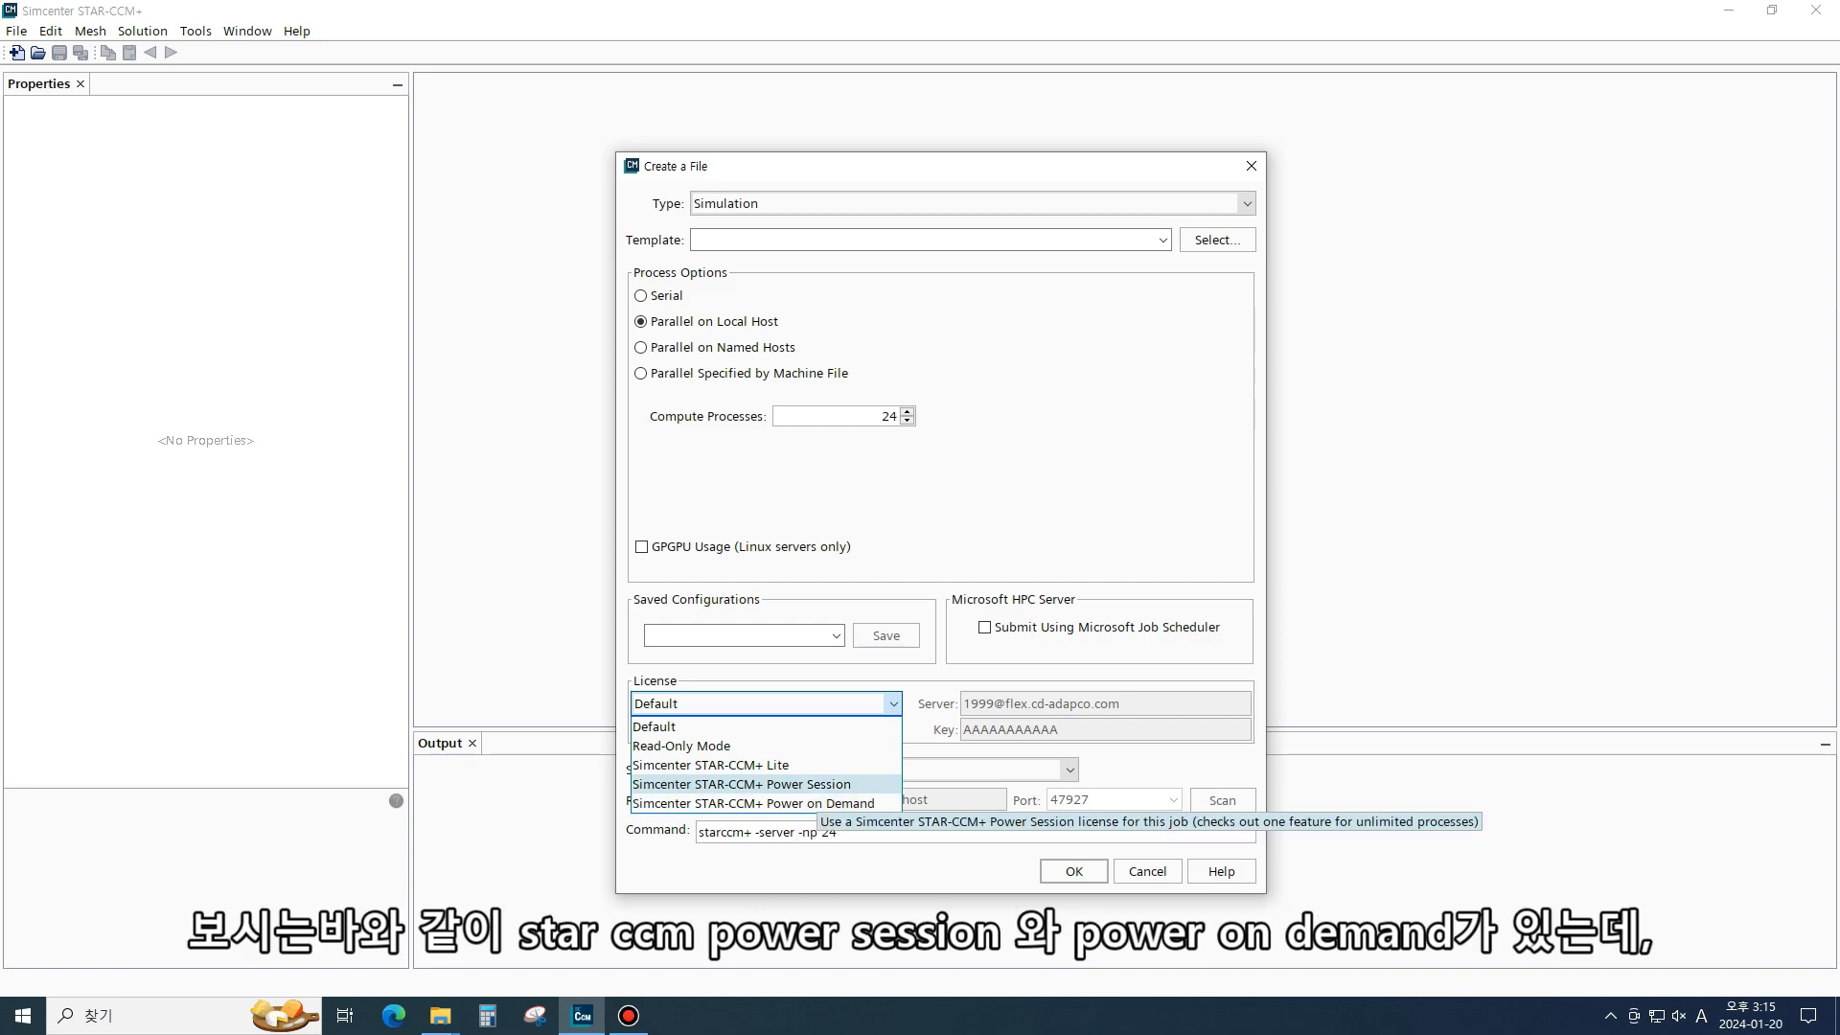
left_click(753, 803)
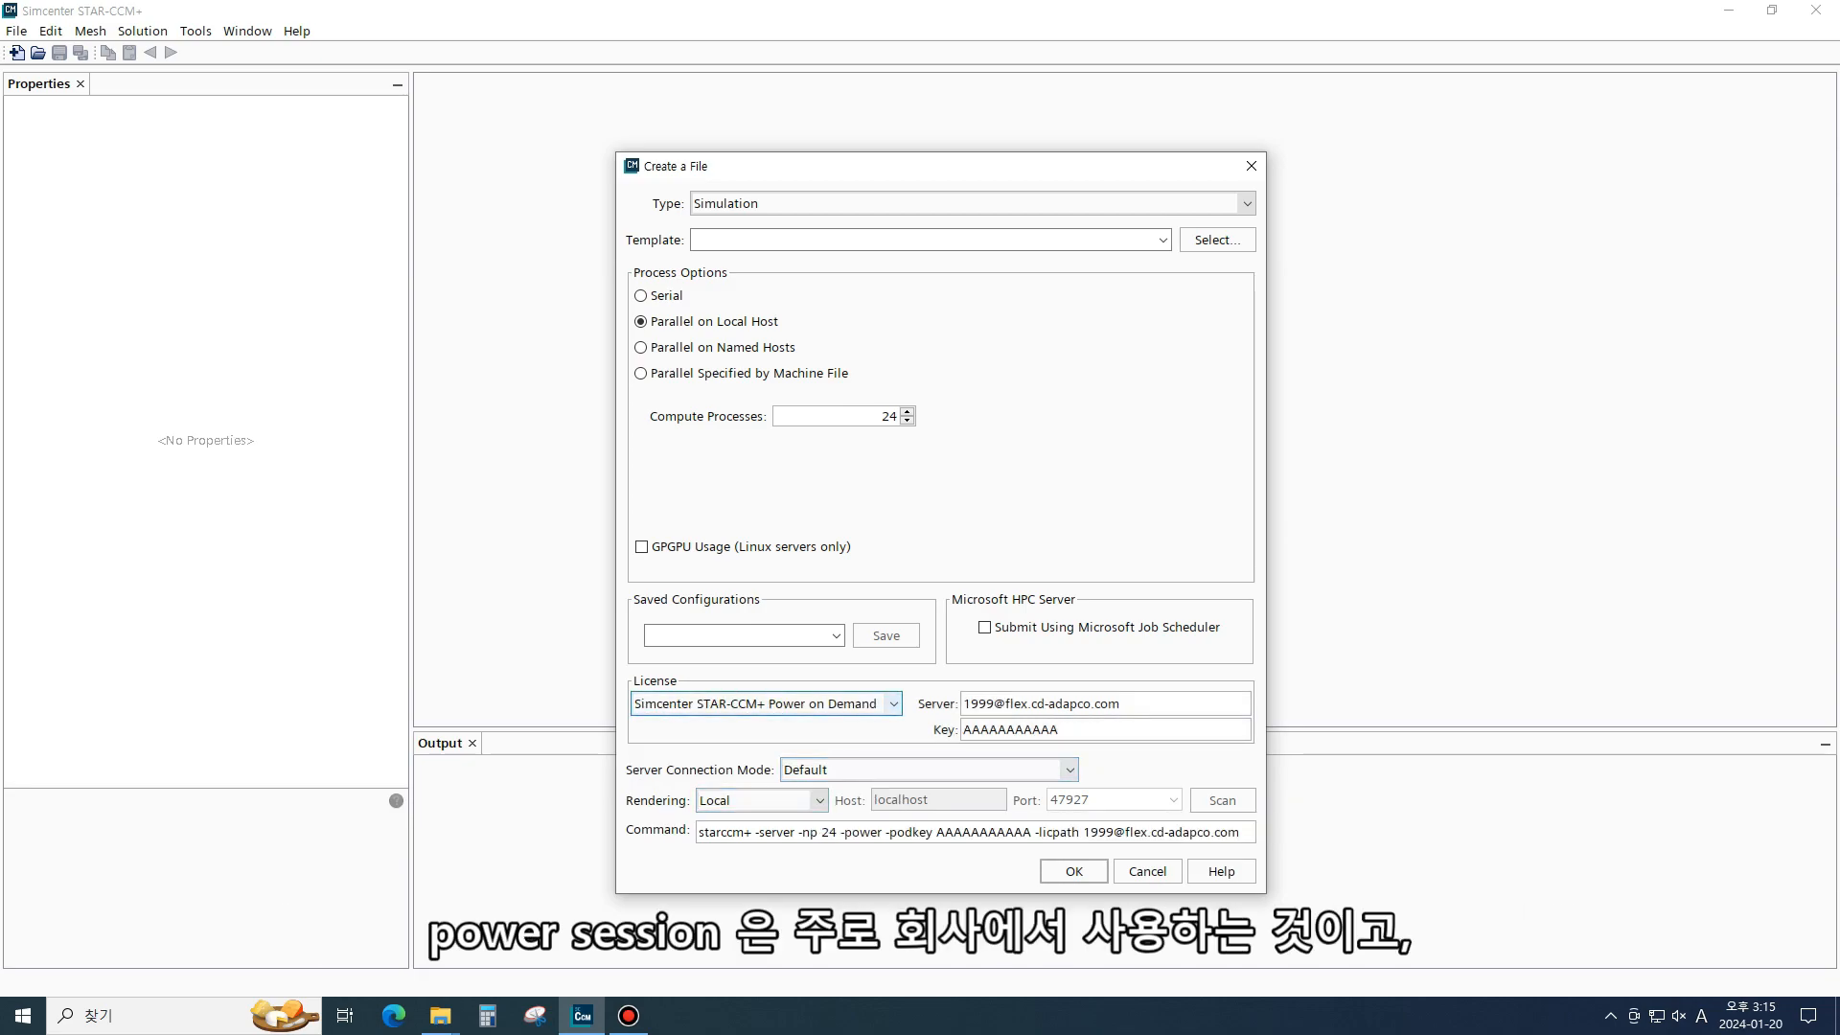
left_click(1015, 730)
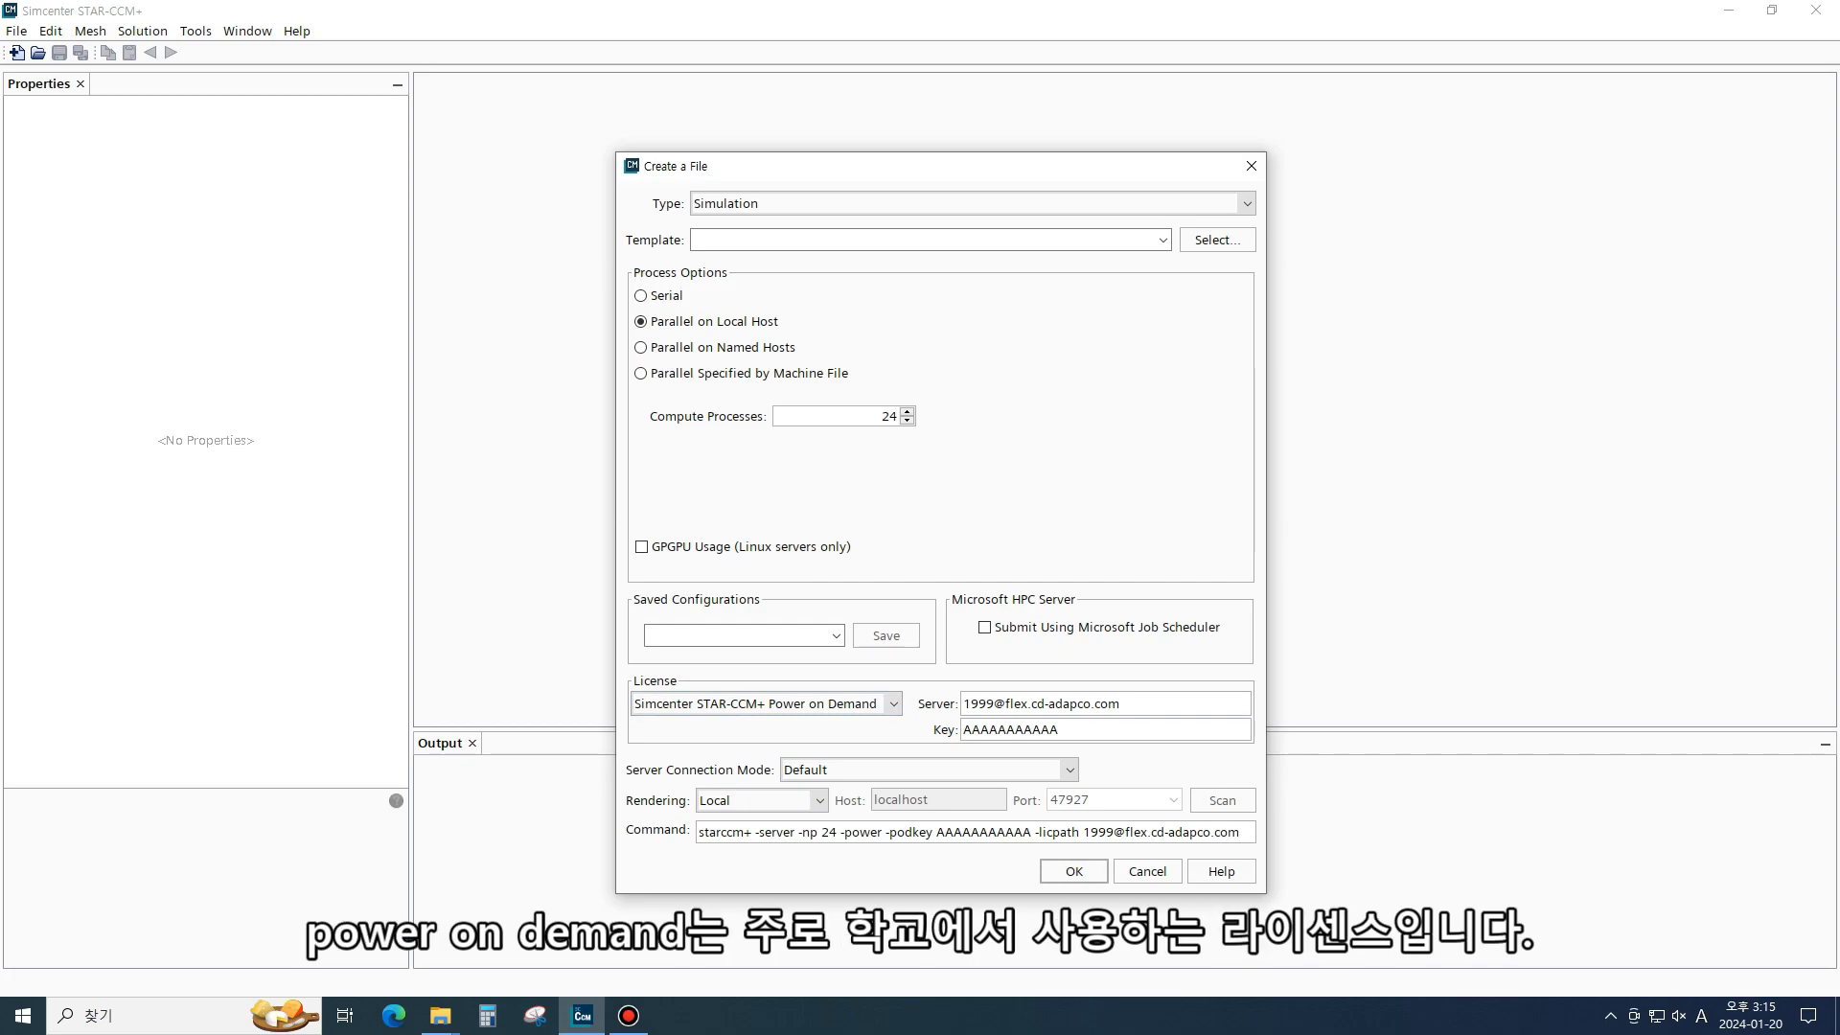
double_click(1015, 729)
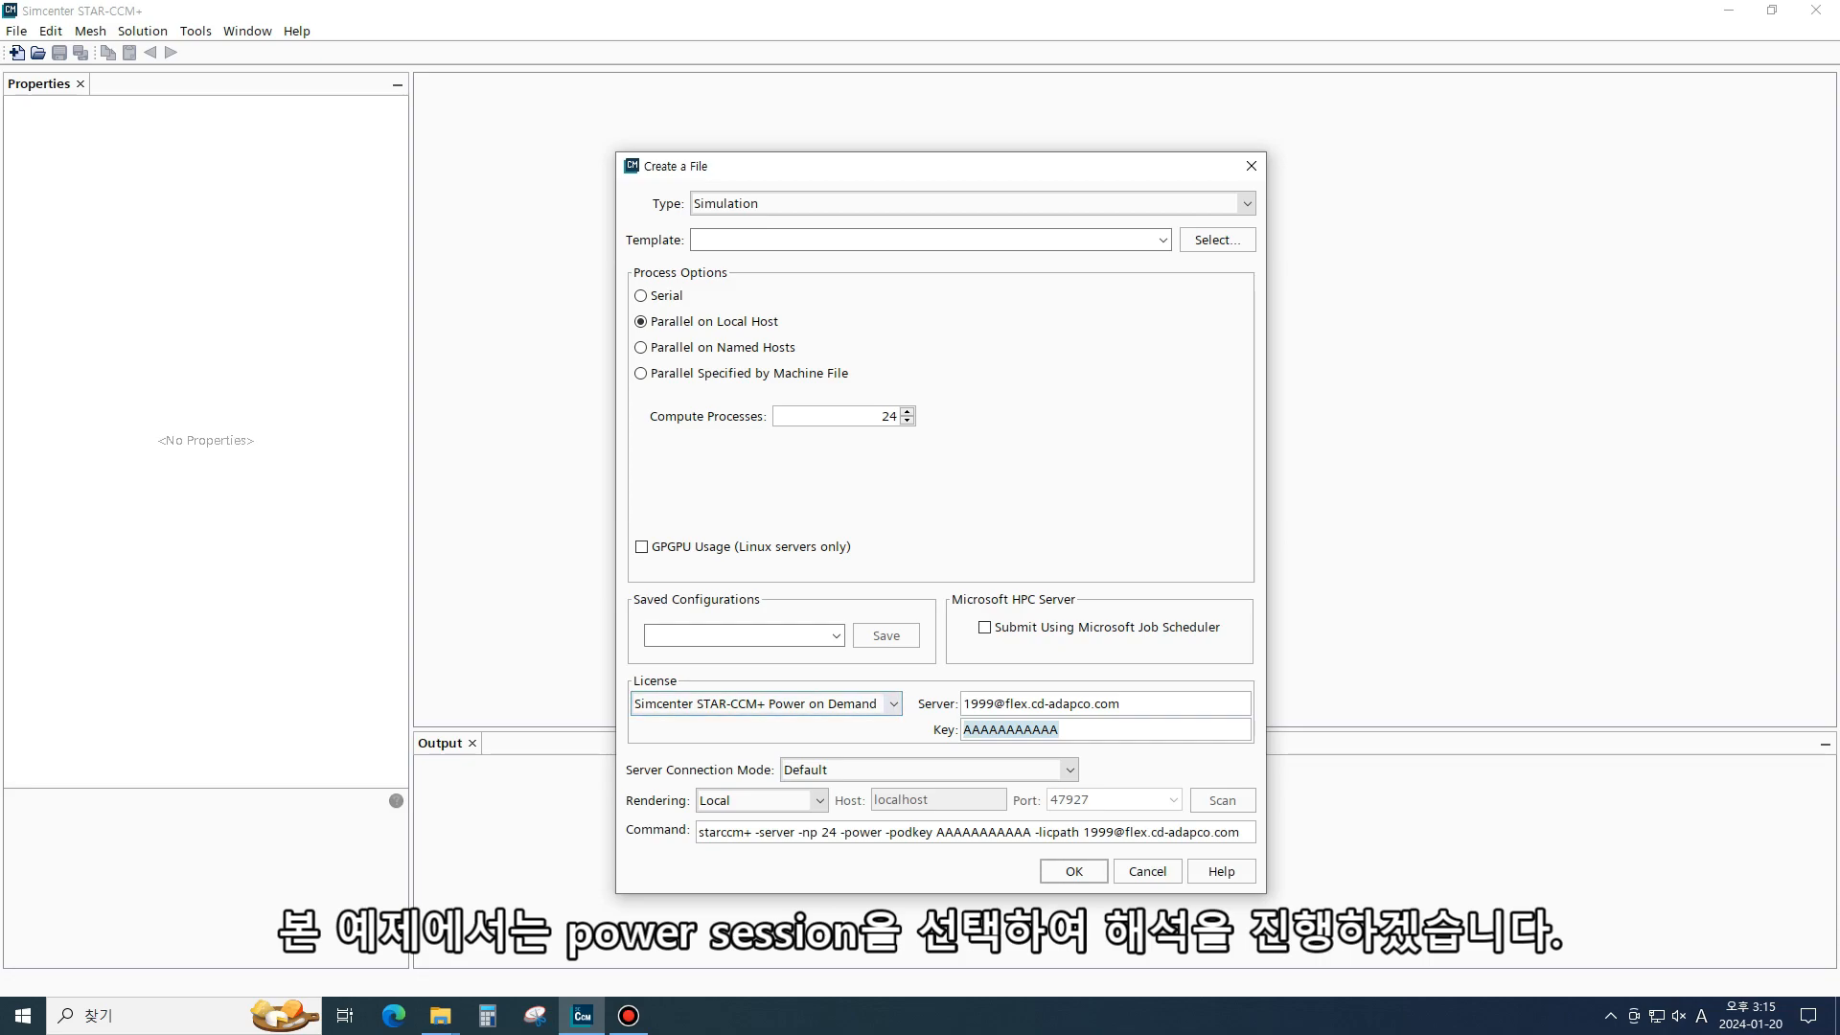
- Choose the Simcenter STAR-CCM+ Power Session license and create the simulation
left_click(862, 705)
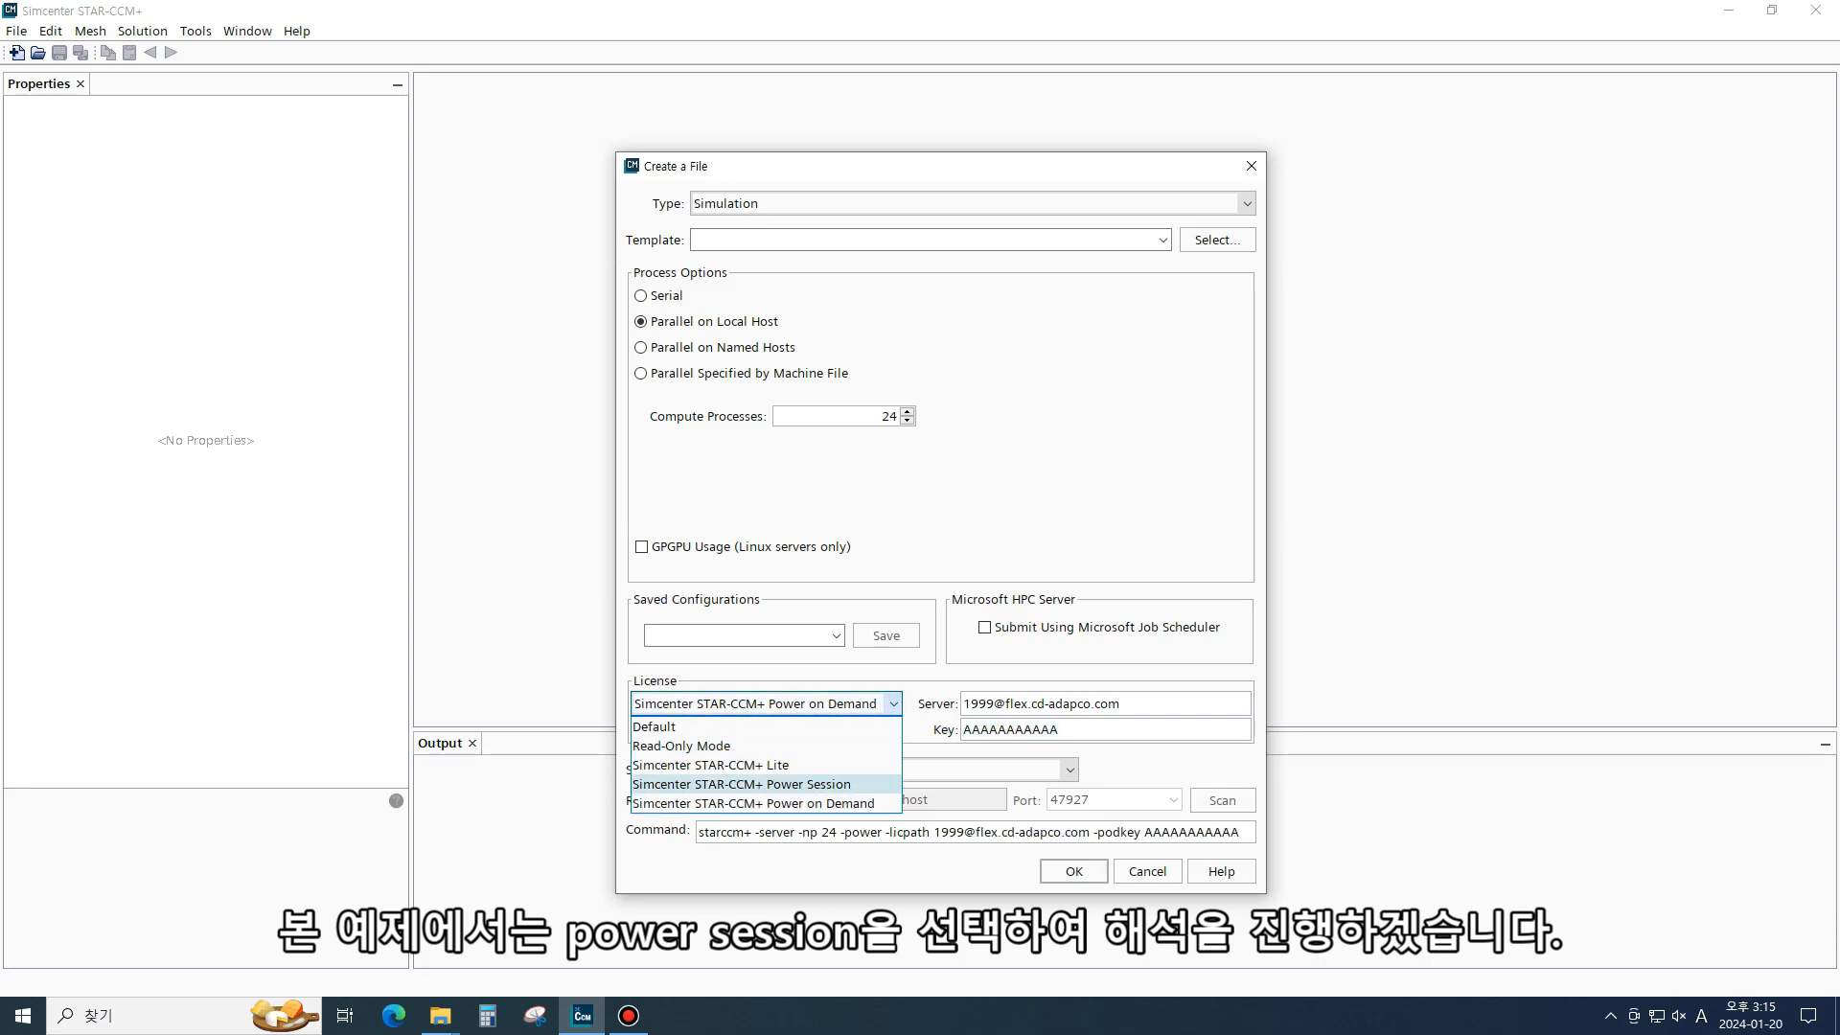
left_click(823, 784)
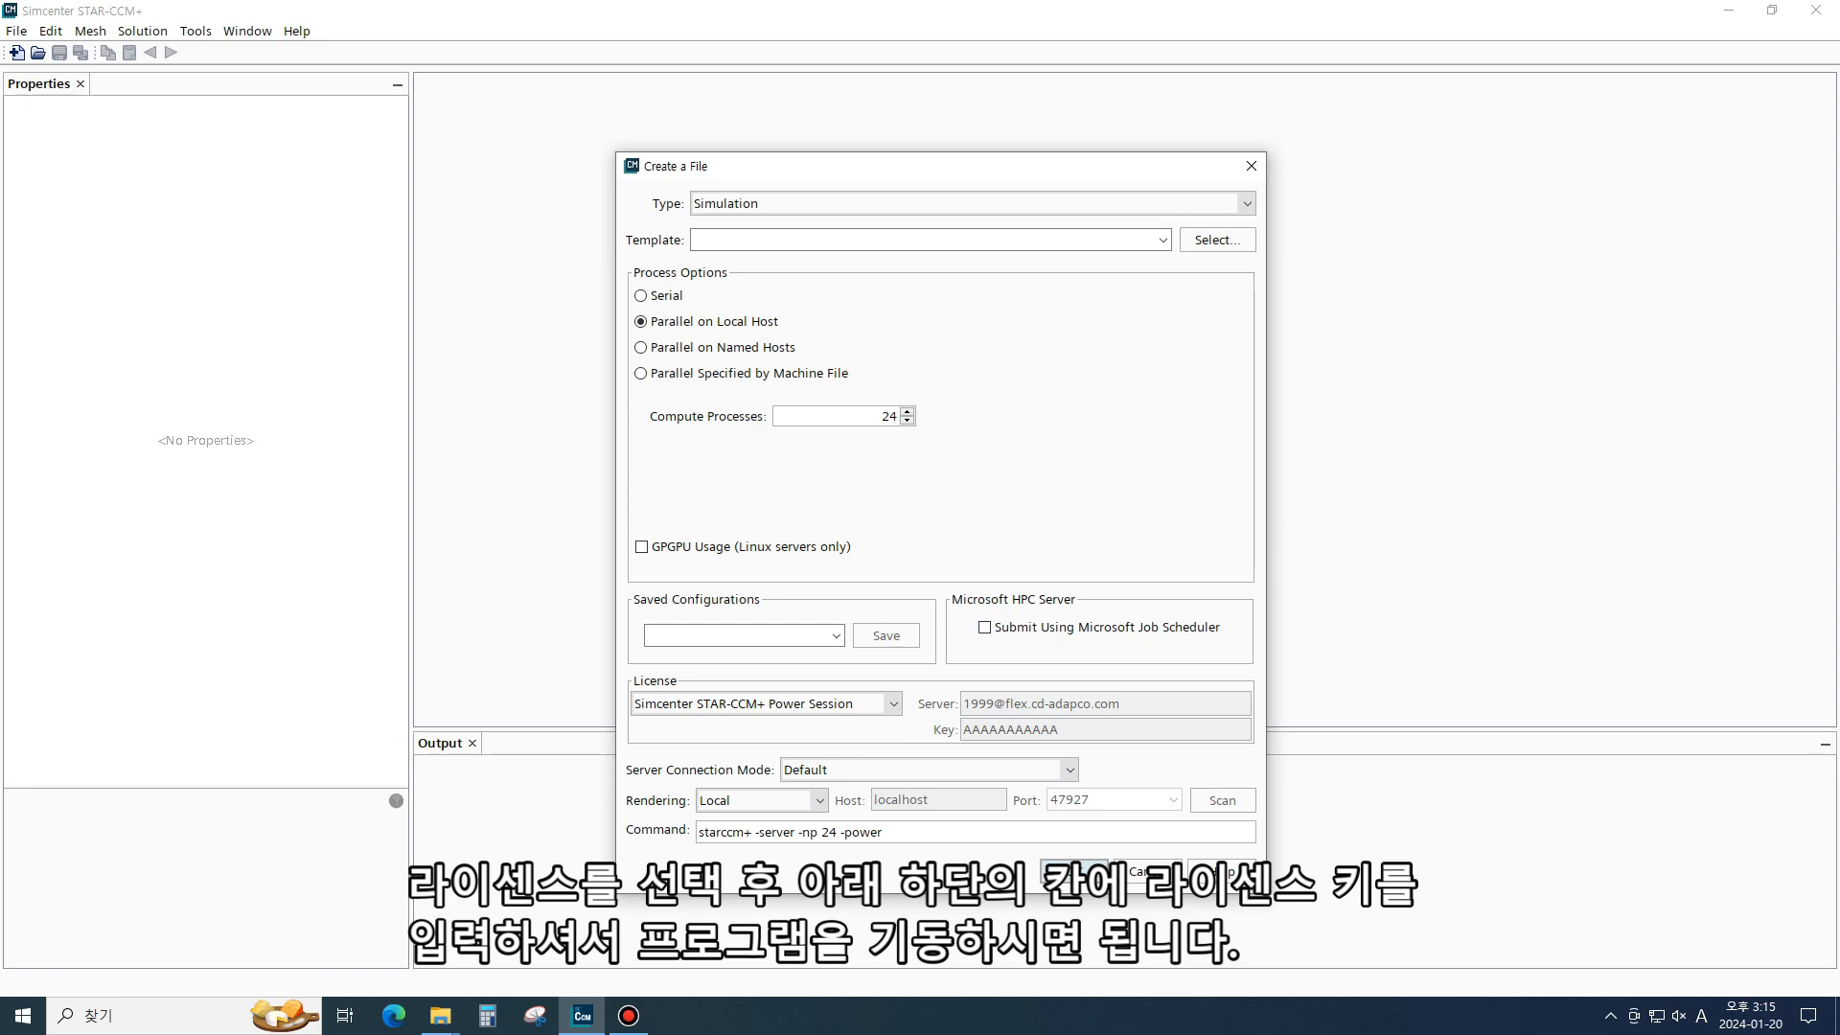
left_click(1073, 870)
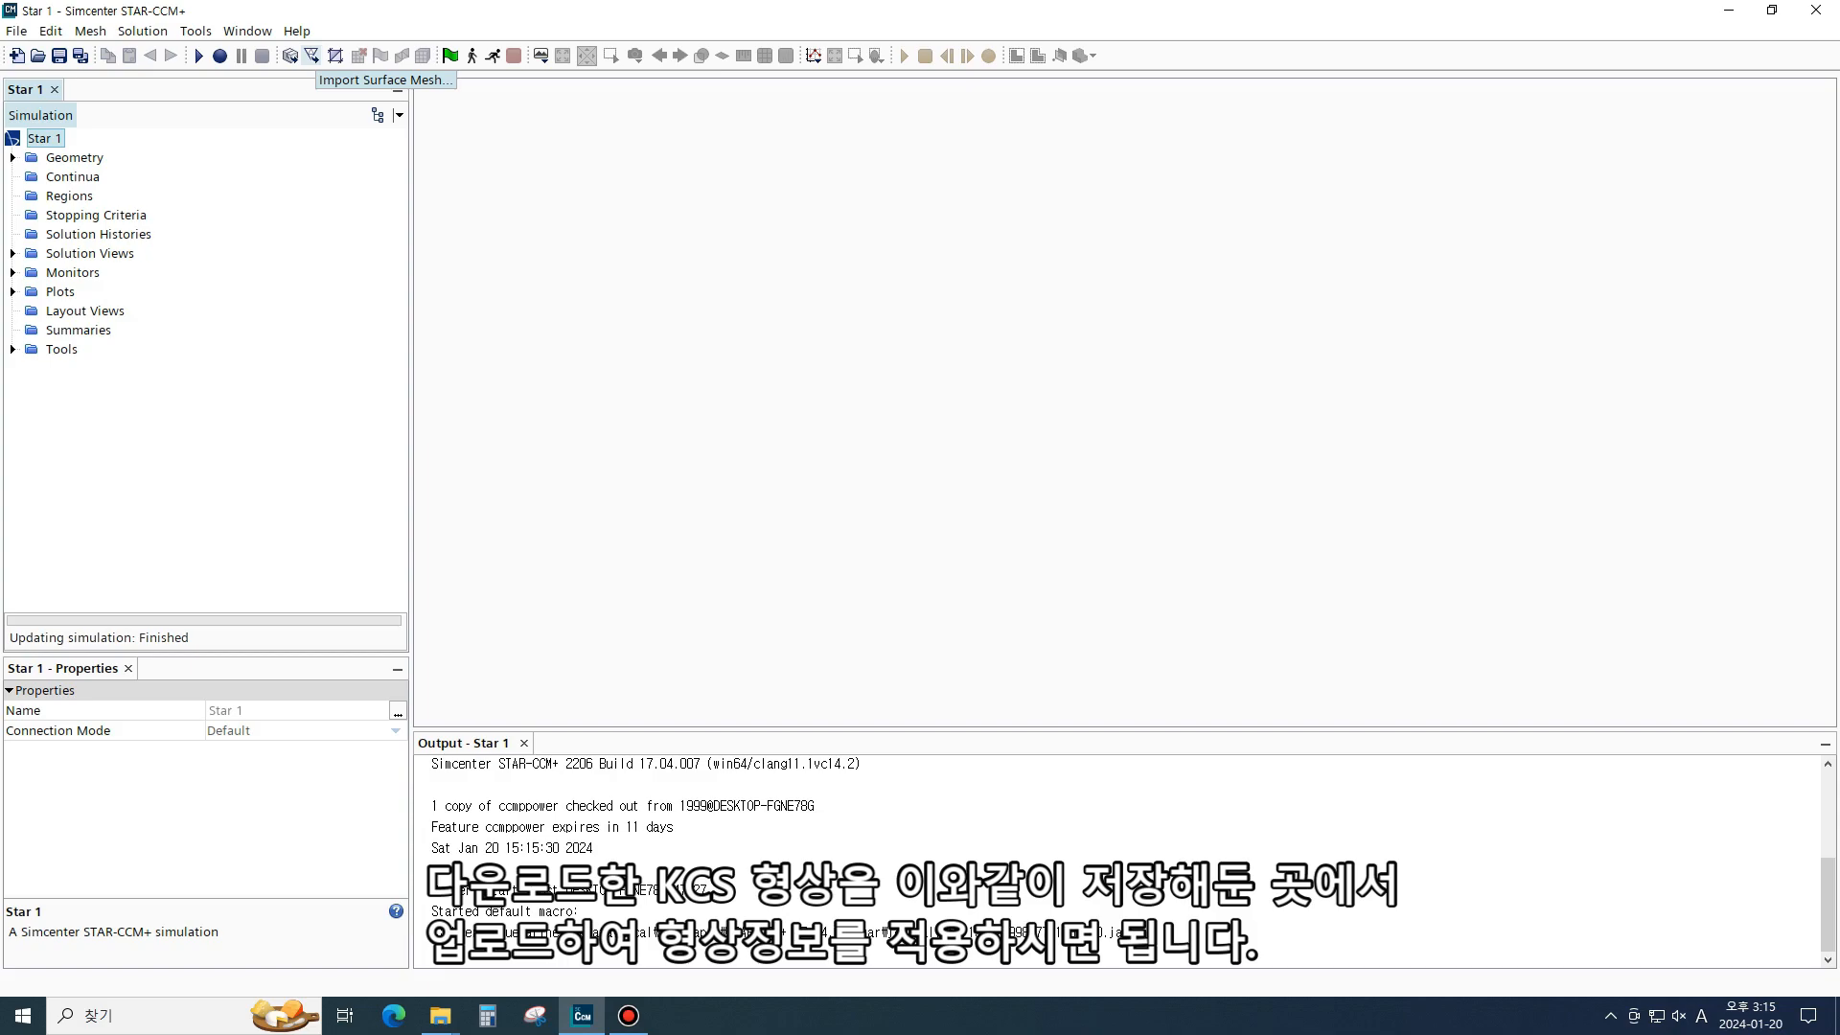
- Import KCS_geometry.x_t from the WorkShop 1 Ship Resistance folder as a new part with default import options
left_click(312, 56)
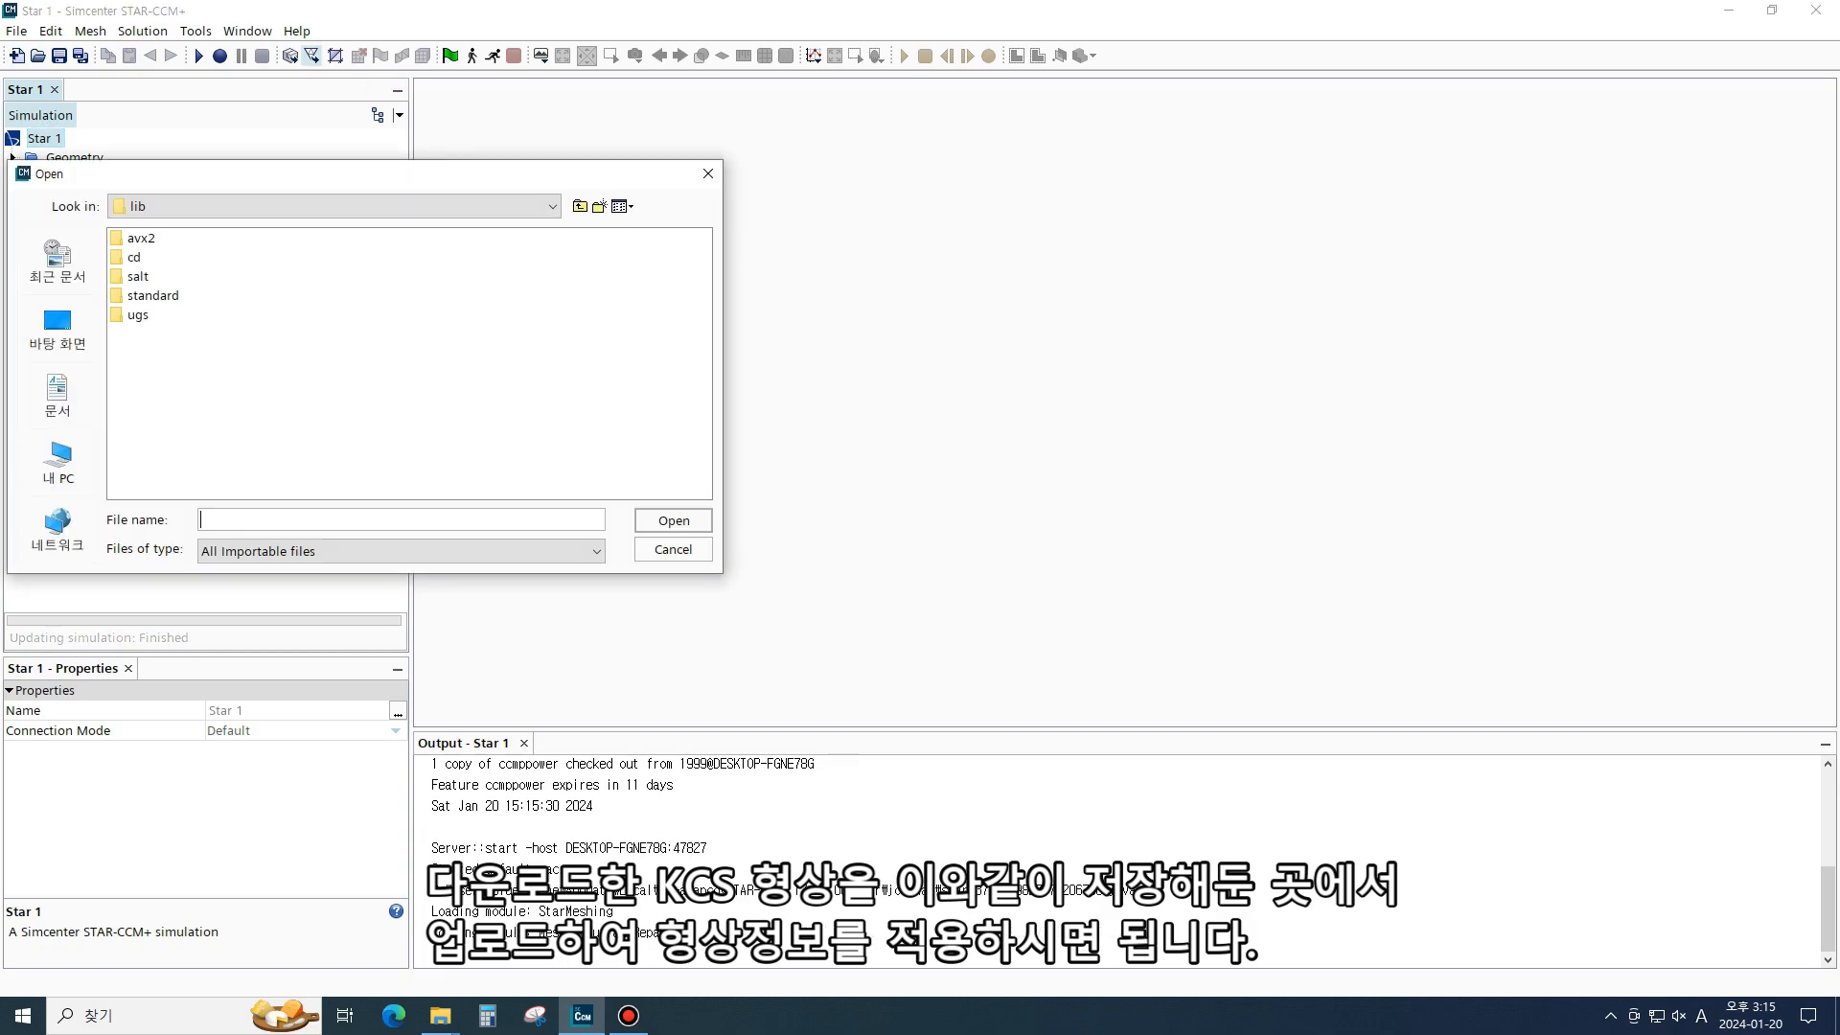
left_click(546, 300)
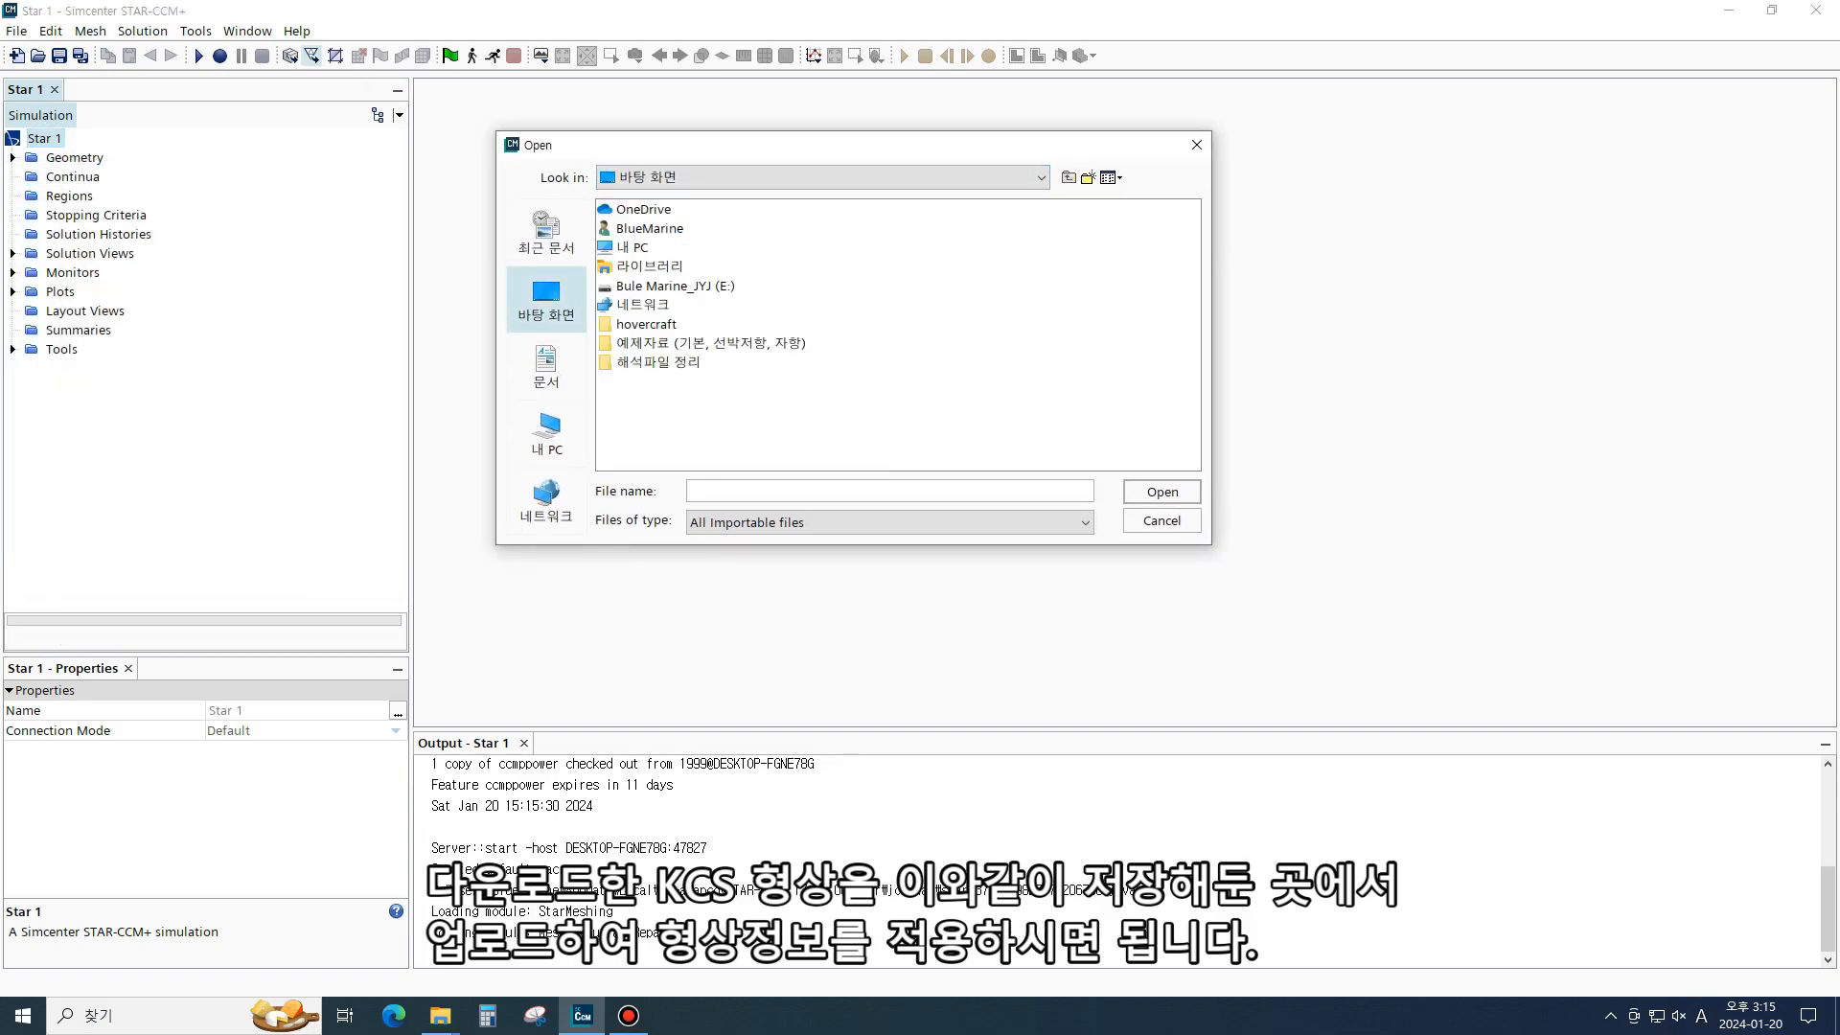
left_click(702, 343)
left_click(703, 343)
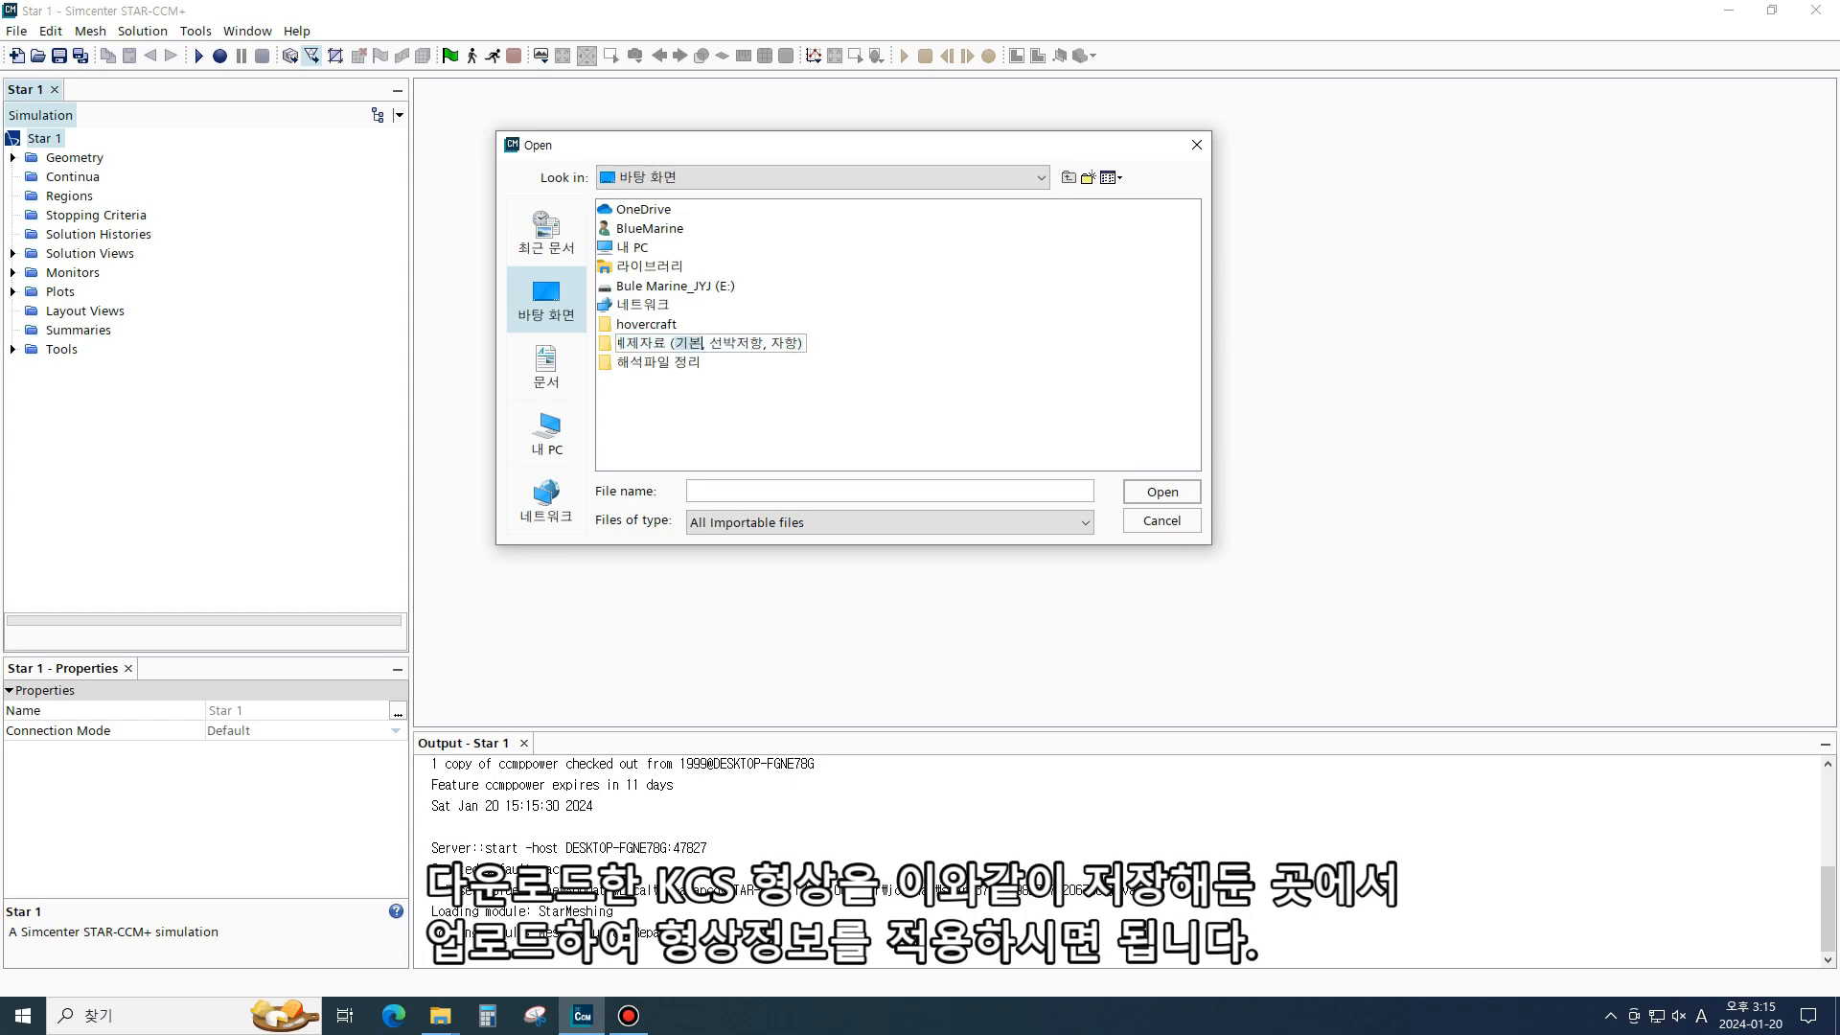
key("Return")
double_click(703, 343)
double_click(651, 210)
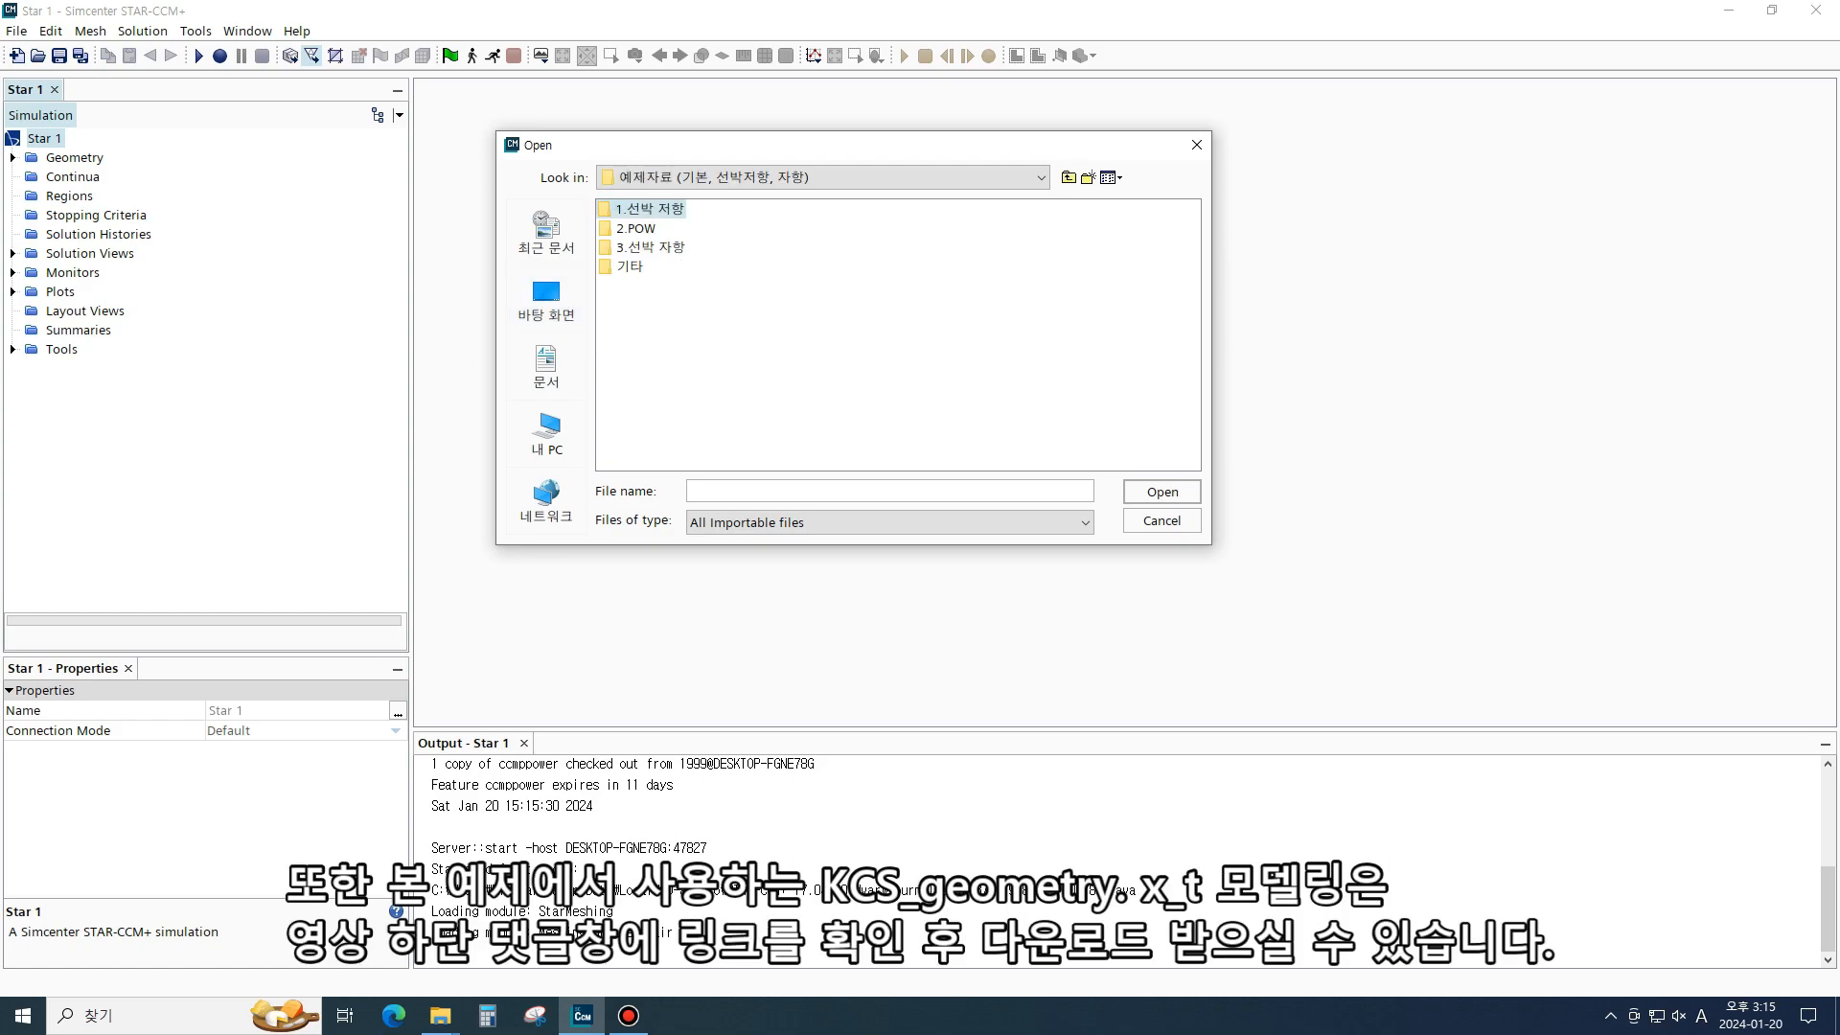
double_click(697, 210)
left_click(669, 210)
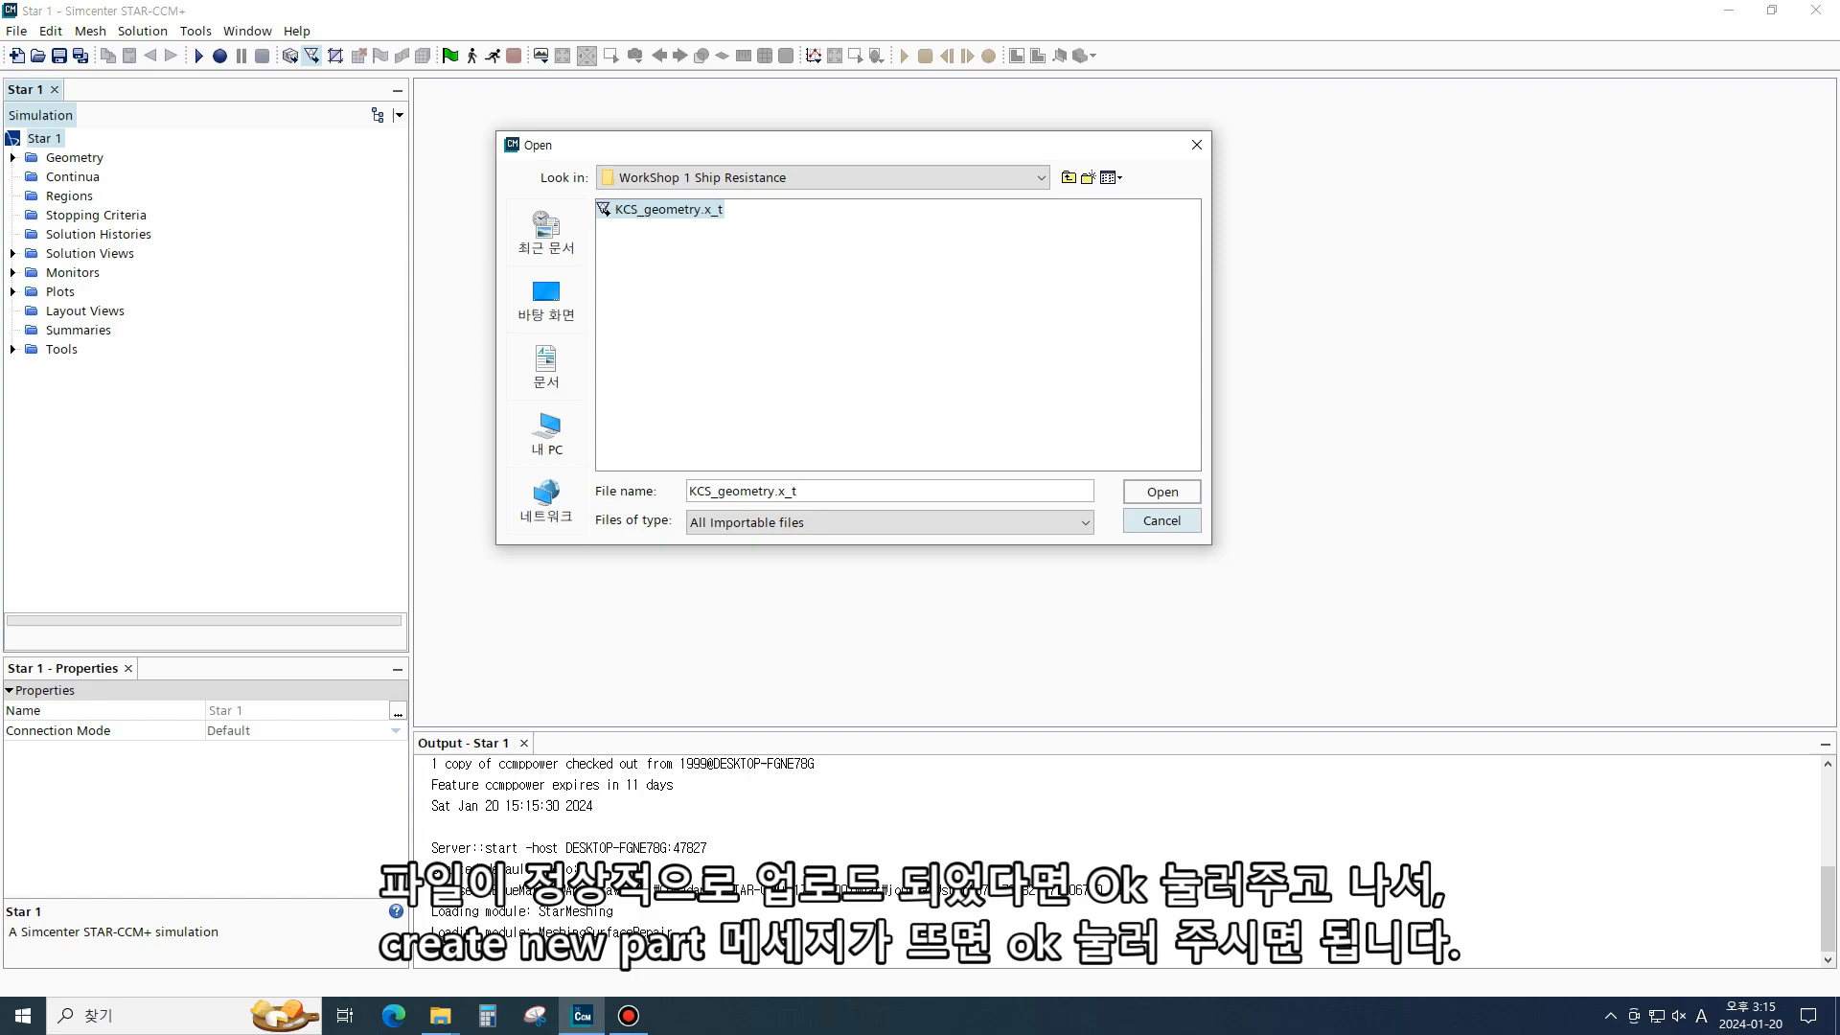
left_click(1161, 491)
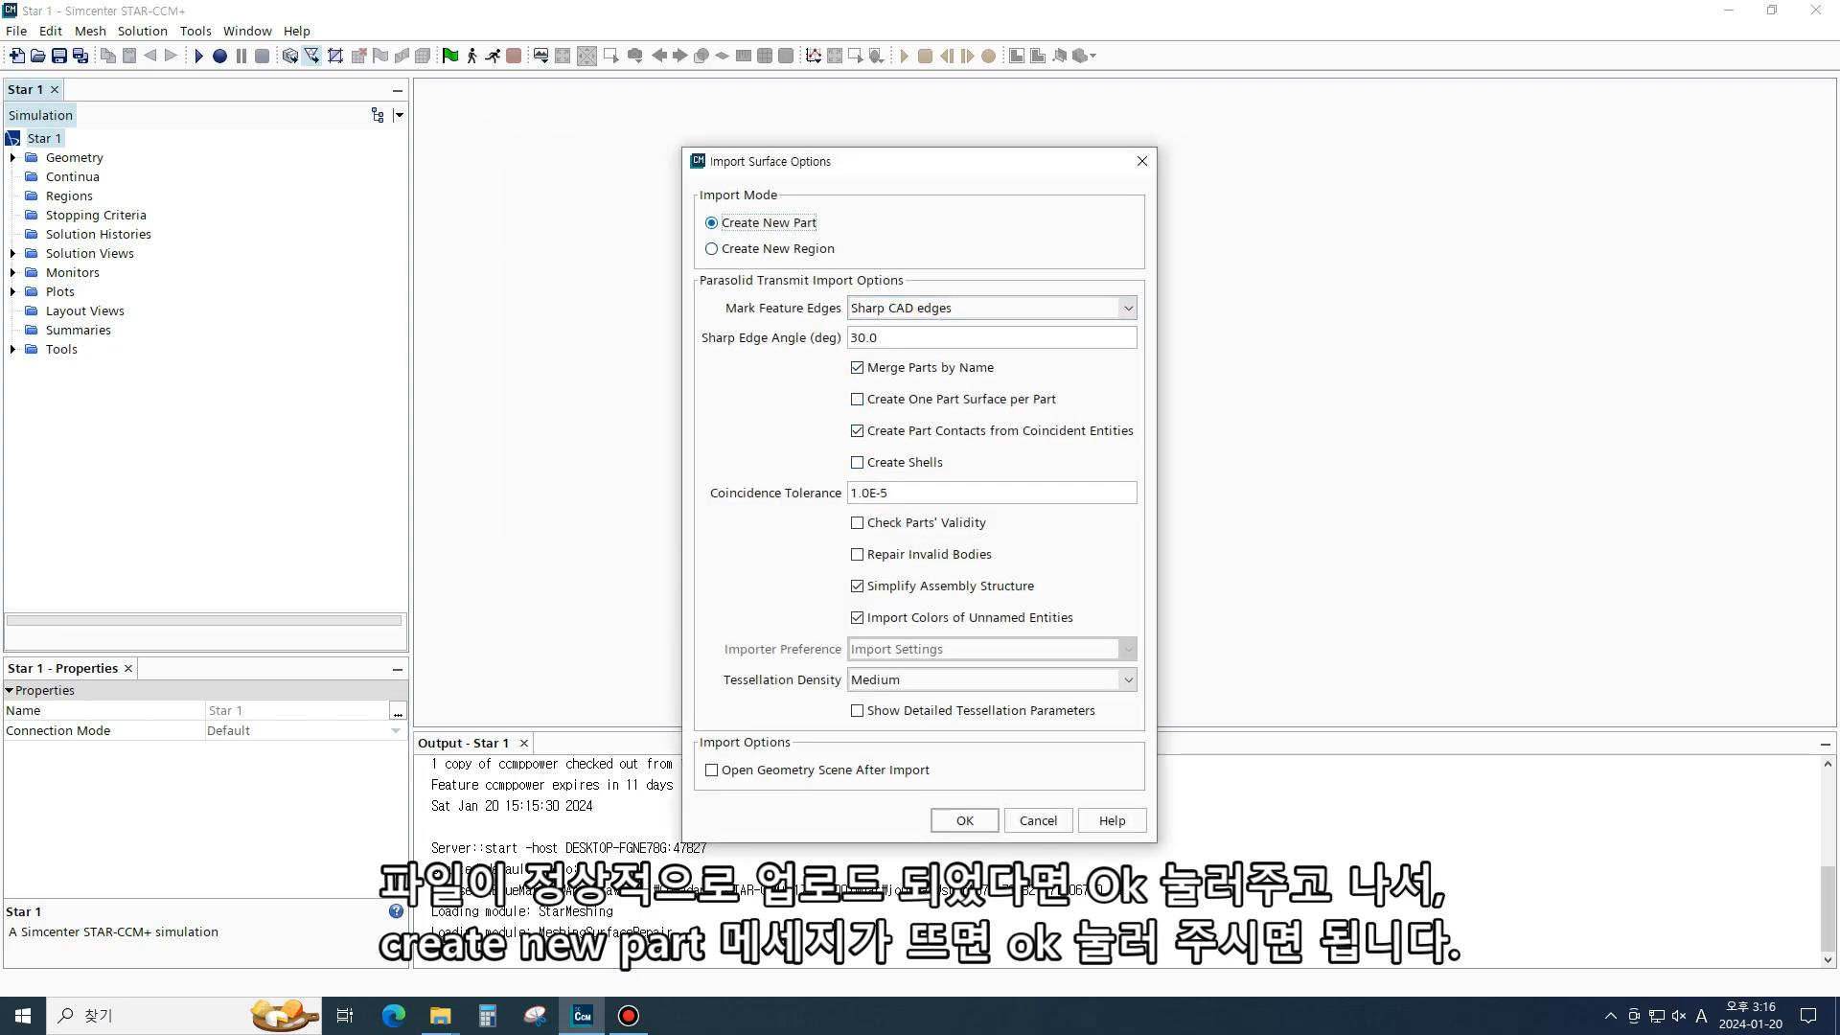
left_click(965, 820)
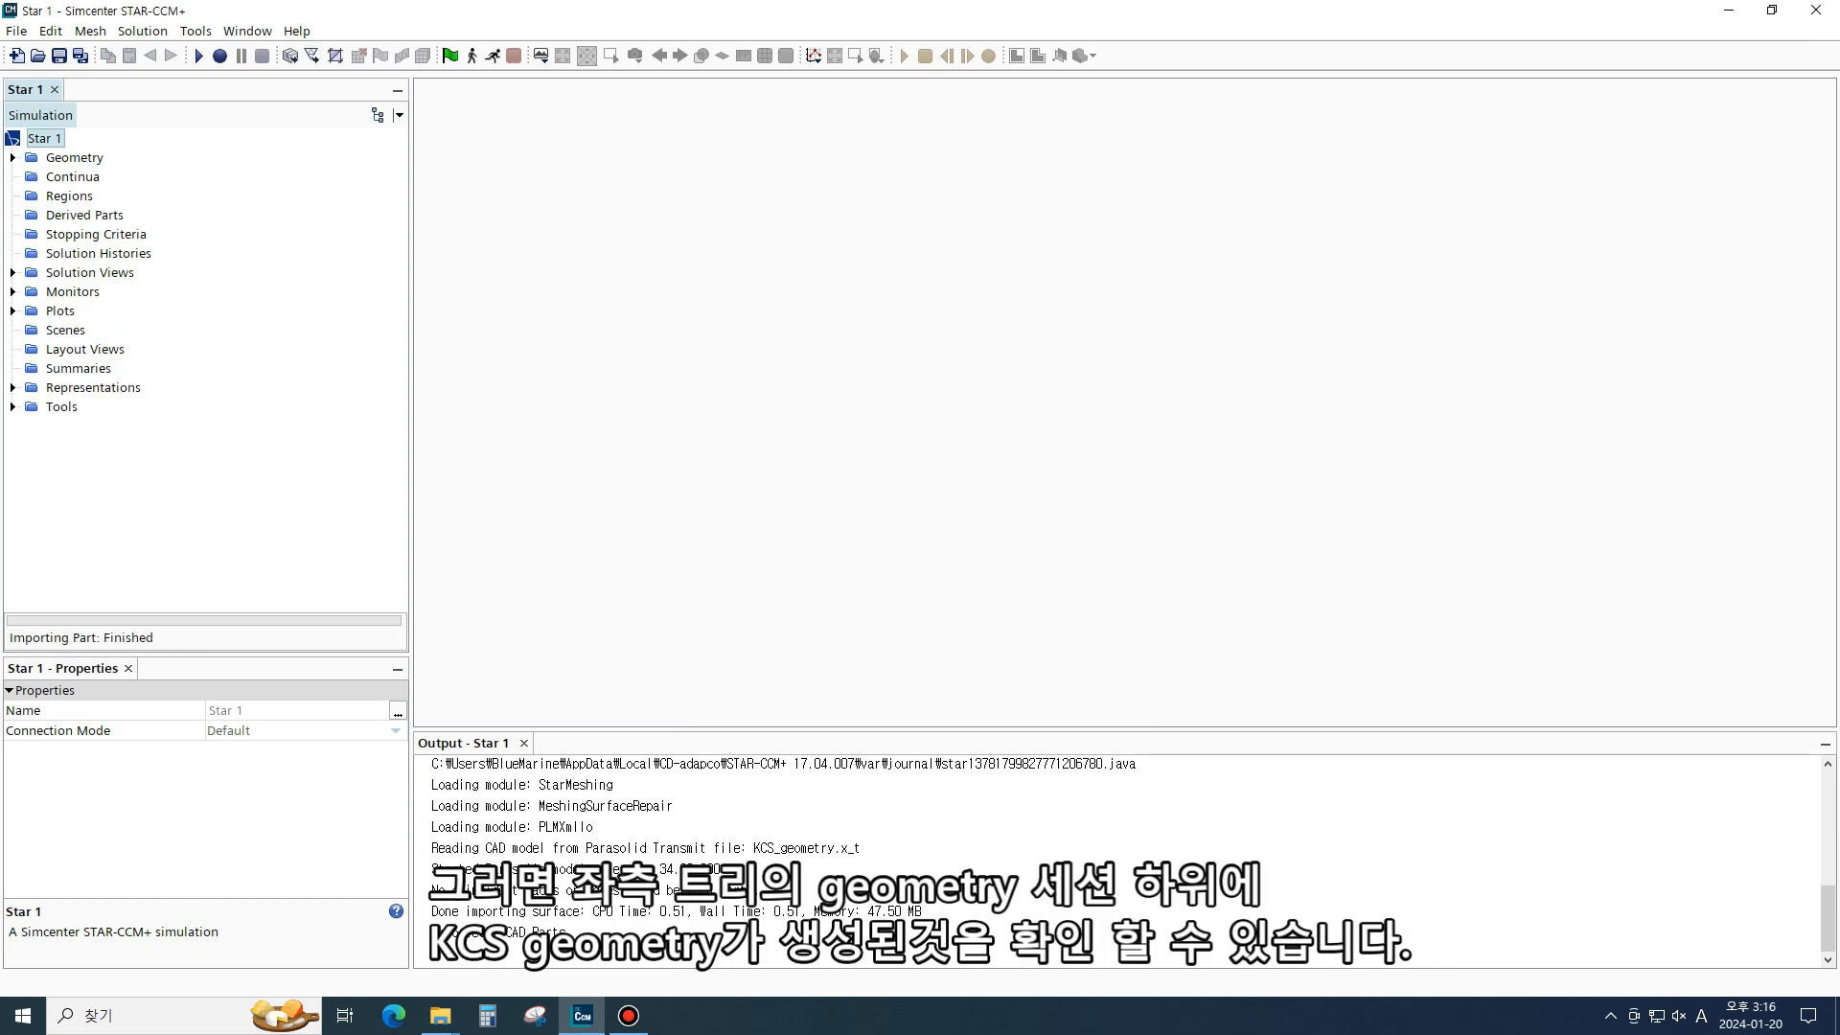
- Expand Geometry to select the KCS_Geometry part and open a new Geometry scene showing it
left_click(13, 158)
left_click(30, 195)
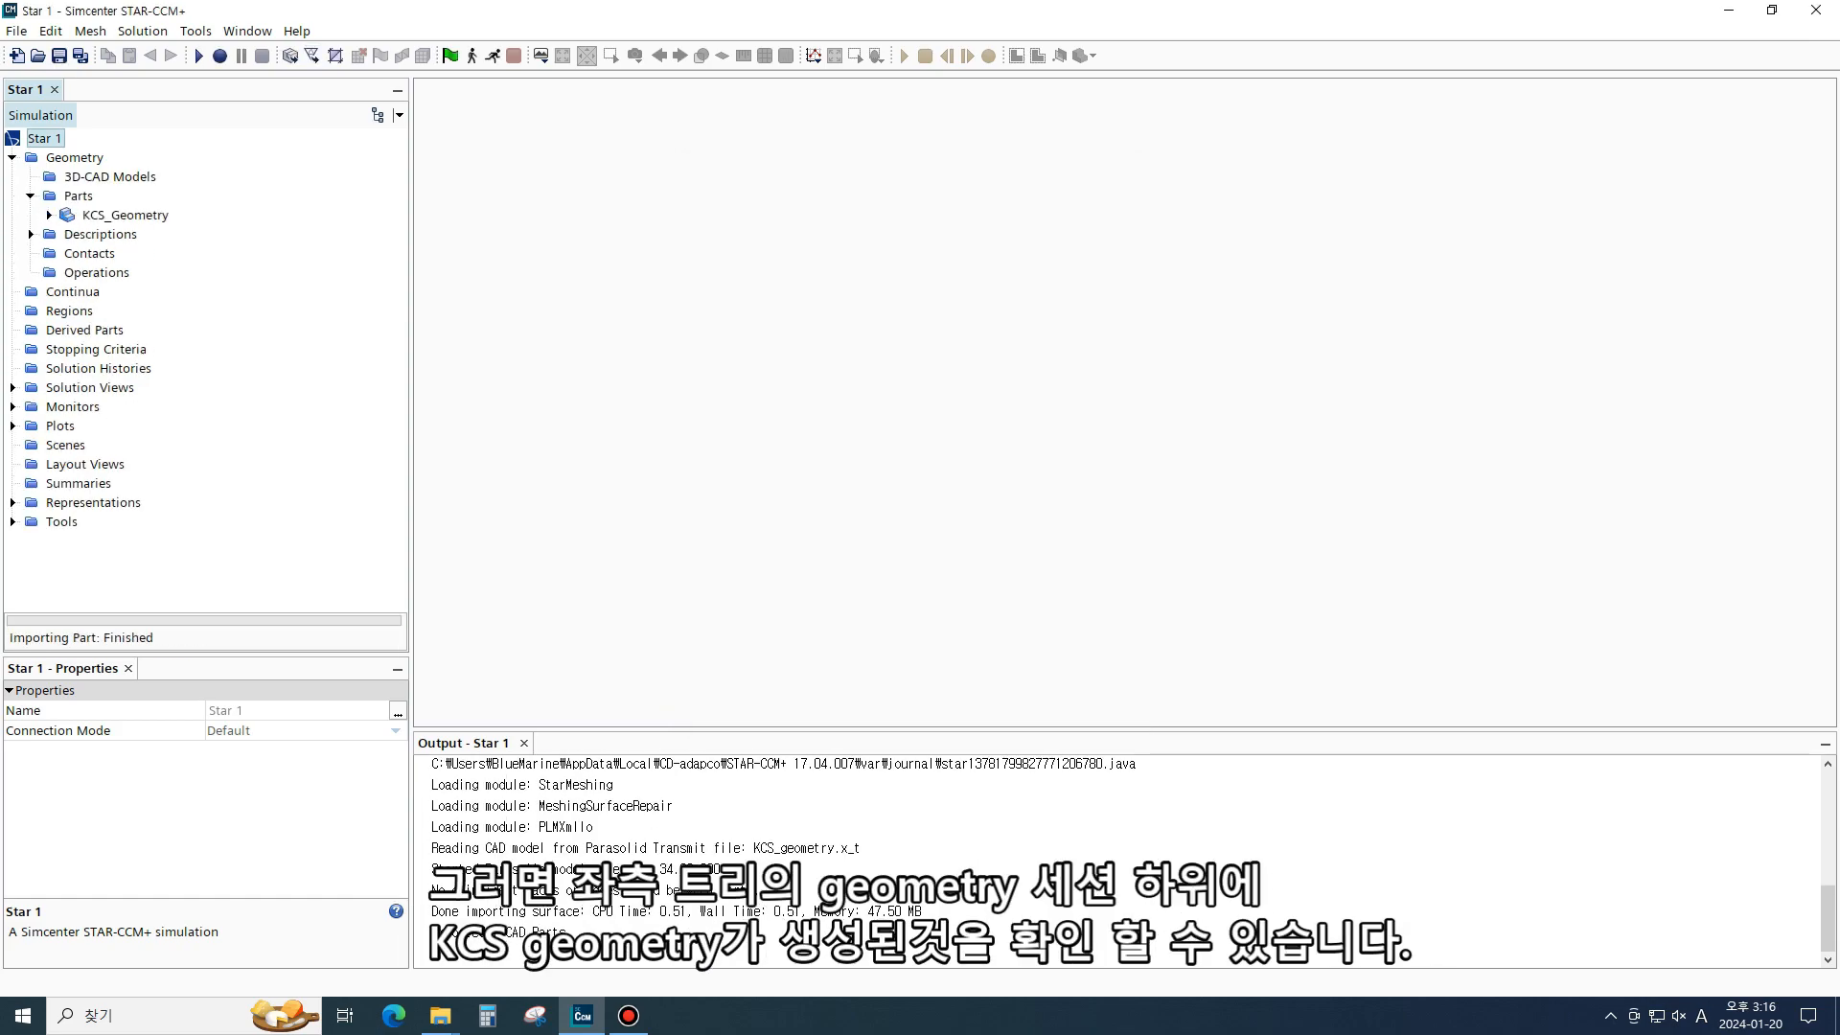
left_click(49, 215)
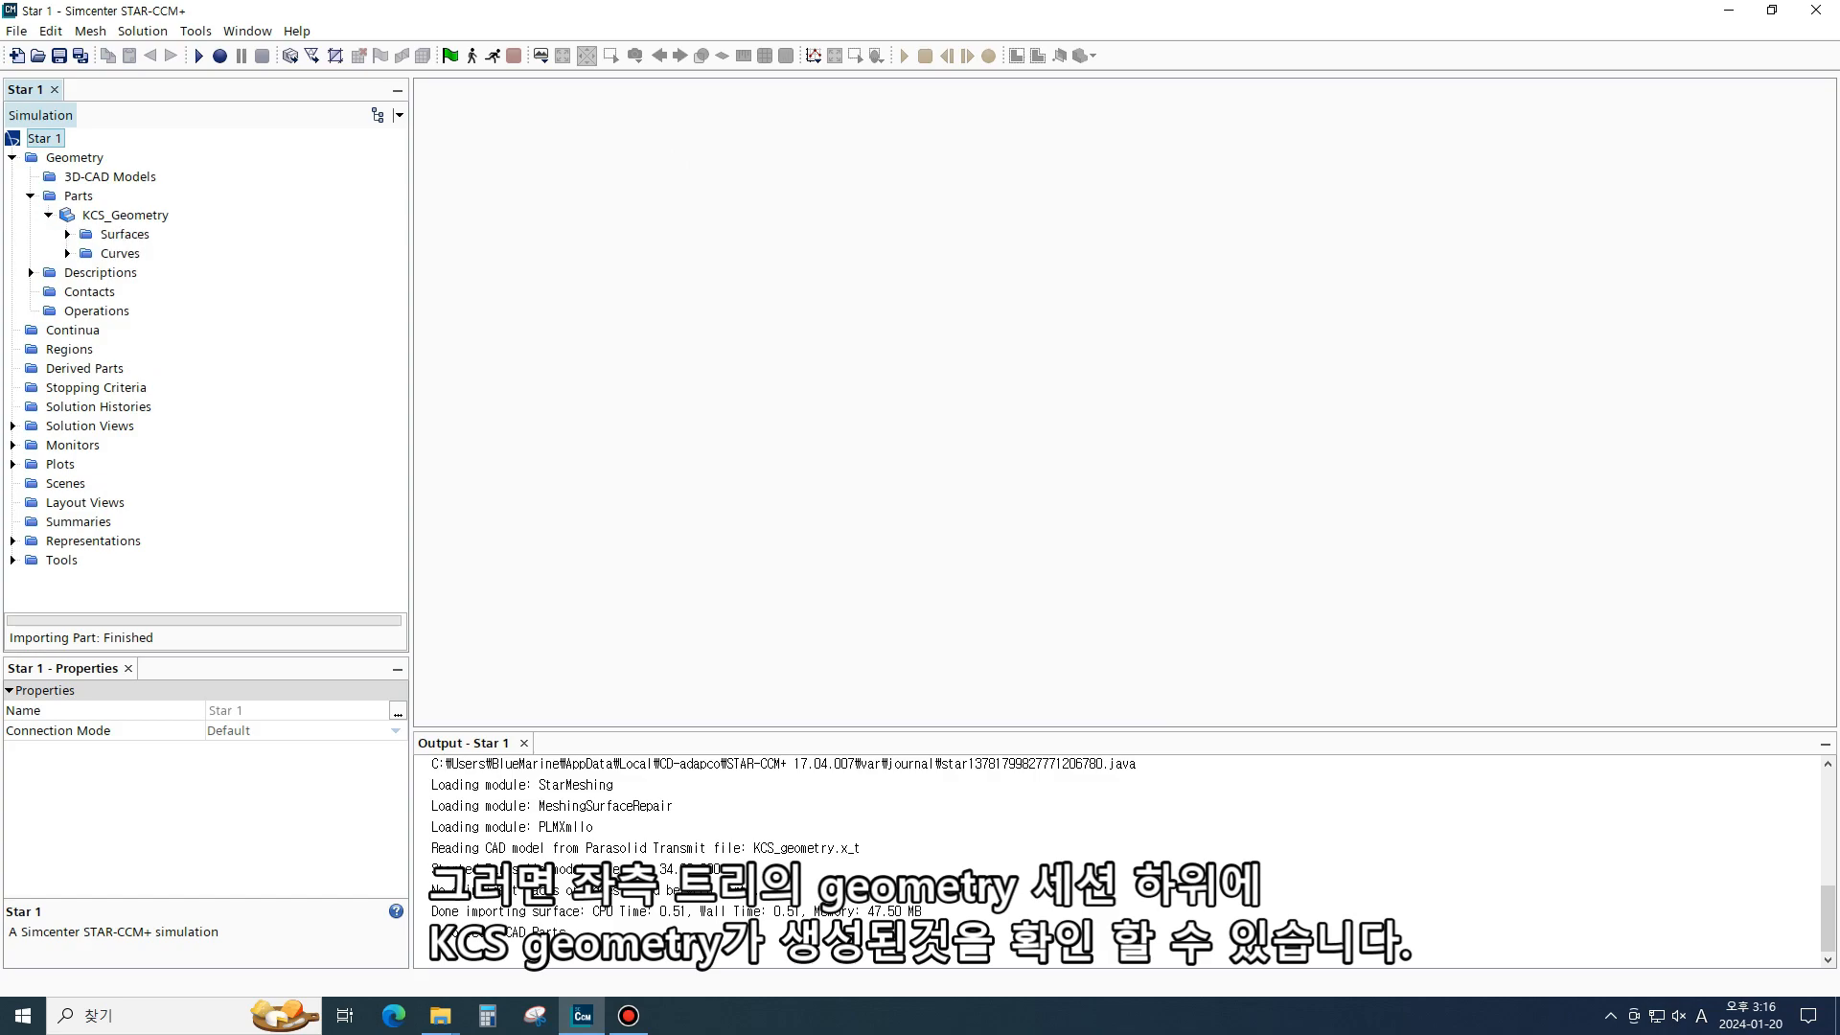
left_click(126, 215)
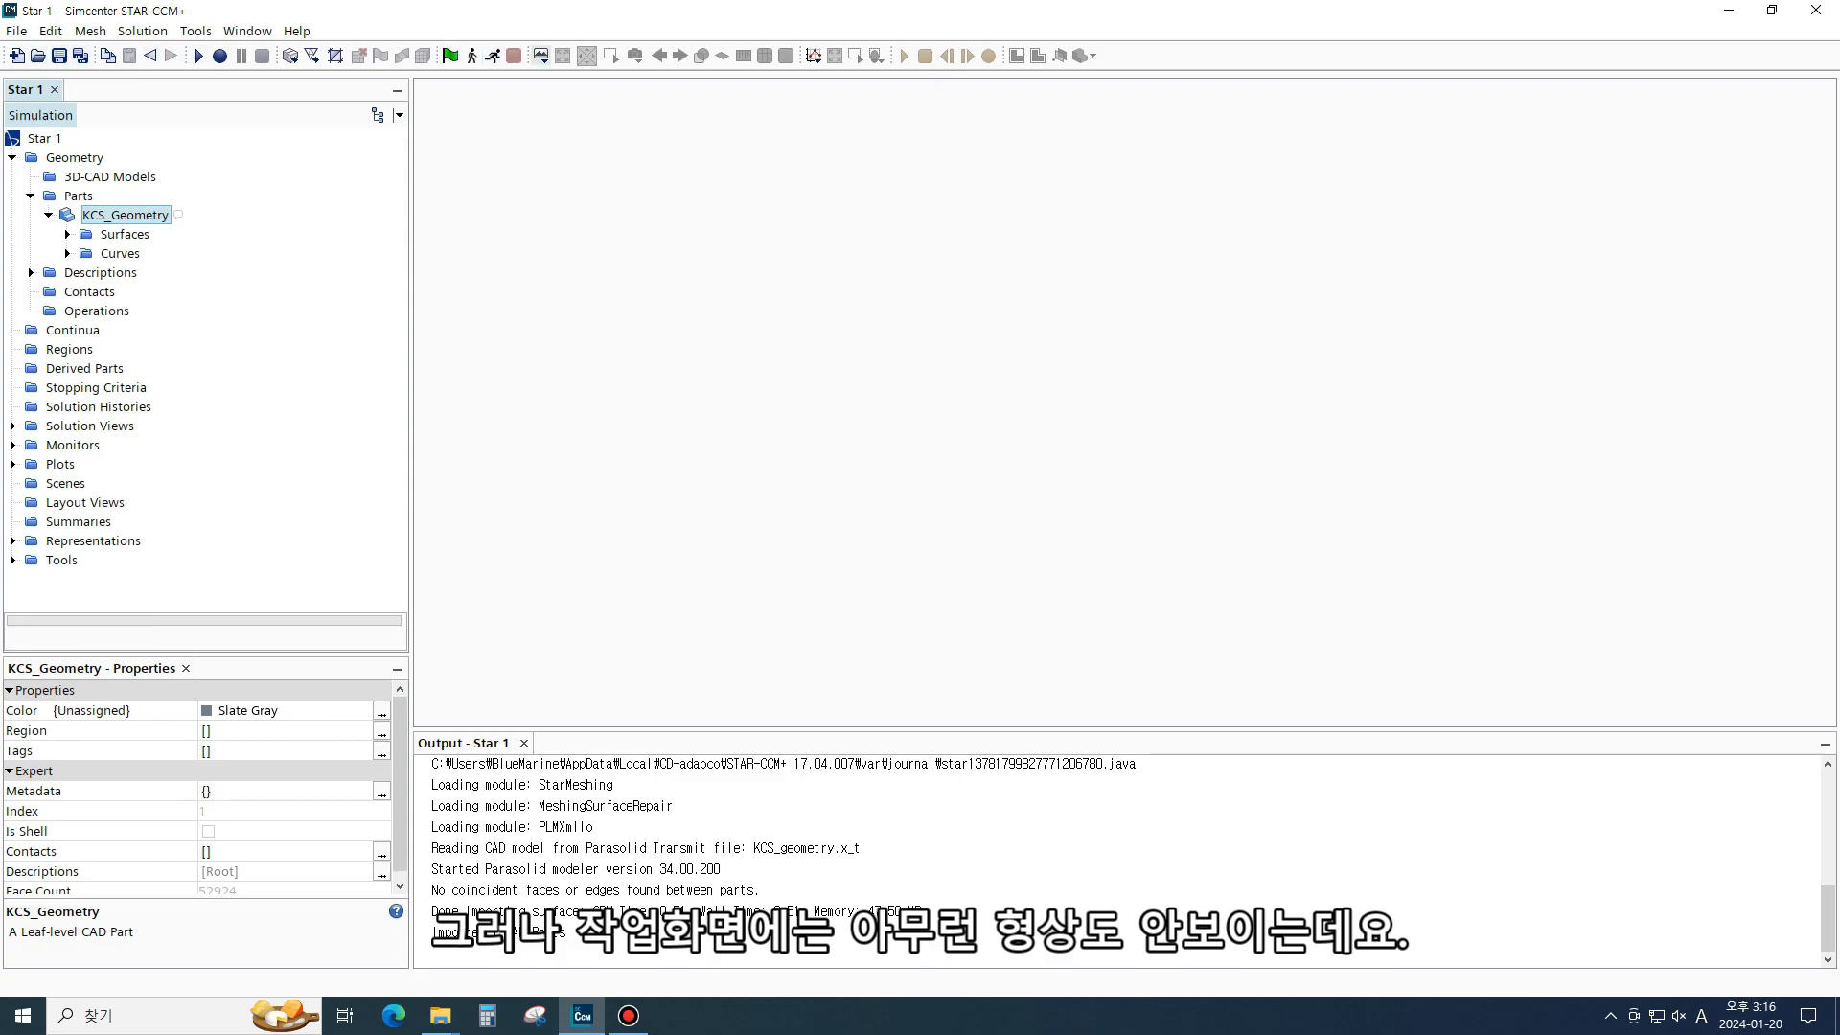
left_click(541, 55)
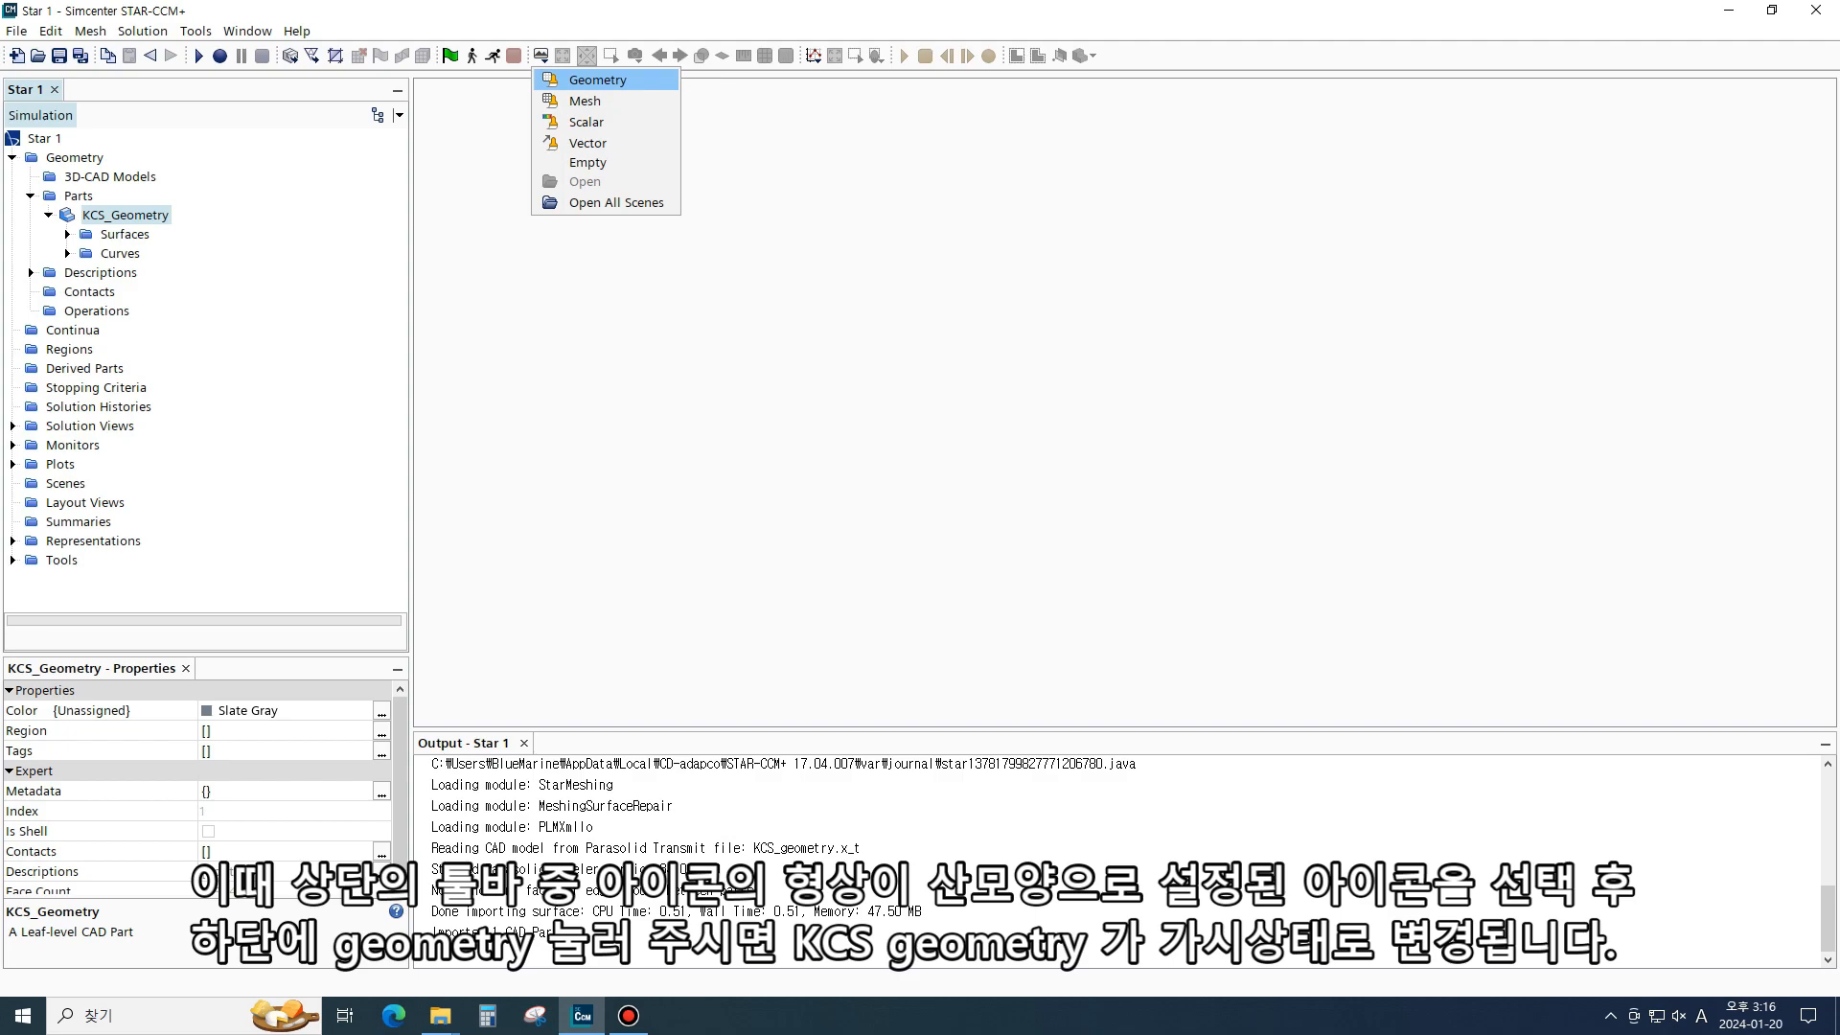
left_click(597, 80)
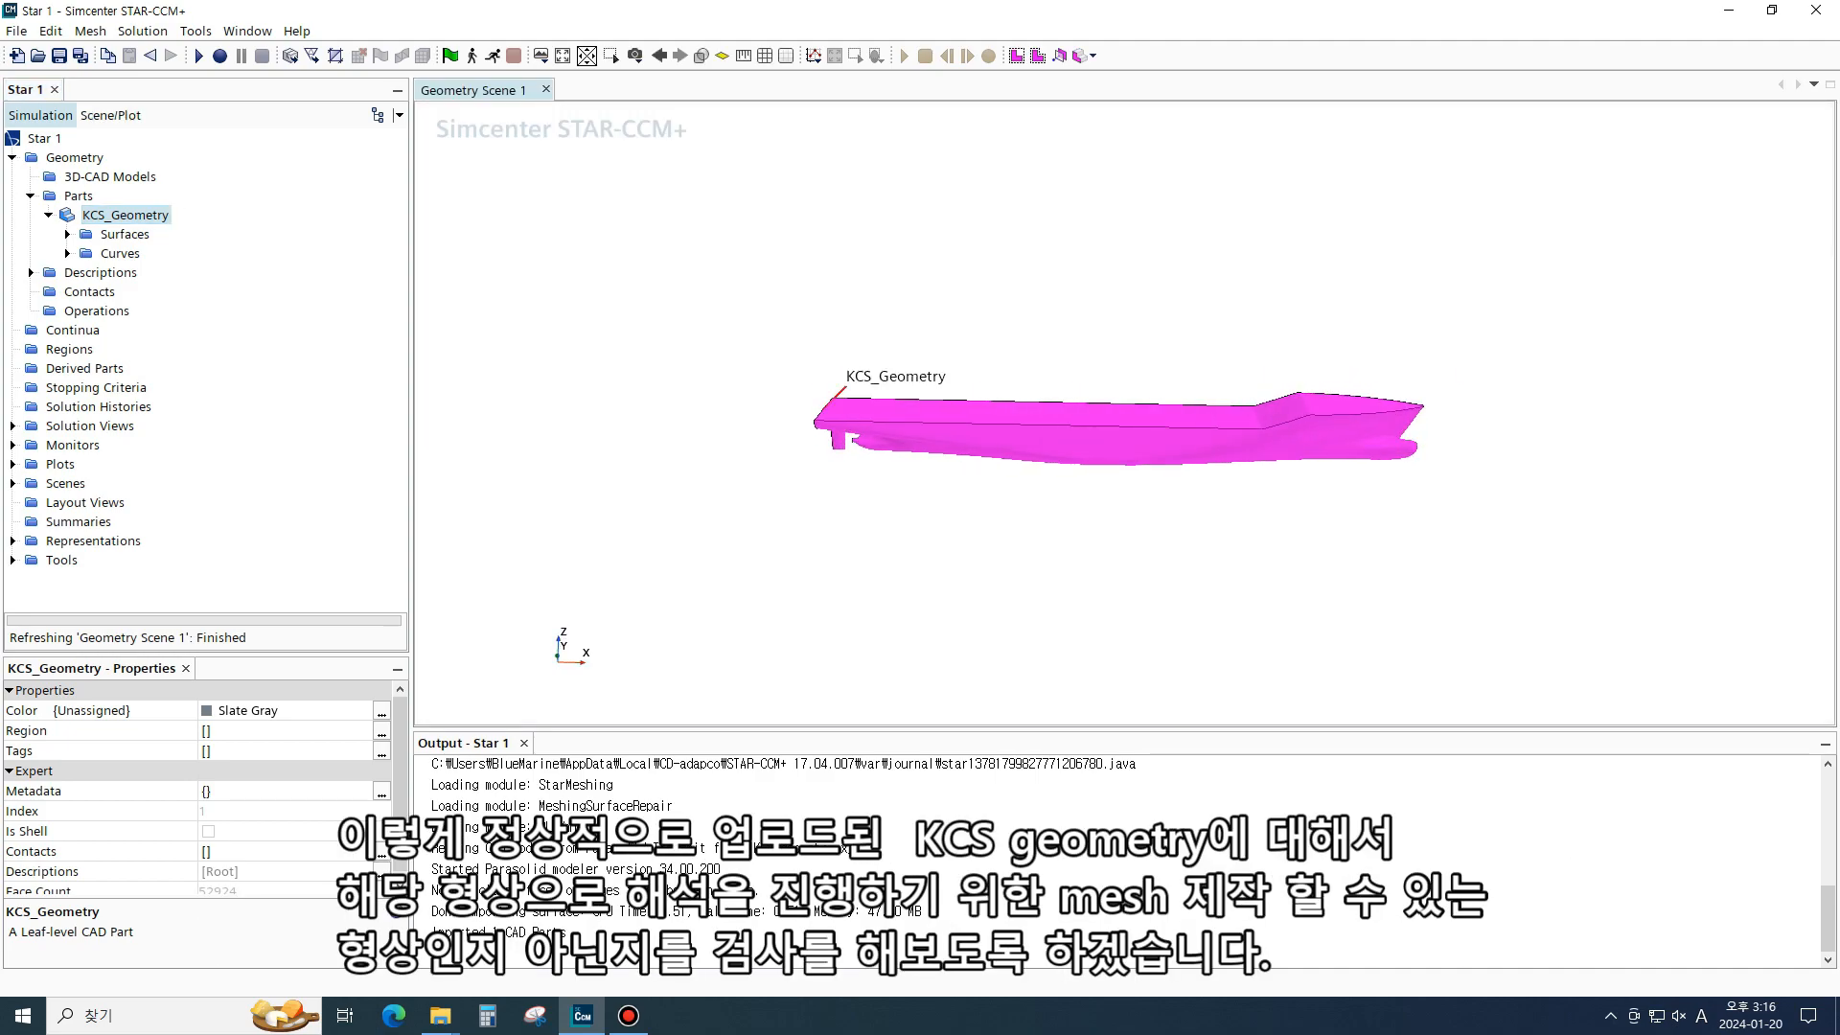
- Launch Surface Repair on the KCS_Geometry part with the default options
scroll(1373, 460, "up", 7)
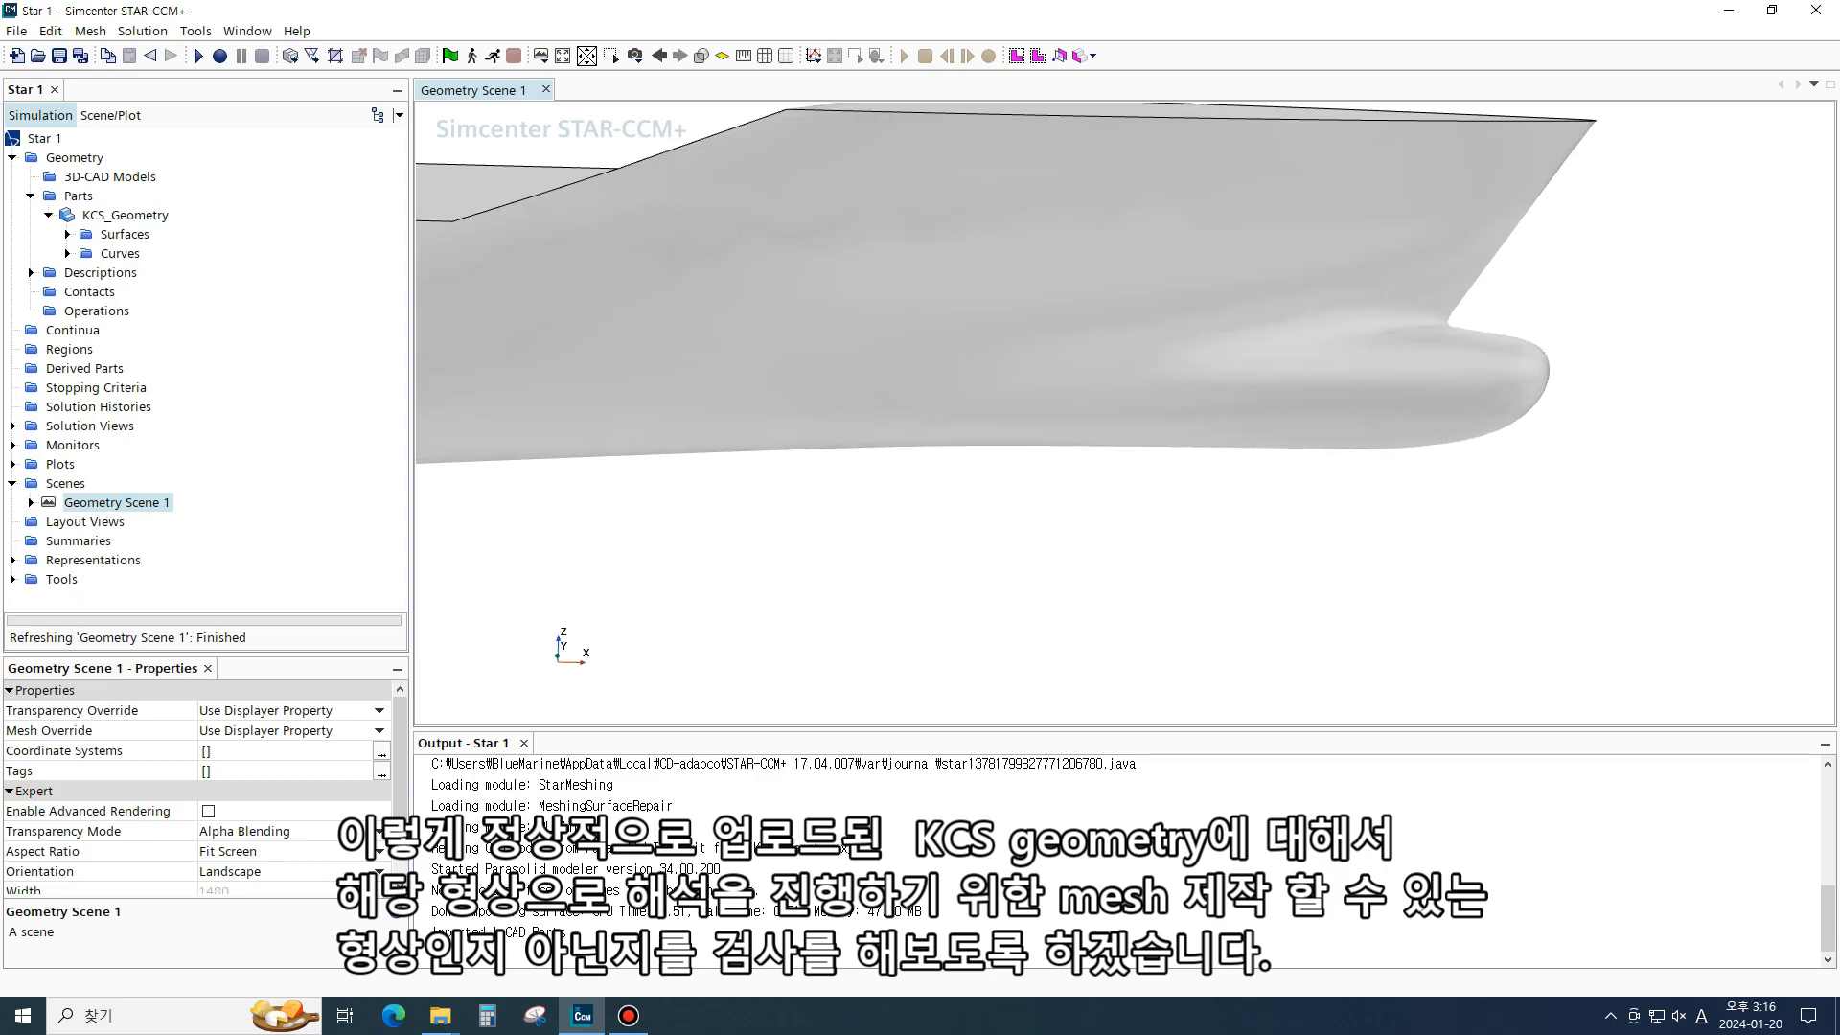
scroll(1380, 484, "down", 8)
scroll(1380, 470, "up", 5)
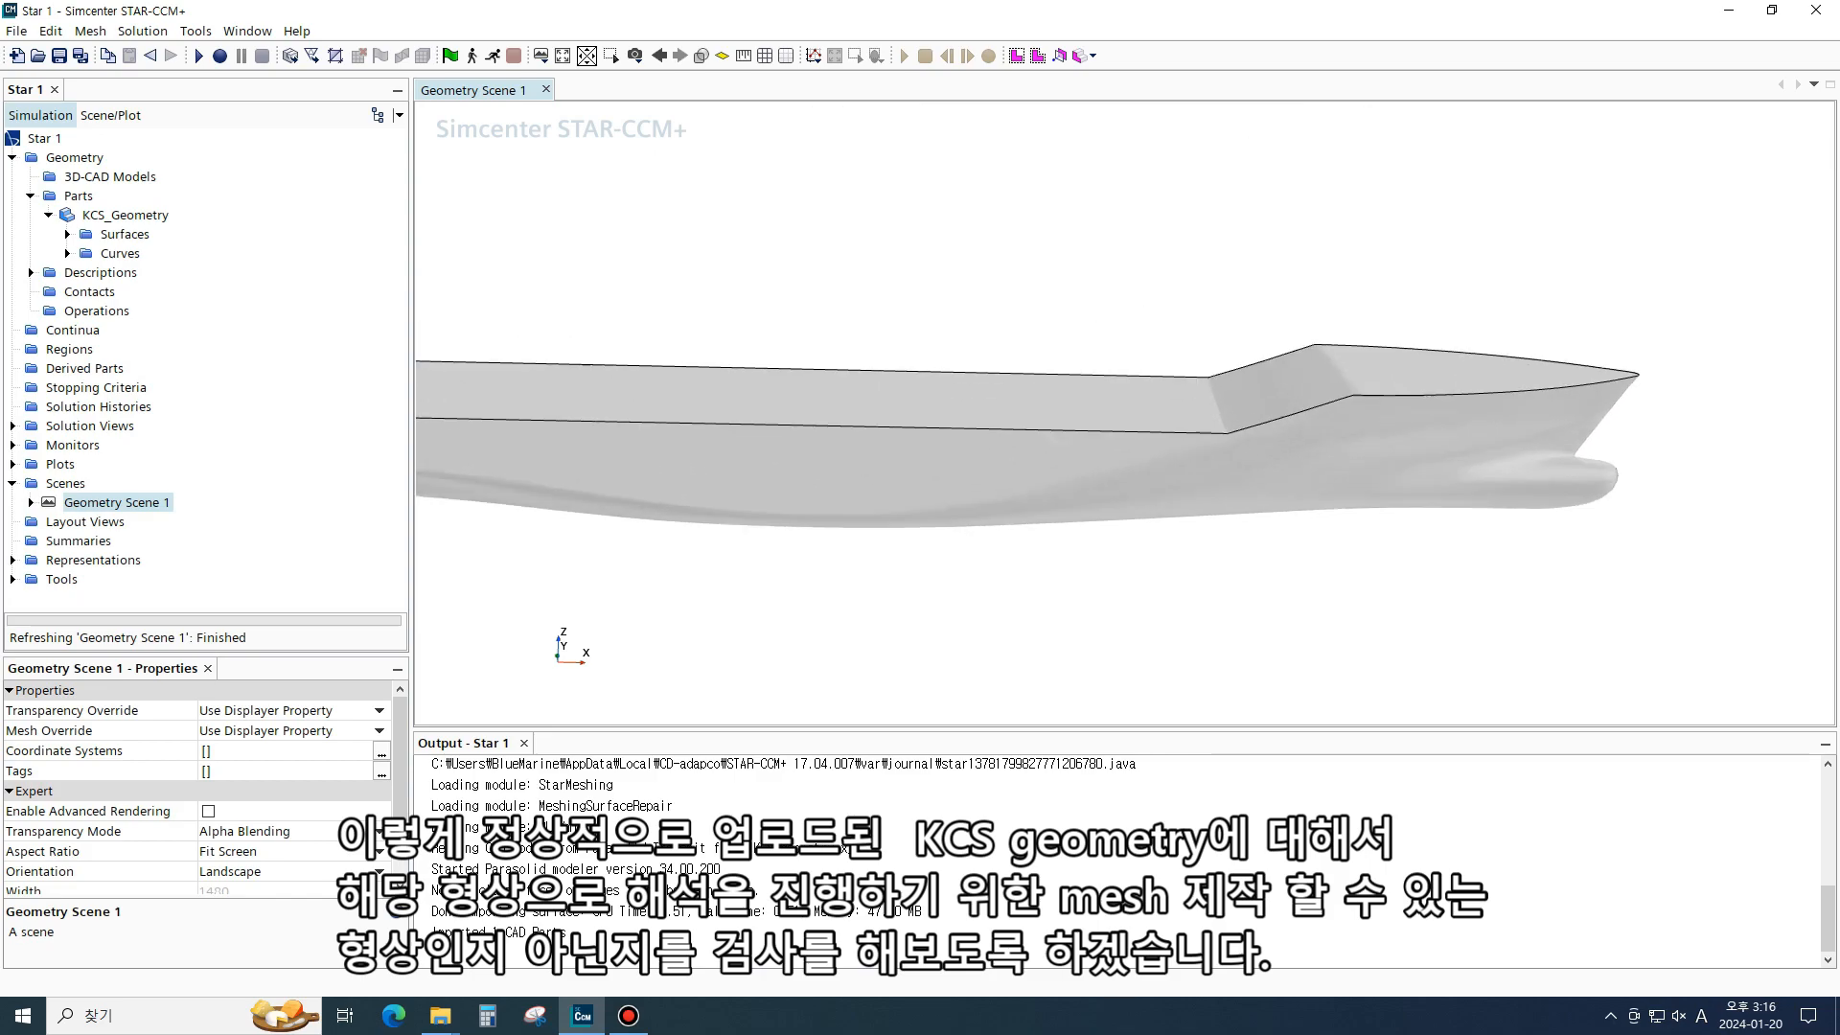
scroll(1246, 460, "down", 5)
scroll(1341, 460, "up", 5)
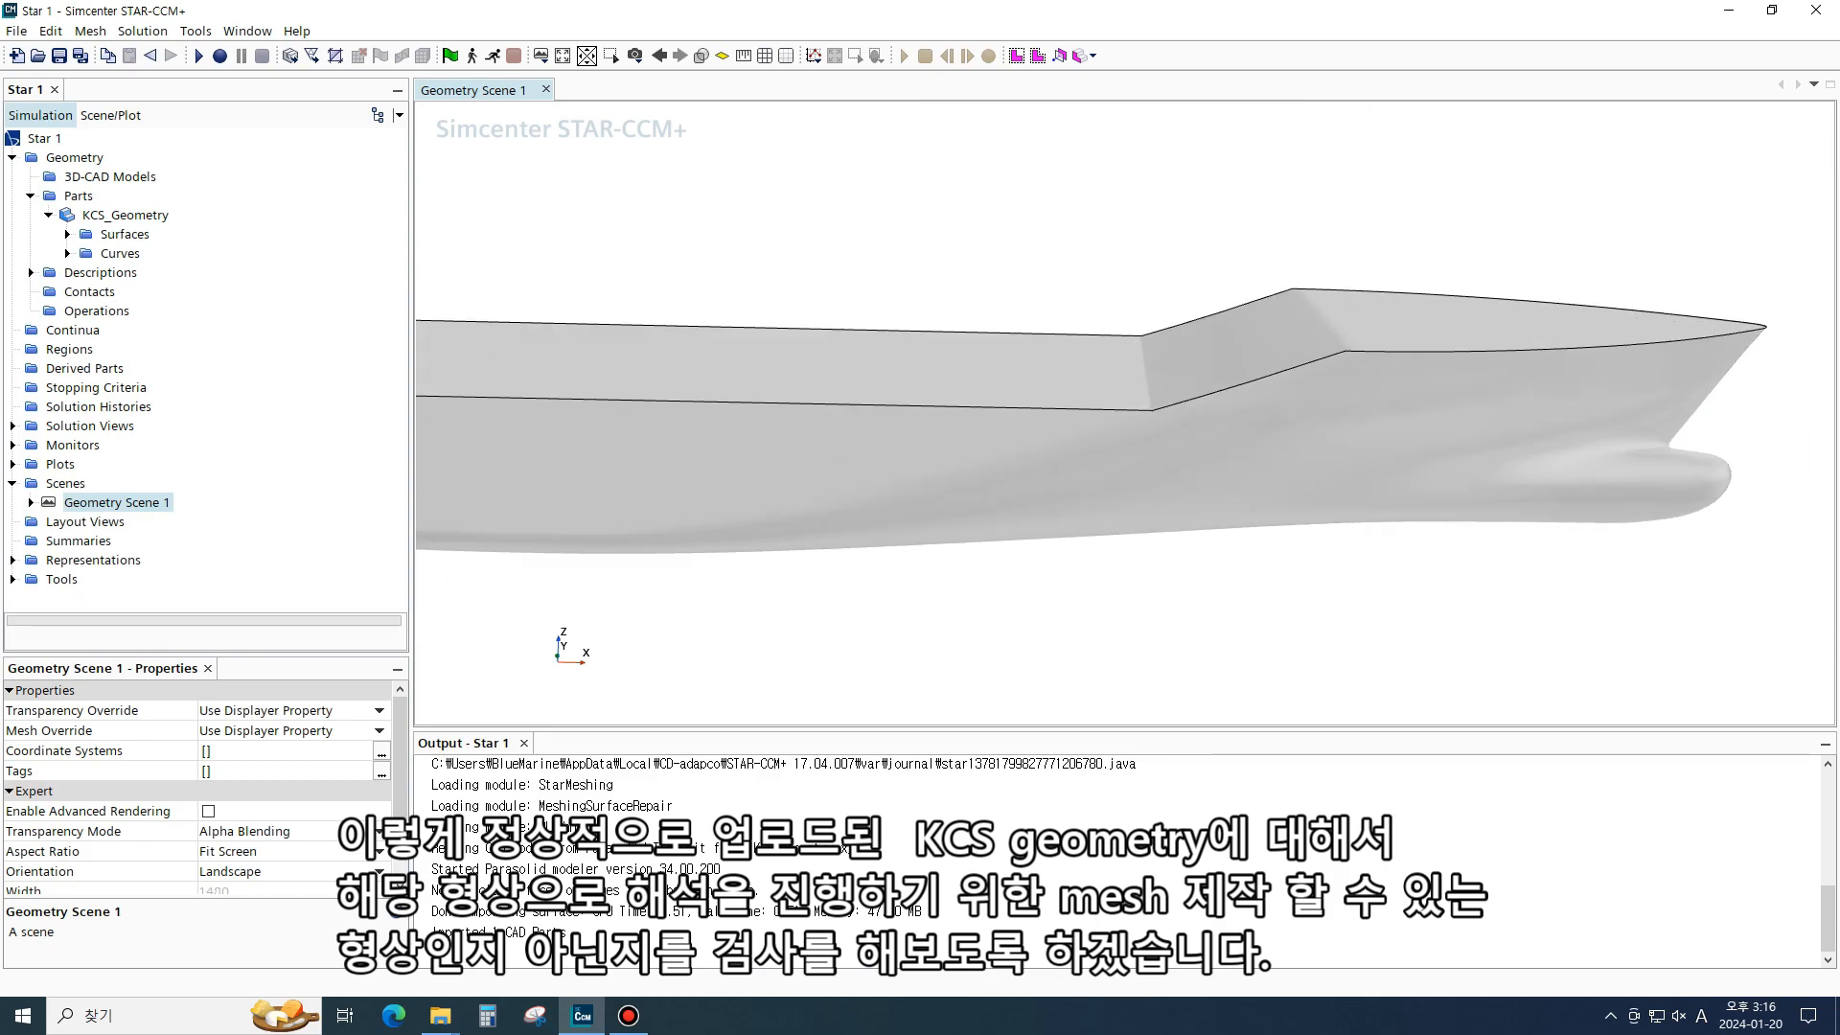
scroll(1341, 460, "down", 7)
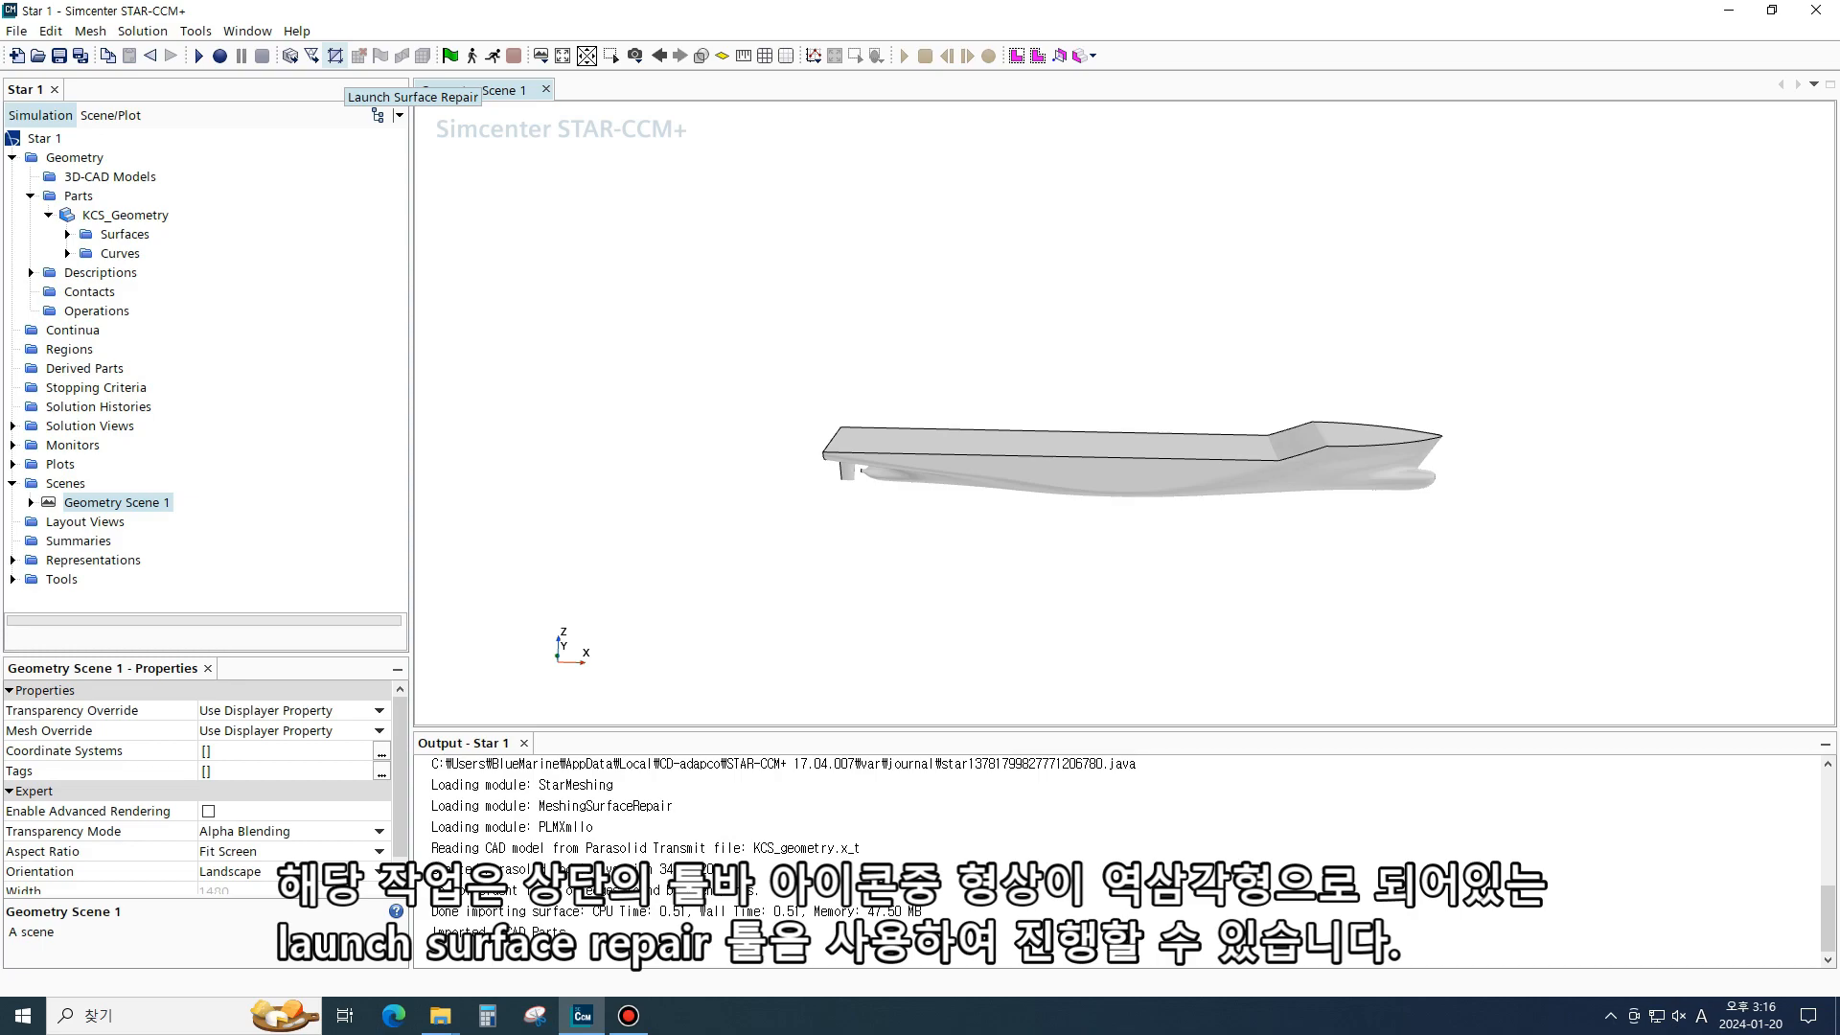
left_click(336, 55)
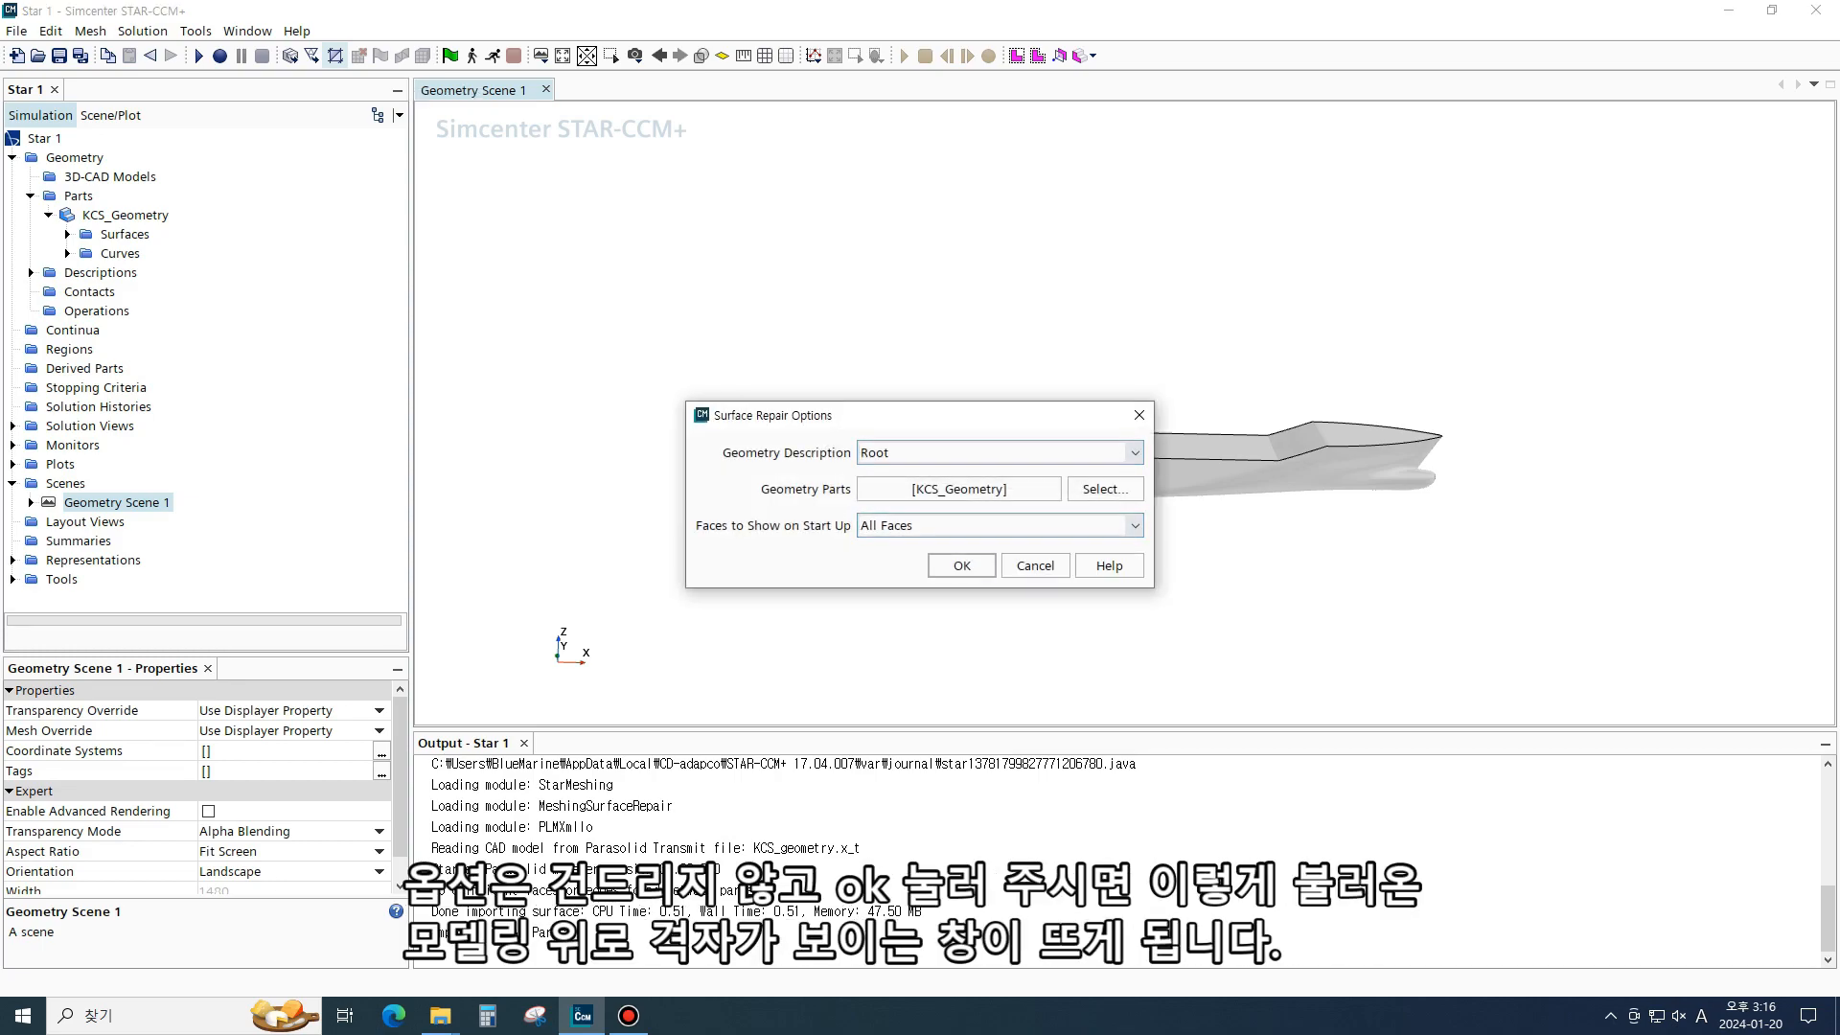
left_click(962, 566)
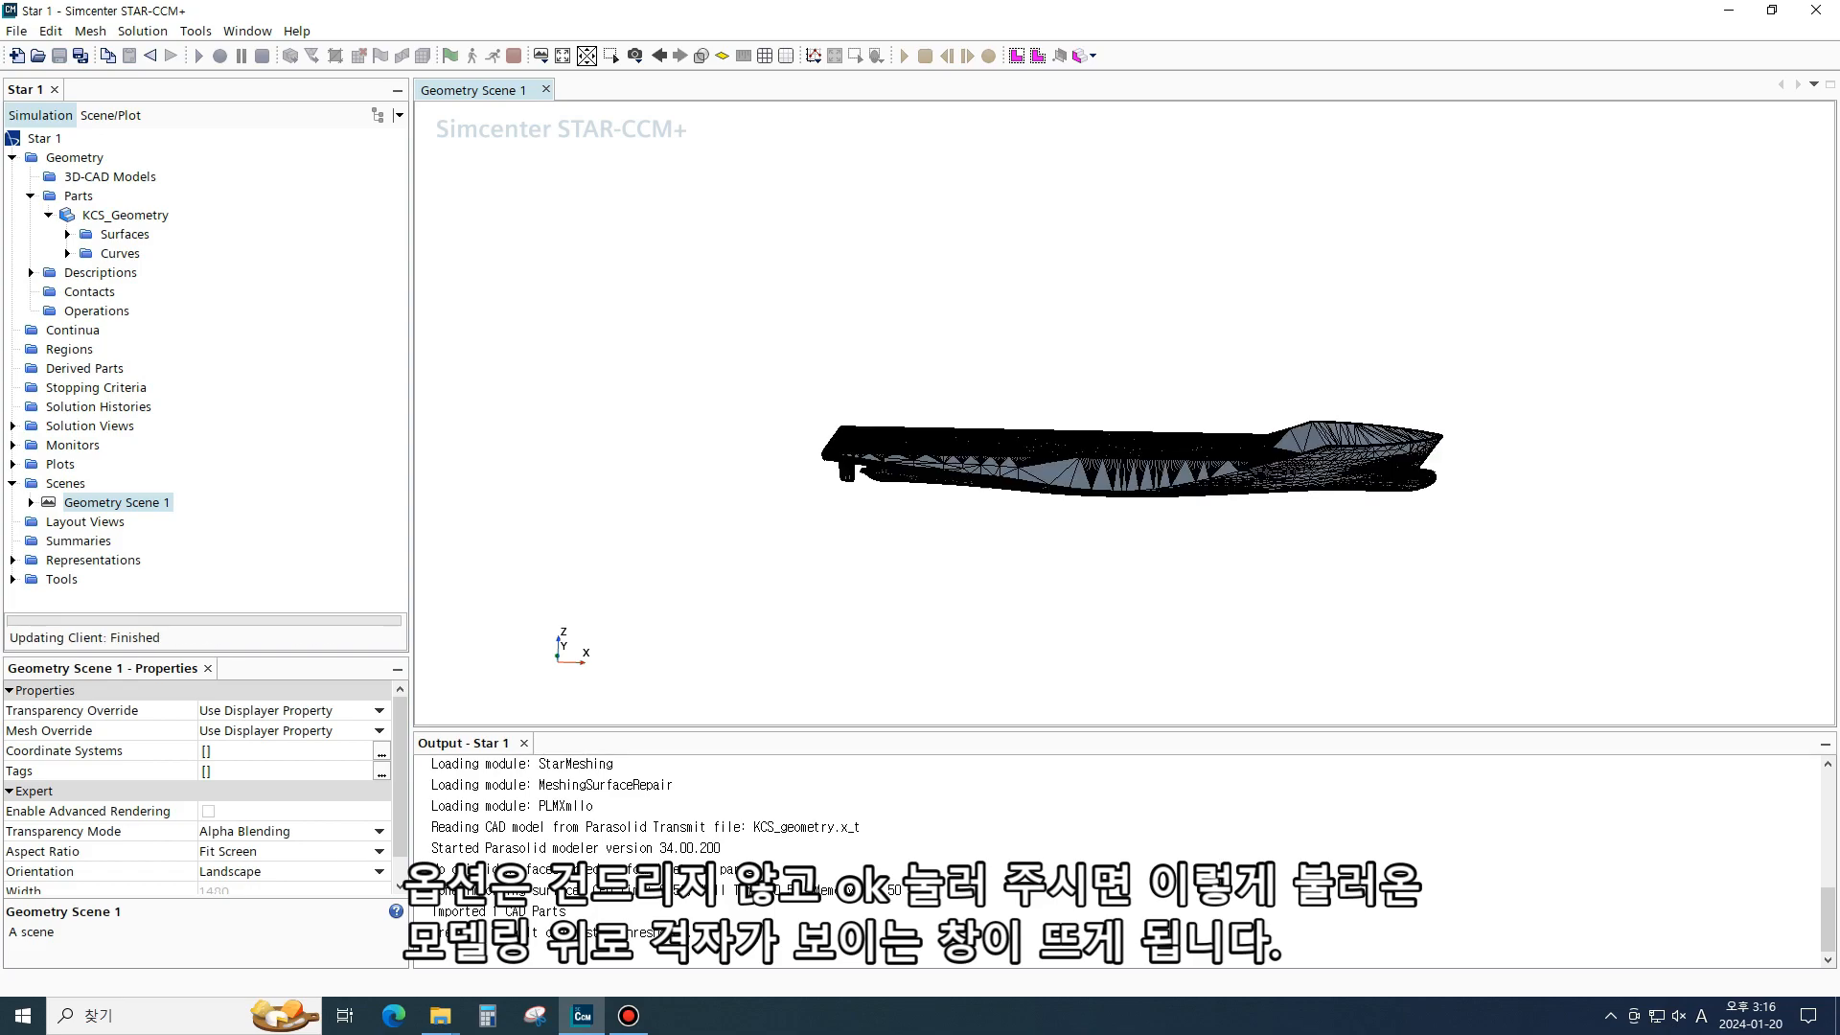
- Run all surface repair diagnostics on the hull
scroll(1333, 465, "up", 4)
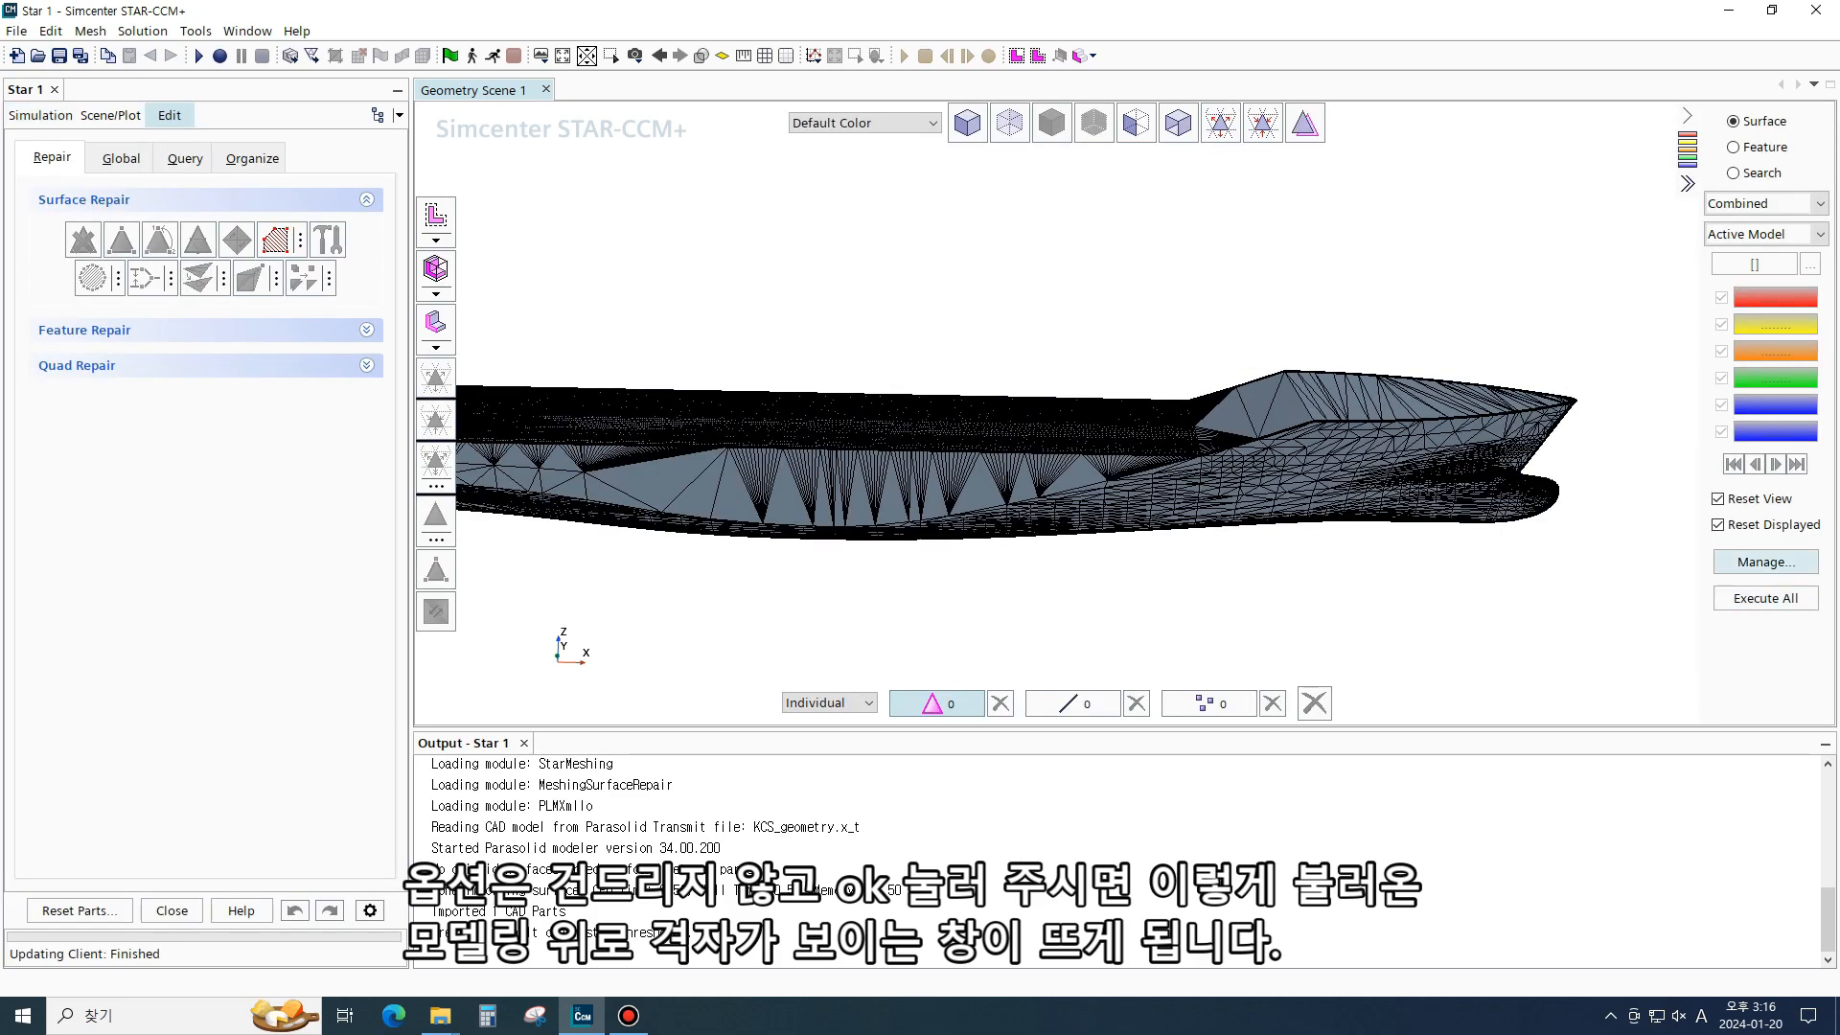
left_click(1766, 598)
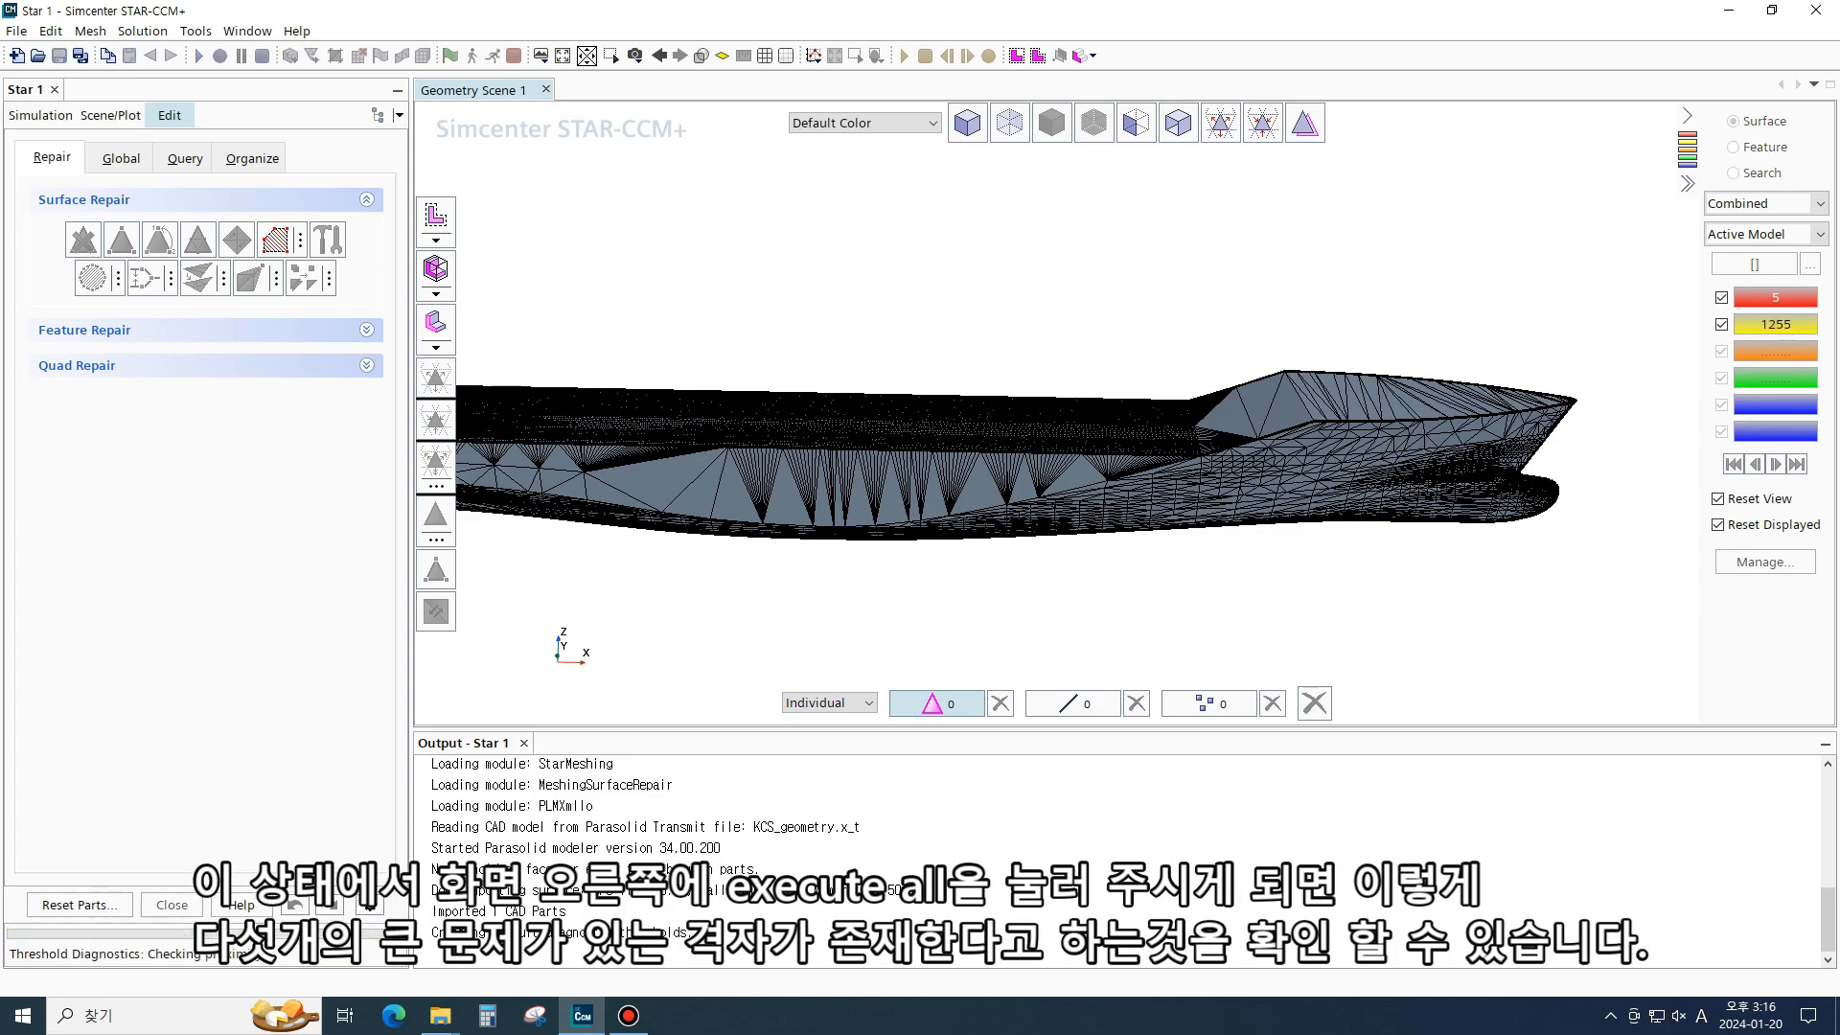
scroll(1483, 490, "down", 3)
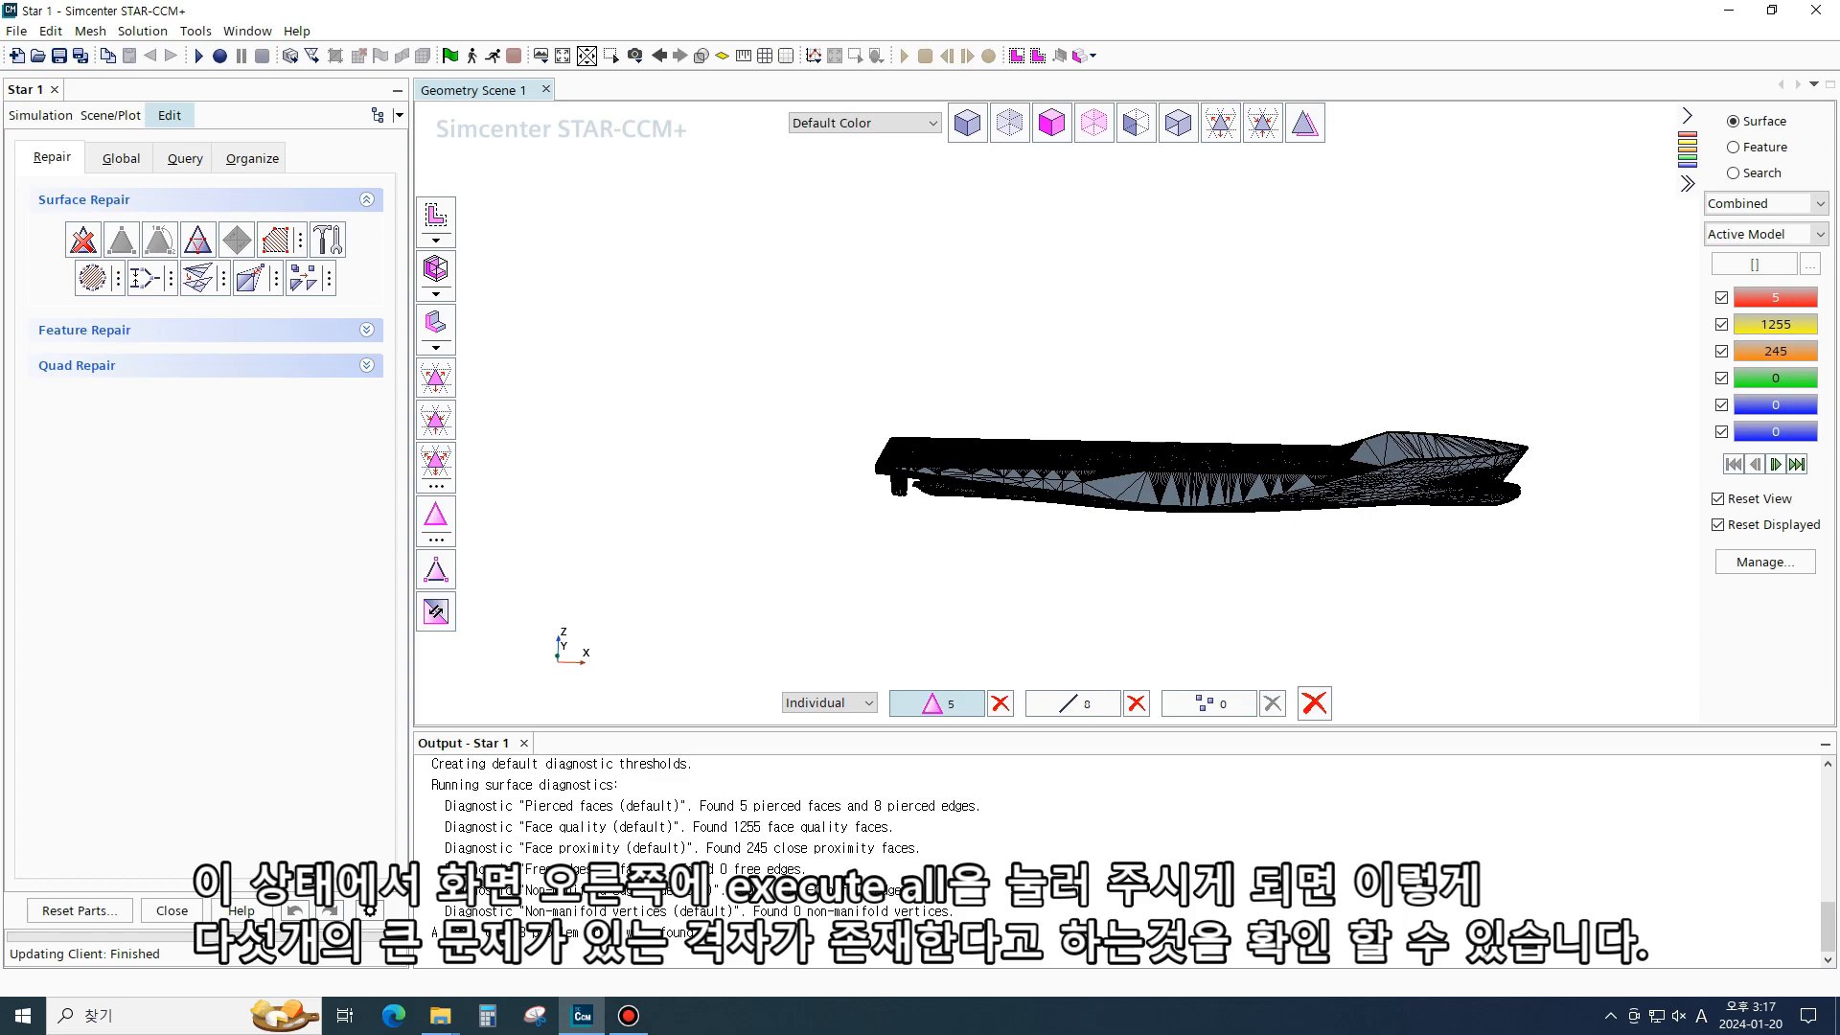
- Delete the pierced faces on the hull and zip the resulting free edges closed
left_click(84, 239)
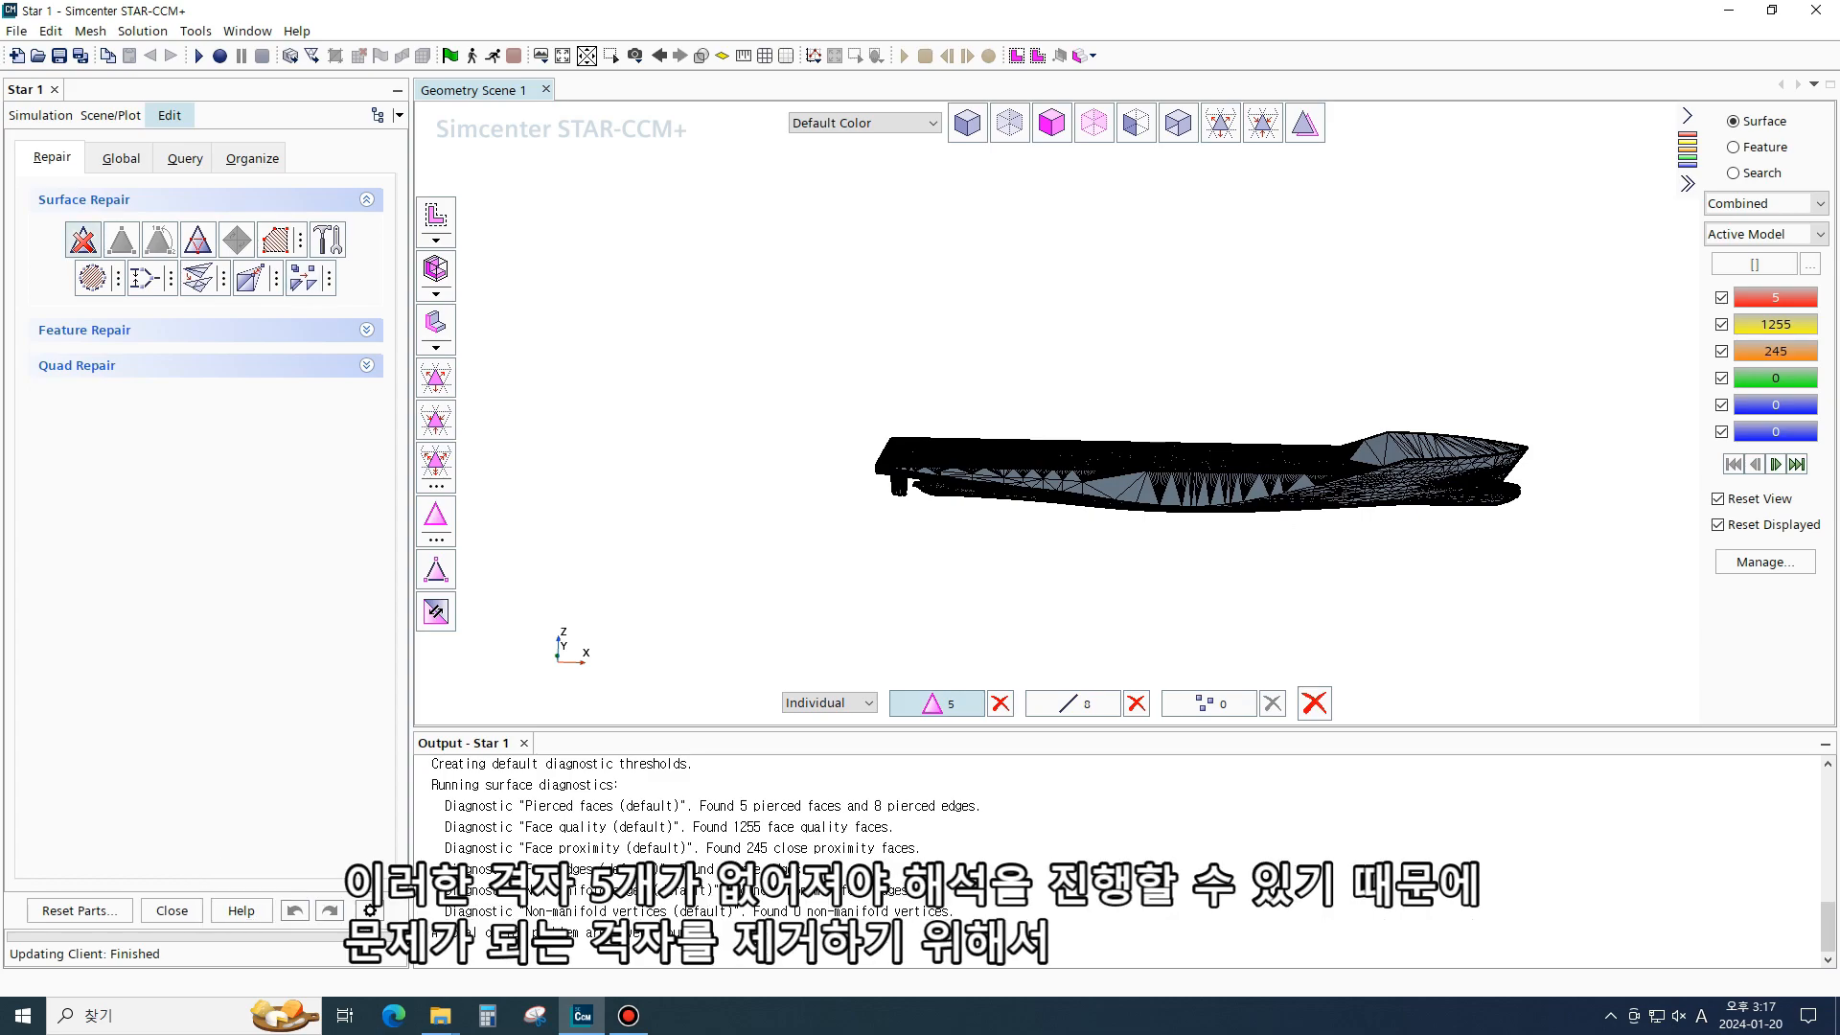
scroll(936, 488, "up", 3)
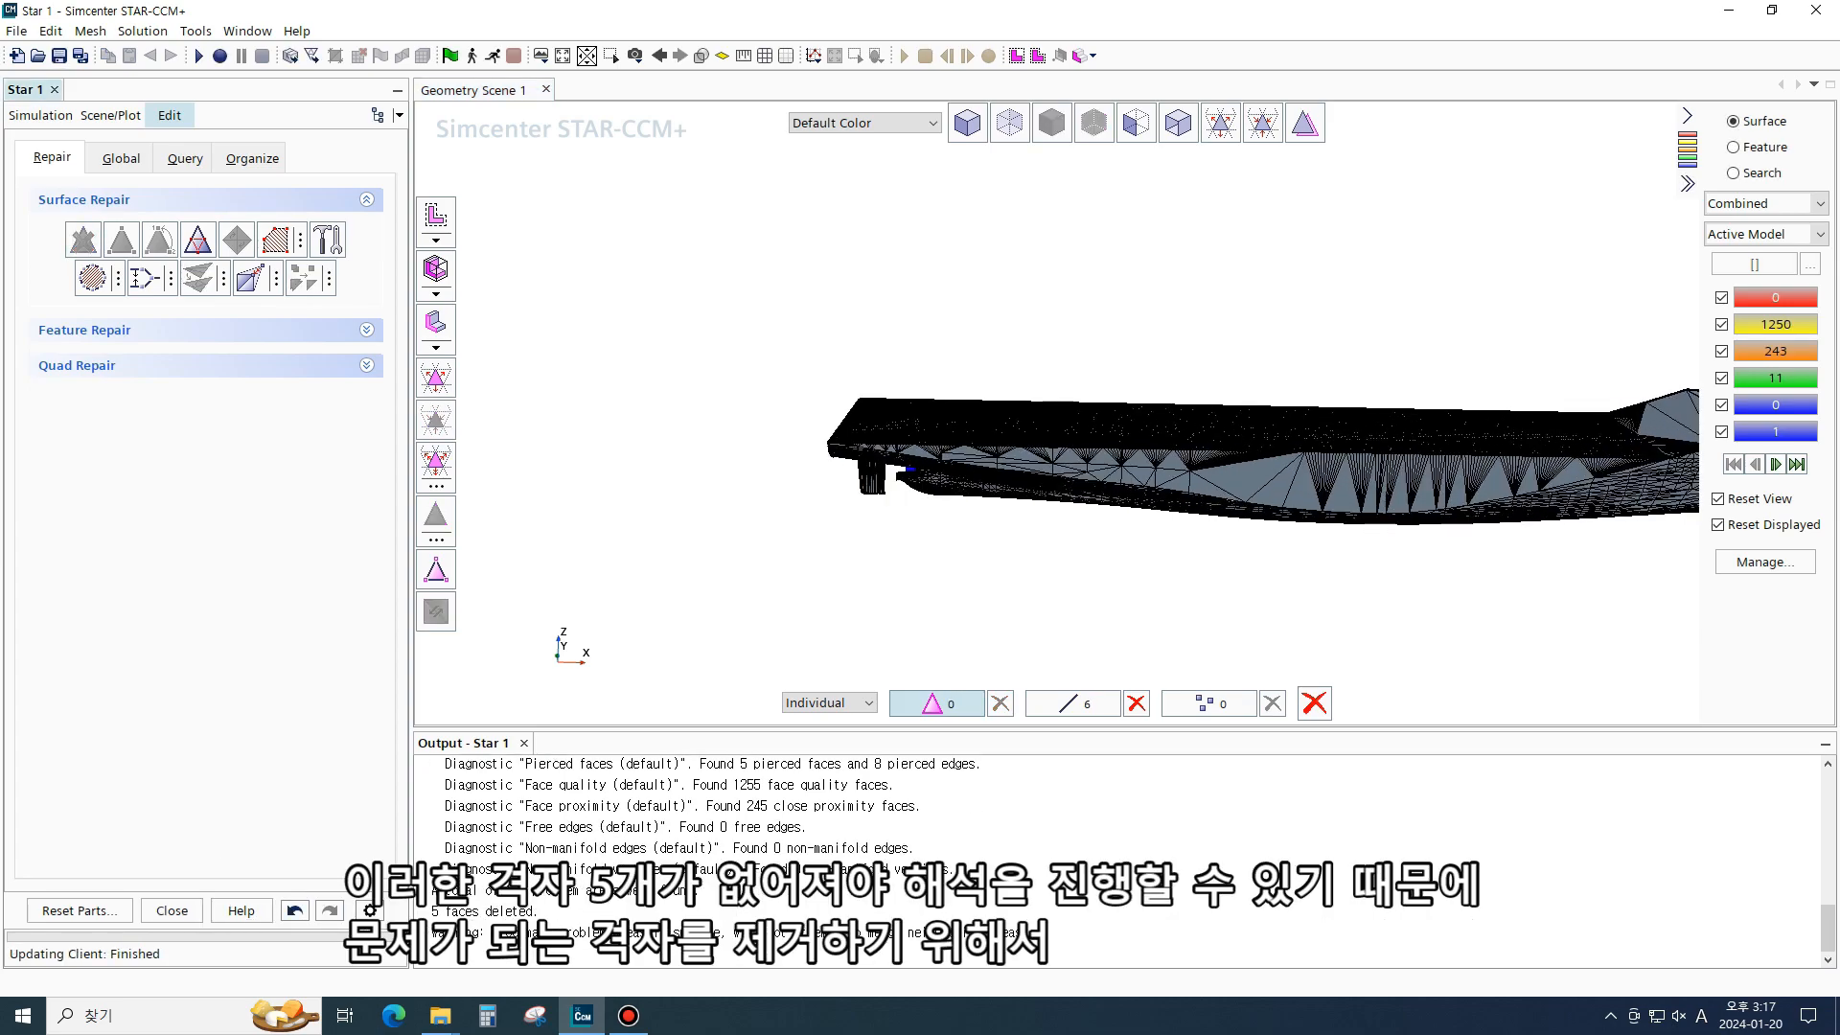
scroll(1054, 345, "up", 5)
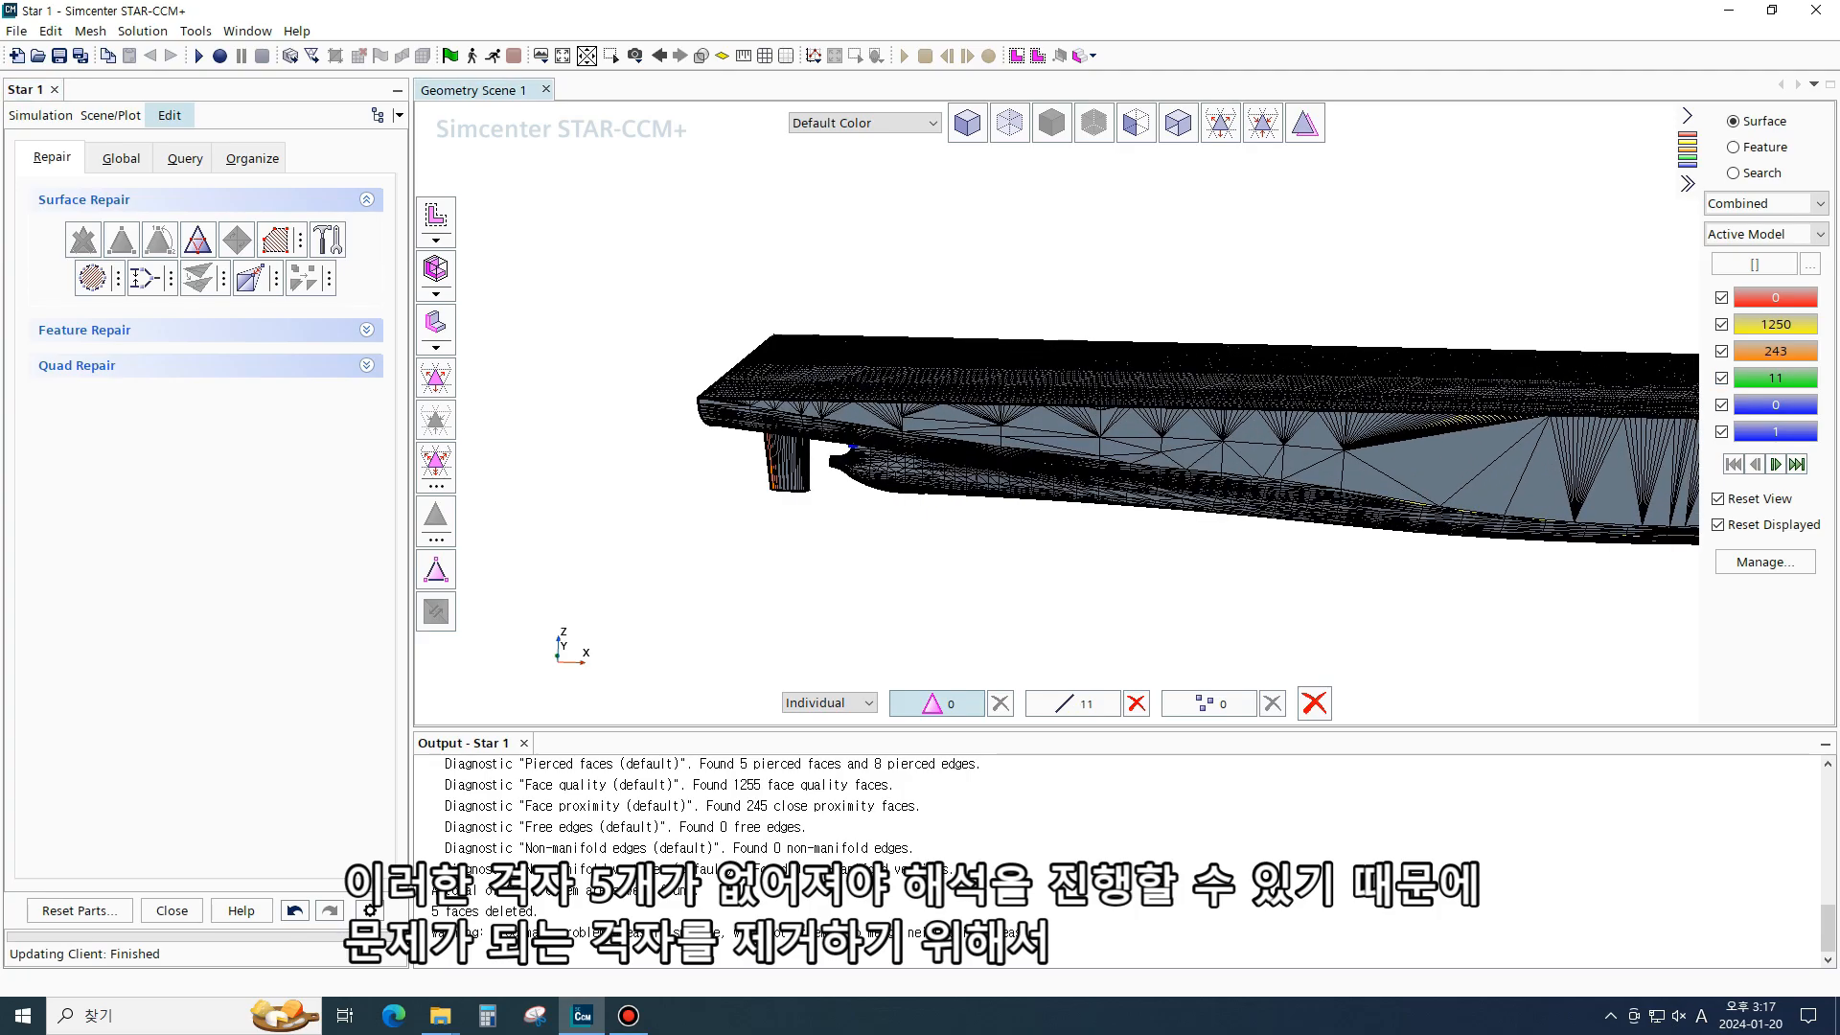
scroll(1083, 349, "up", 8)
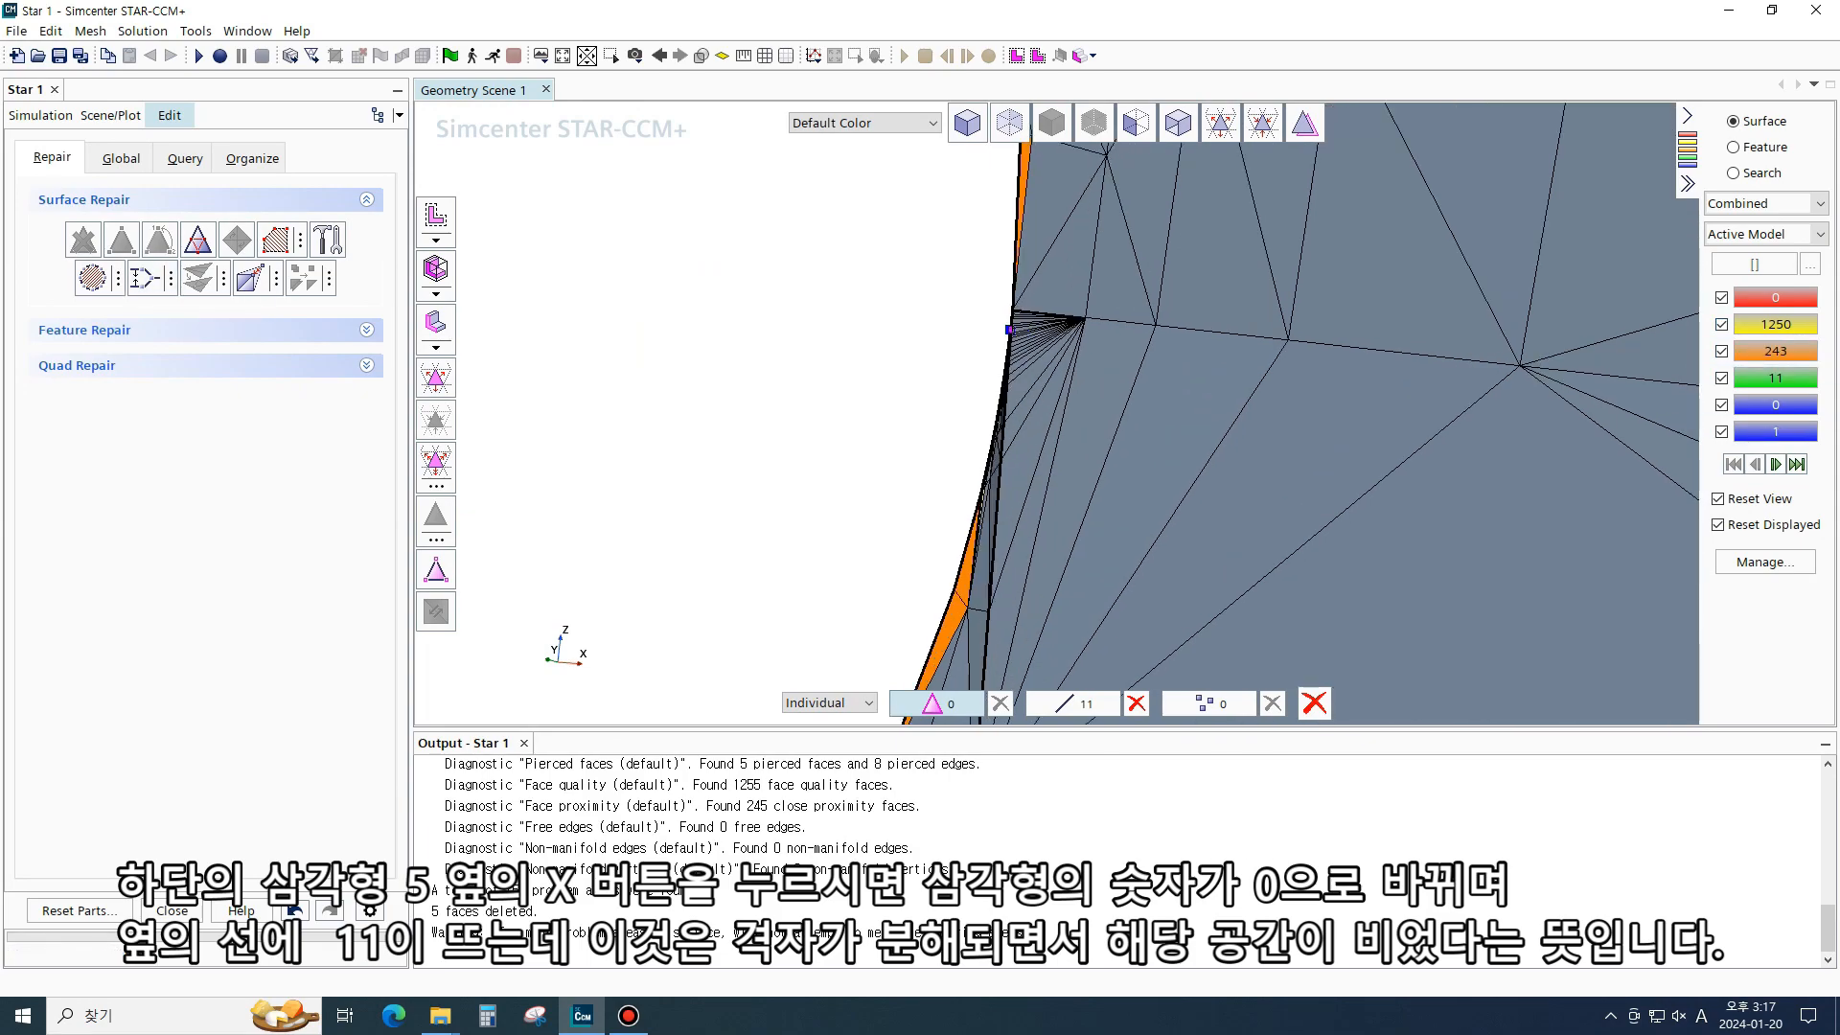
left_click(146, 278)
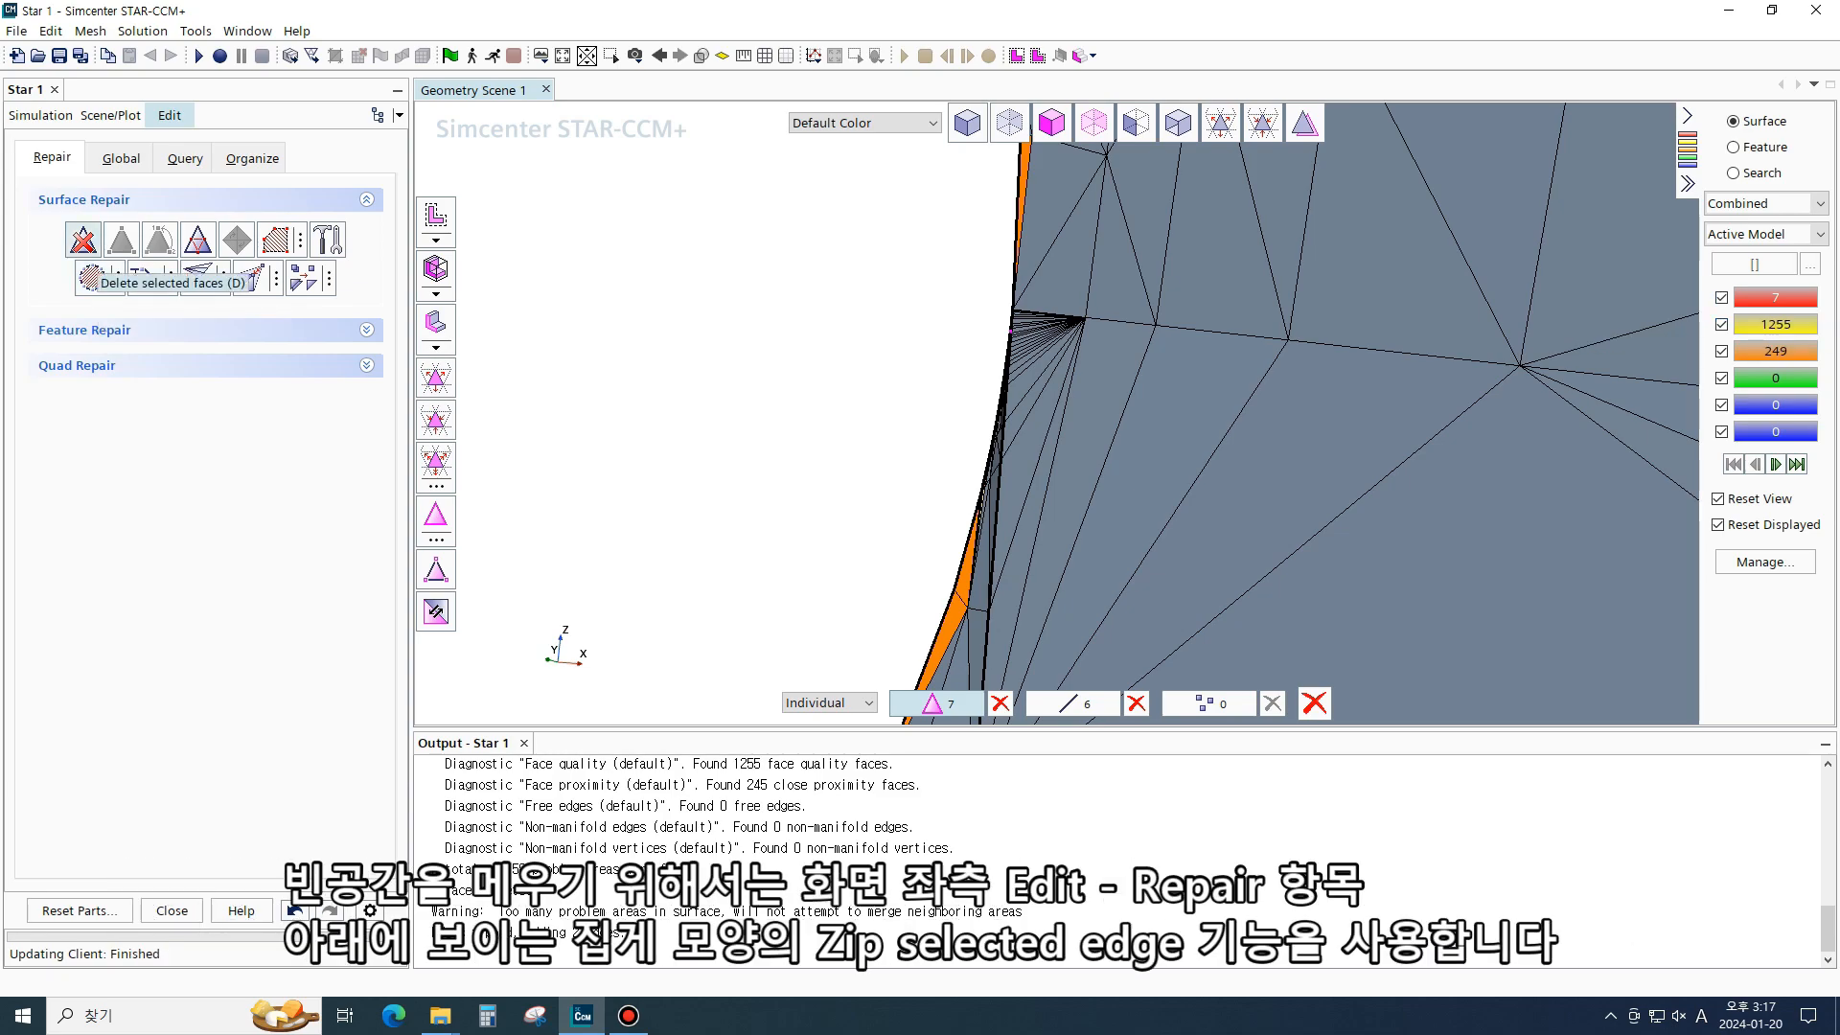
- Delete the newly pierced faces and zip the selected free edges again
left_click(87, 245)
left_click(1775, 379)
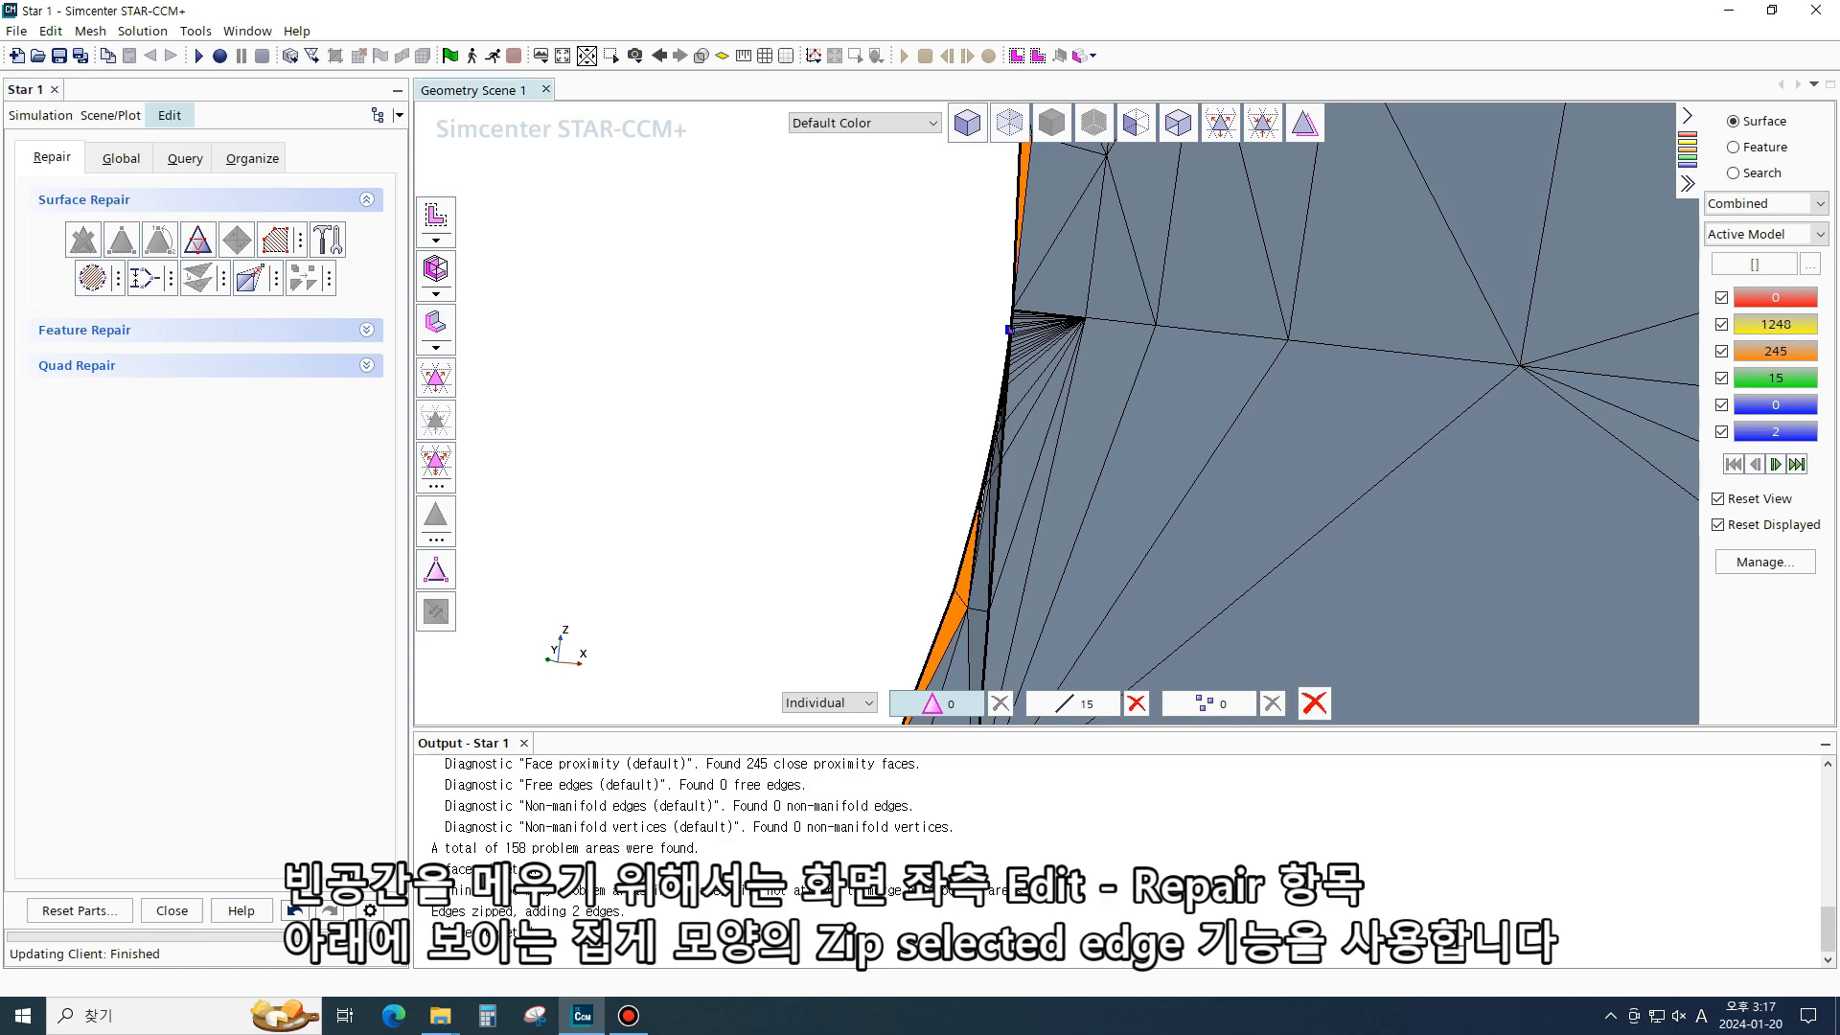
left_click(144, 278)
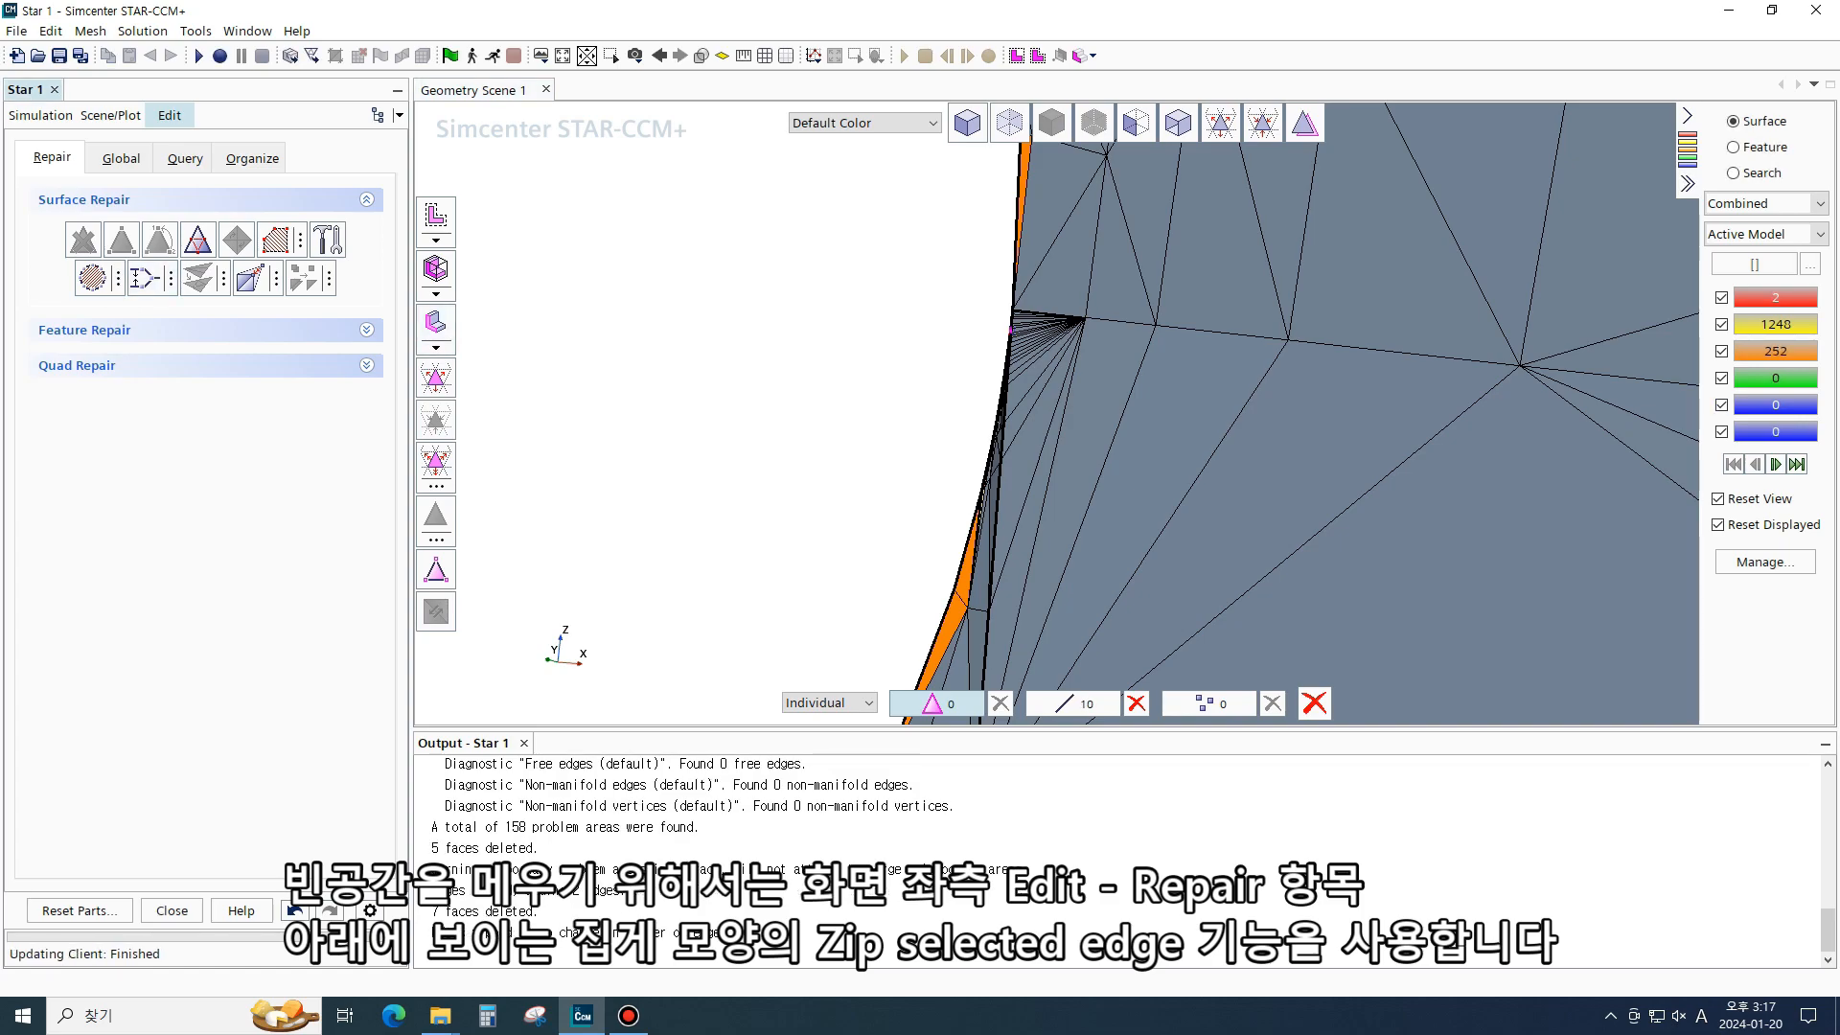
left_click(1775, 298)
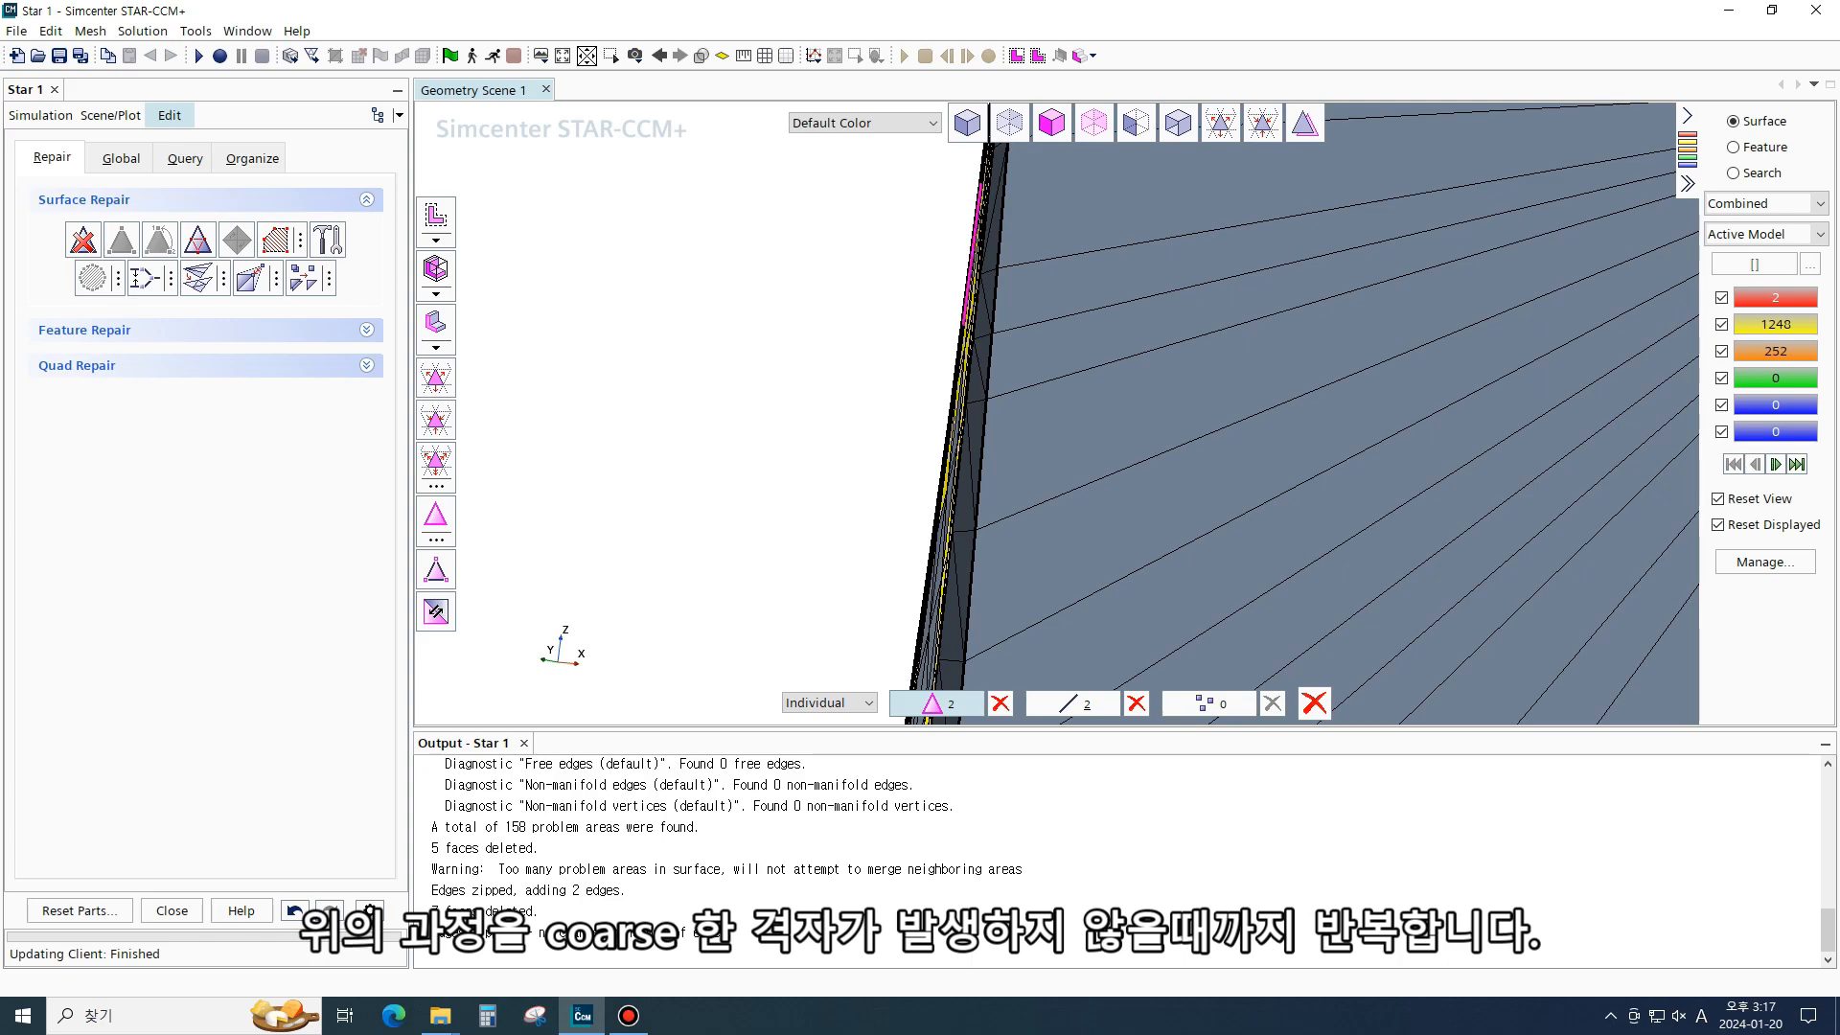
left_click(83, 240)
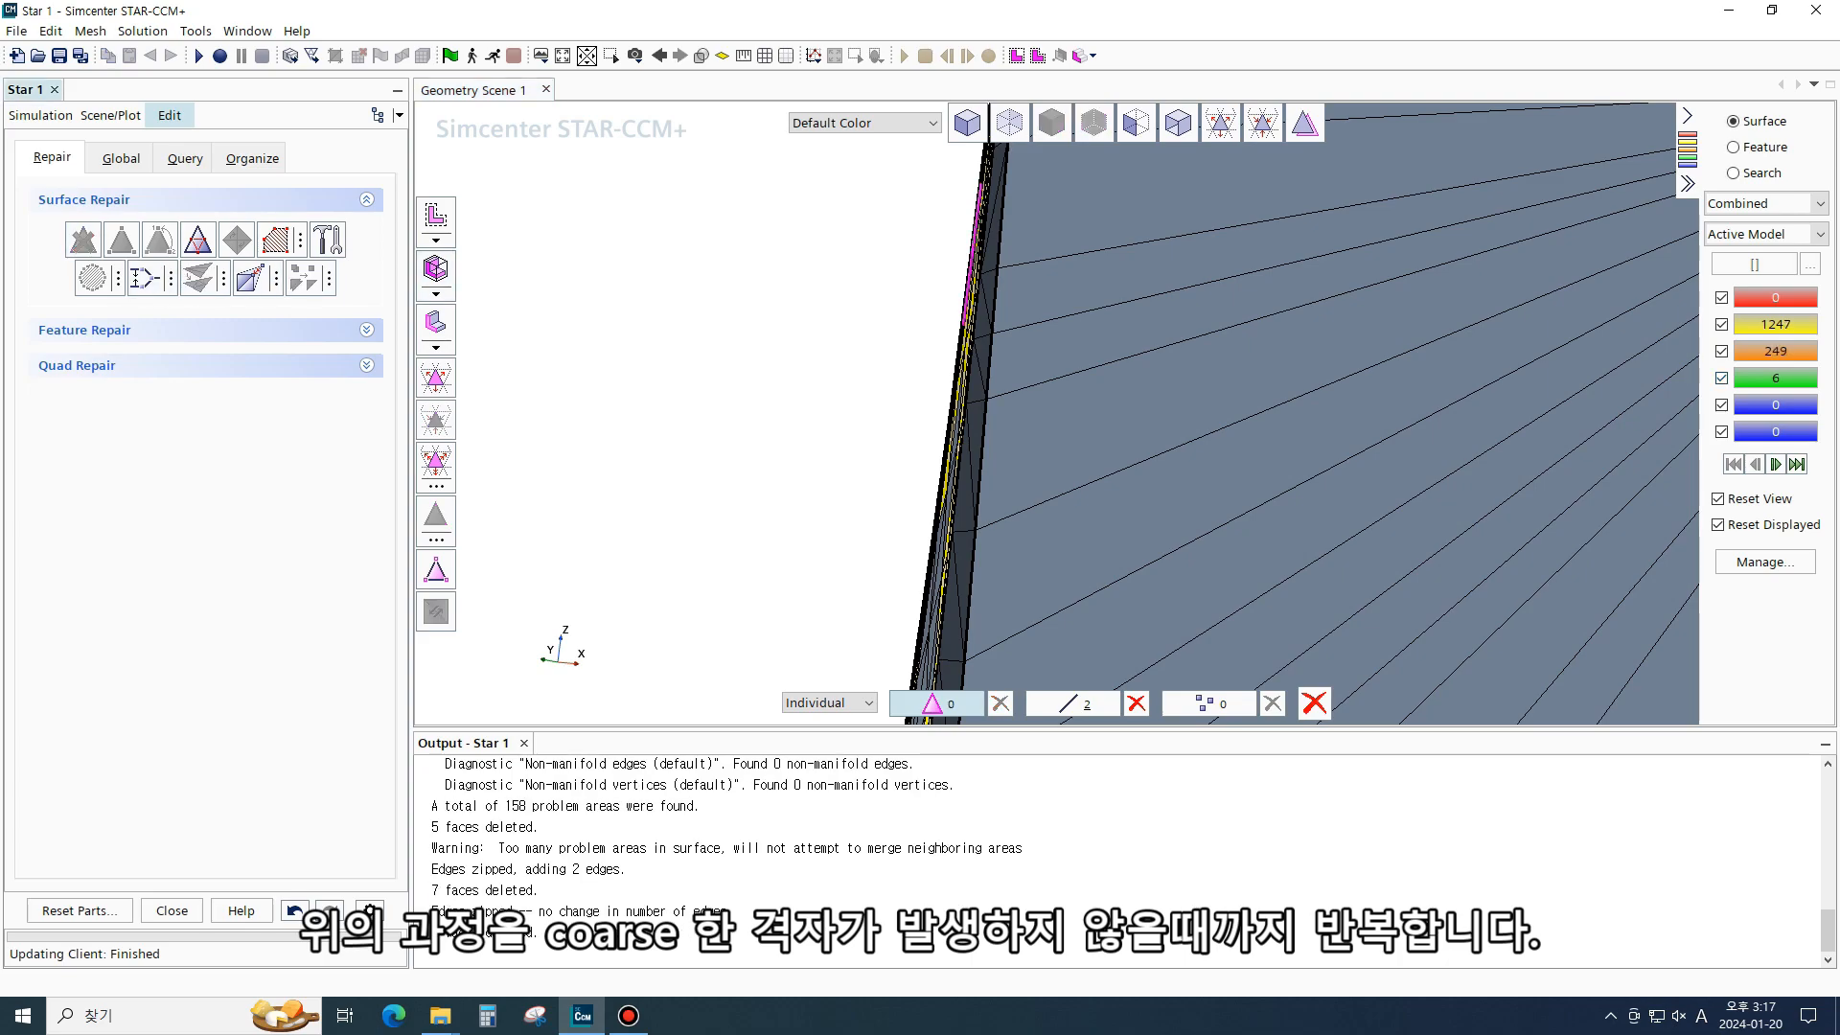
left_click(145, 279)
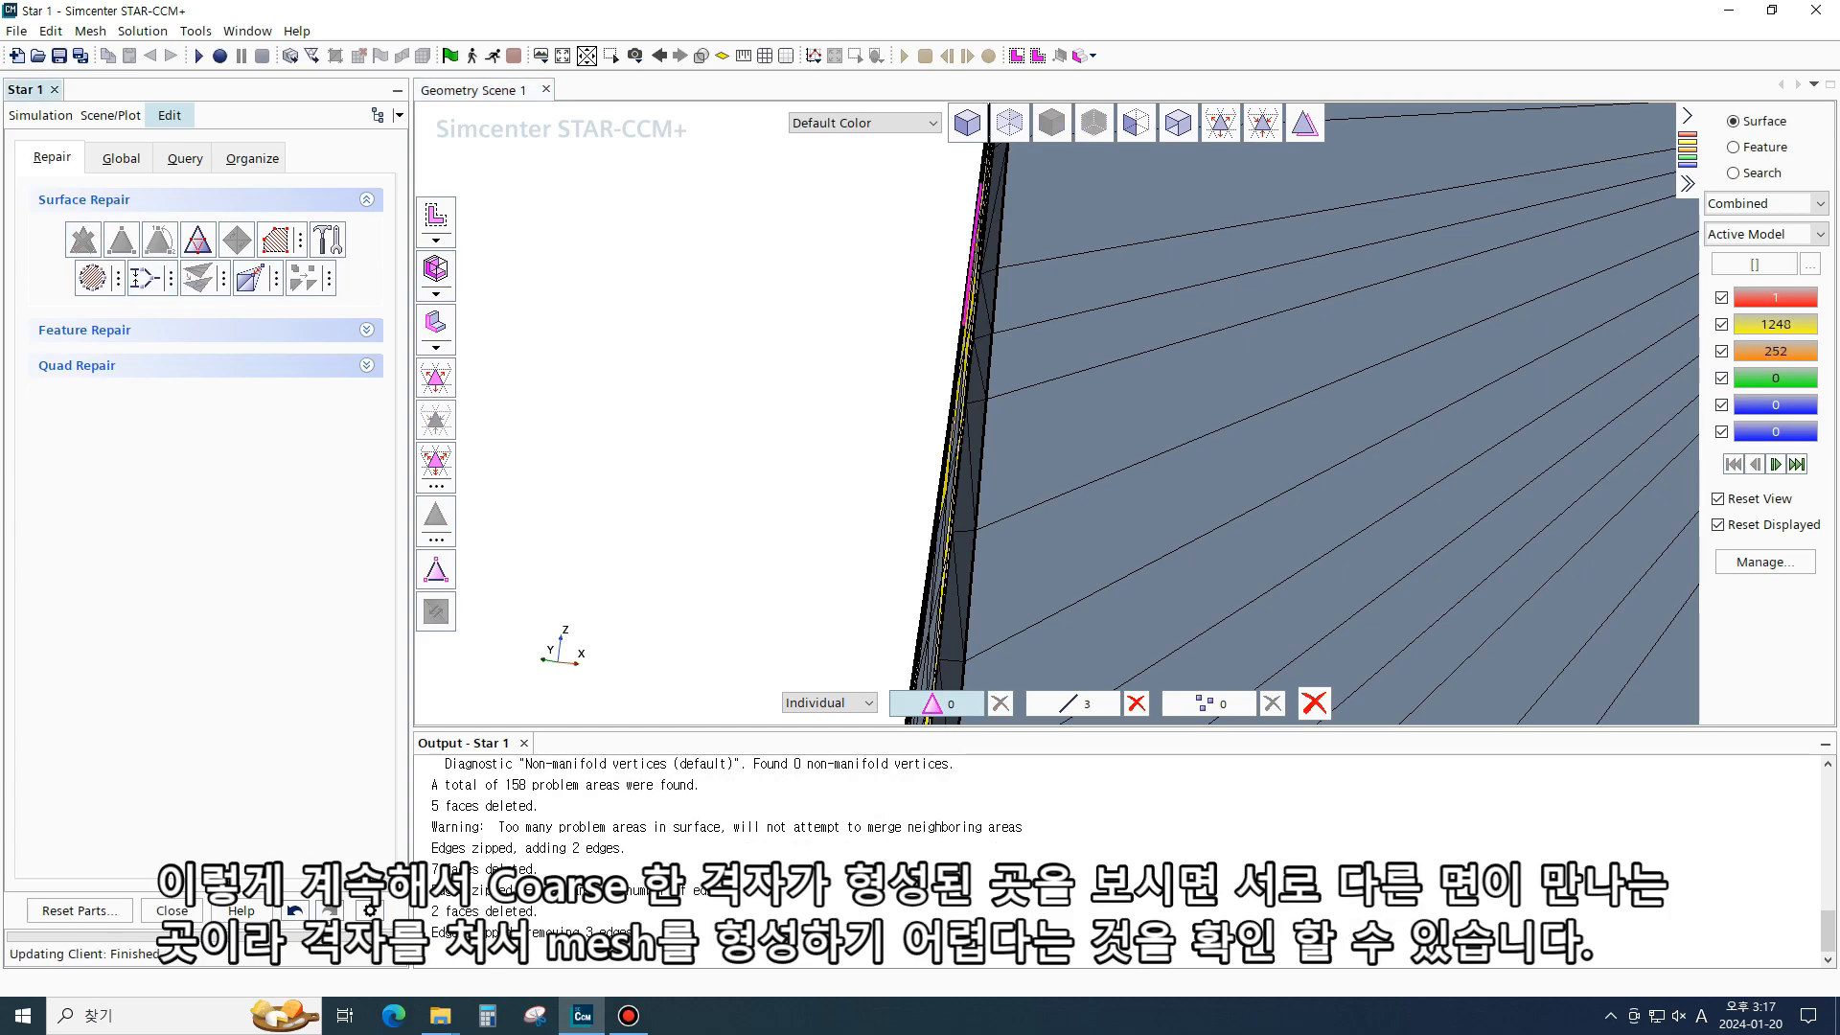
left_click(972, 278)
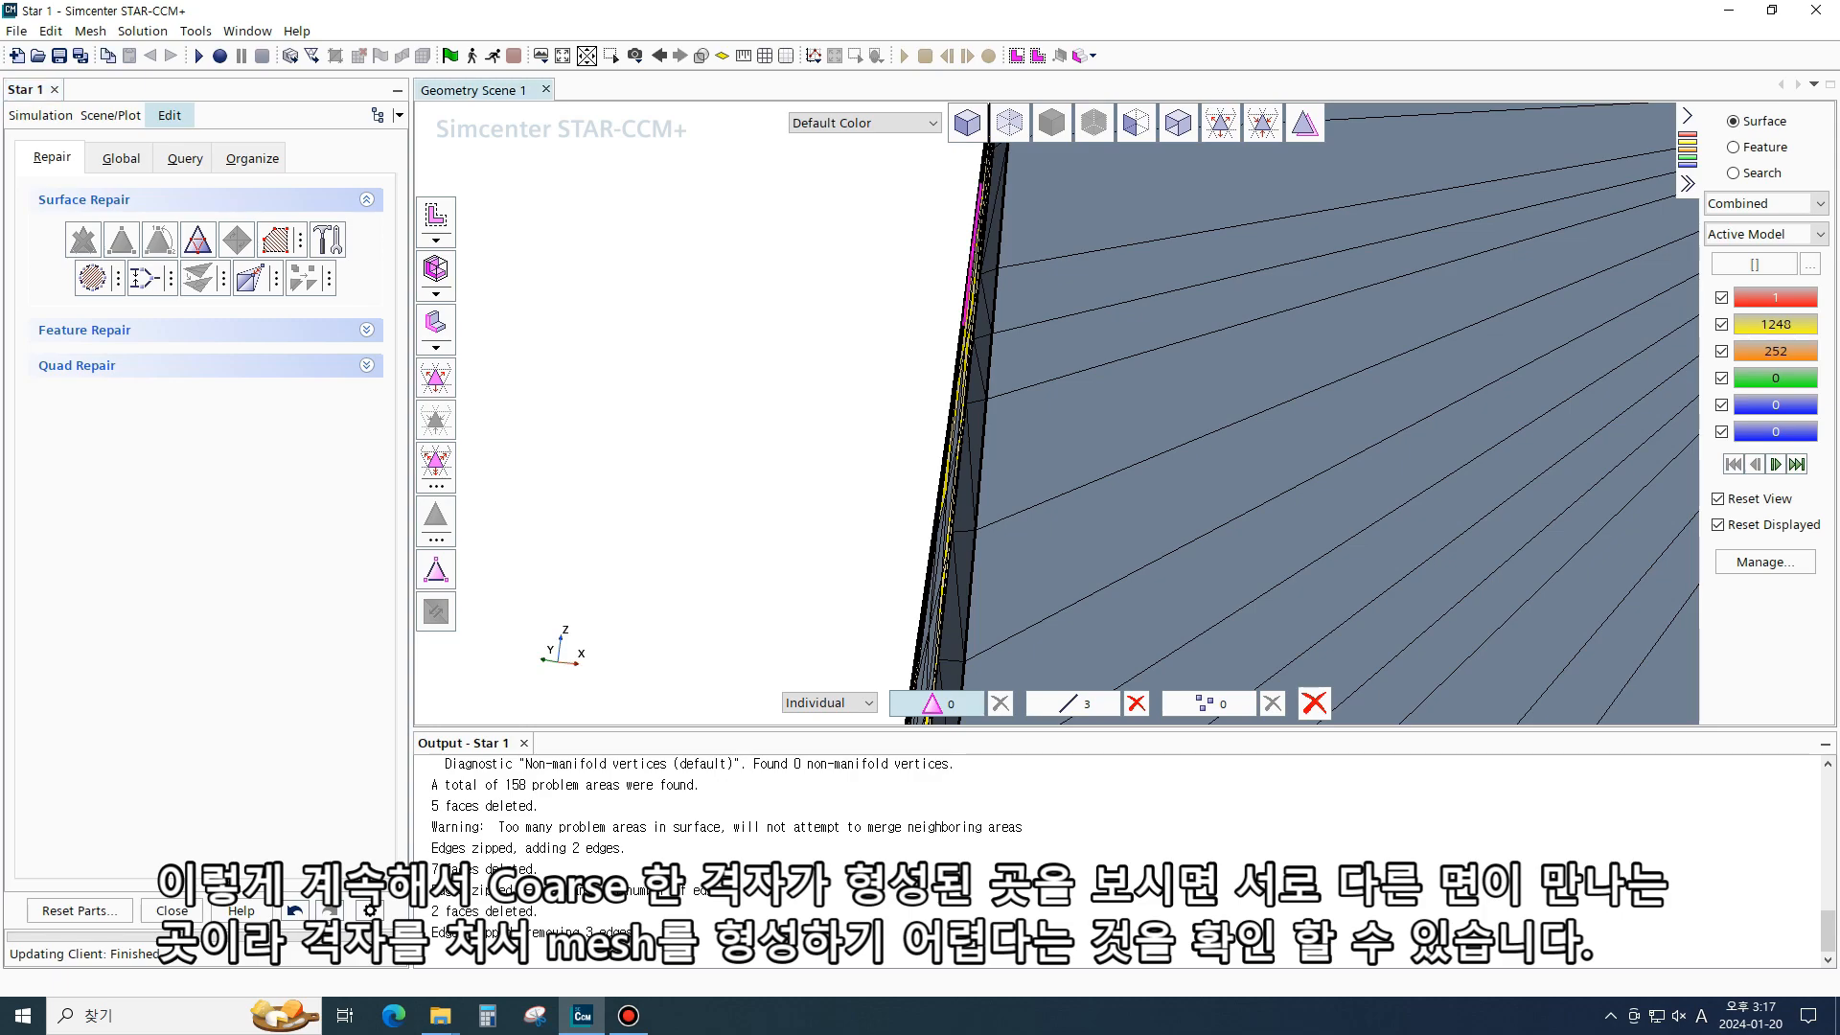
- Delete the remaining pierced faces, zip the last free edges, and close Surface Repair
left_click(83, 240)
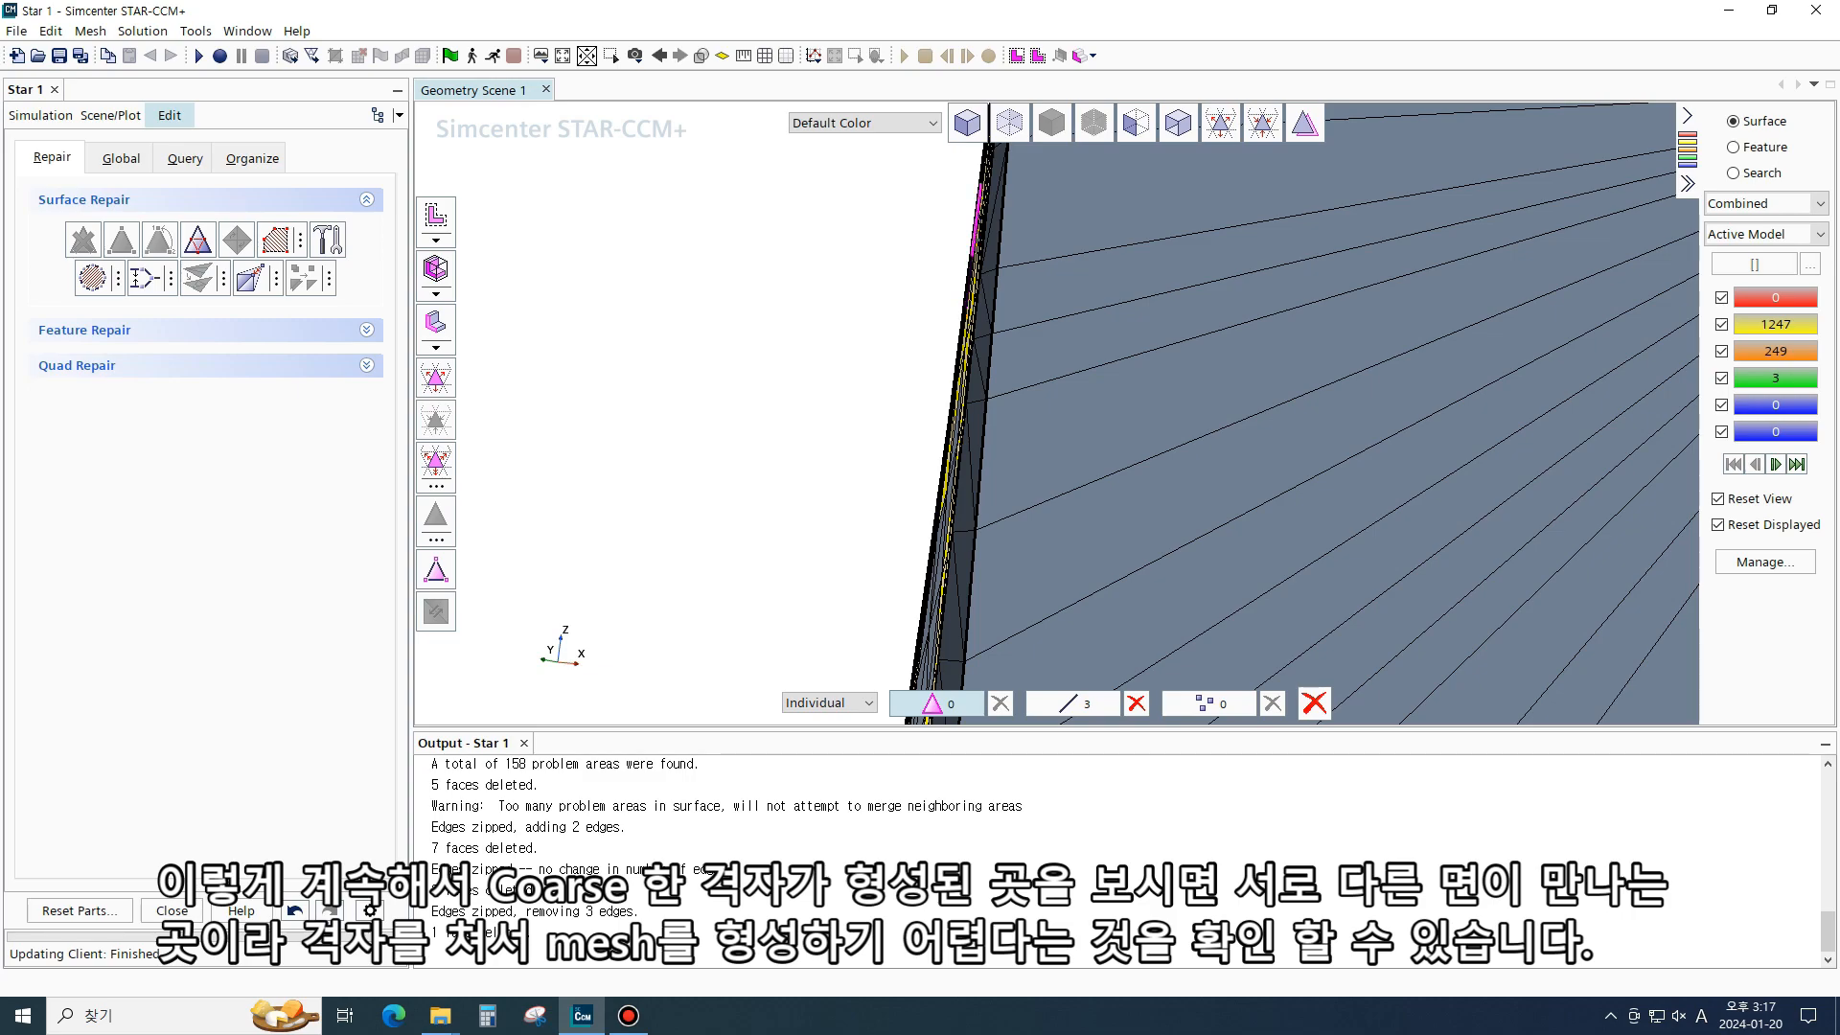
left_click(145, 279)
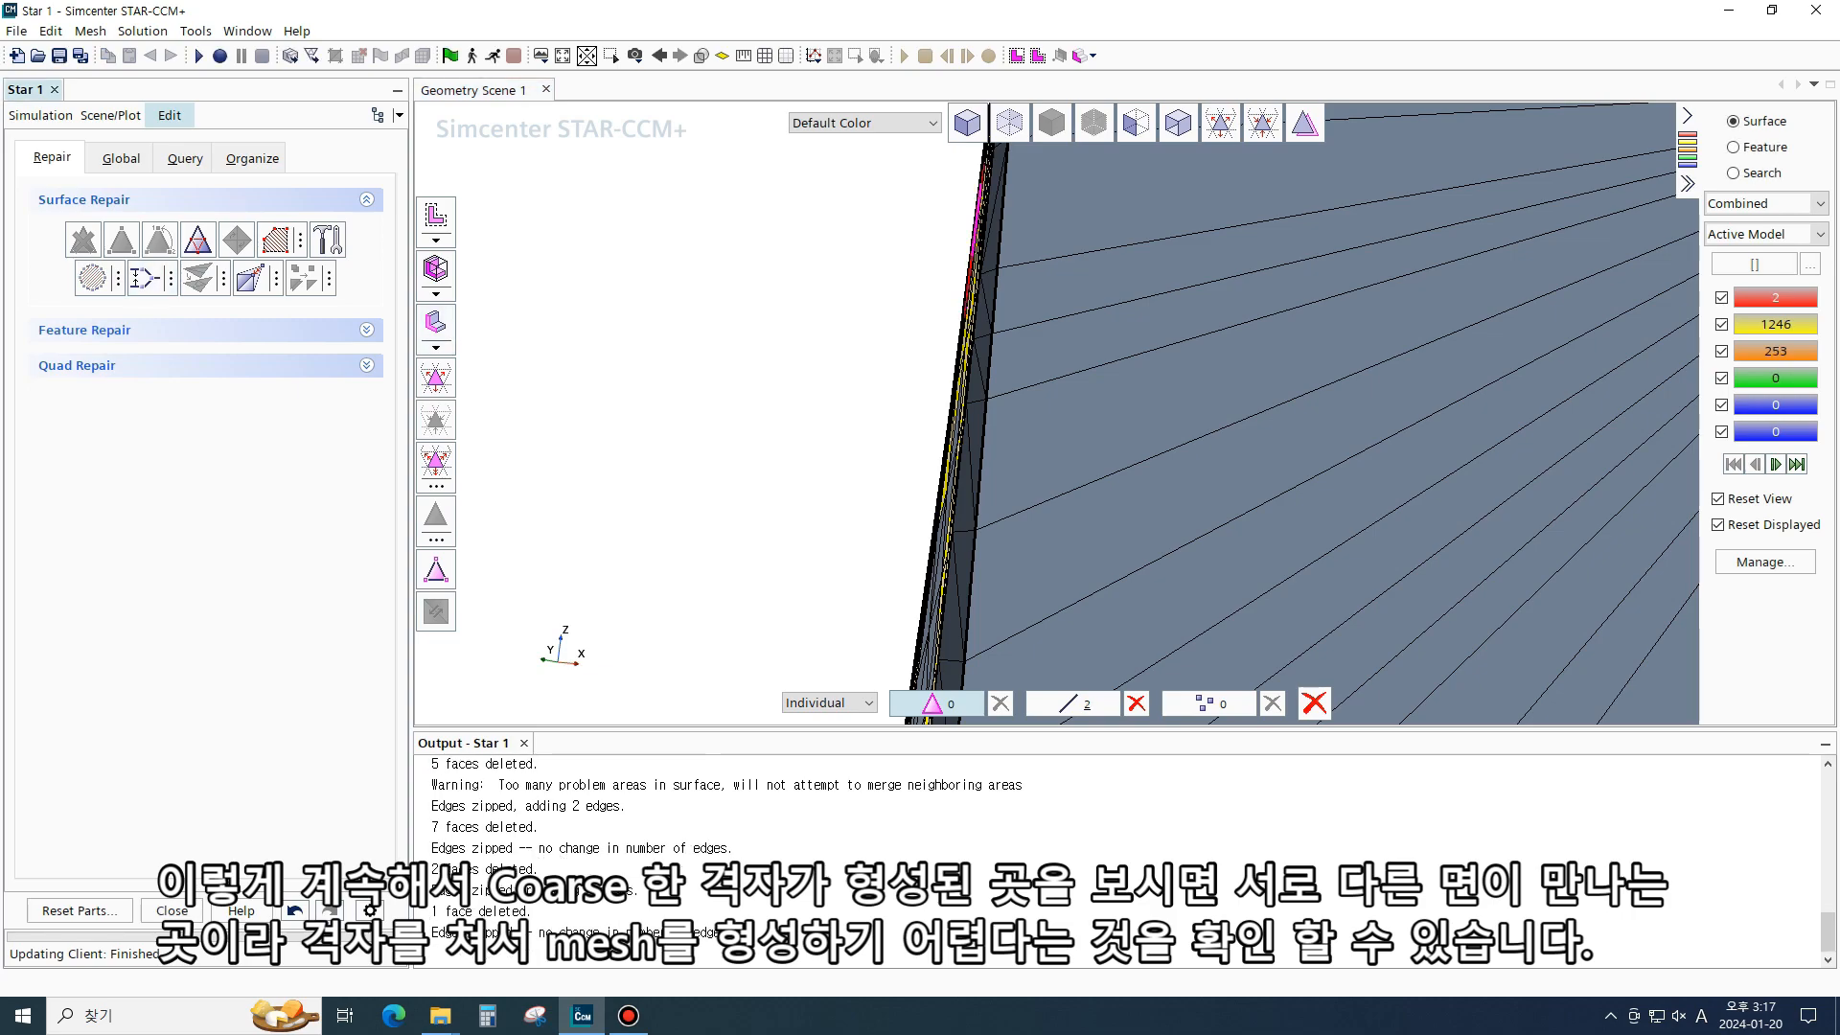
left_click(1776, 298)
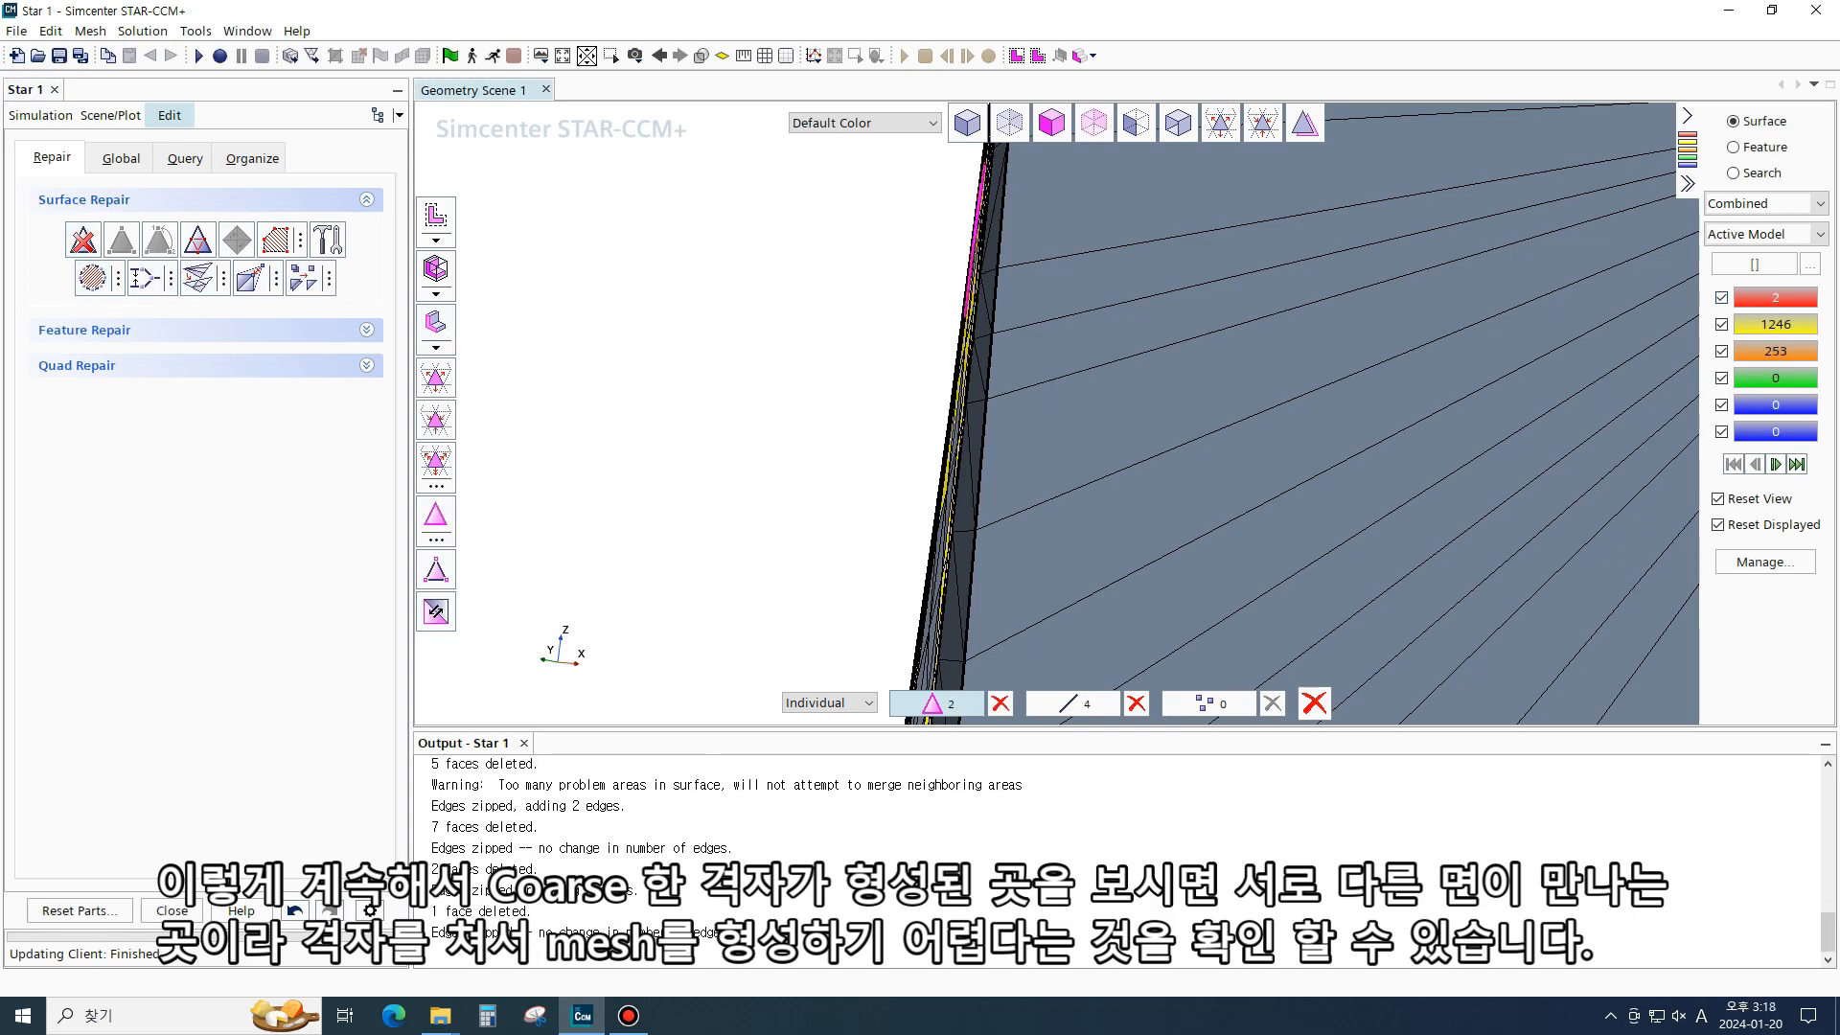
left_click(83, 240)
left_click(1776, 378)
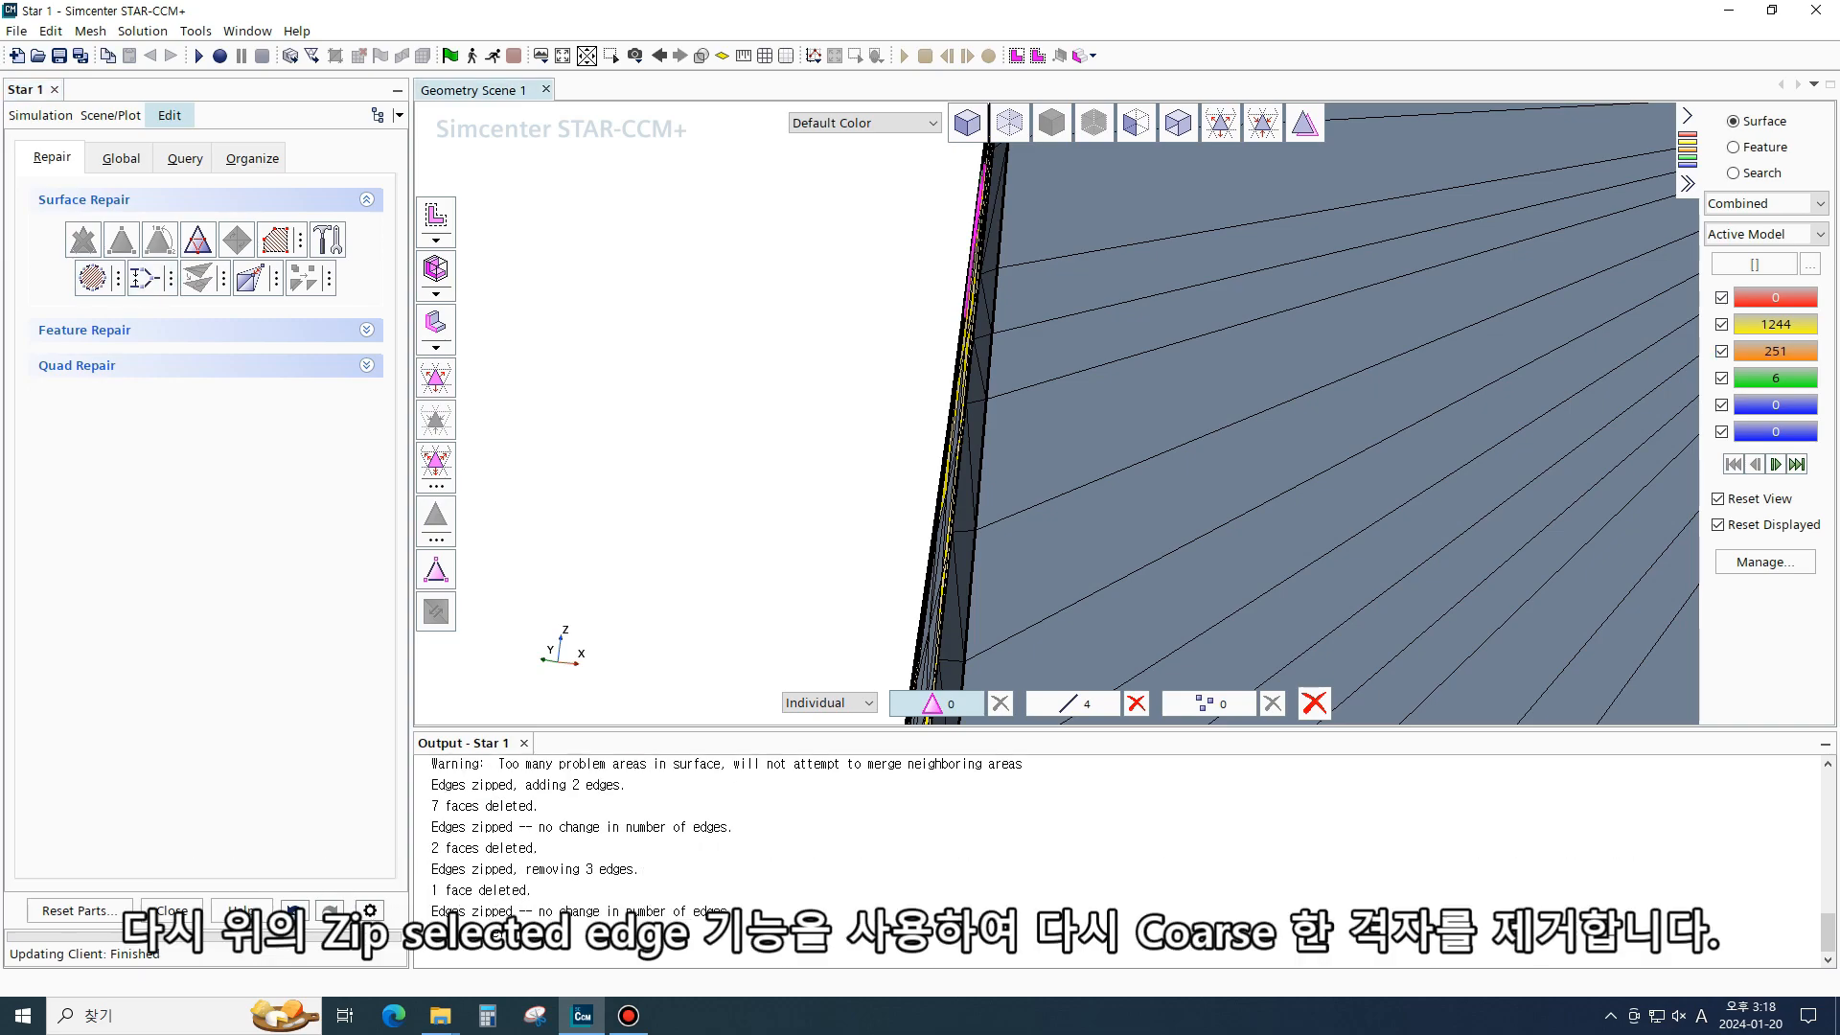
left_click(142, 278)
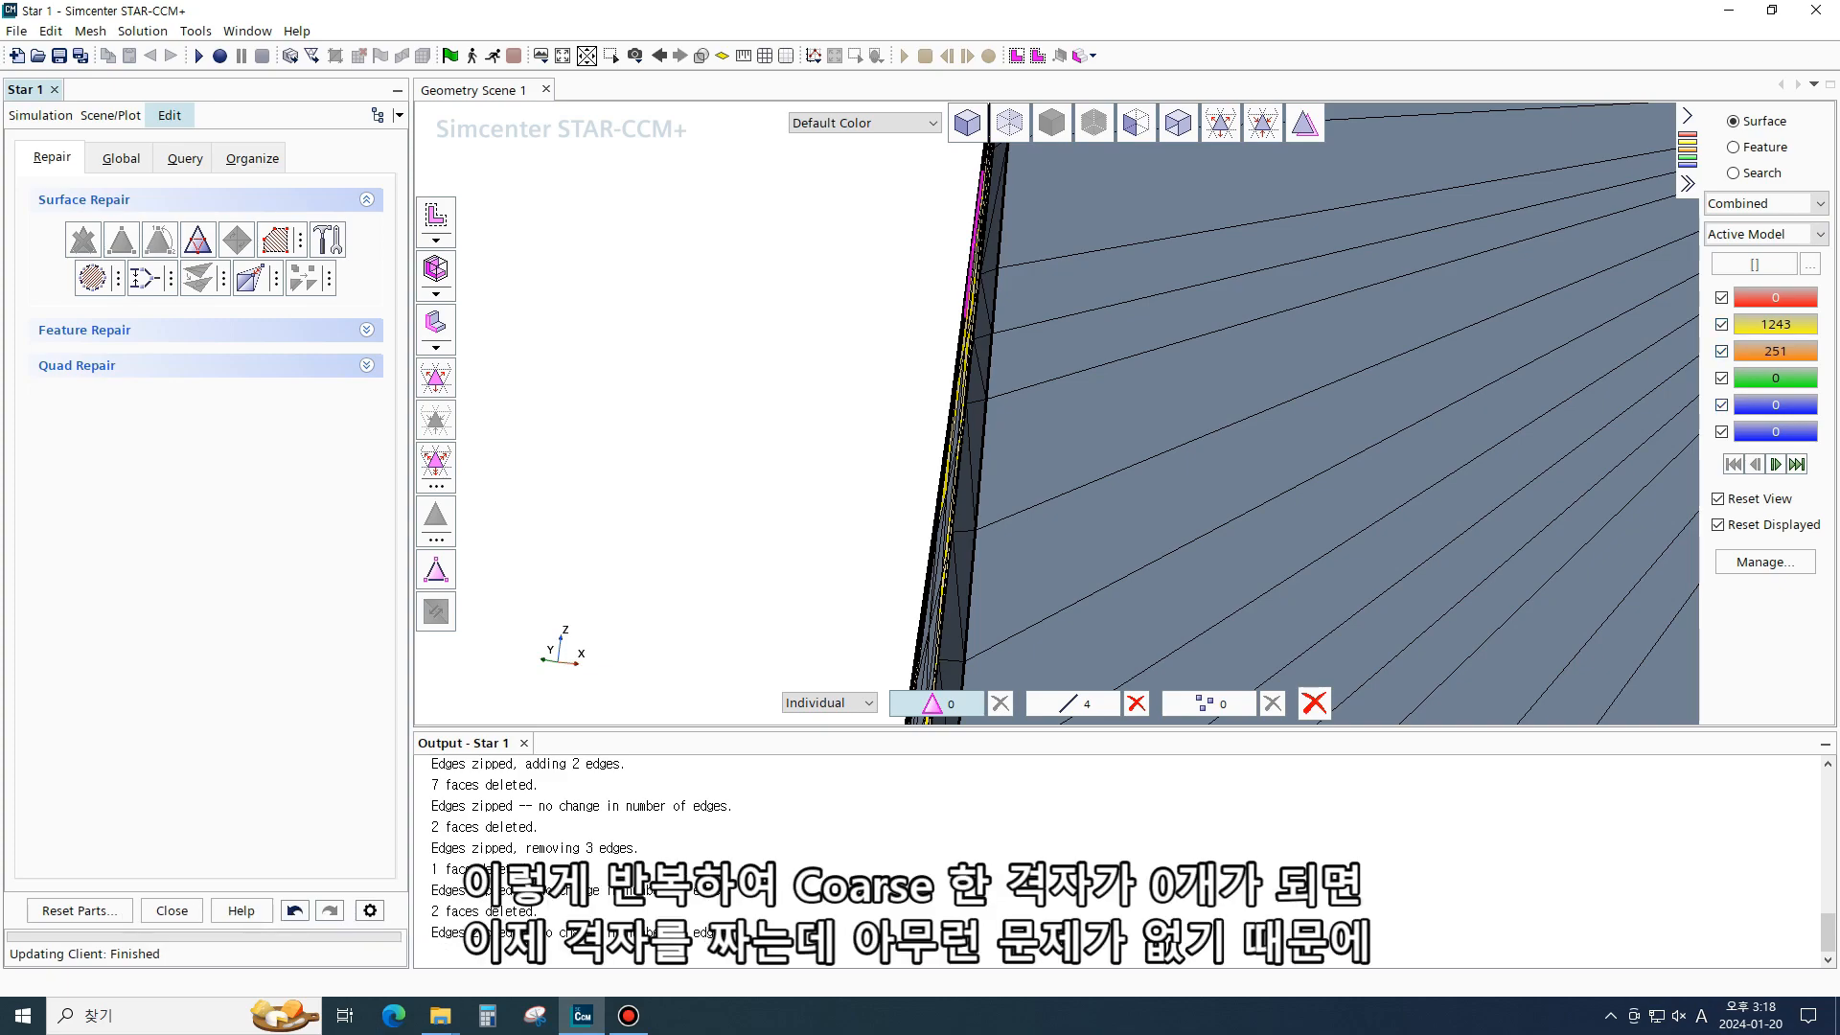
left_click(171, 911)
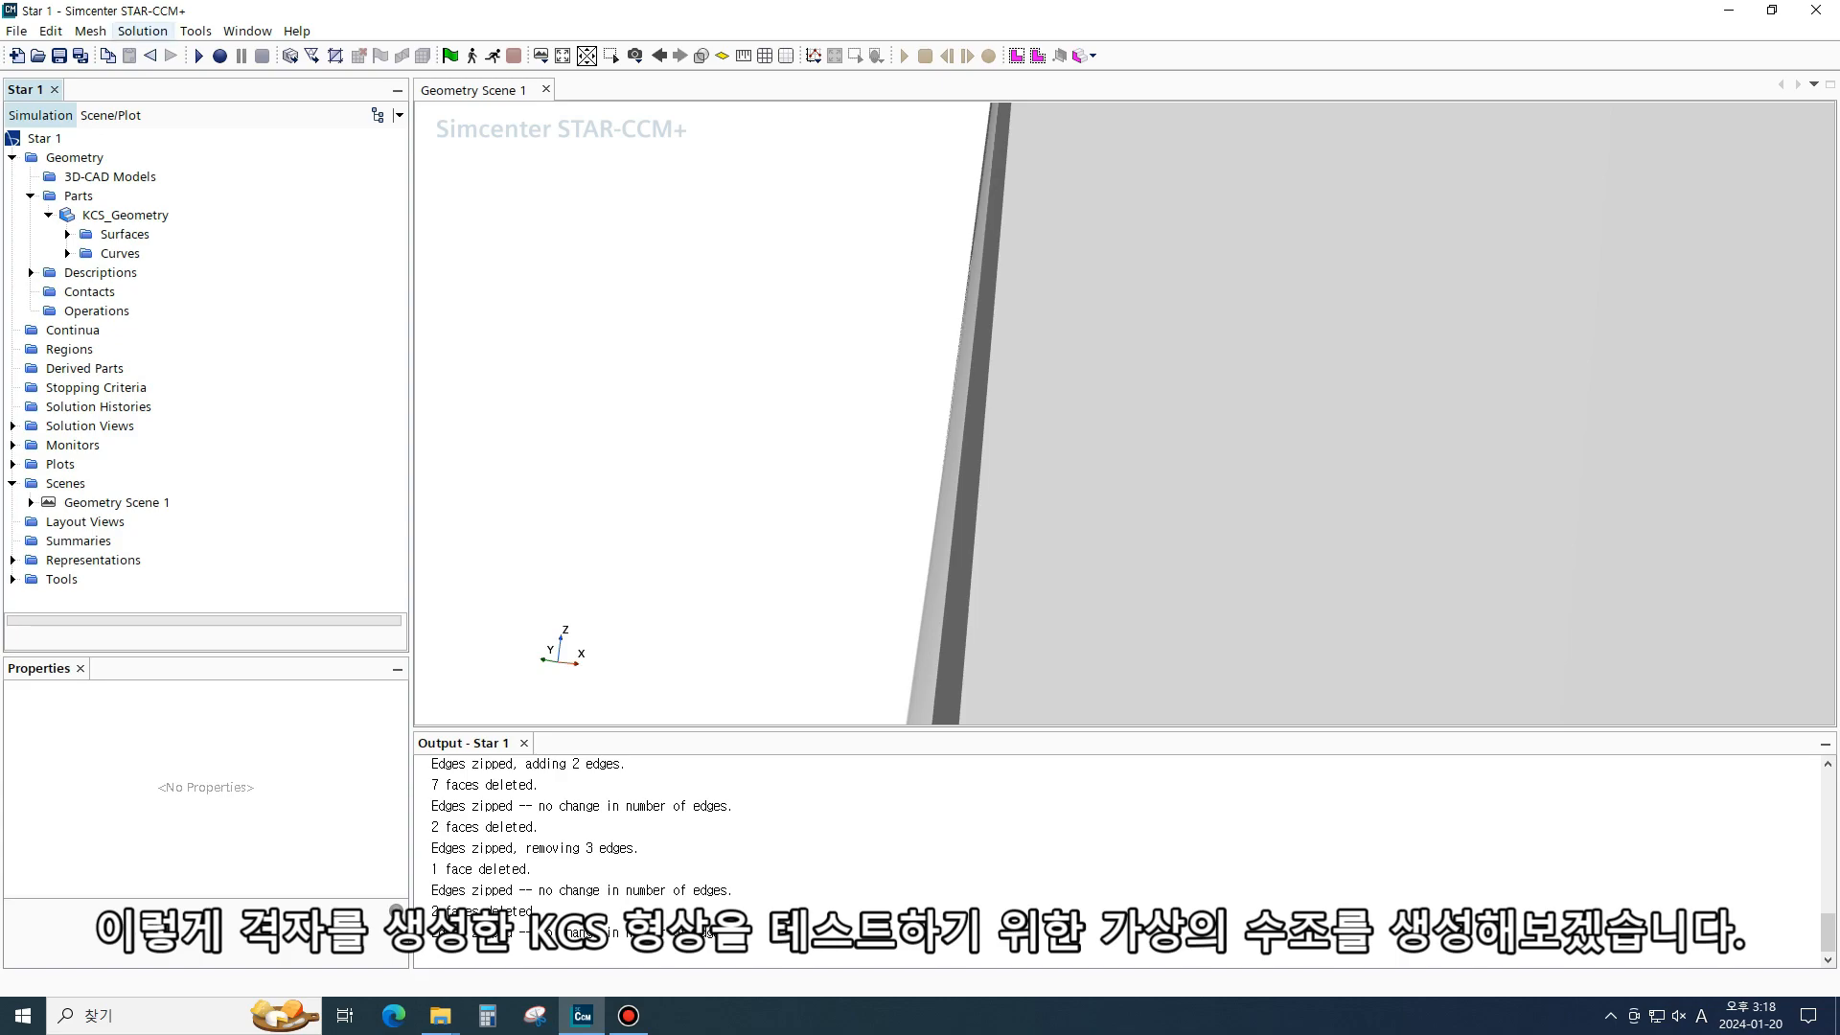
- Create a Block shape part with corners at (-18, 0, -18) m and (18, 18, 9) m
left_click(91, 195)
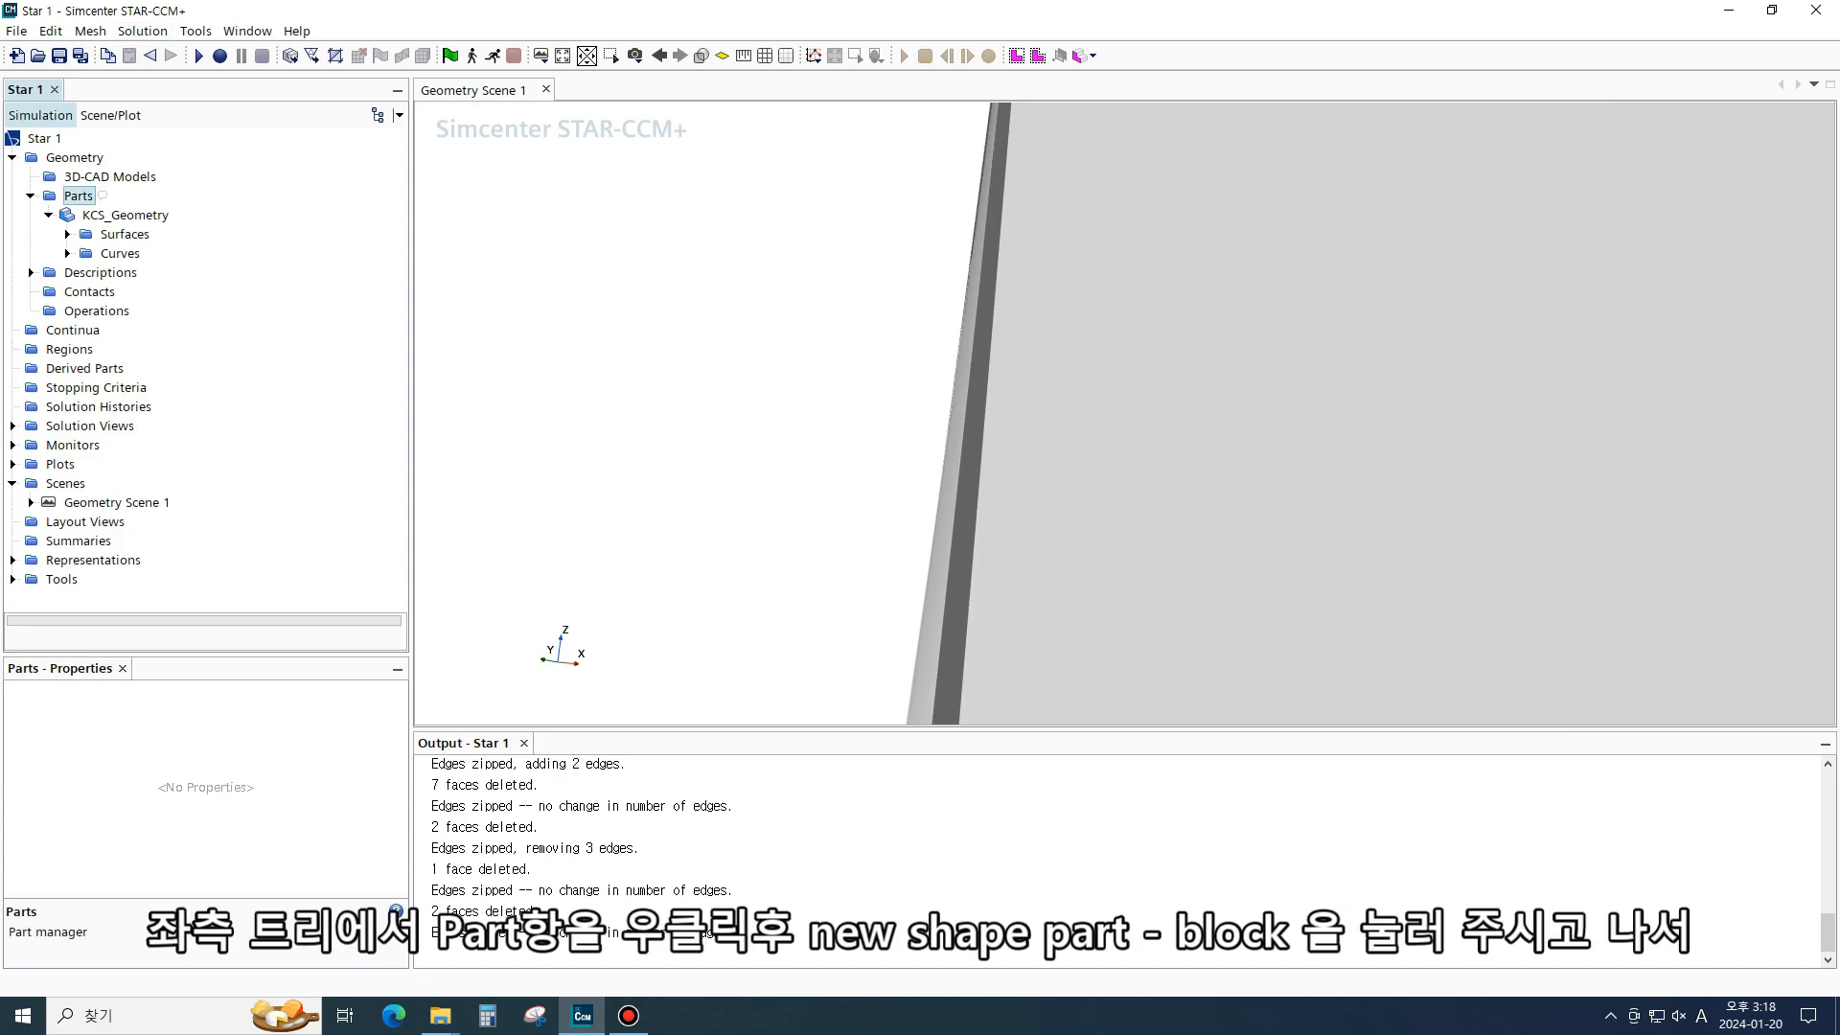
right_click(65, 196)
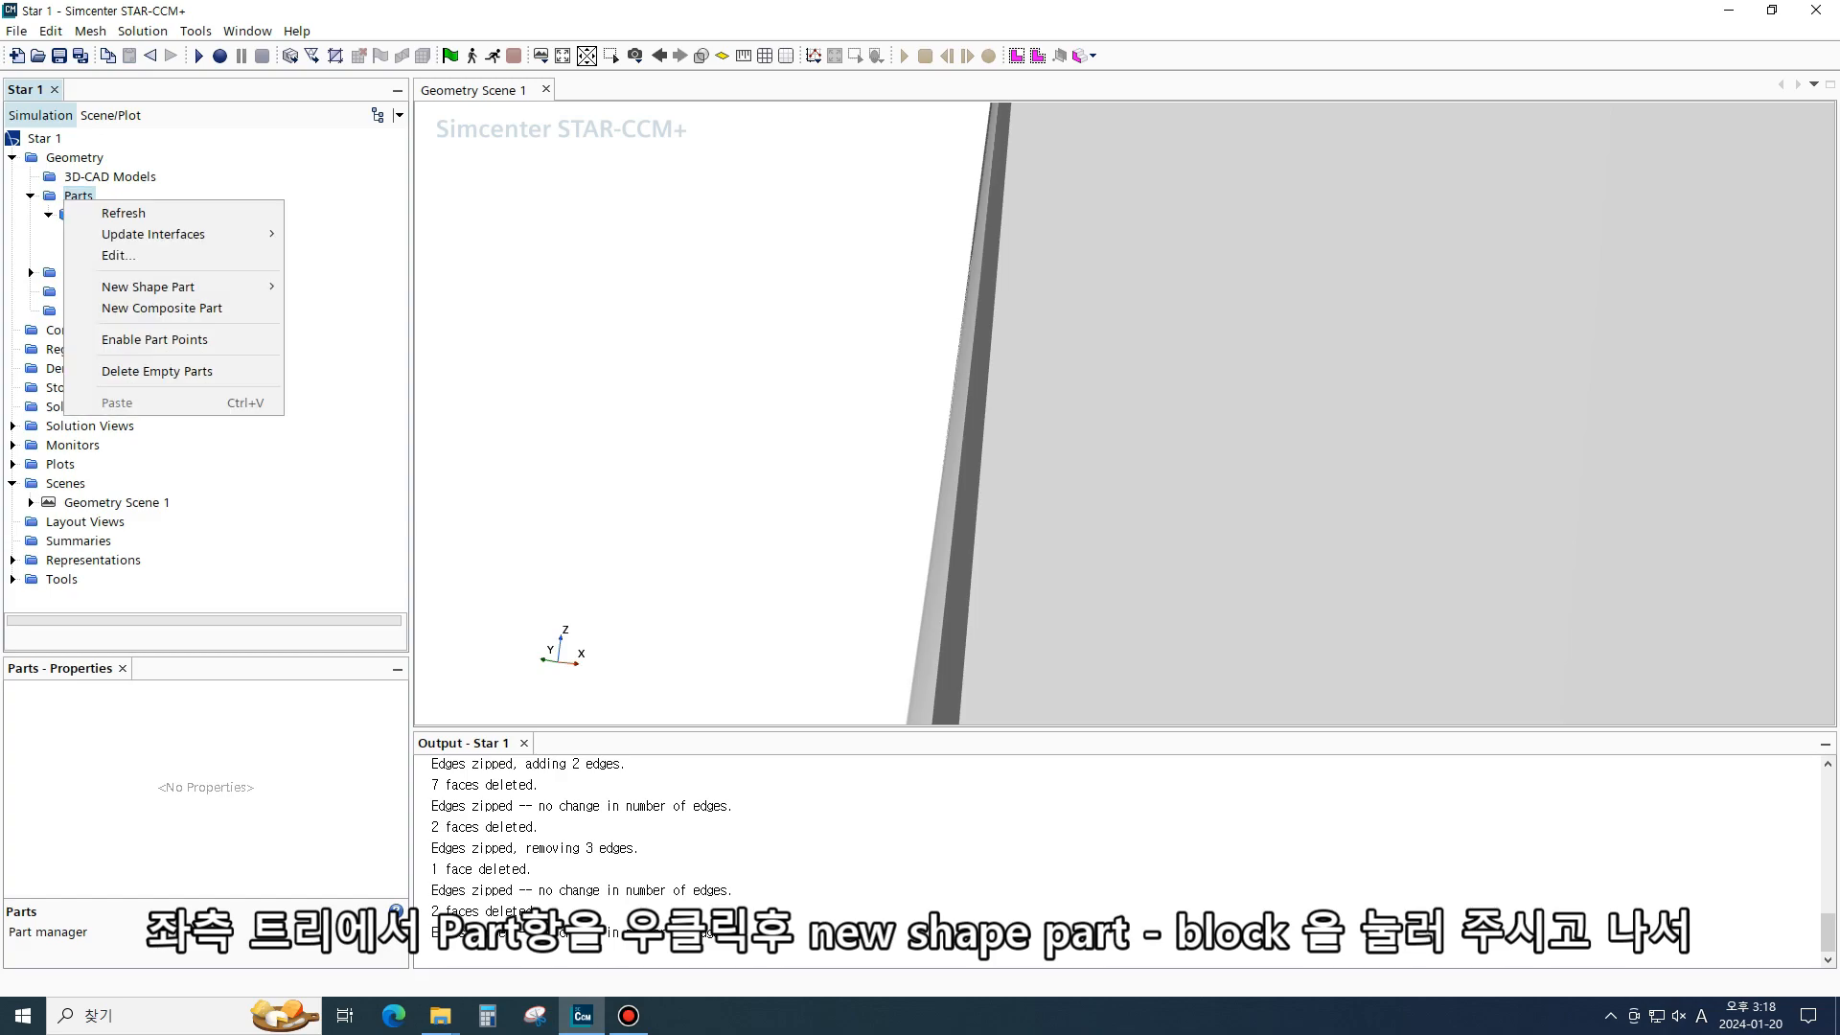
mouse_move(149, 286)
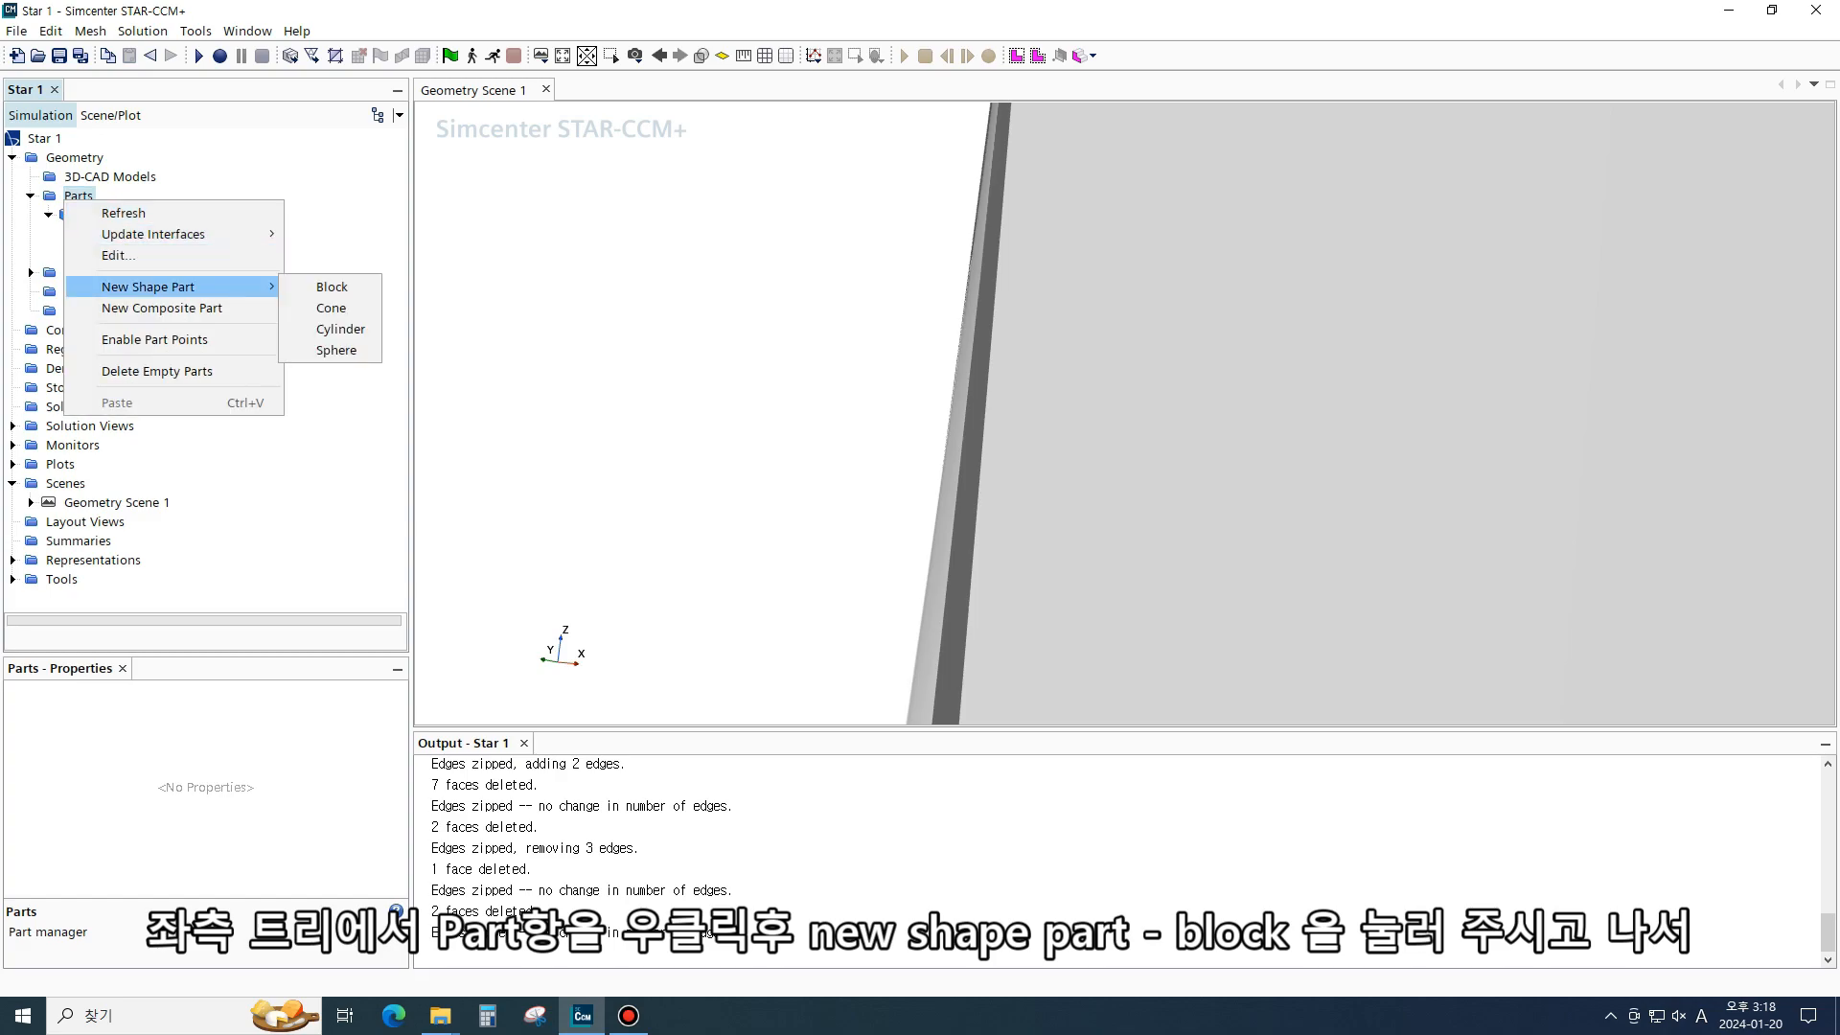
left_click(332, 286)
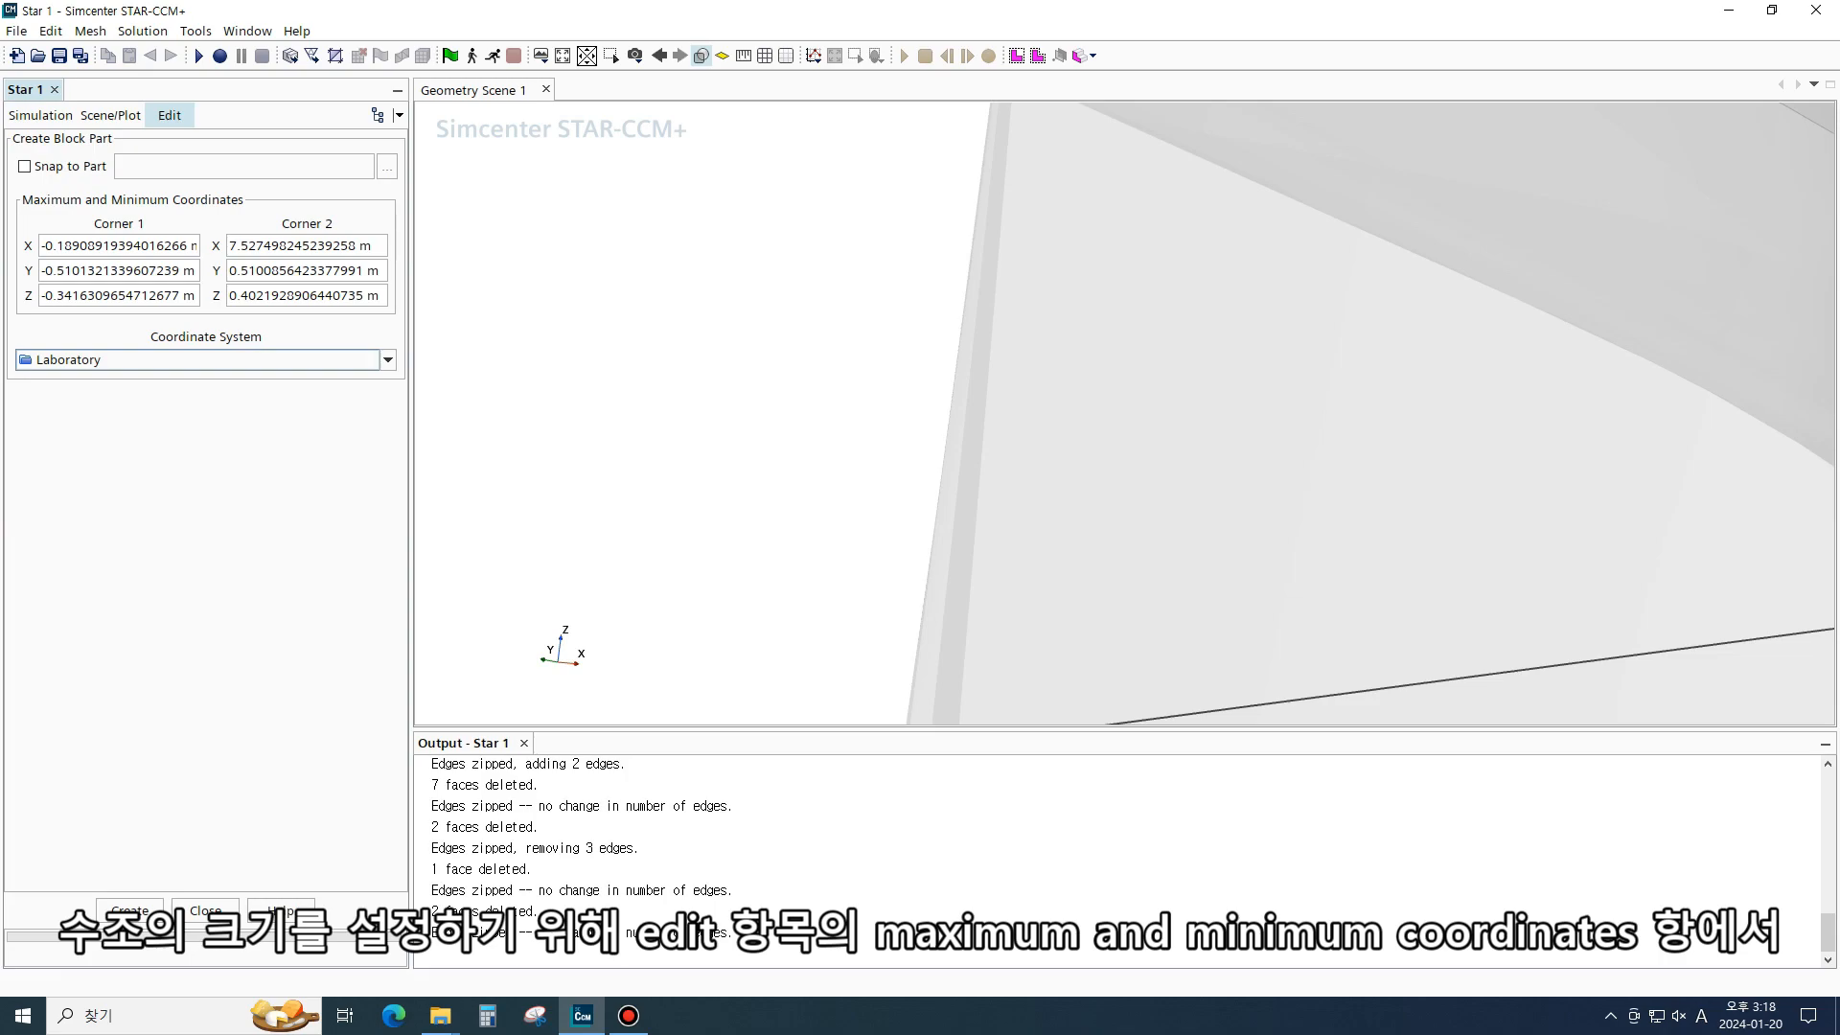
left_click(119, 247)
type("-18")
key("Tab")
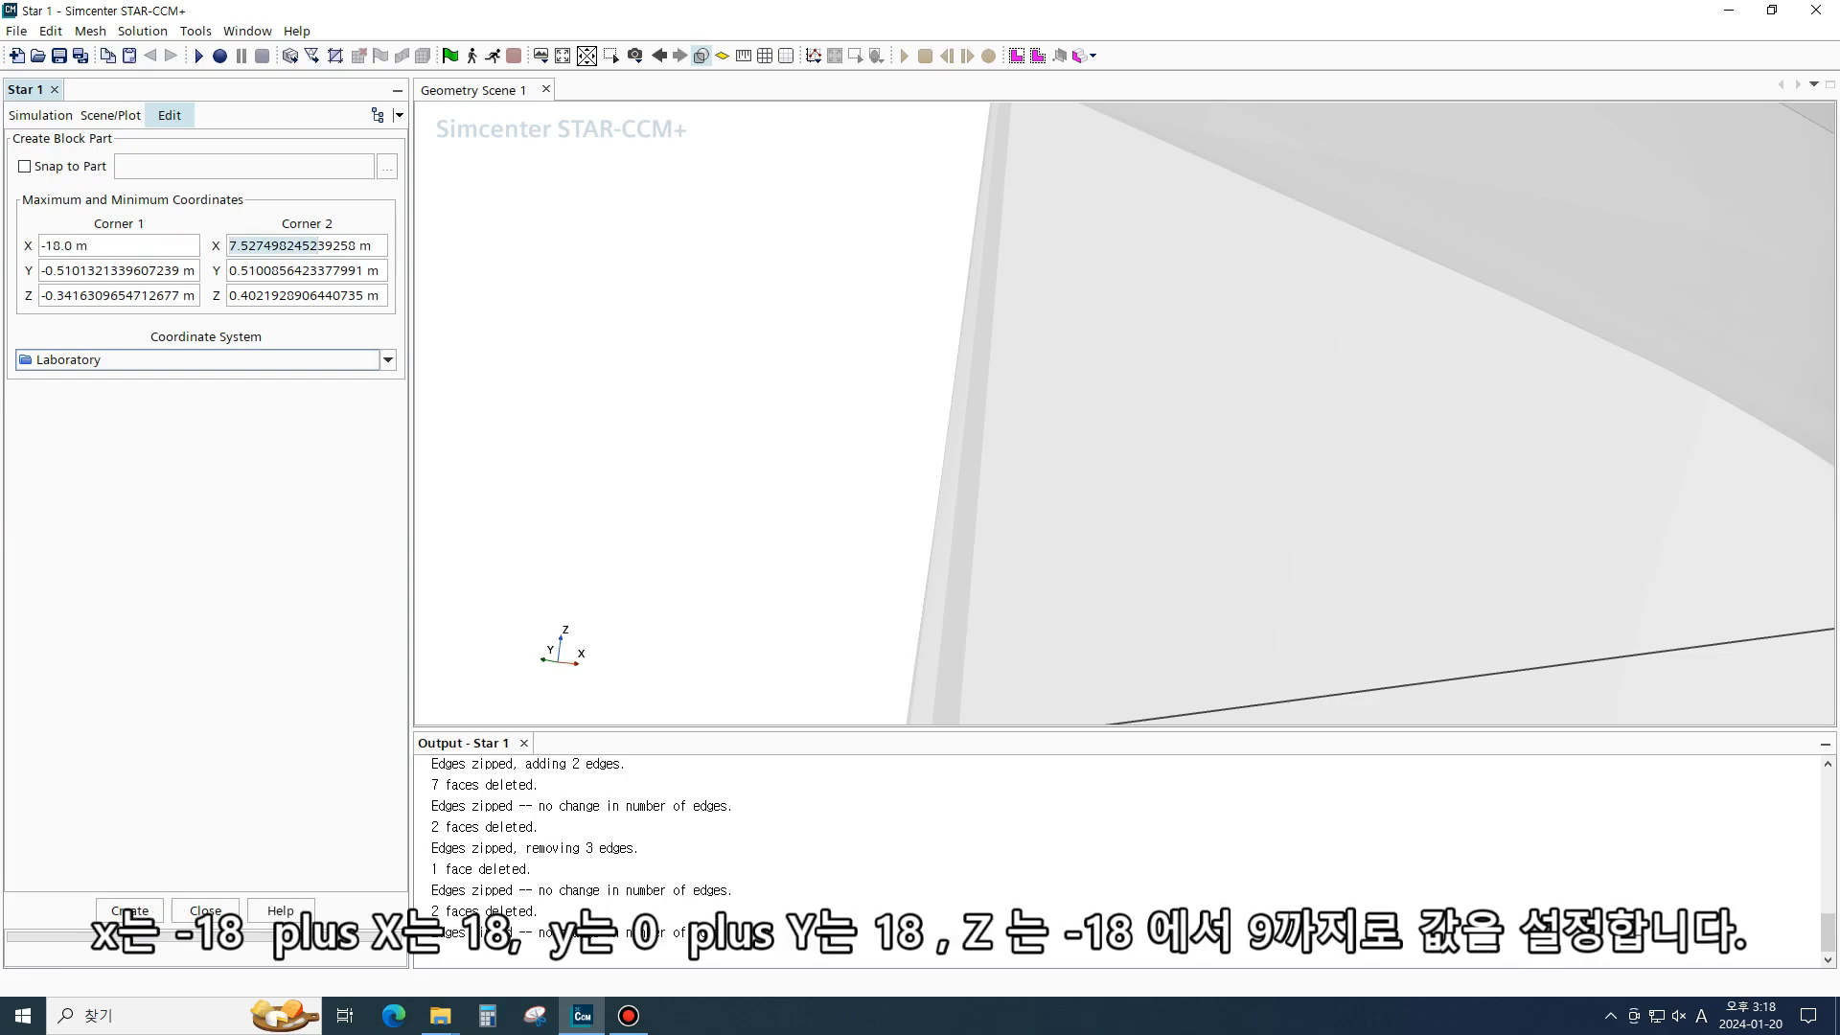
type("18m")
key("Tab")
type("0")
key("Tab")
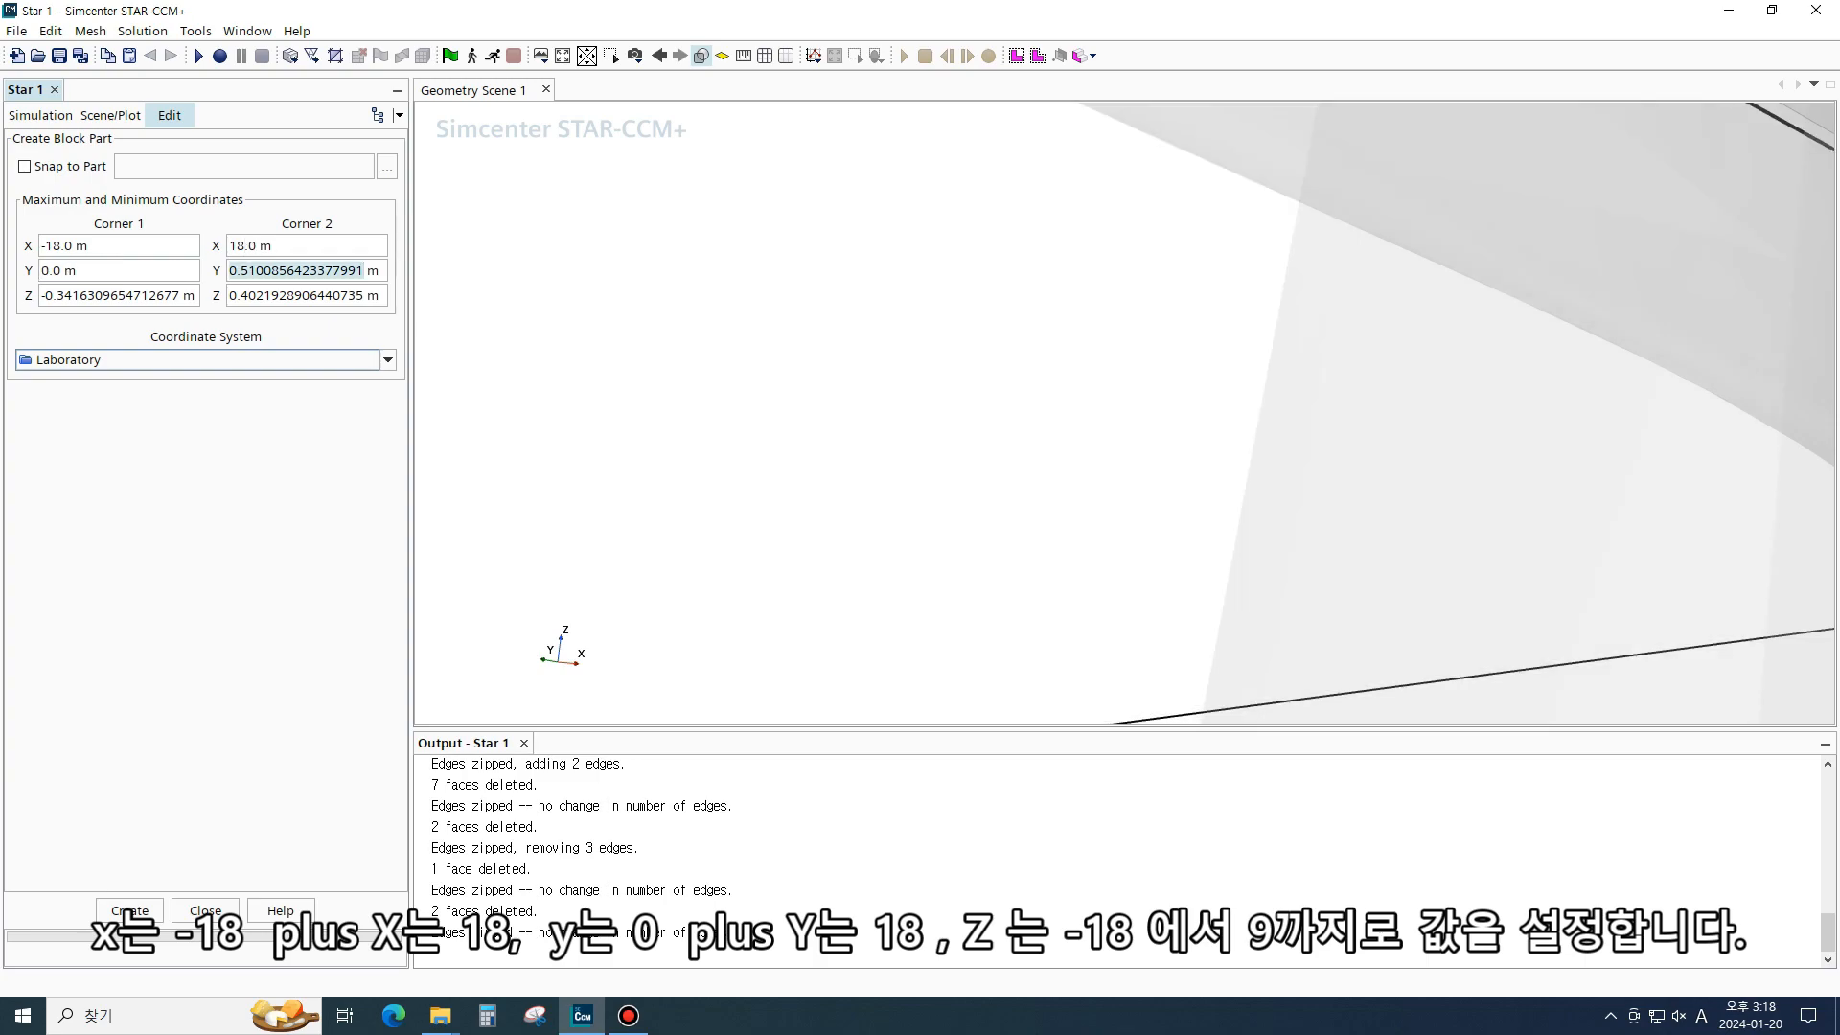
type("18")
key("Tab")
key("BackSpace")
type("-18")
key("Tab")
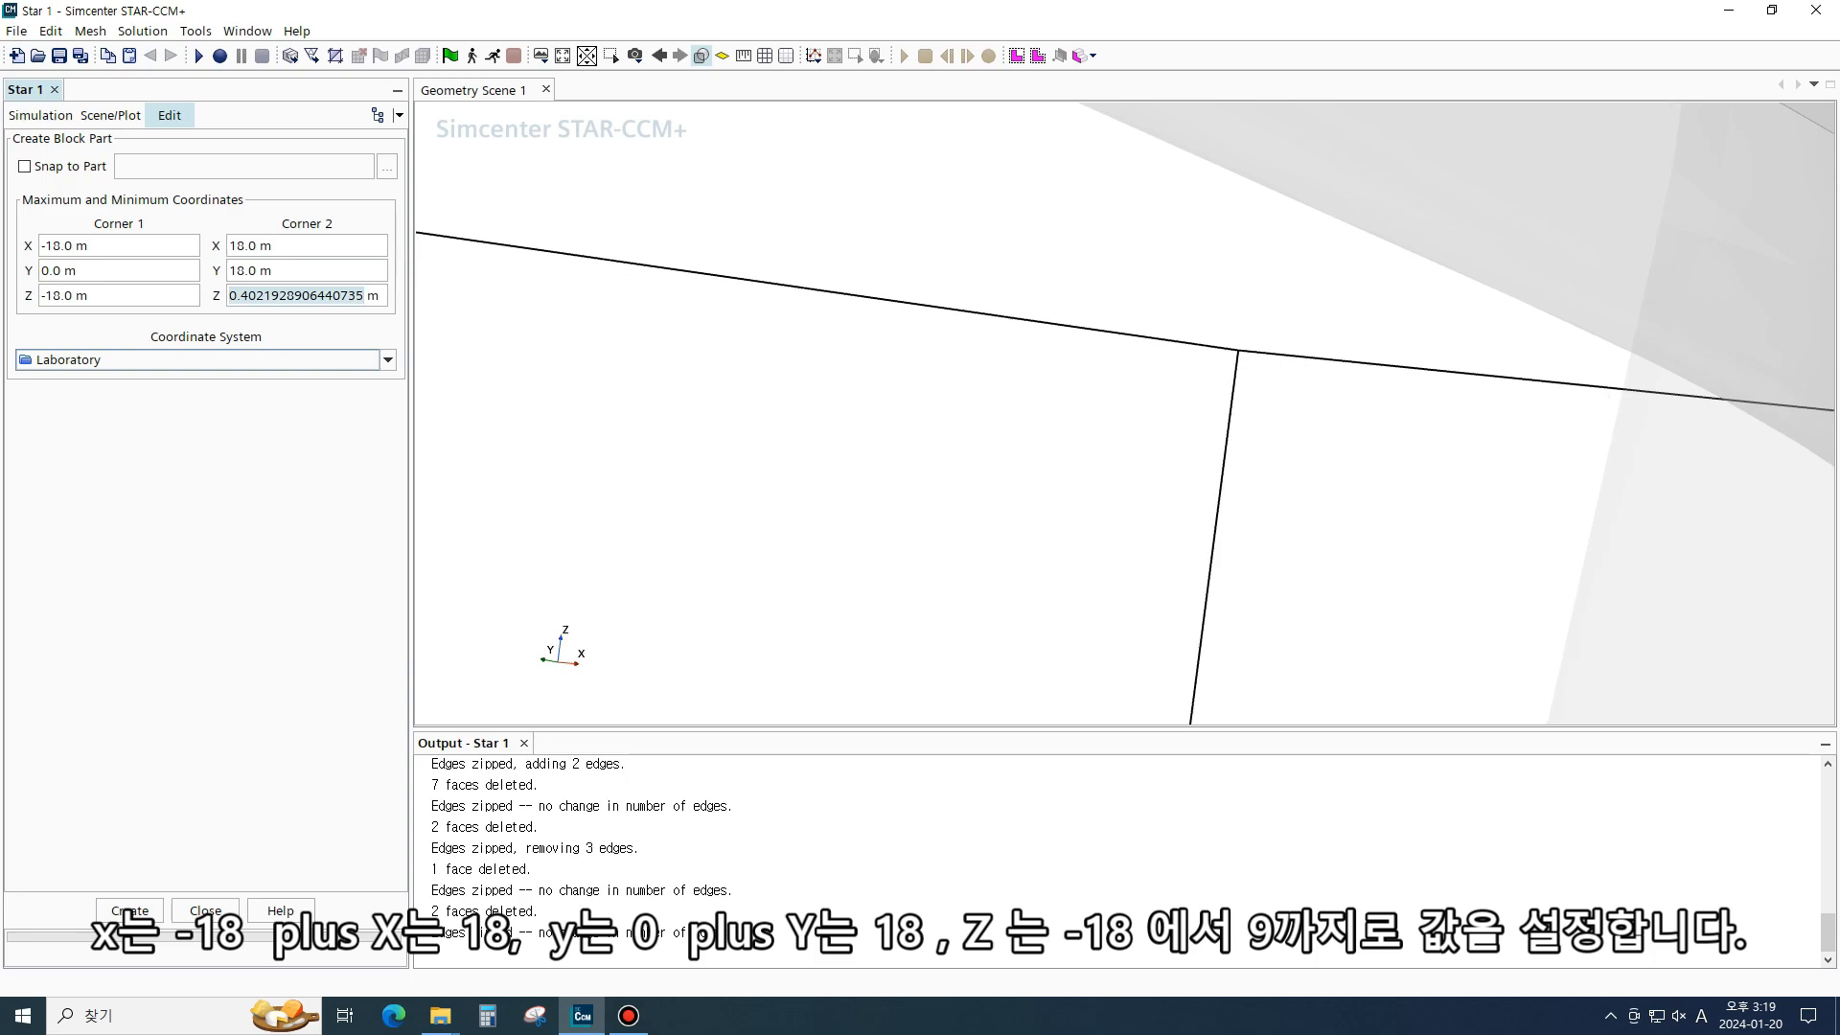
type("9")
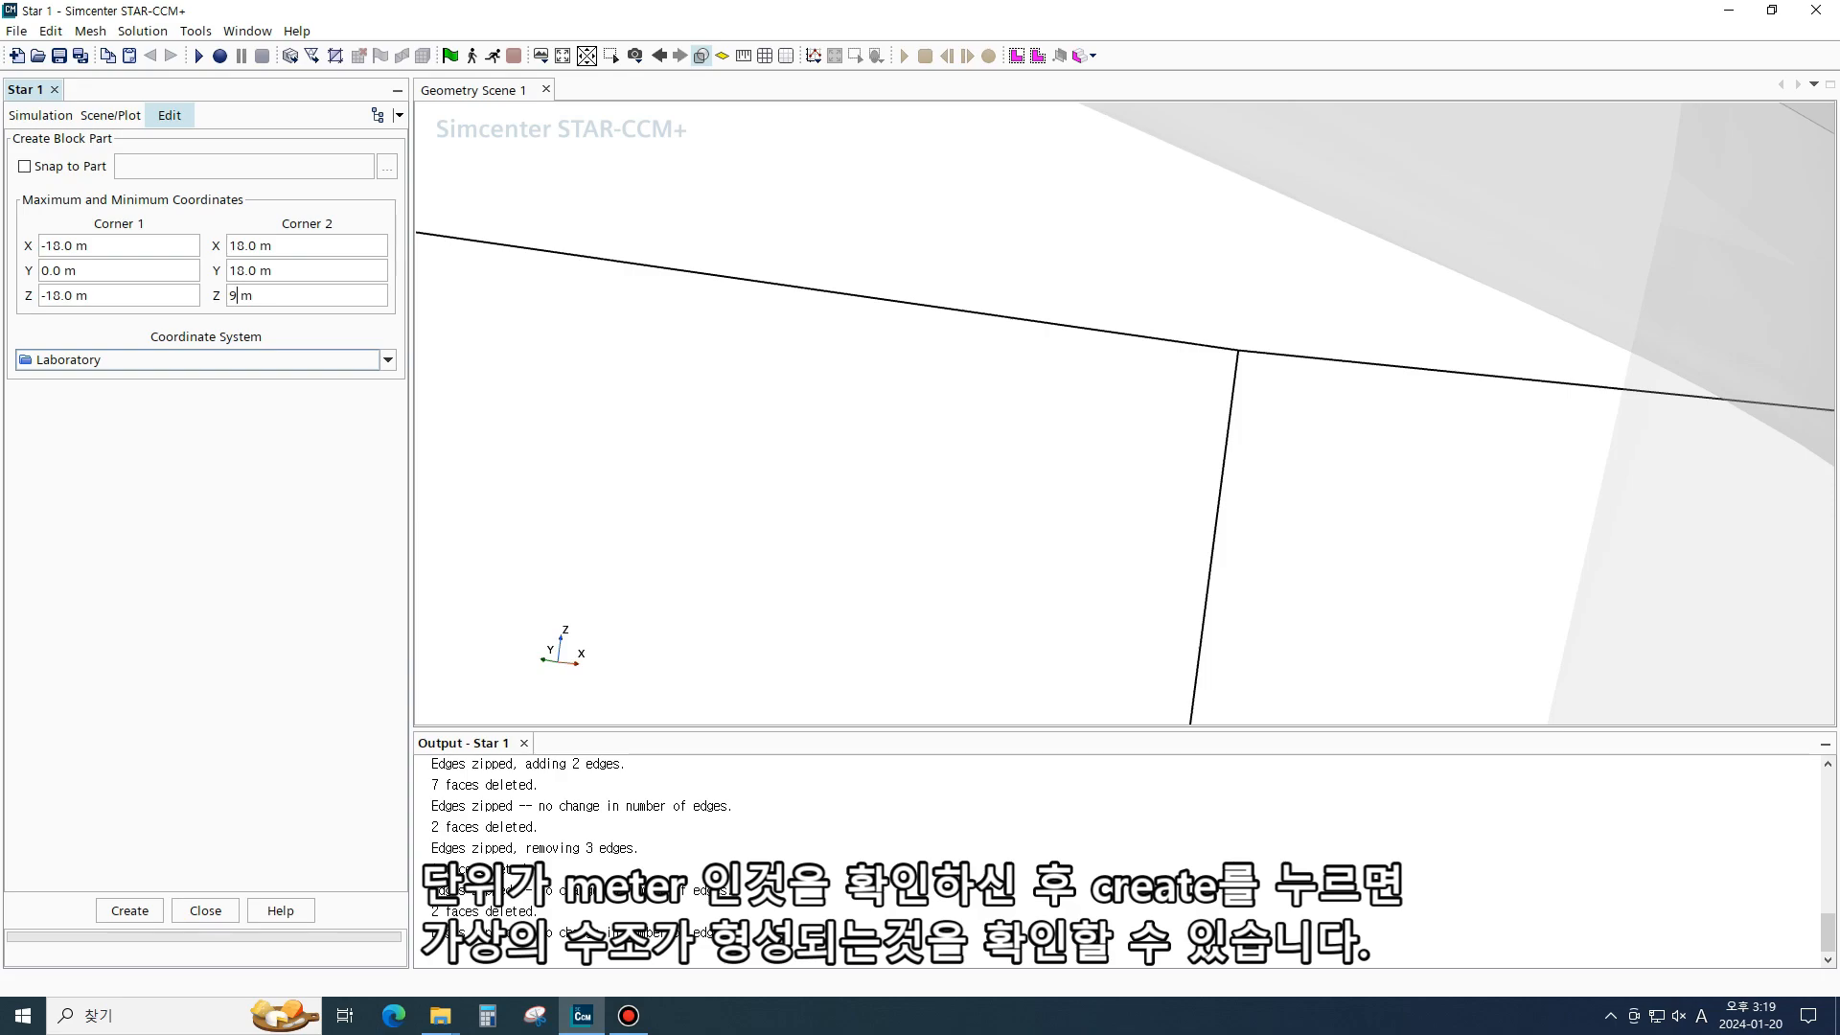
left_click(129, 911)
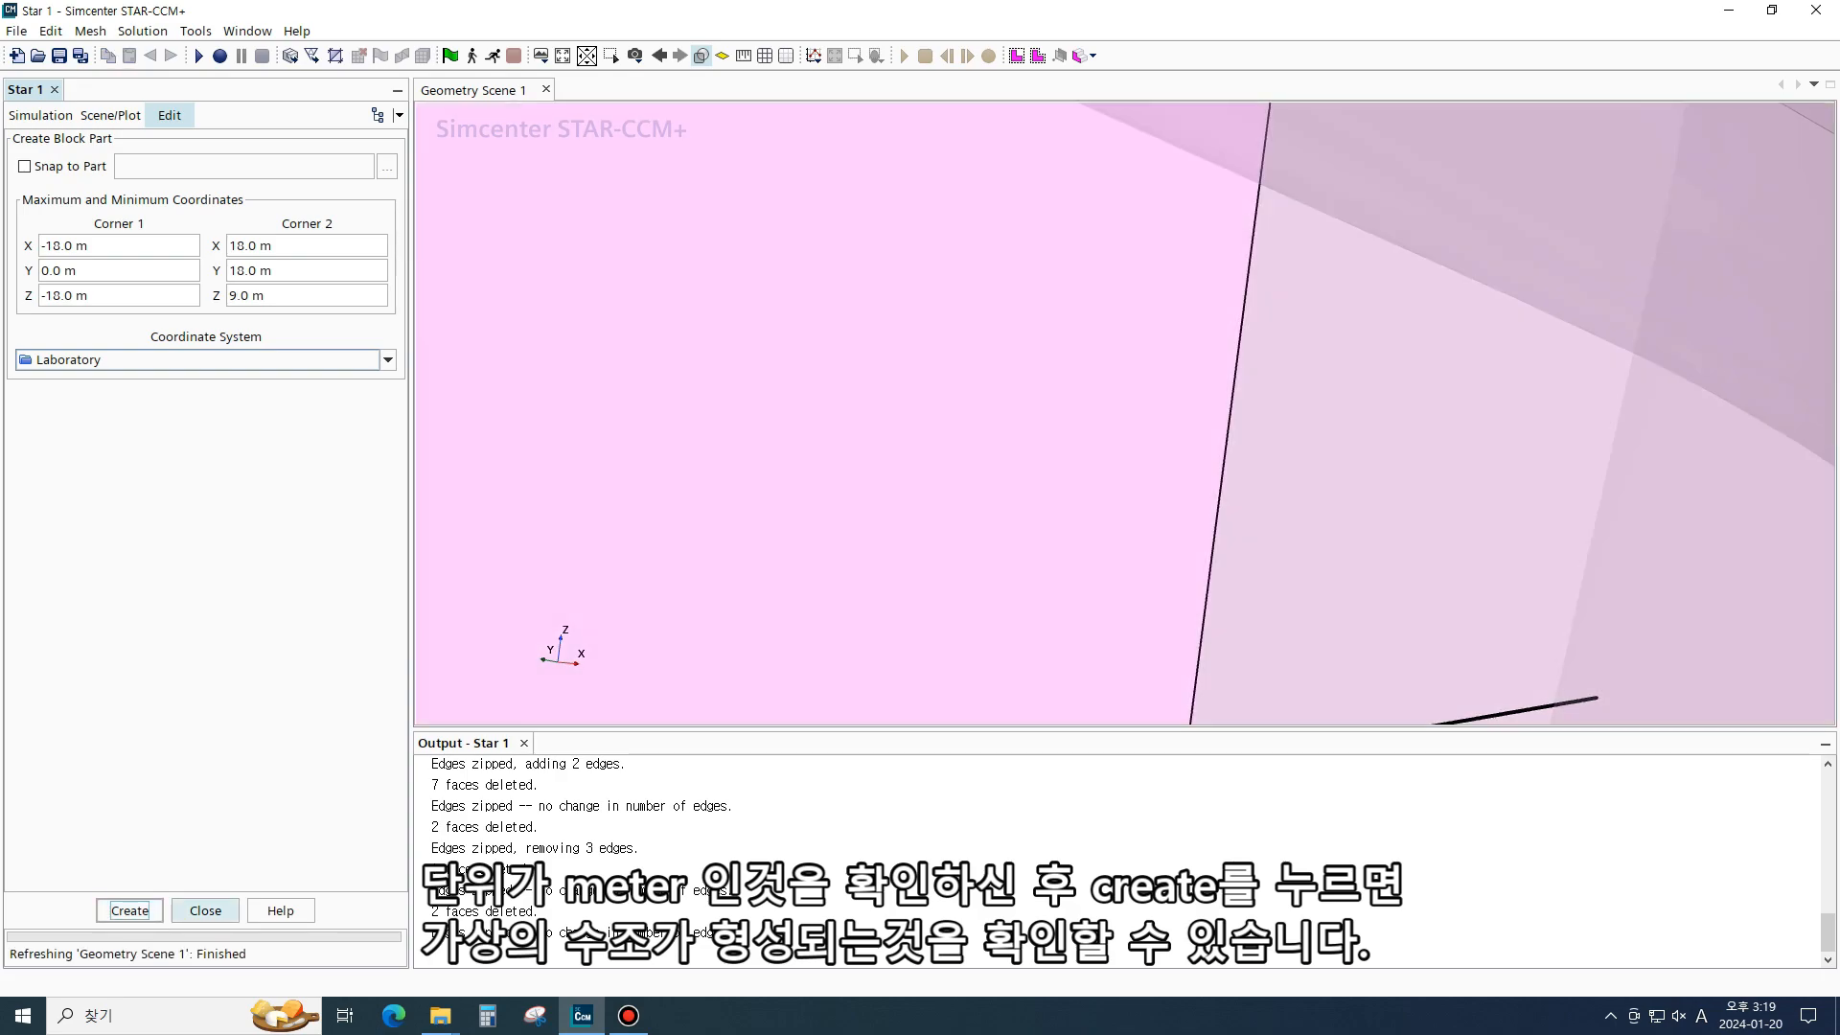
left_click(205, 911)
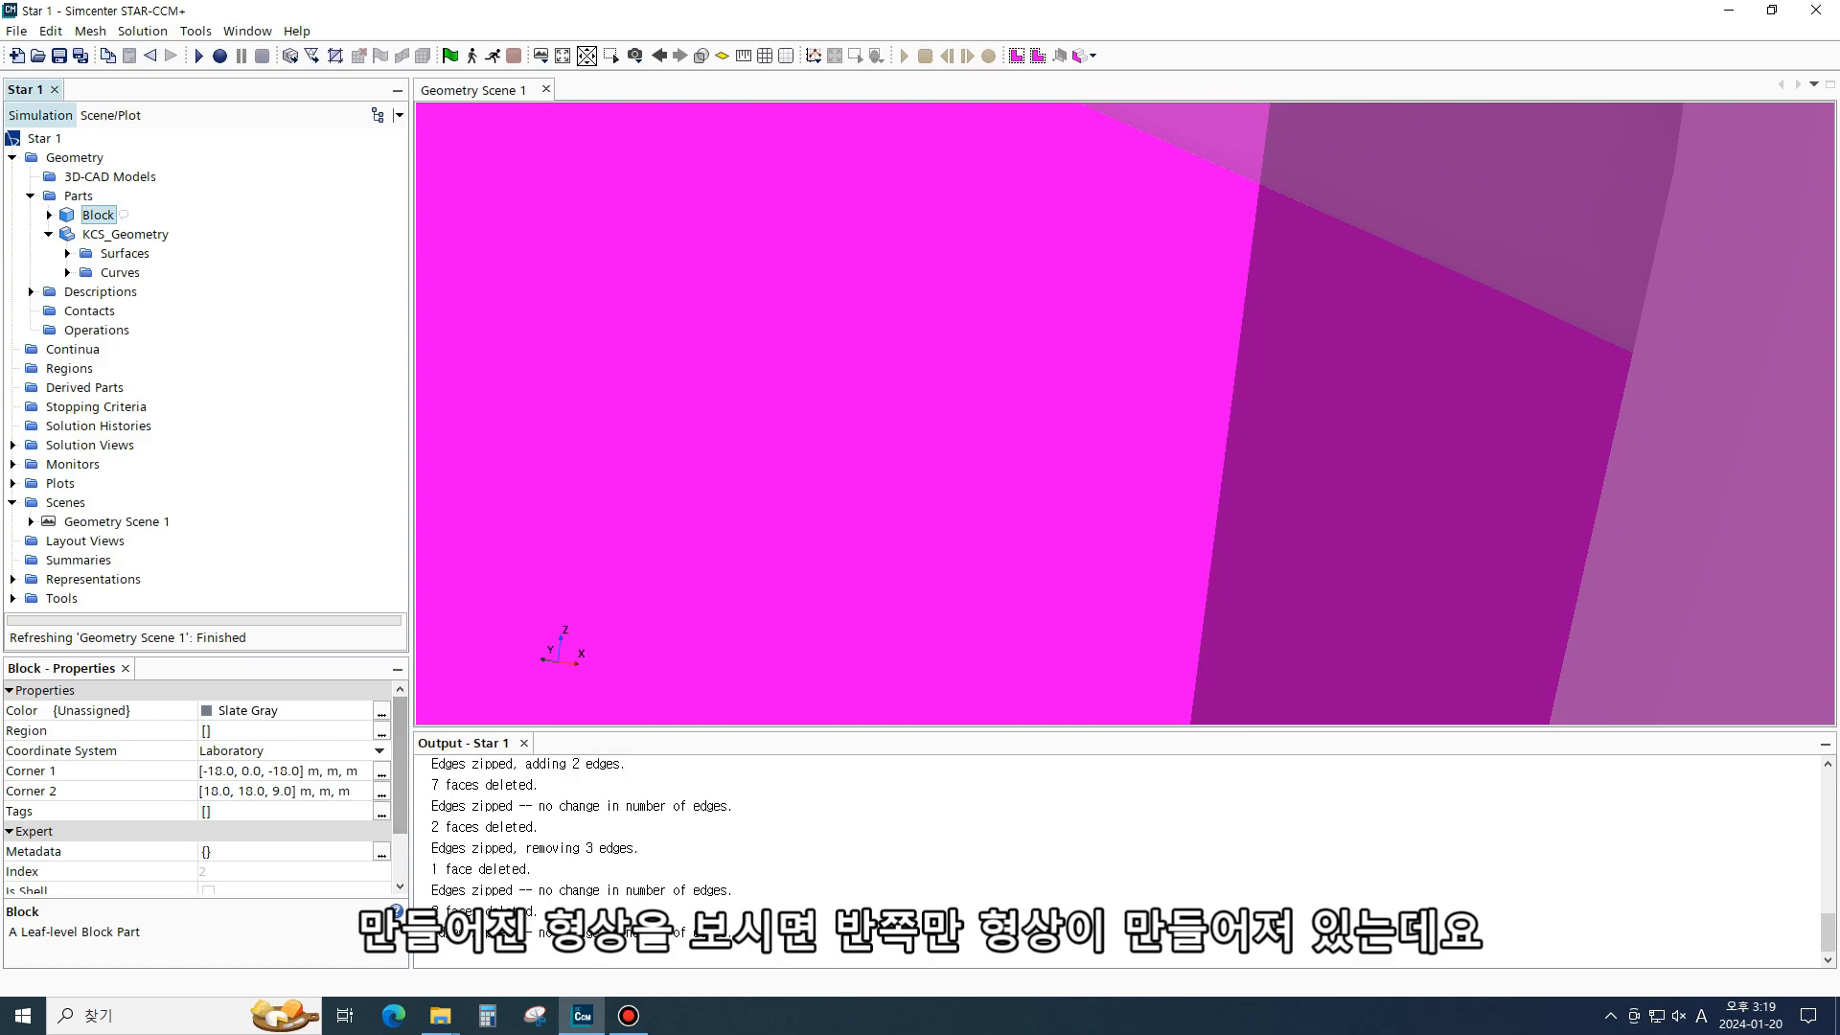
- Zoom and orbit the scene to examine the block surrounding the hull
scroll(976, 464, "down", 15)
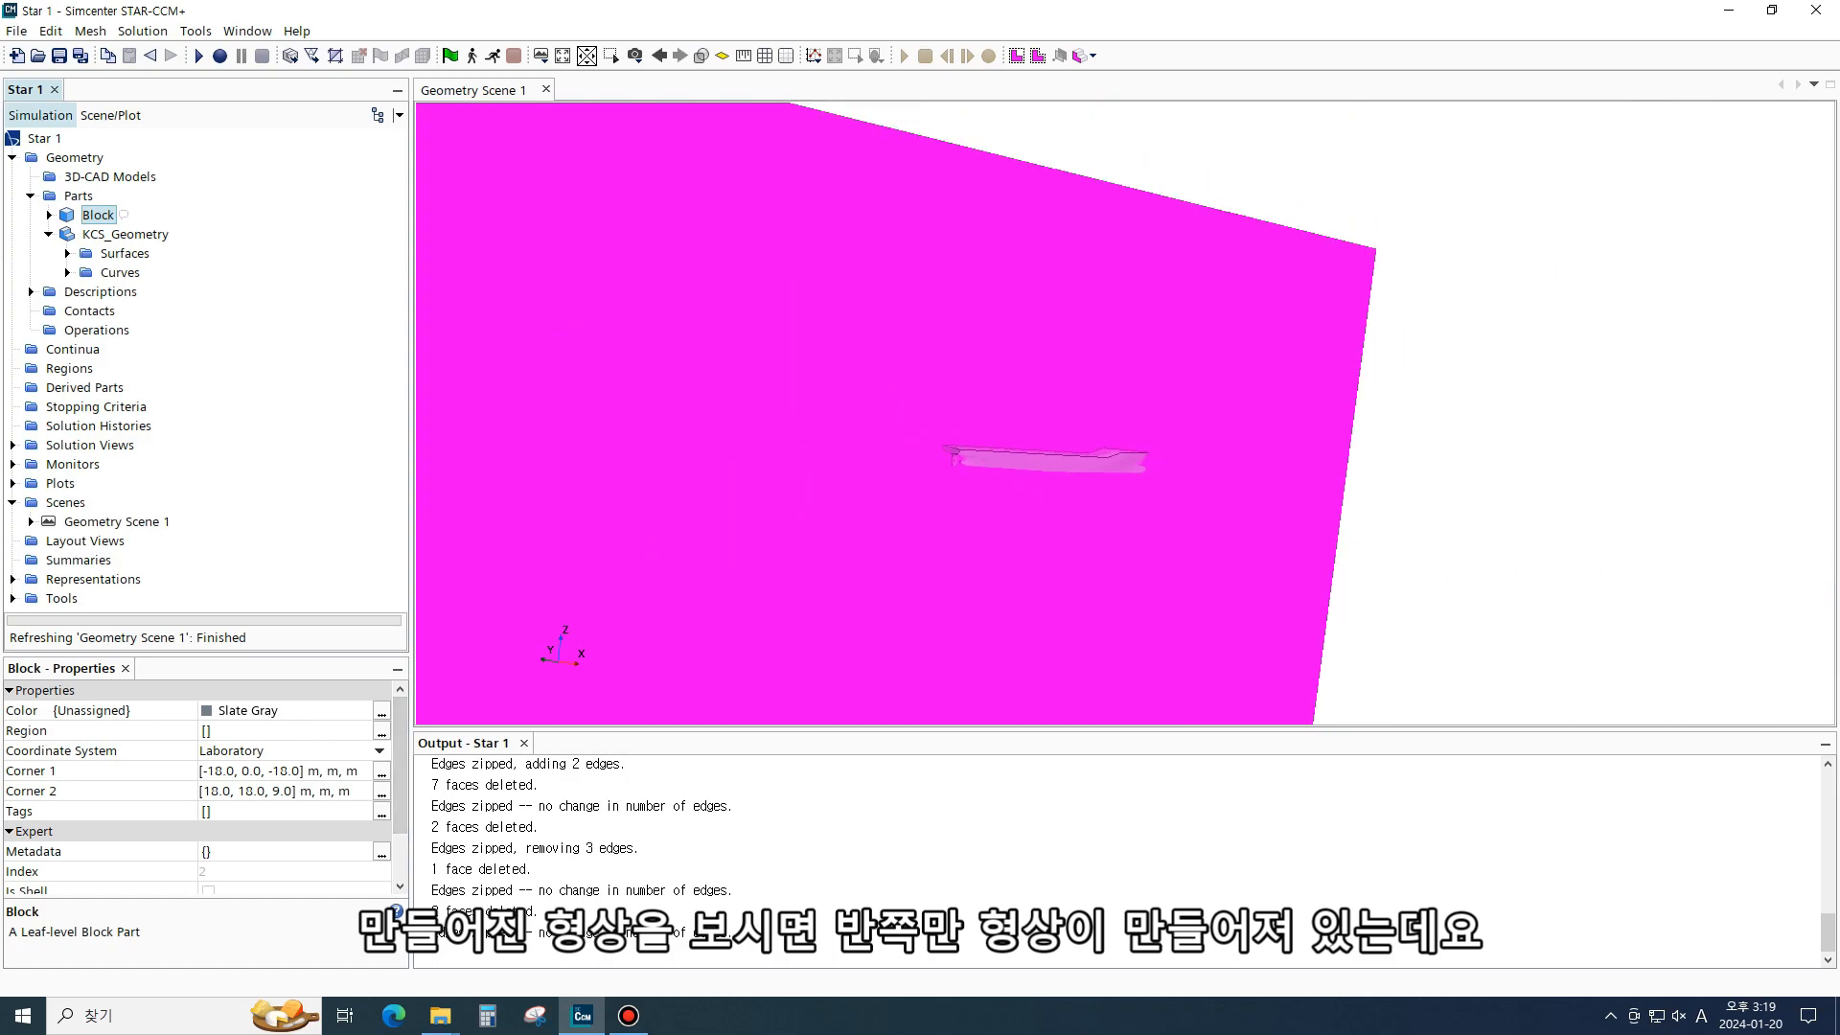
scroll(976, 464, "down", 10)
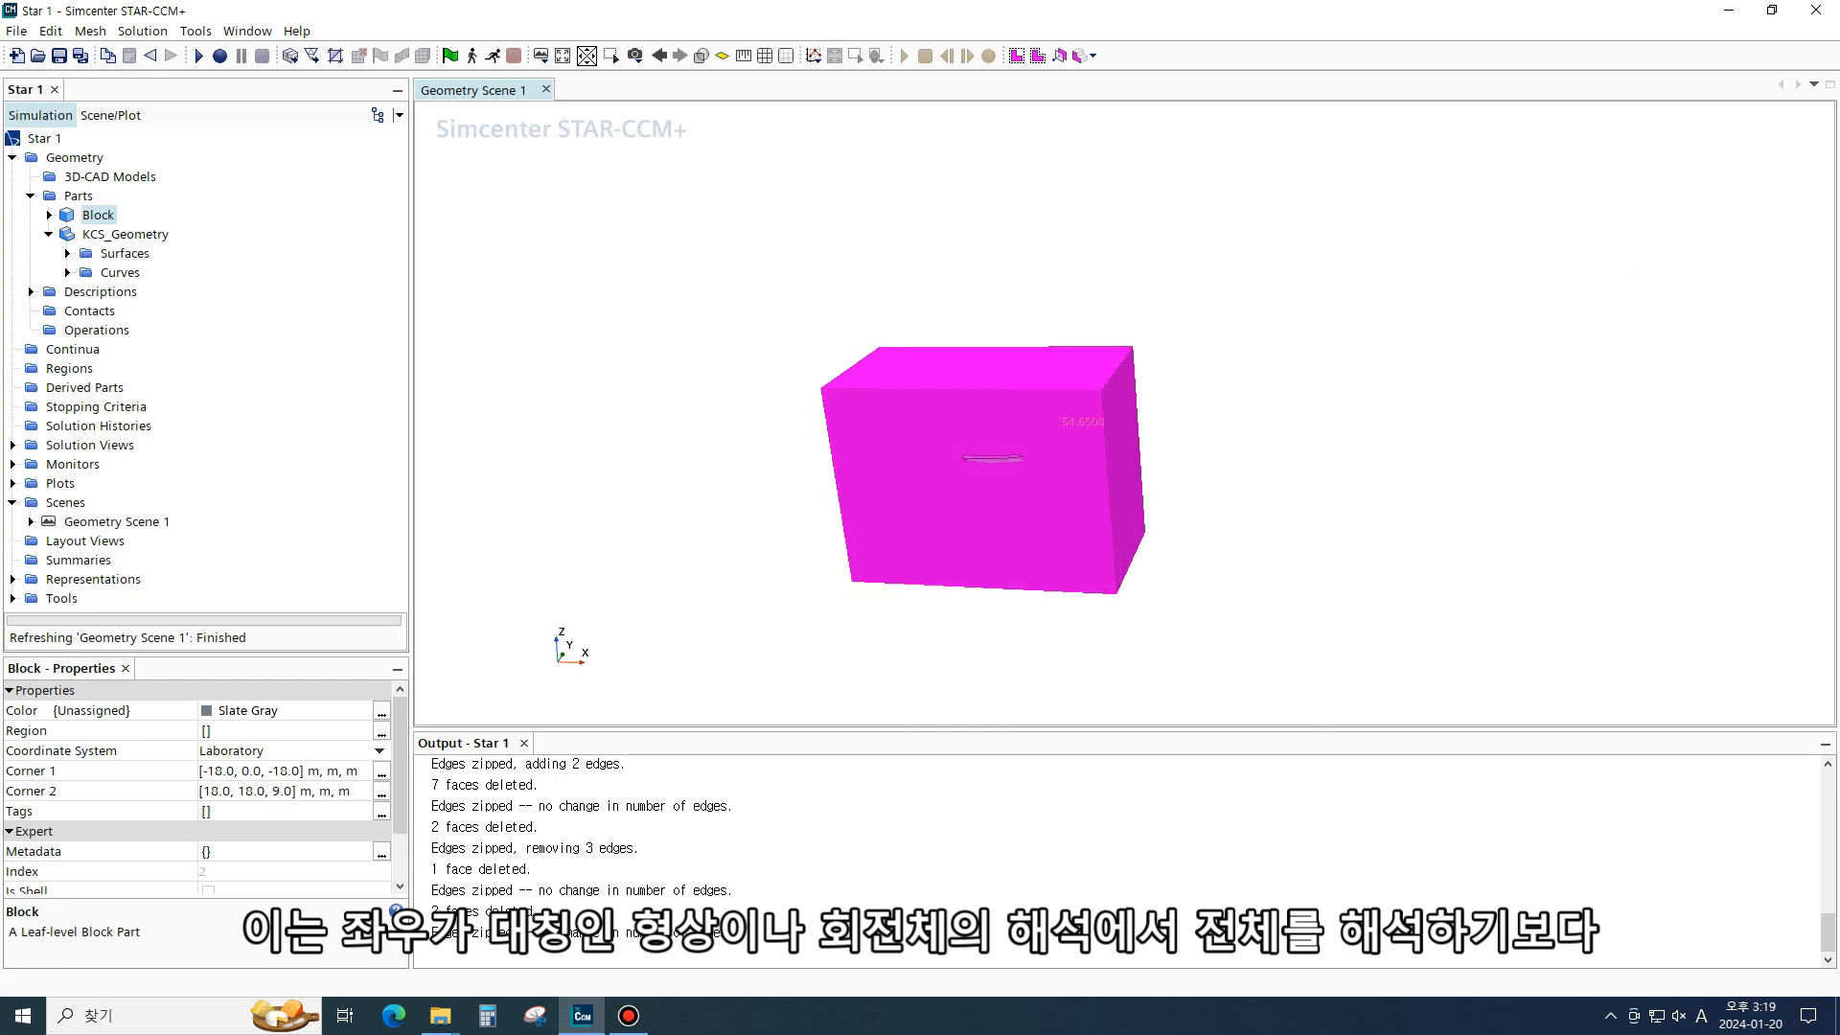
scroll(976, 463, "up", 10)
left_click_drag(976, 464, 797, 498)
scroll(797, 498, "up", 1)
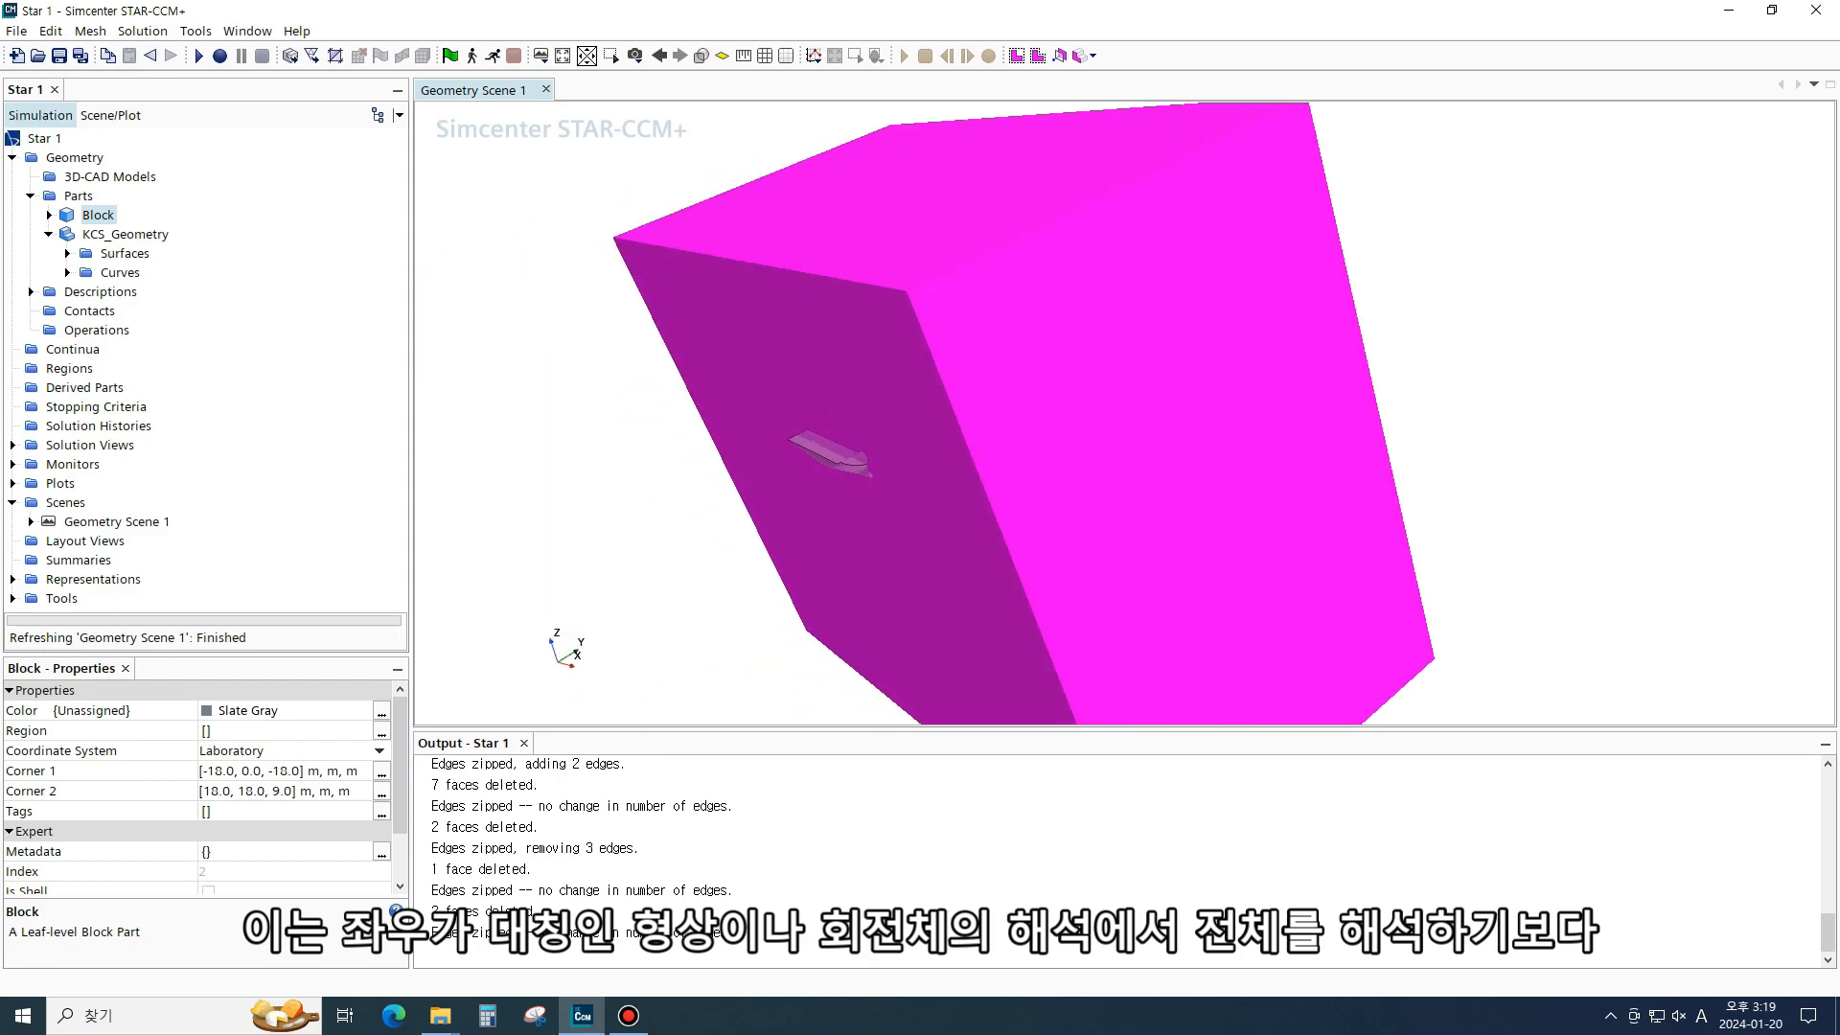
scroll(842, 453, "up", 8)
scroll(841, 453, "down", 10)
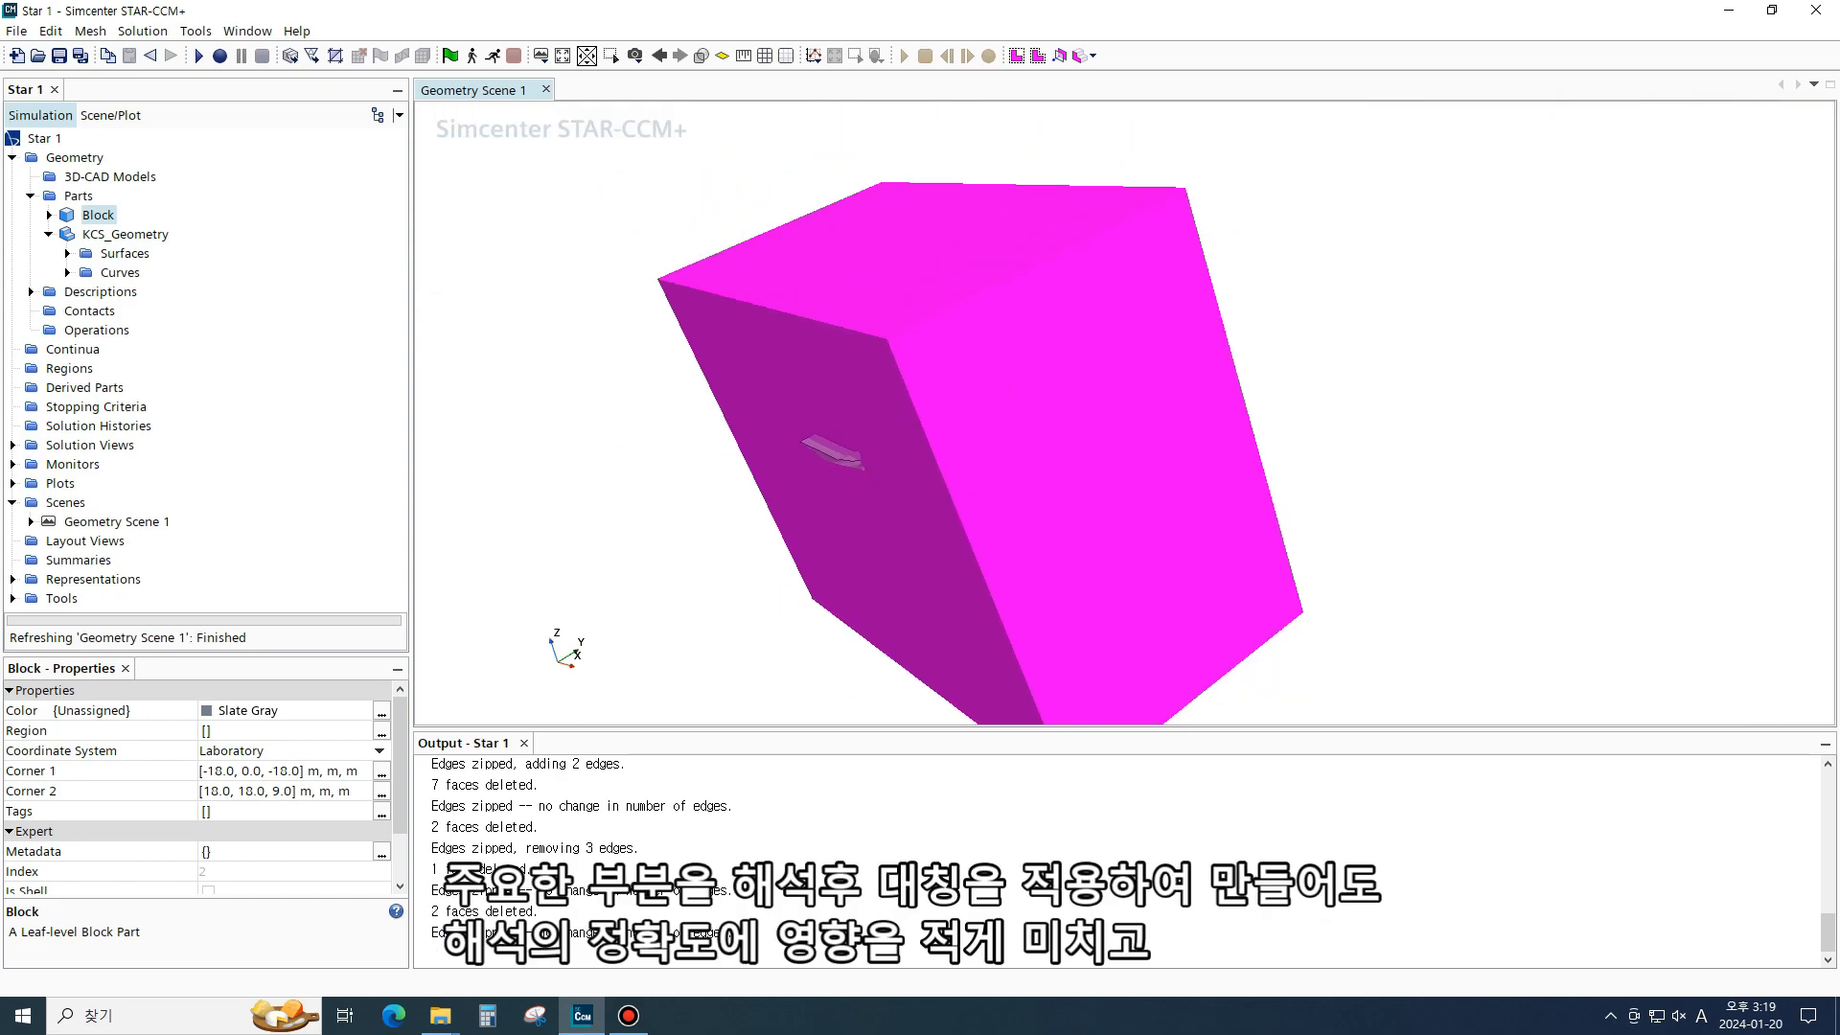
scroll(841, 453, "down", 2)
left_click_drag(842, 453, 1016, 402)
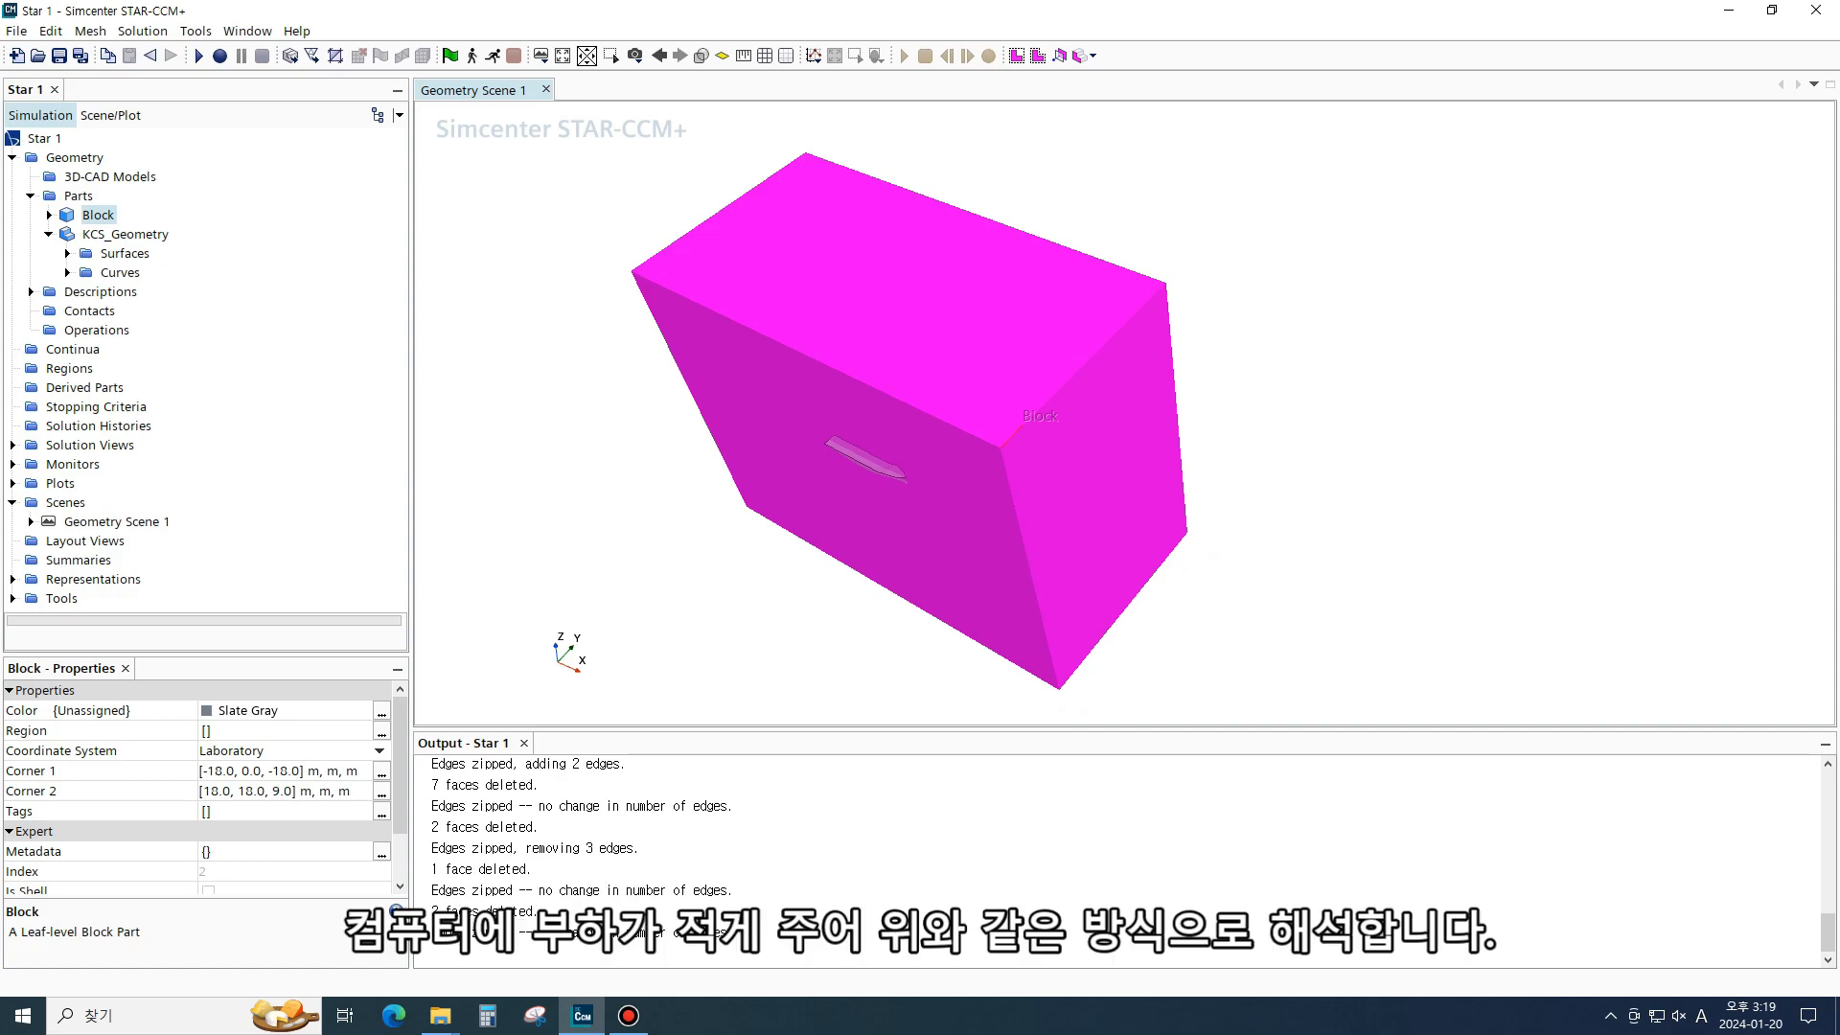
scroll(857, 336, "up", 4)
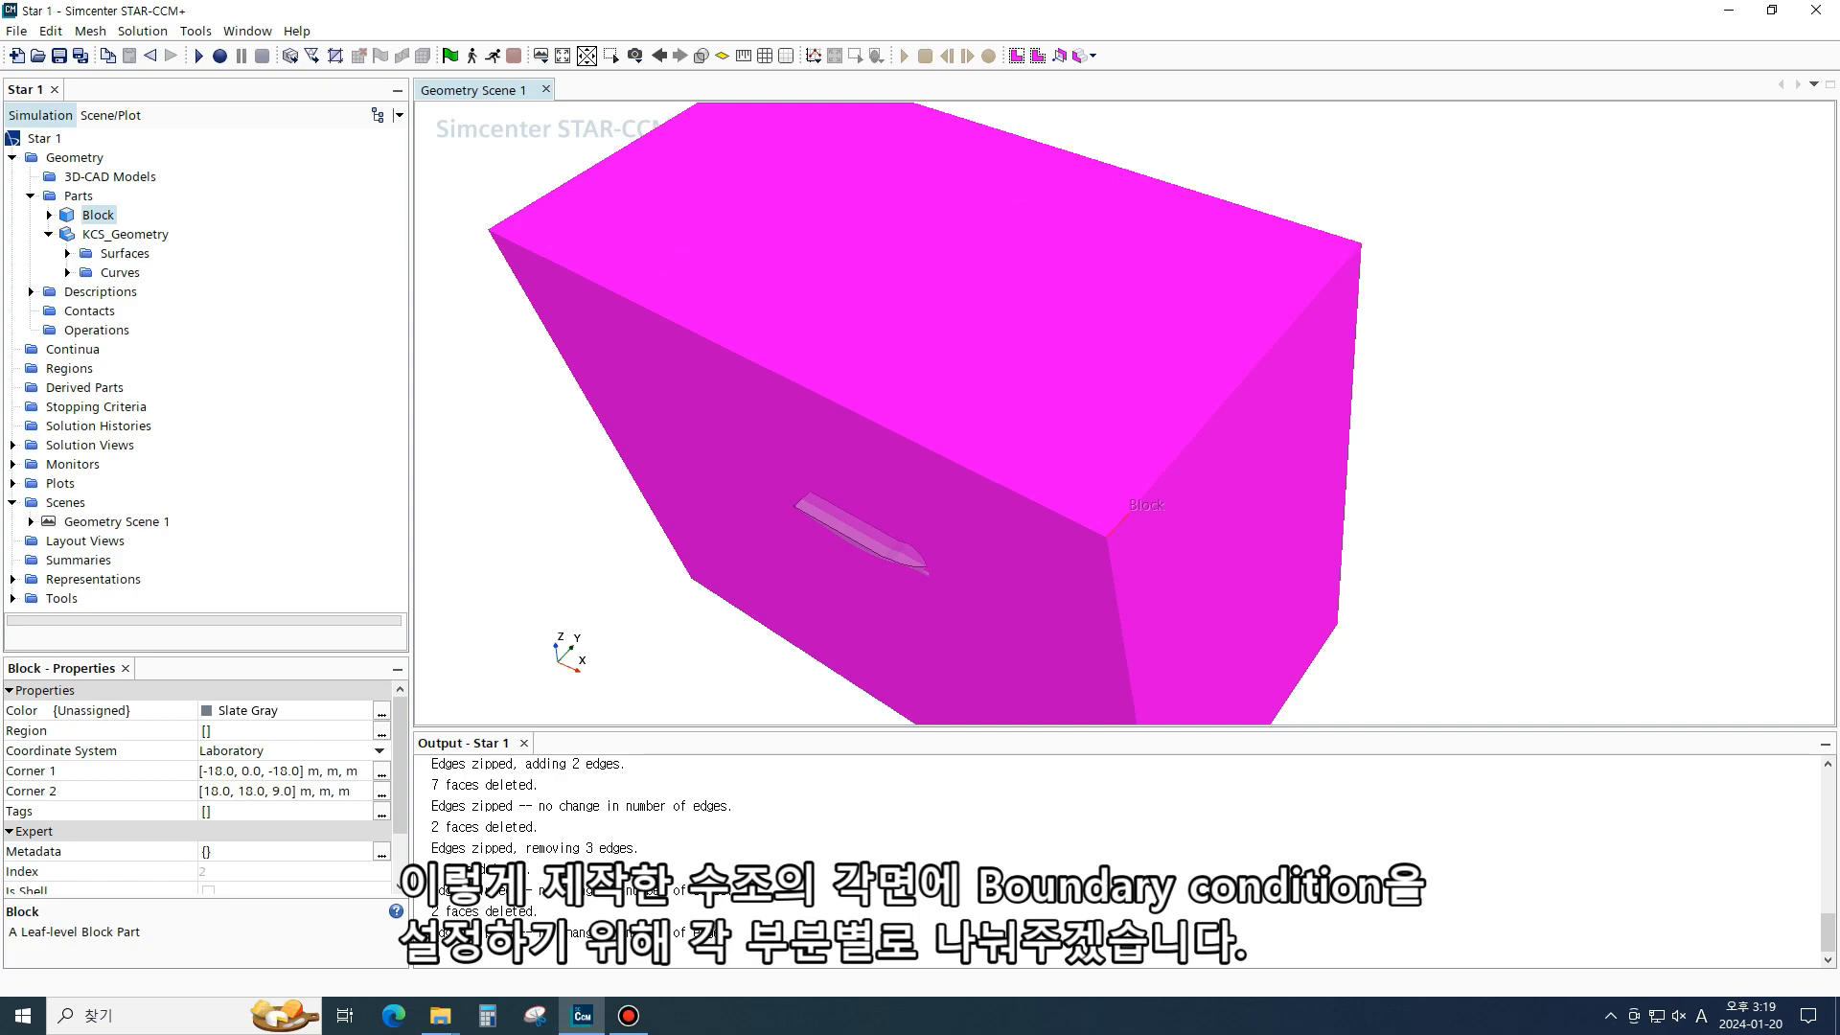
- Open a new Geometry scene showing the block and the hull
left_click_drag(958, 412, 958, 418)
left_click(958, 418)
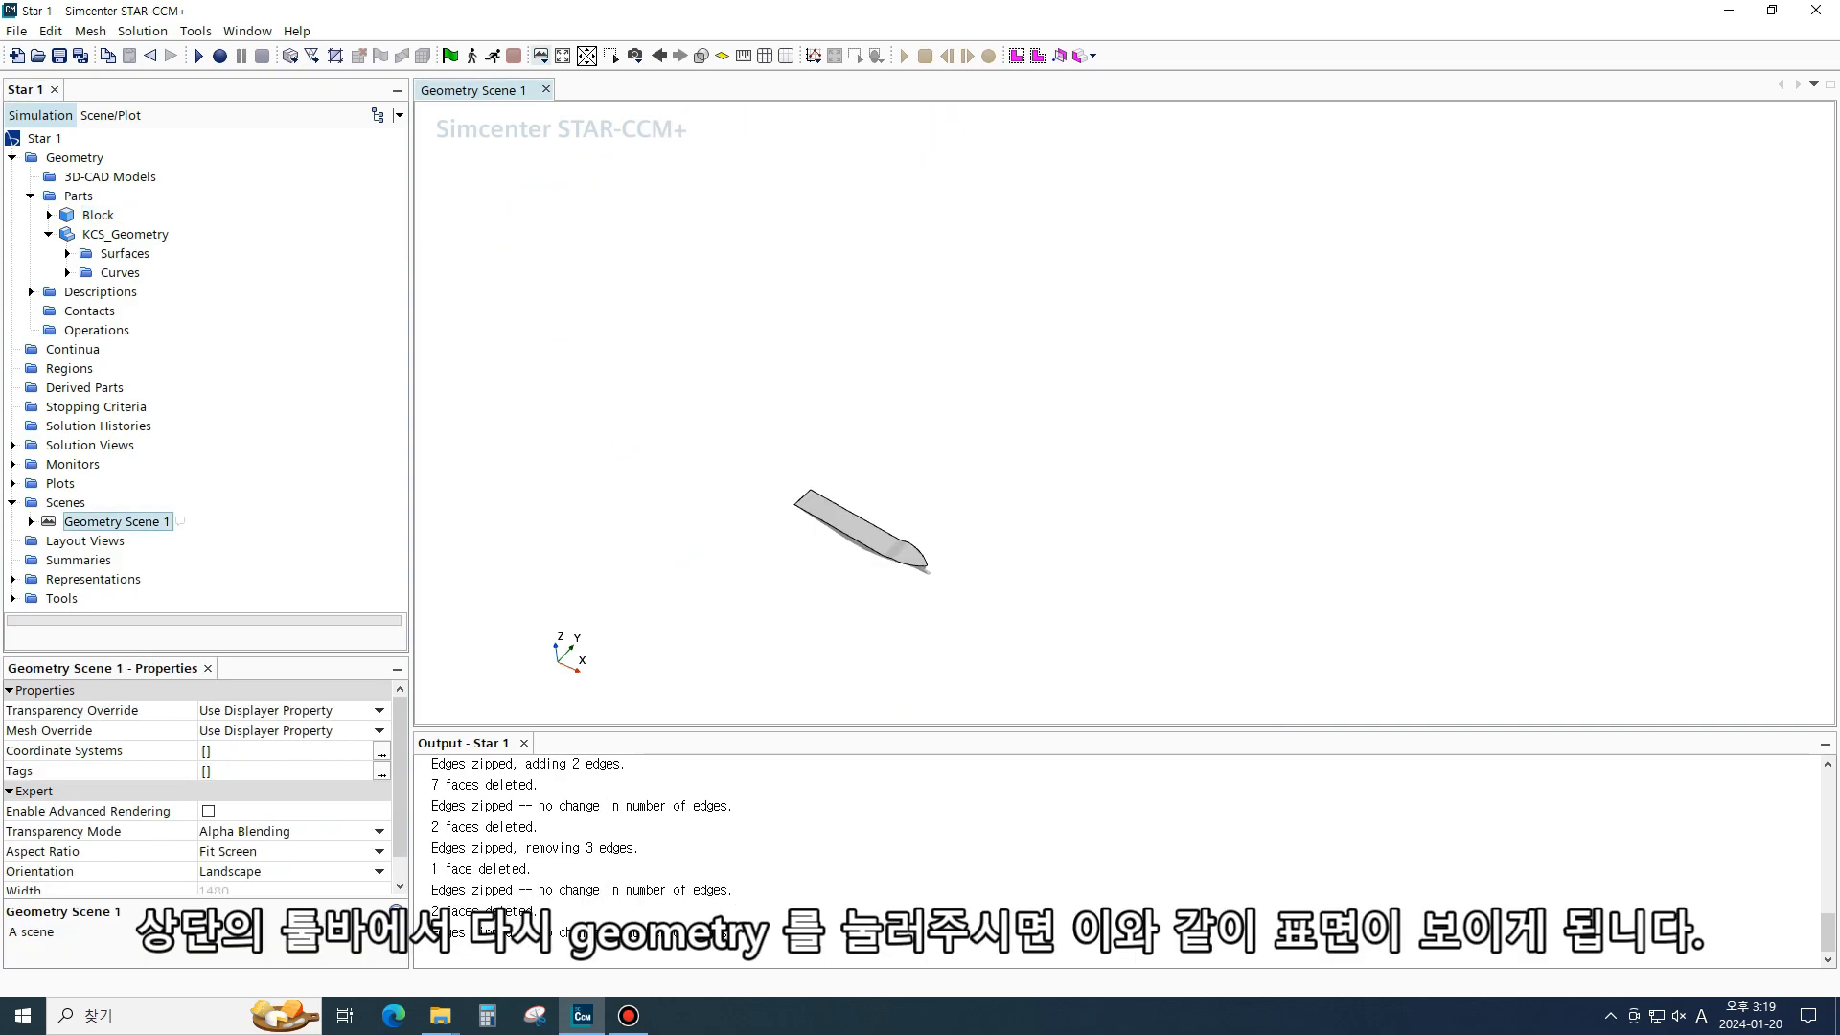
left_click(540, 56)
left_click(598, 79)
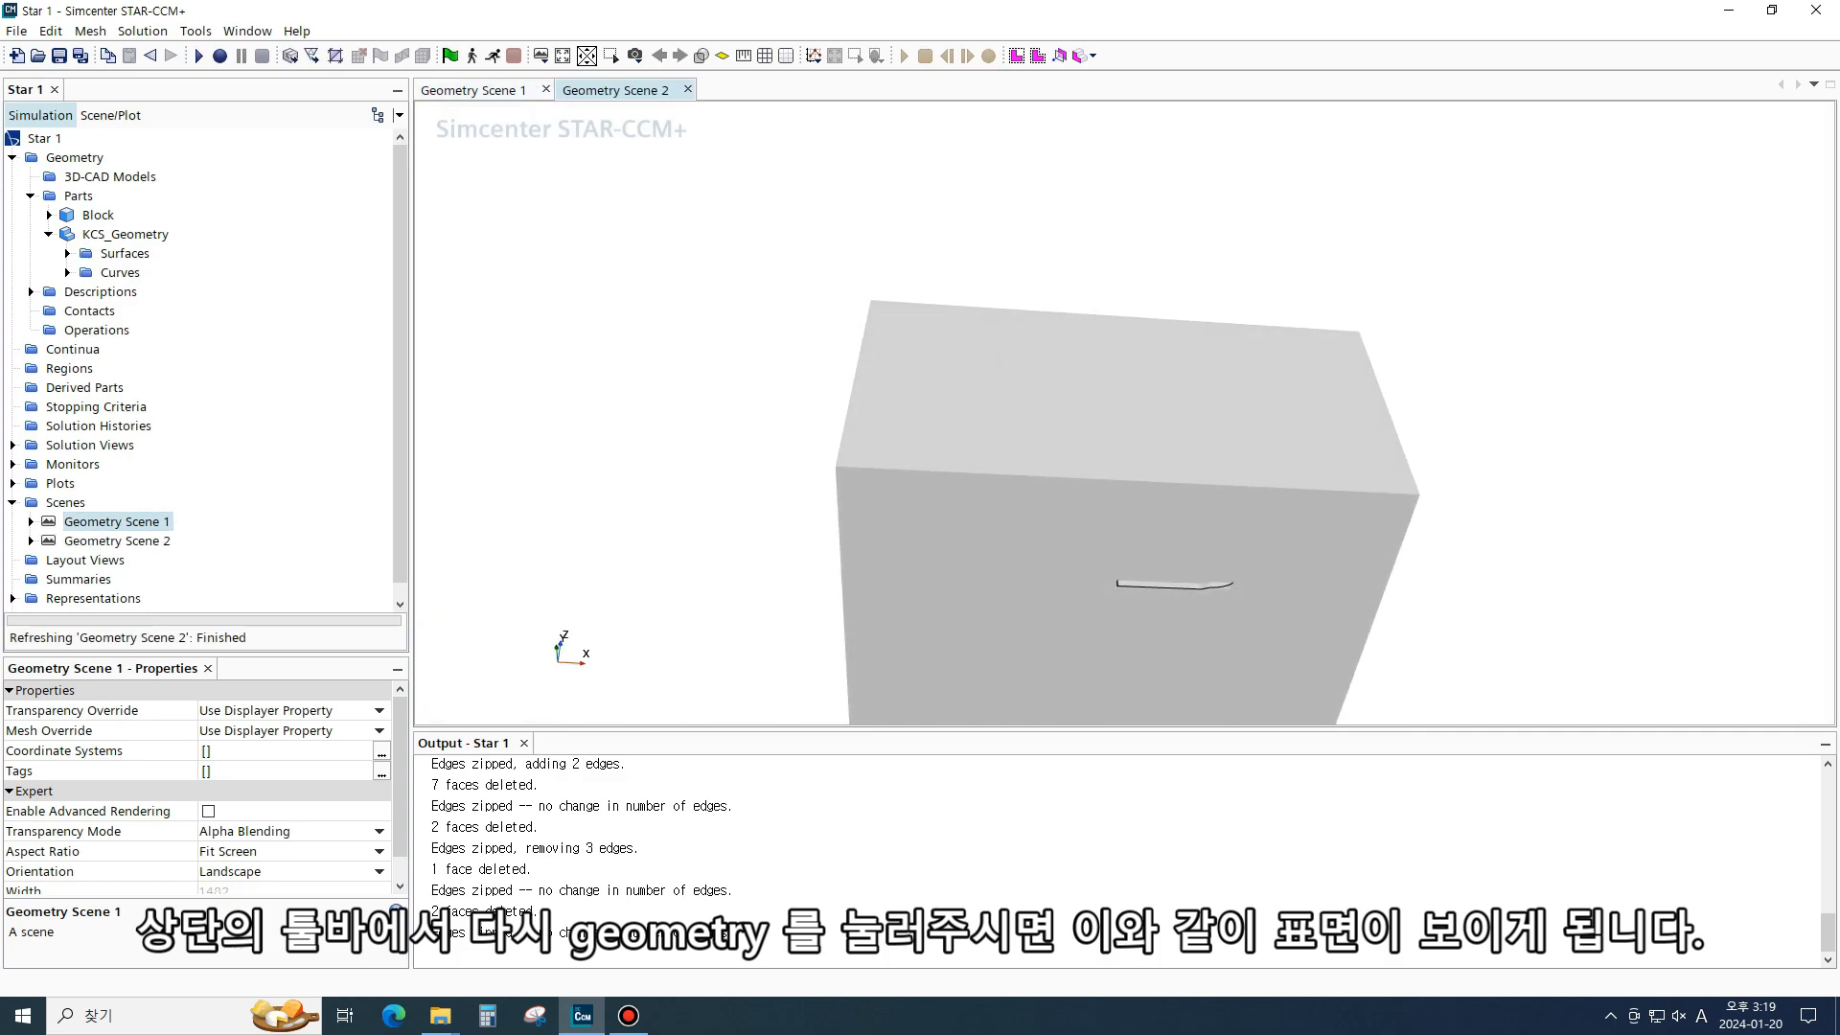
- Split the block's Block Surface by patch, assigning patch 726 to a new surface named symmetry
scroll(938, 410, "down", 6)
left_click(1097, 420)
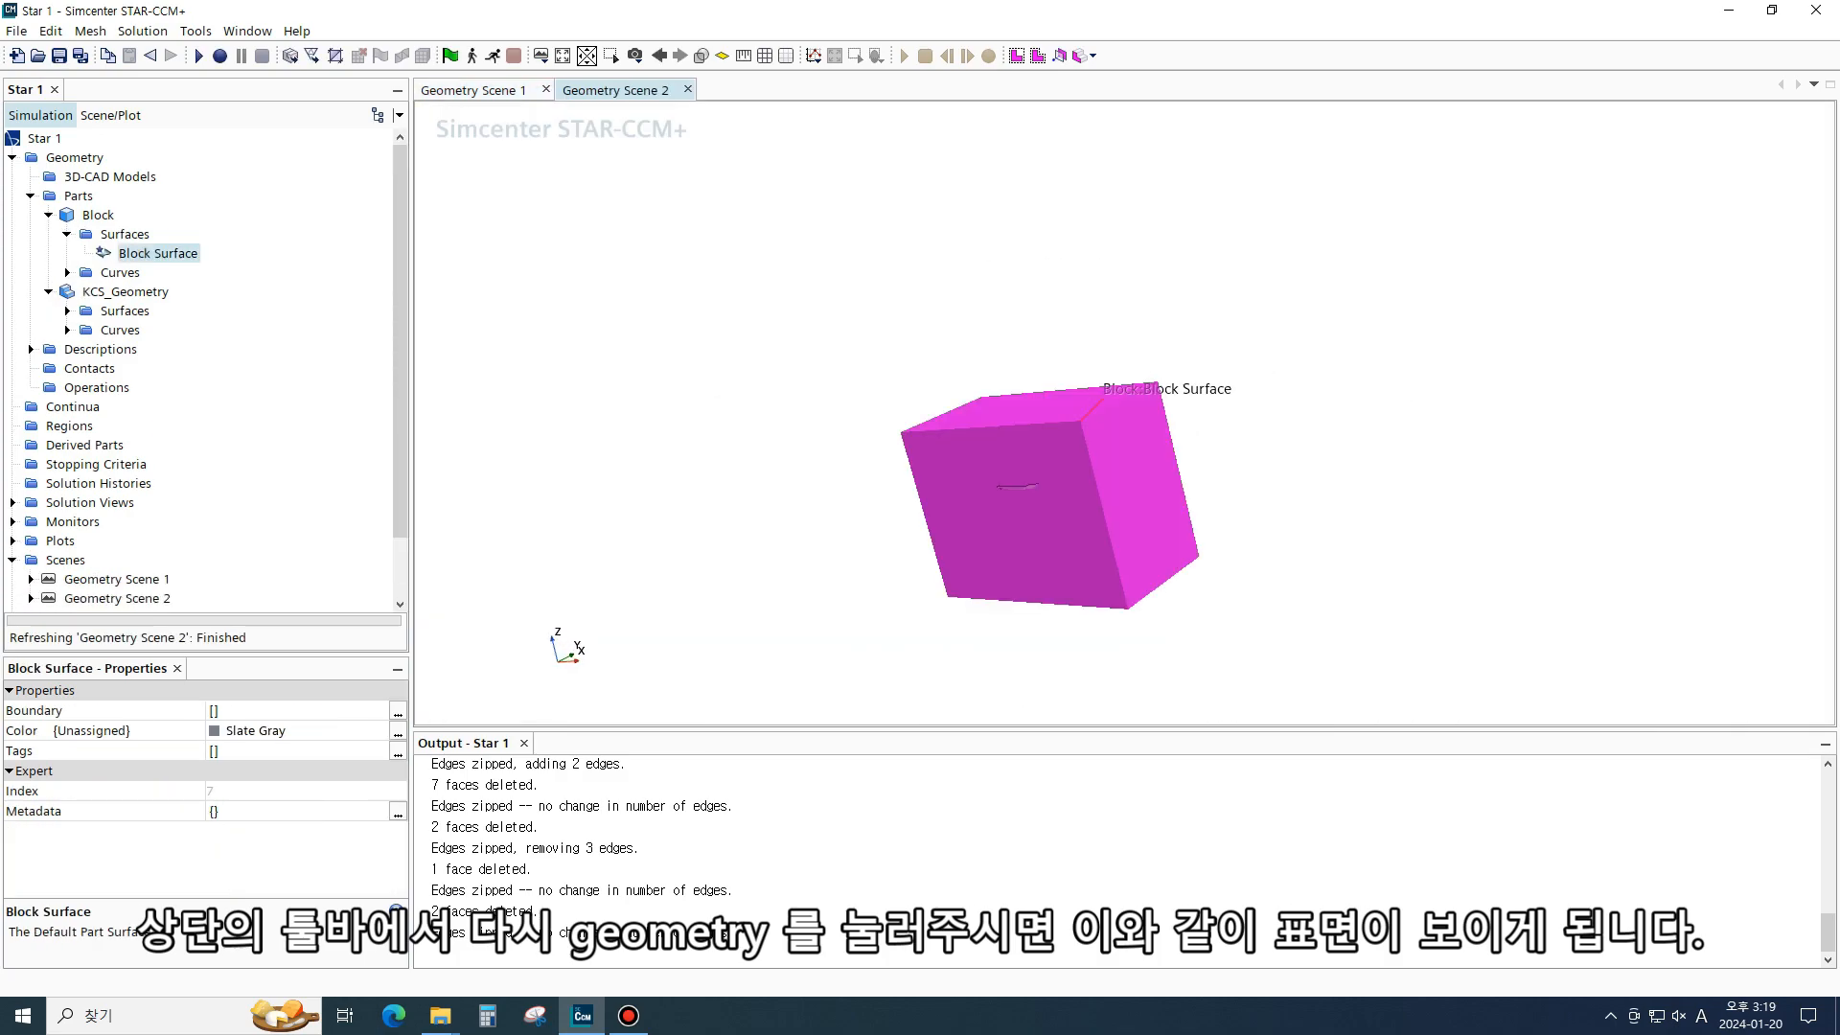
left_click_drag(1231, 393, 1140, 450)
scroll(1140, 449, "up", 5)
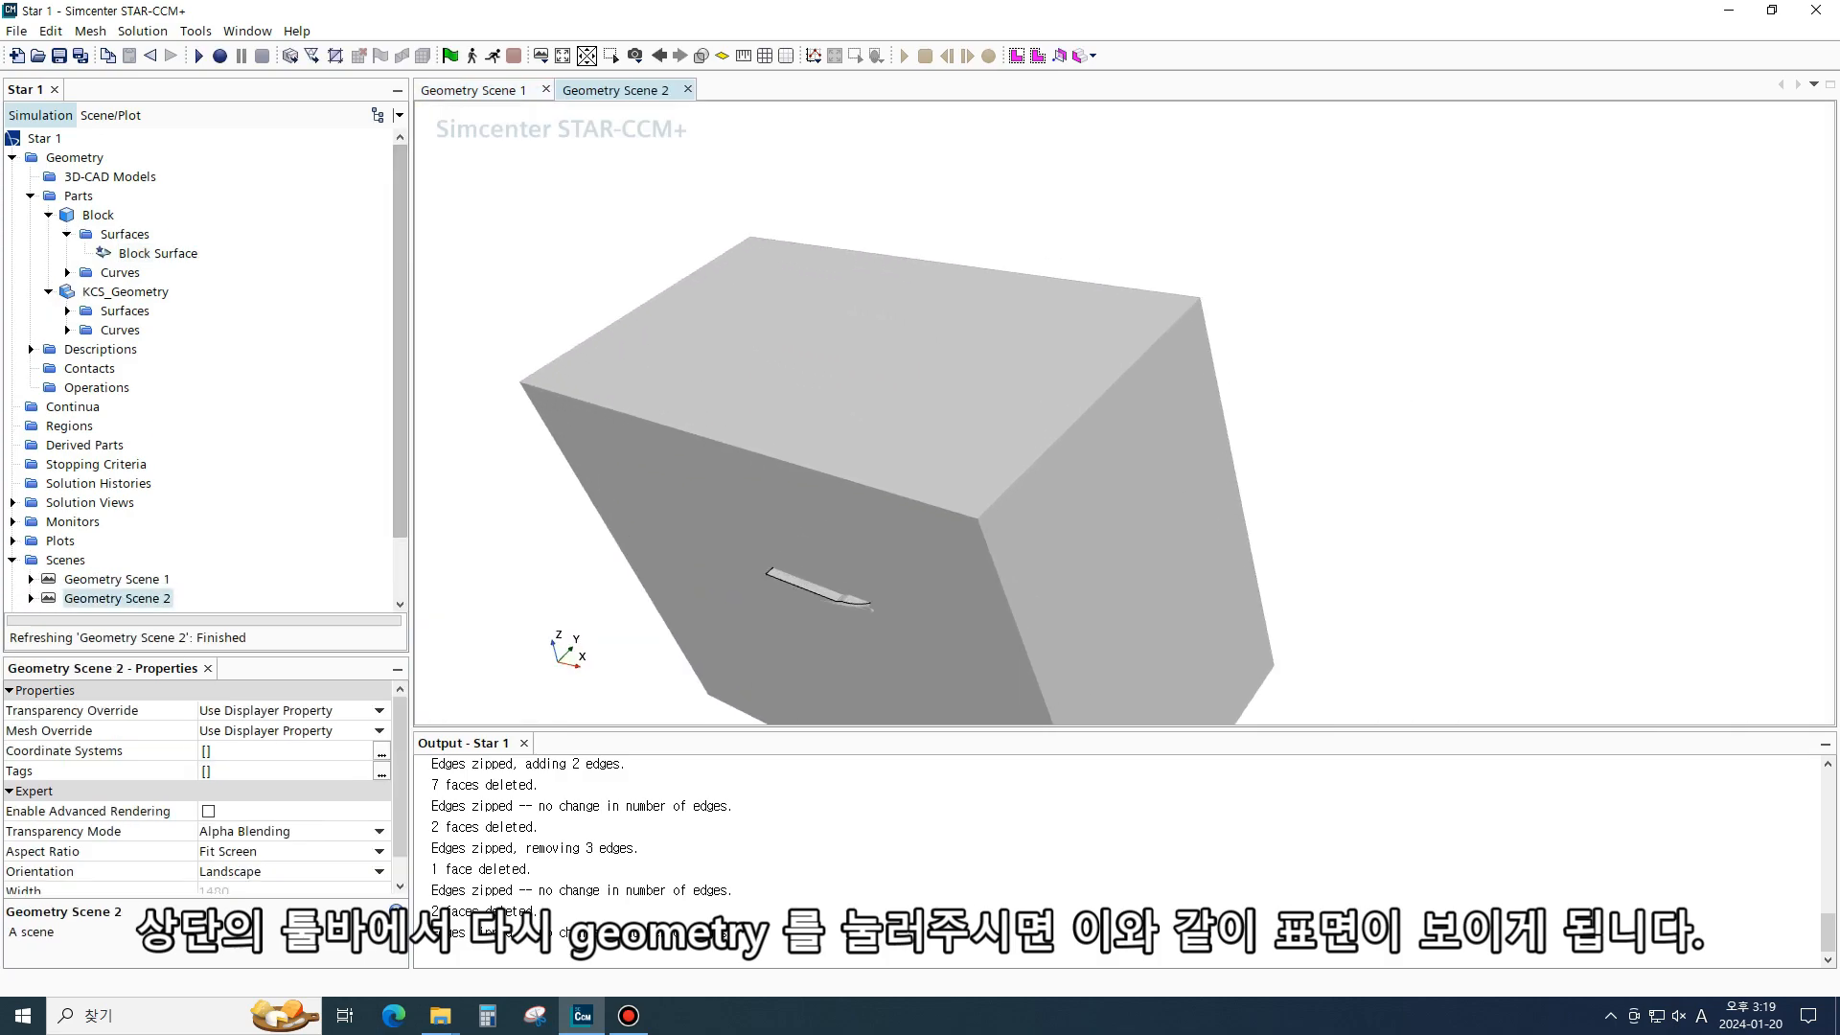
left_click(78, 195)
left_click(98, 215)
left_click(125, 234)
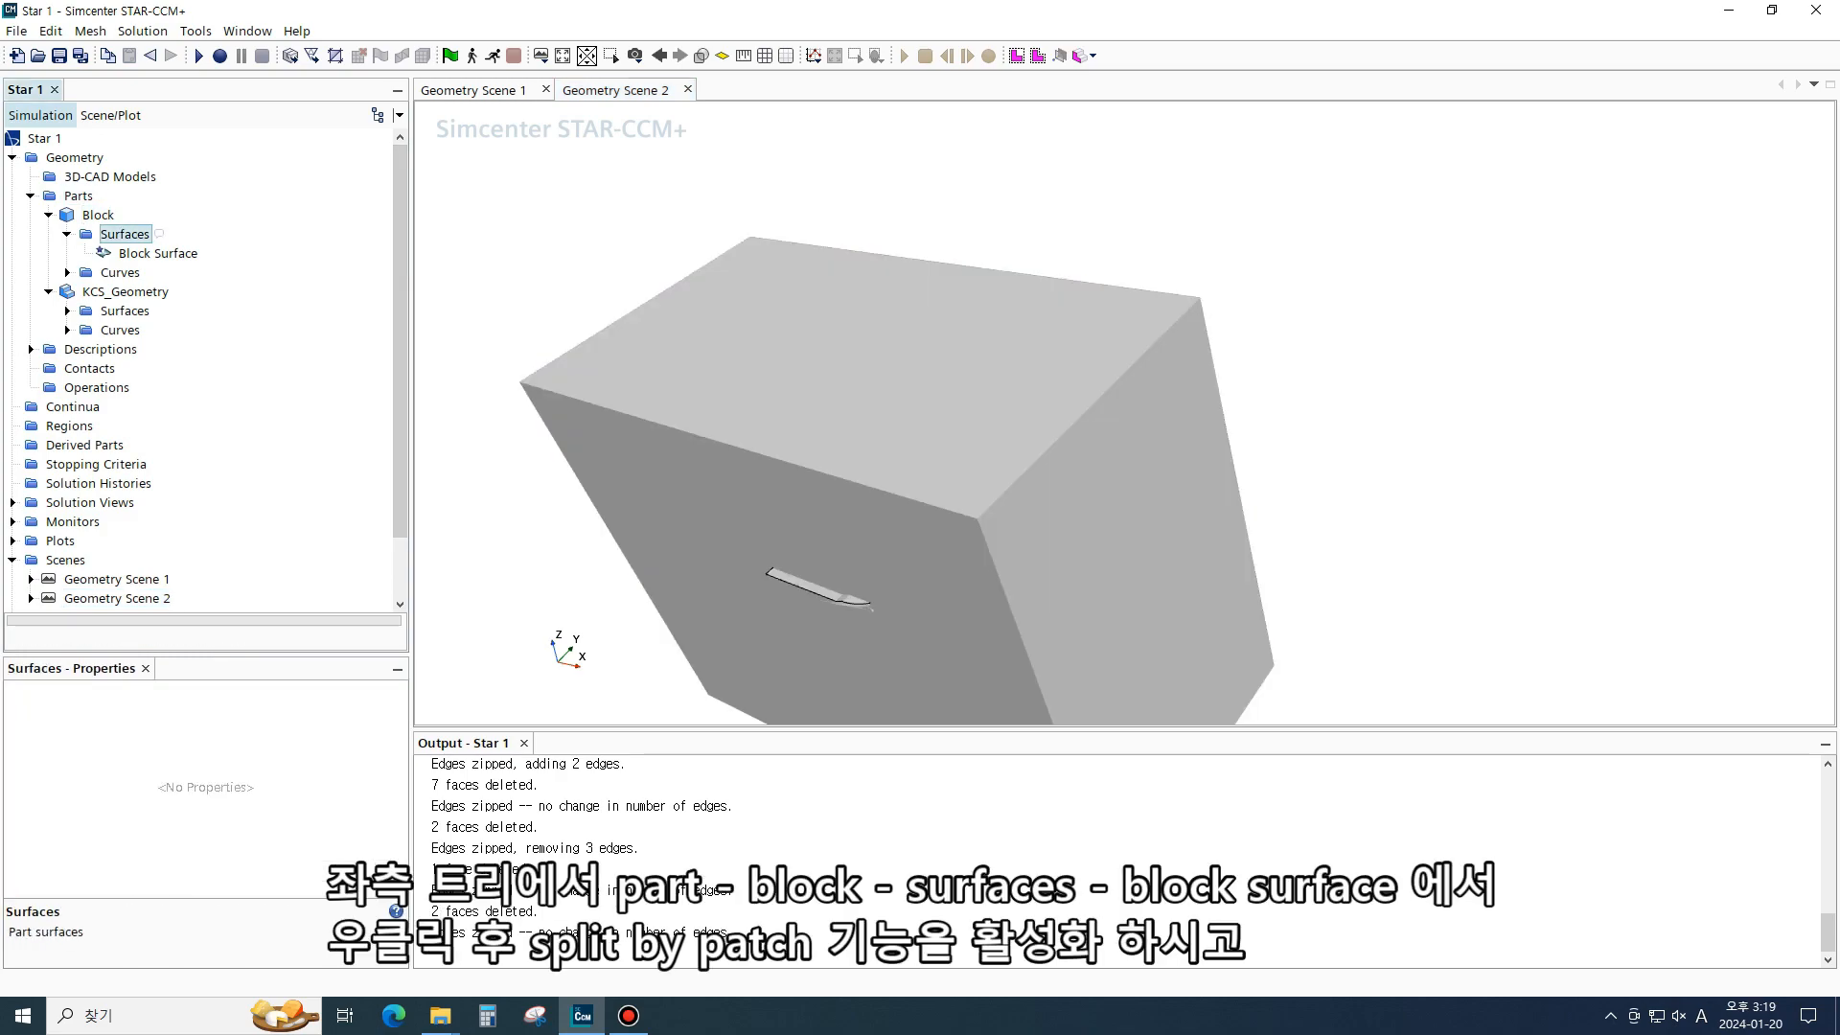
left_click(158, 253)
scroll(1097, 489, "down", 3)
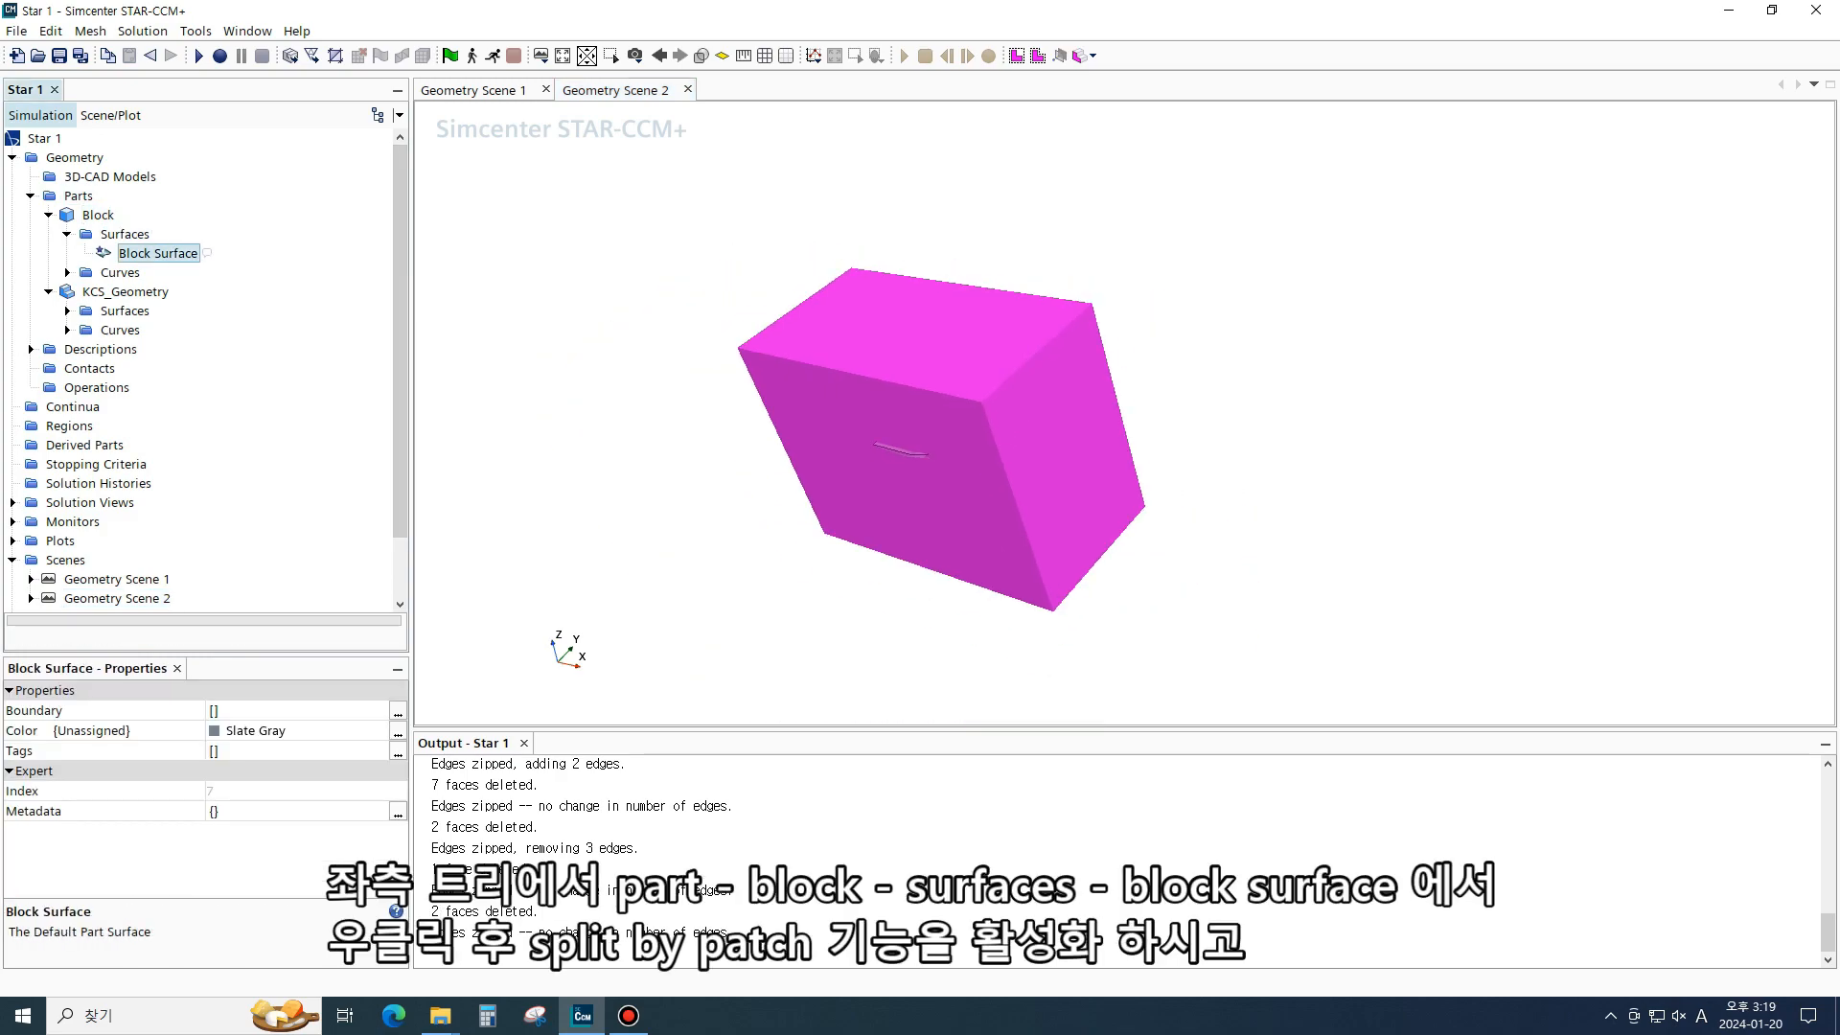
right_click(163, 253)
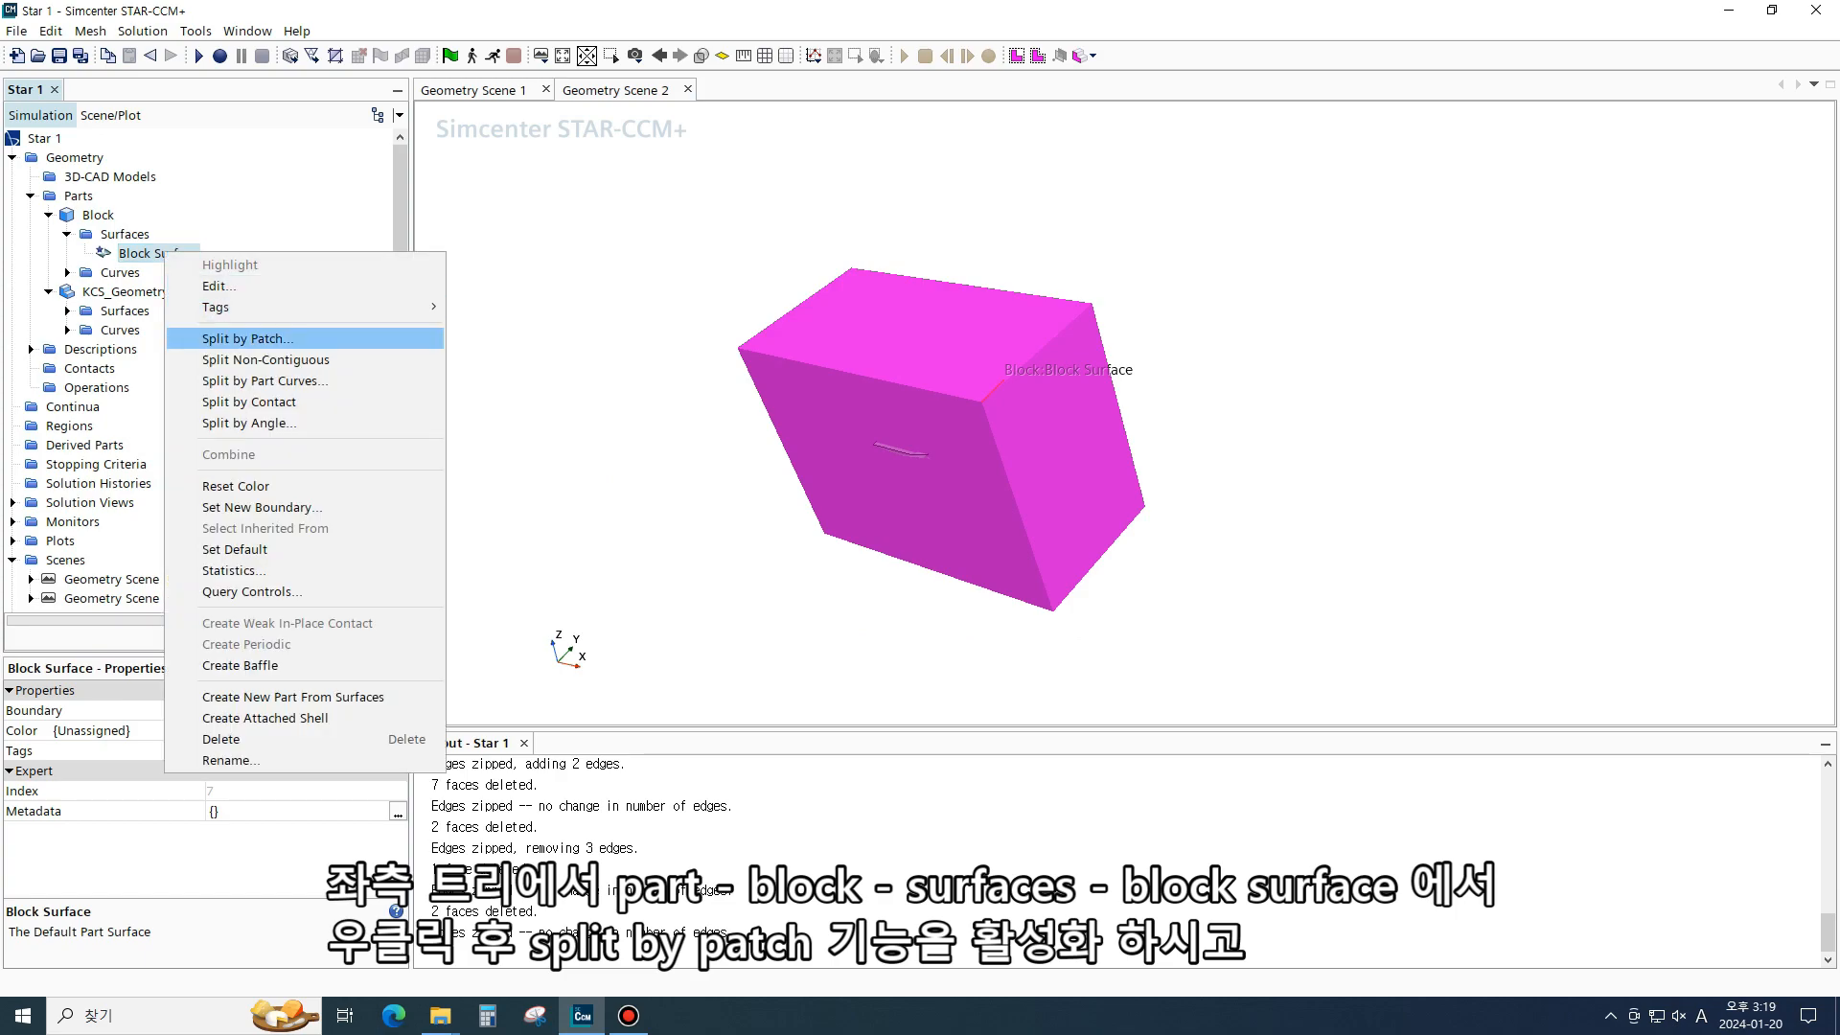
left_click(248, 339)
scroll(961, 449, "up", 5)
left_click(962, 449)
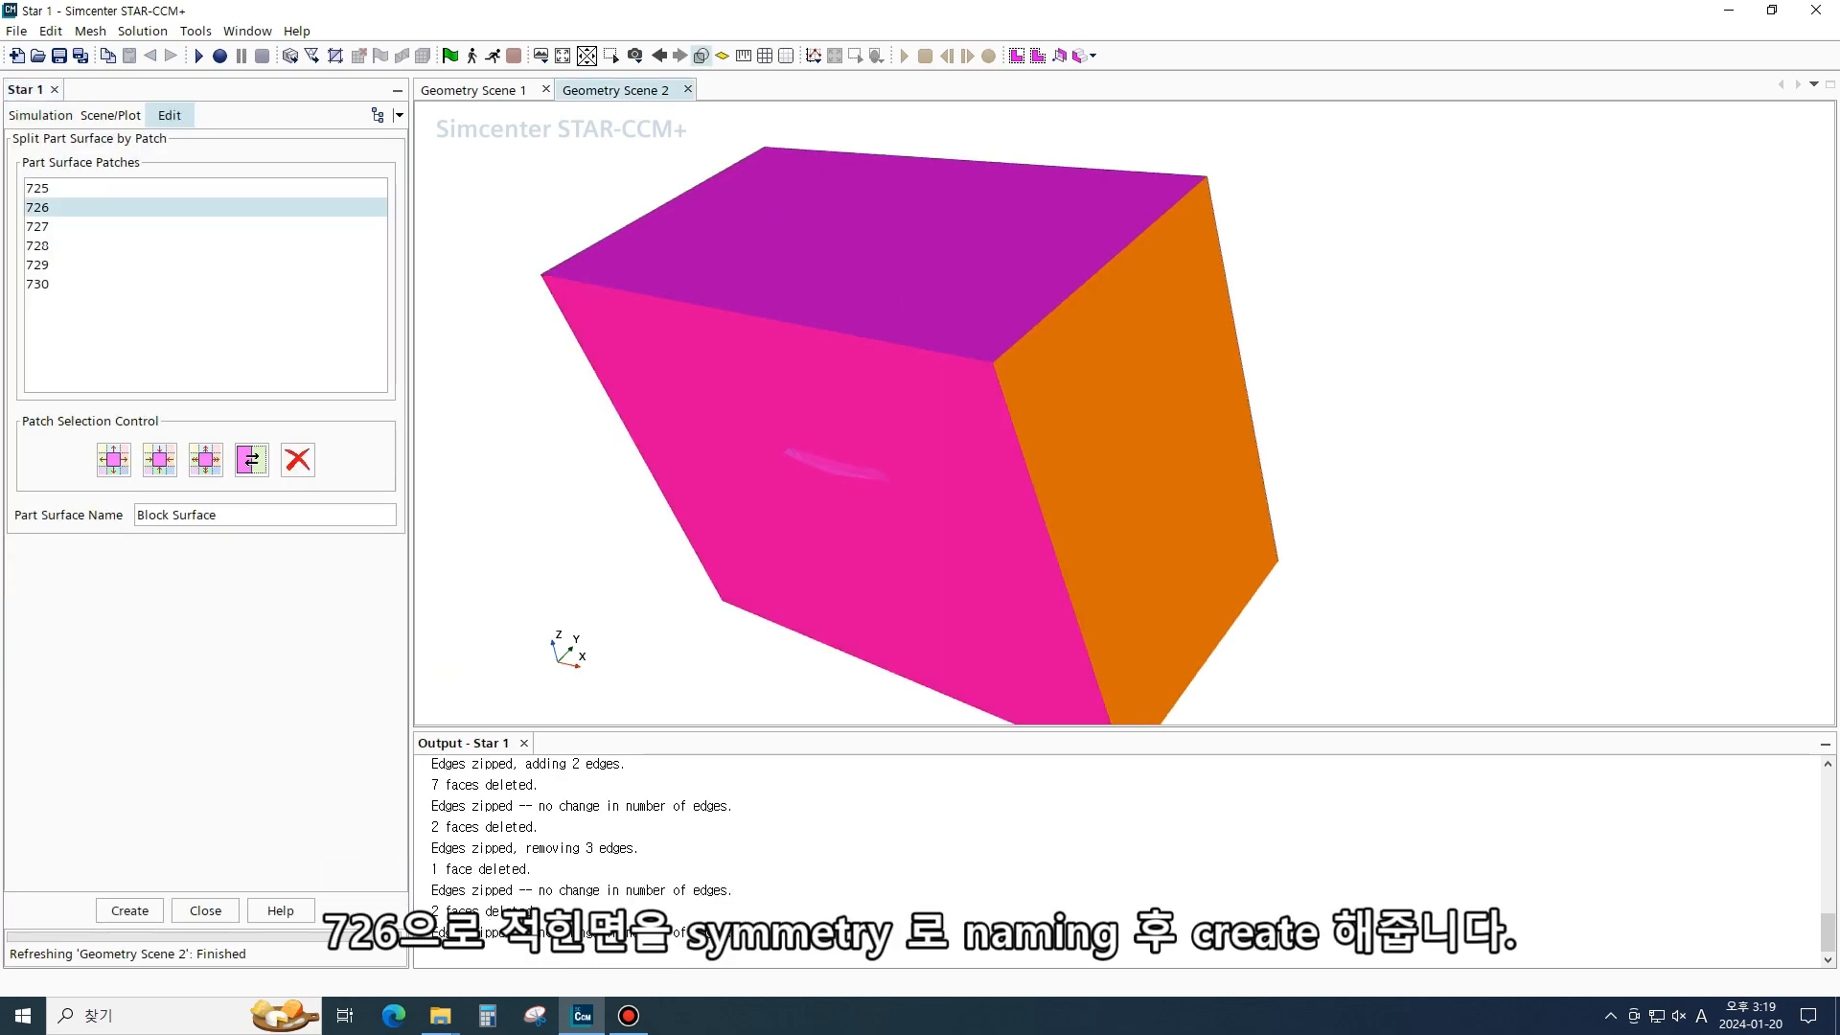
left_click(241, 515)
key("ctrl+a")
key("BackSpace")
type("symmetry")
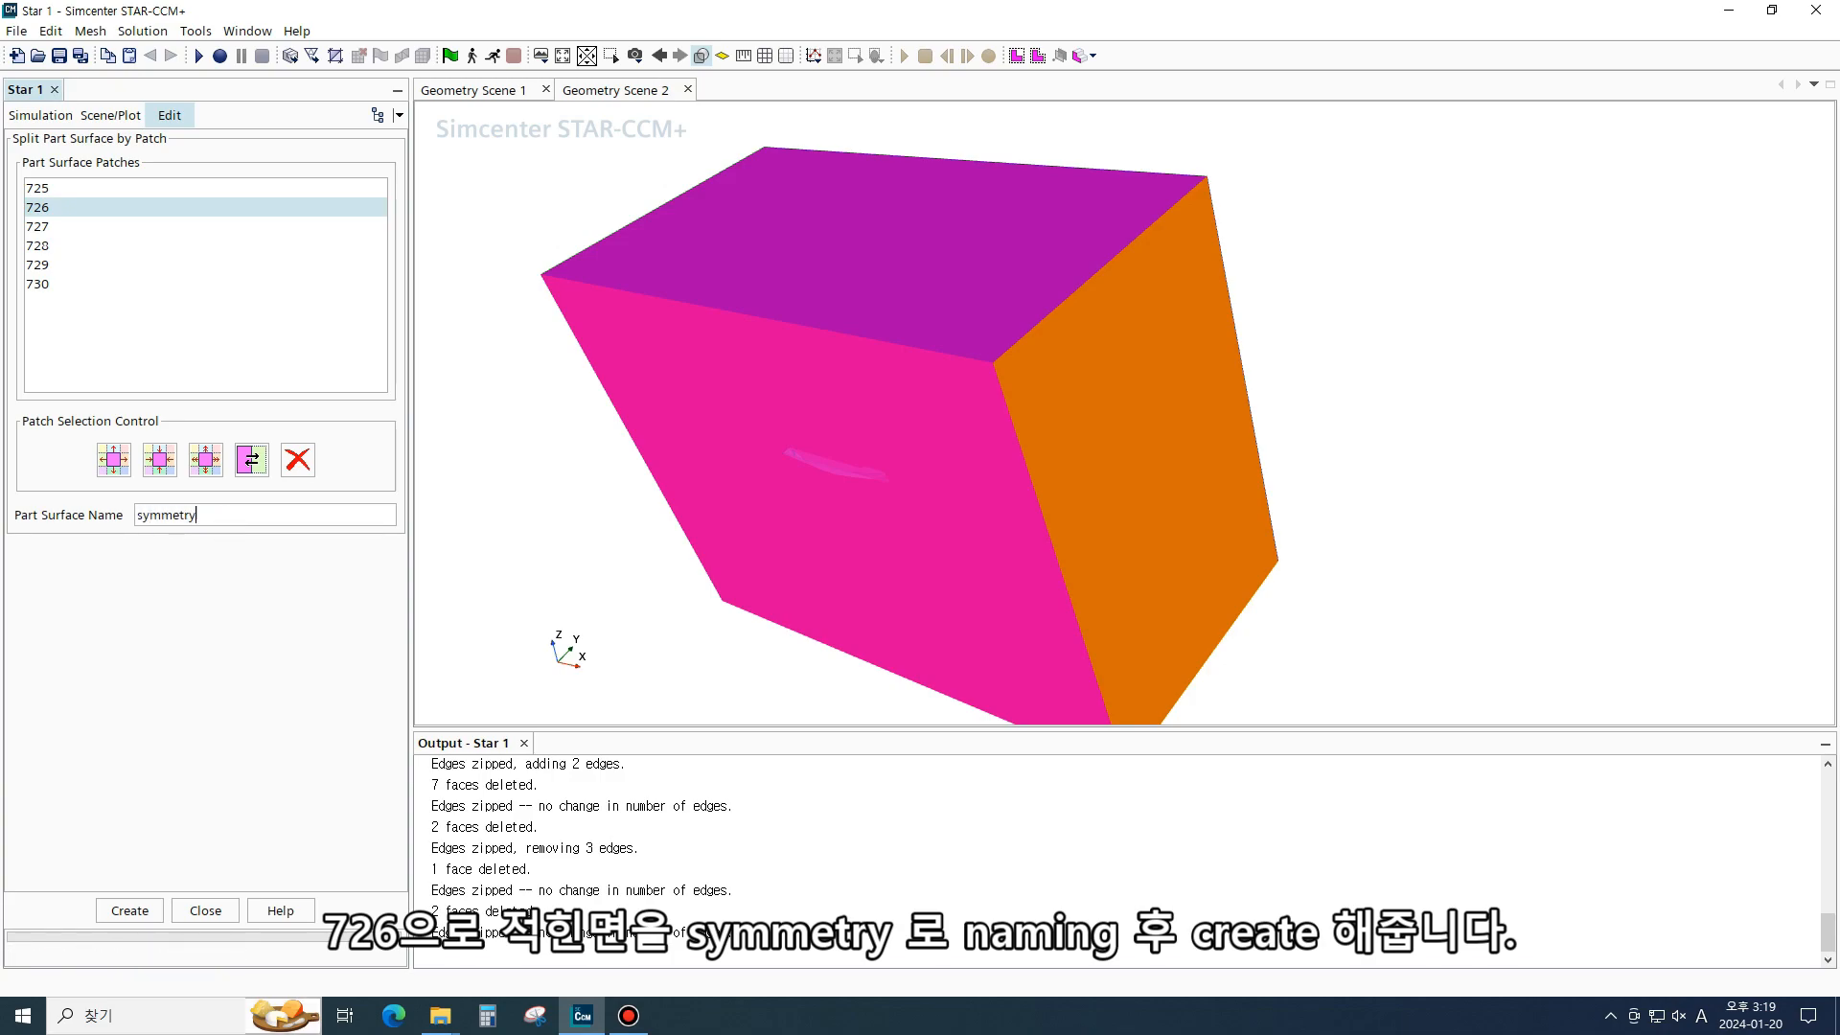
left_click(130, 910)
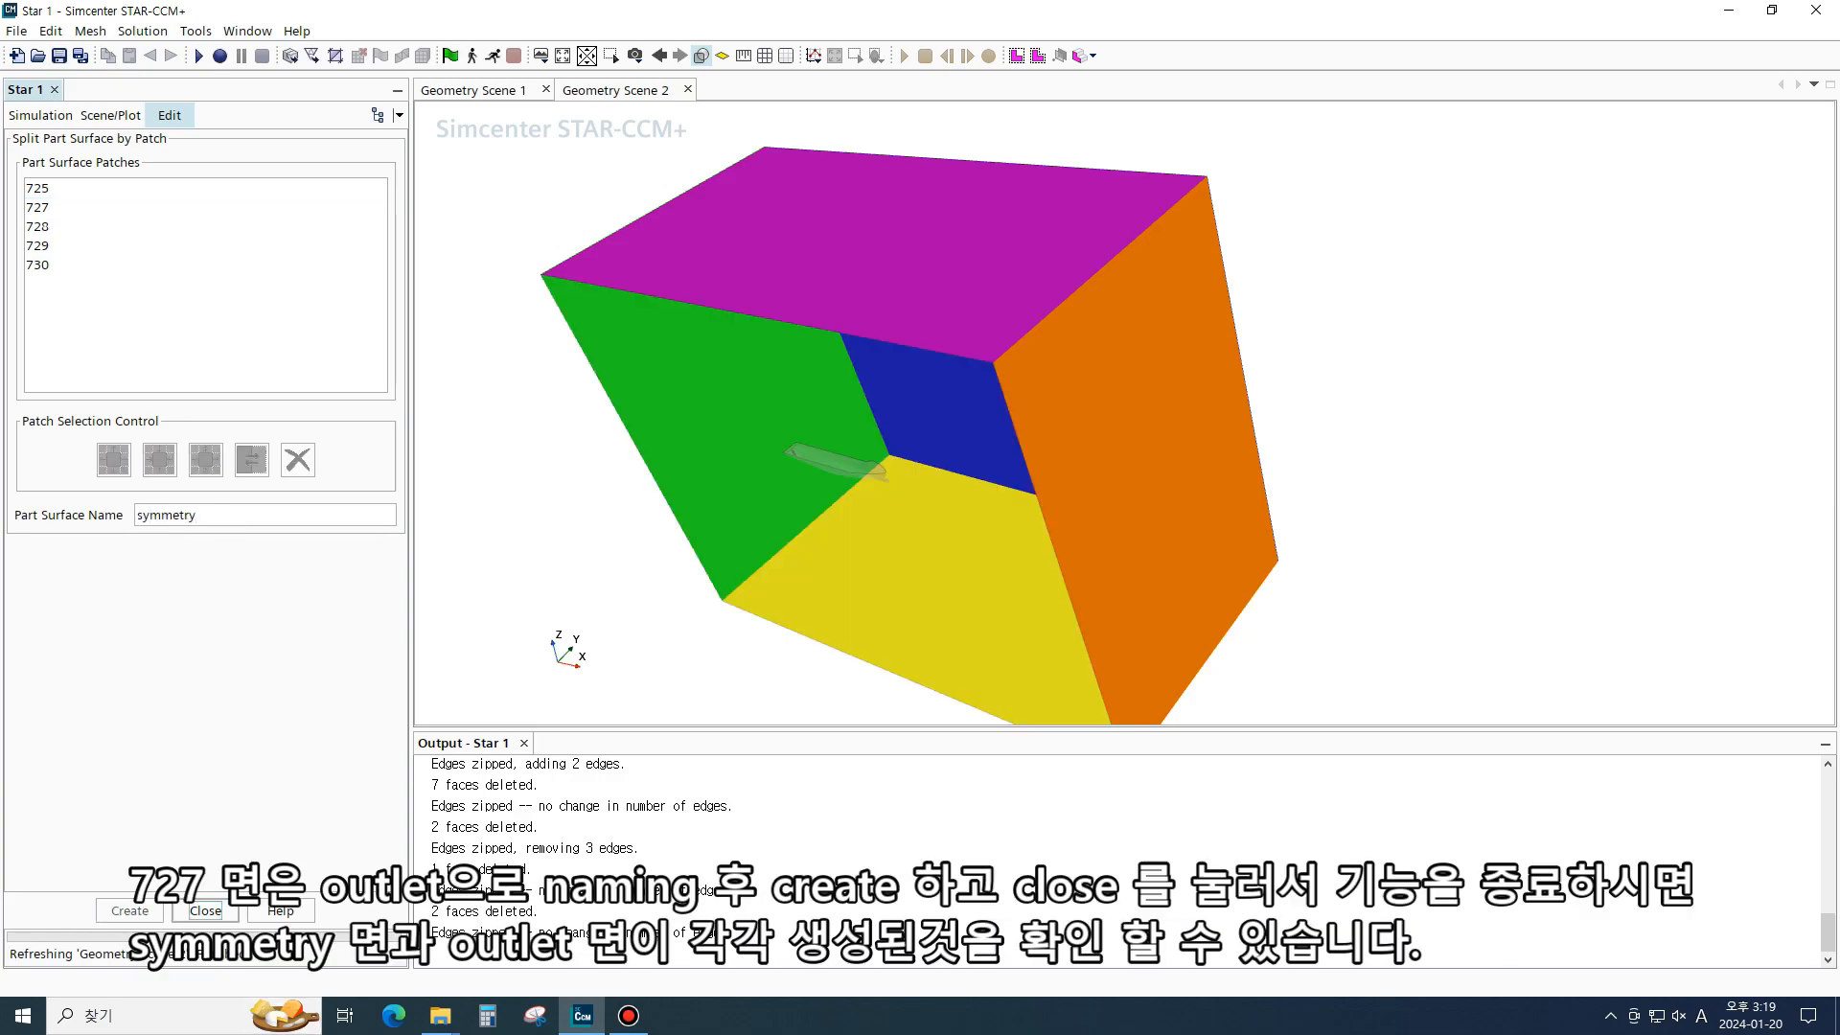
- Split patch 727 into a surface named outlet and close the split dialog
left_click_drag(862, 460, 920, 436)
left_click(752, 402)
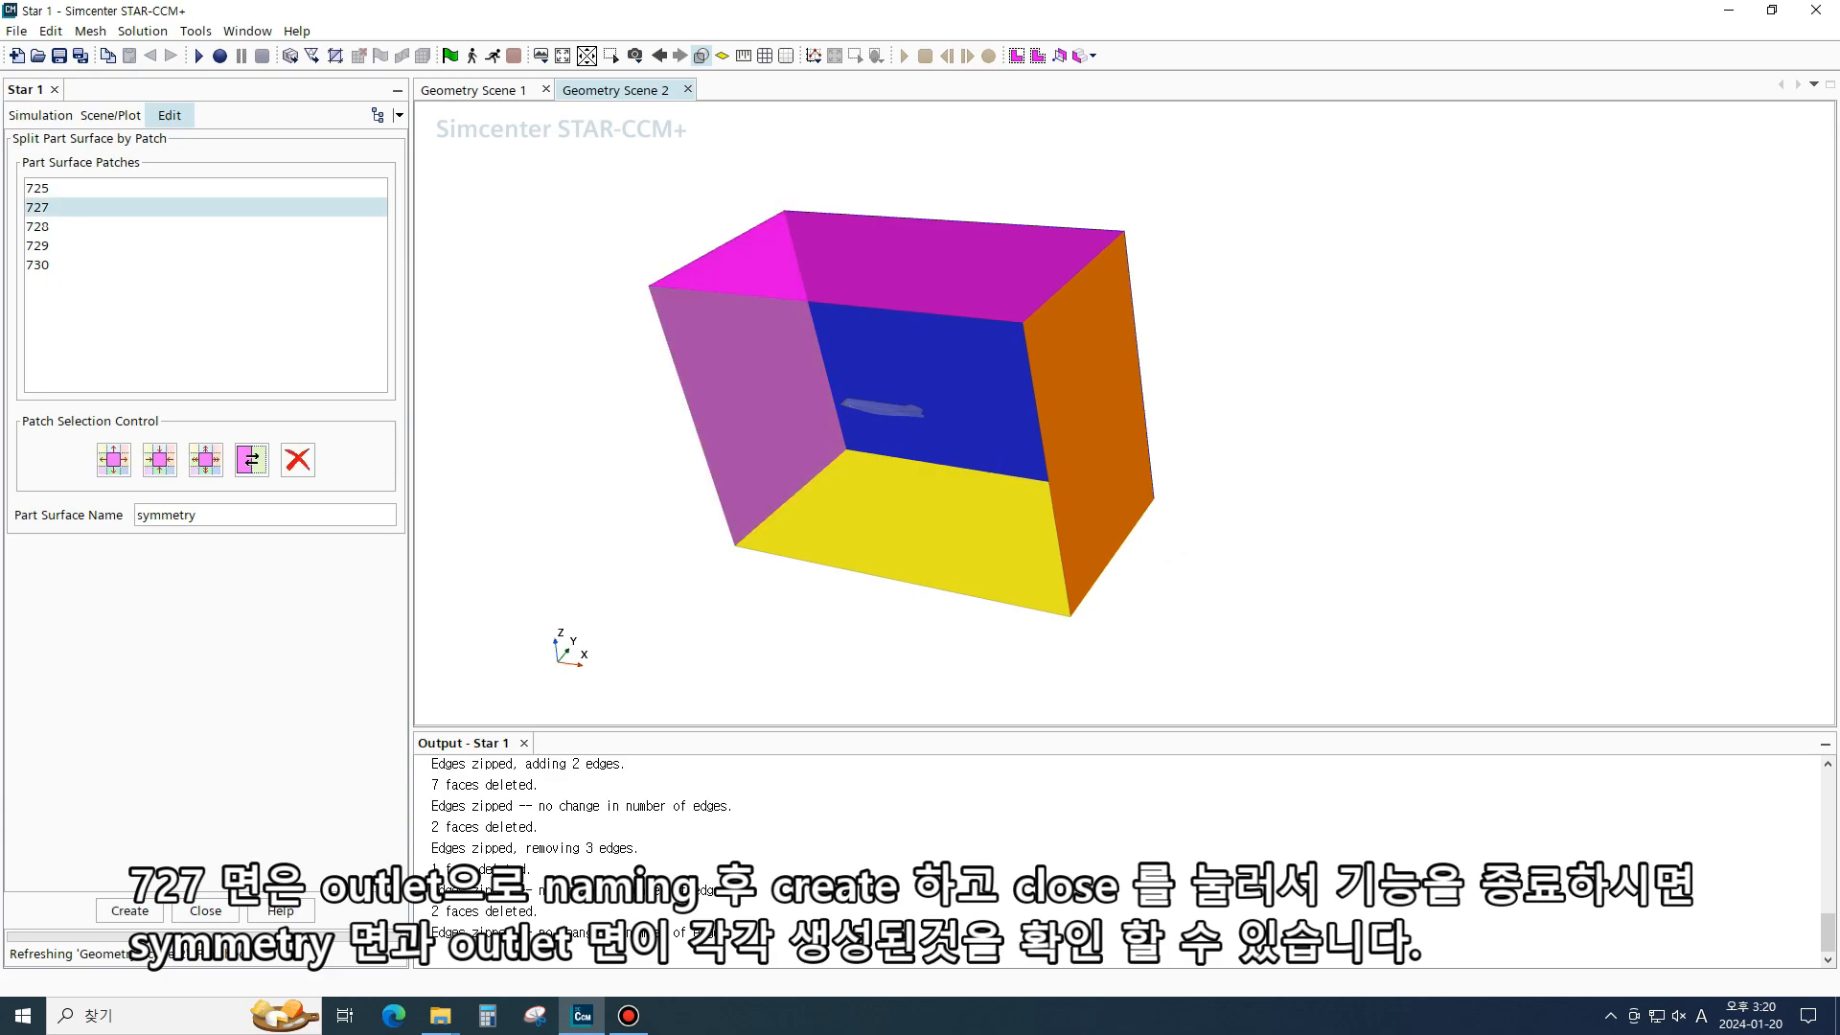
left_click(200, 516)
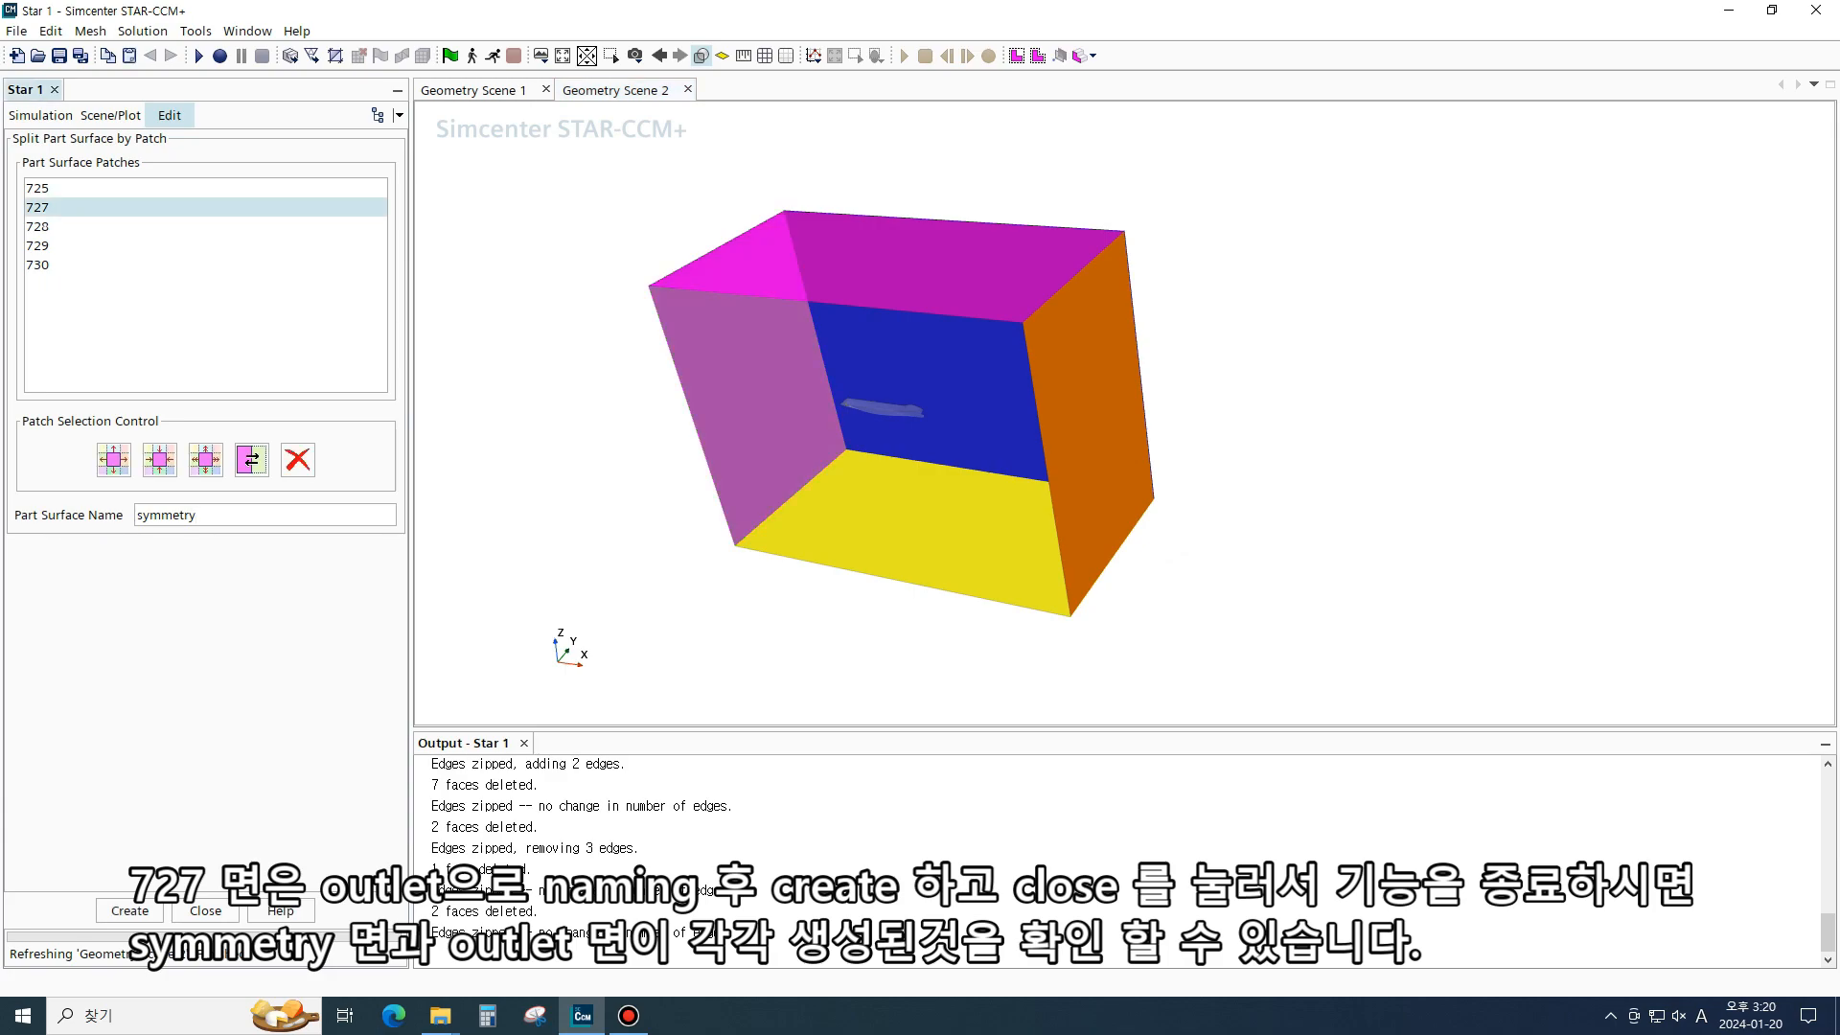
key("BackSpace")
key("BackSpace")
key("BackSpace")
key("BackSpace")
key("BackSpace")
key("BackSpace")
key("BackSpace")
key("BackSpace")
type("outlet")
left_click(129, 911)
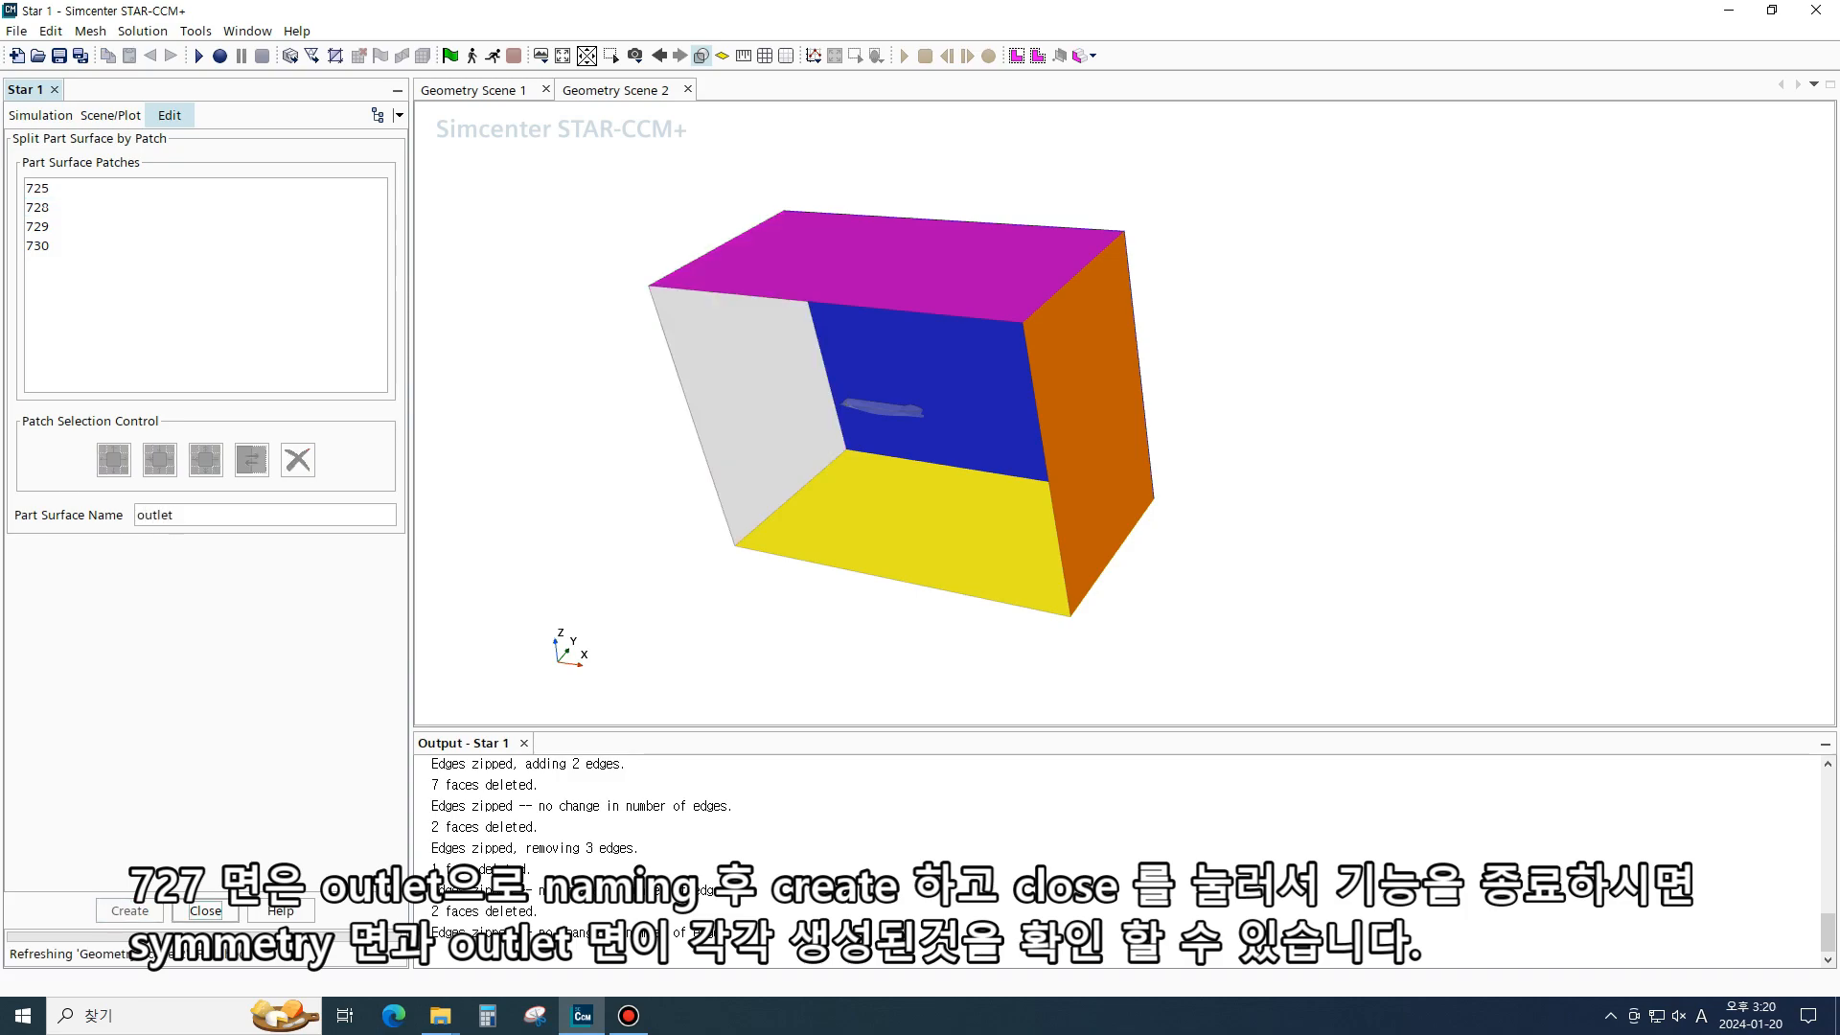
left_click(205, 911)
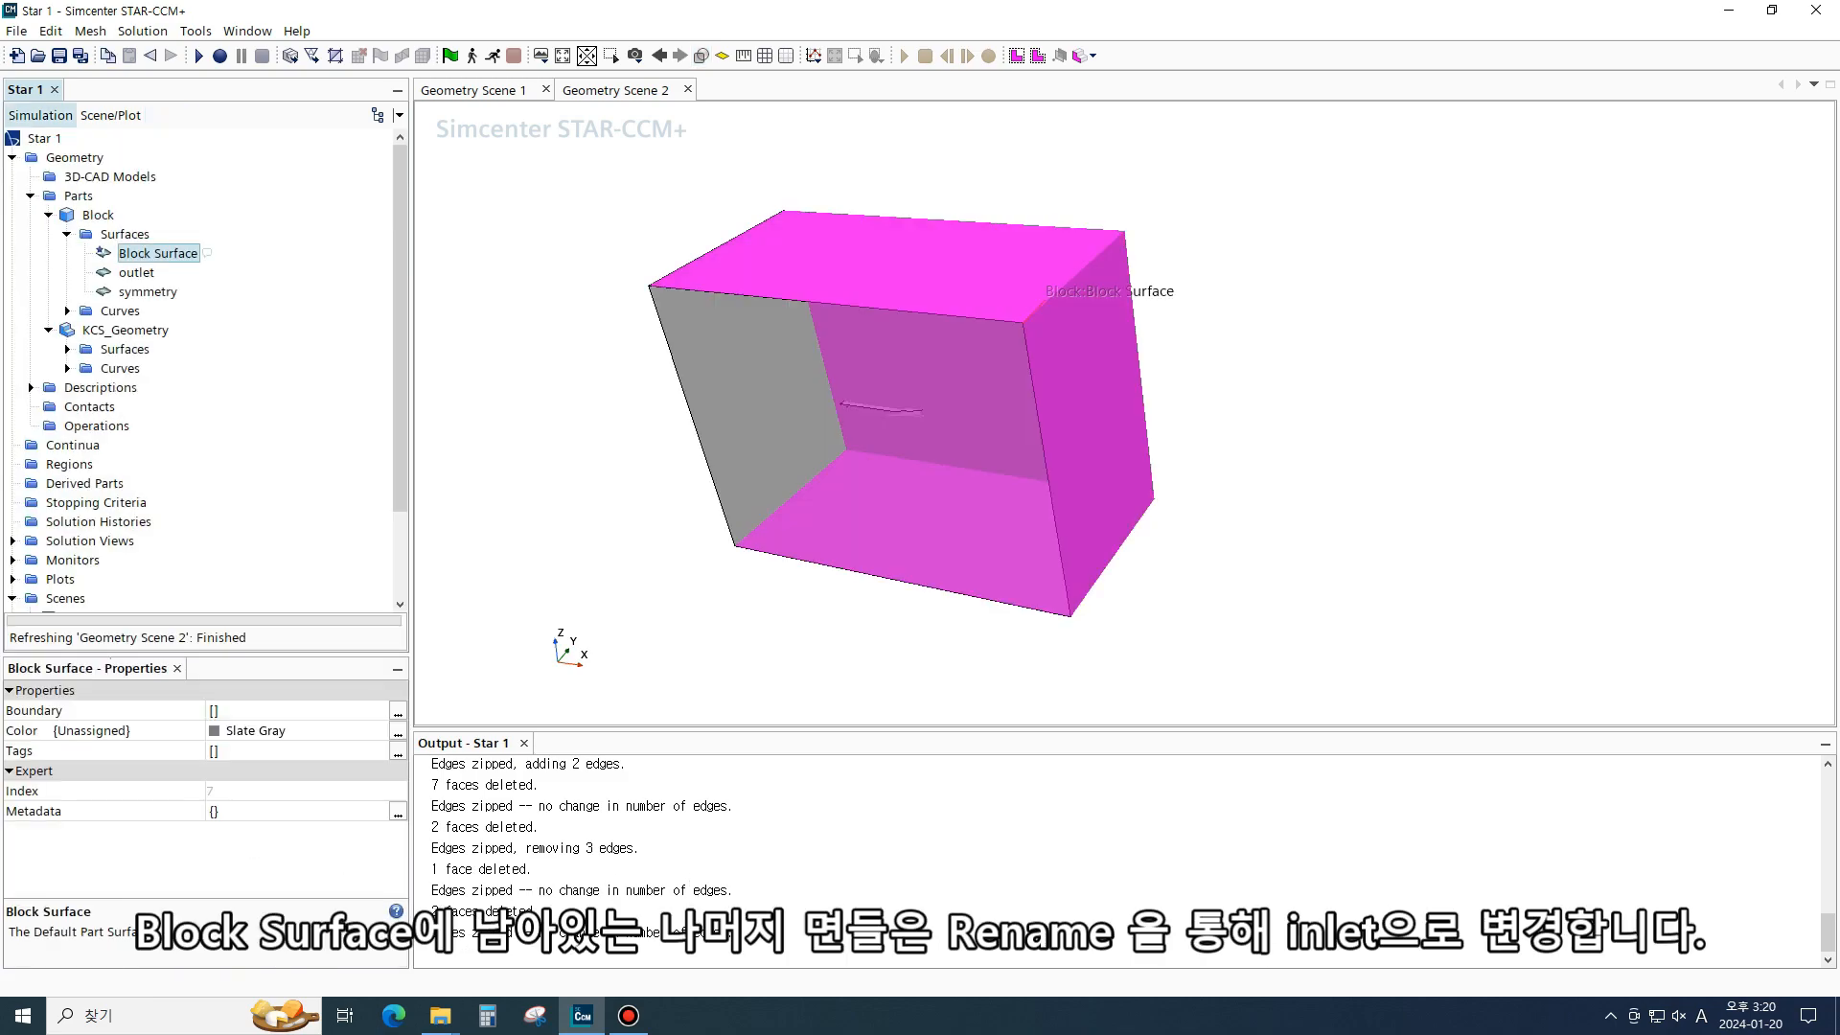
- Rename the block's remaining Block Surface to inlet
left_click(141, 291)
left_click(139, 273)
left_click(142, 254)
right_click(164, 253)
left_click(251, 762)
right_click(173, 253)
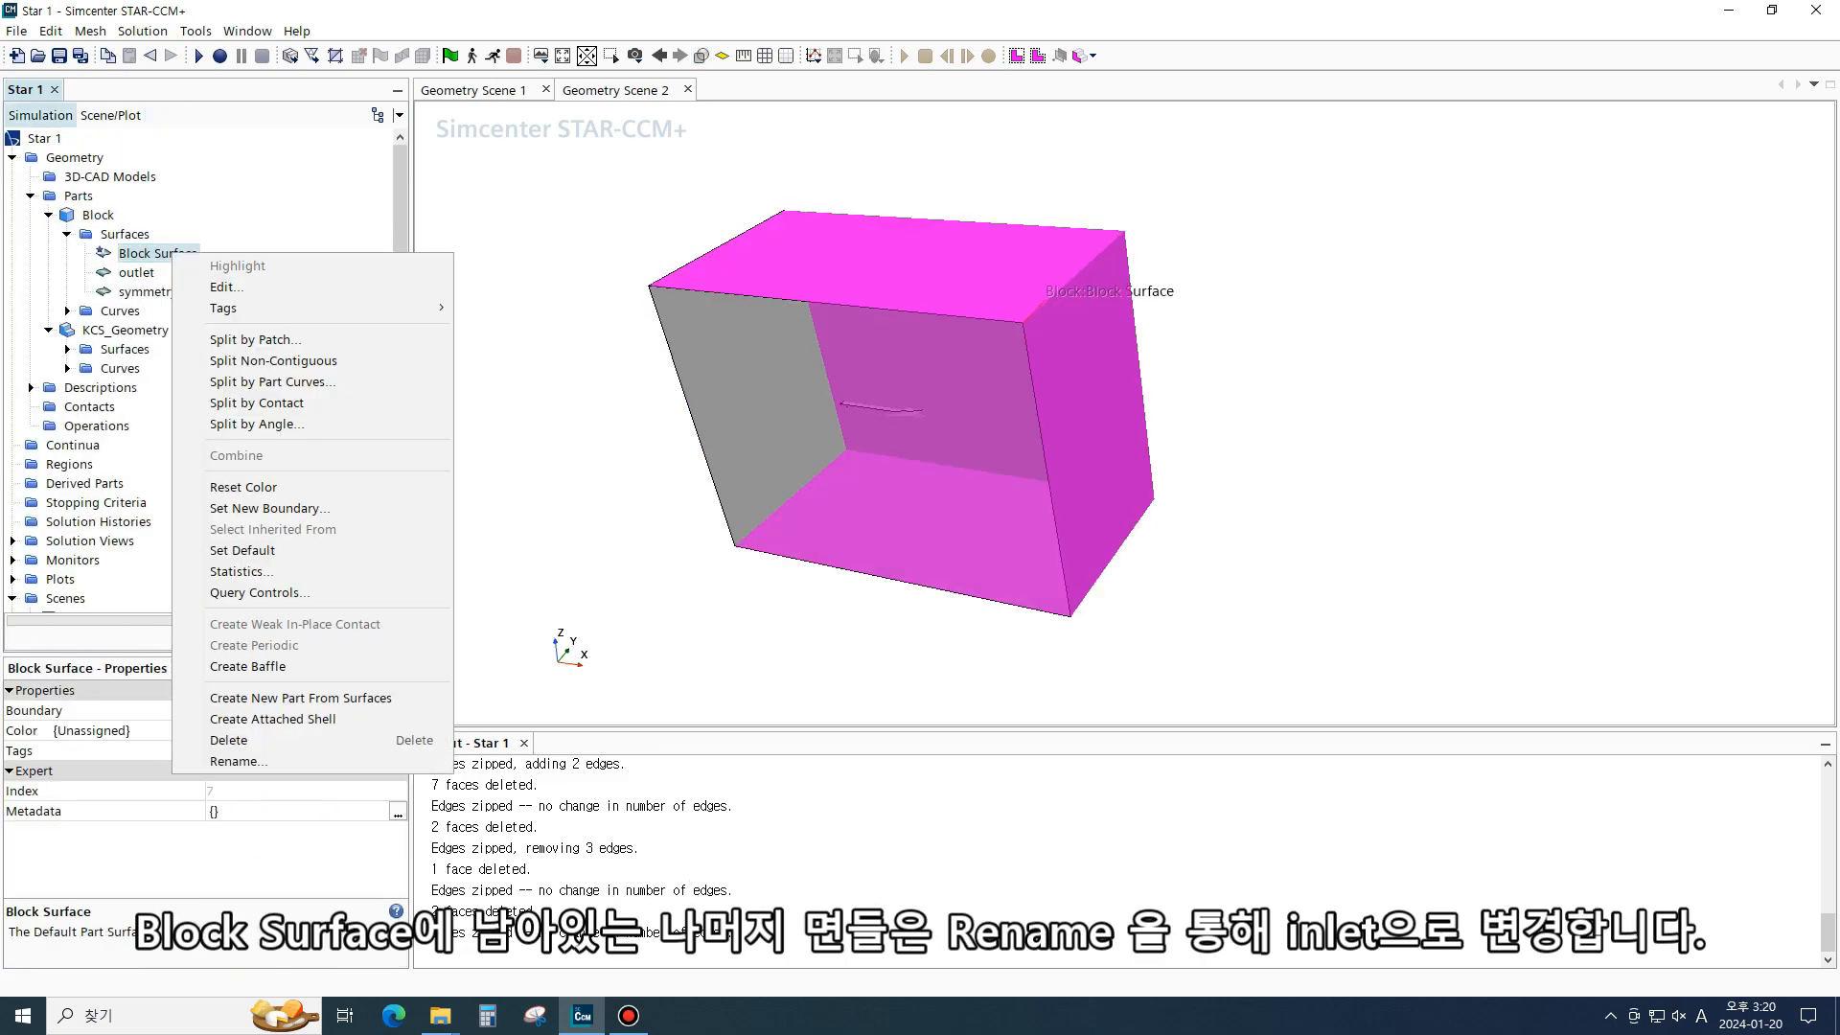
left_click(239, 761)
type("inlet")
key("Return")
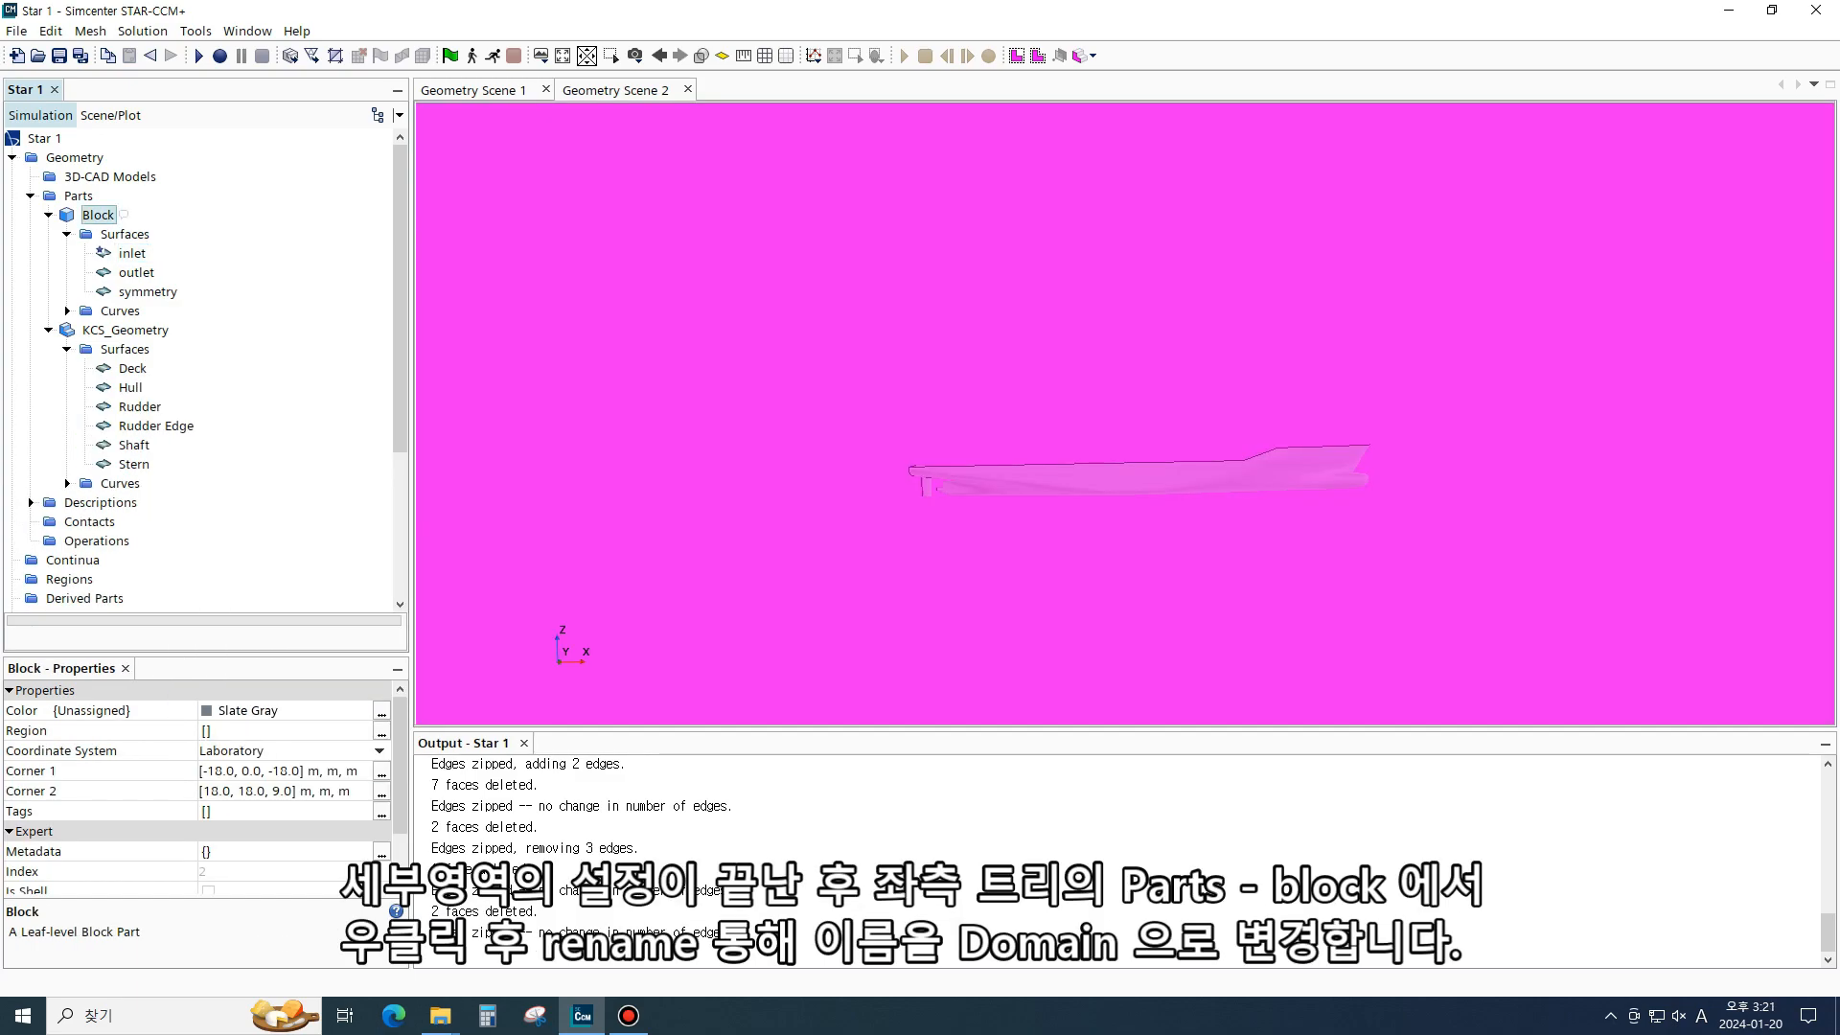
- Rename the Block part to Domain
right_click(82, 207)
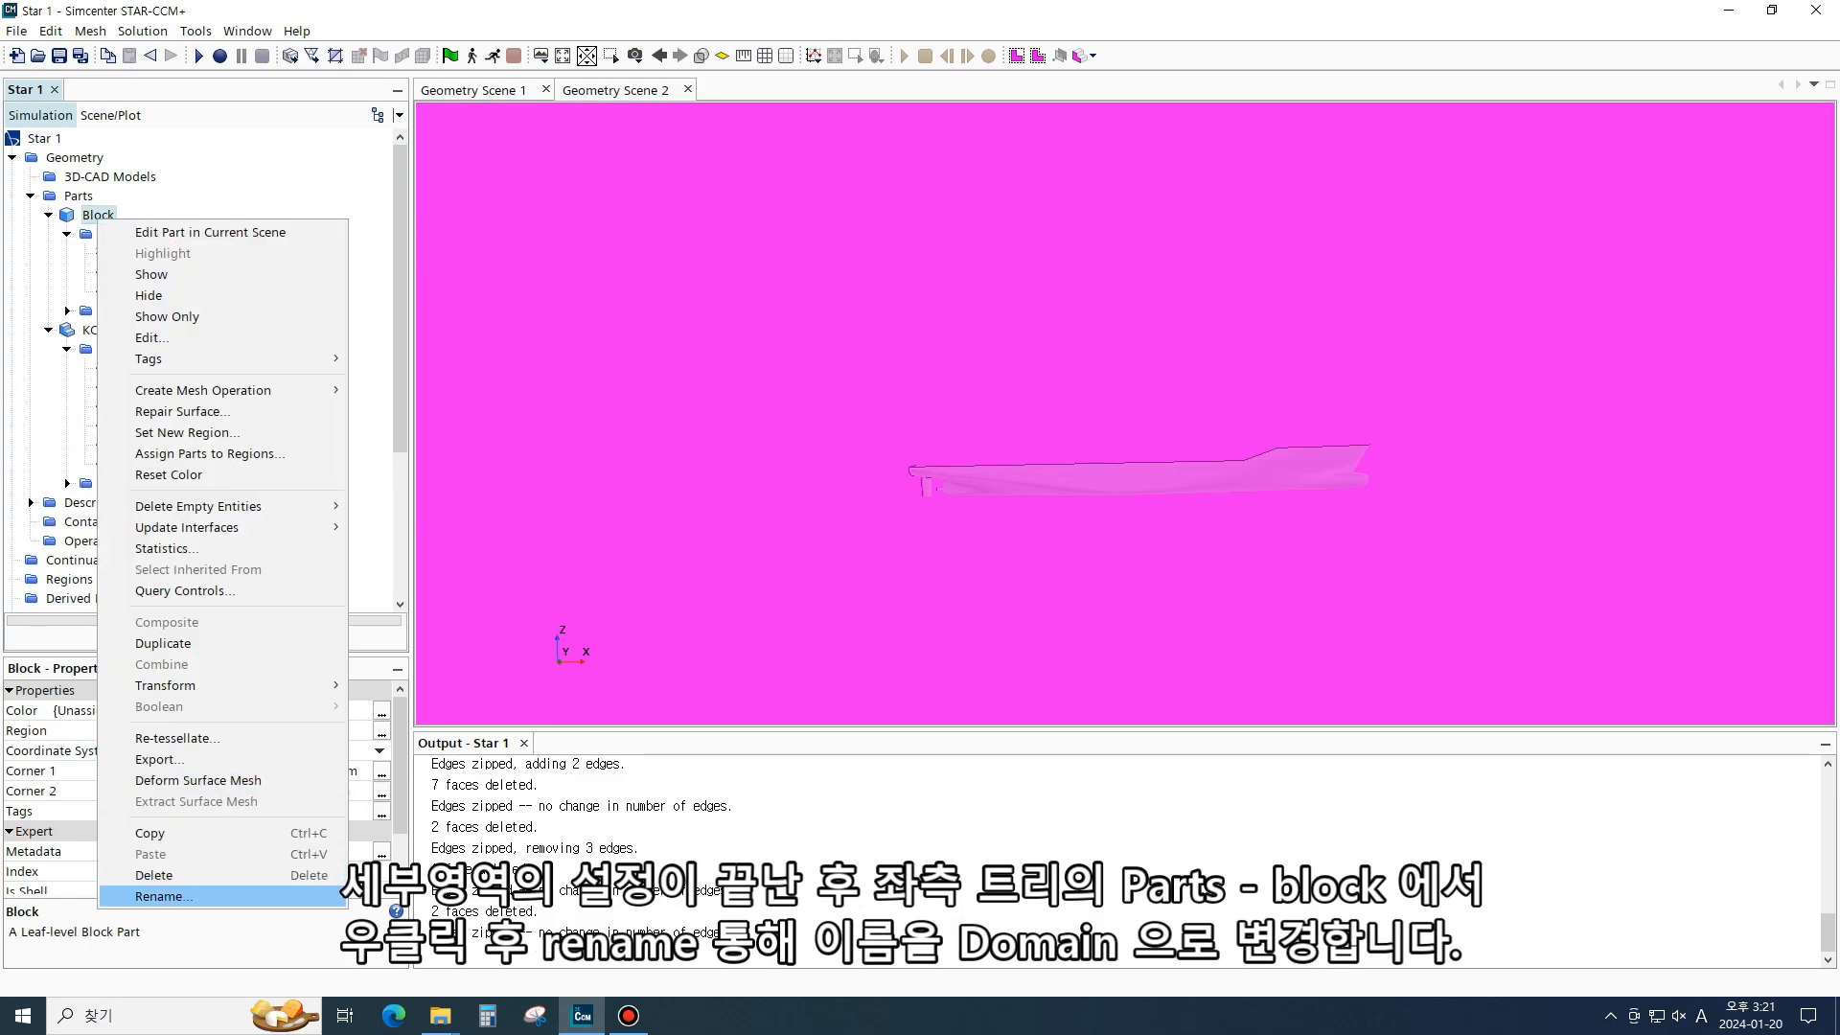
left_click(230, 897)
type("Domain")
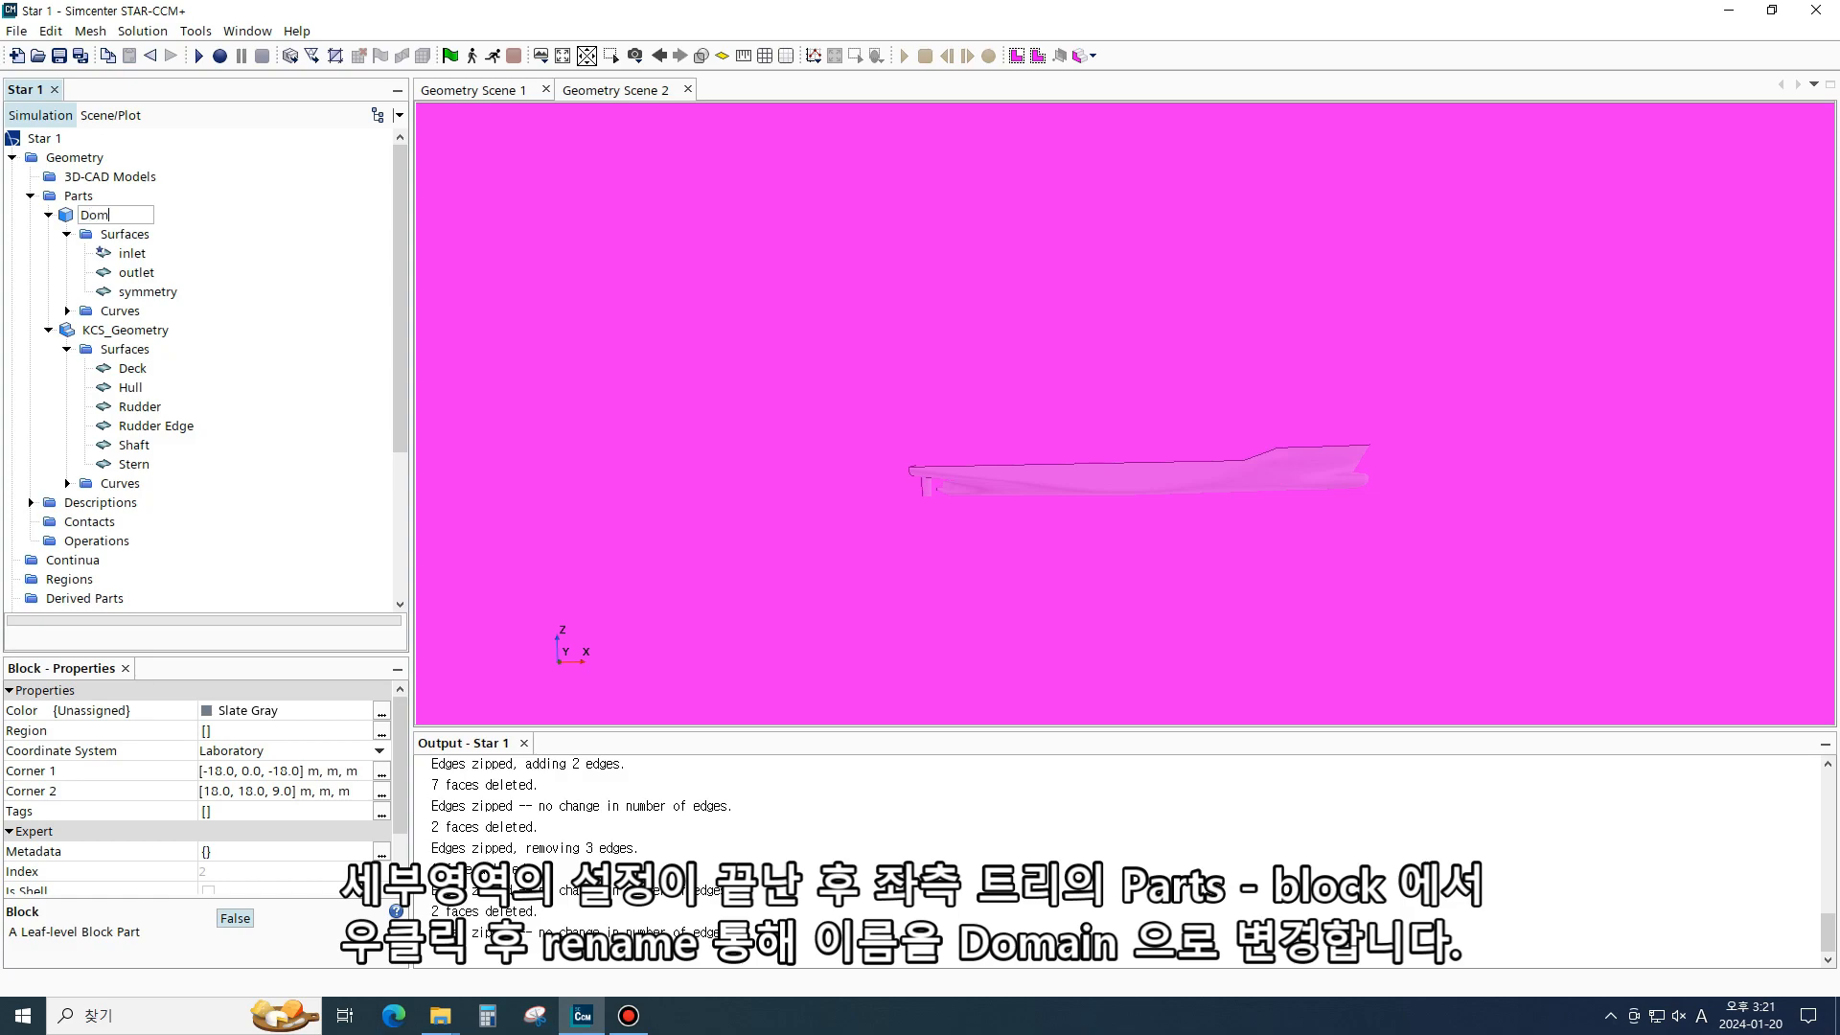
key("BackSpace")
key("BackSpace")
key("BackSpace")
type("ain")
key("Return")
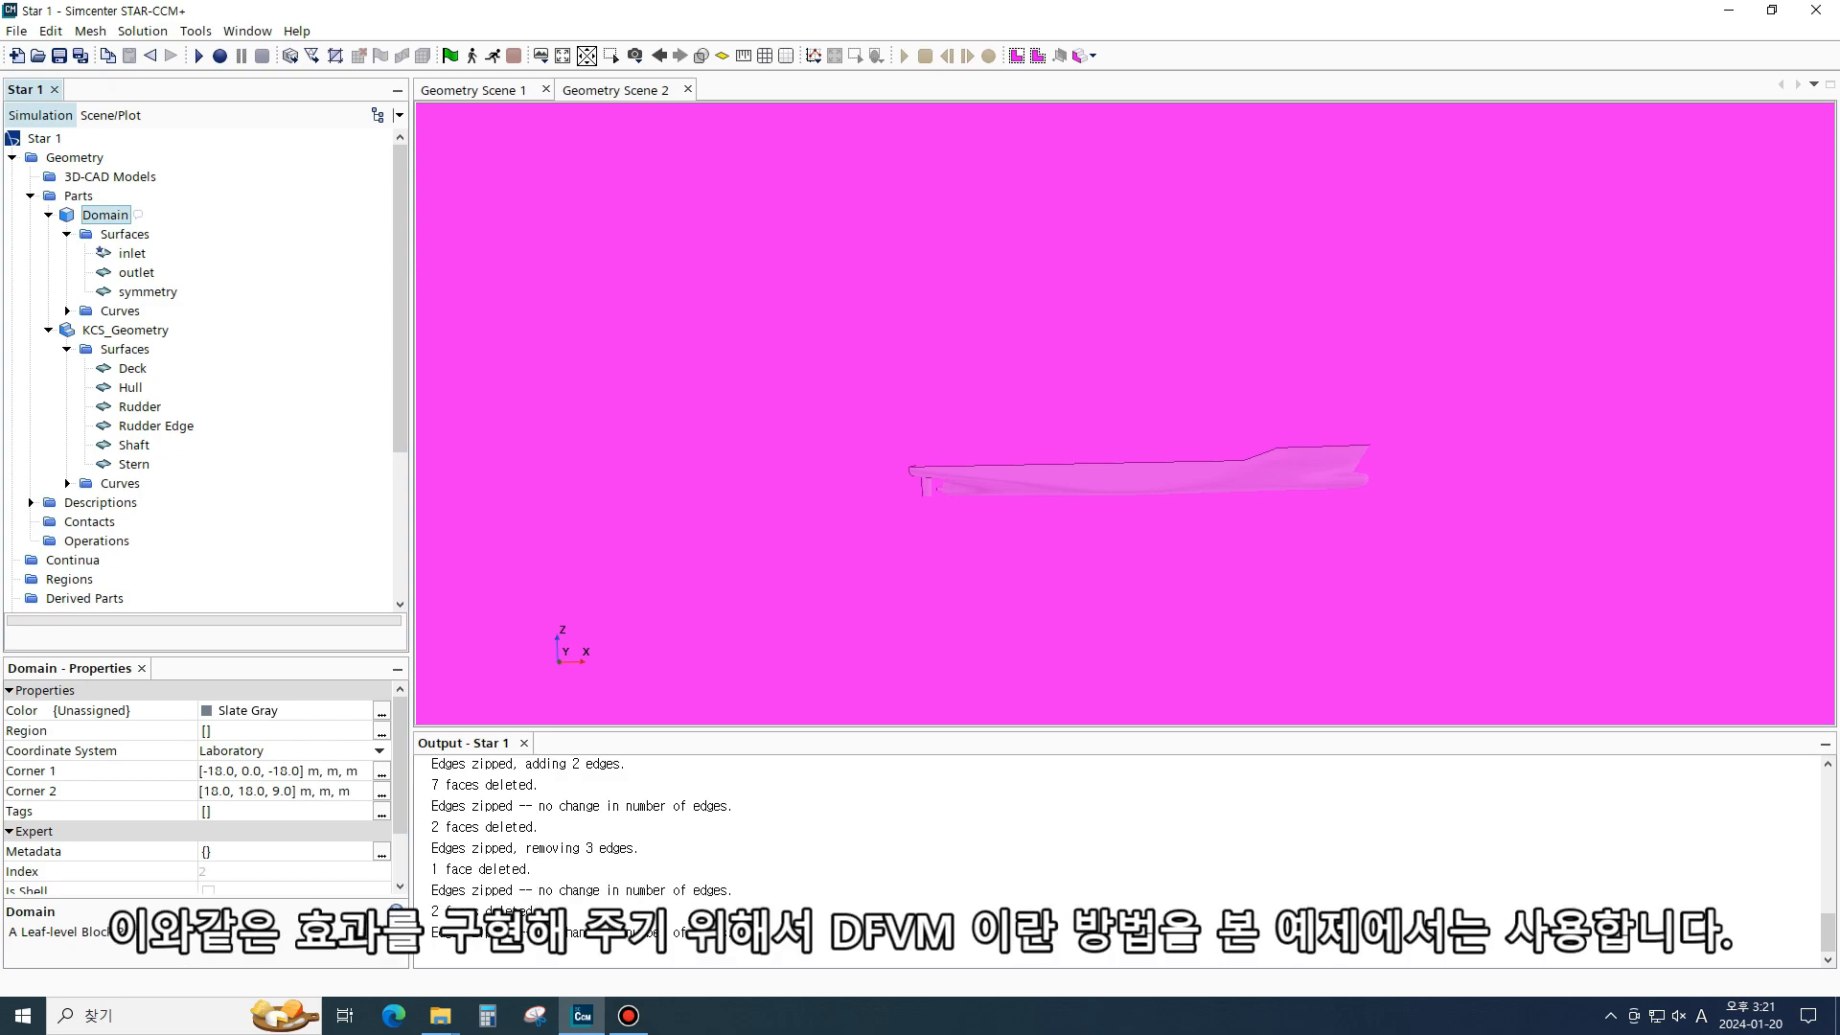
- Create a Block shape part tightly around the hull with corners at (-0.8, 0, -0.5) m and (8.0, 1, 0.8) m
left_click(96, 195)
left_click(105, 215)
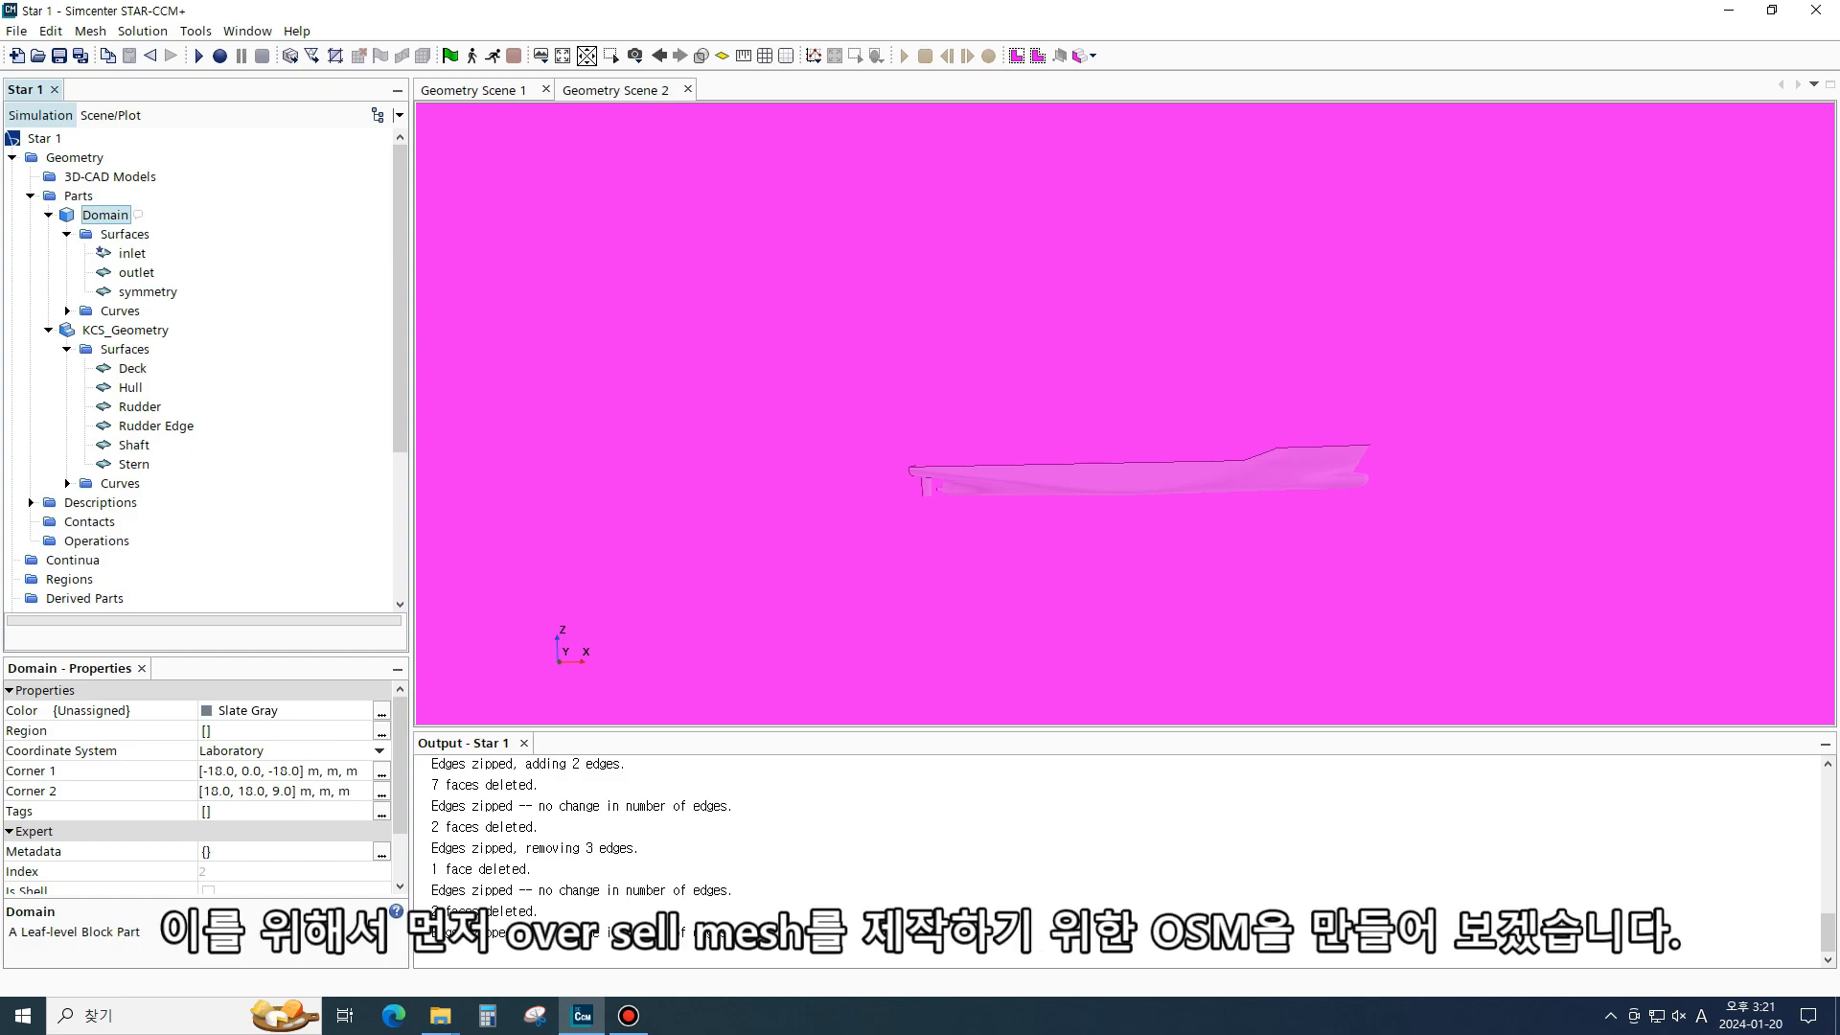
left_click(78, 195)
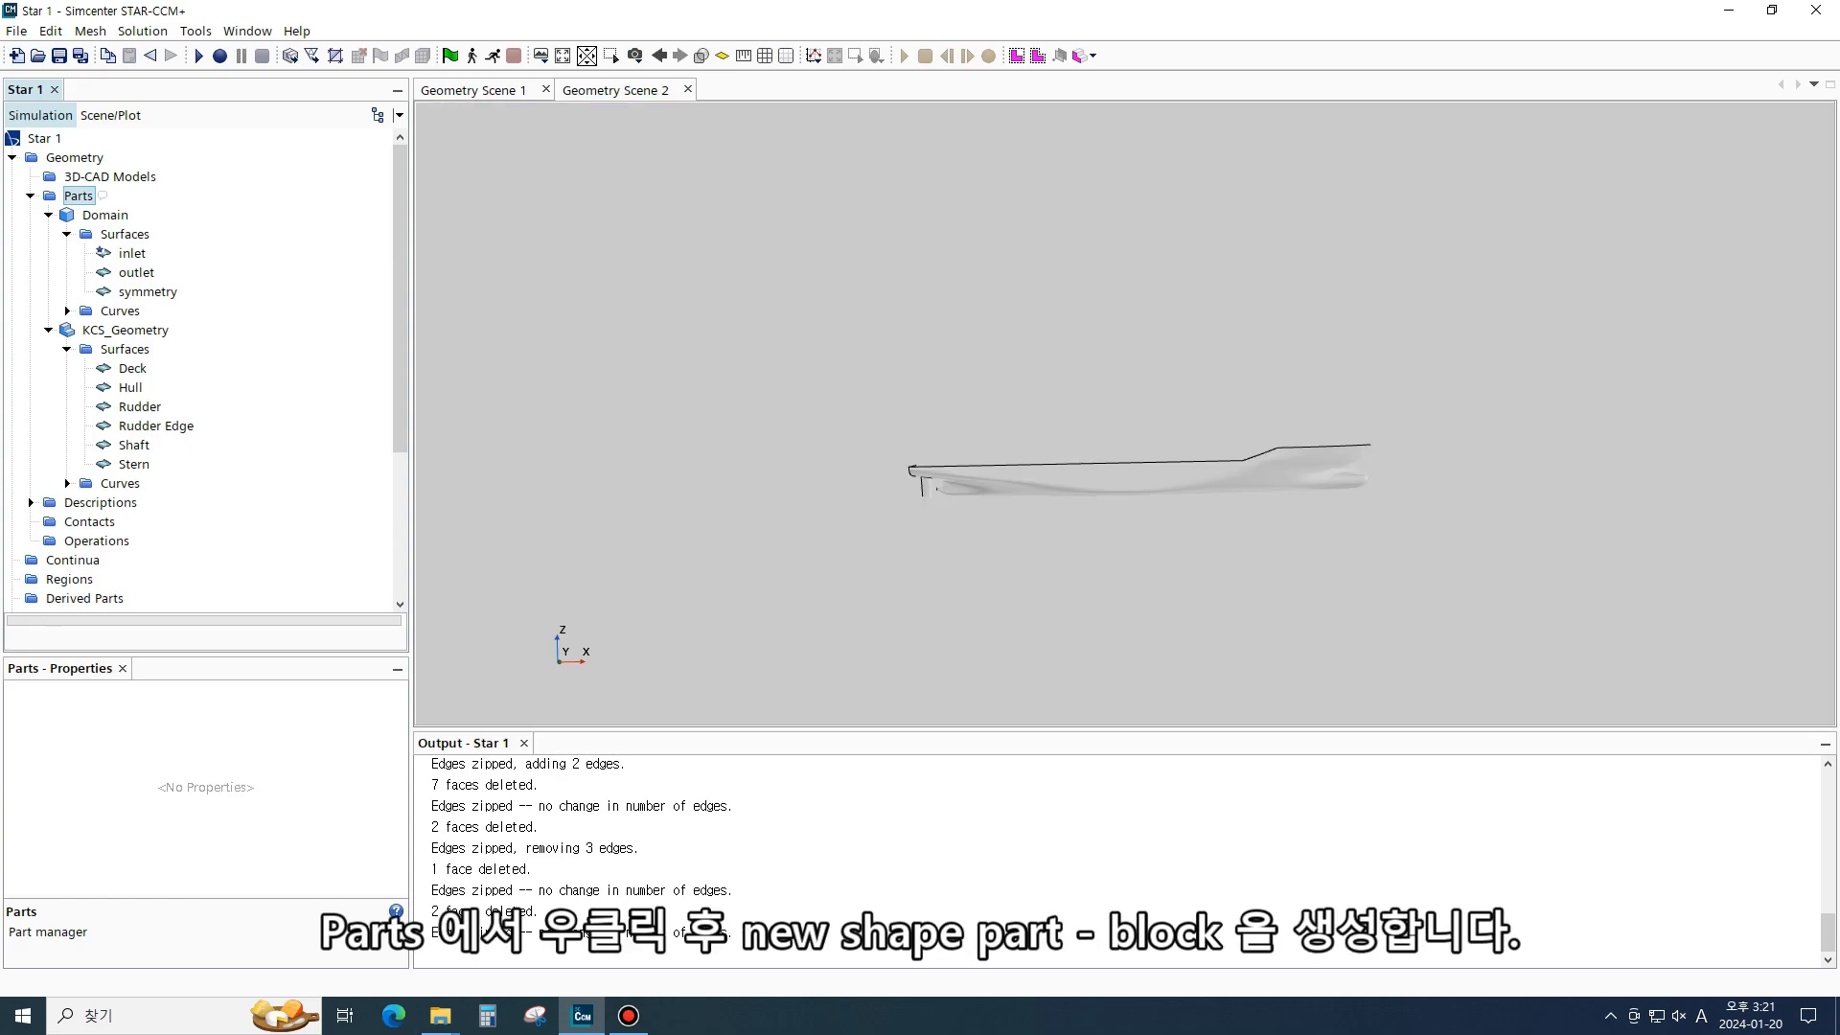
right_click(69, 198)
mouse_move(172, 287)
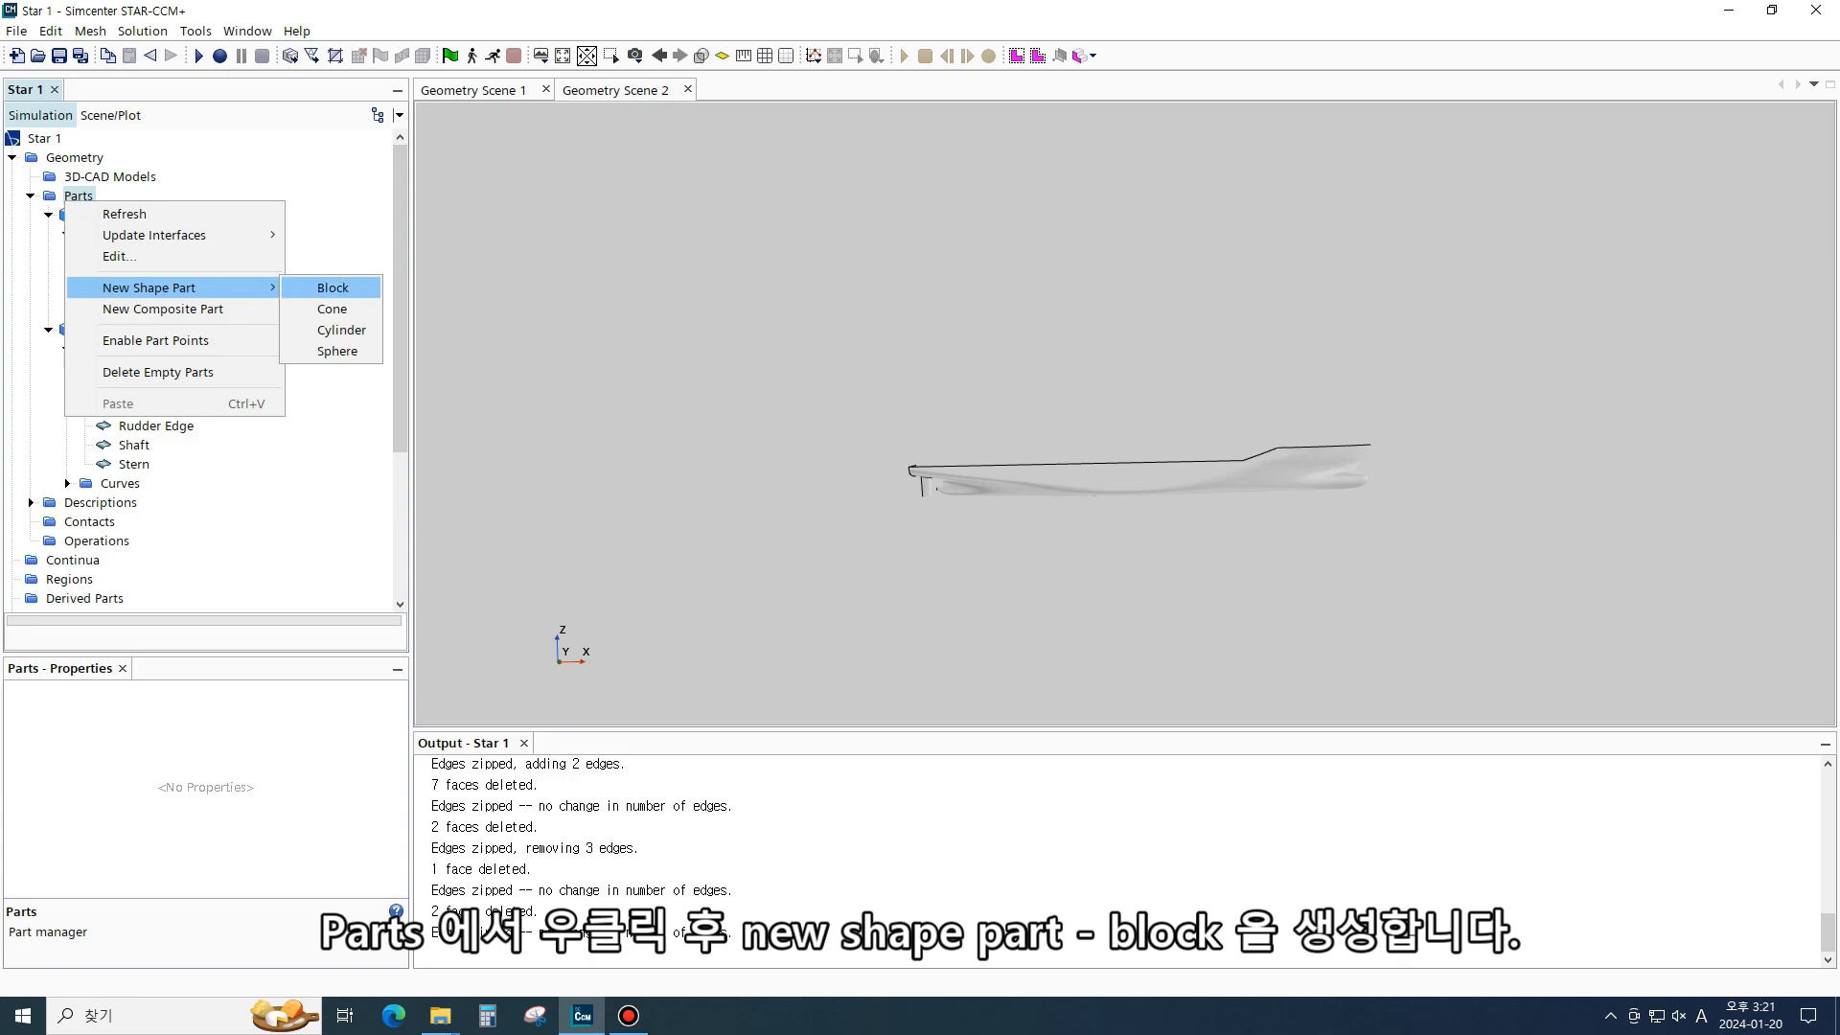
left_click(333, 288)
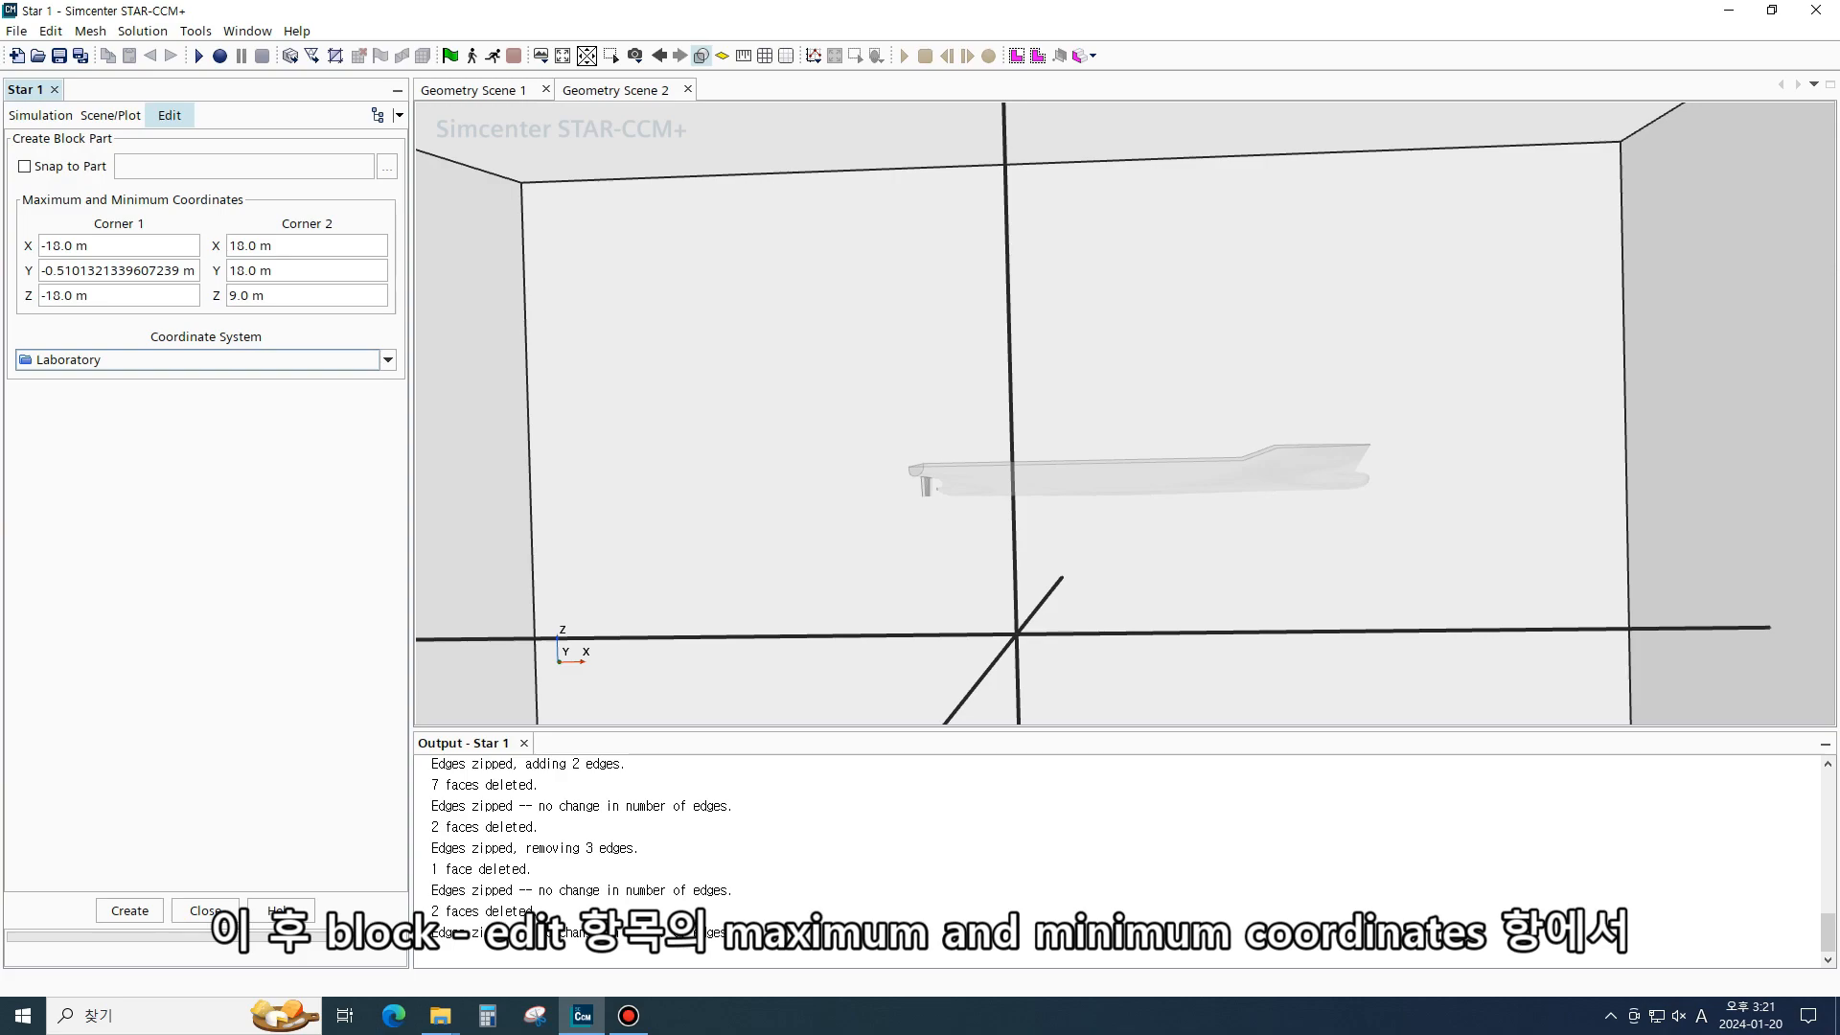
left_click(118, 245)
type("-0.8")
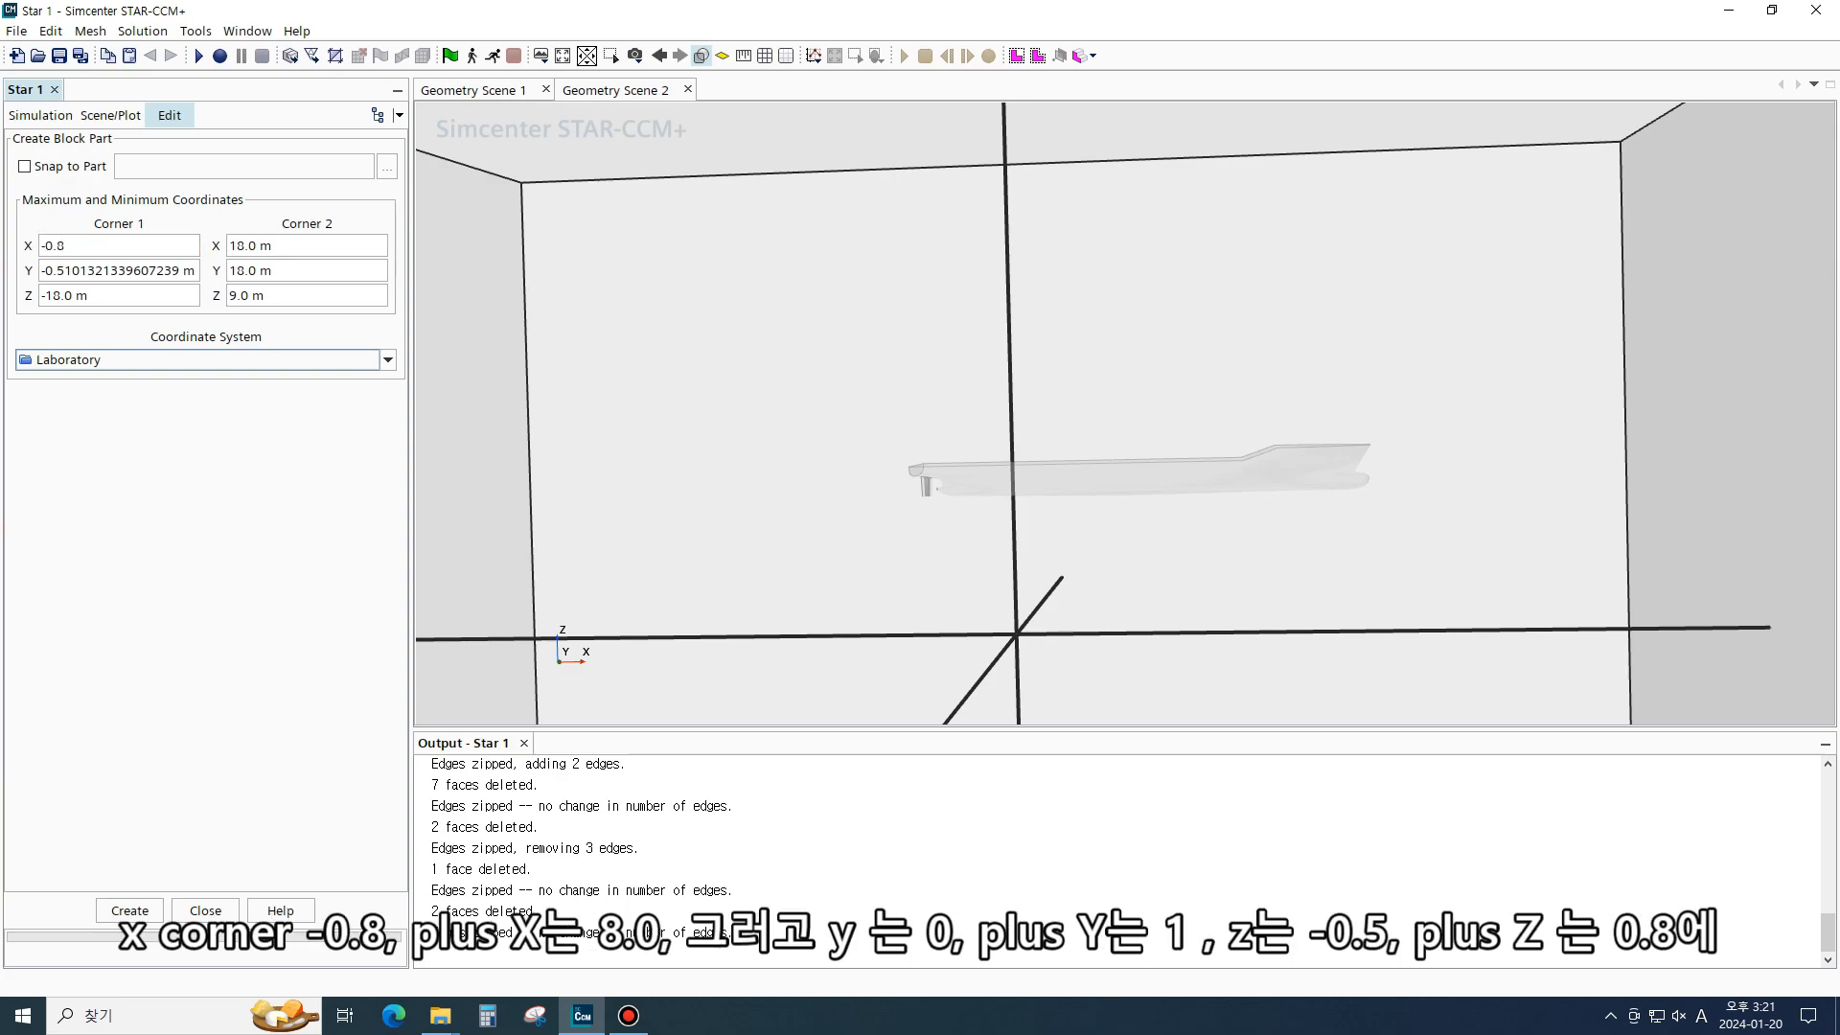
key("Tab")
key("ctrl+a")
type("8.0")
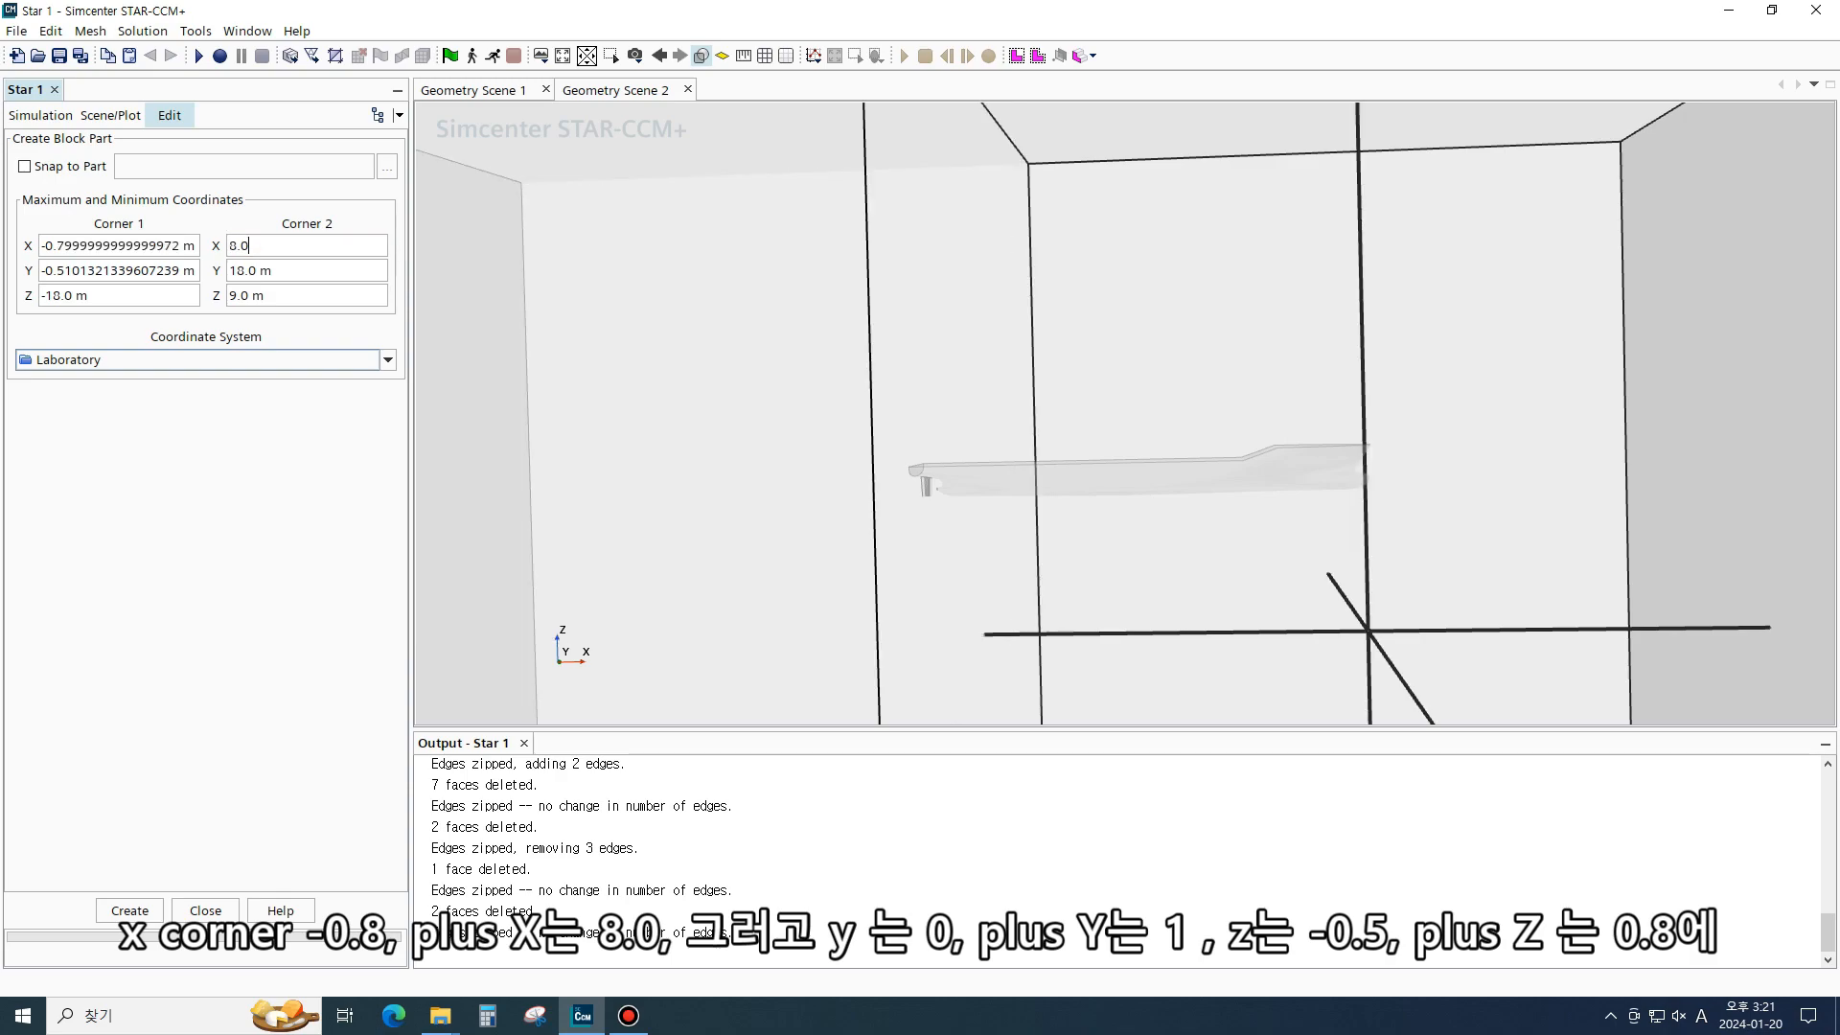
key("ctrl+a")
type("0")
key("Tab")
key("ctrl+a")
type("1")
key("Tab")
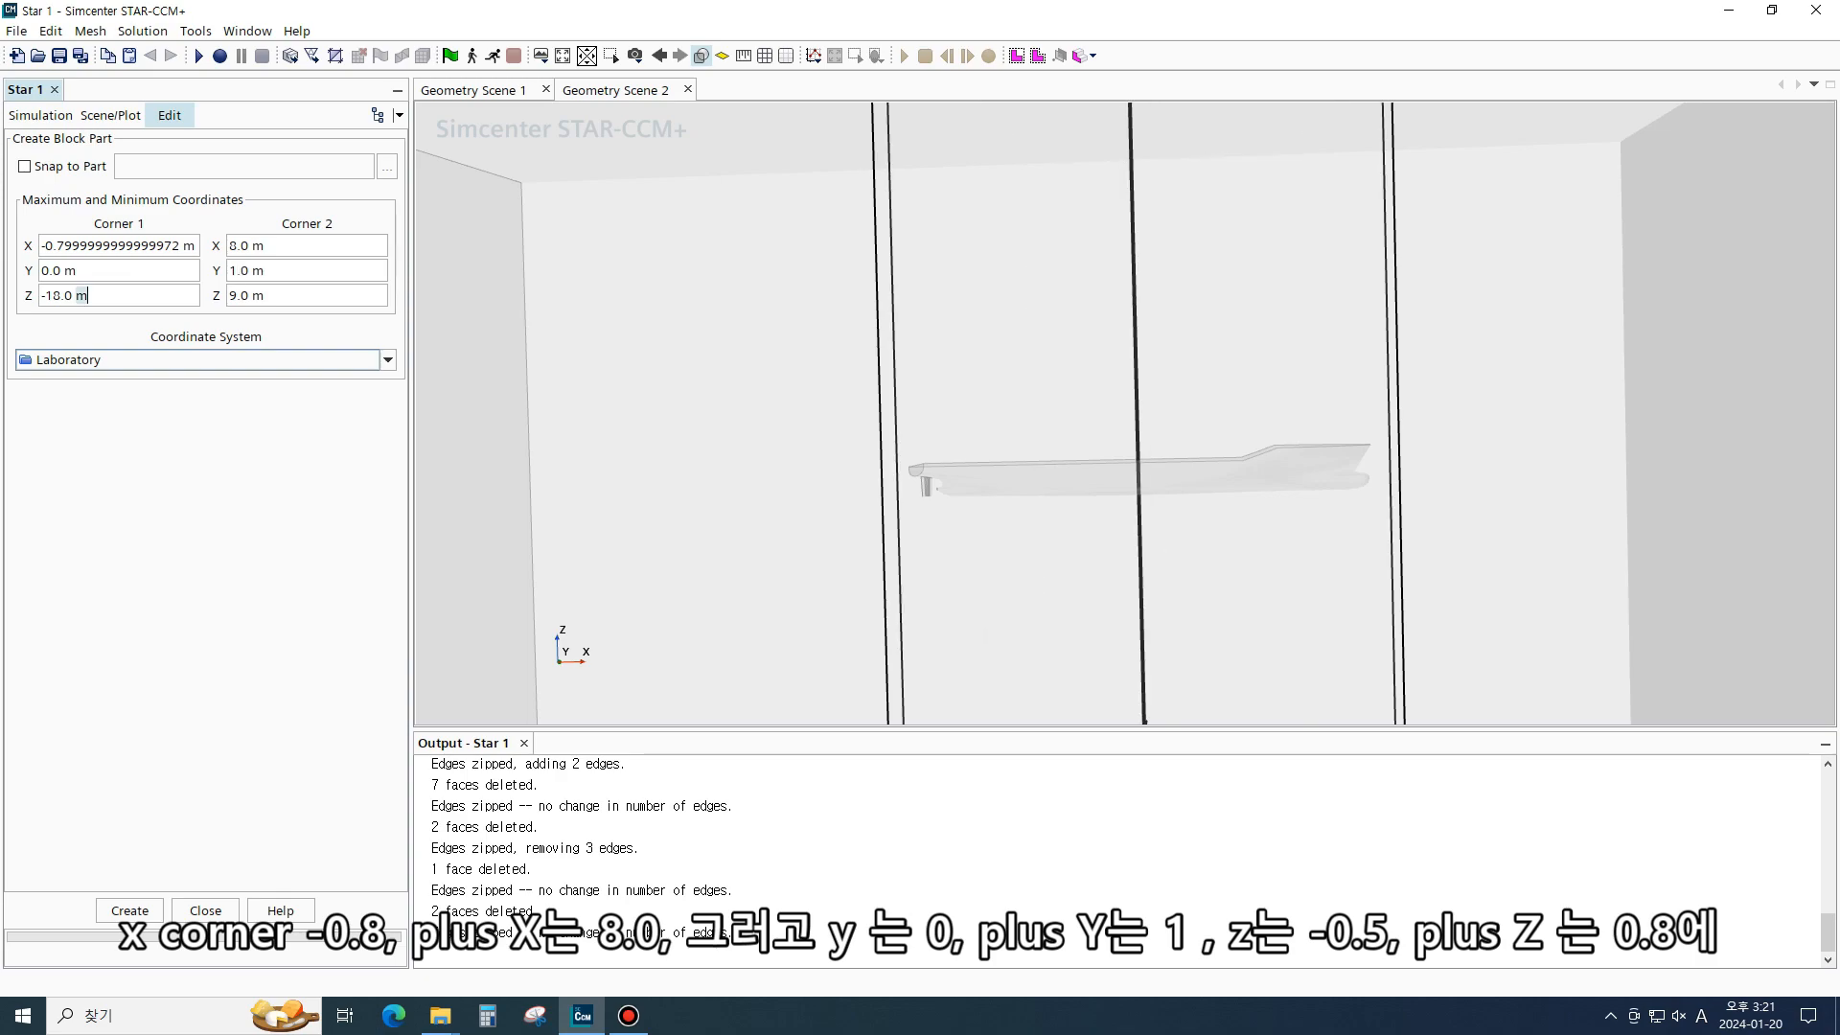
key("ctrl+a")
type("-0.5")
key("Tab")
key("ctrl+a")
type("0.8")
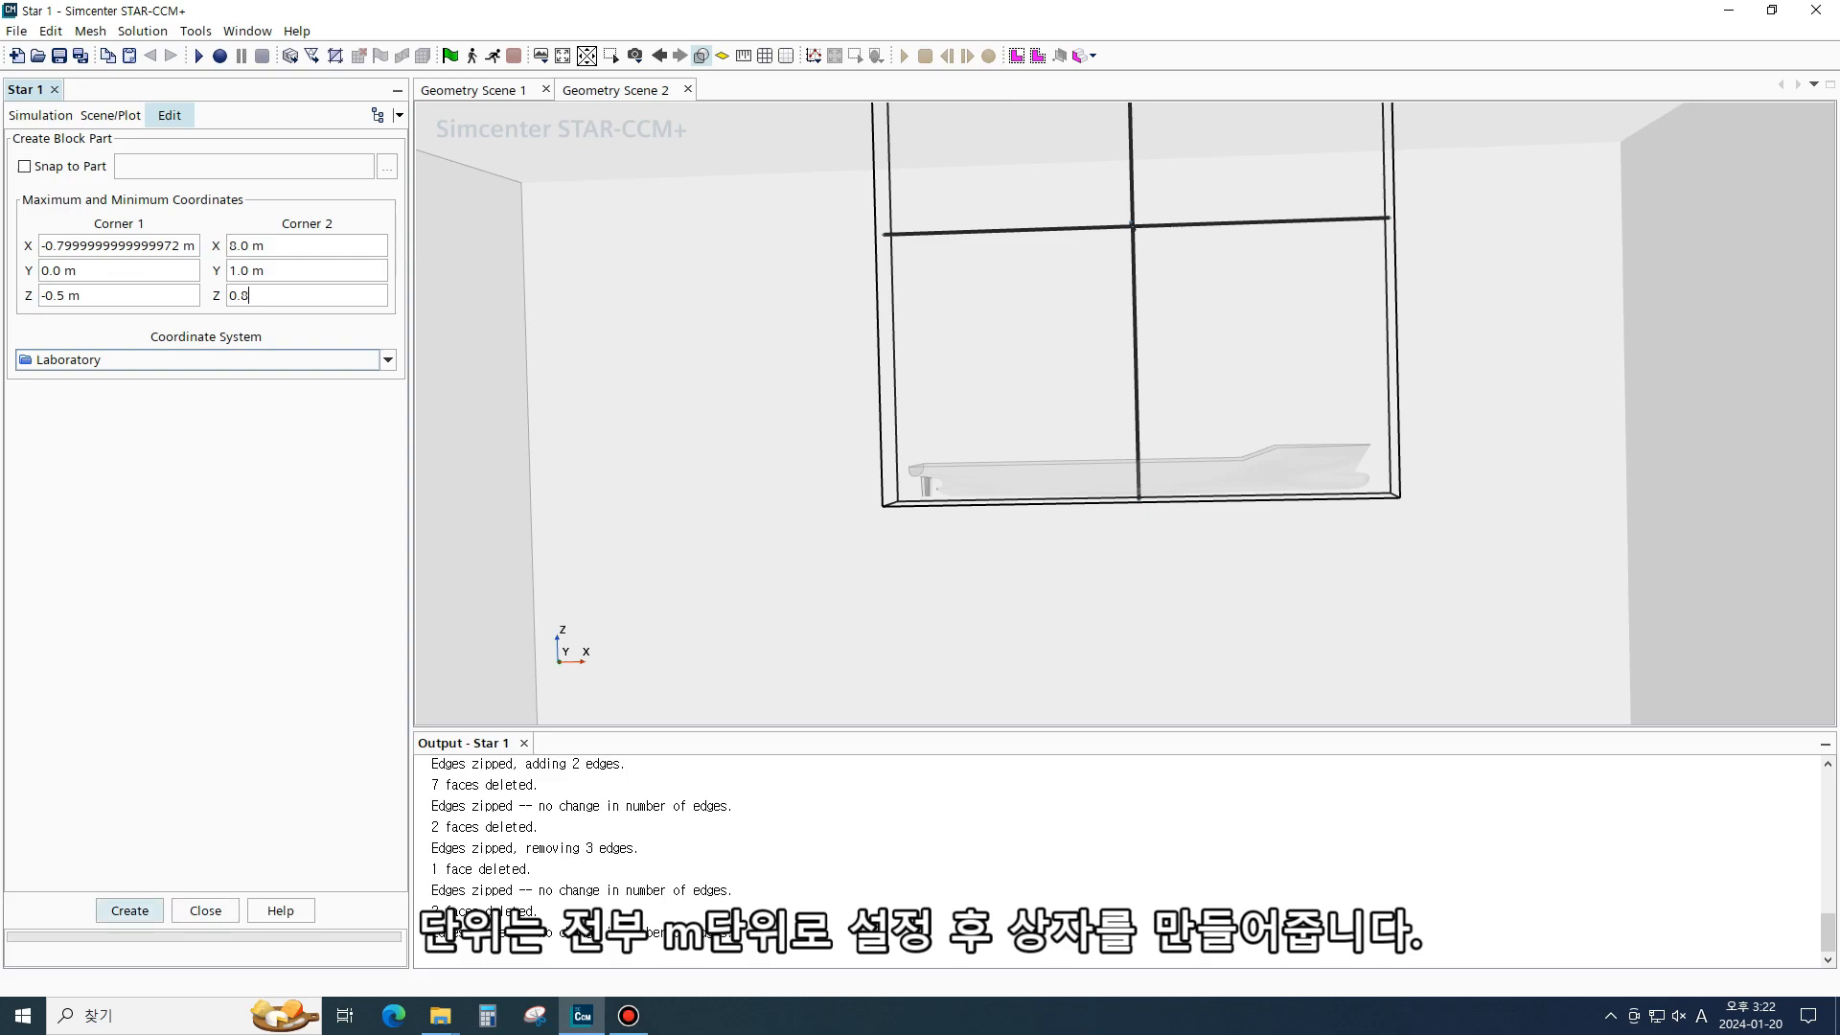
left_click(130, 910)
left_click(205, 910)
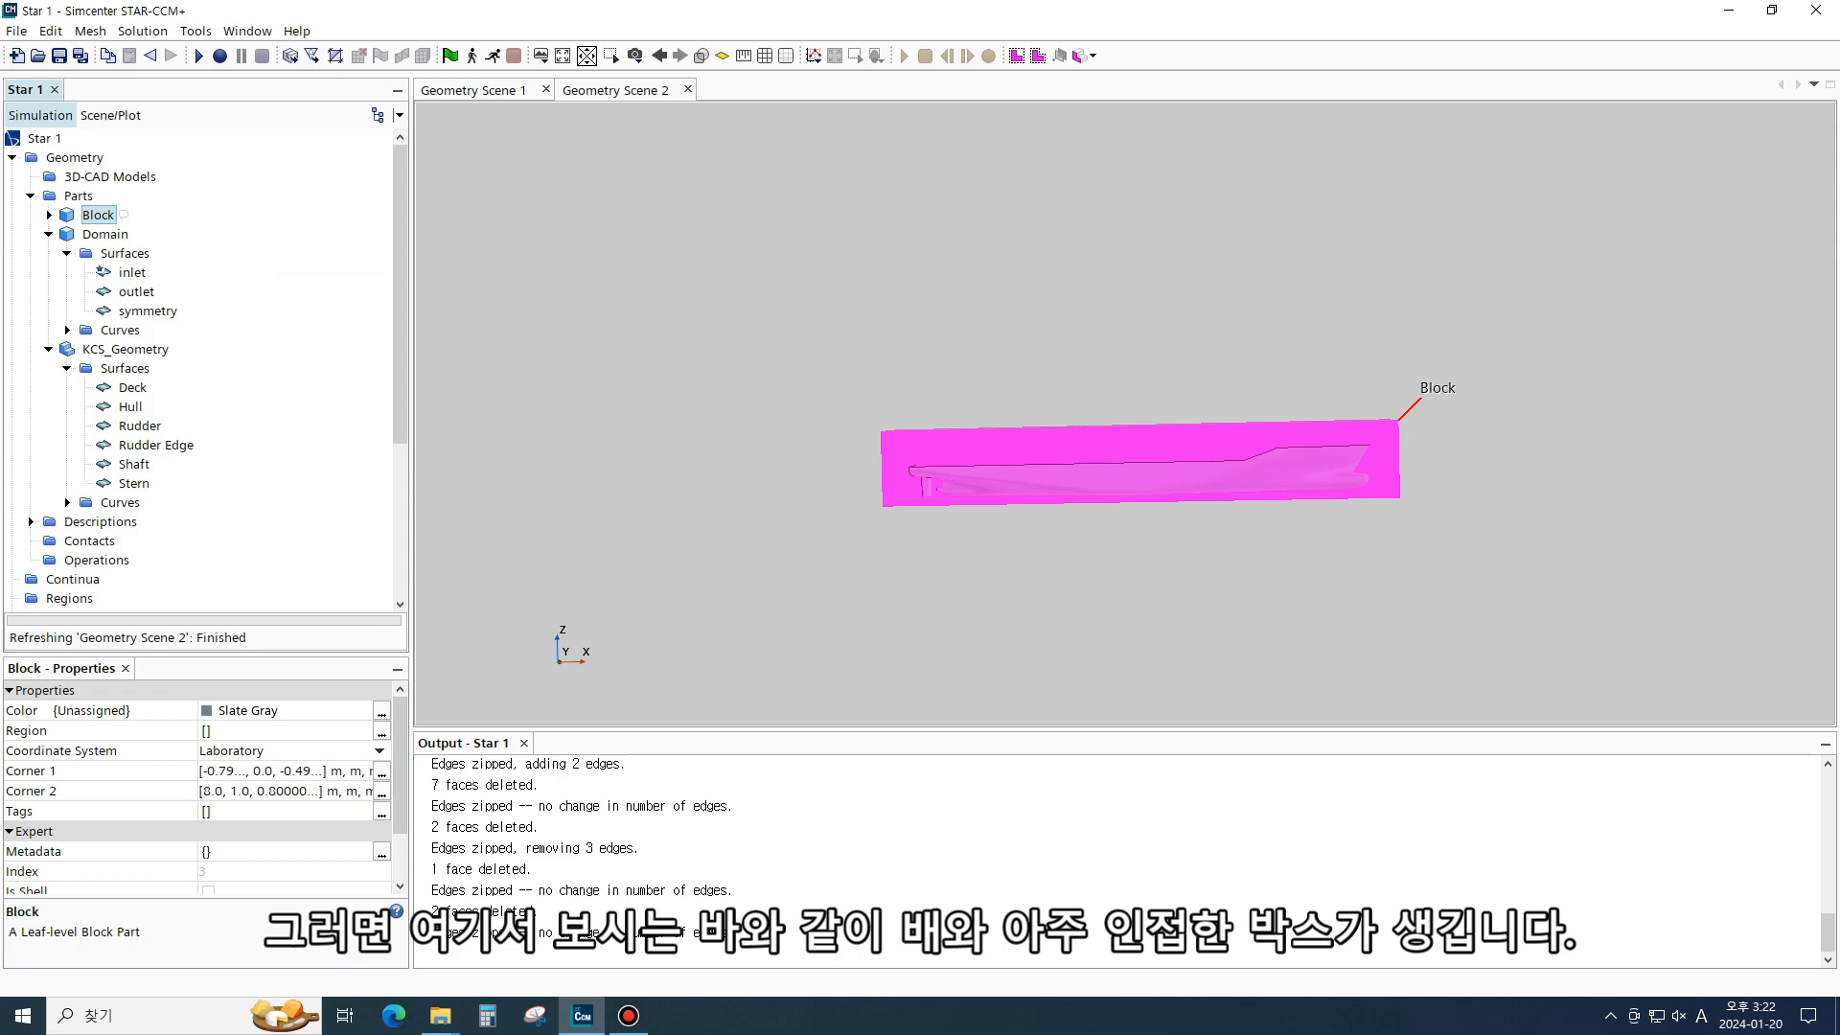
- Split the new block's Block Surface by patch, assigning patch 778 to a surface named symmetry, and close the dialog
scroll(1153, 485, "up", 2)
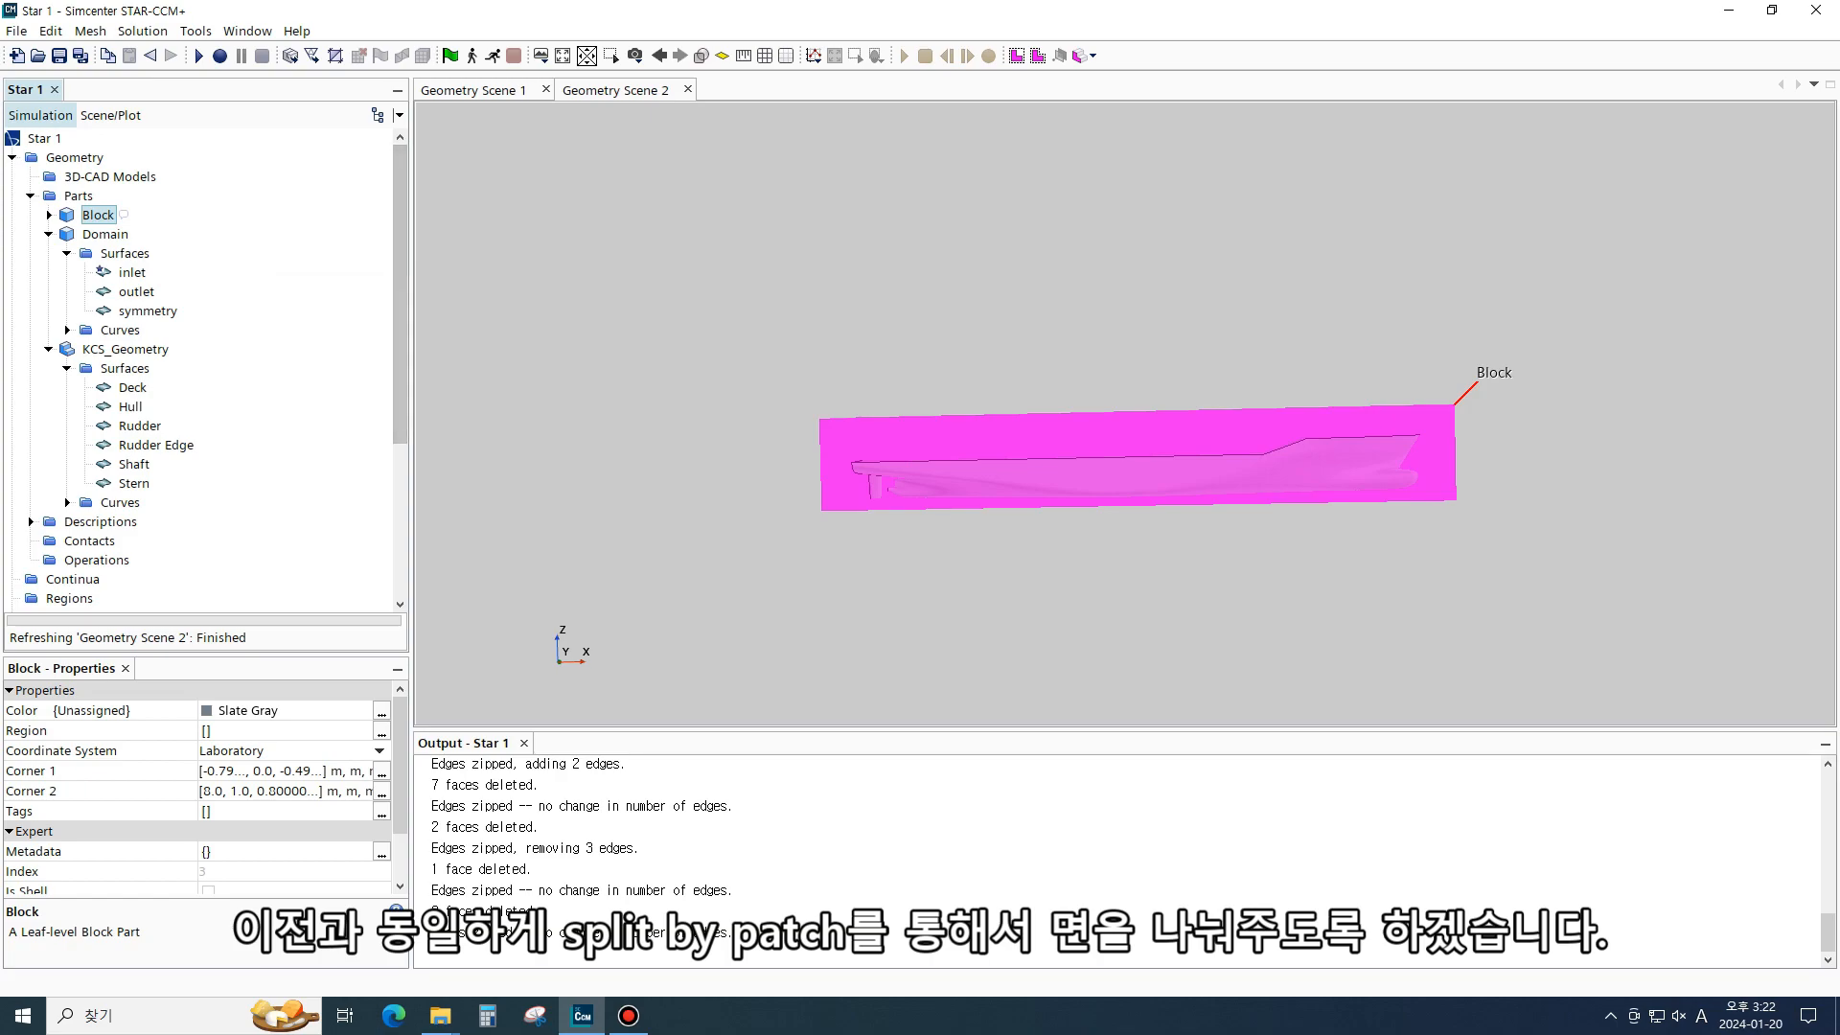
left_click(49, 216)
left_click(67, 235)
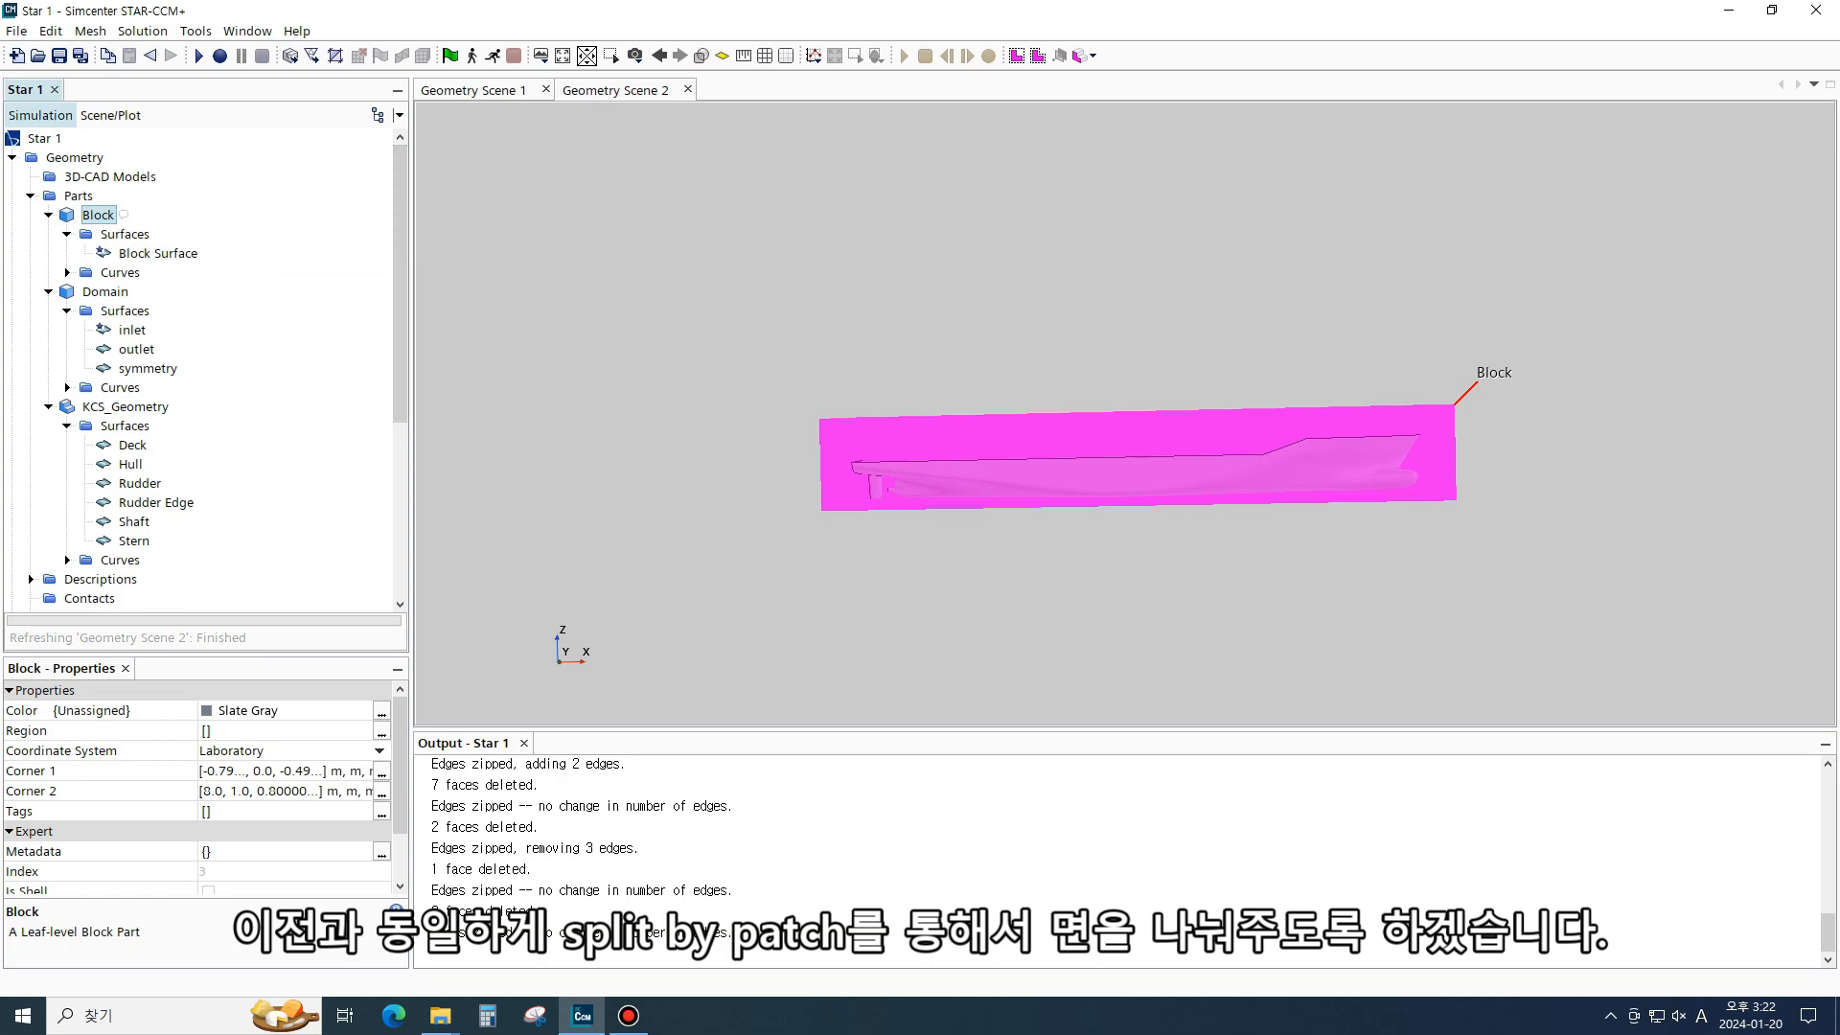
right_click(146, 255)
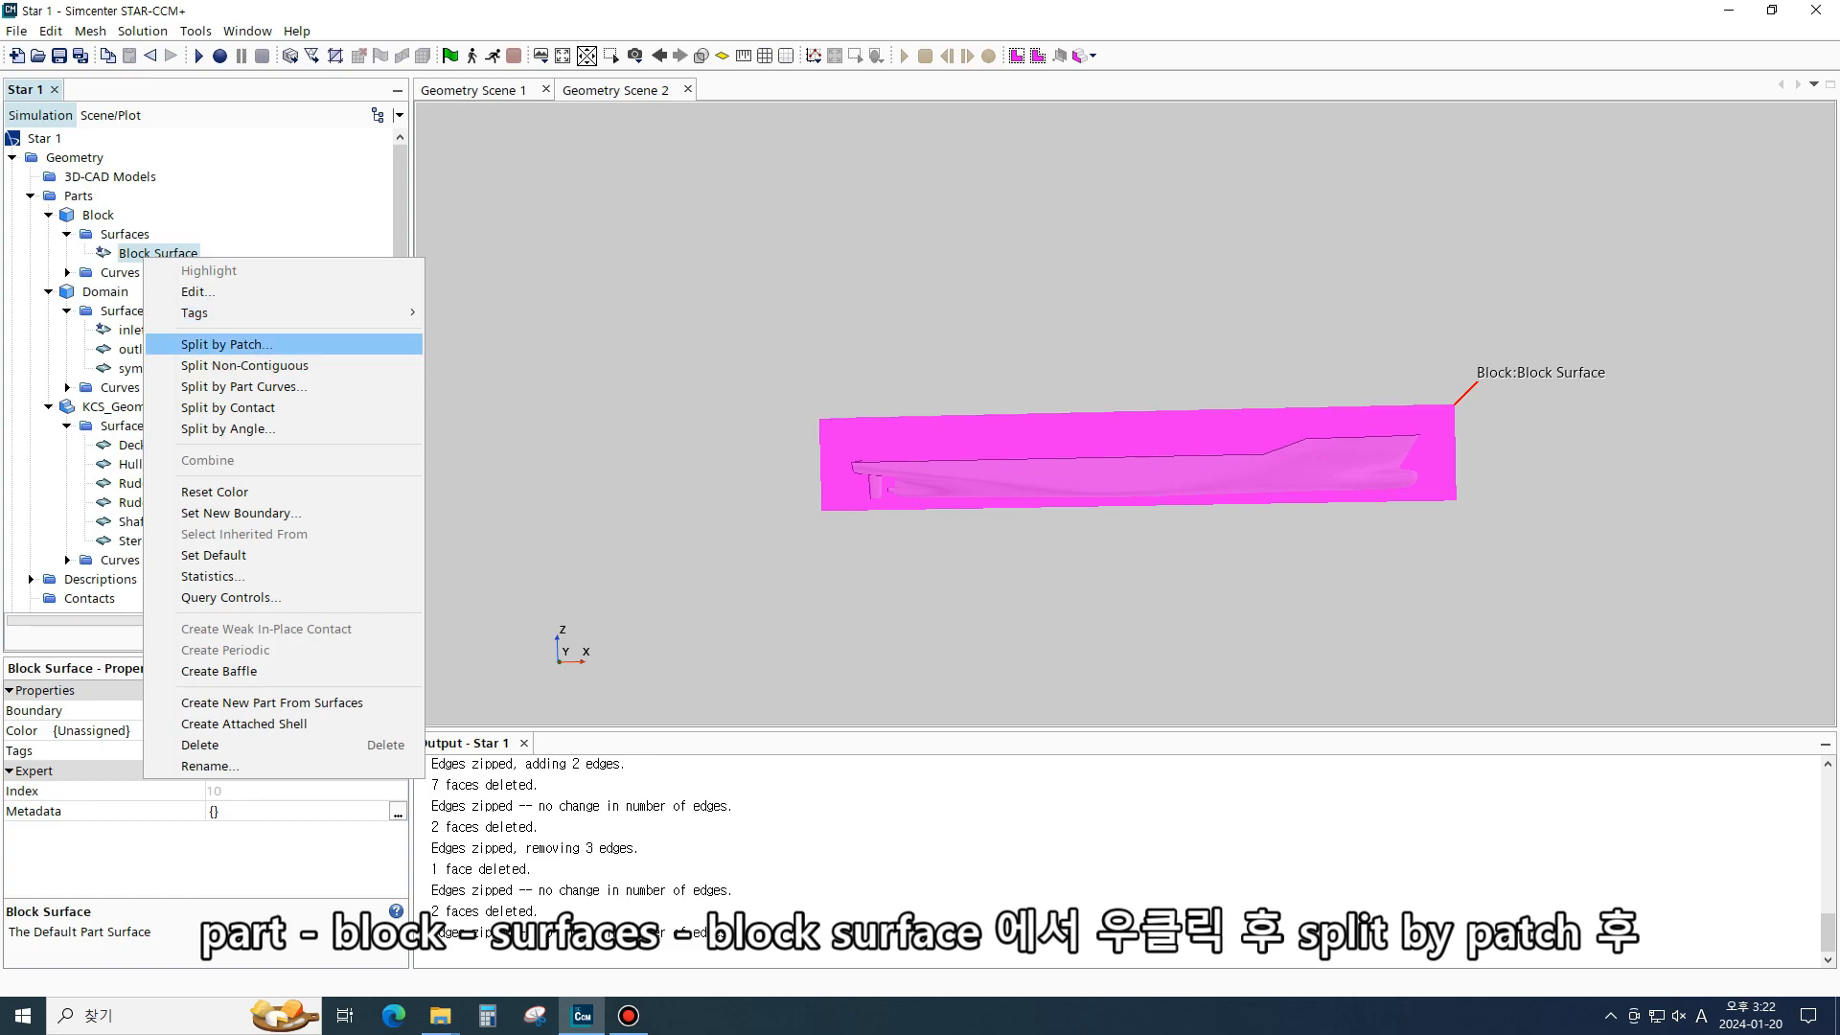
left_click(226, 344)
right_click(146, 255)
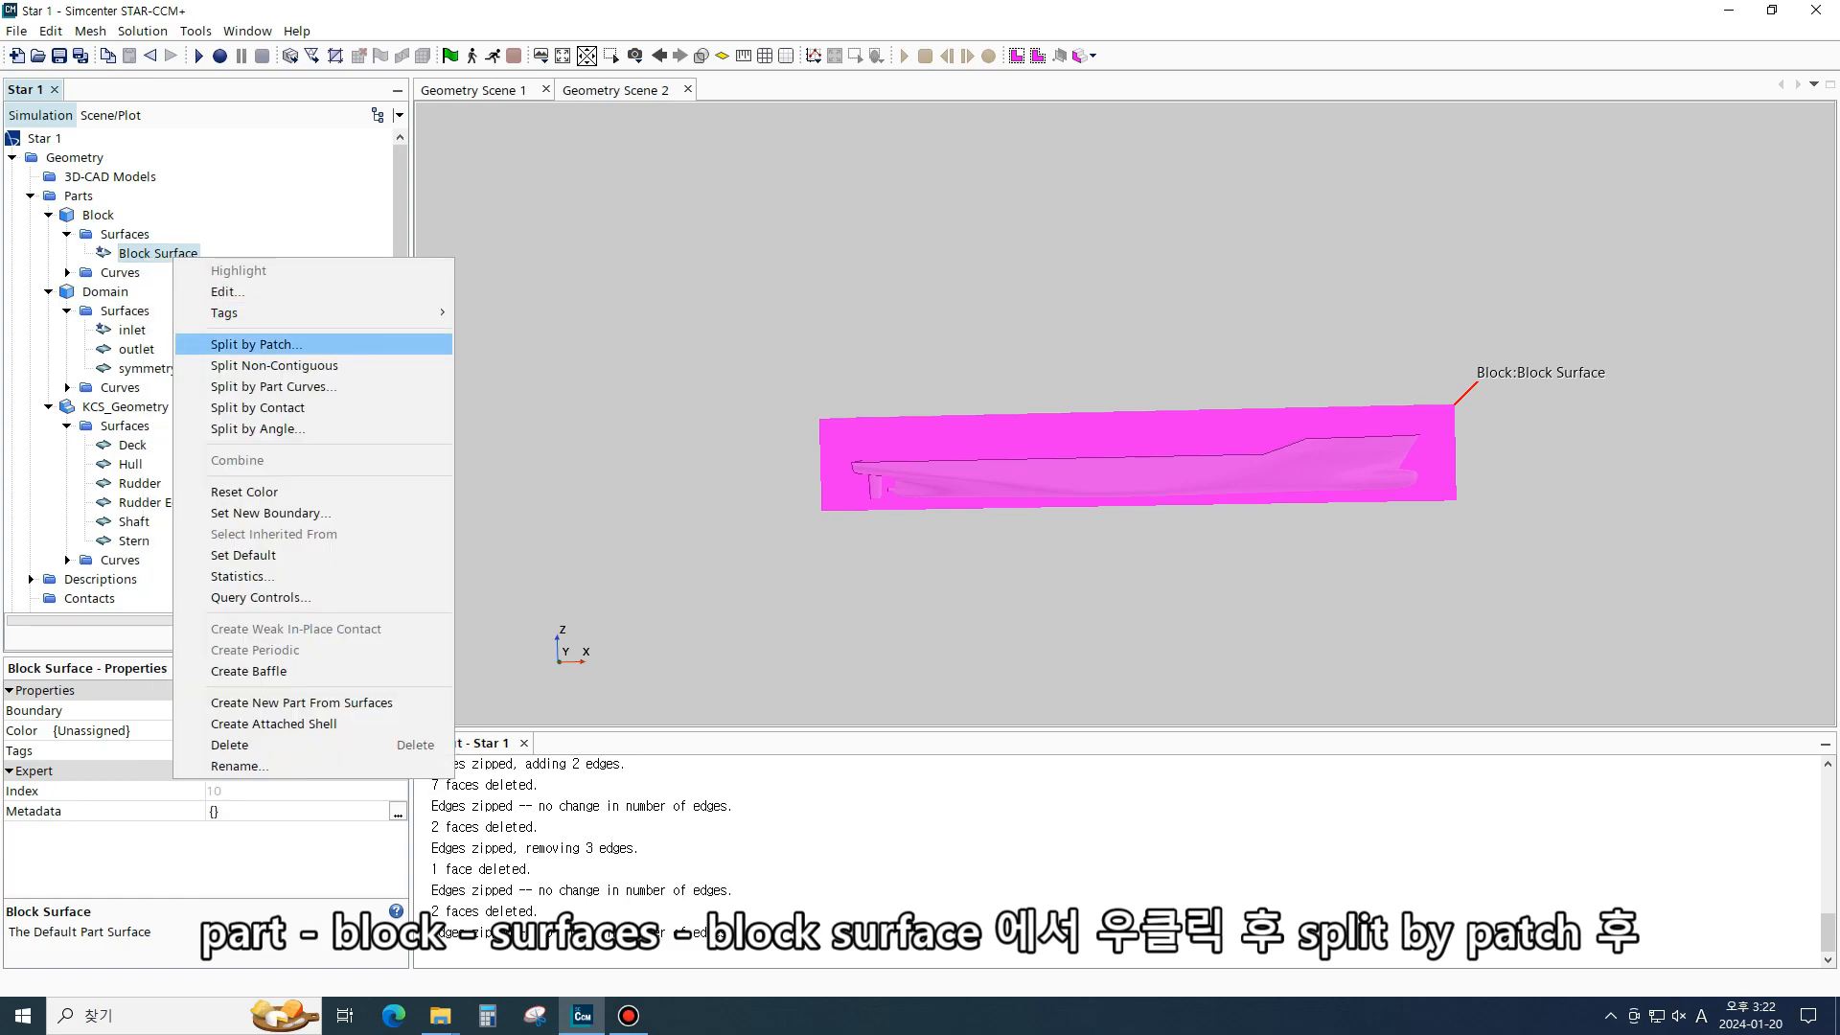
left_click(227, 344)
left_click_drag(1083, 383, 958, 421)
left_click(959, 408)
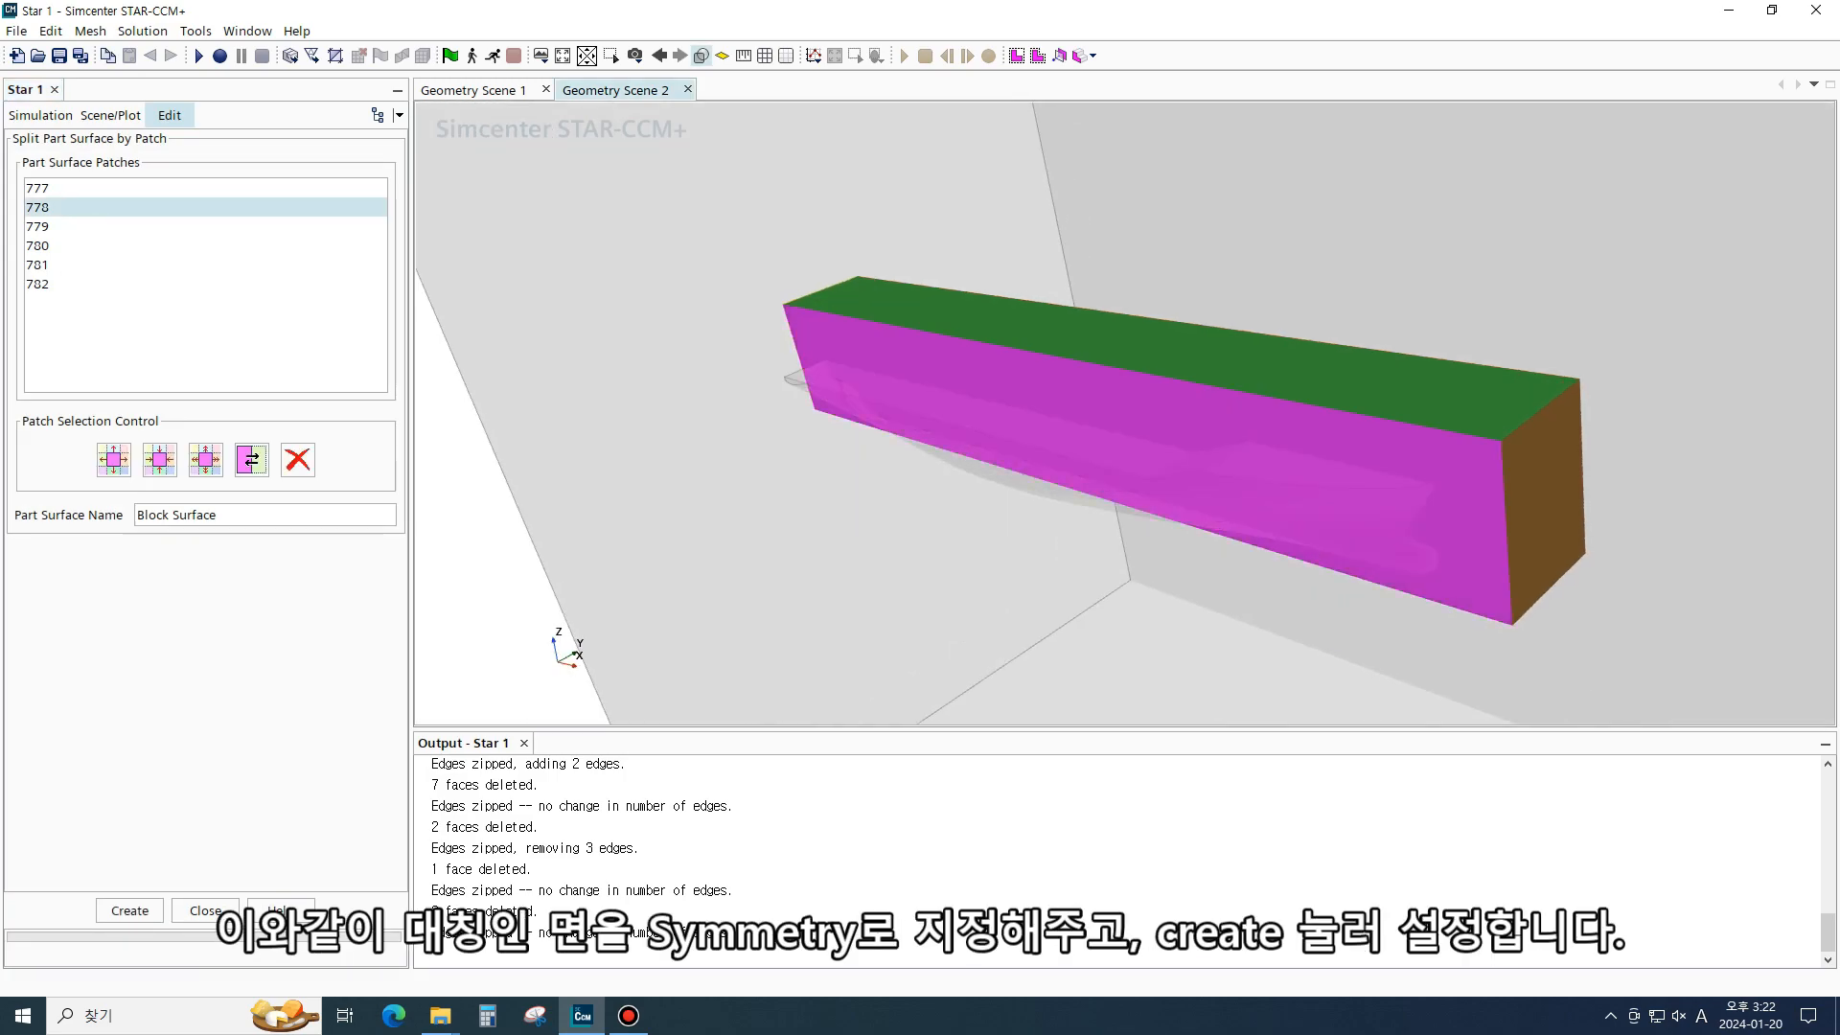
left_click_drag(222, 514, 132, 514)
type("sym")
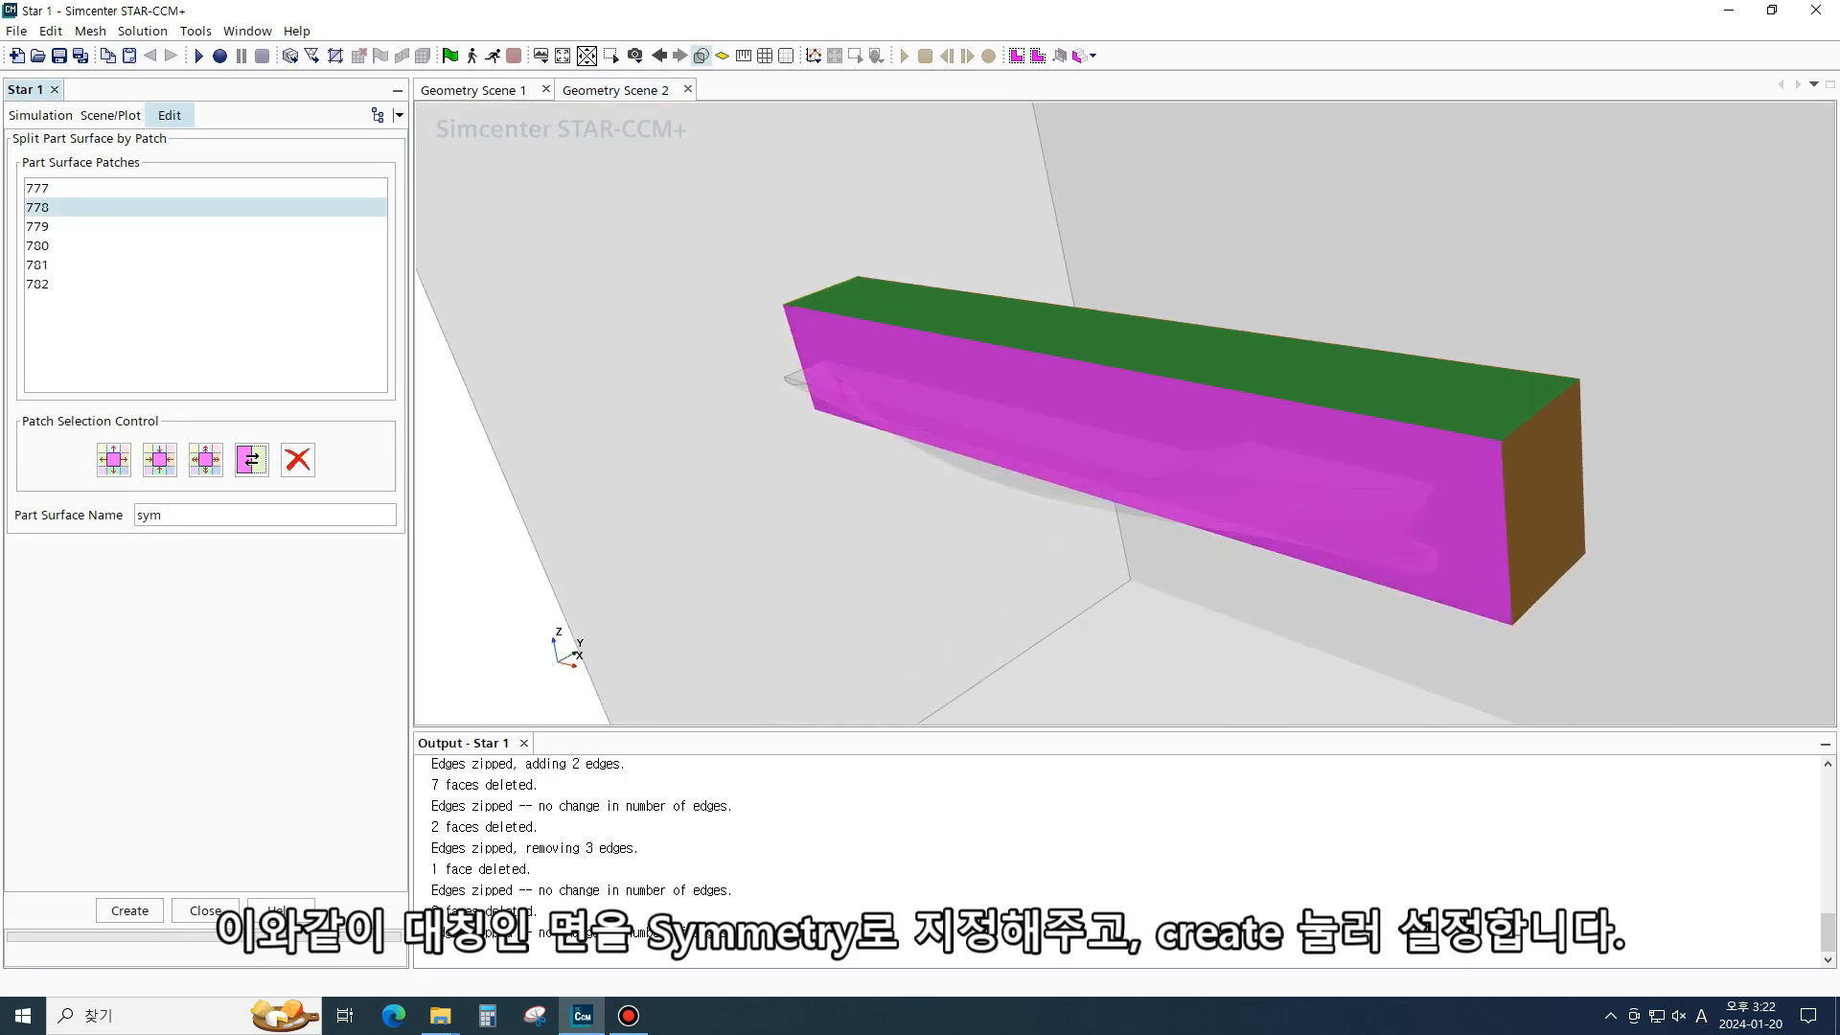
type("emetr")
left_click(129, 911)
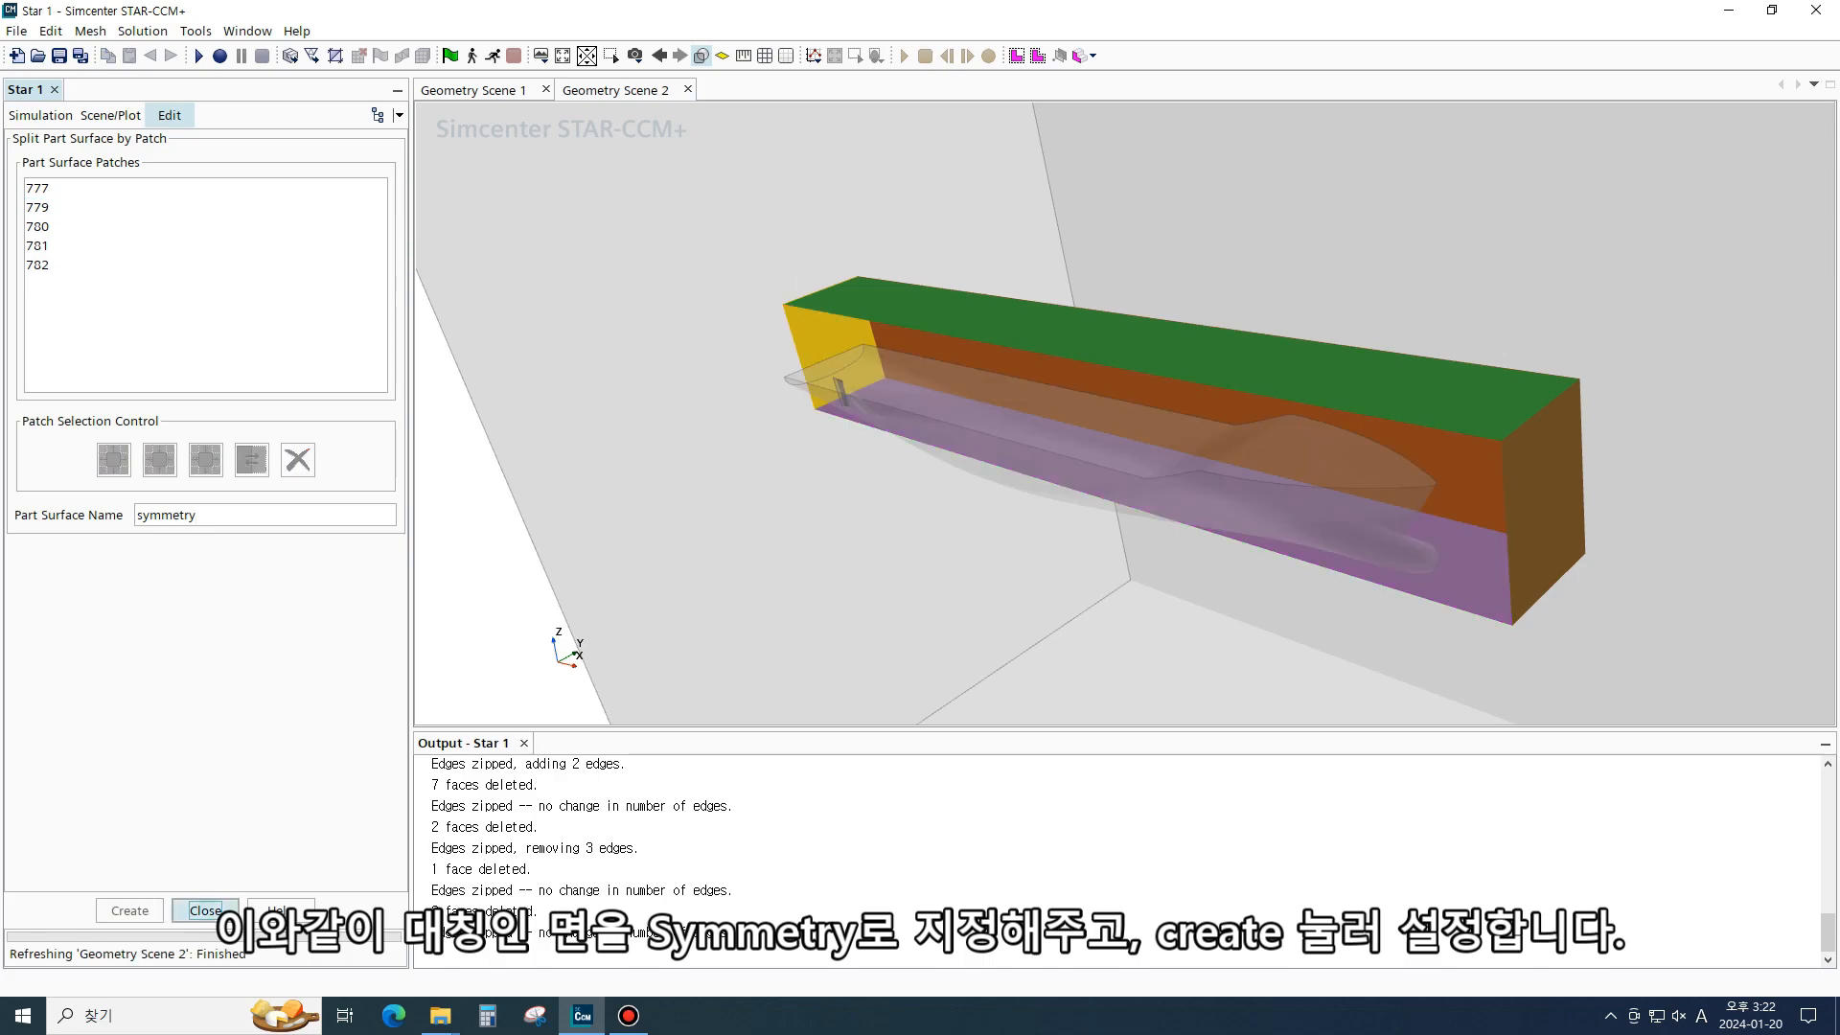
left_click(205, 910)
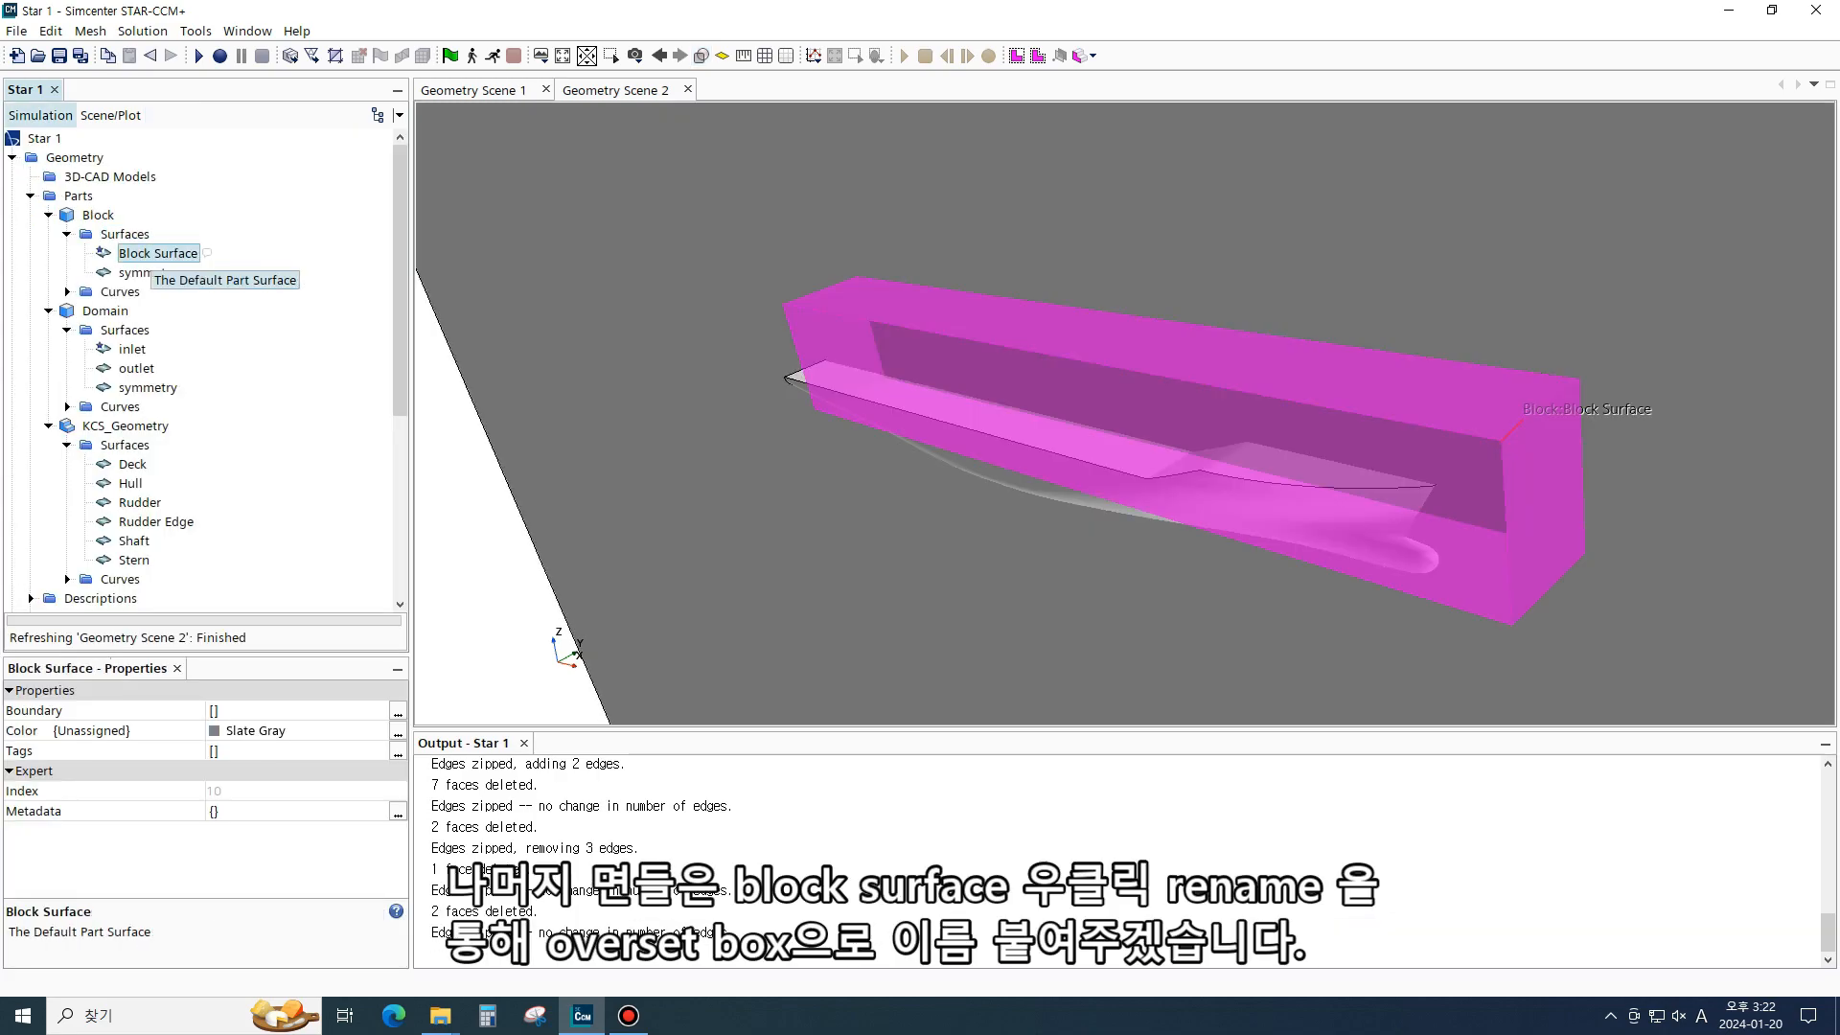
- Rename the block's Block Surface to overset and the Block part to overset
right_click(153, 254)
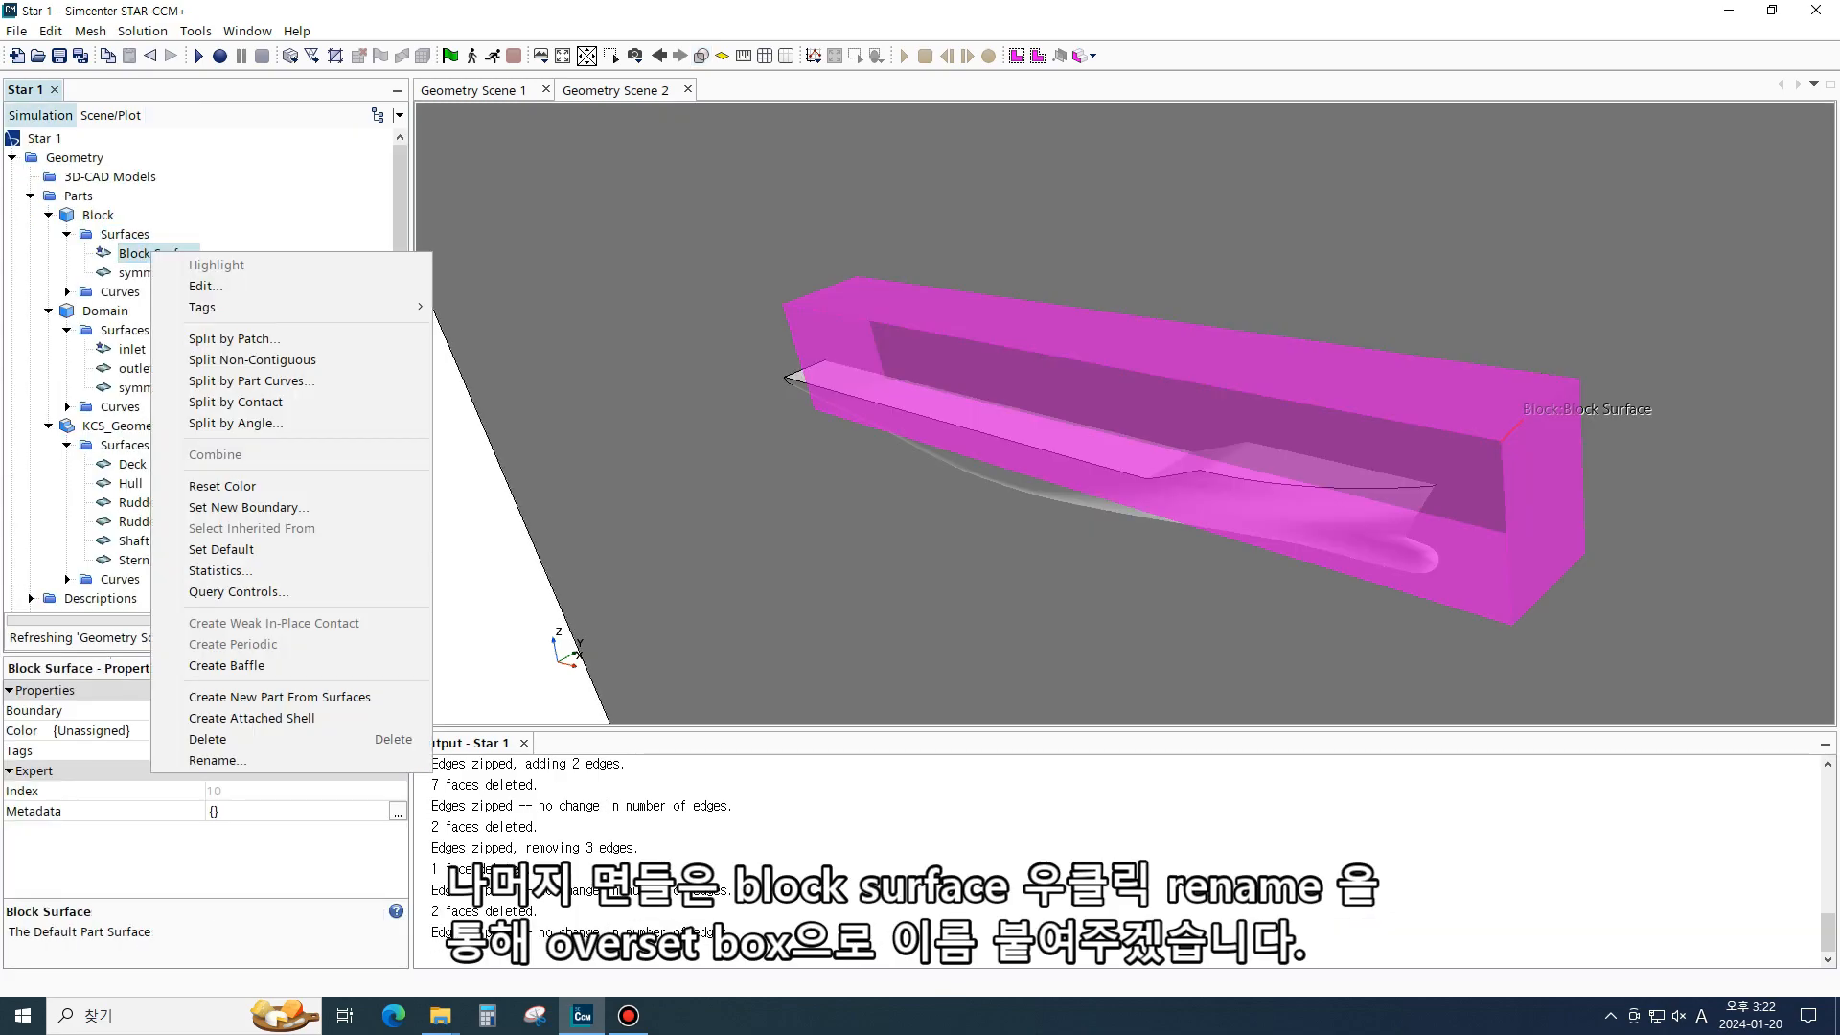
left_click(216, 760)
type("overset")
key("Return")
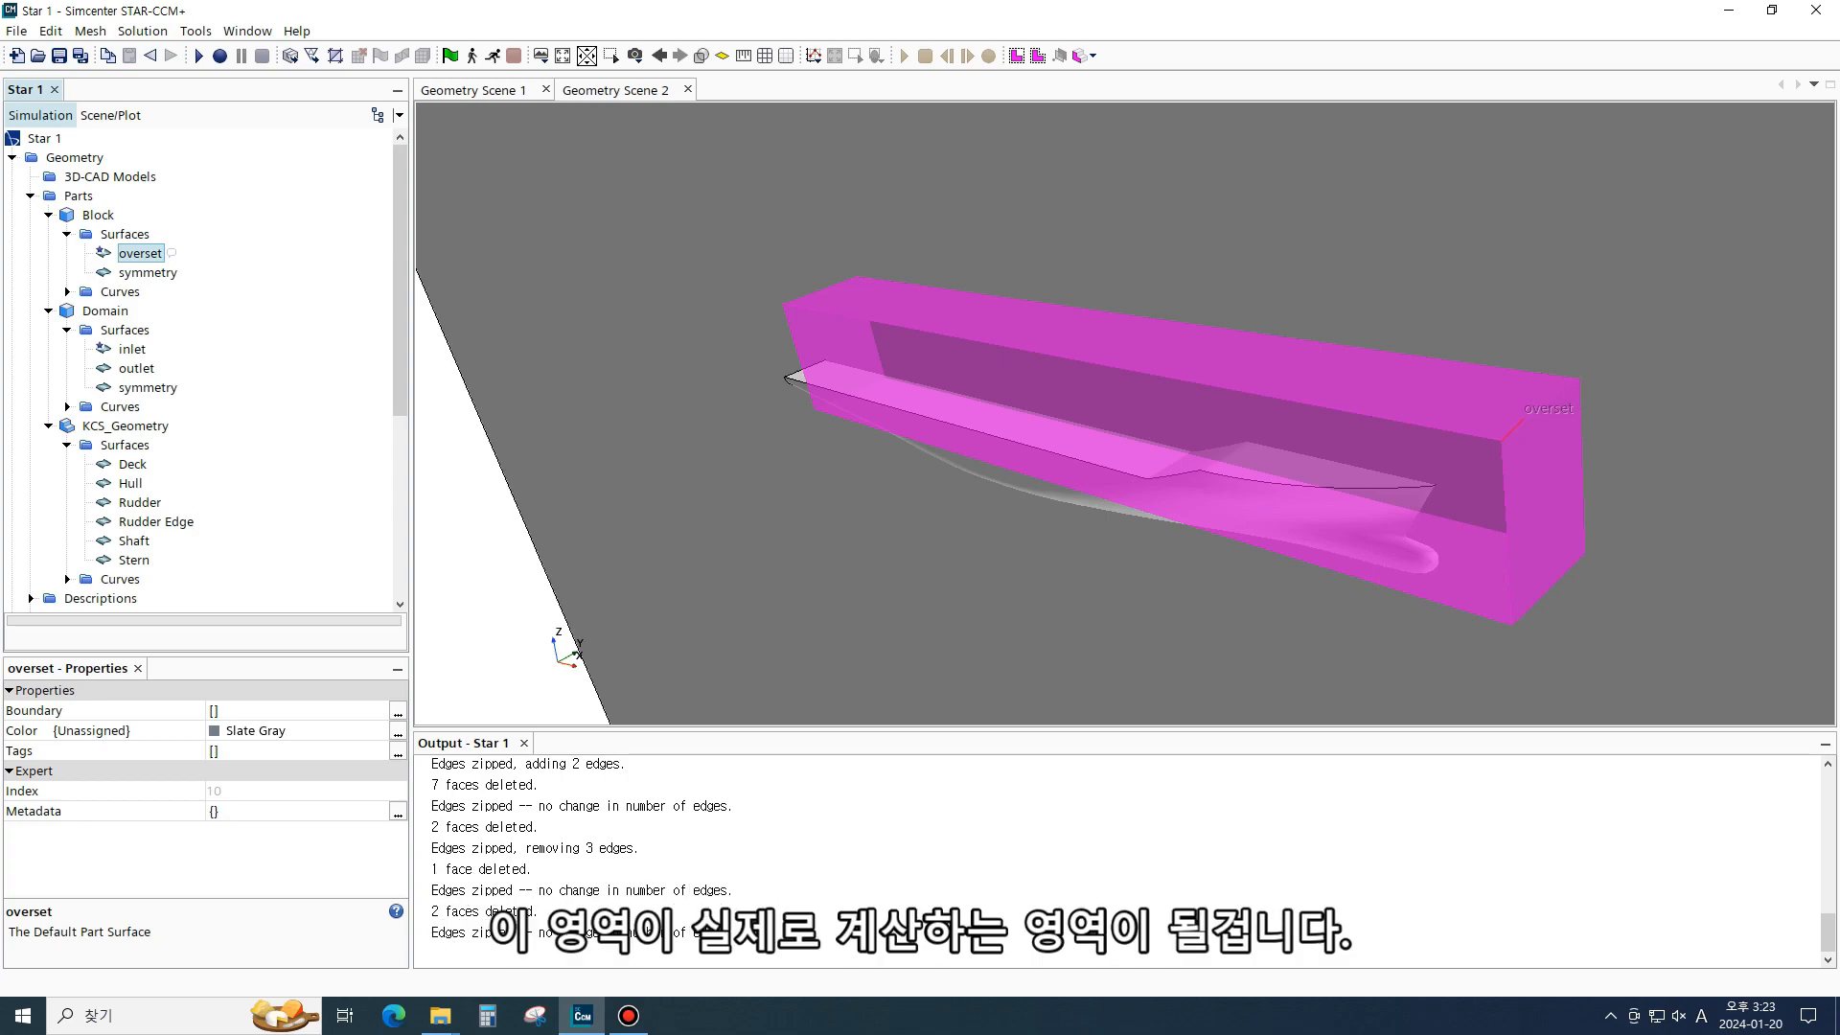
left_click(98, 214)
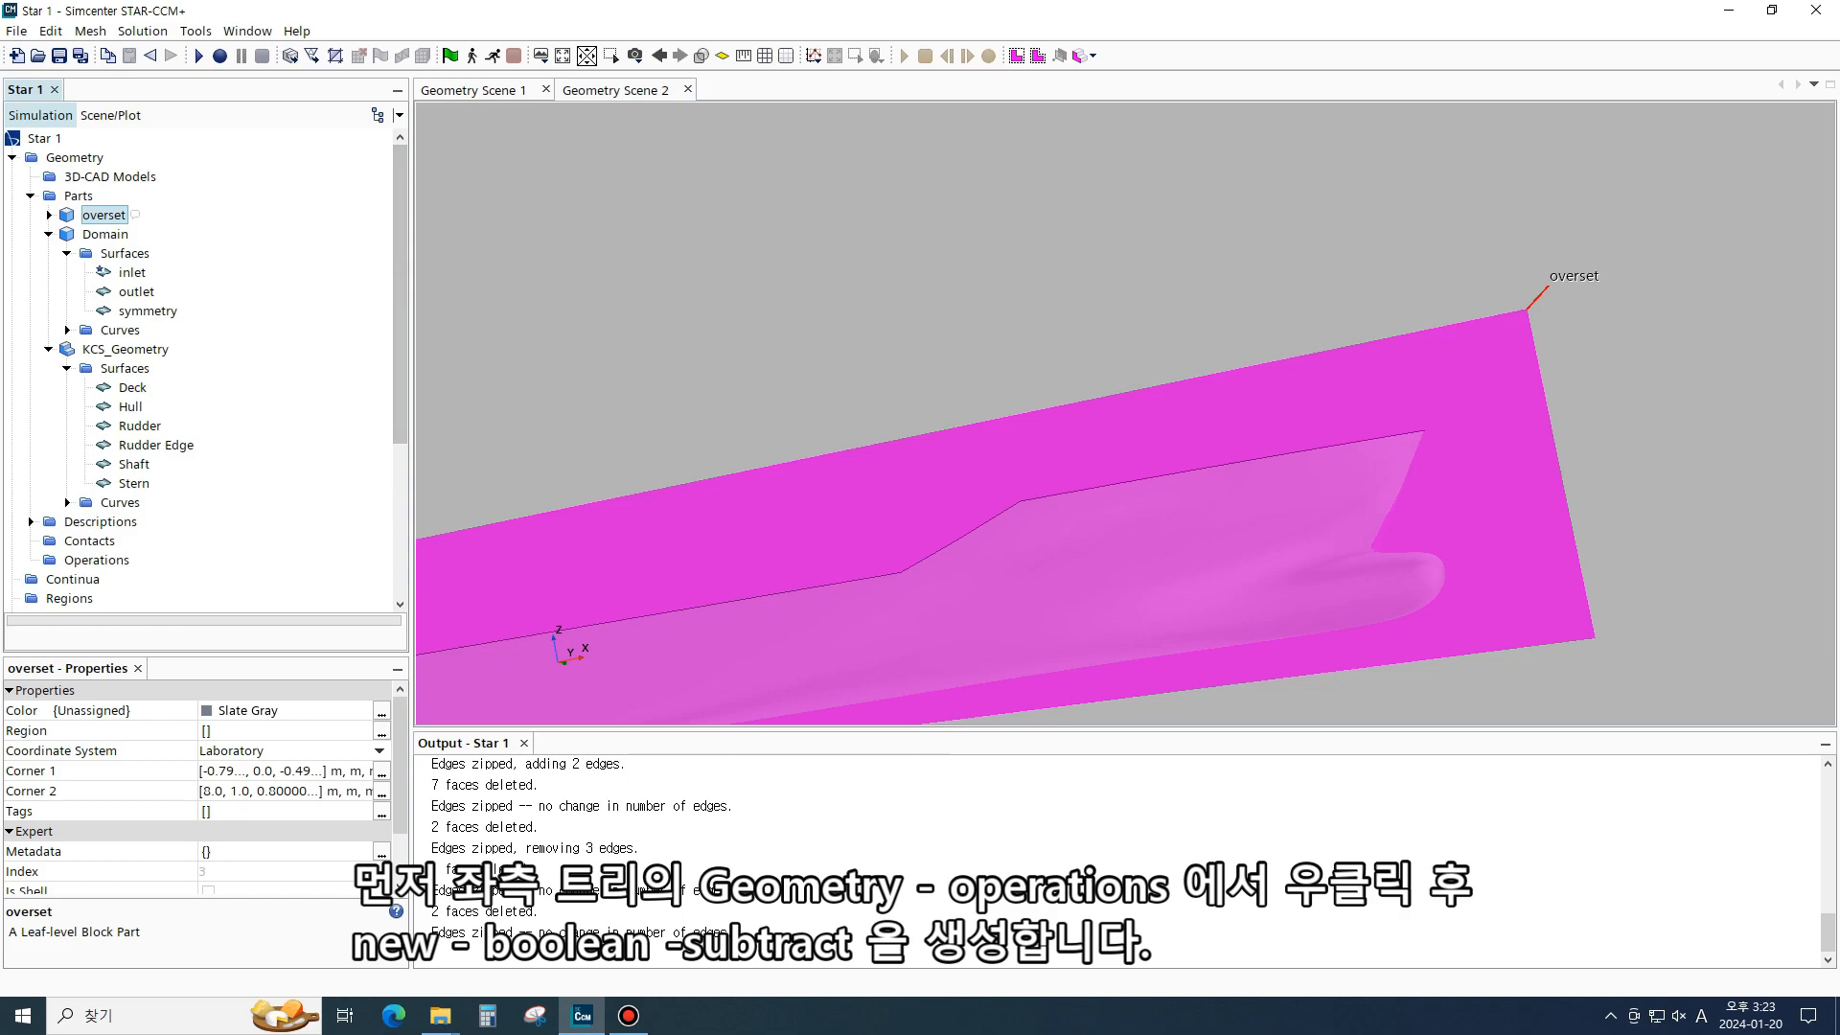
- Create a new Boolean Subtract operation with KCS_Geometry and overset as its input parts
left_click(97, 311)
left_click(75, 157)
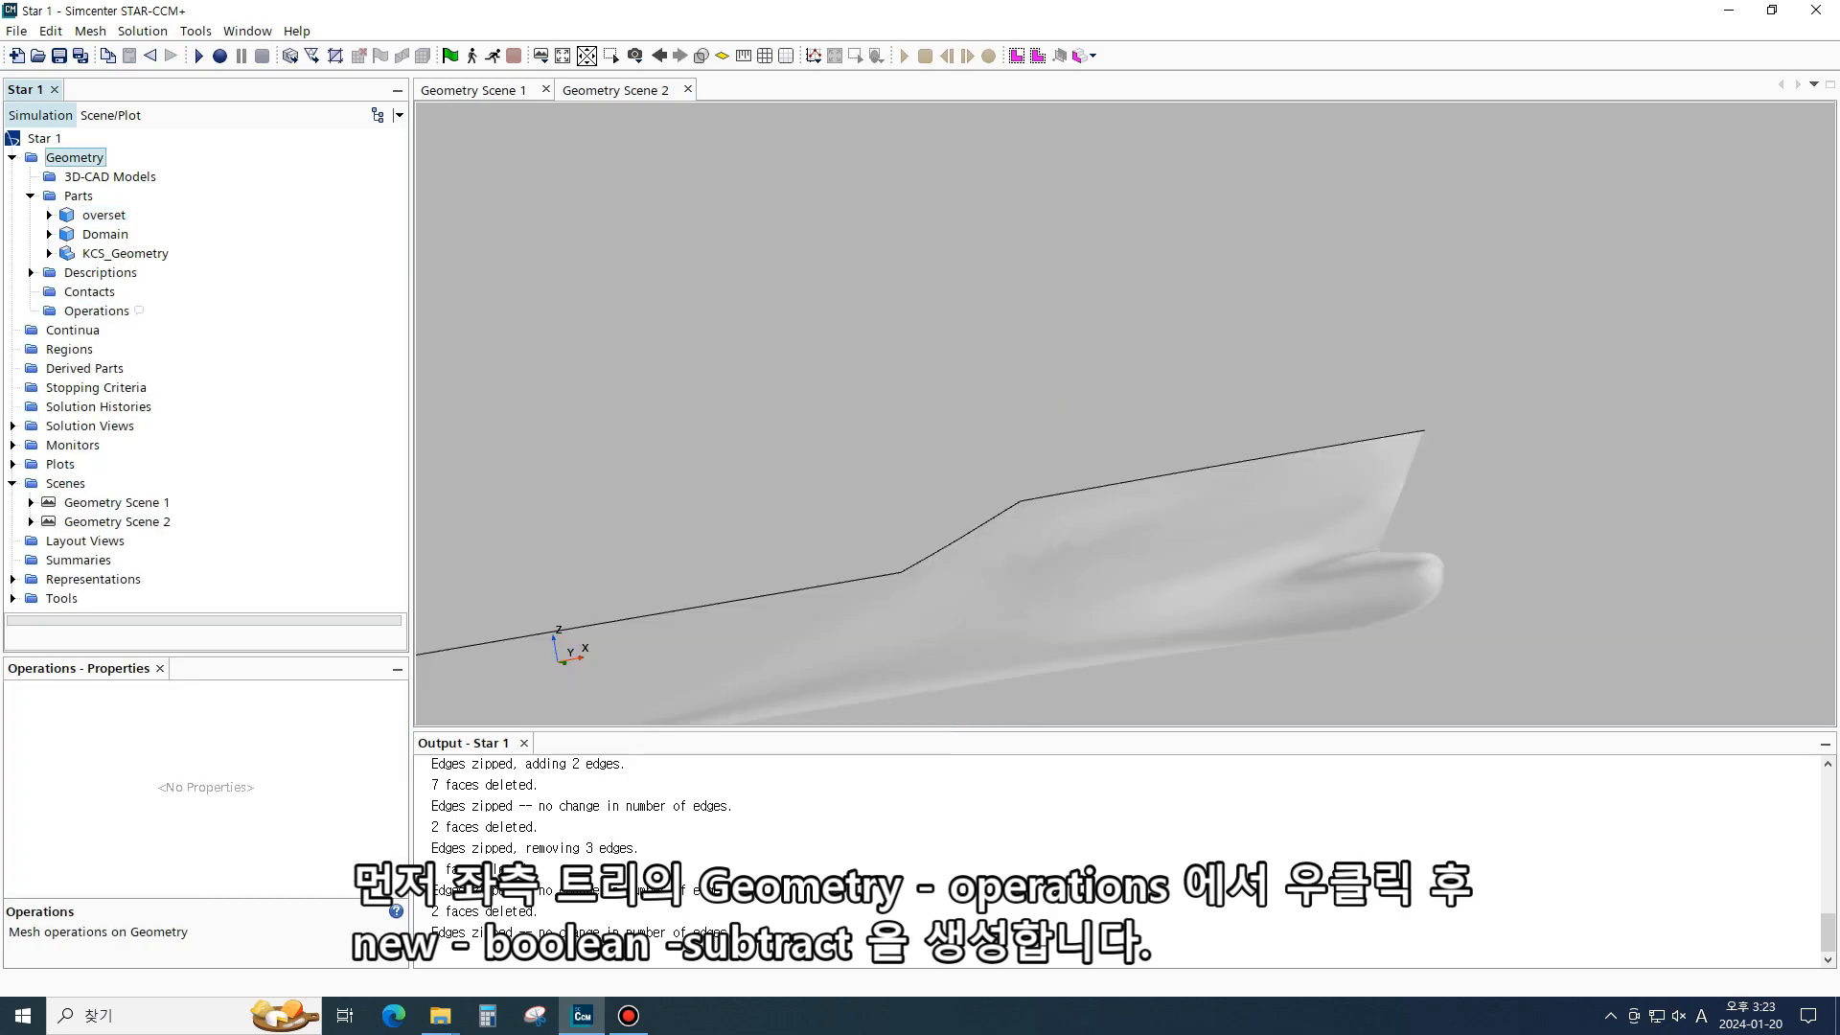
left_click(97, 311)
right_click(99, 314)
mouse_move(150, 327)
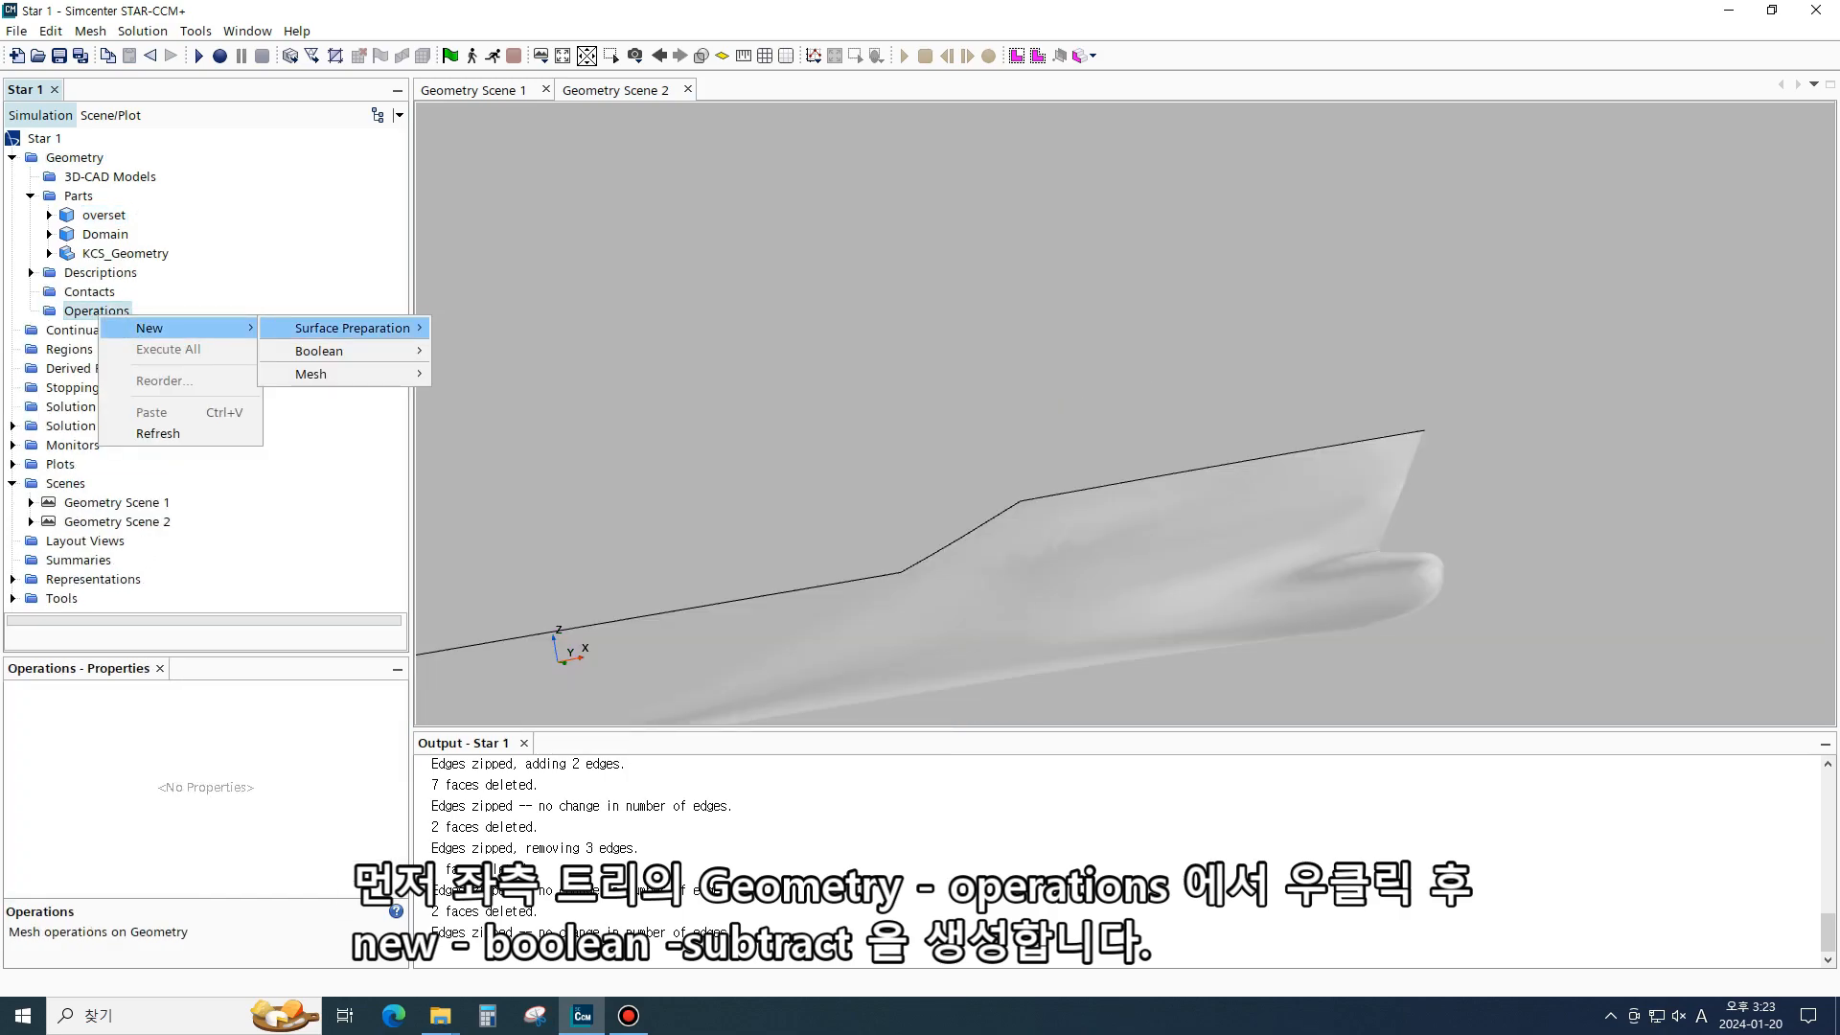
mouse_move(319, 351)
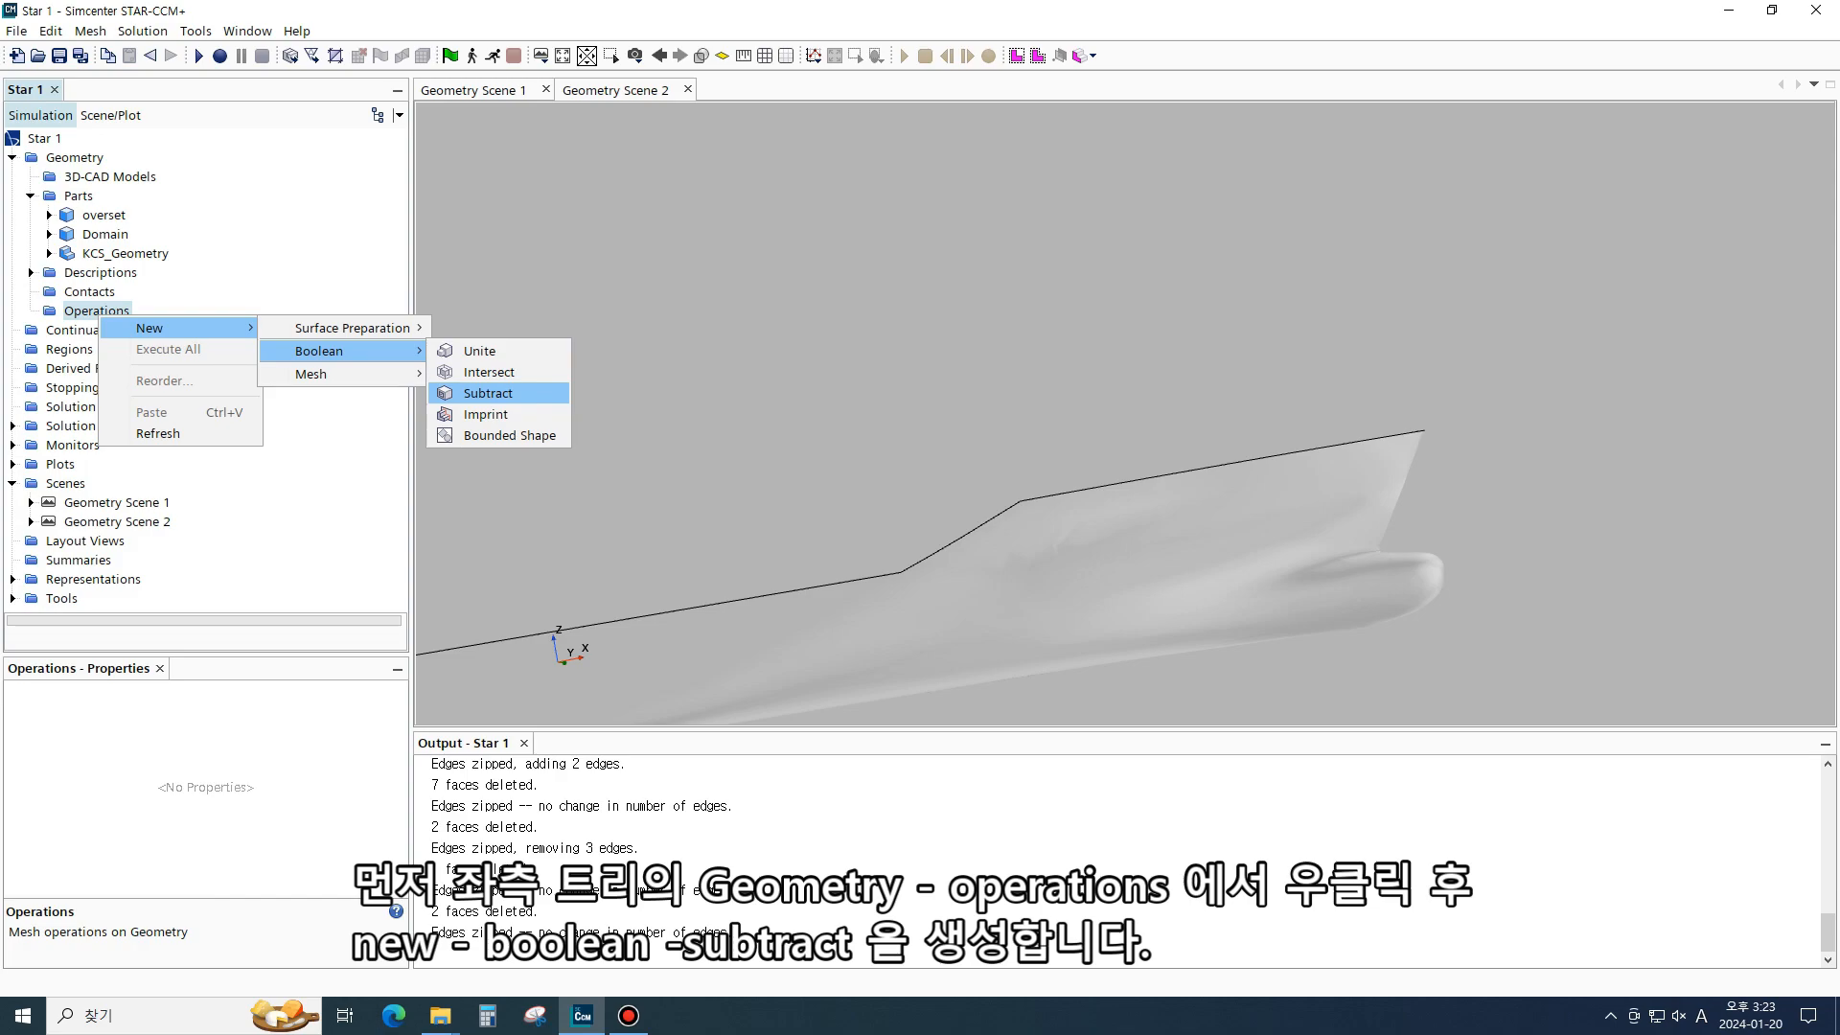
left_click(488, 393)
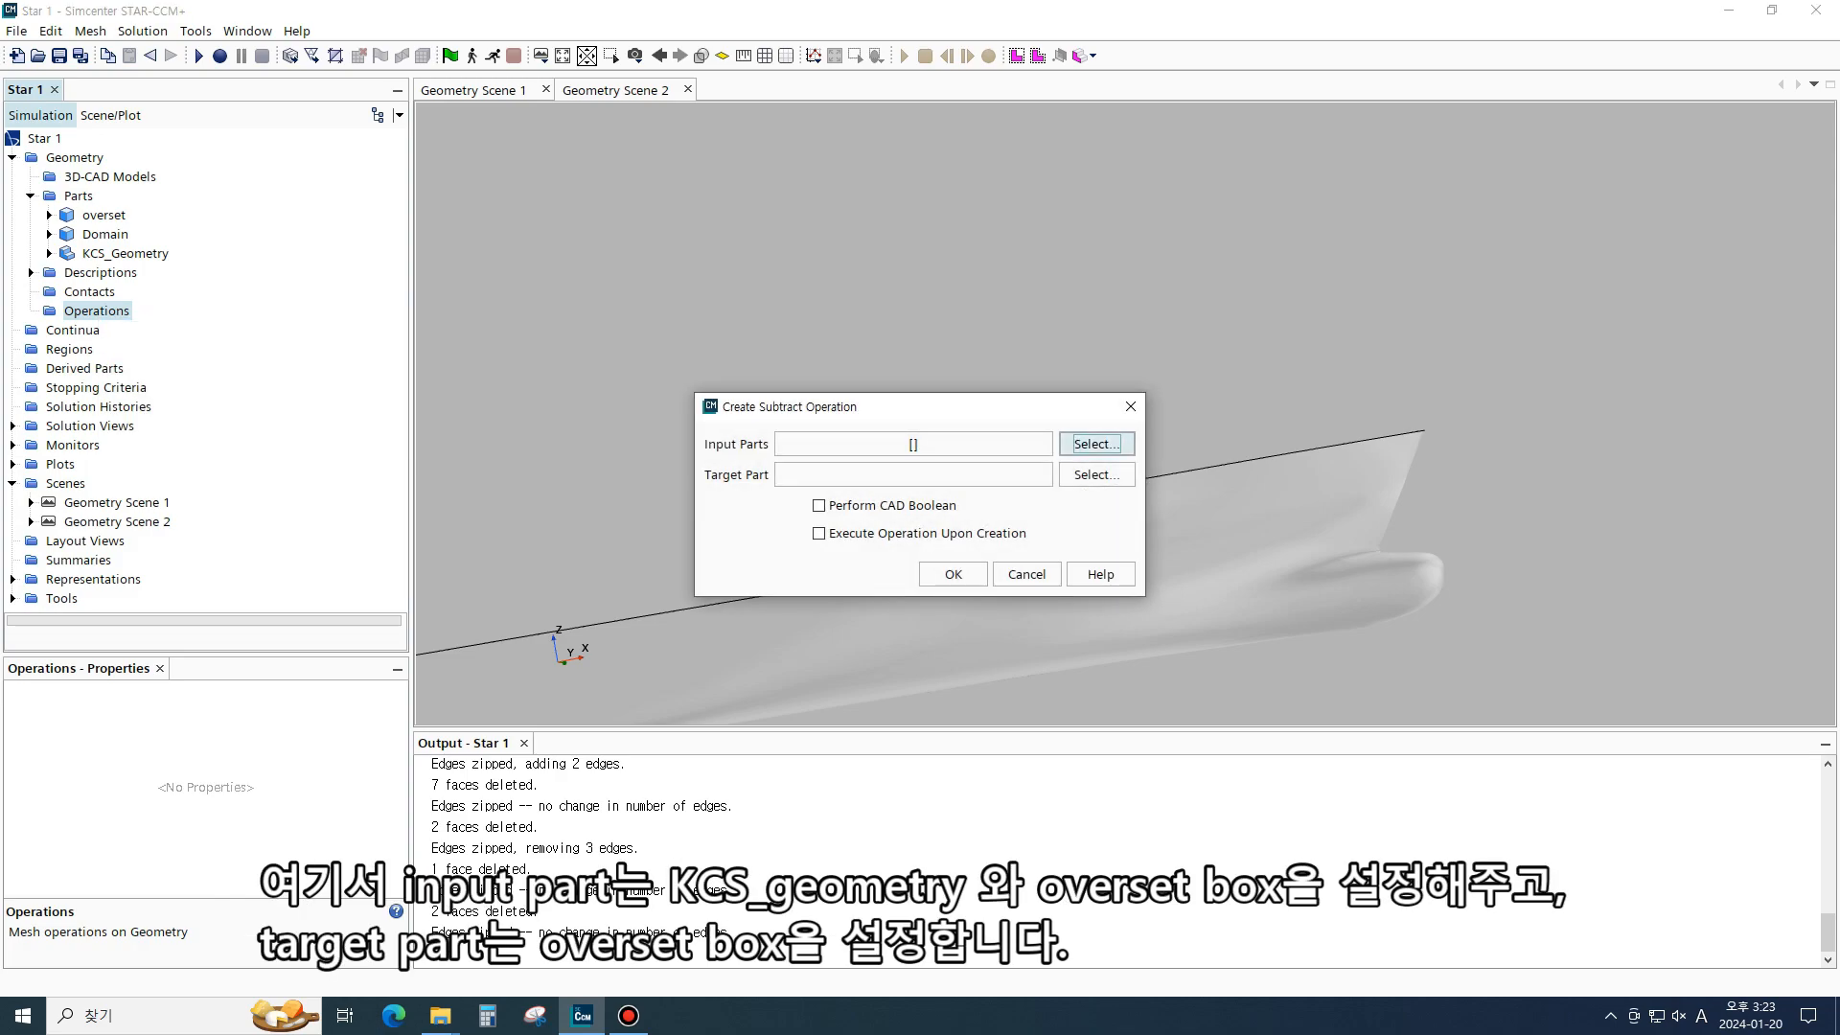
left_click(1096, 443)
left_click(765, 388)
left_click(745, 408)
left_click(1016, 703)
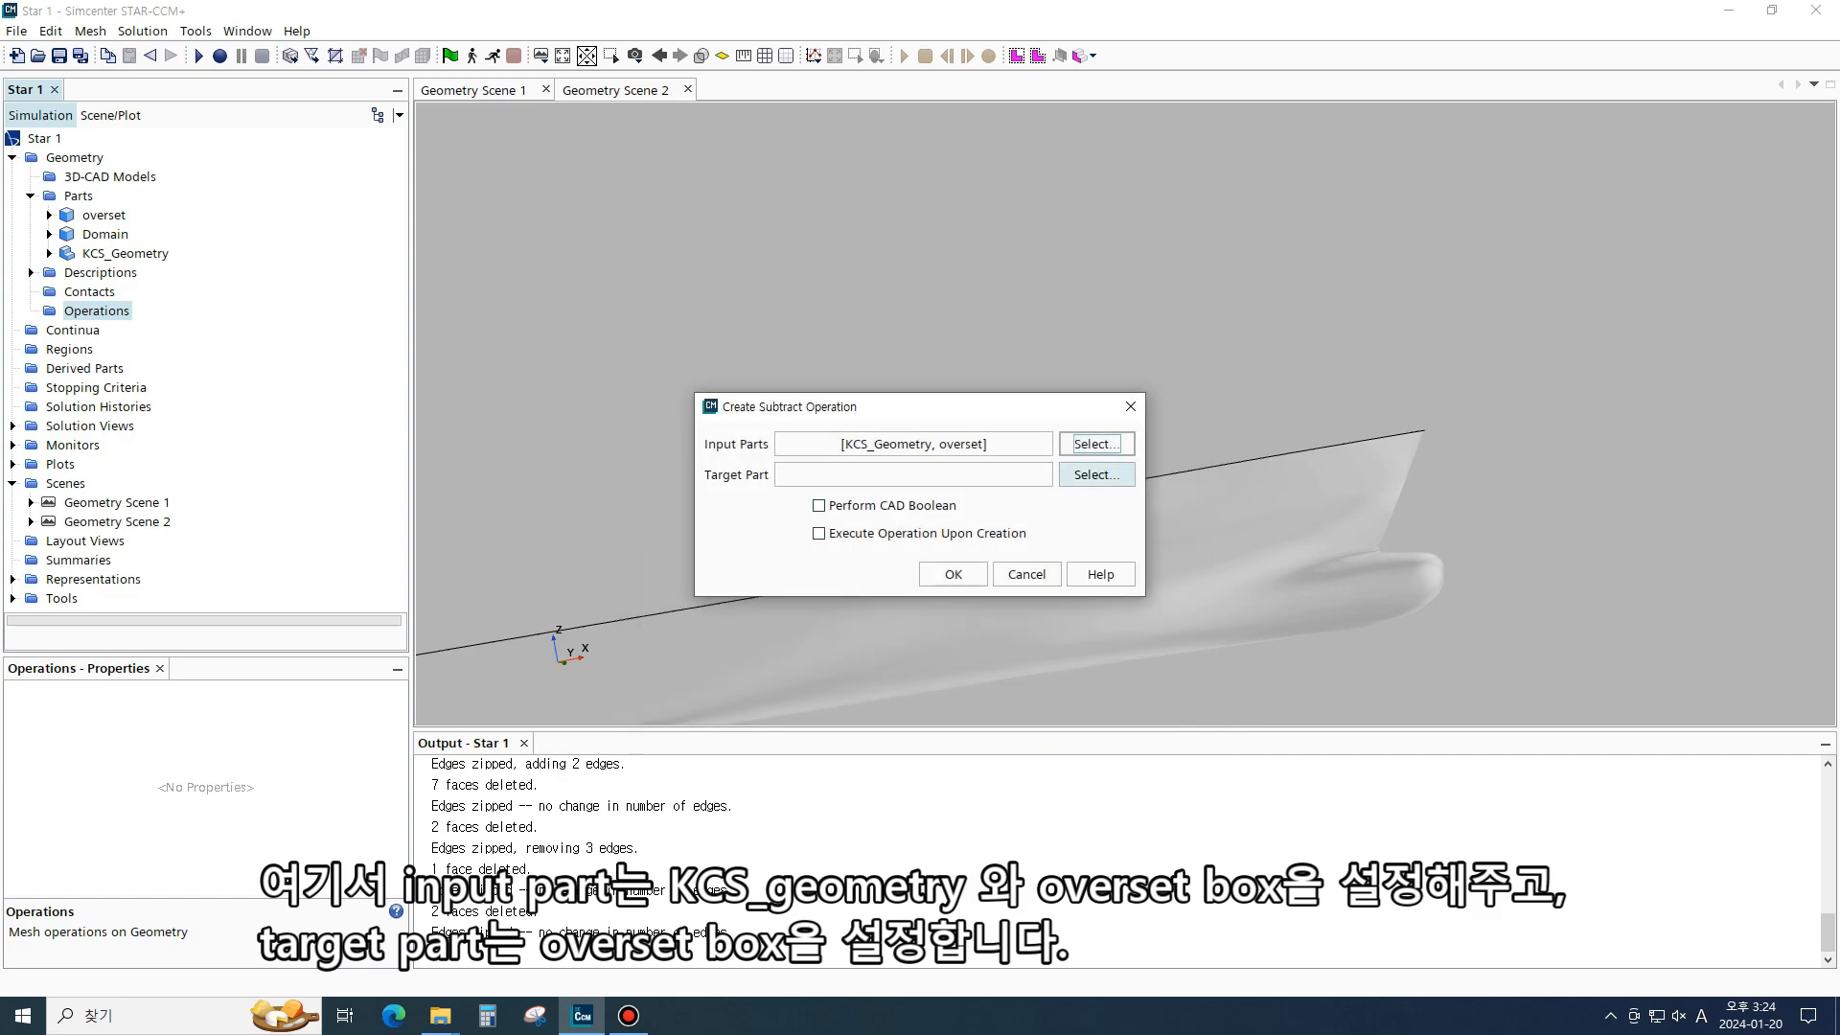
- Set the subtract operation's target part to overset and create the operation
left_click(1095, 474)
left_click(744, 389)
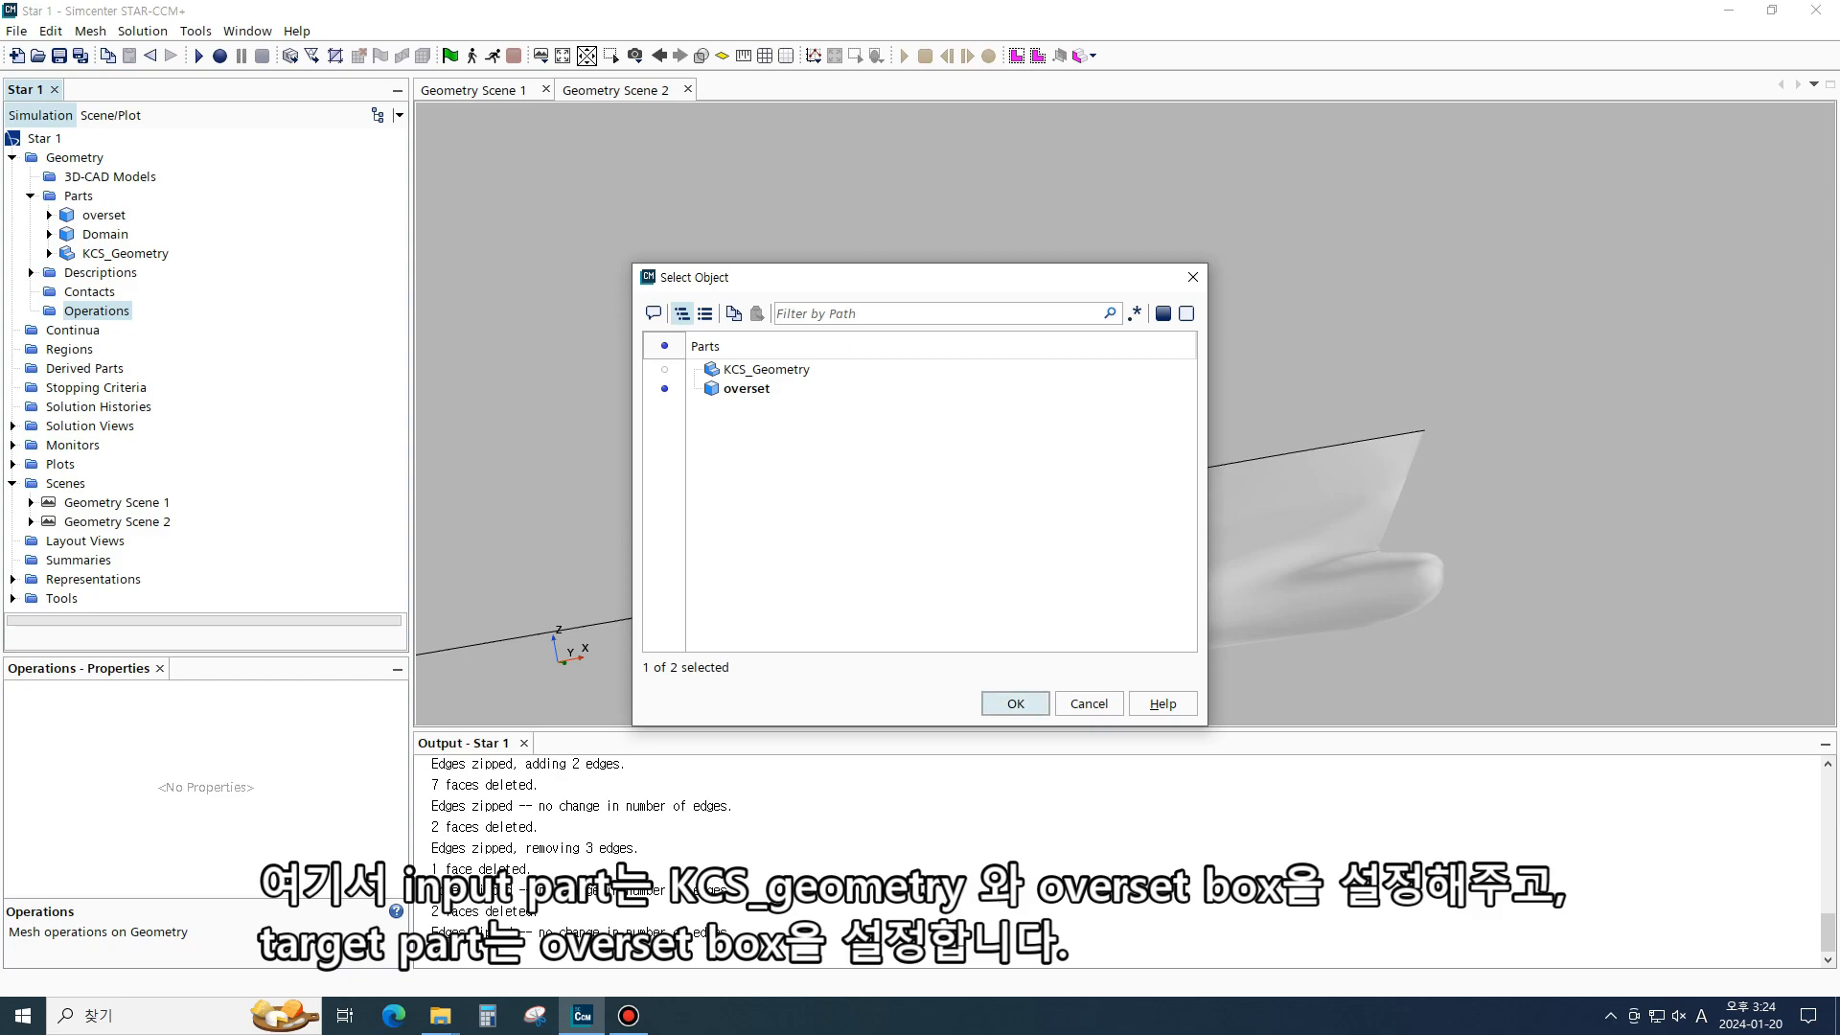
left_click(1016, 704)
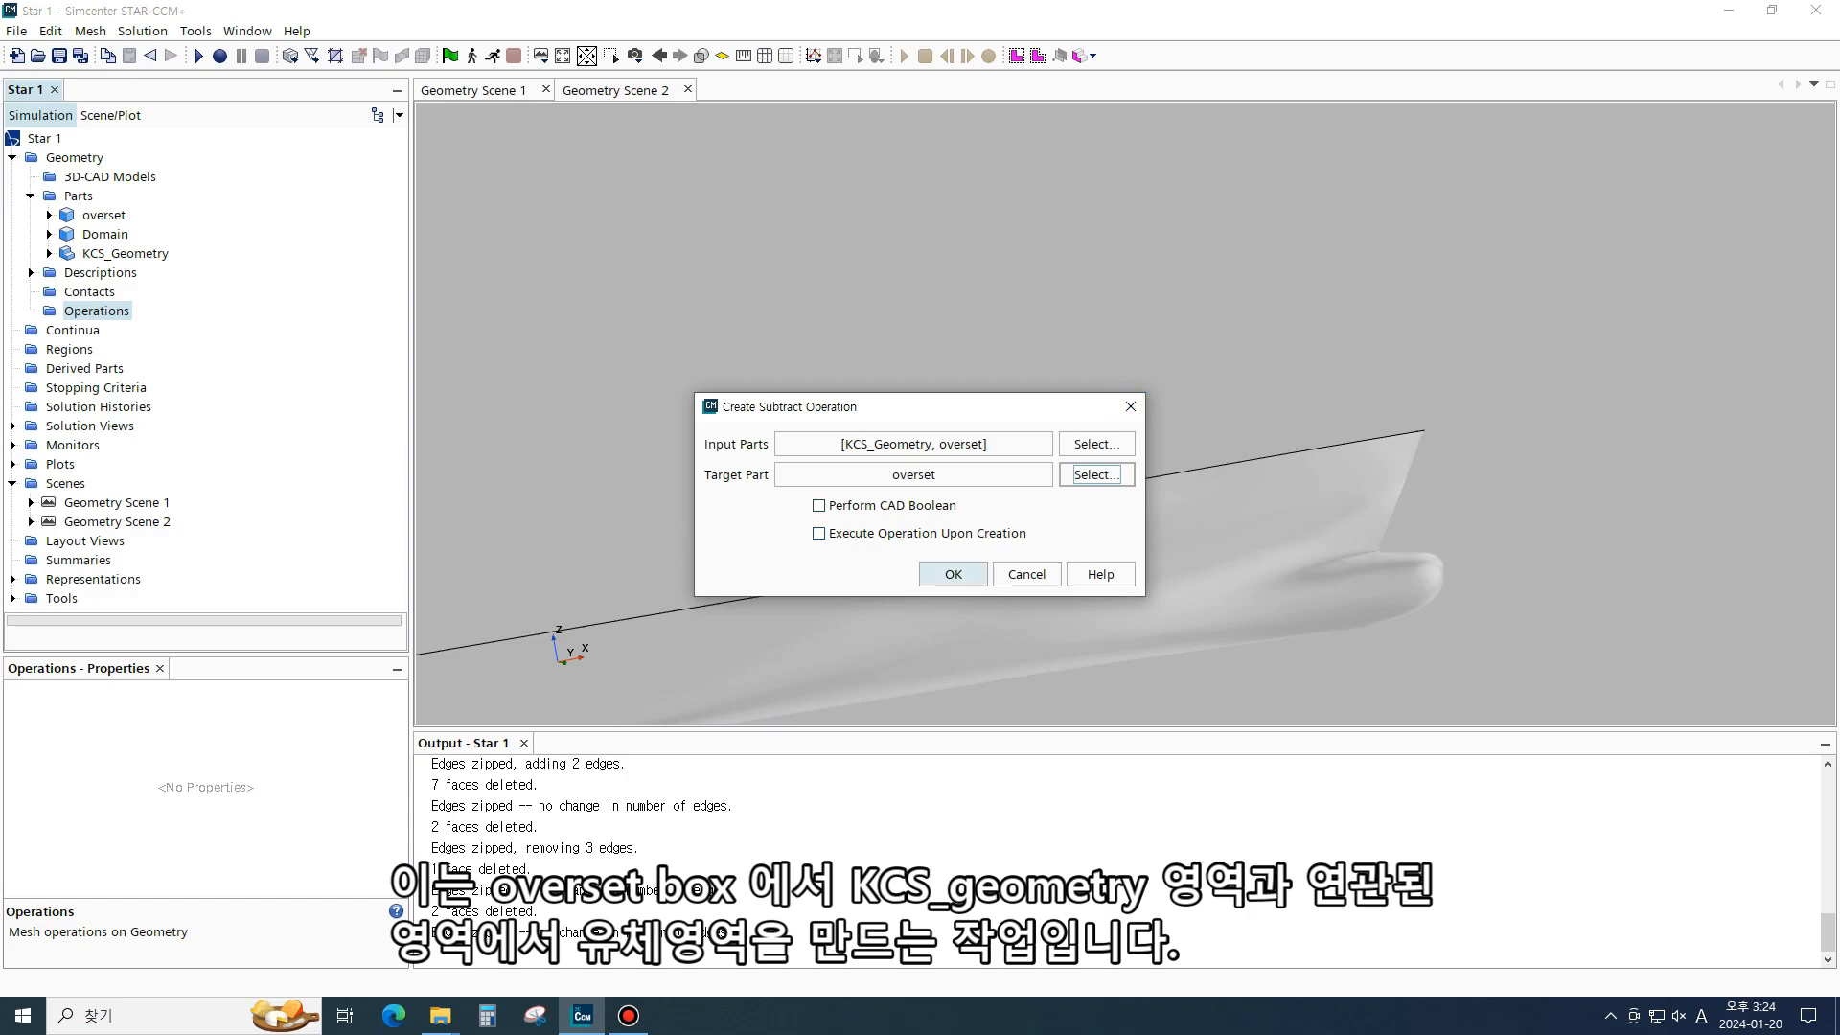
left_click(954, 574)
- Inspect the new Subtract part and operation alongside the Domain and KCS_Geometry parts
left_click(107, 274)
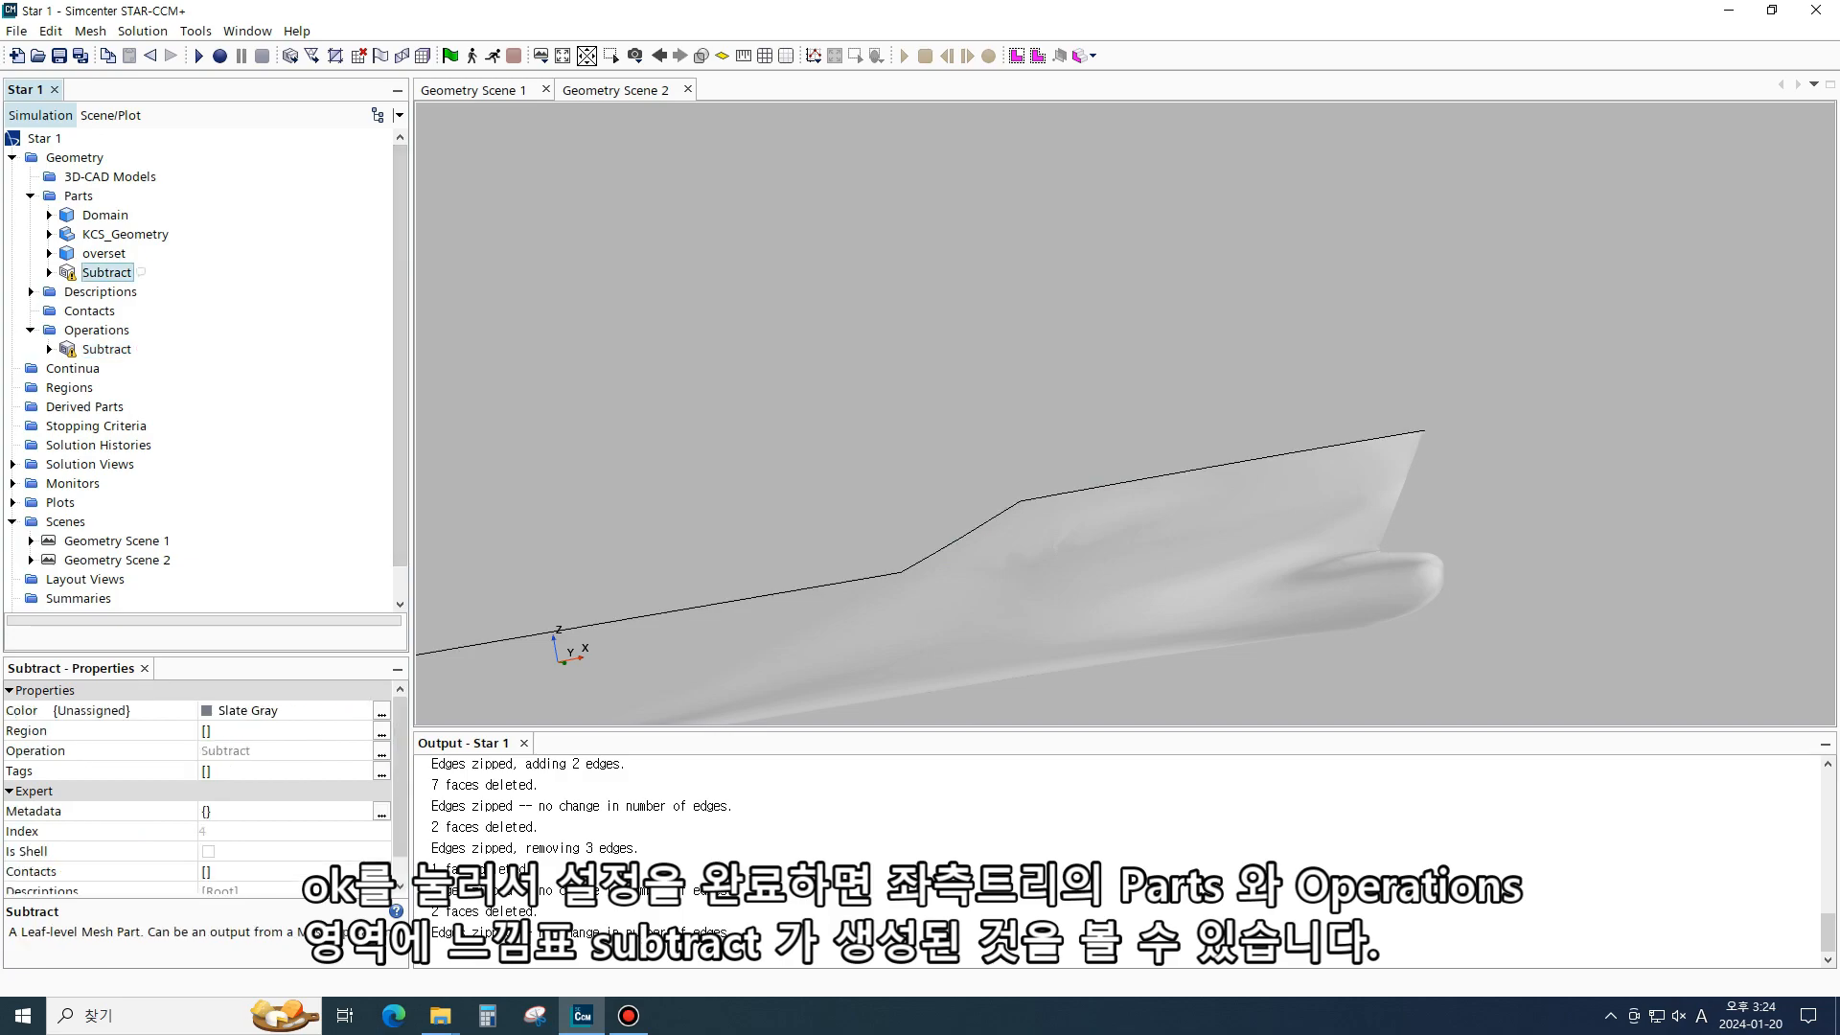
left_click(106, 350)
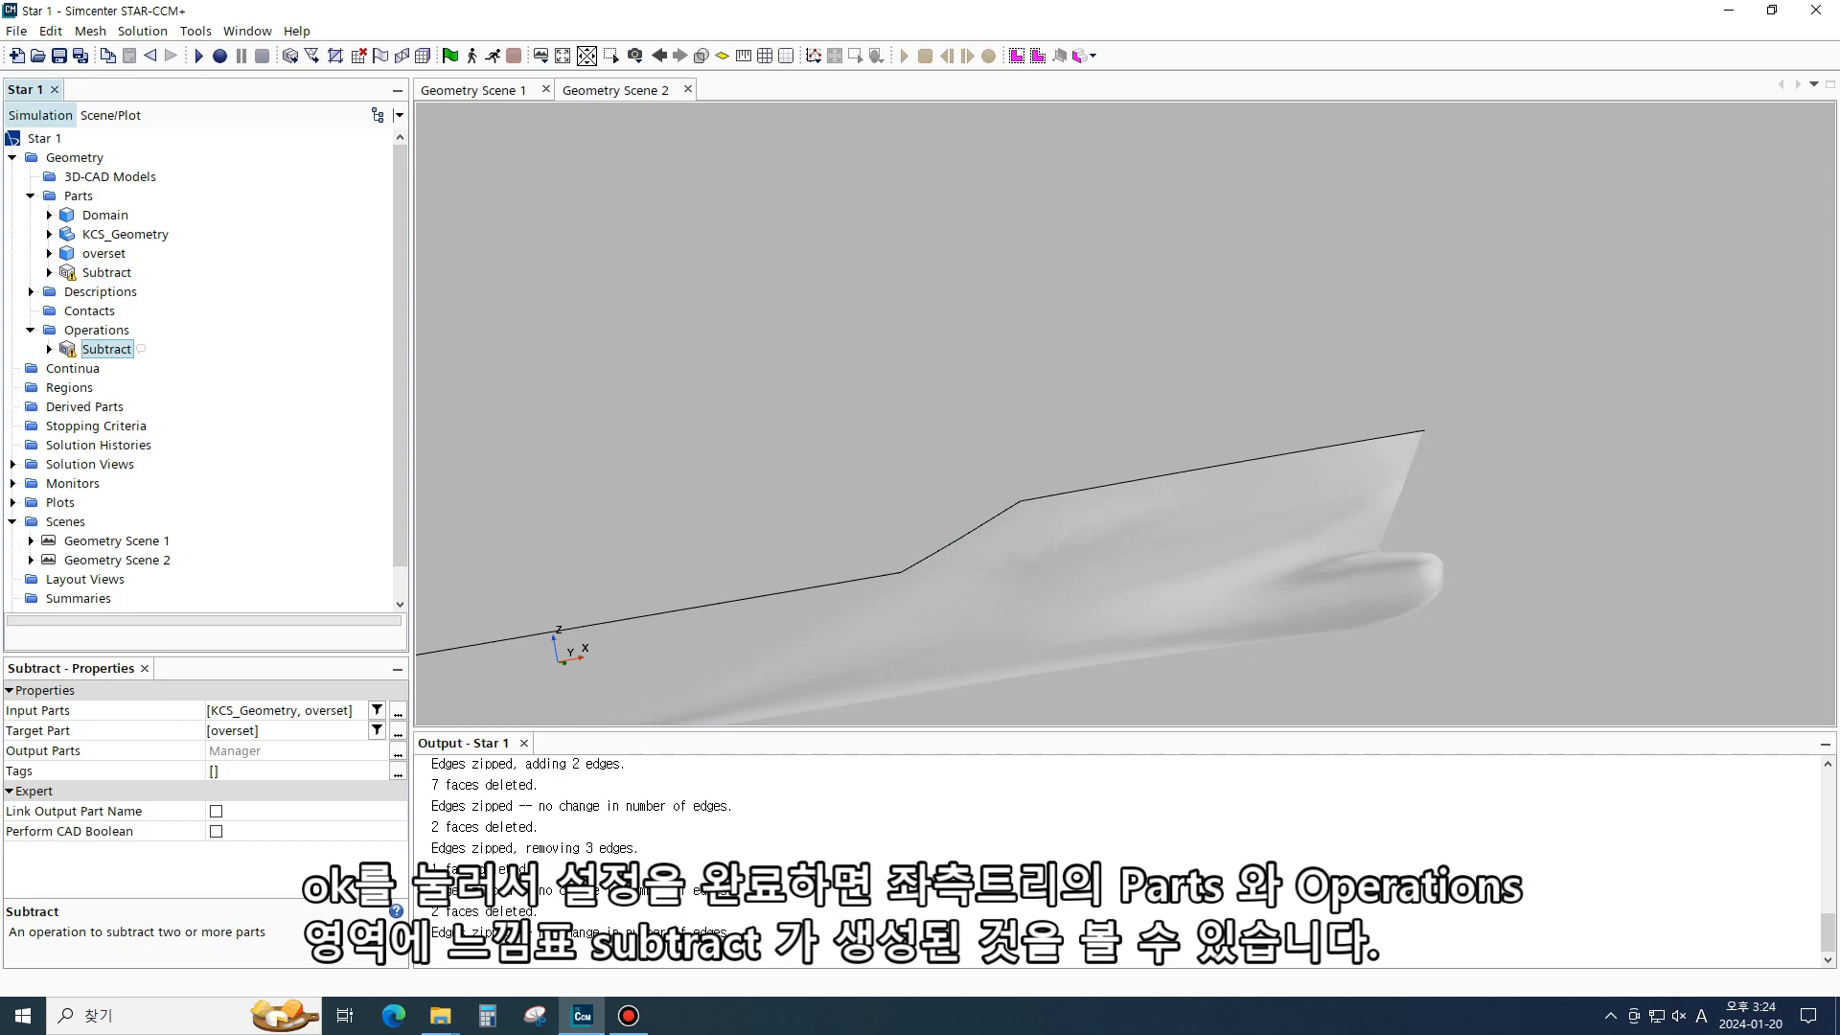
left_click(106, 273)
left_click(105, 216)
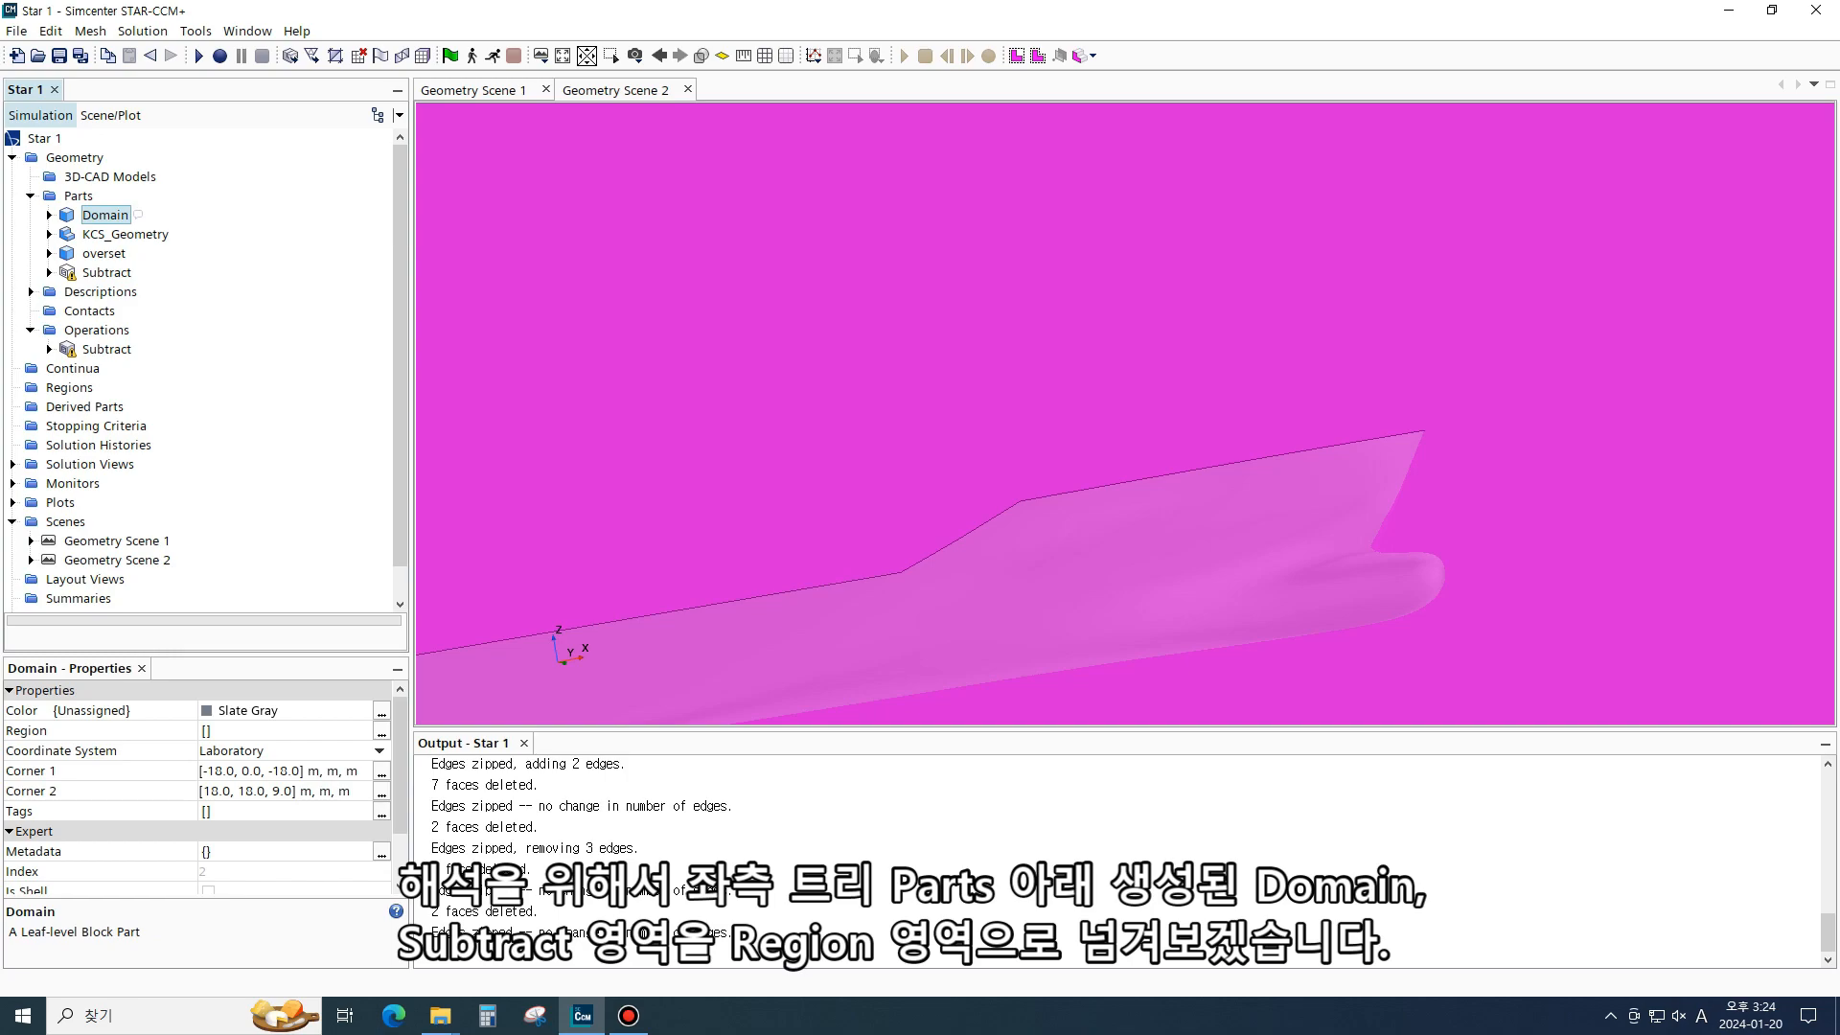
left_click(107, 236)
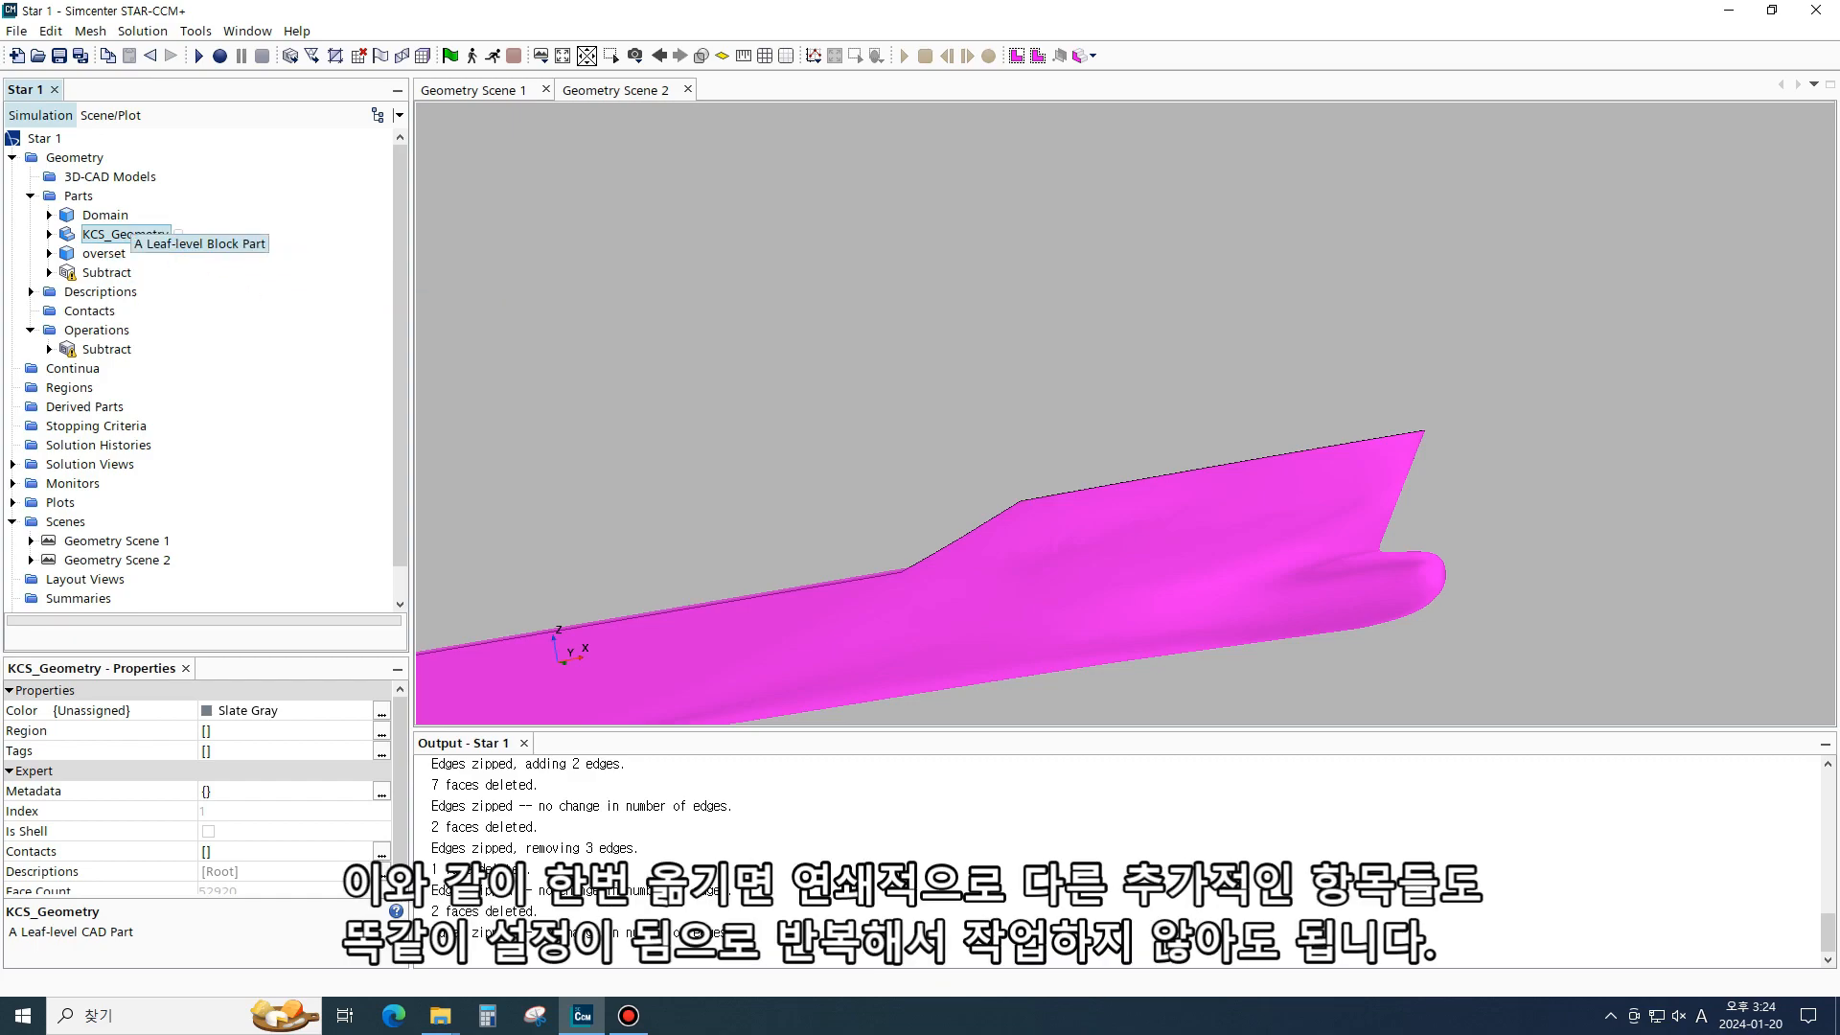
scroll(106, 269, "down", 1)
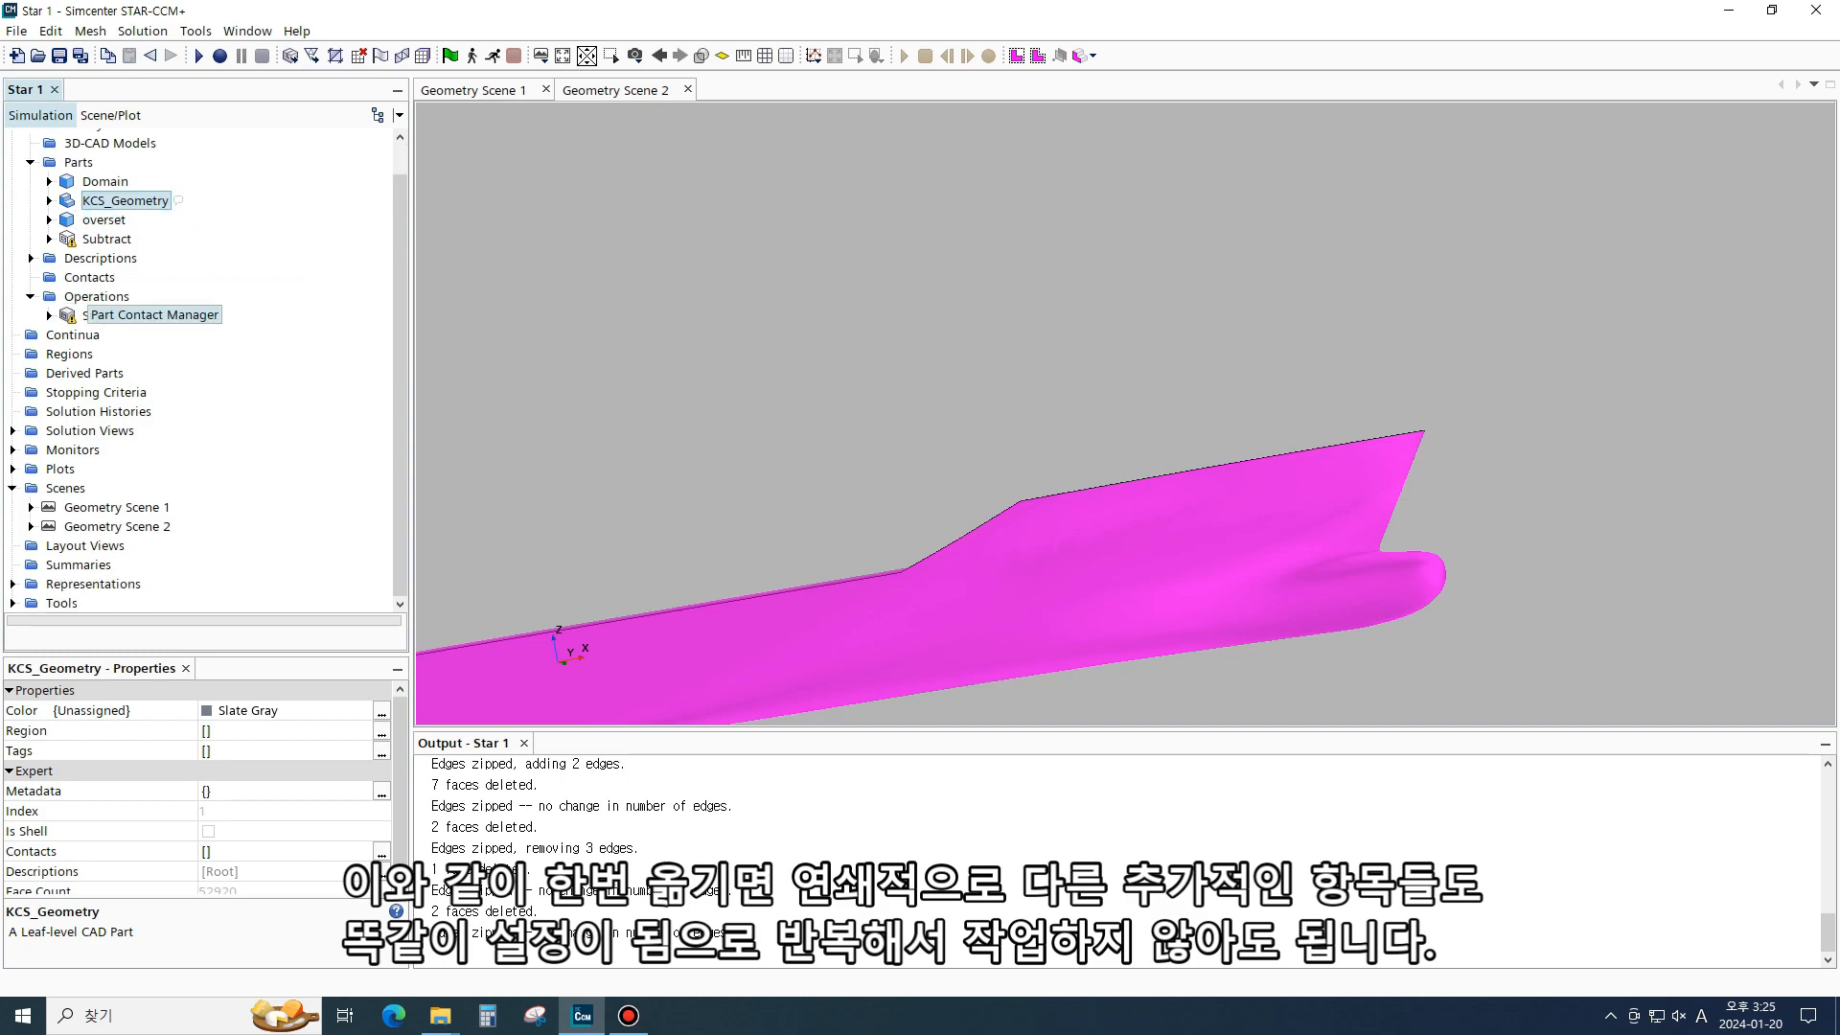
left_click(106, 181)
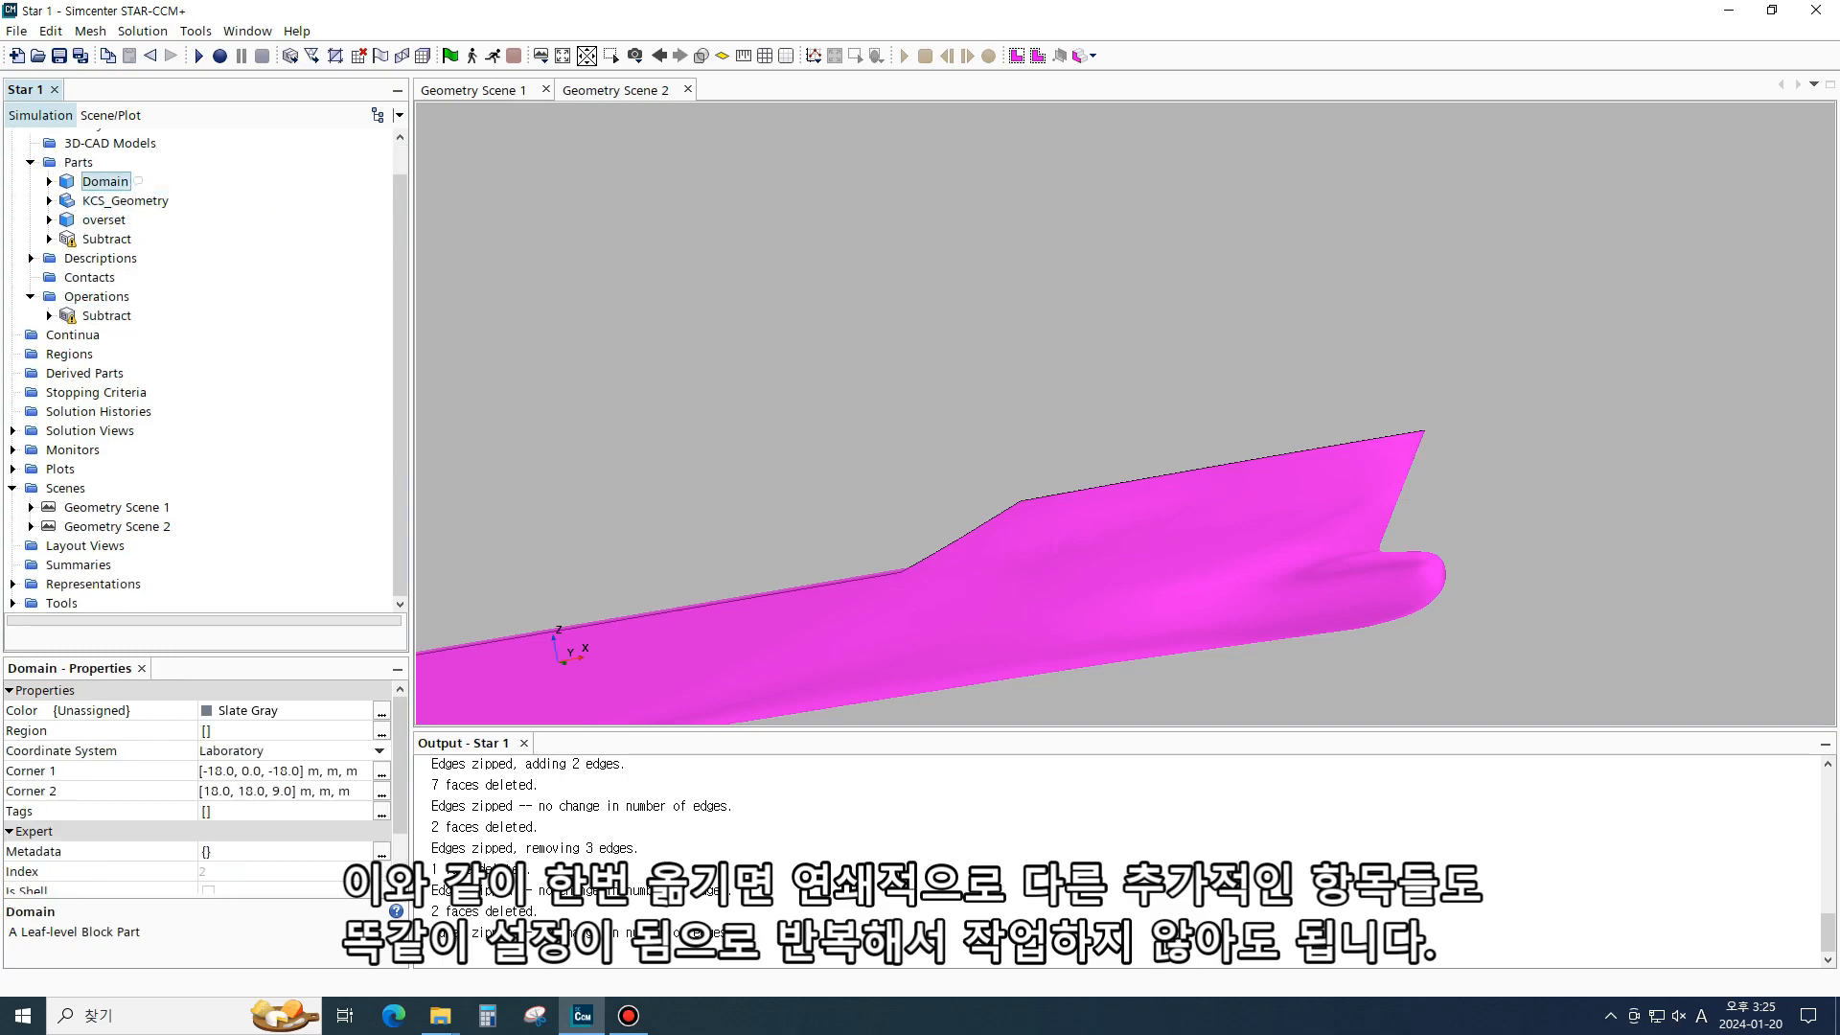
left_click(106, 239, "ctrl")
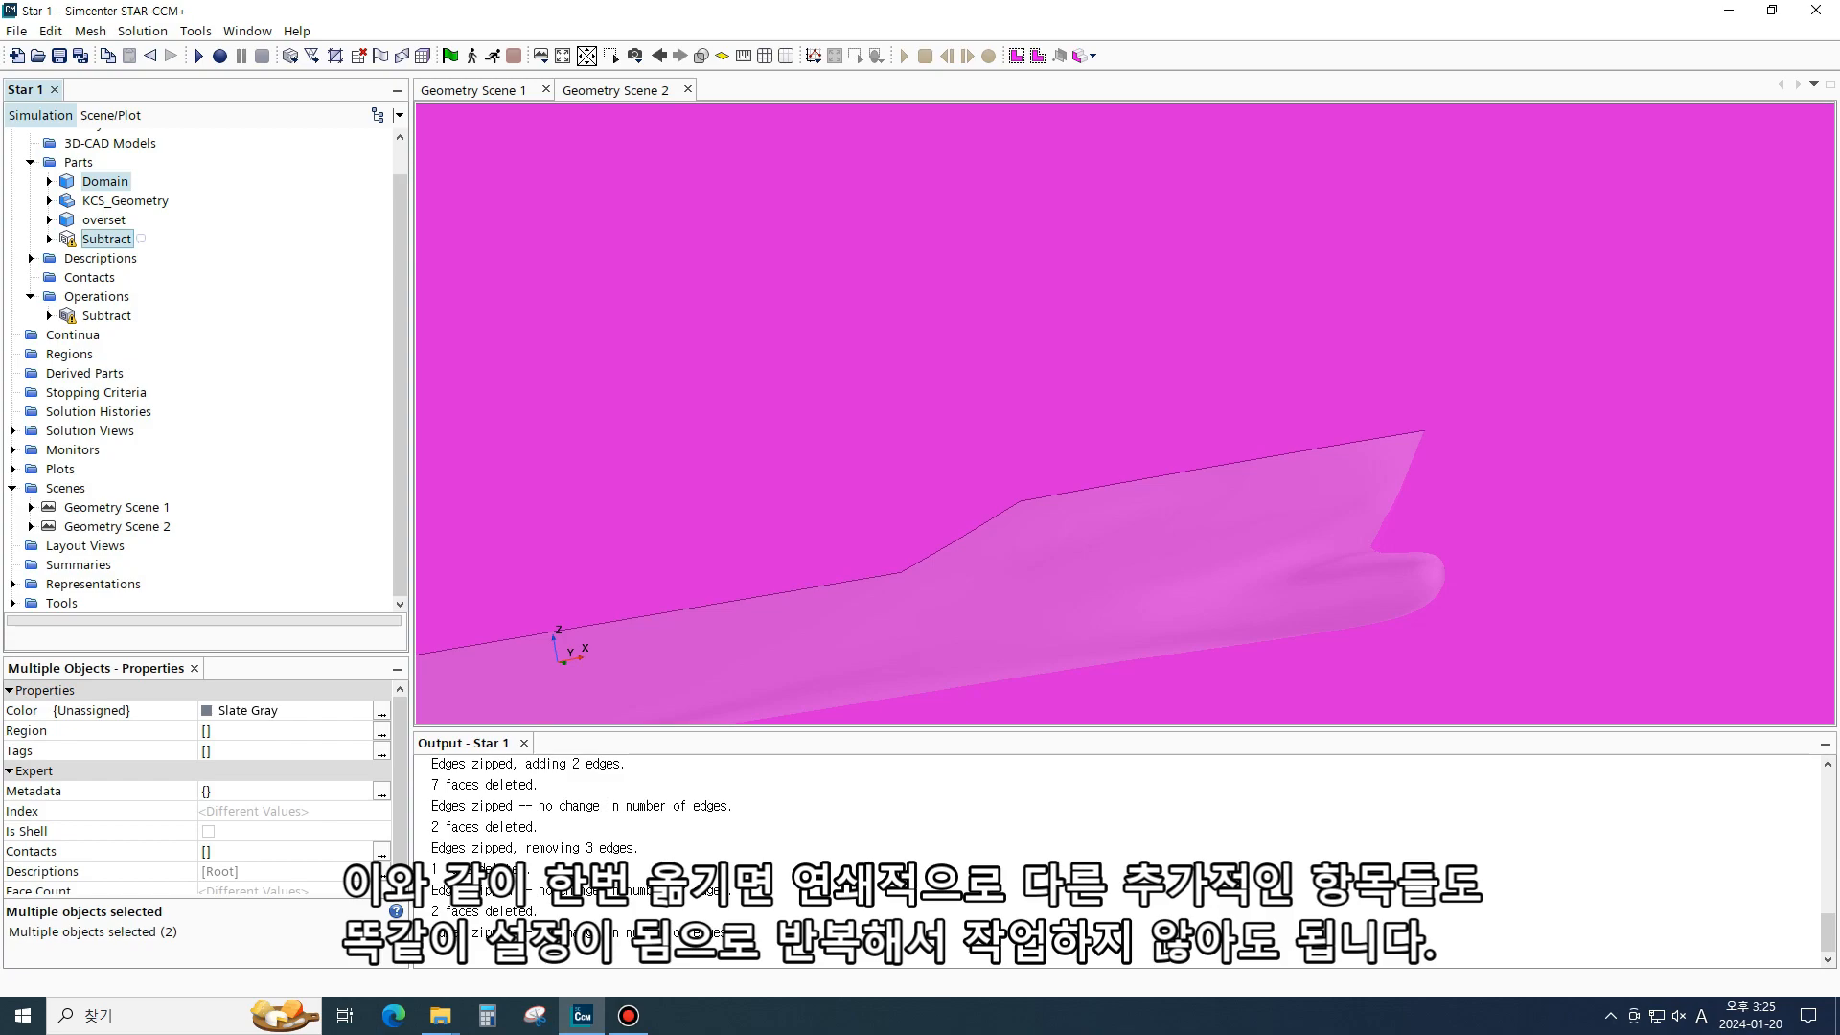
- Rename the block part to overset box and the Subtract mesh part to overset
left_click(104, 219)
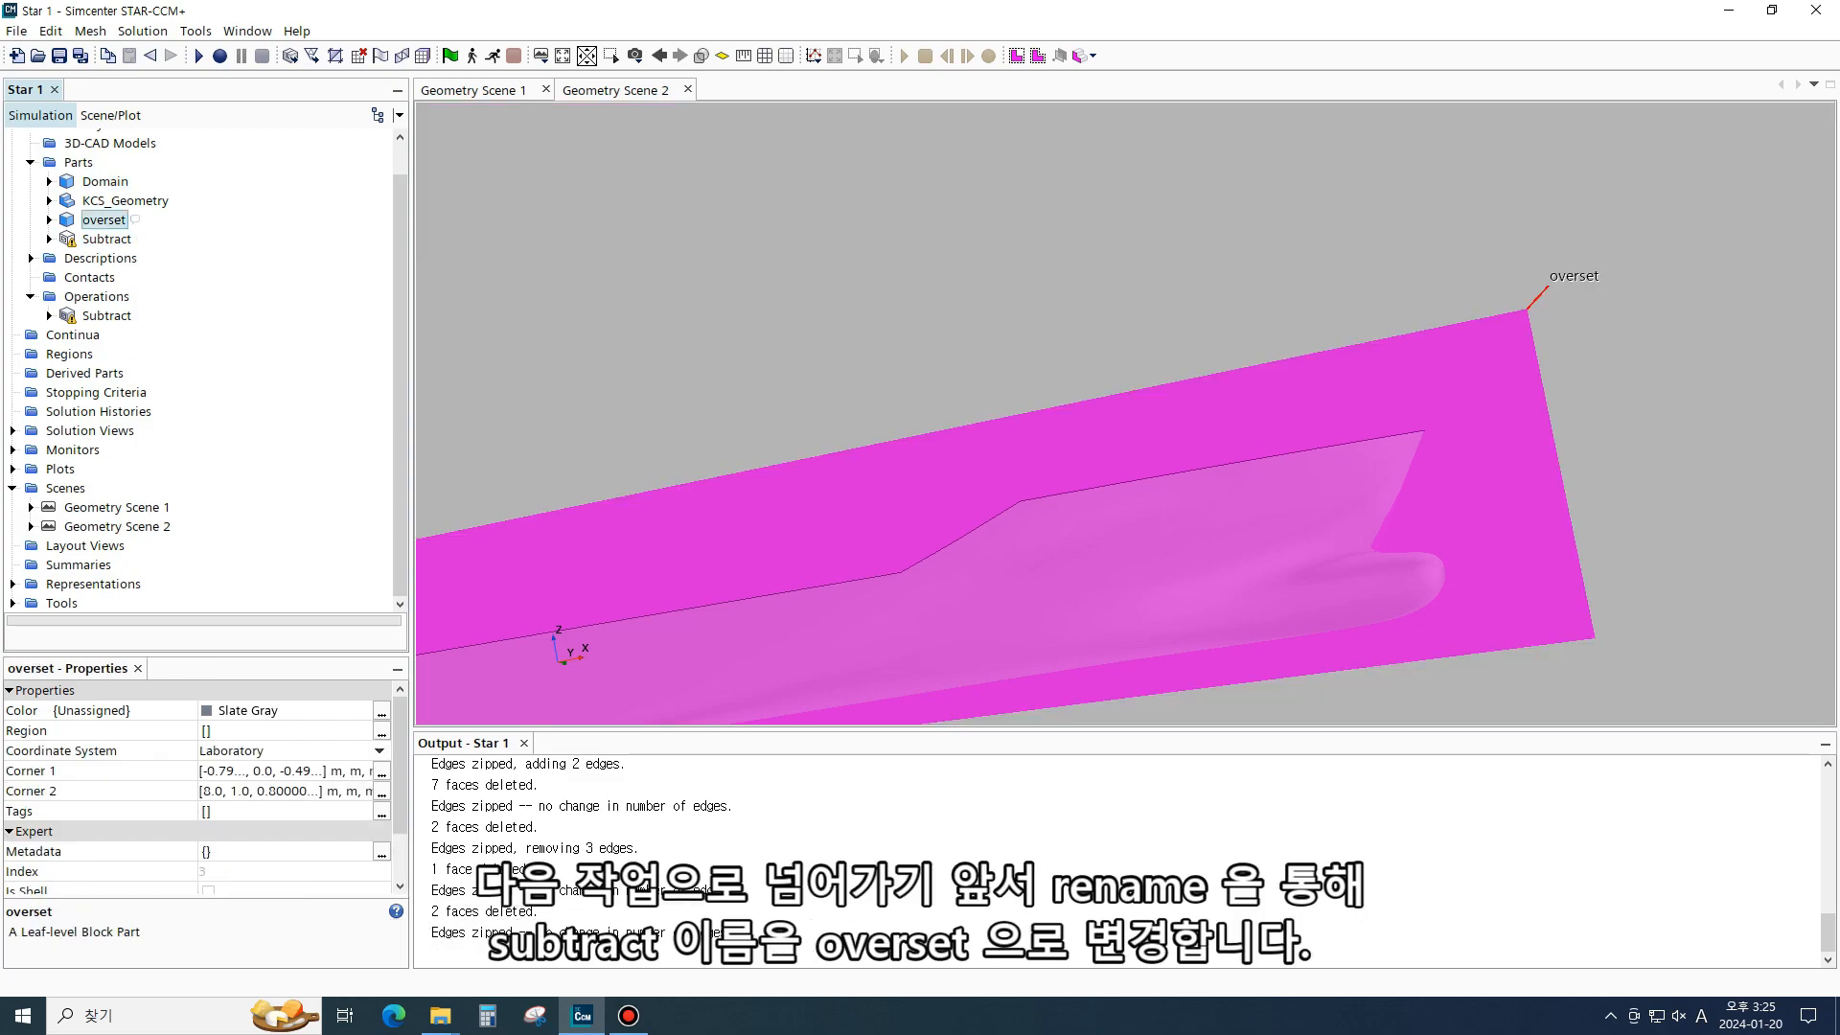
left_click(106, 239)
right_click(113, 240)
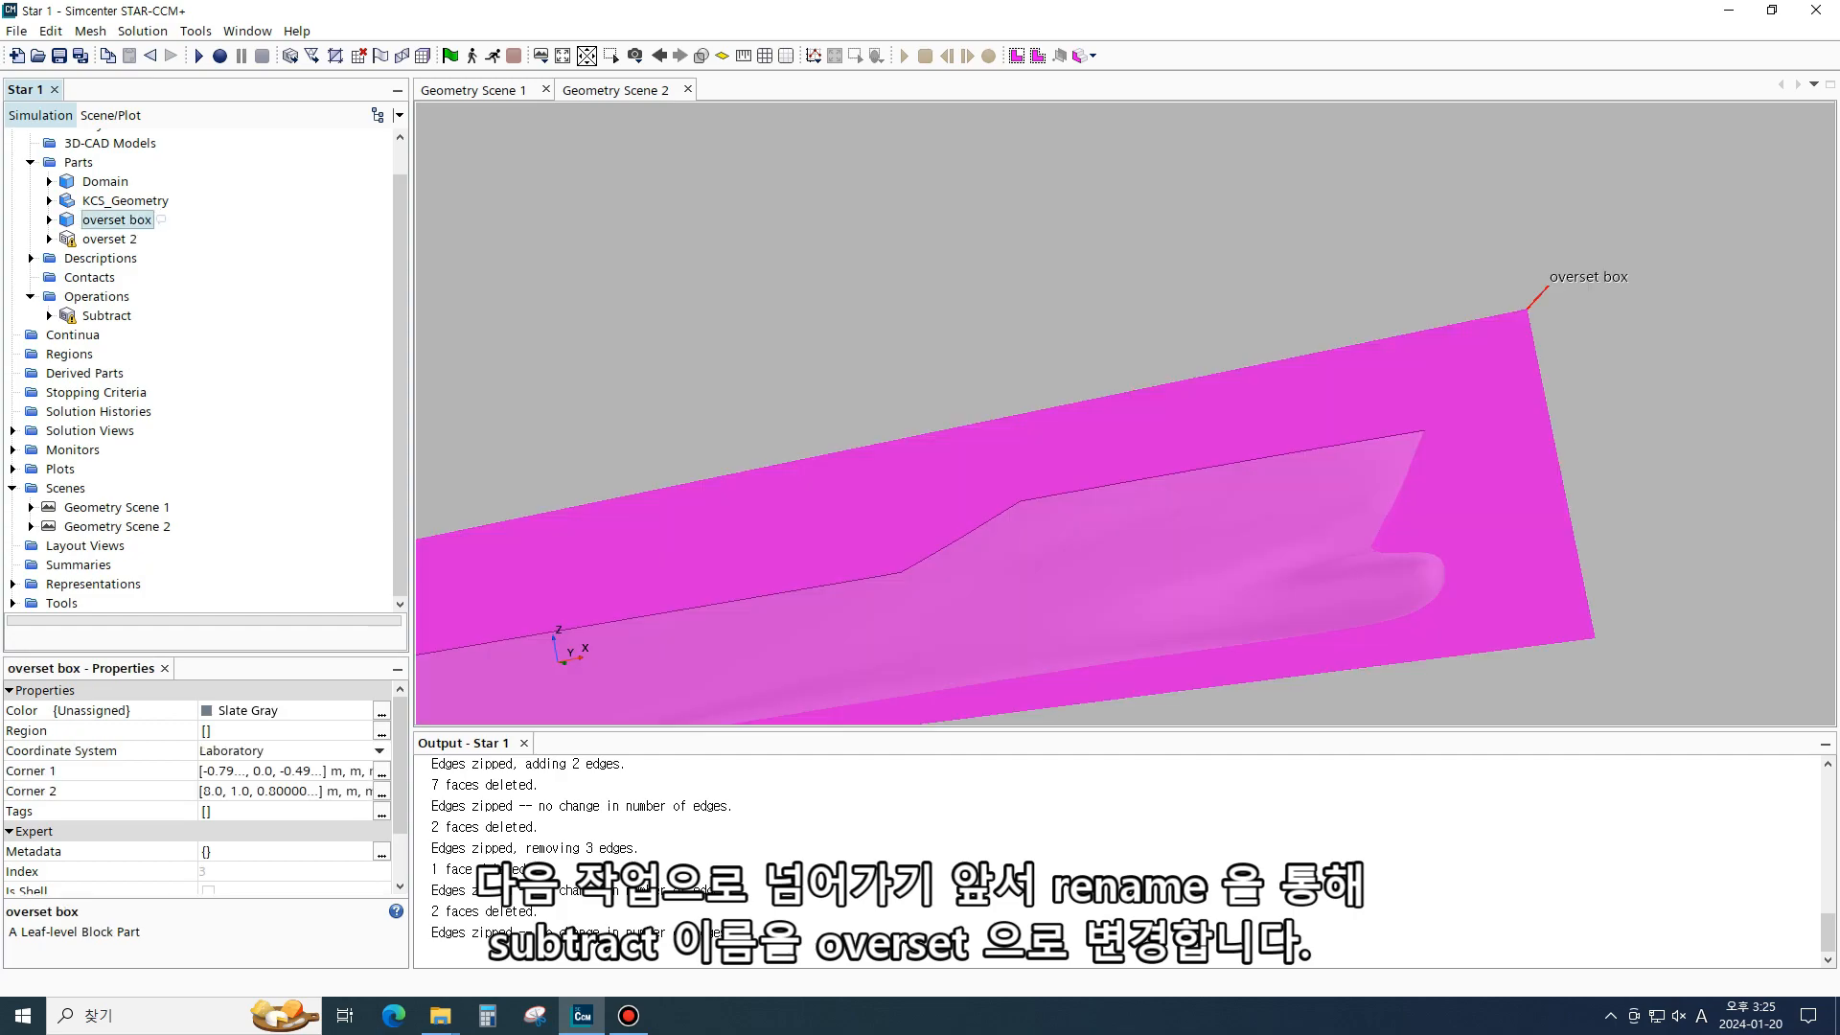
left_click(109, 239)
key("F2")
key("BackSpace")
key("BackSpace")
key("Return")
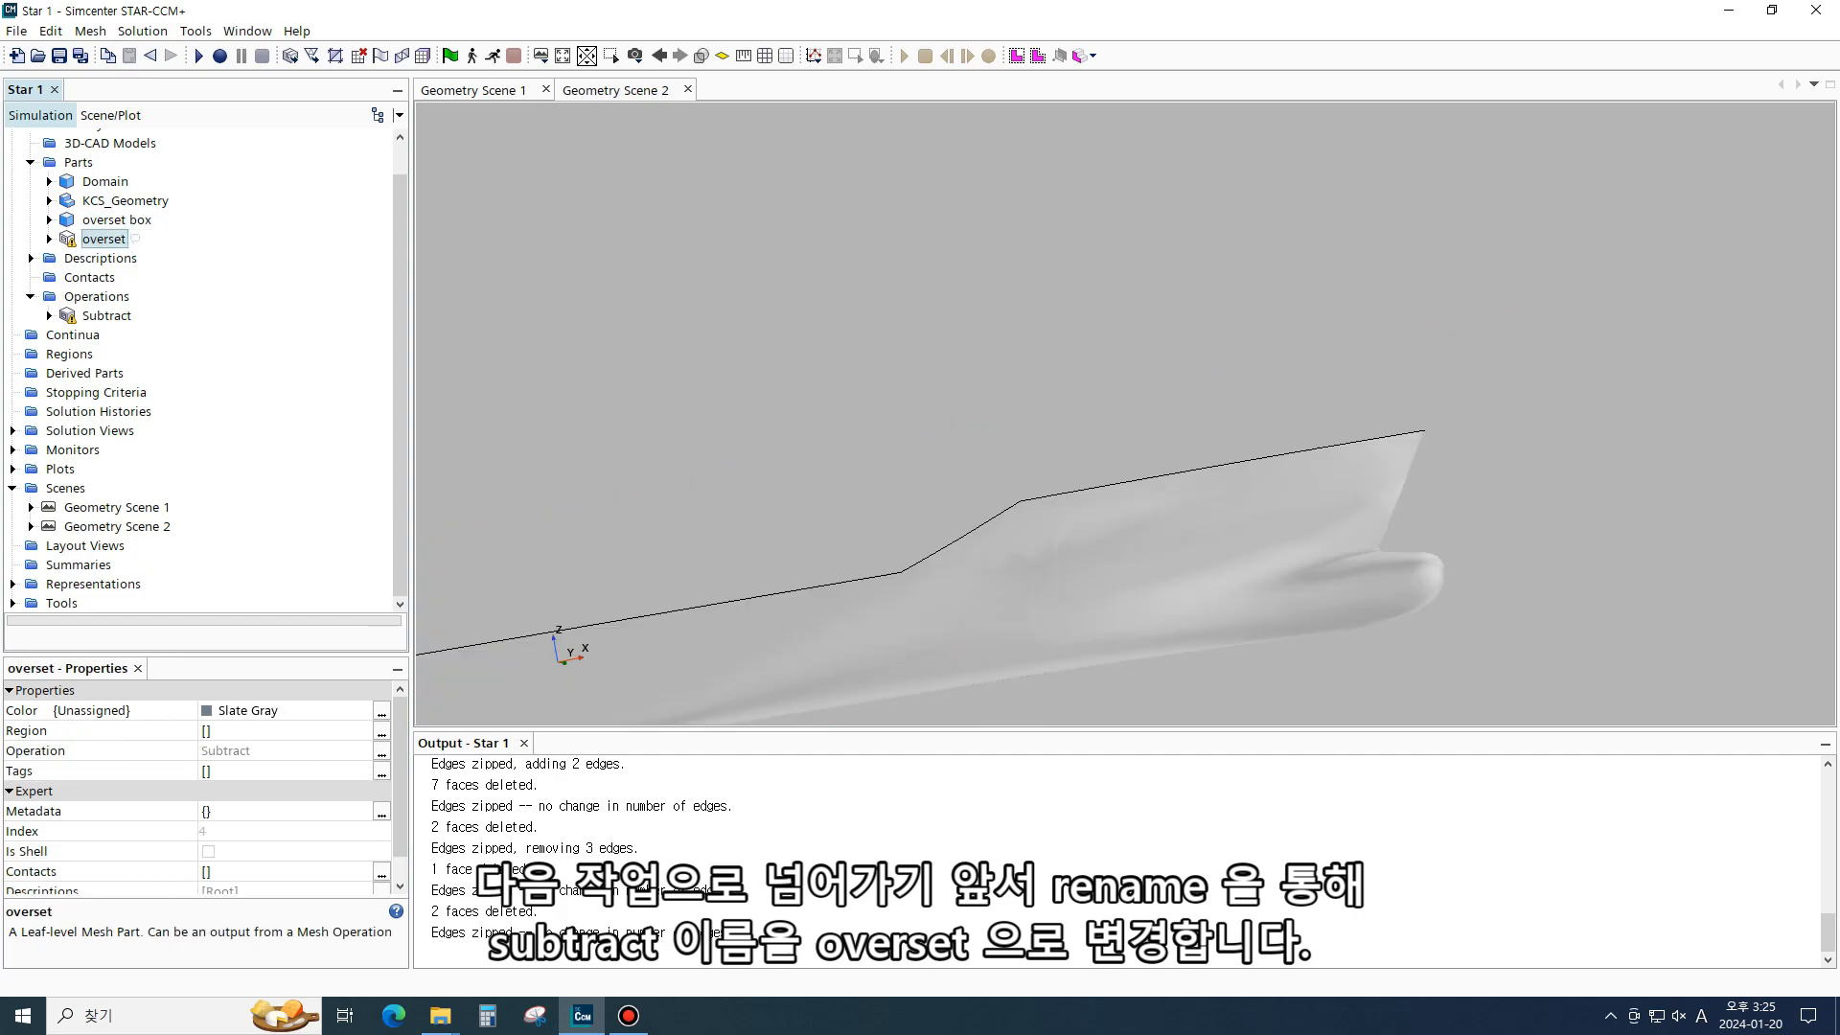
- Assign the Domain and overset parts to regions, creating a region for each part
left_click(105, 182, "ctrl")
right_click(106, 239)
mouse_move(221, 360)
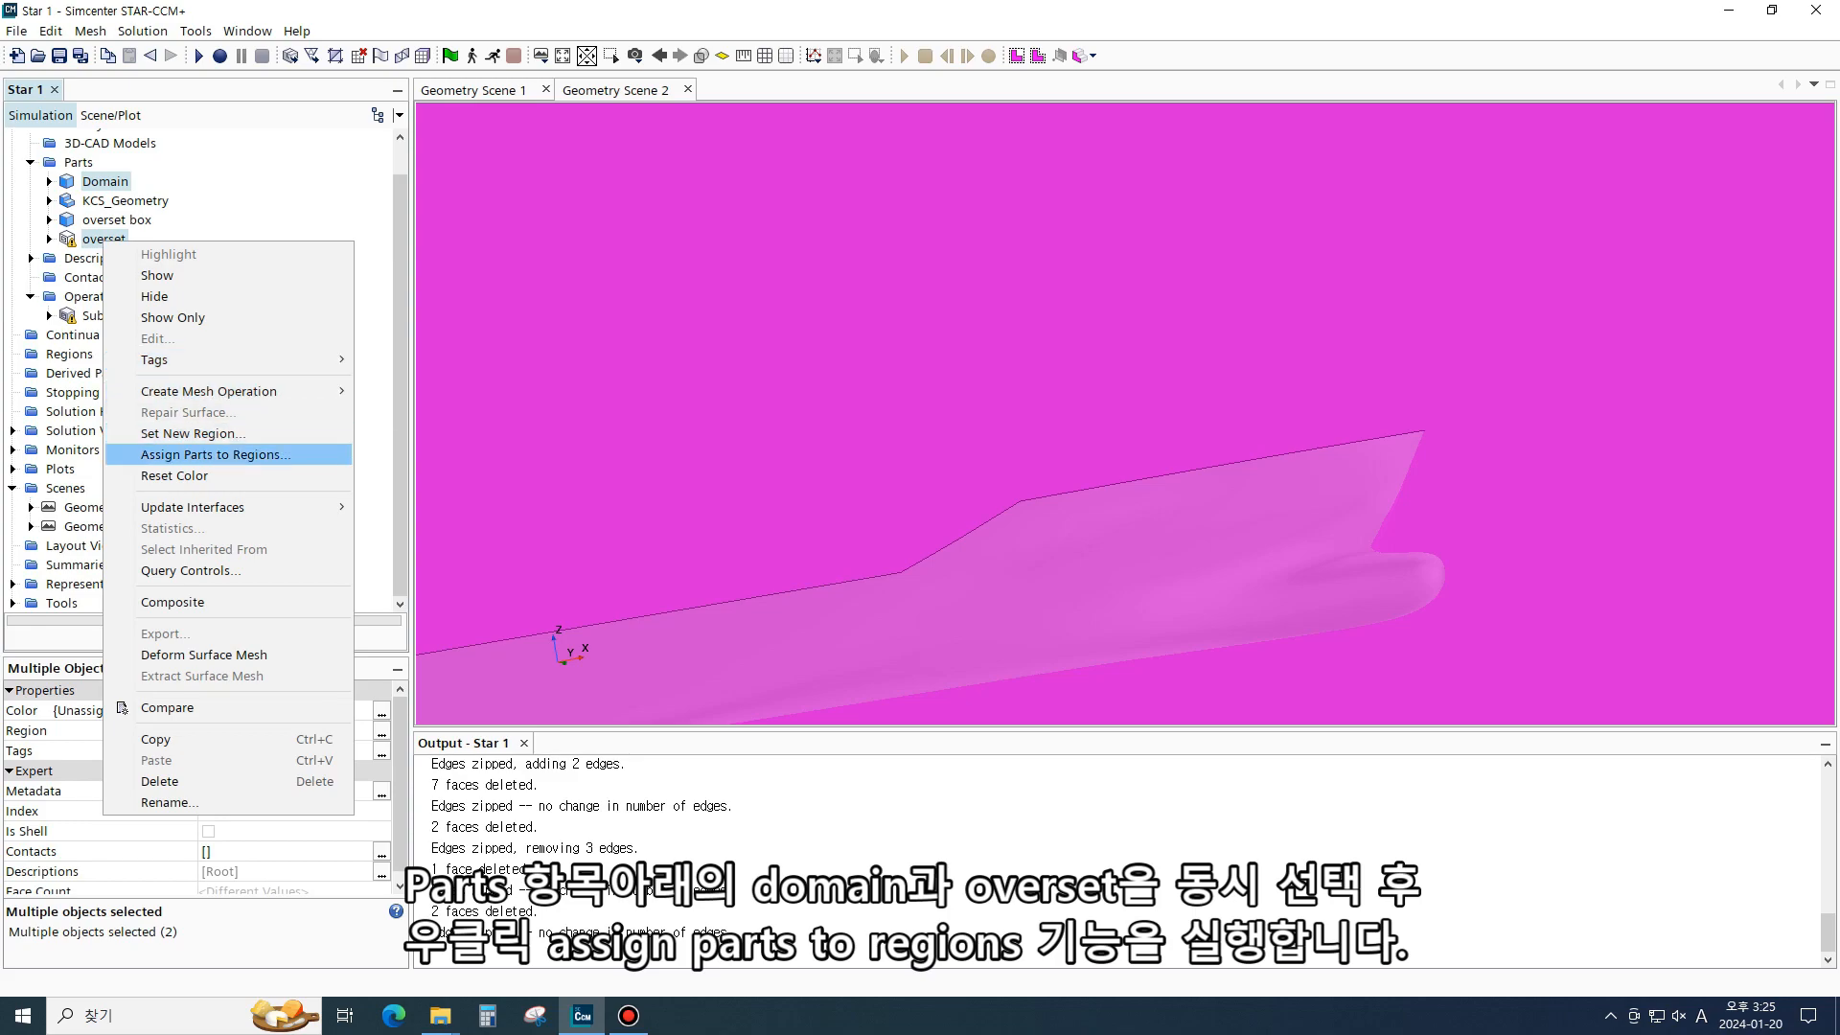
left_click(215, 454)
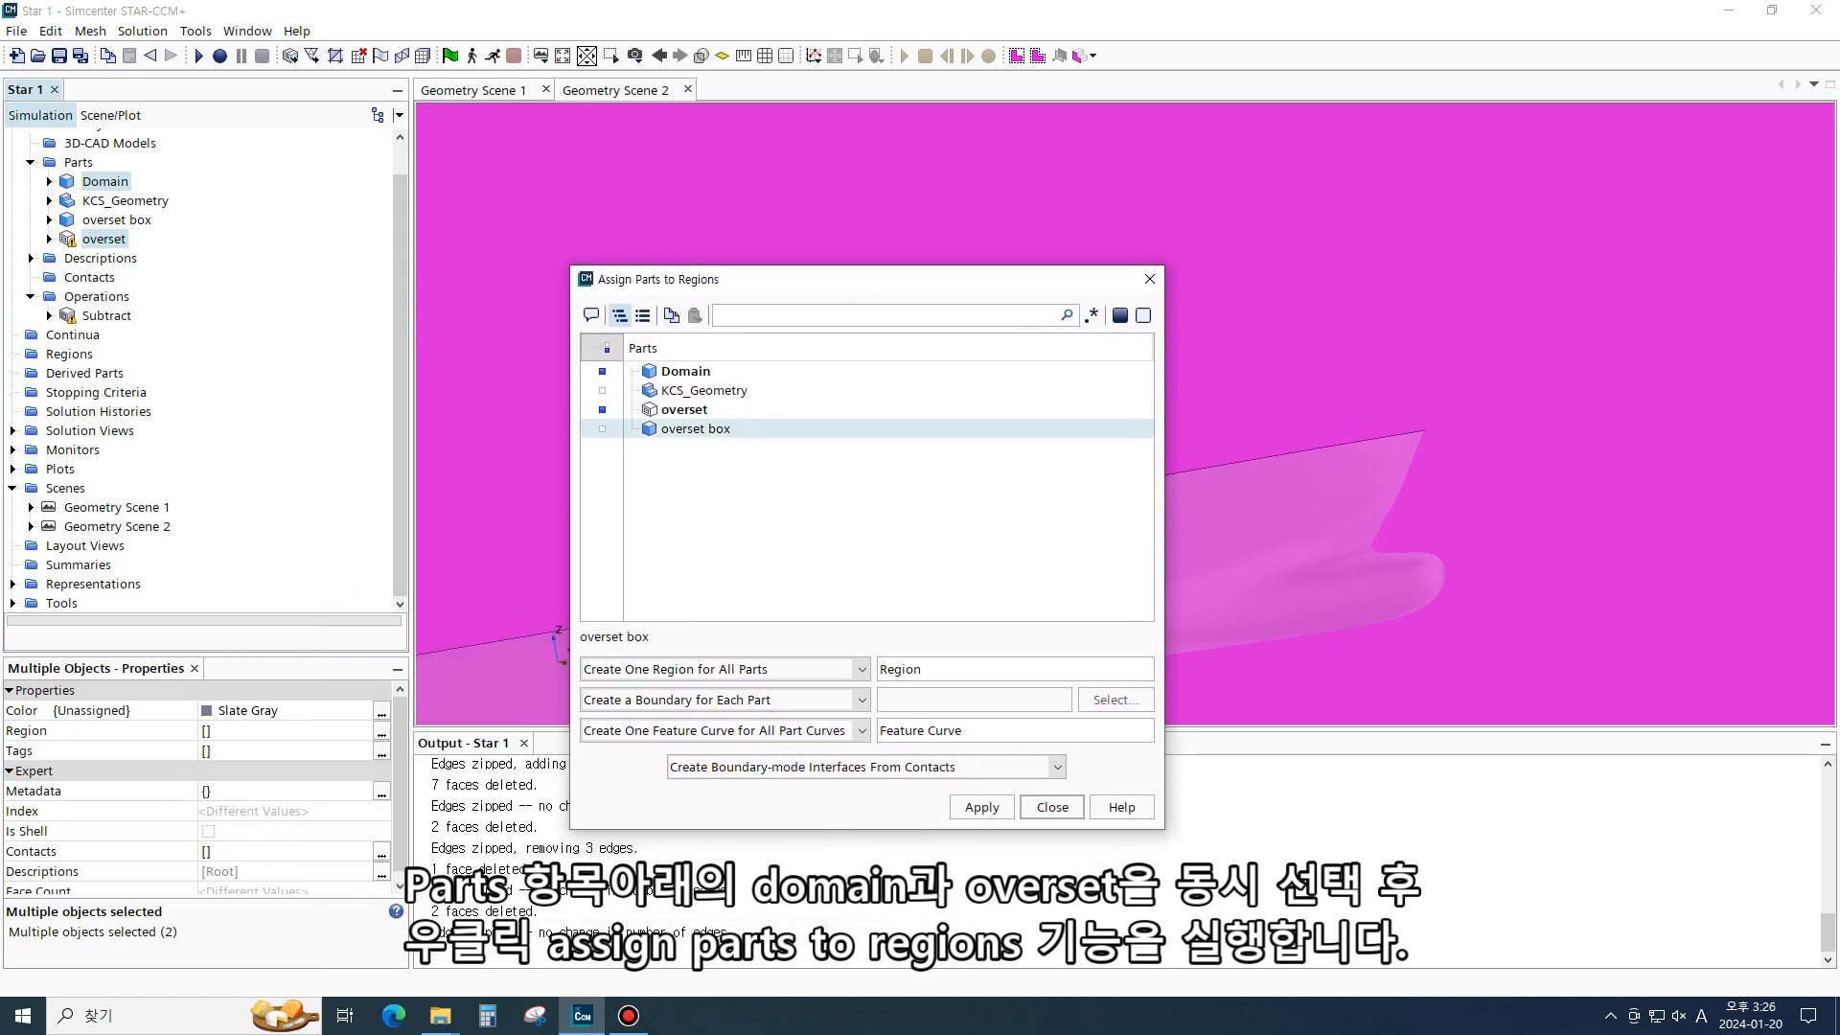
key("alt+Down")
key("Up")
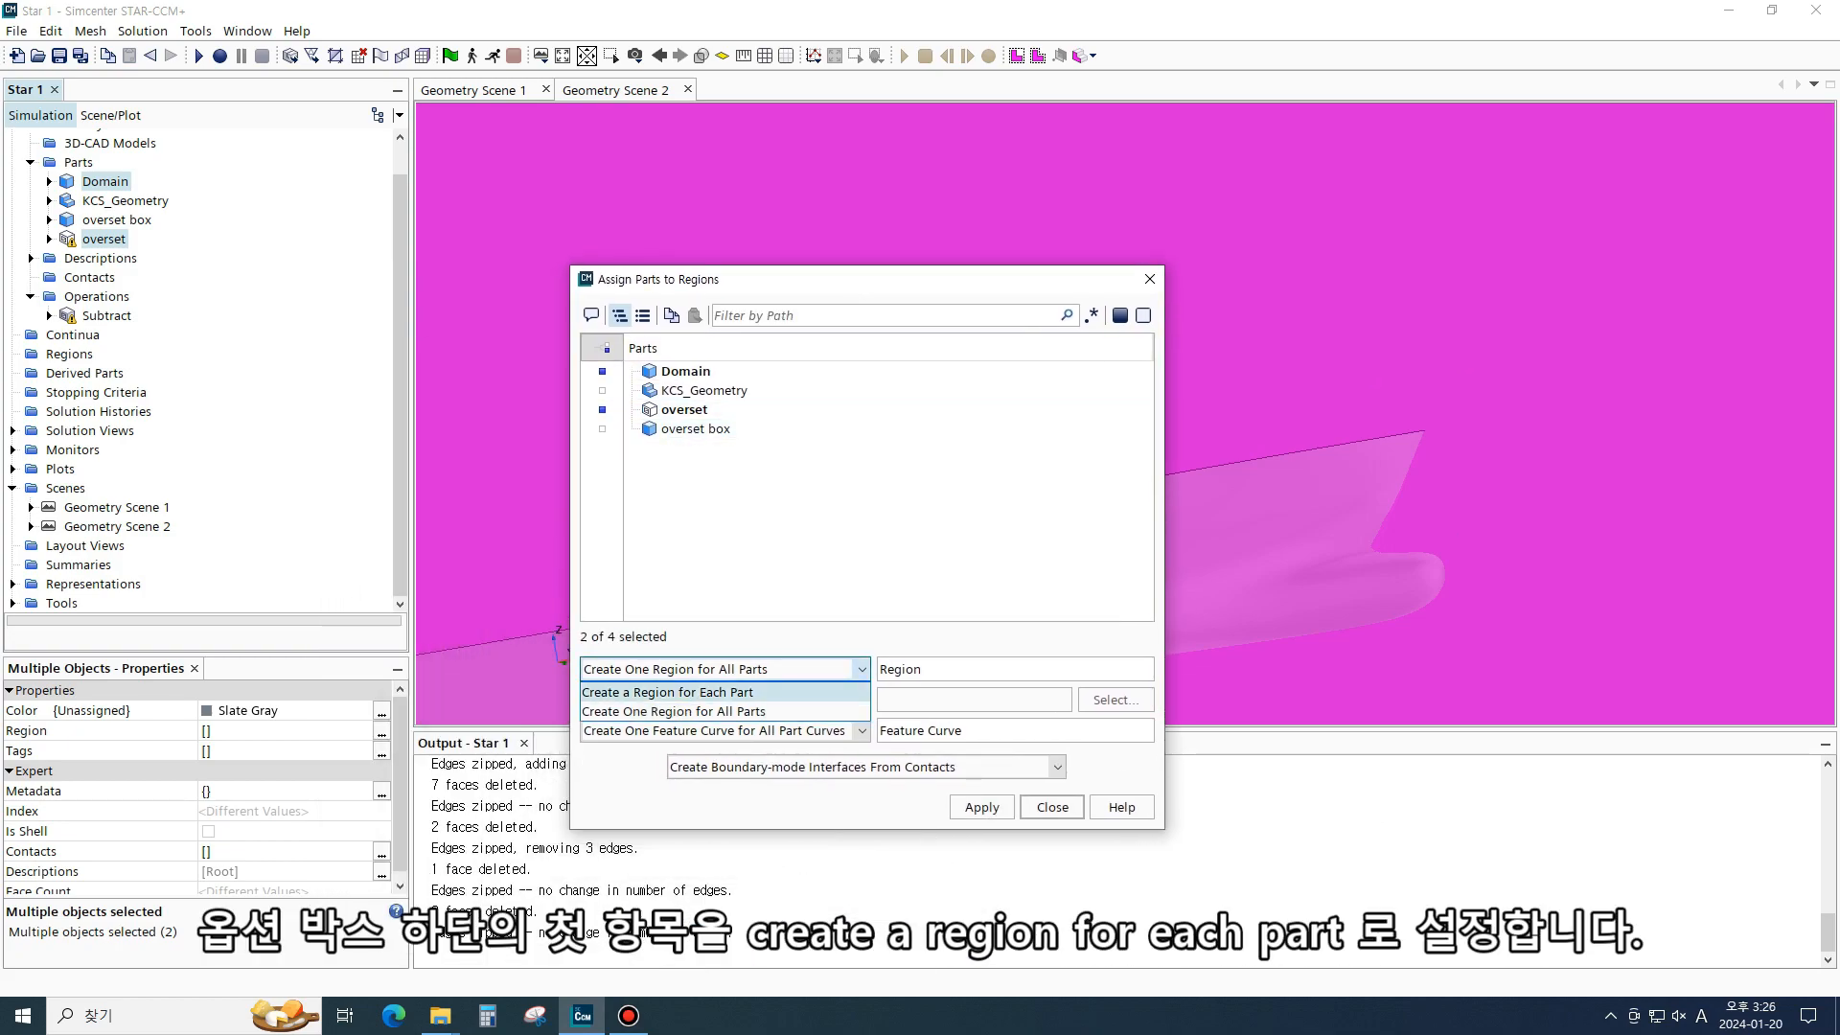
key("Return")
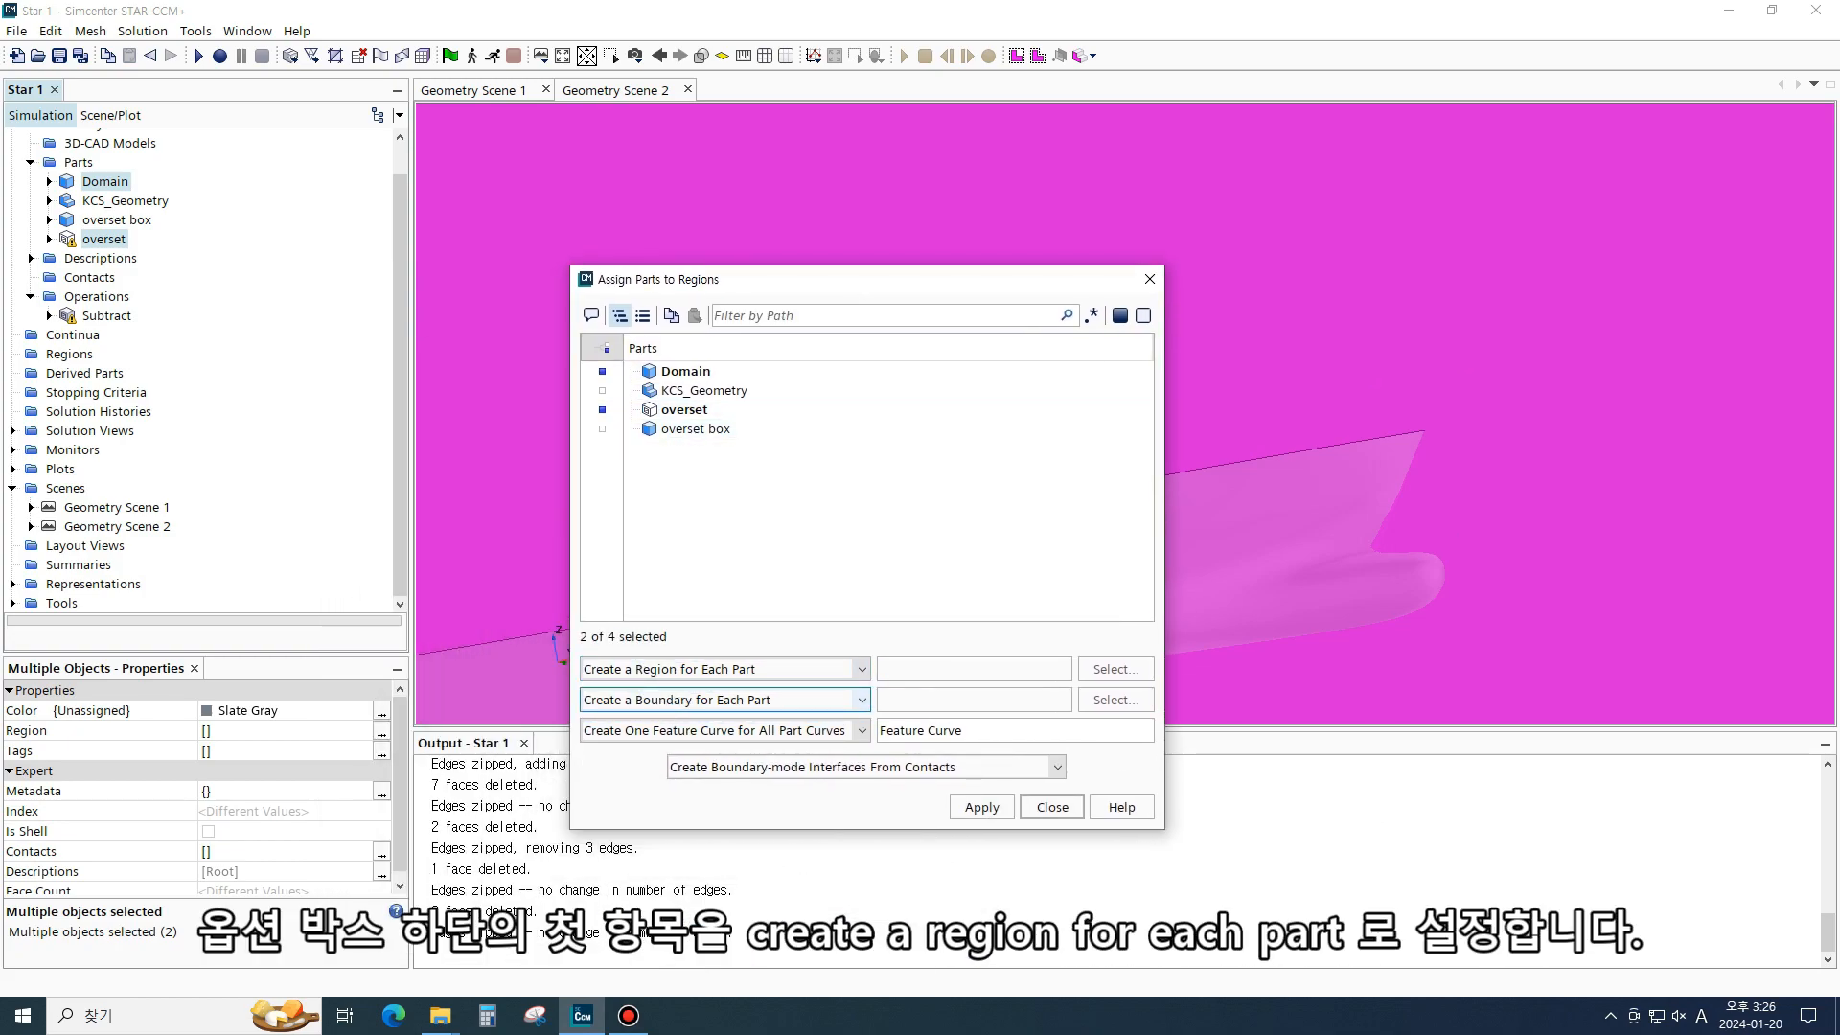
- Create a boundary for each part surface and a feature curve for each part curve, then apply and close
key("alt+Down")
key("Up")
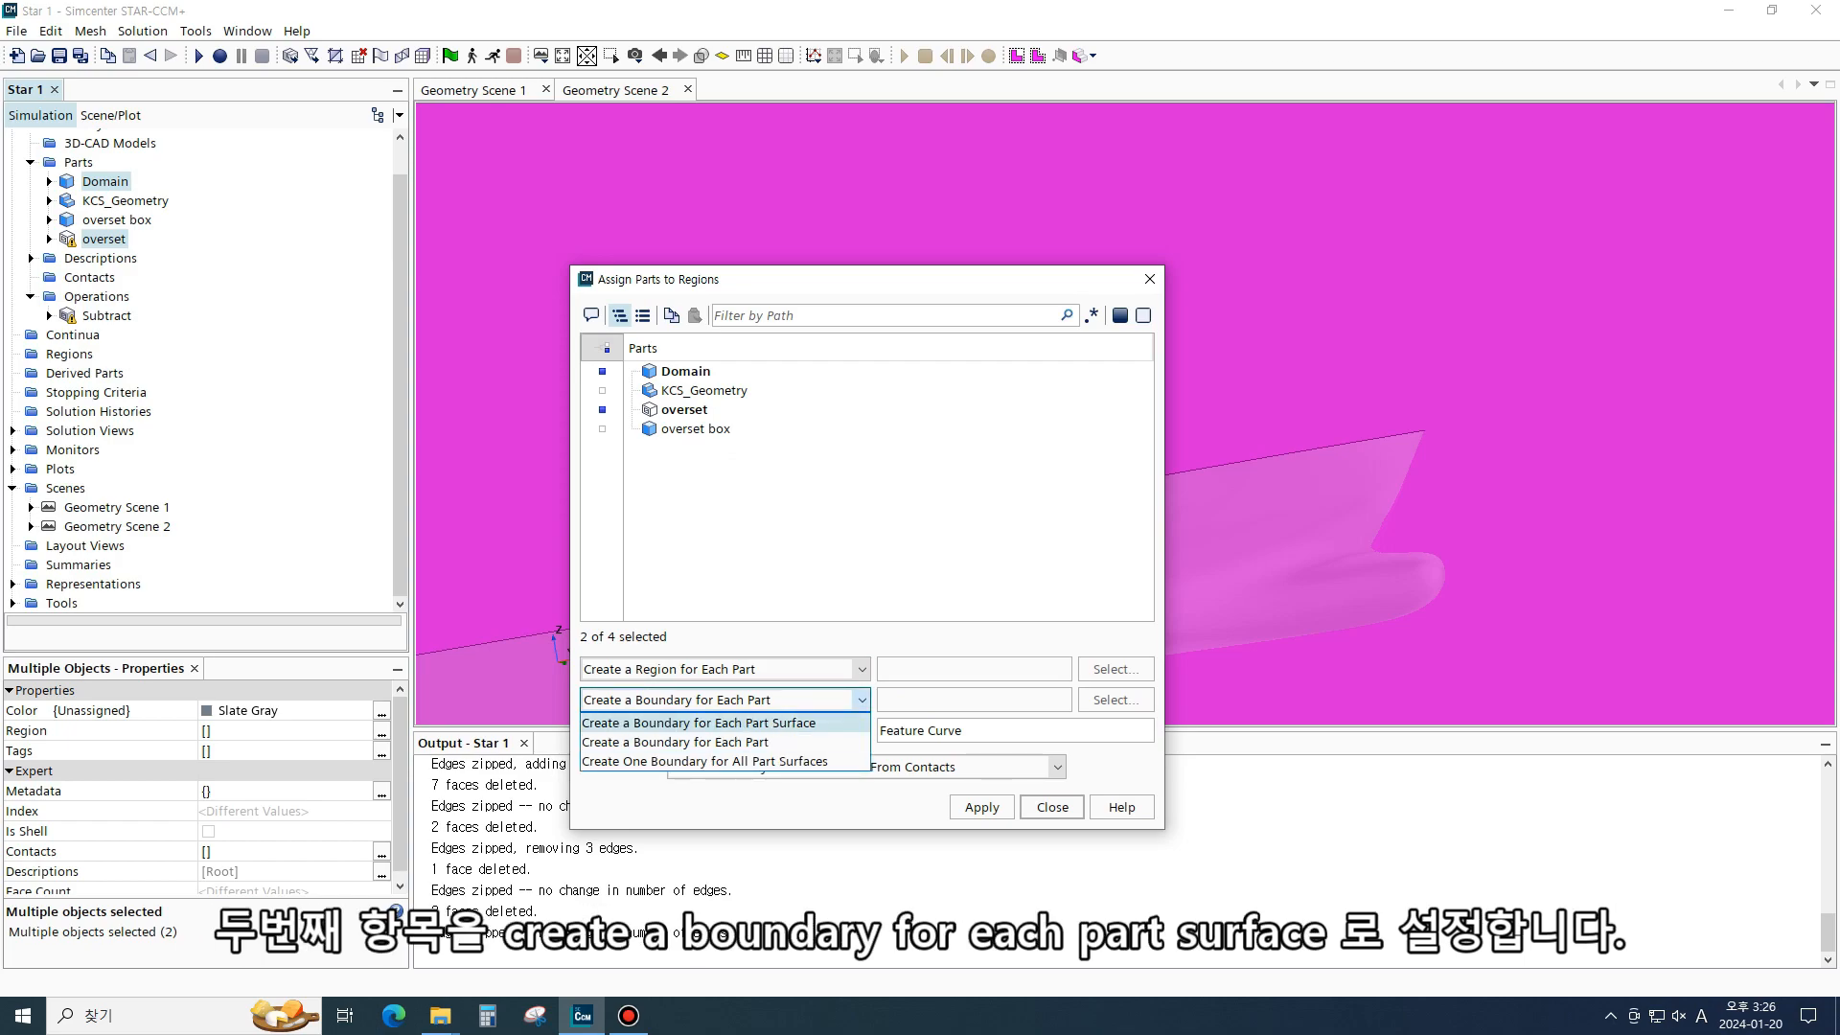
key("Return")
key("Tab")
key("alt+Down")
key("Up")
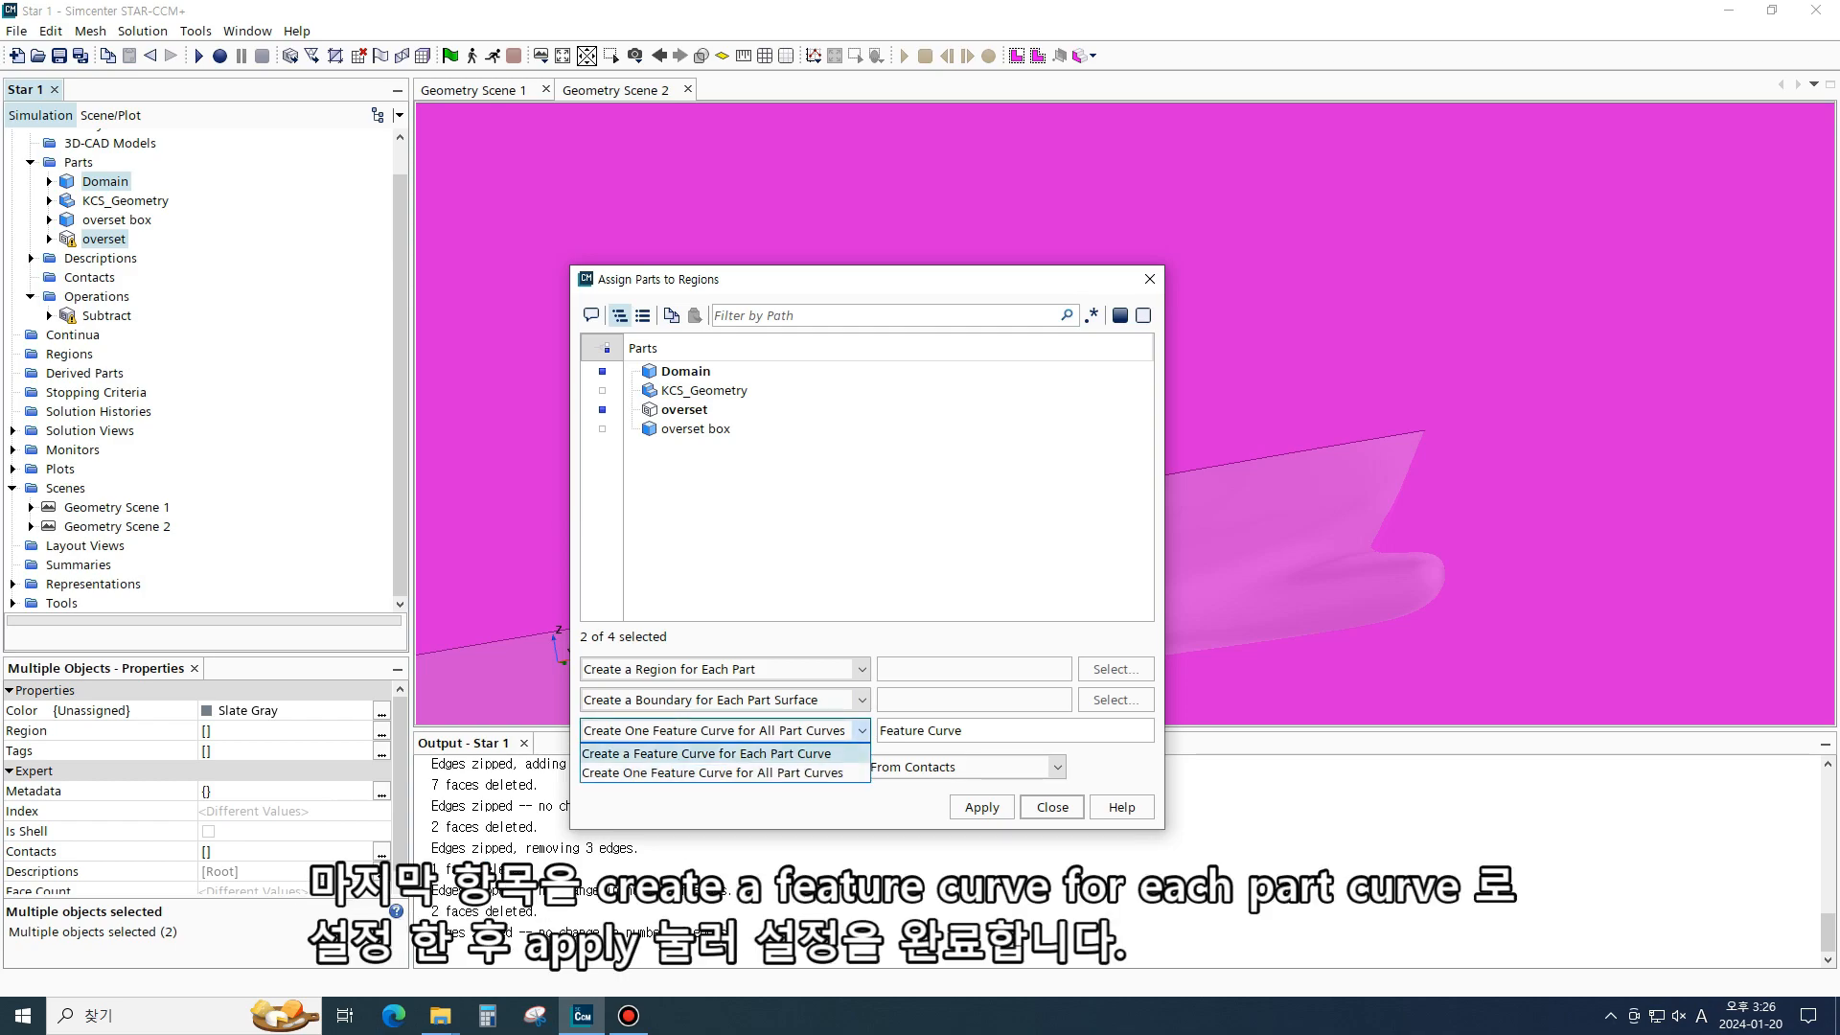
key("Return")
key("Return")
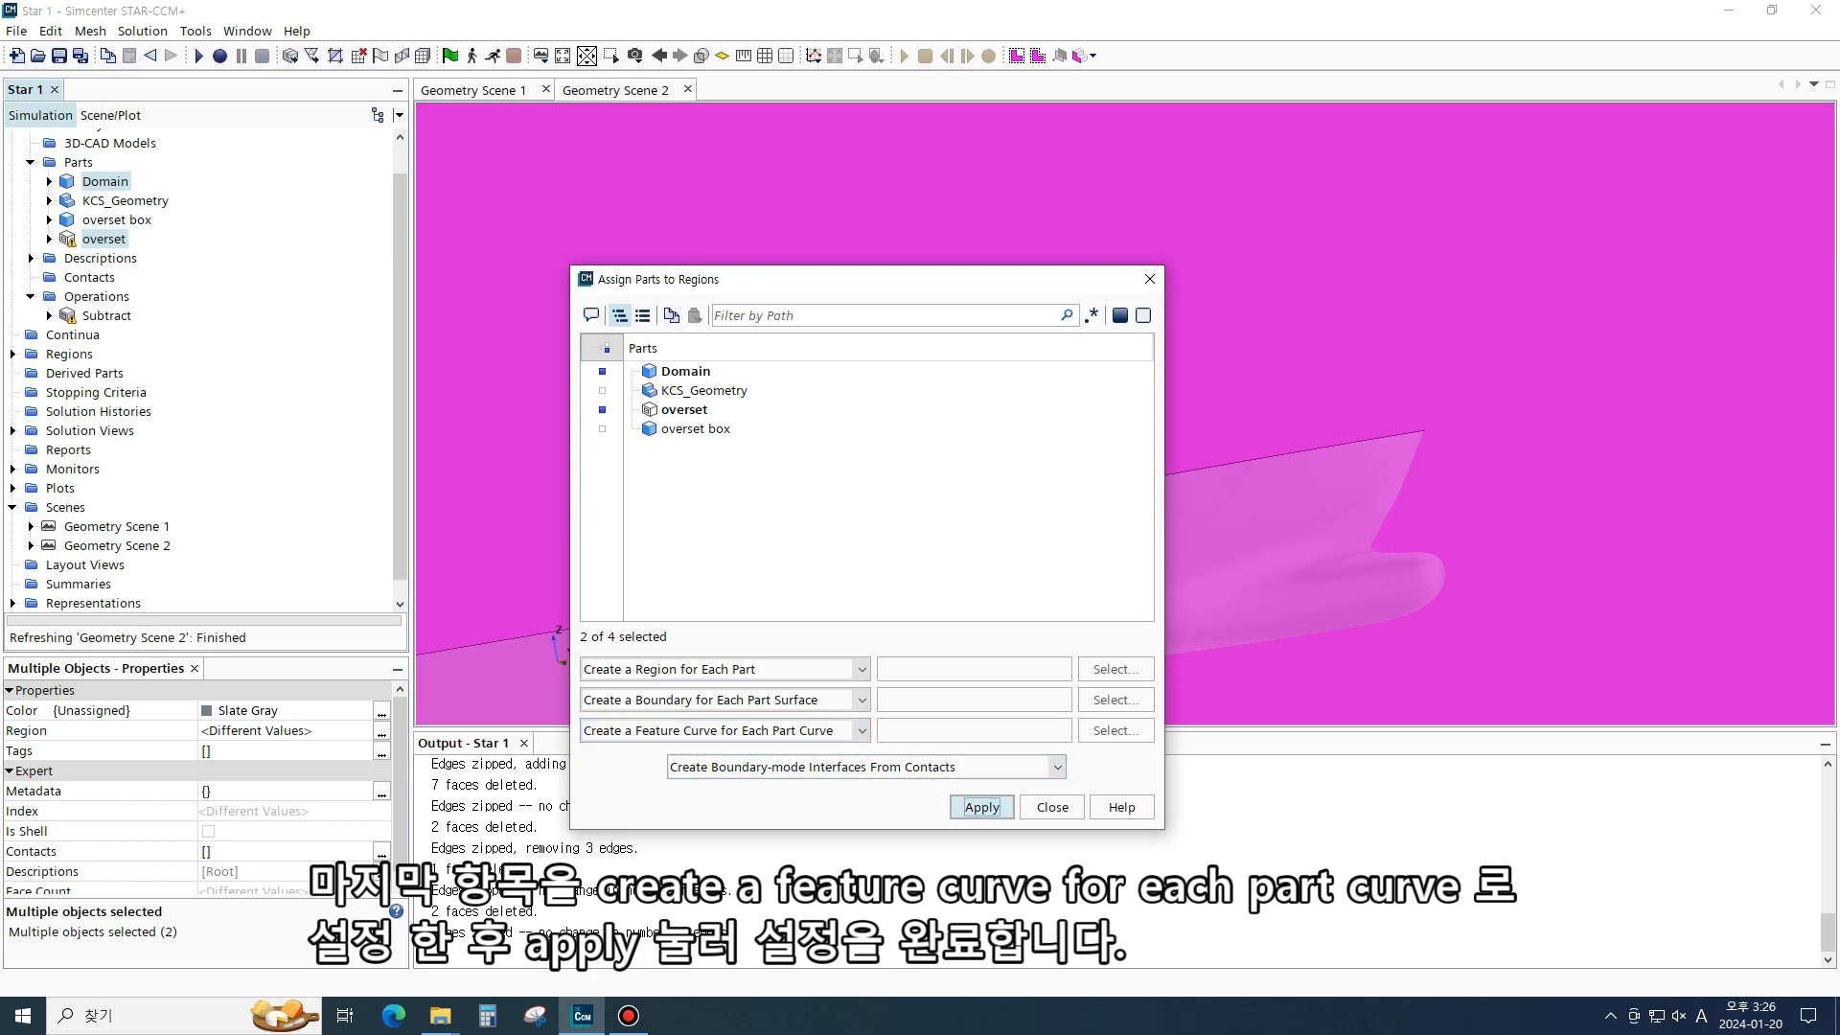
key("Tab")
key("Return")
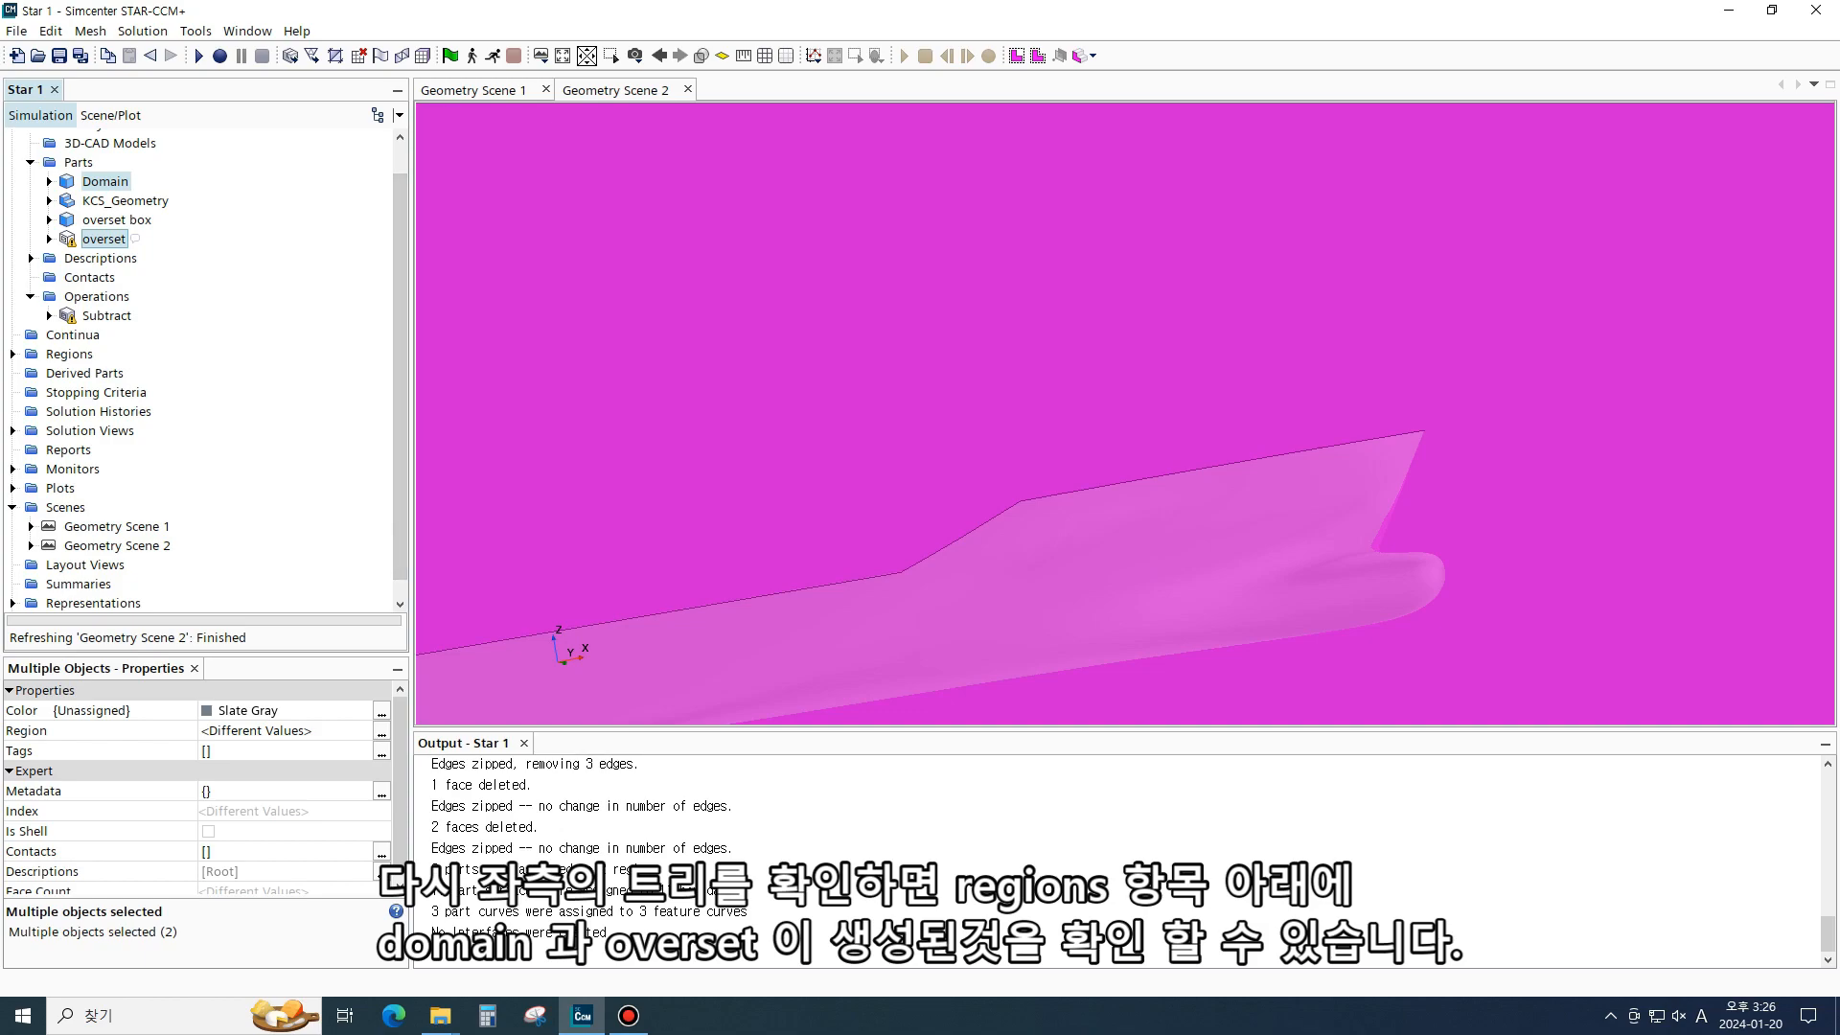
- Expand the Domain and overset regions and examine their boundaries and feature curves
left_click(12, 353)
left_click(87, 373)
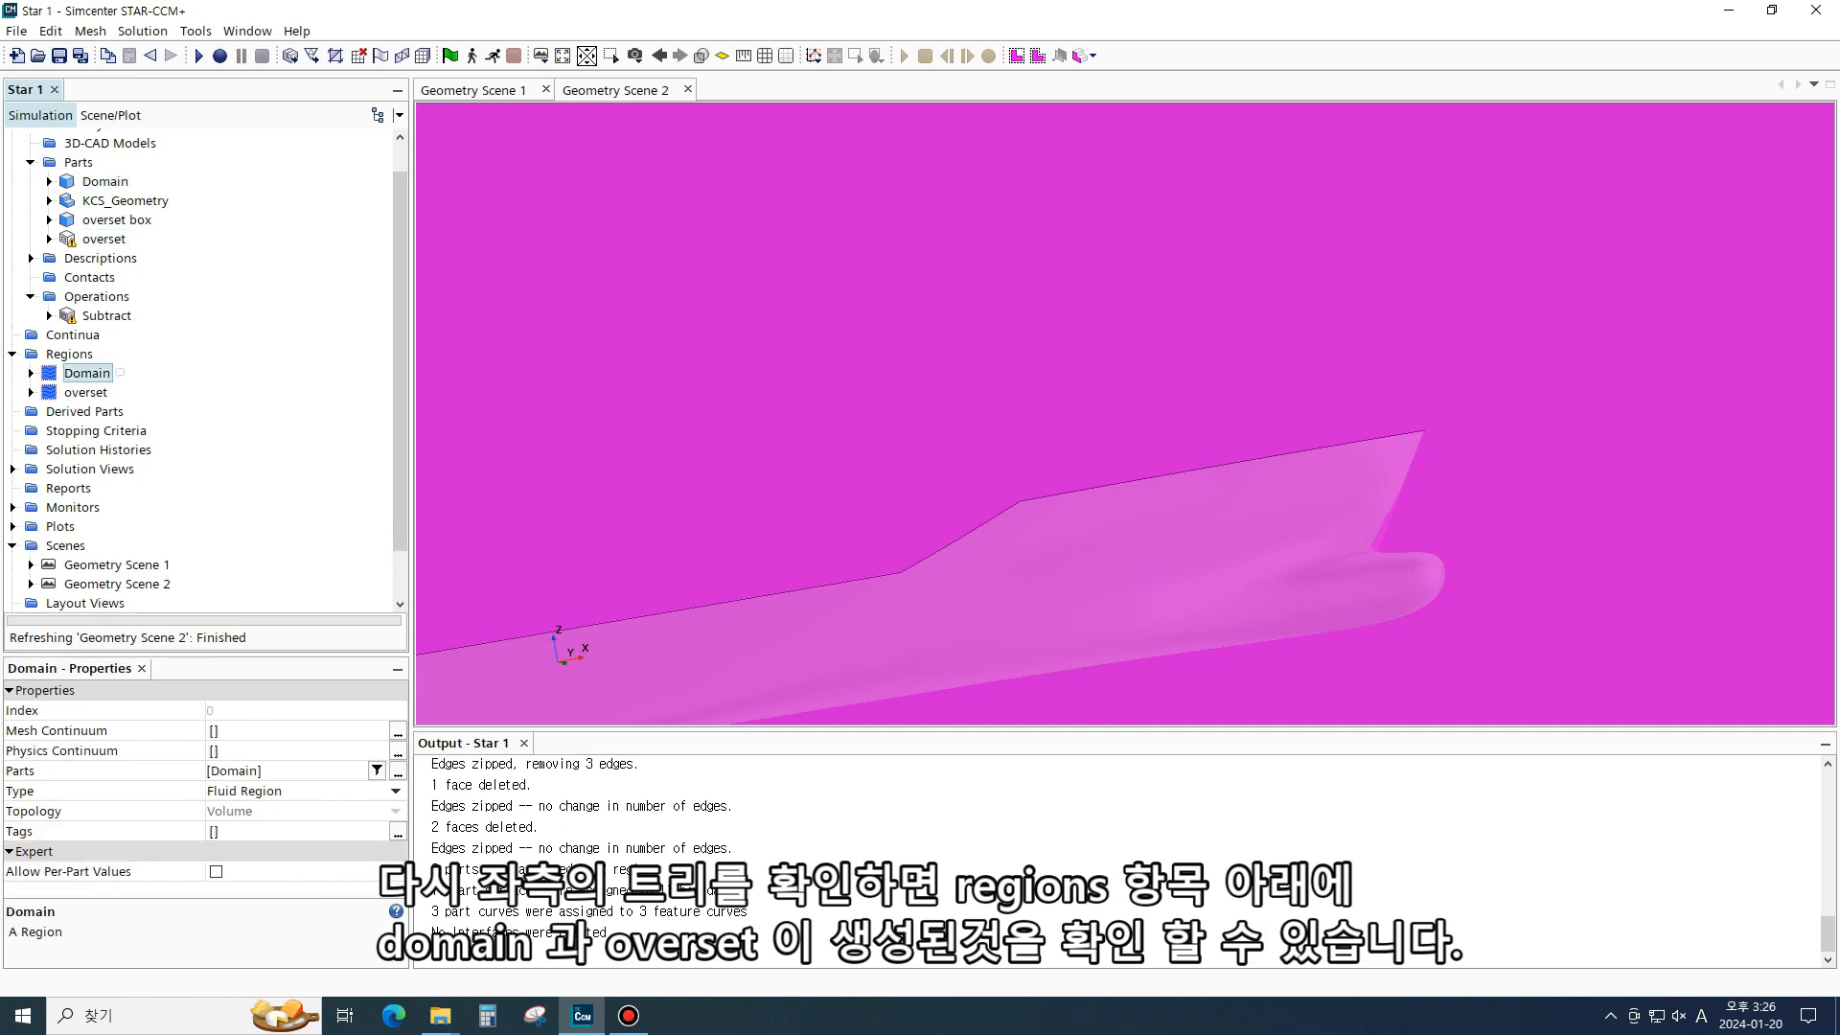
left_click(31, 373)
left_click(31, 430)
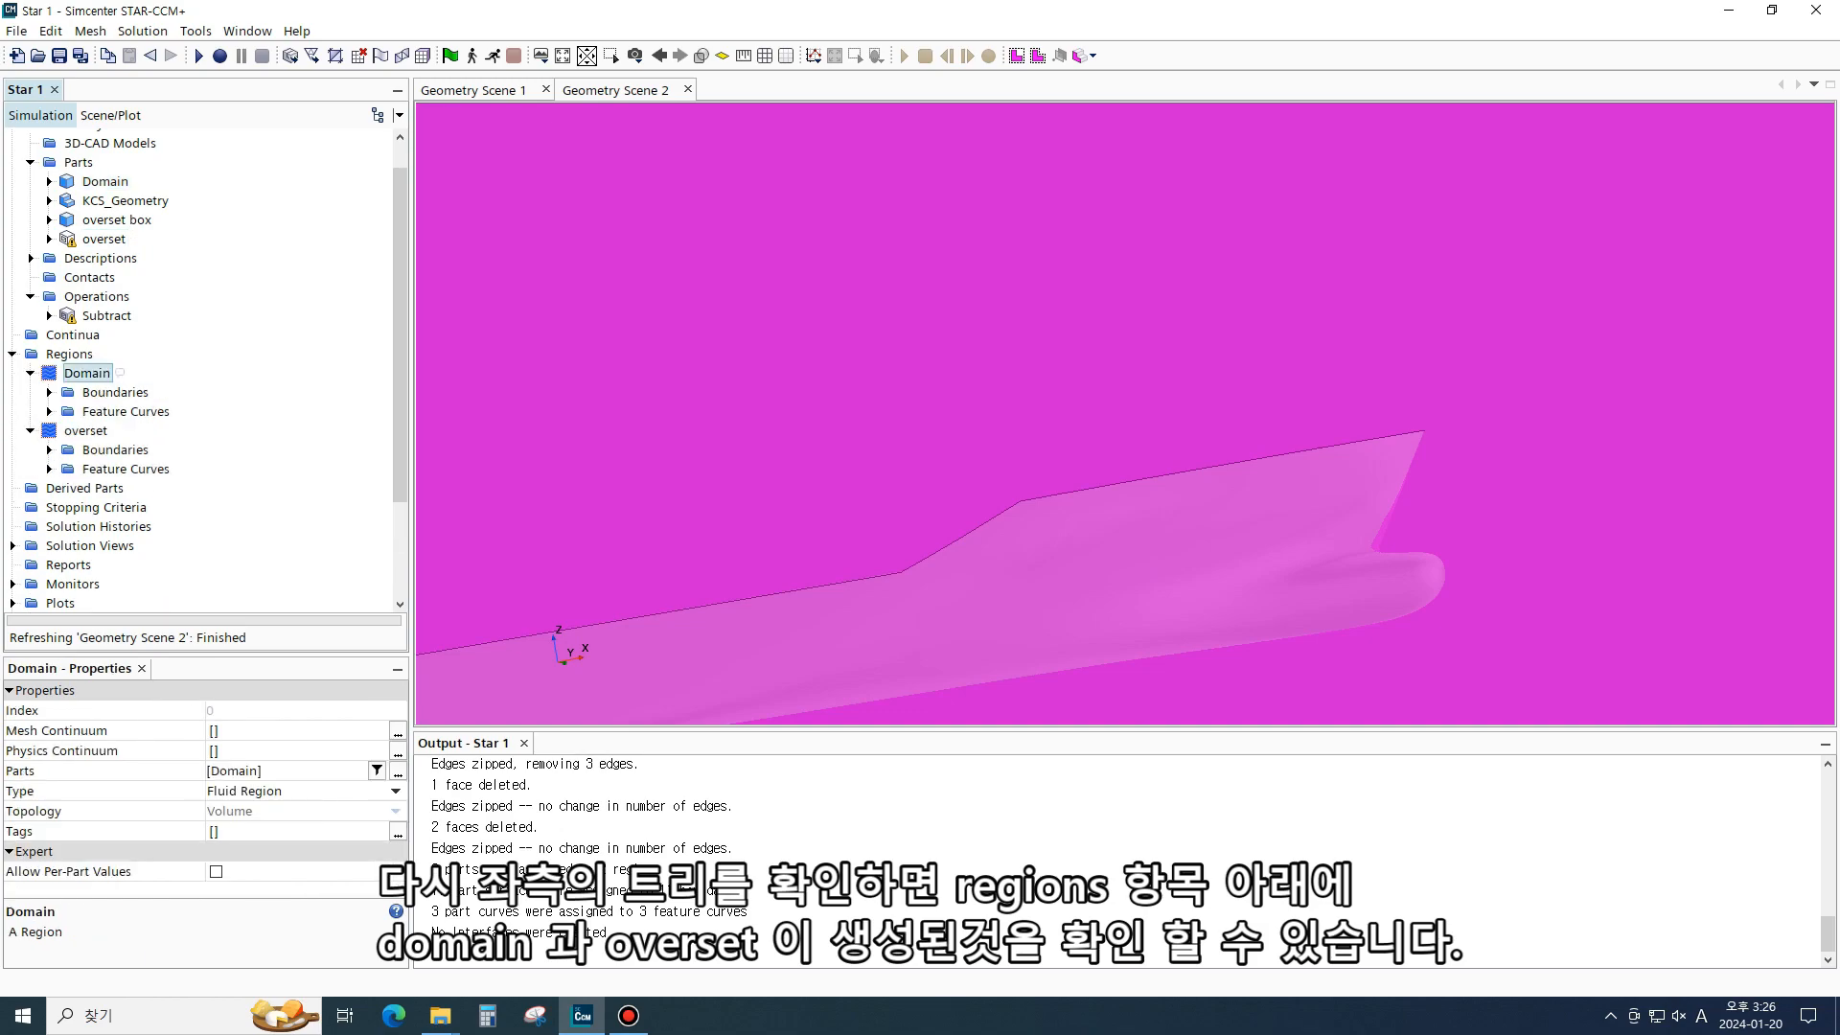
left_click(49, 392)
left_click(49, 507)
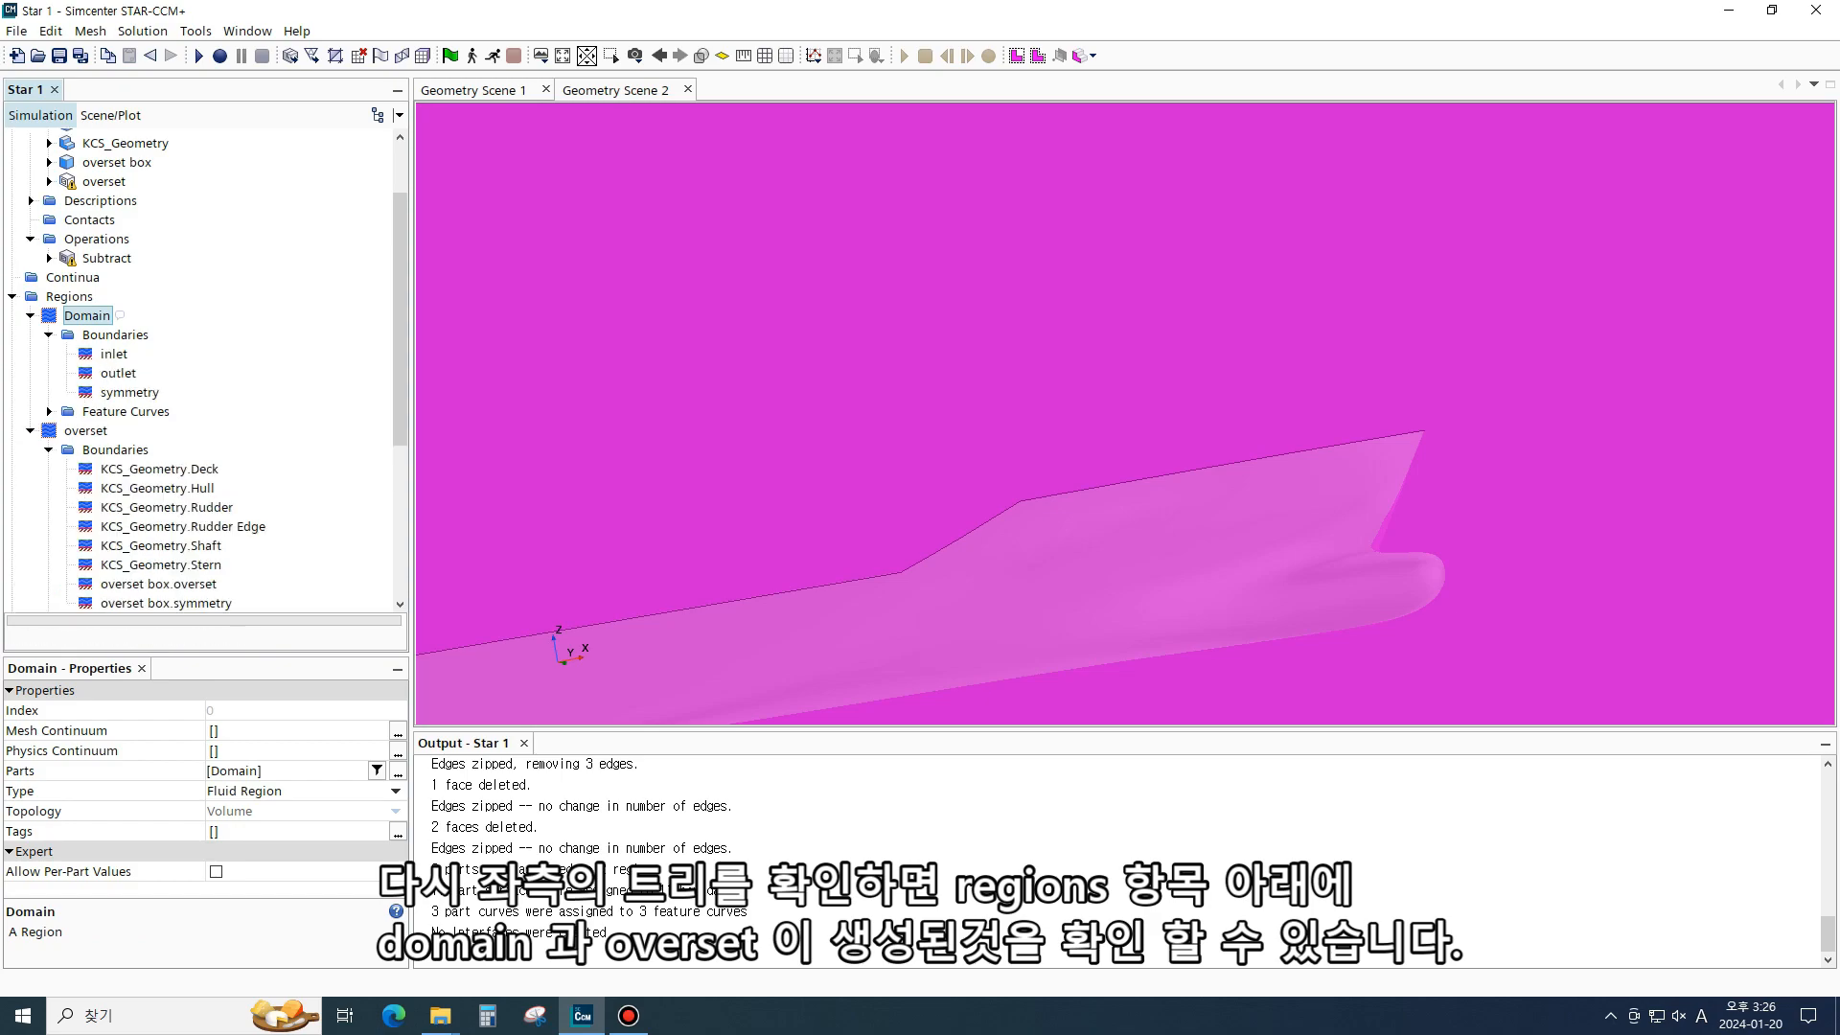
scroll(201, 369, "down", 1)
left_click(114, 296)
left_click(118, 315)
left_click(129, 335)
left_click(159, 411)
left_click(167, 450)
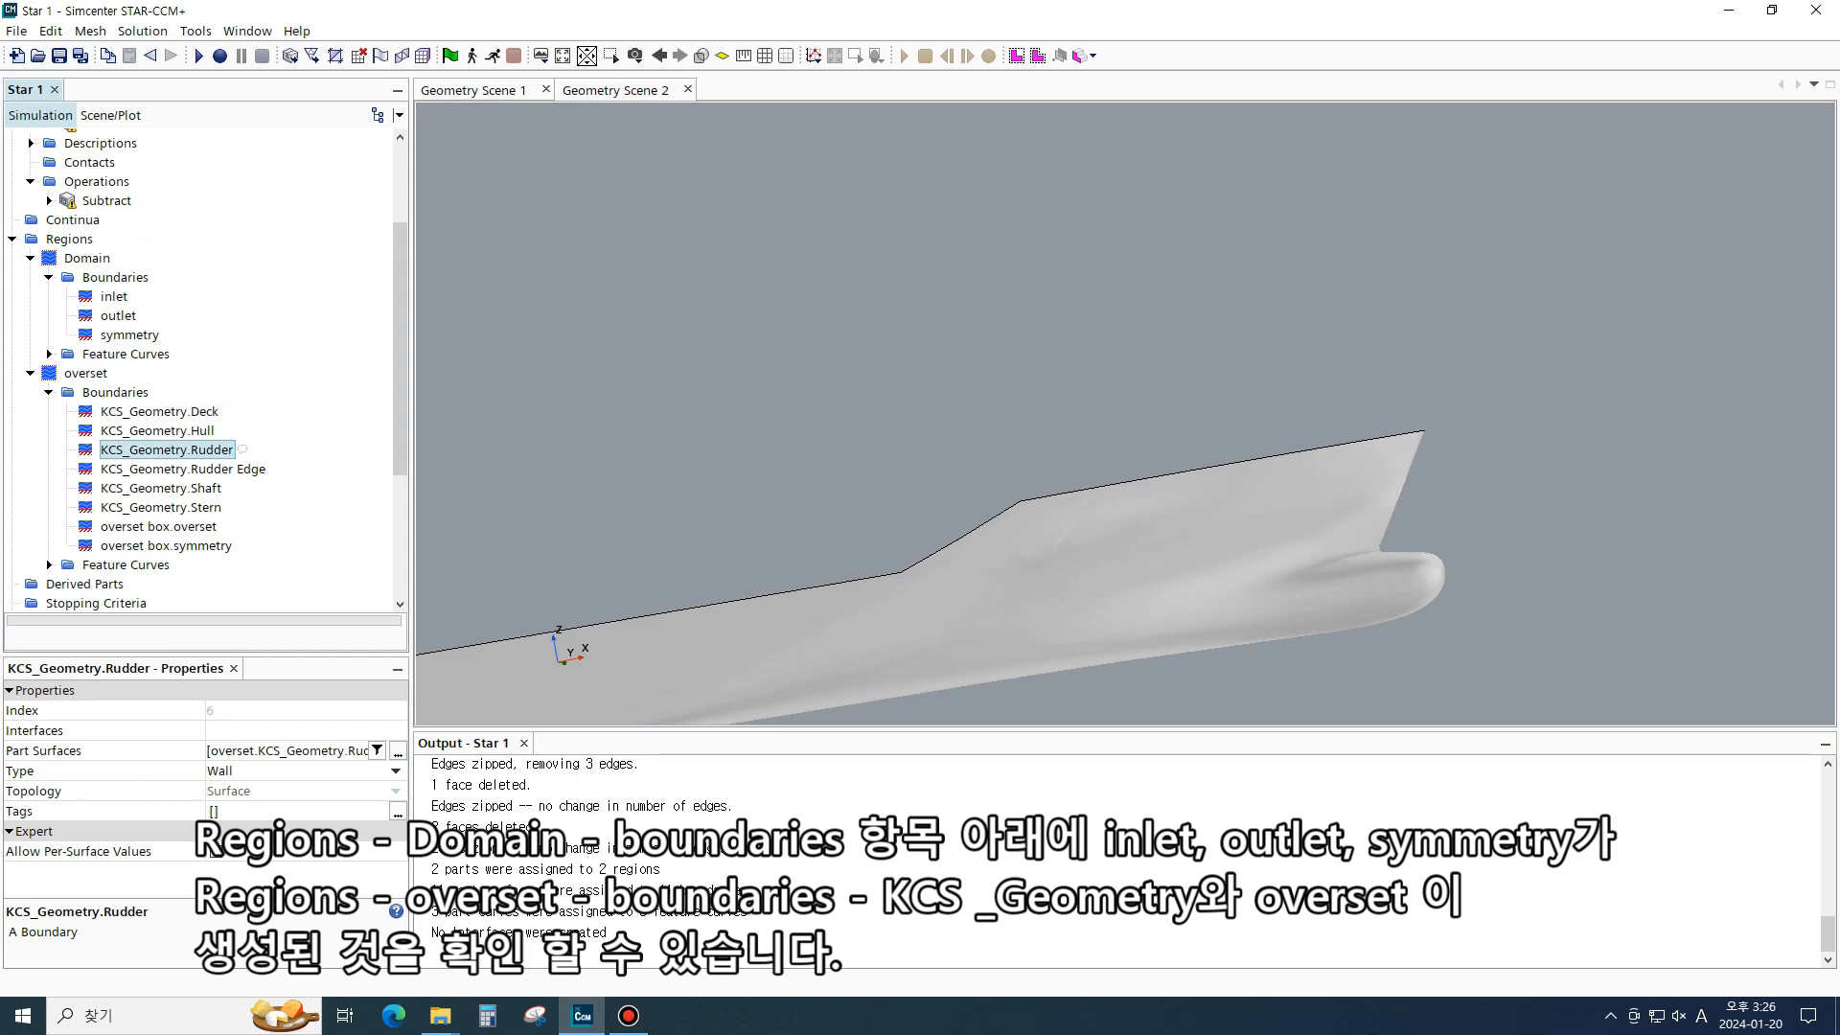
scroll(202, 369, "down", 1)
left_click(167, 488)
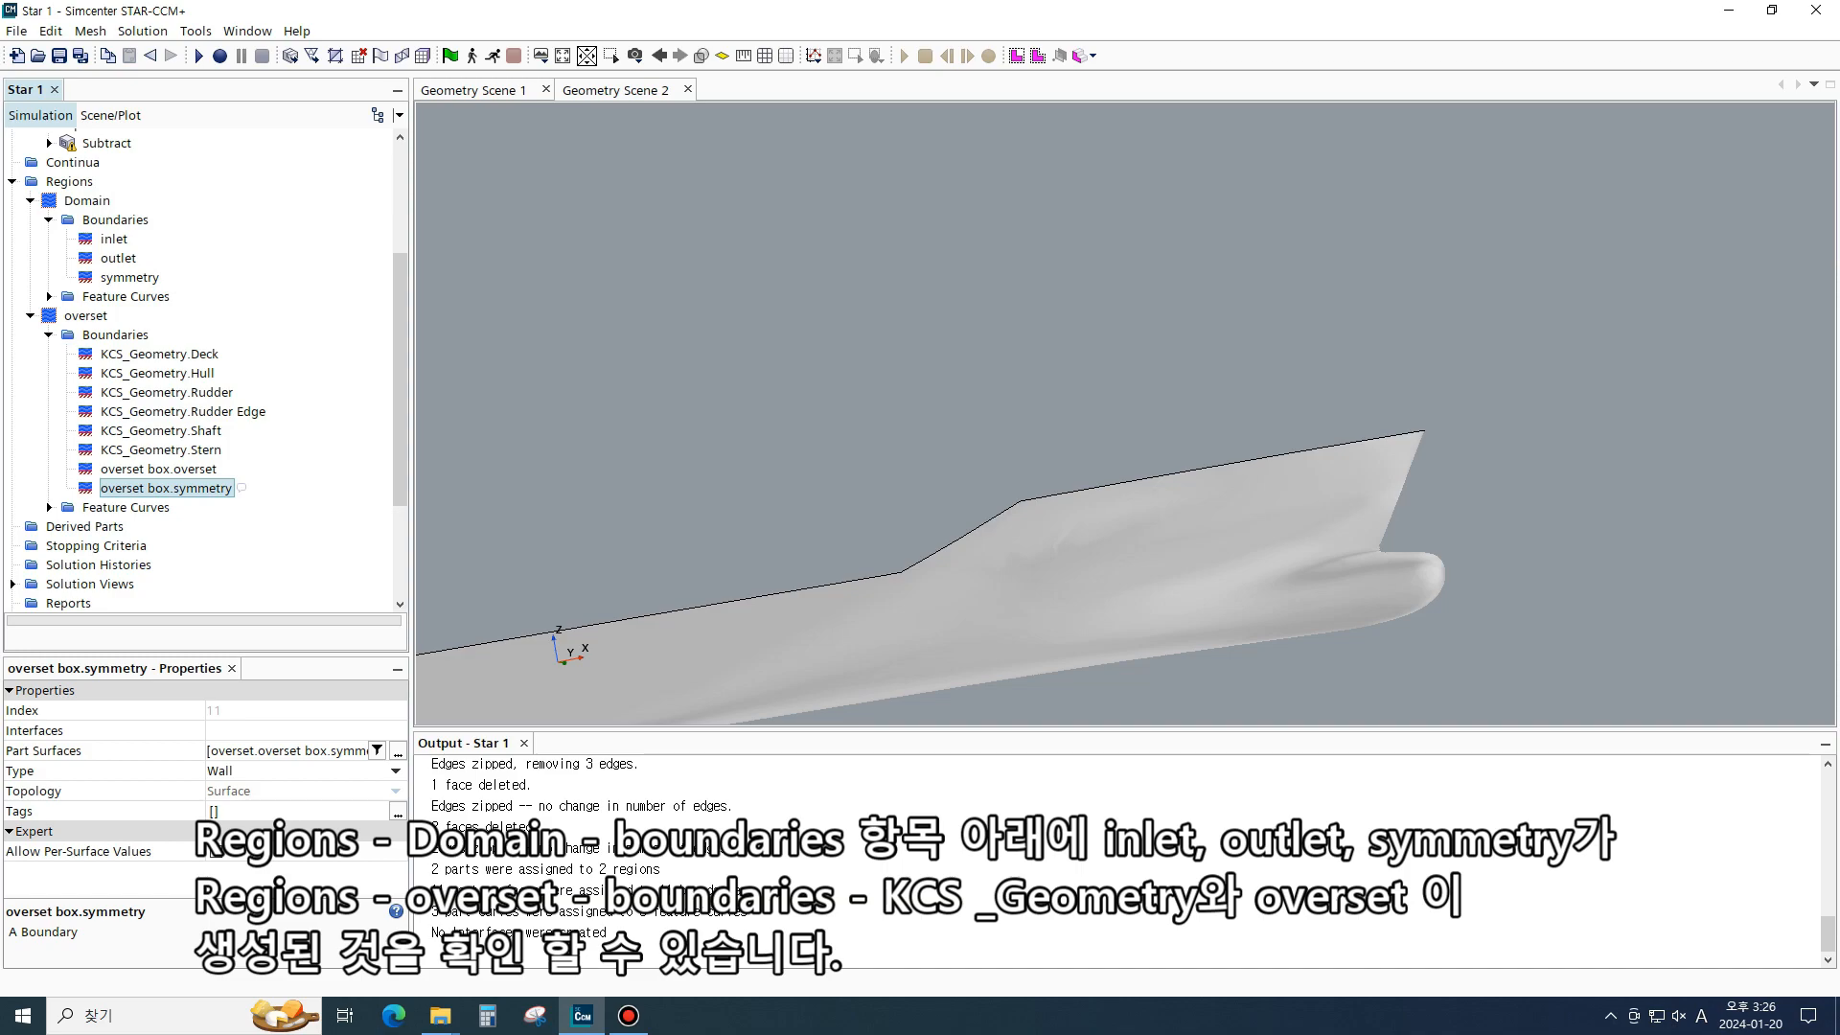
- Set the Domain region's inlet boundary type to Velocity Inlet
left_click(114, 240)
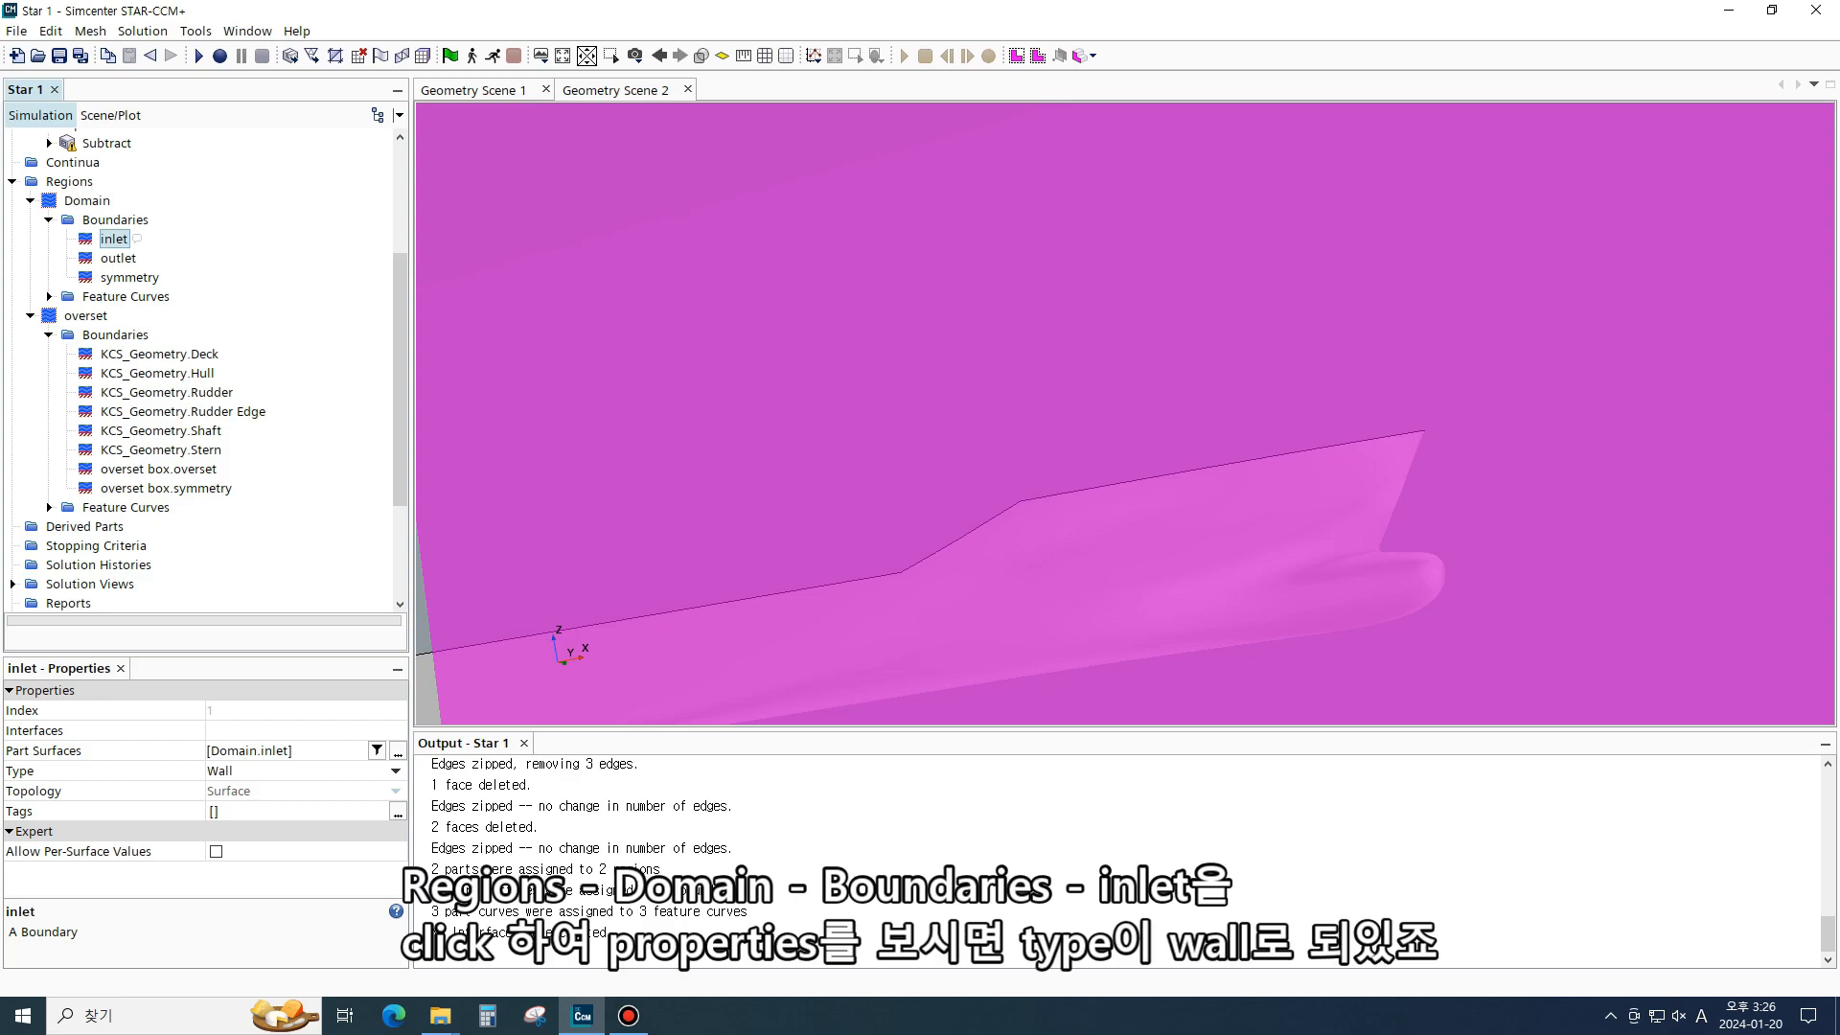
left_click(94, 770)
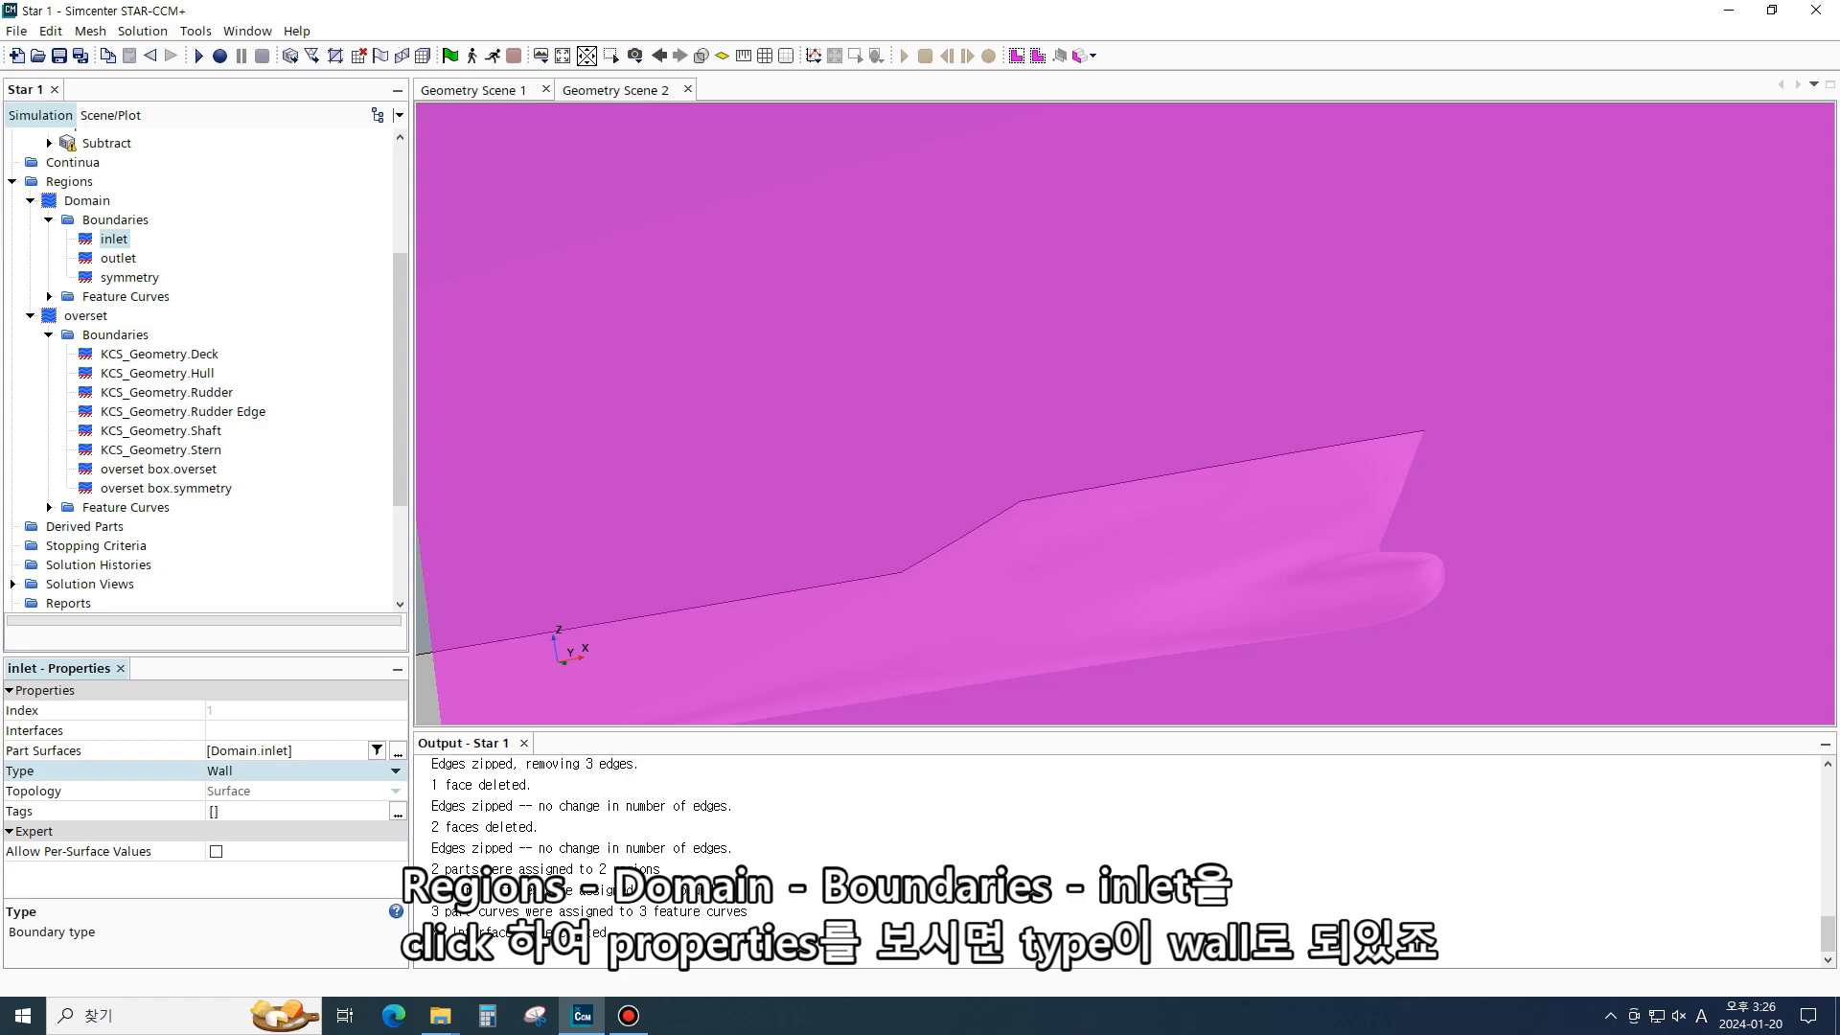
left_click(236, 770)
left_click(395, 770)
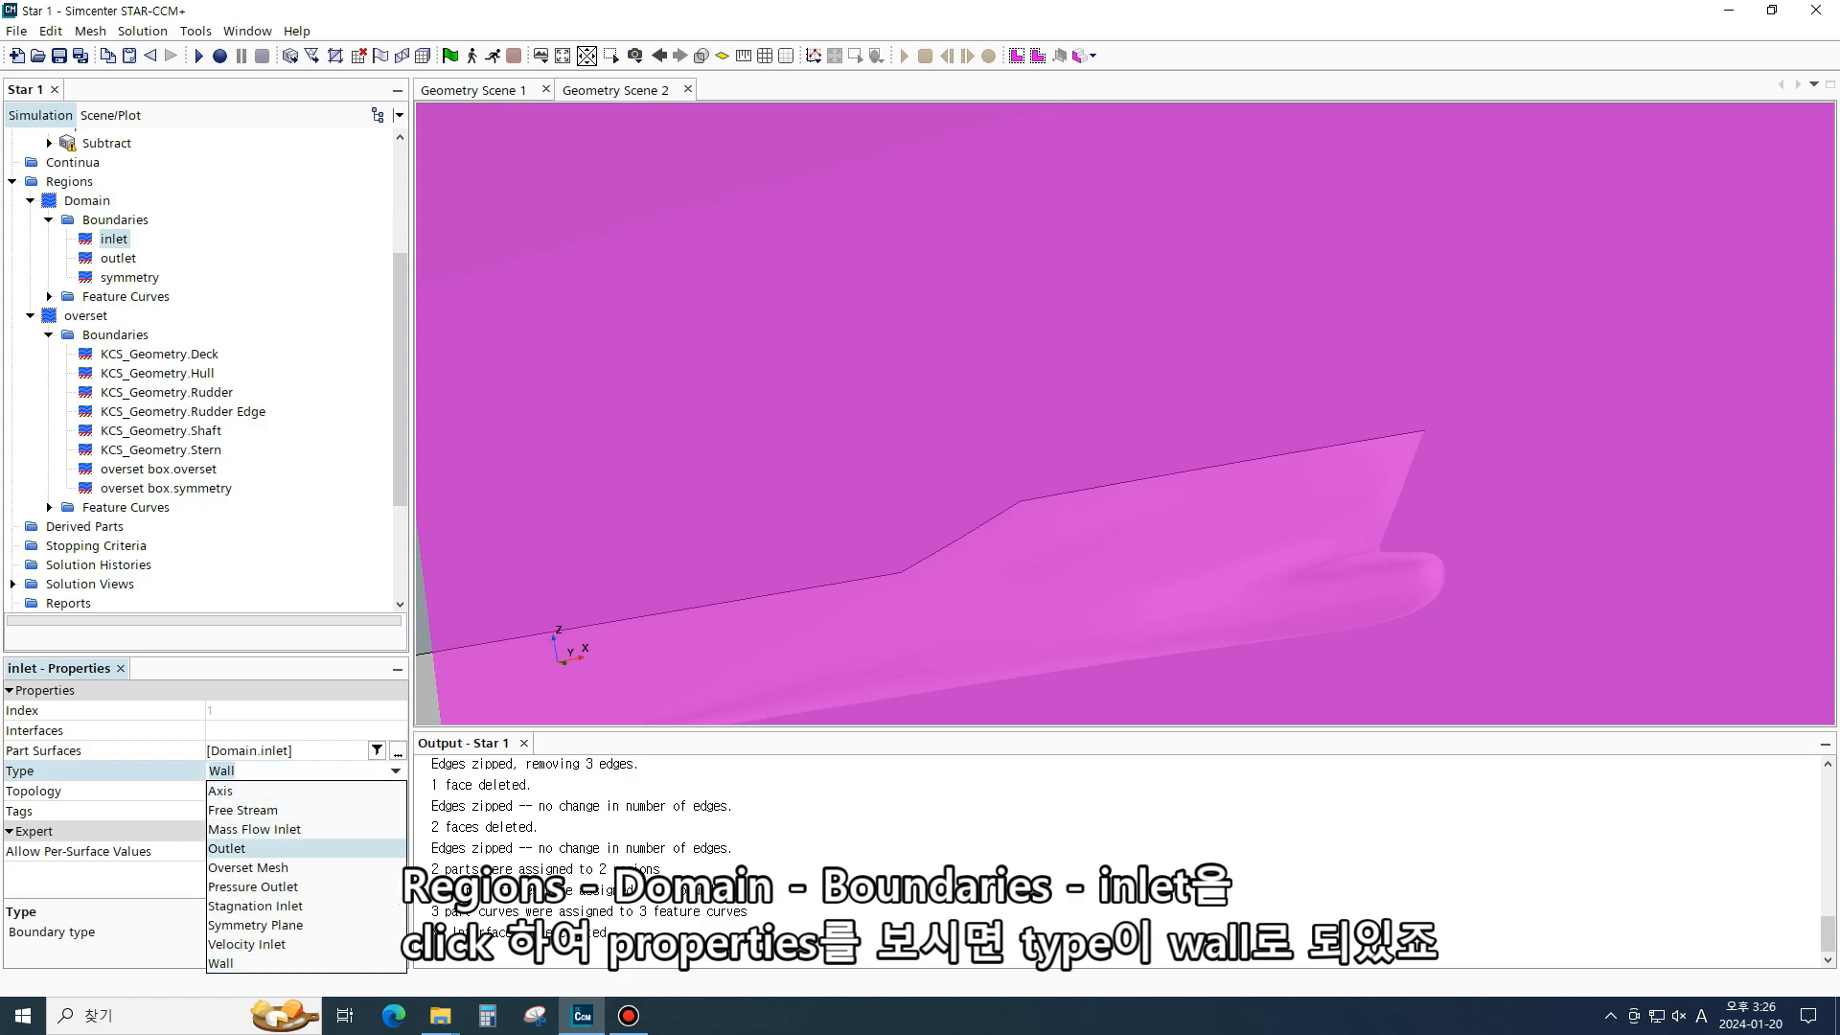
left_click(247, 944)
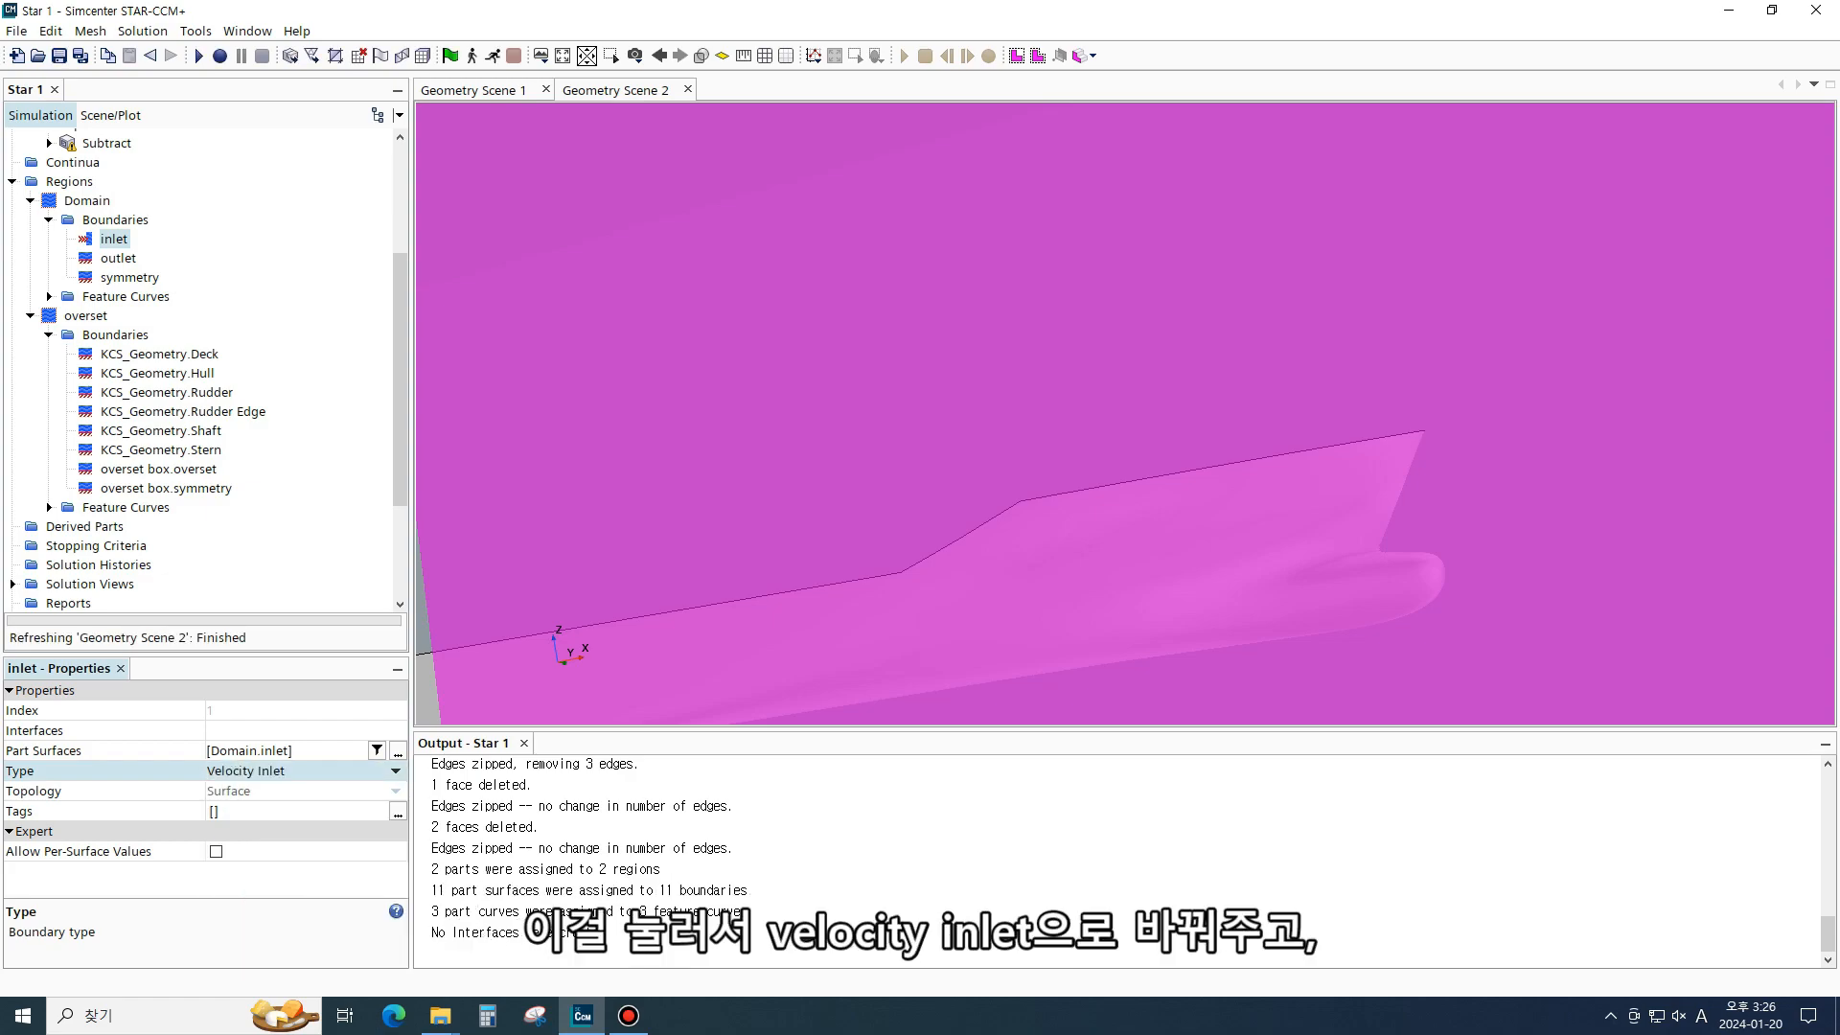
- Set the outlet boundary type to Pressure Outlet and the symmetry boundary type to Symmetry Plane
left_click(119, 257)
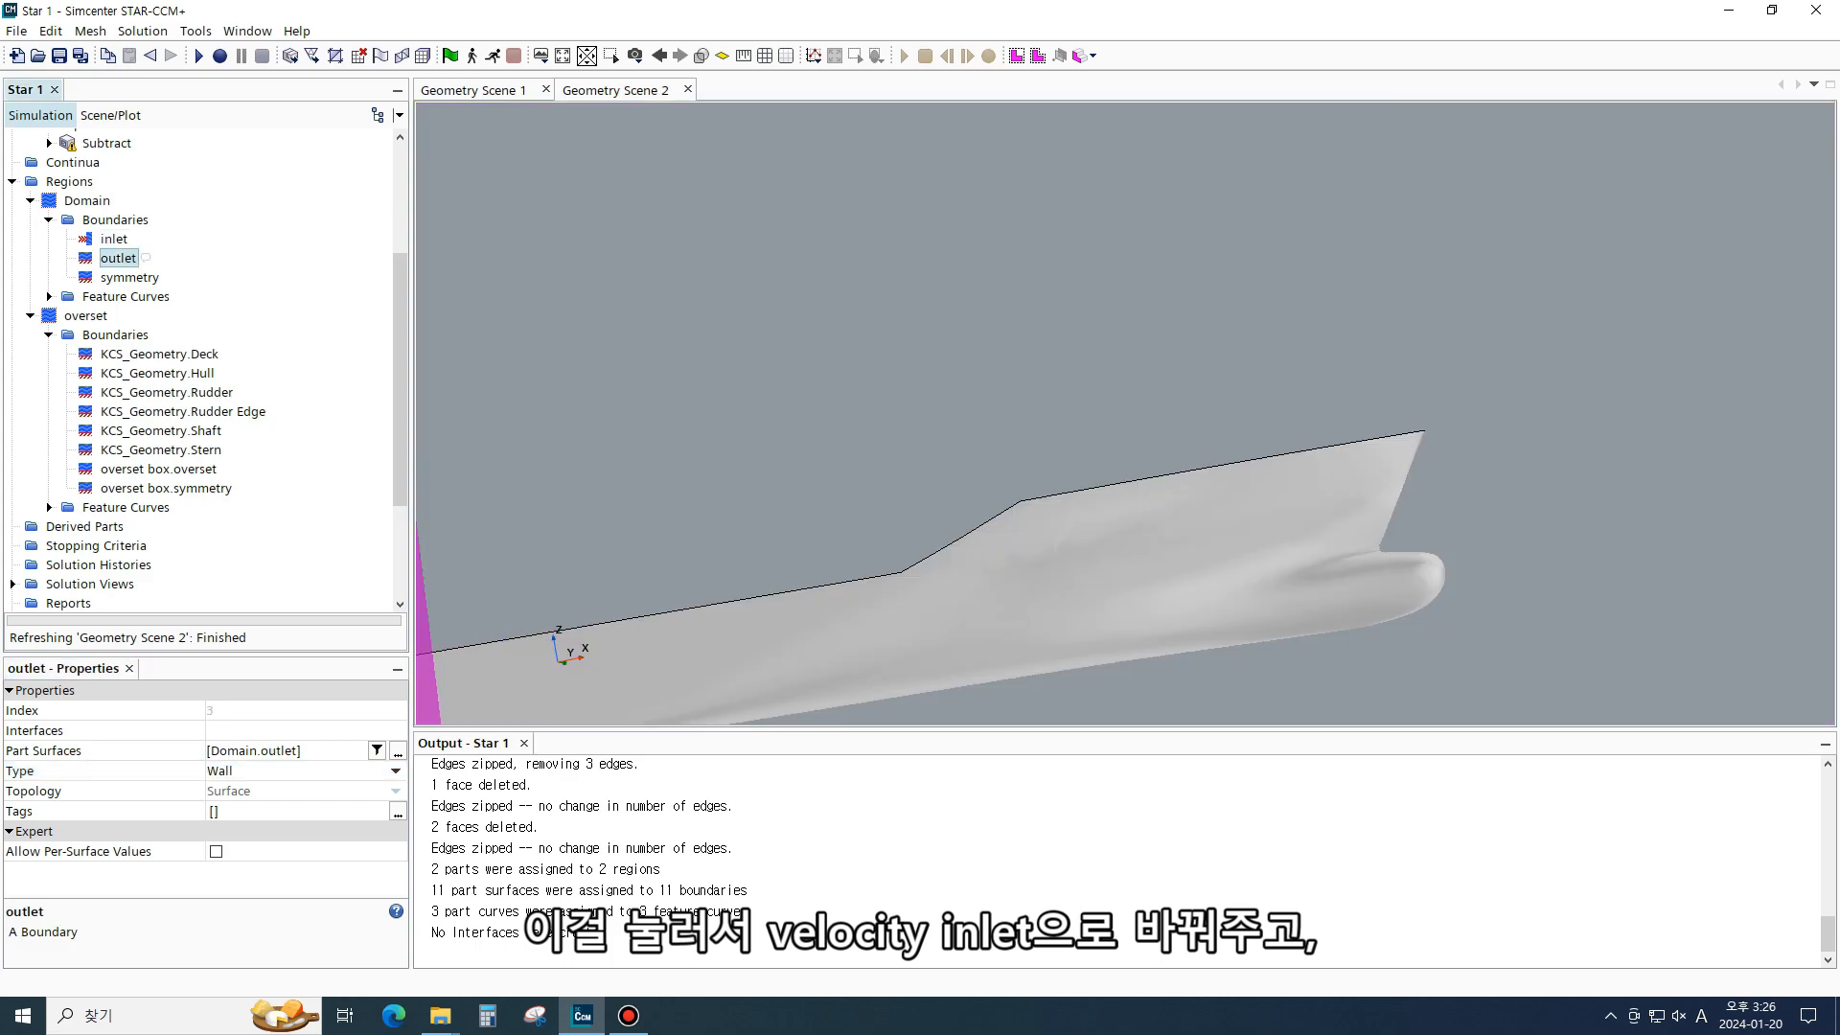
left_click(395, 770)
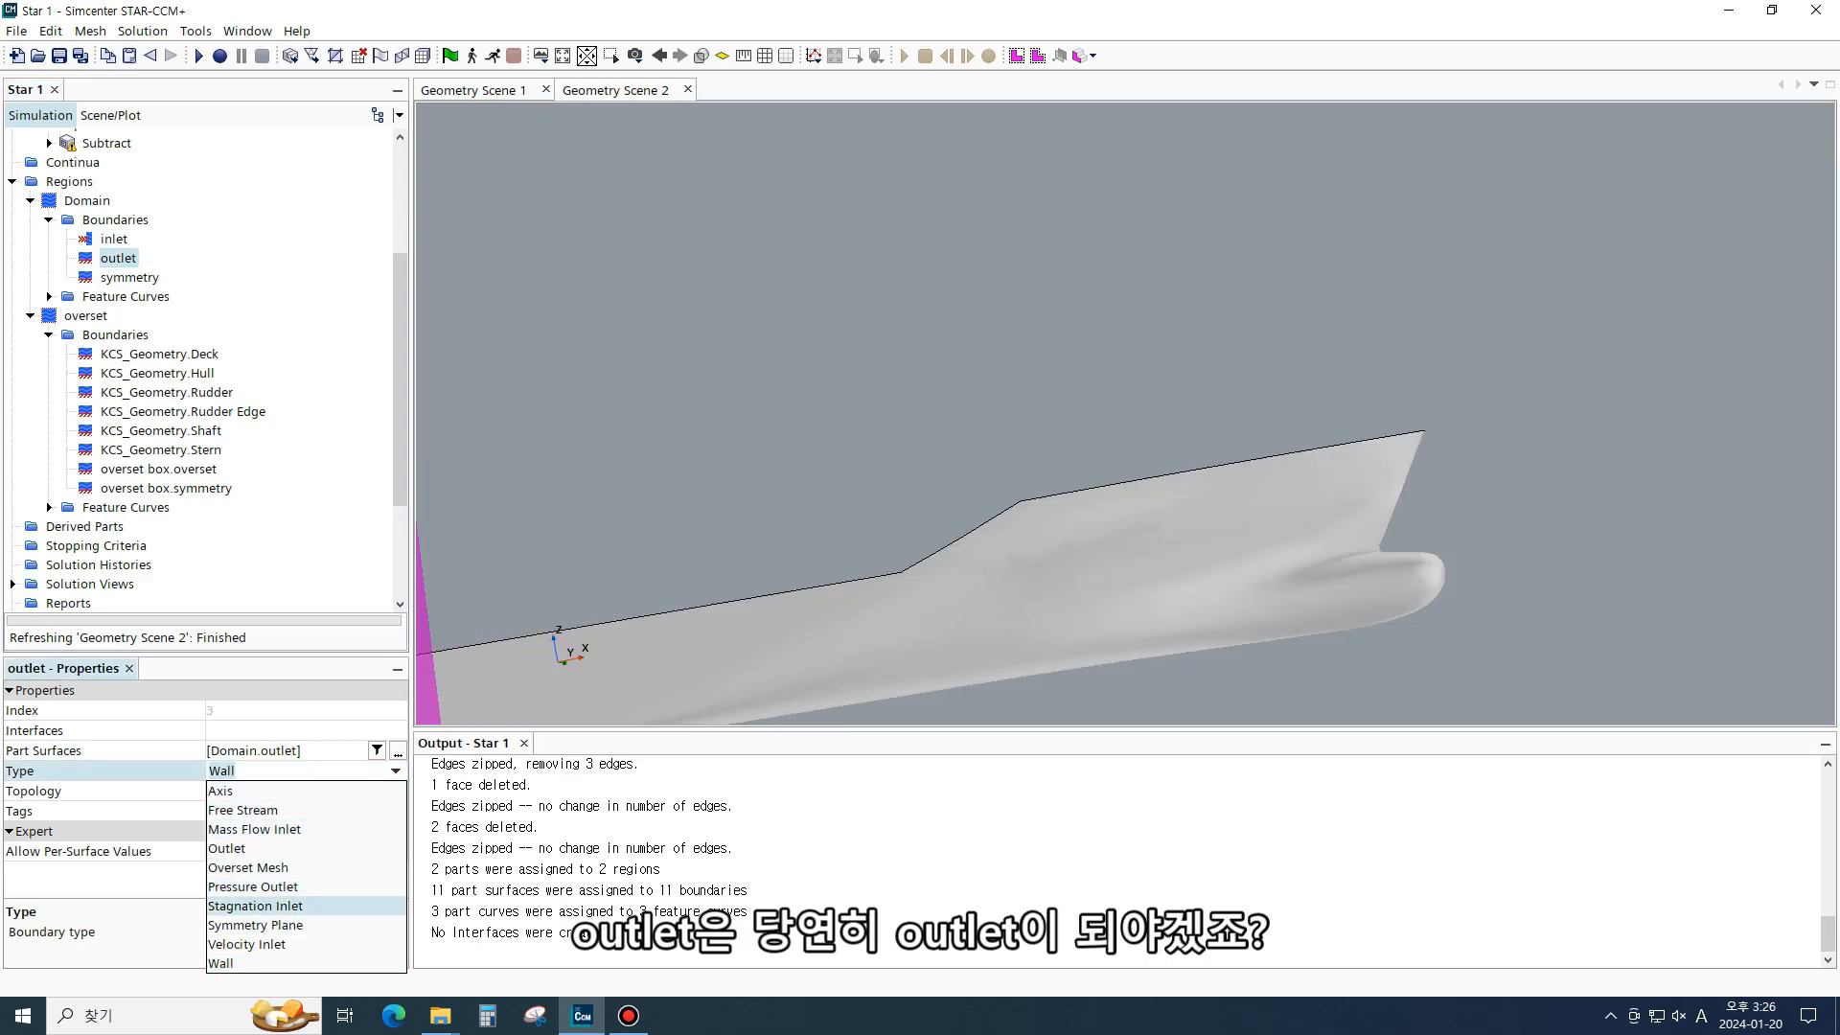
left_click(253, 886)
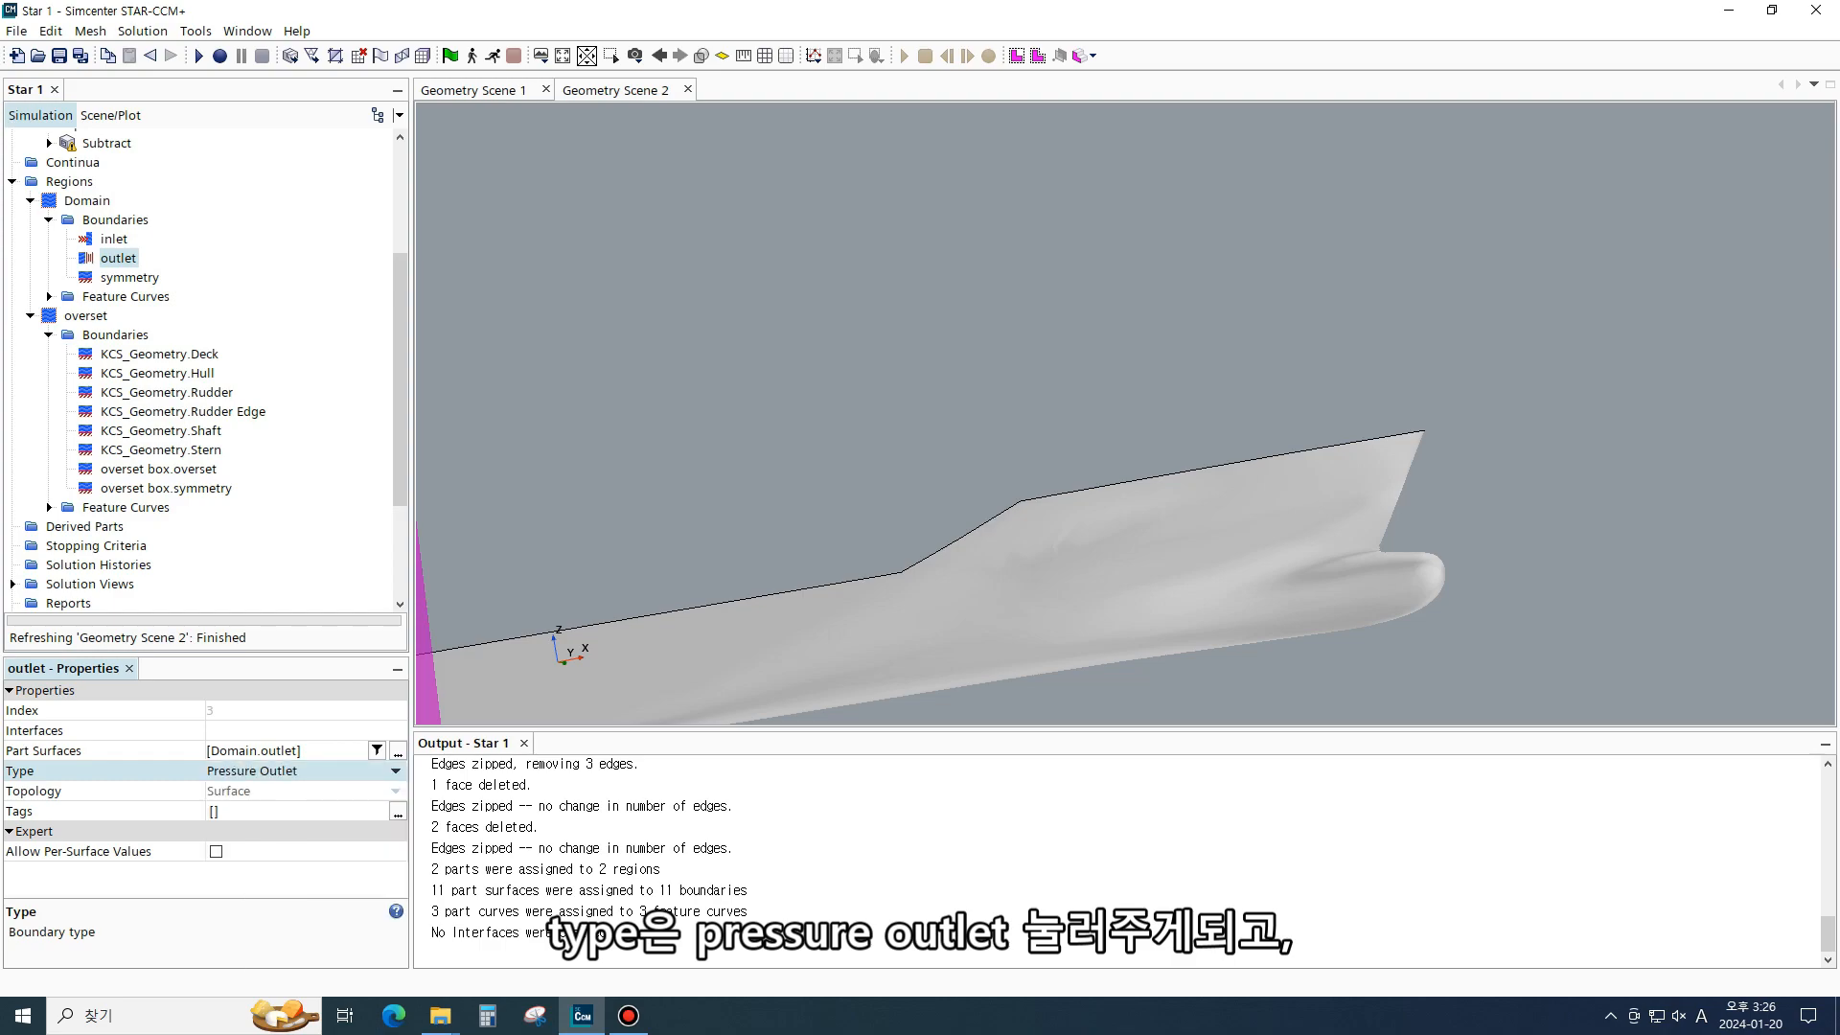
left_click(129, 277)
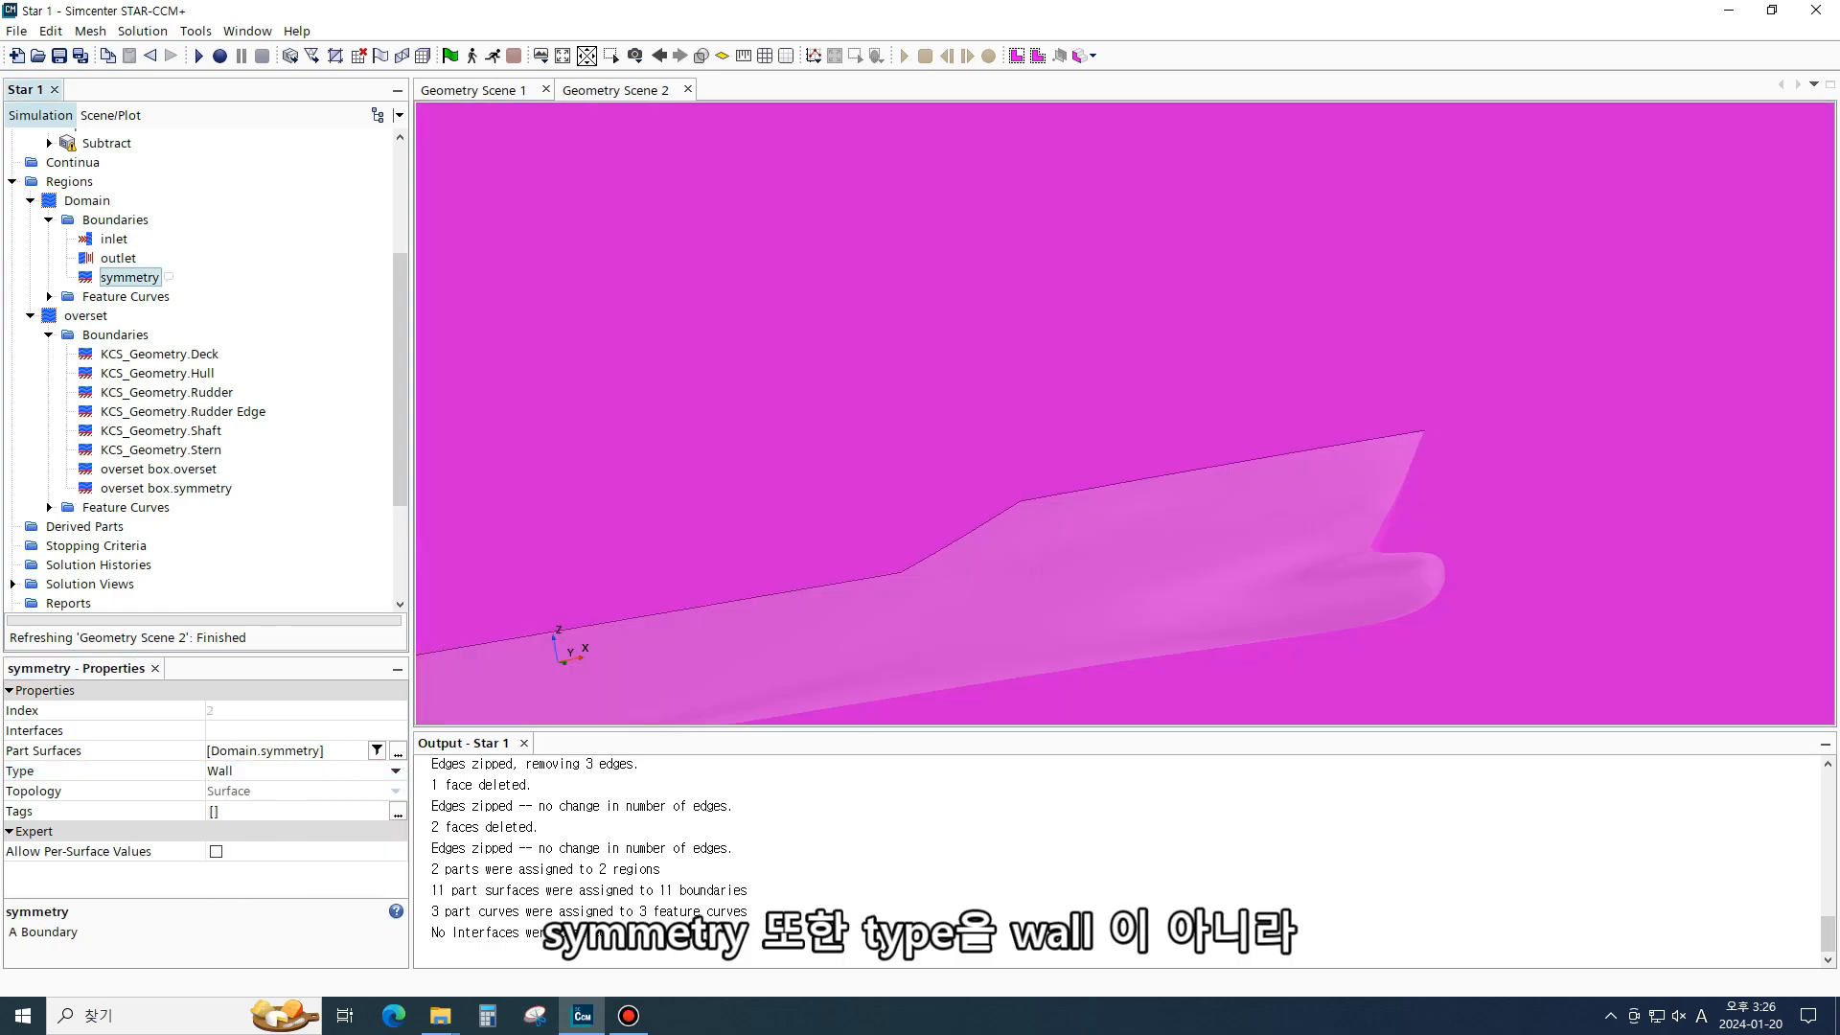
left_click(395, 771)
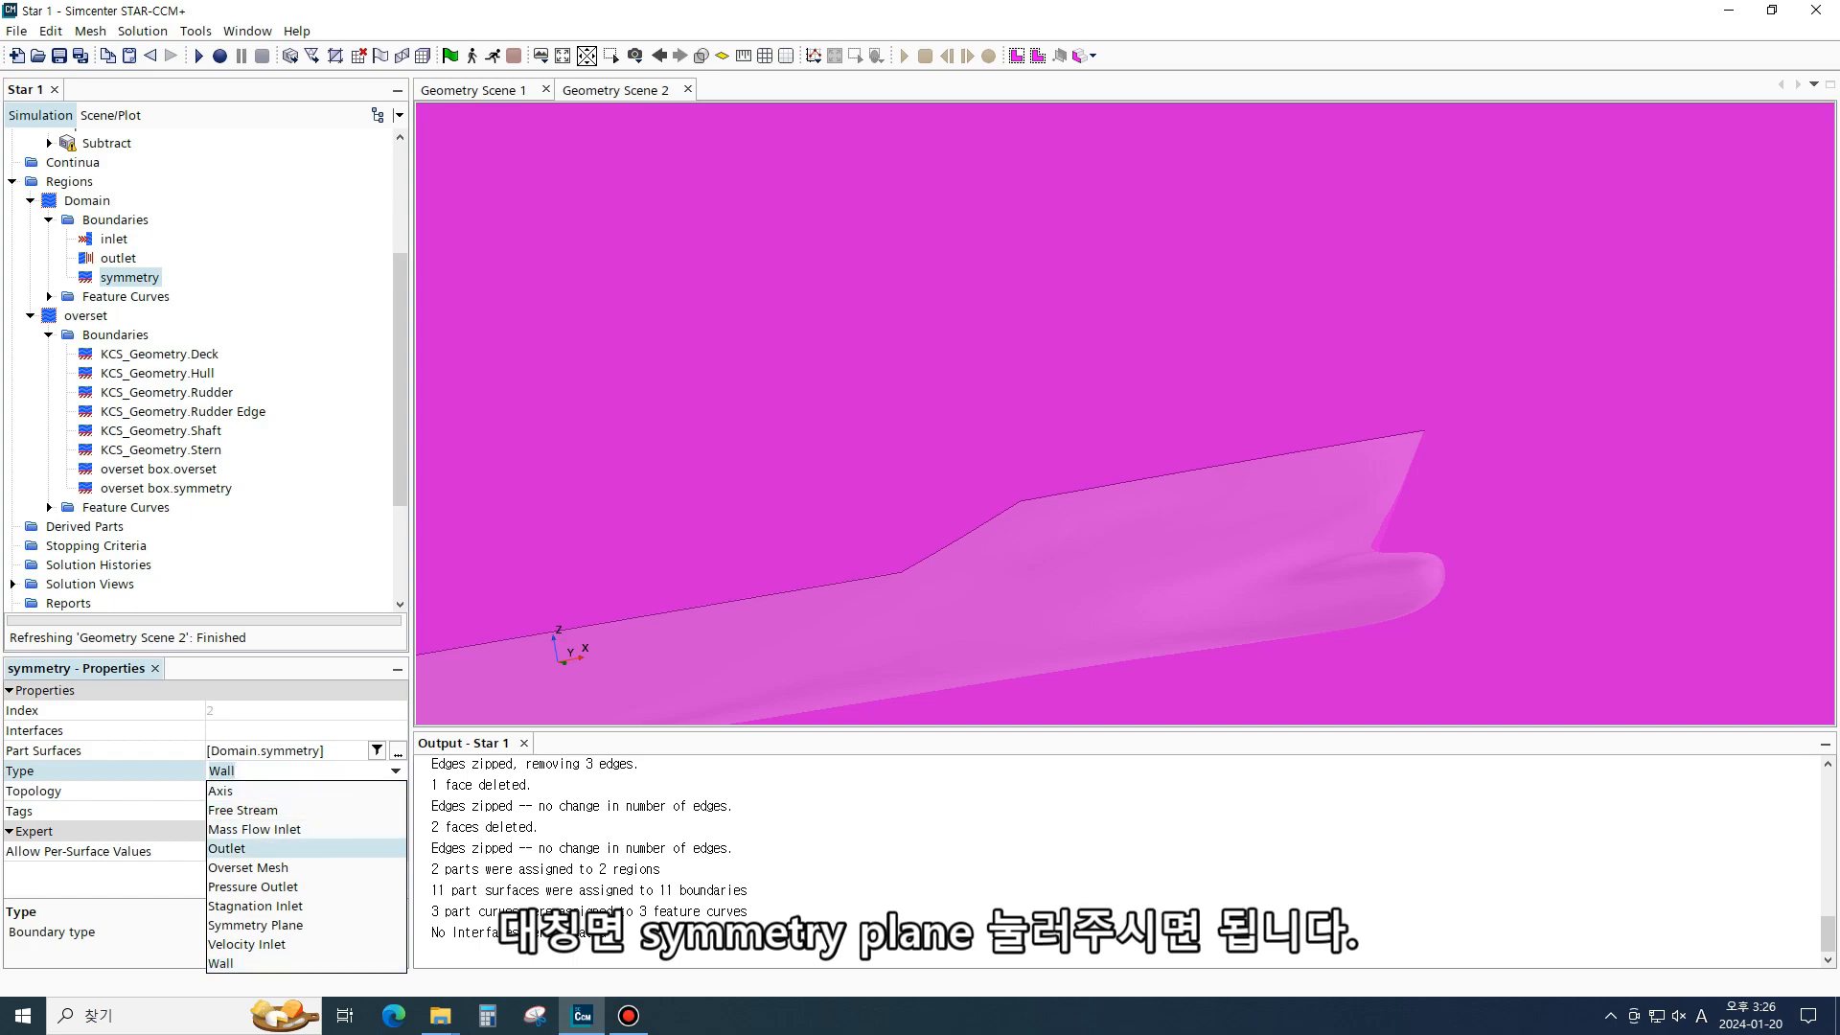
left_click(255, 925)
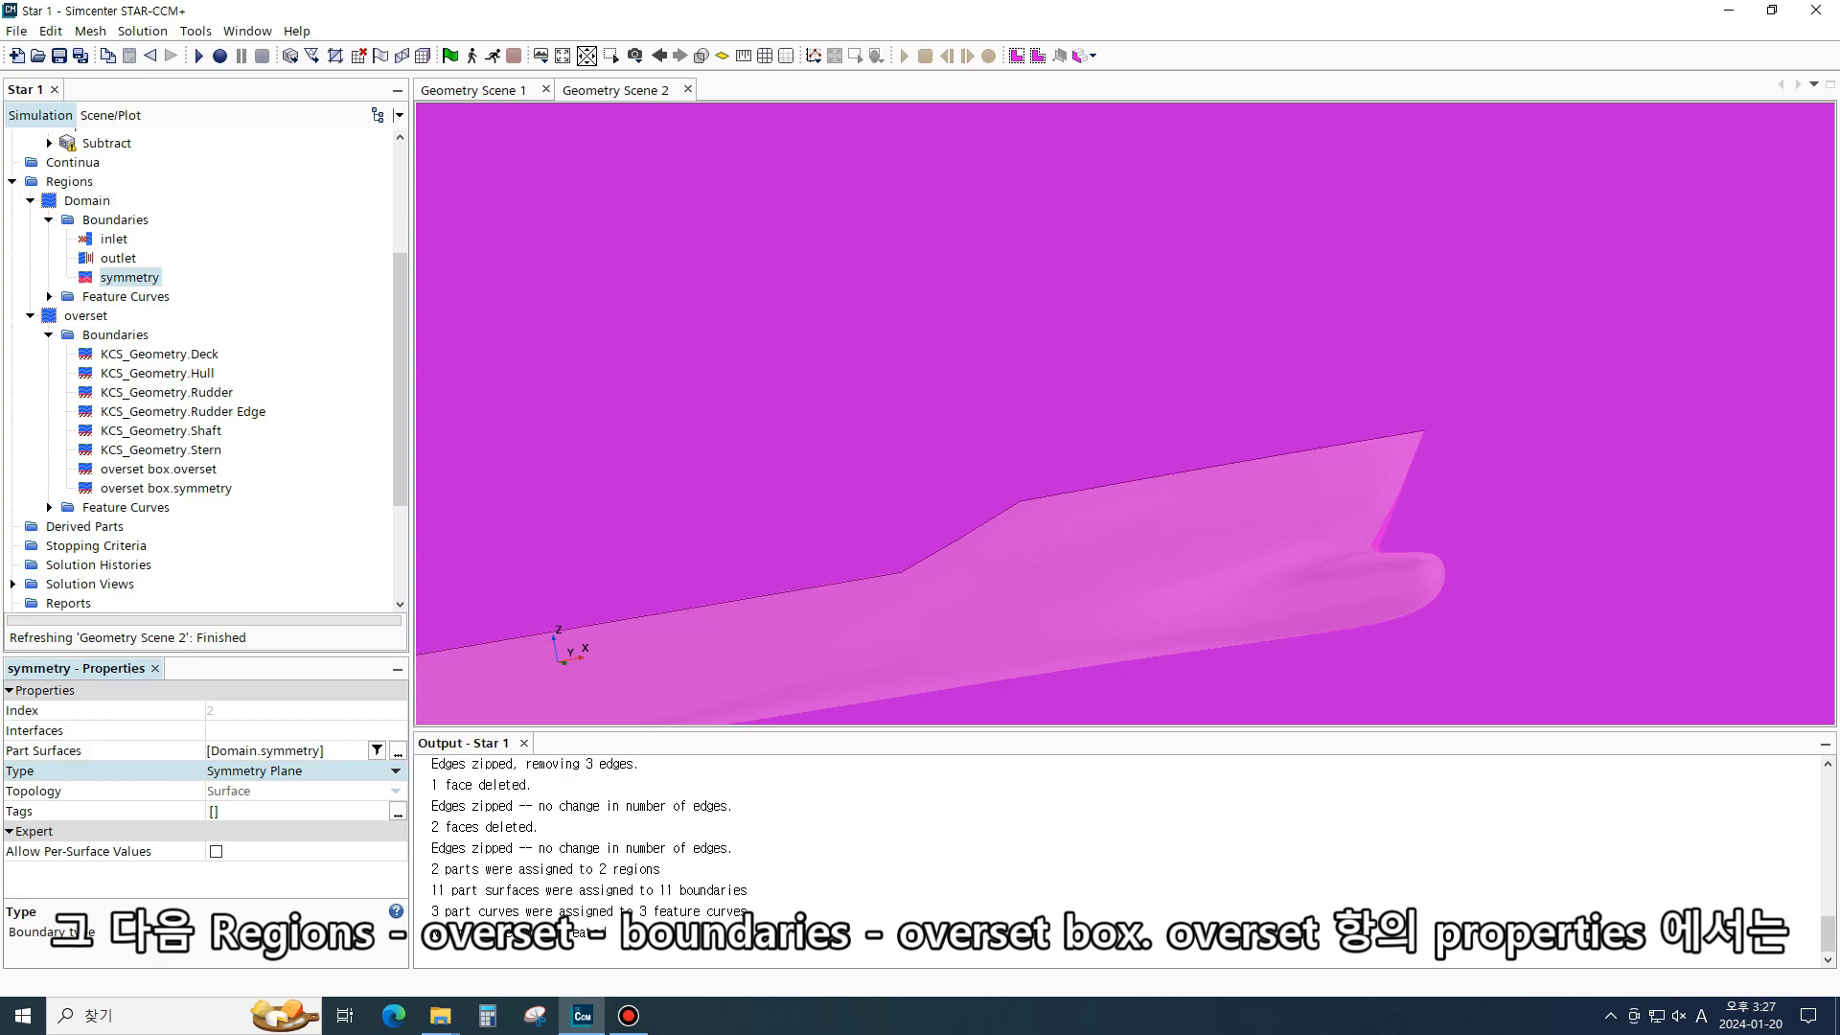
- Set the overset box.overset boundary to Overset Mesh and the overset box.symmetry boundary to Symmetry Plane
left_click(217, 469)
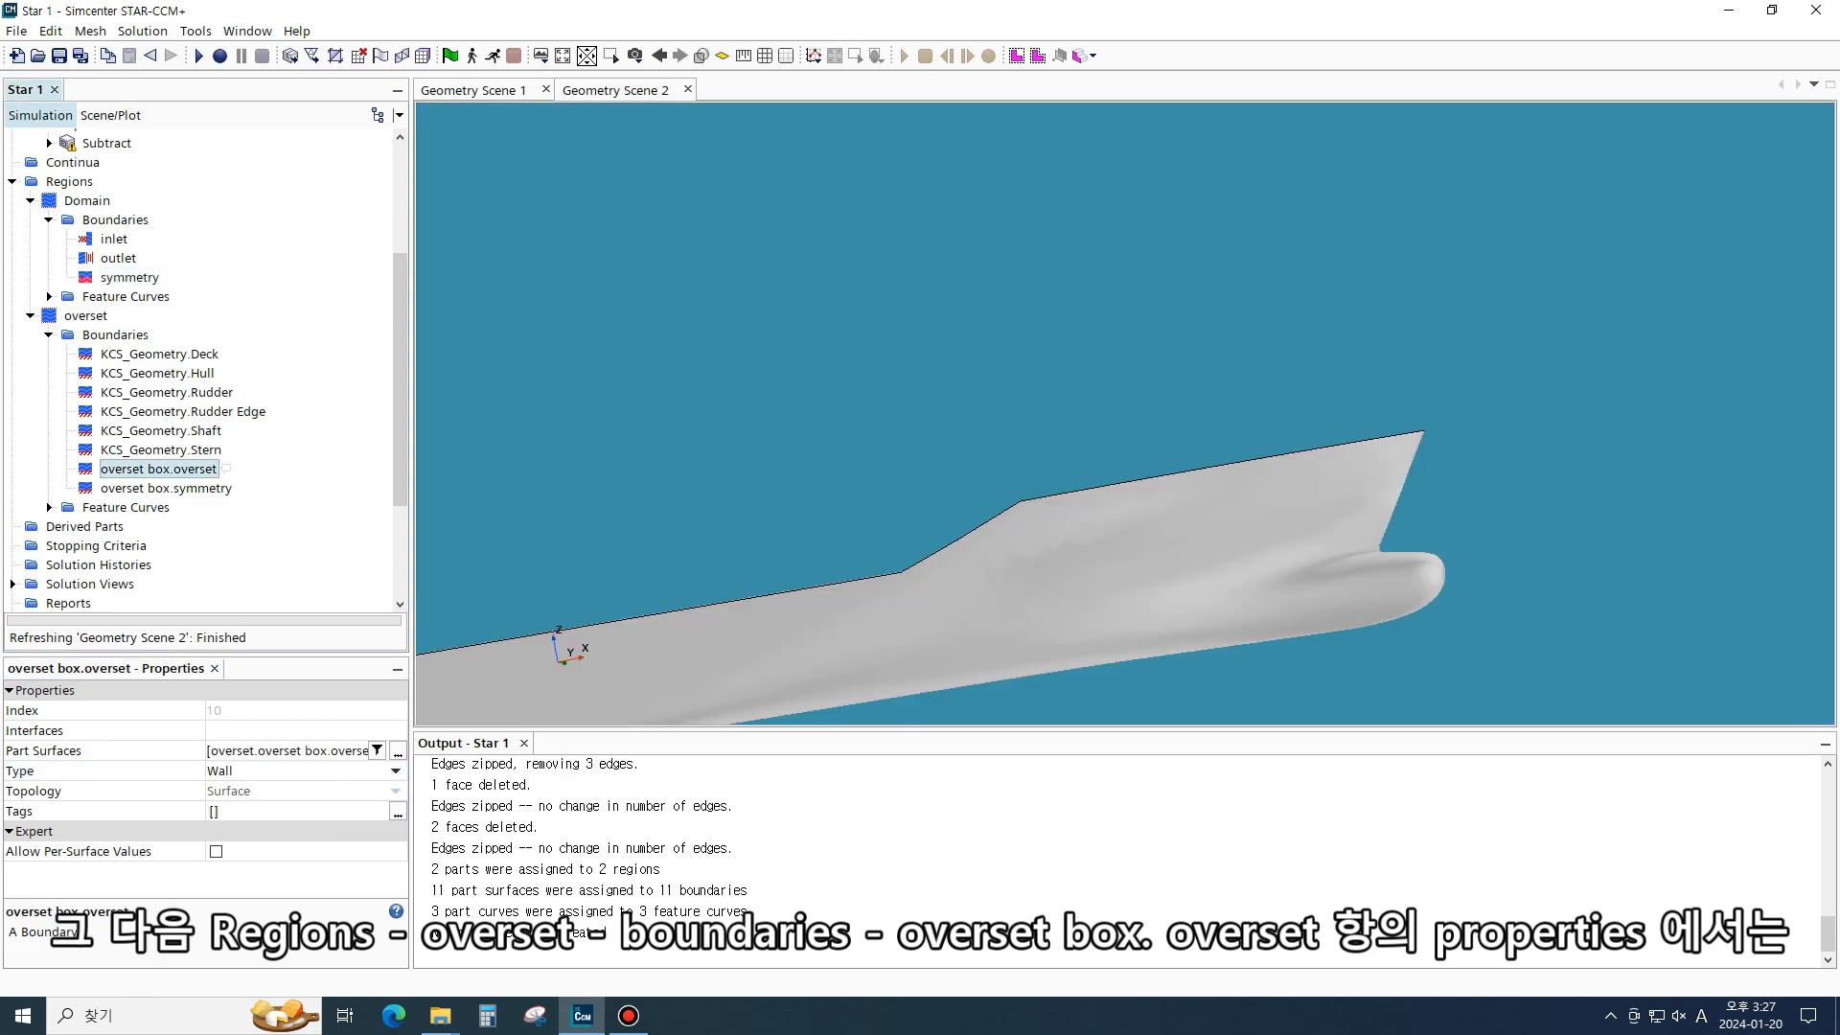
left_click(107, 791)
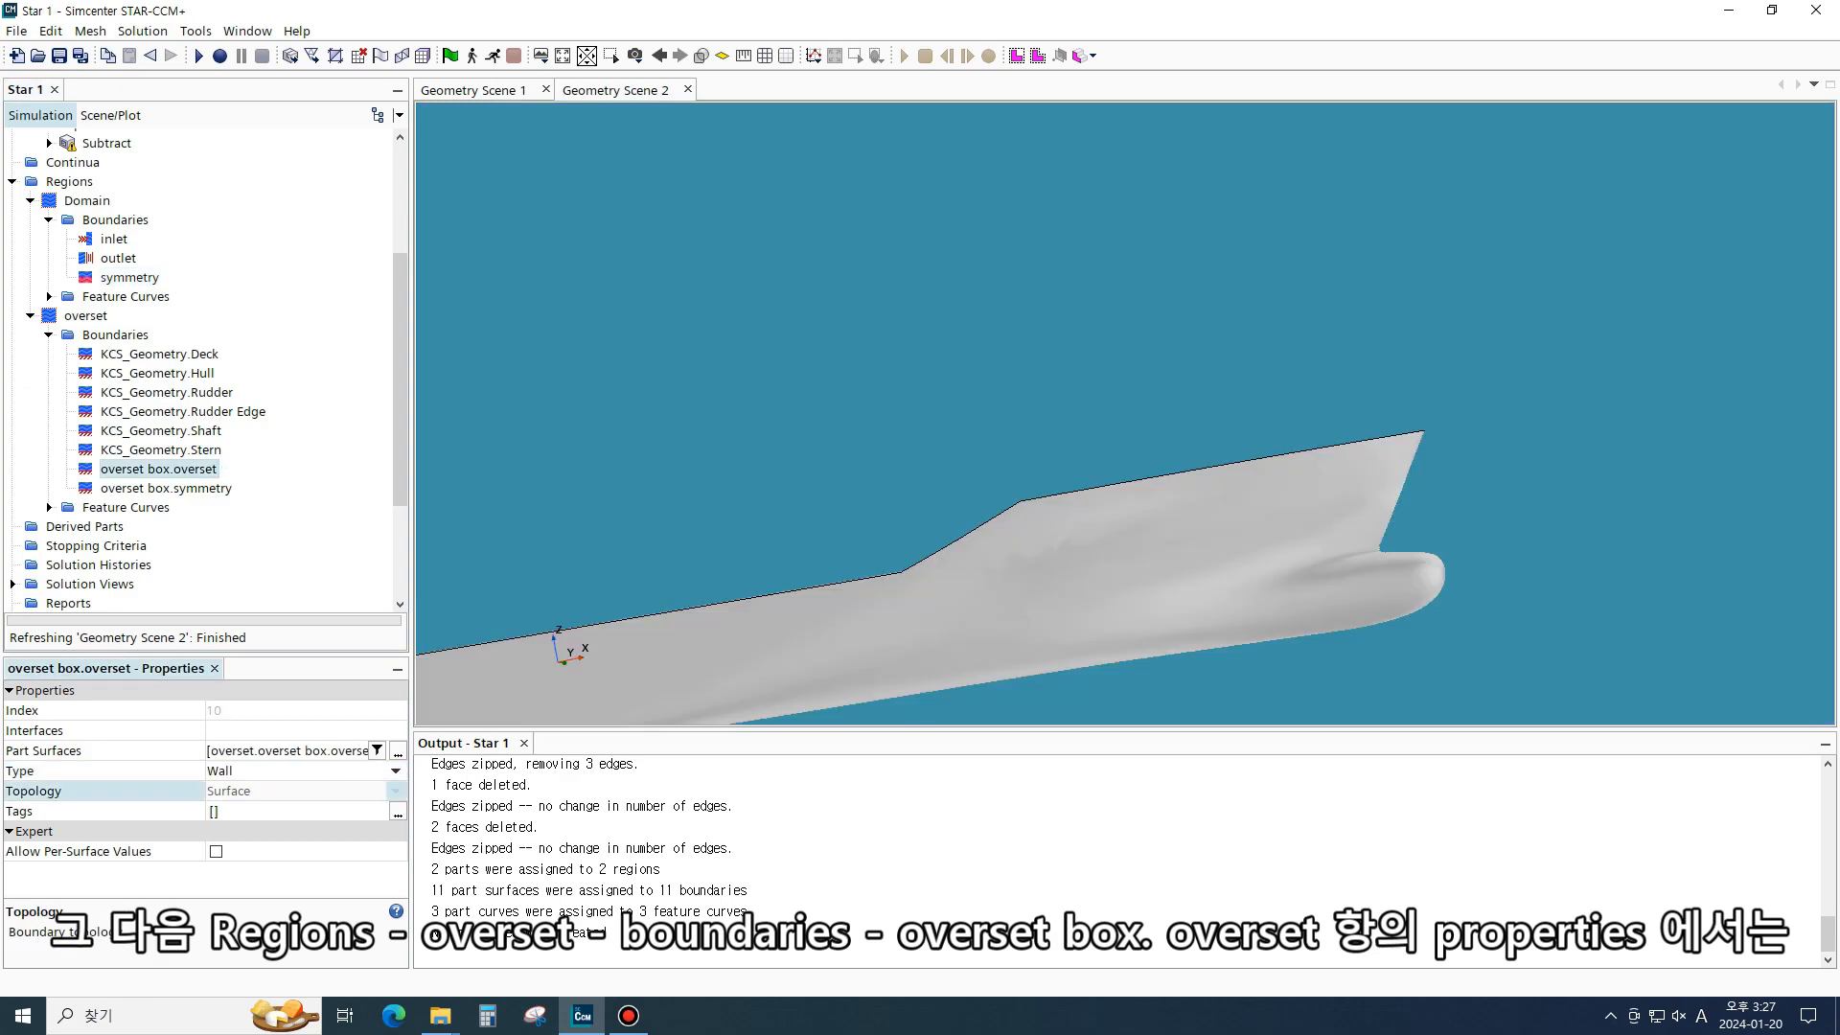
left_click(396, 770)
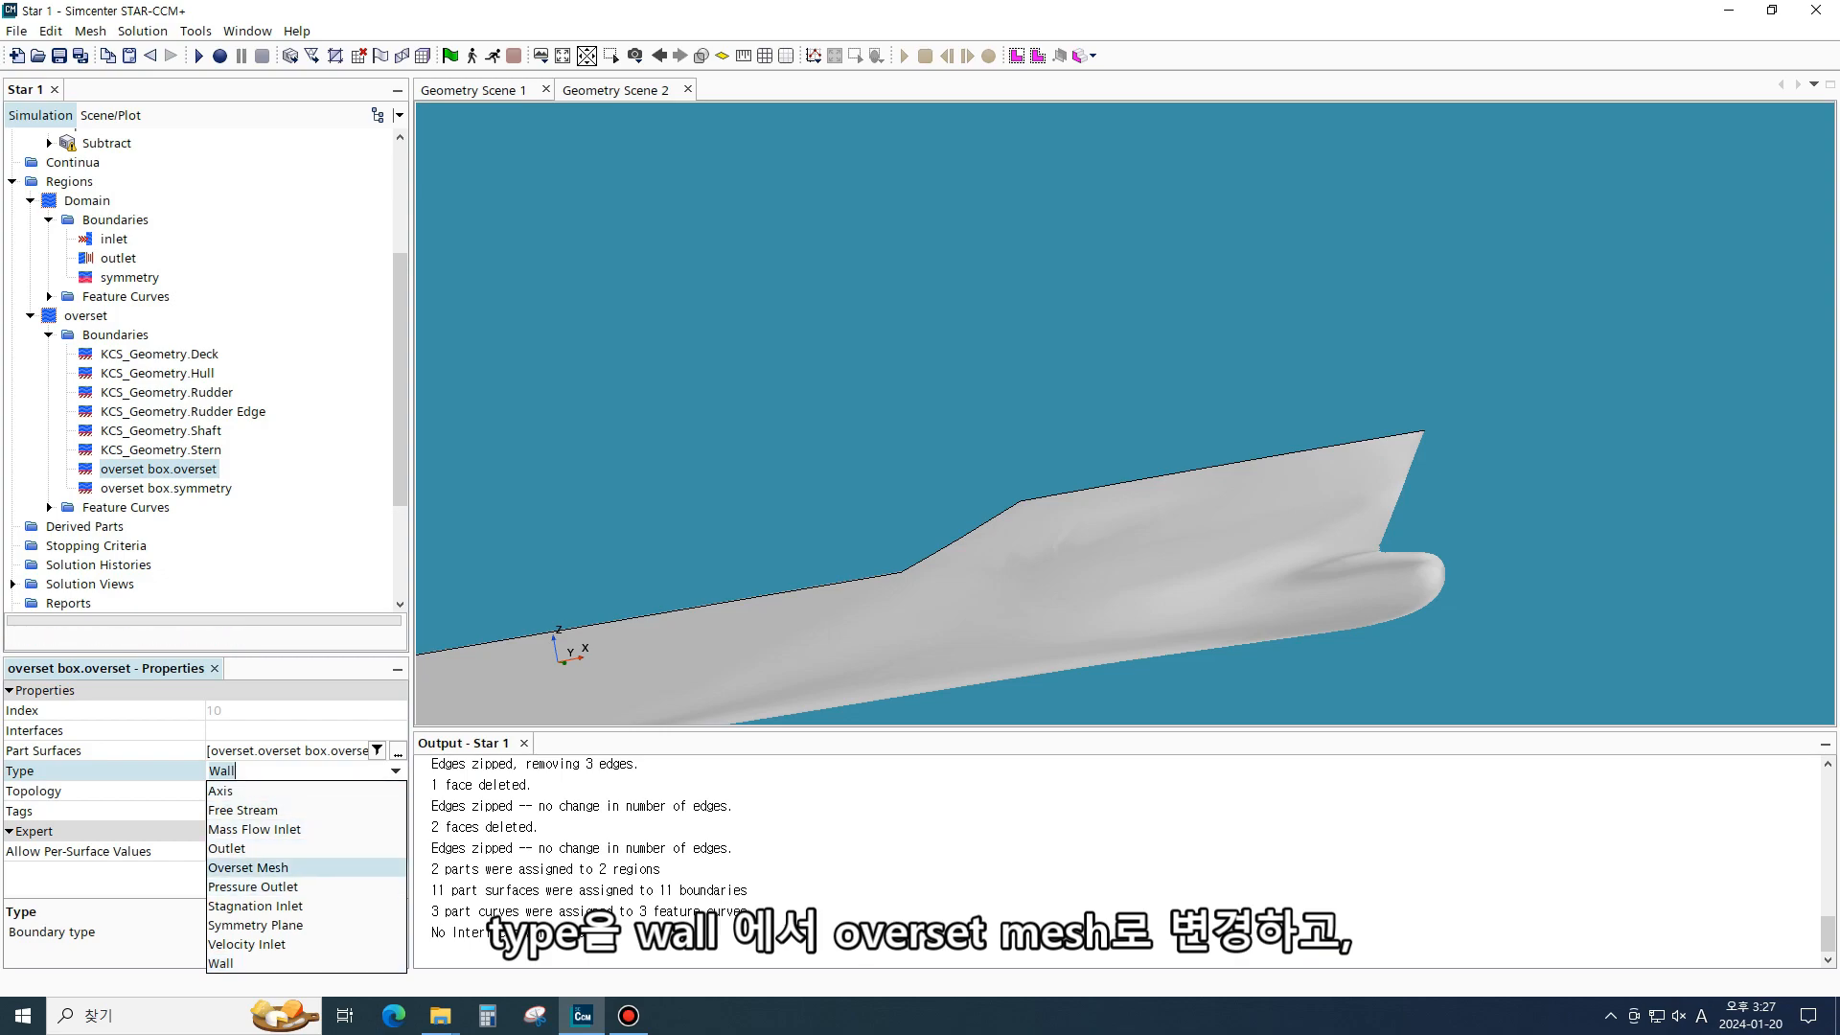
left_click(247, 868)
left_click(237, 488)
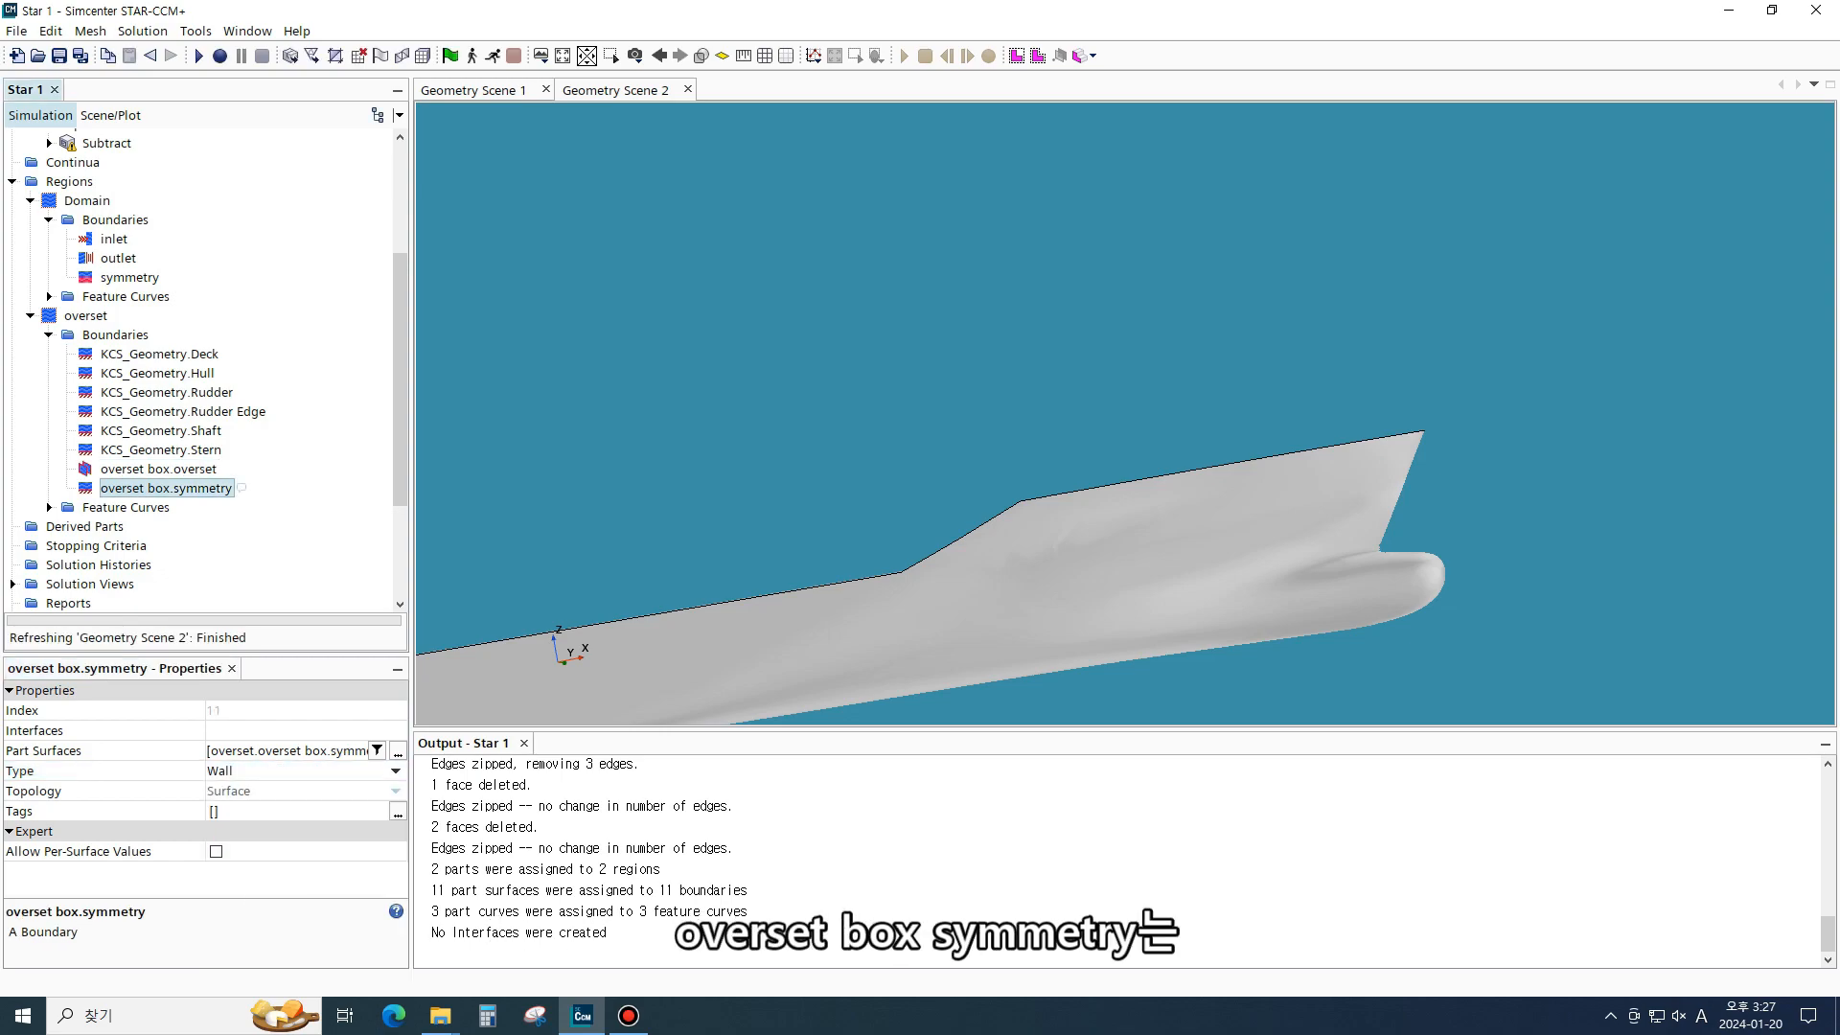
left_click(306, 771)
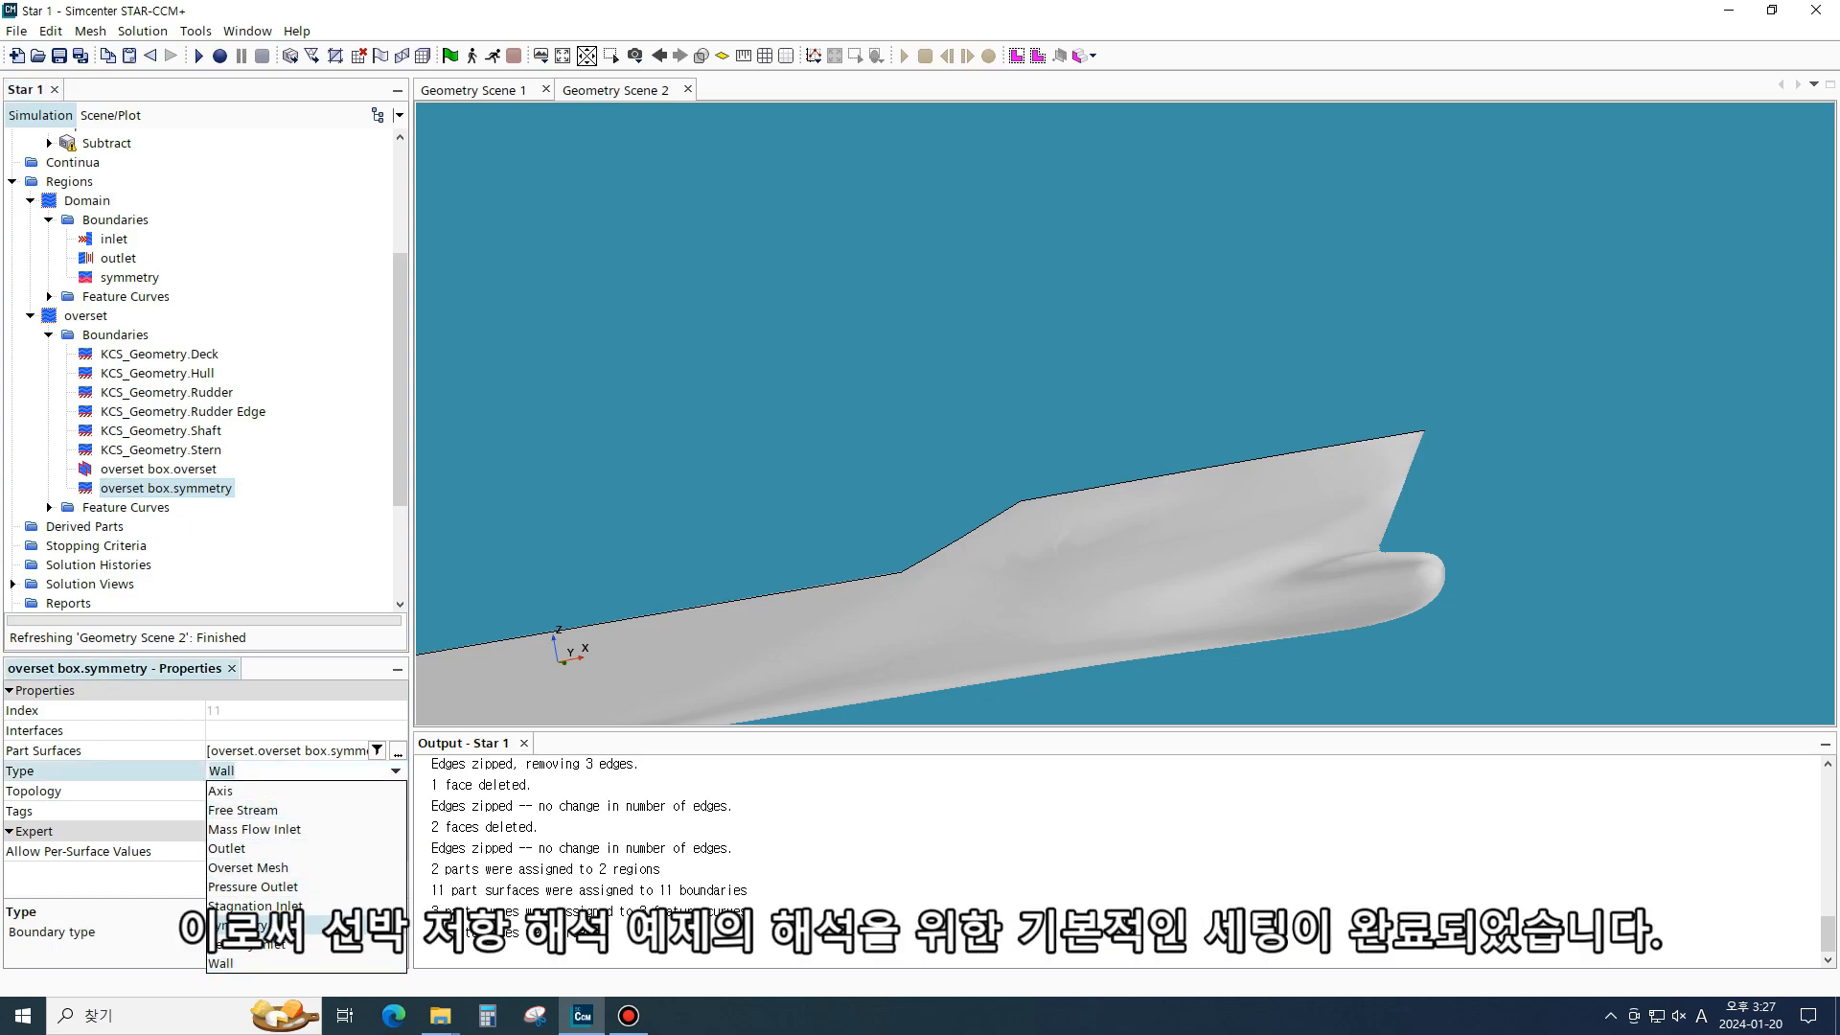
left_click(256, 924)
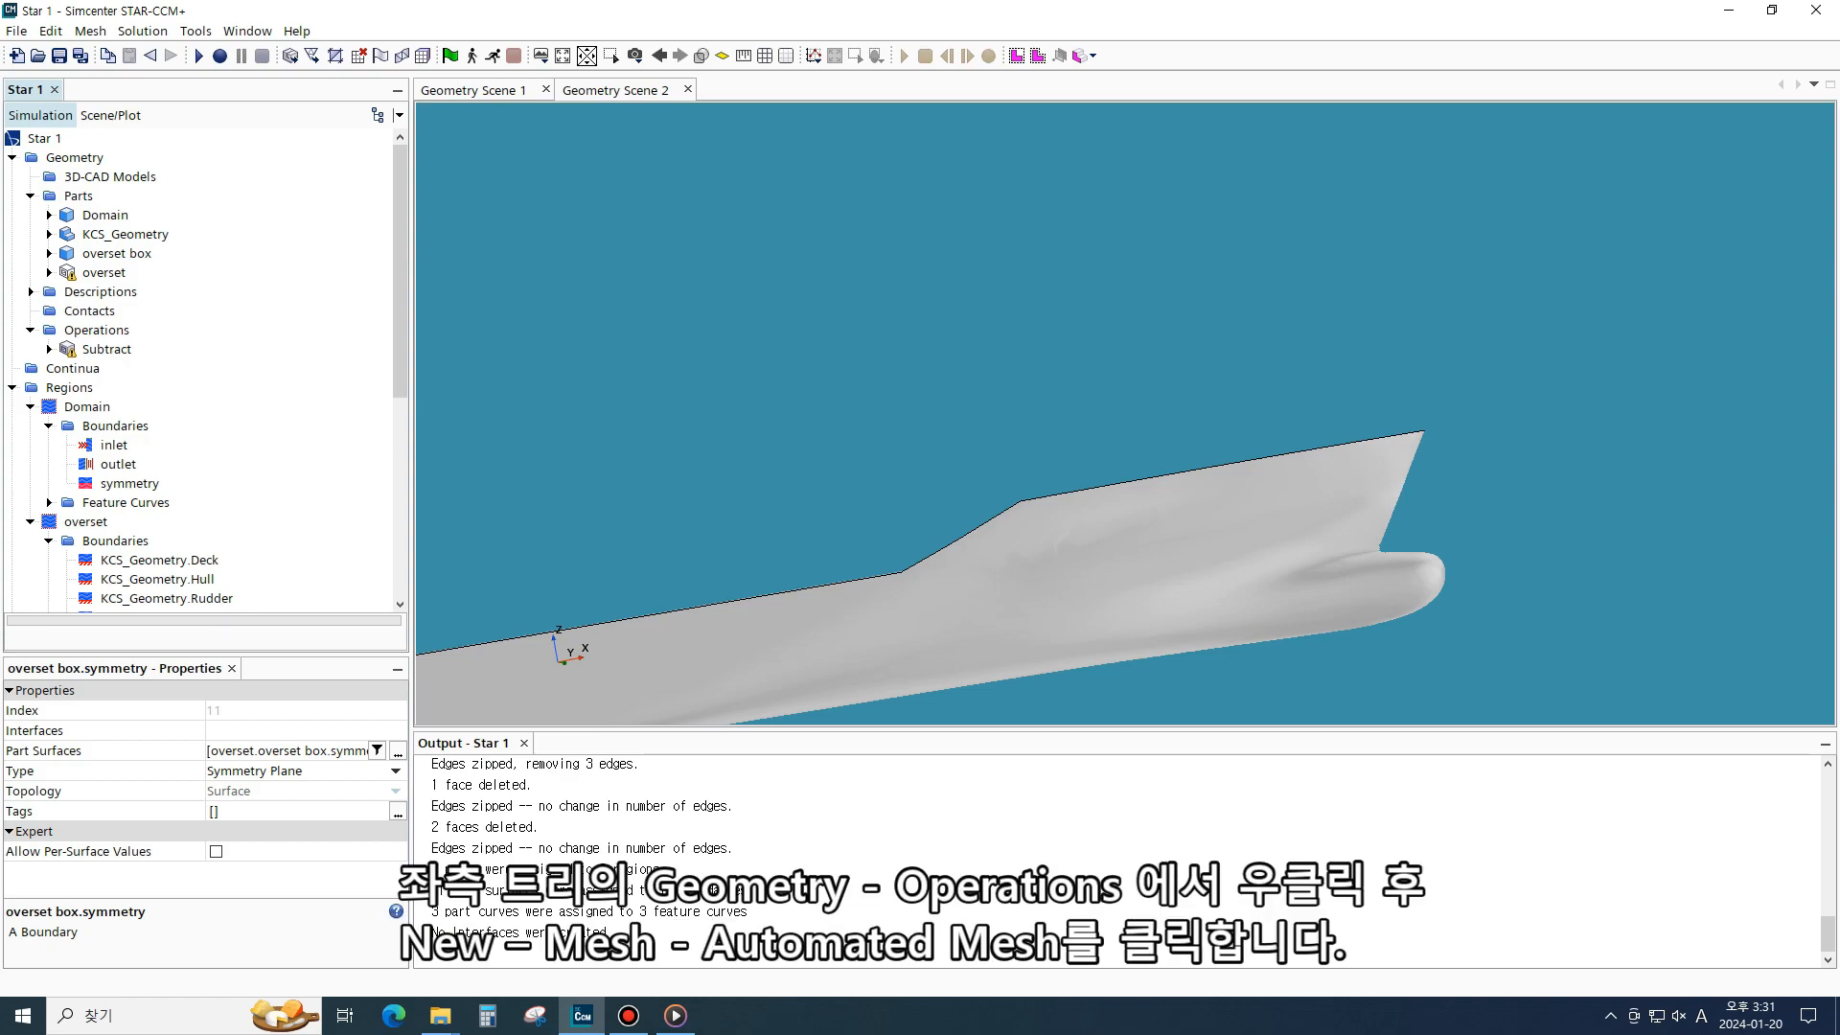
- Create a new Automated Mesh operation under Geometry Operations and select the Domain and overset parts
left_click(134, 330)
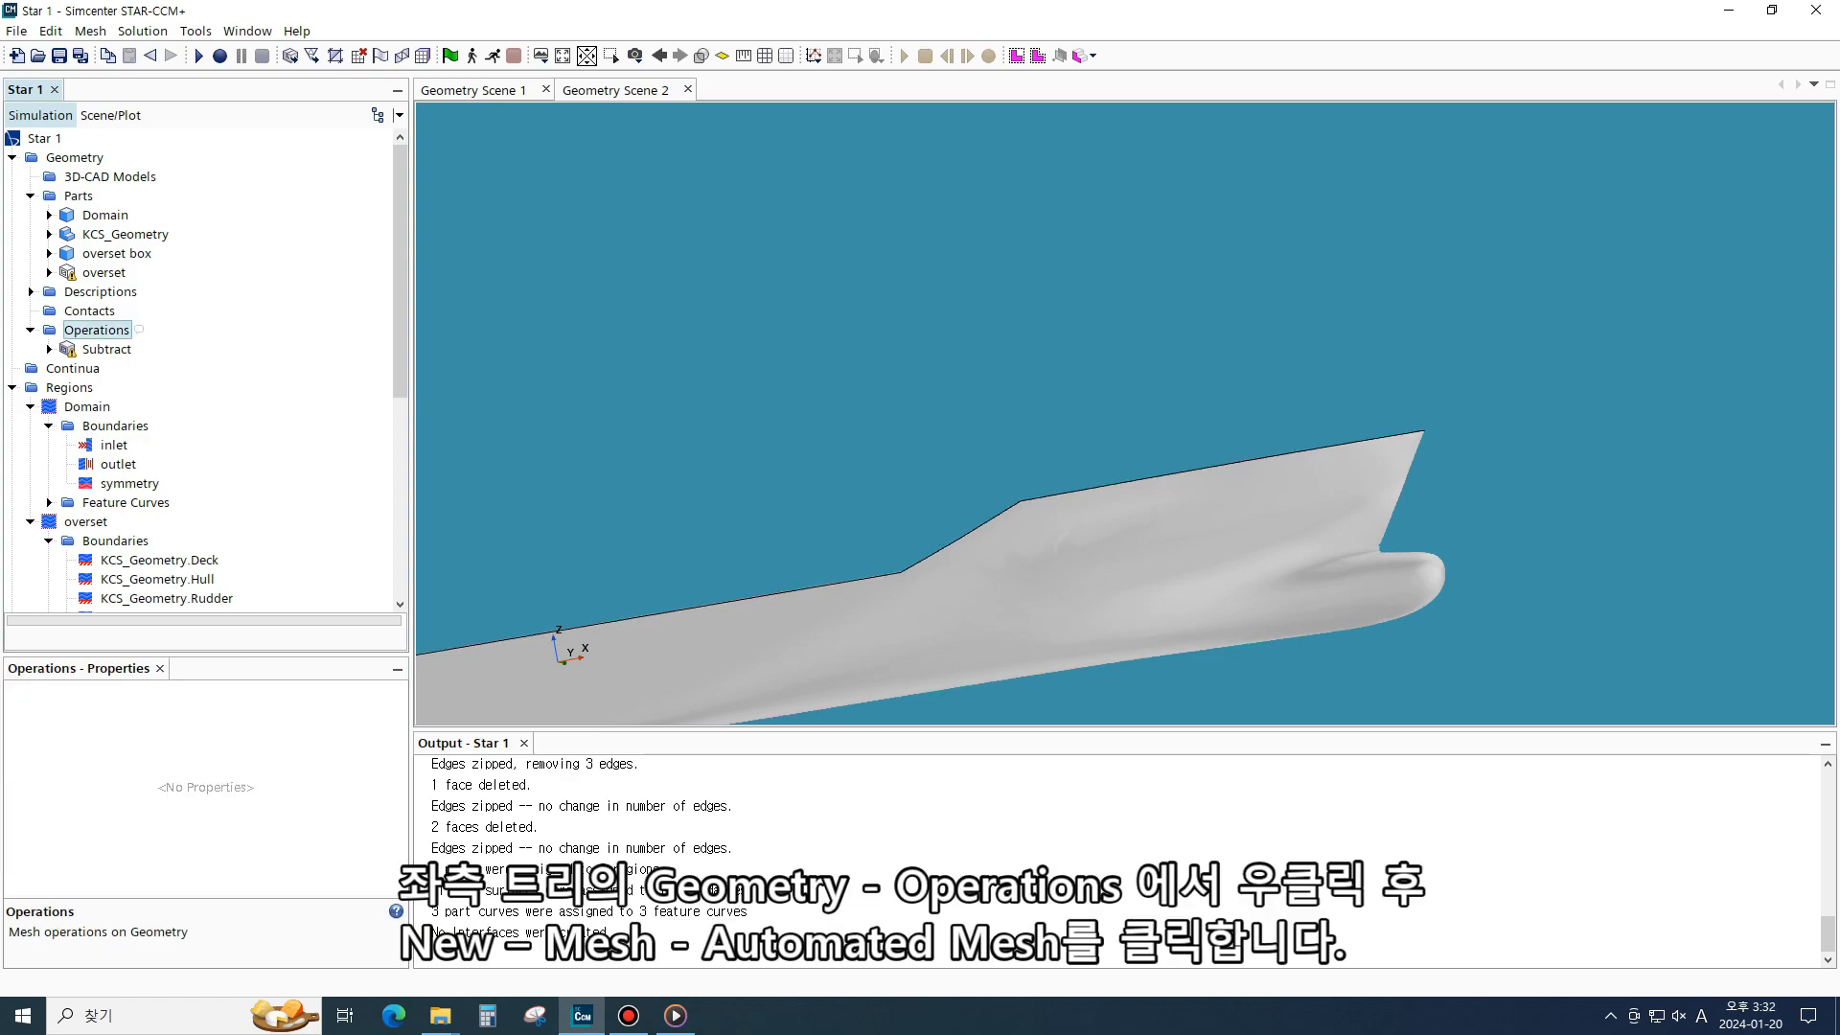
right_click(110, 330)
mouse_move(192, 340)
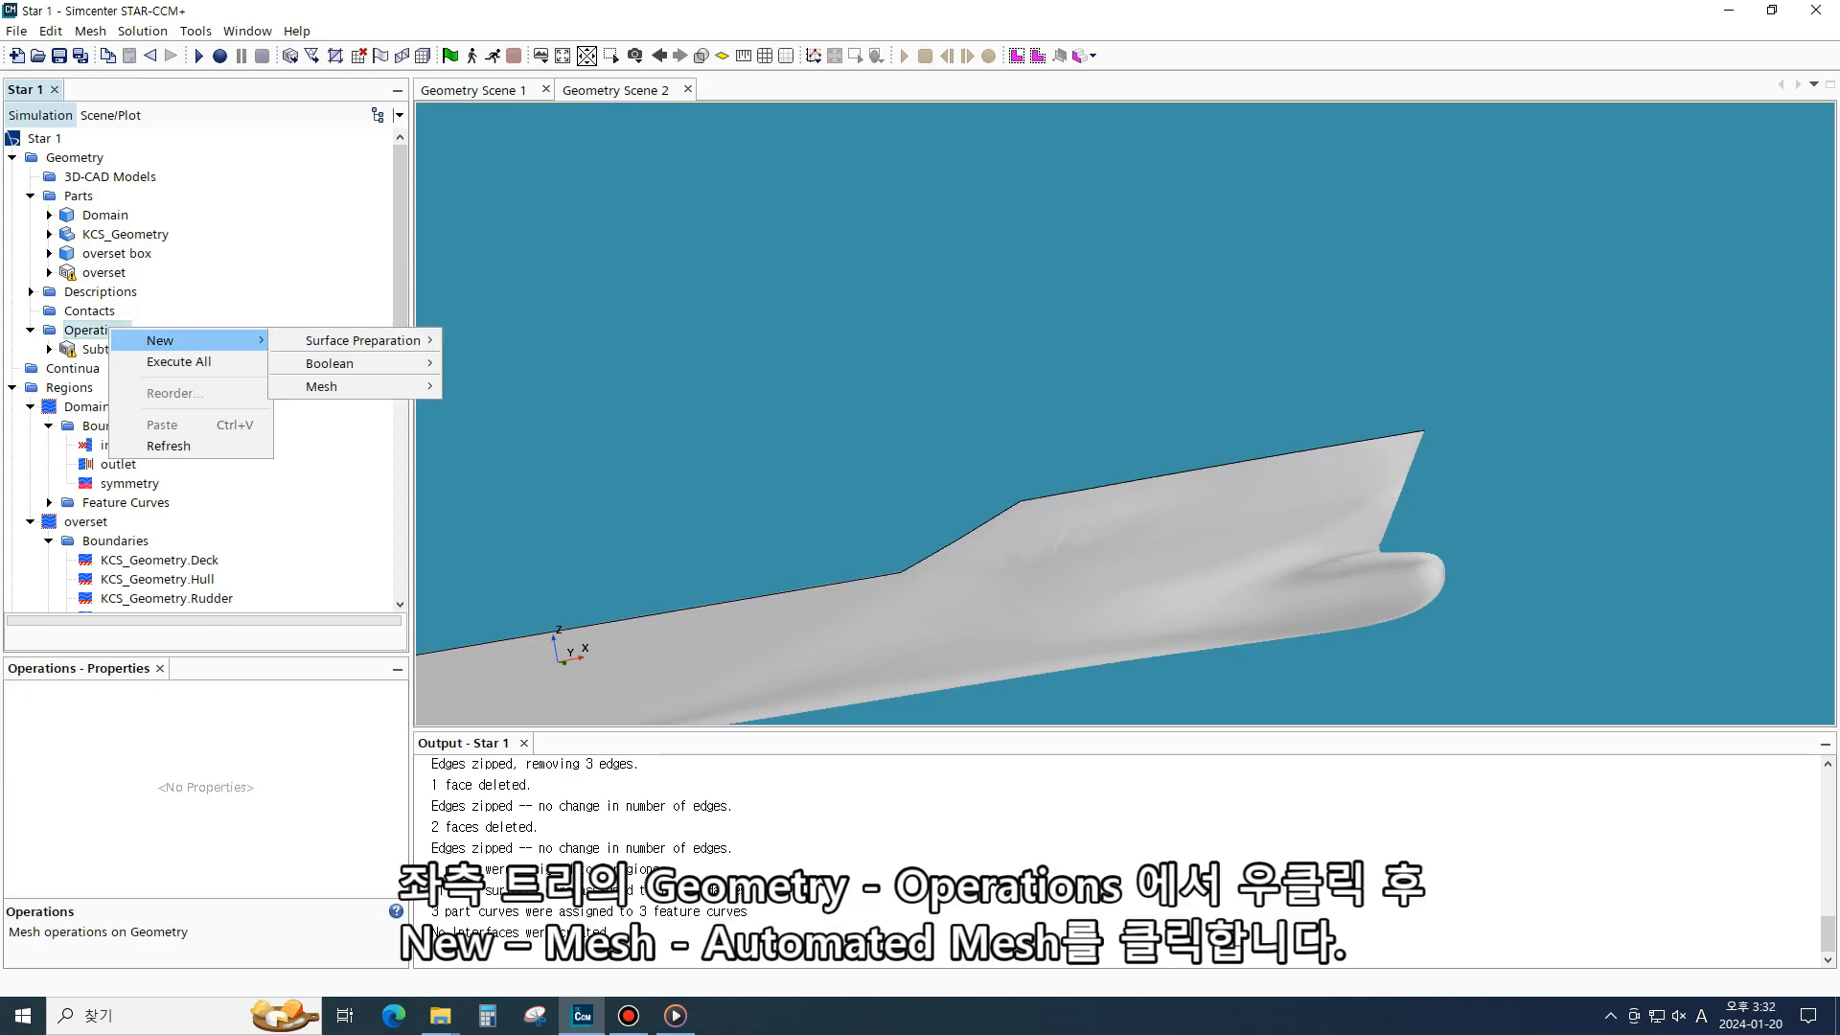
mouse_move(326, 386)
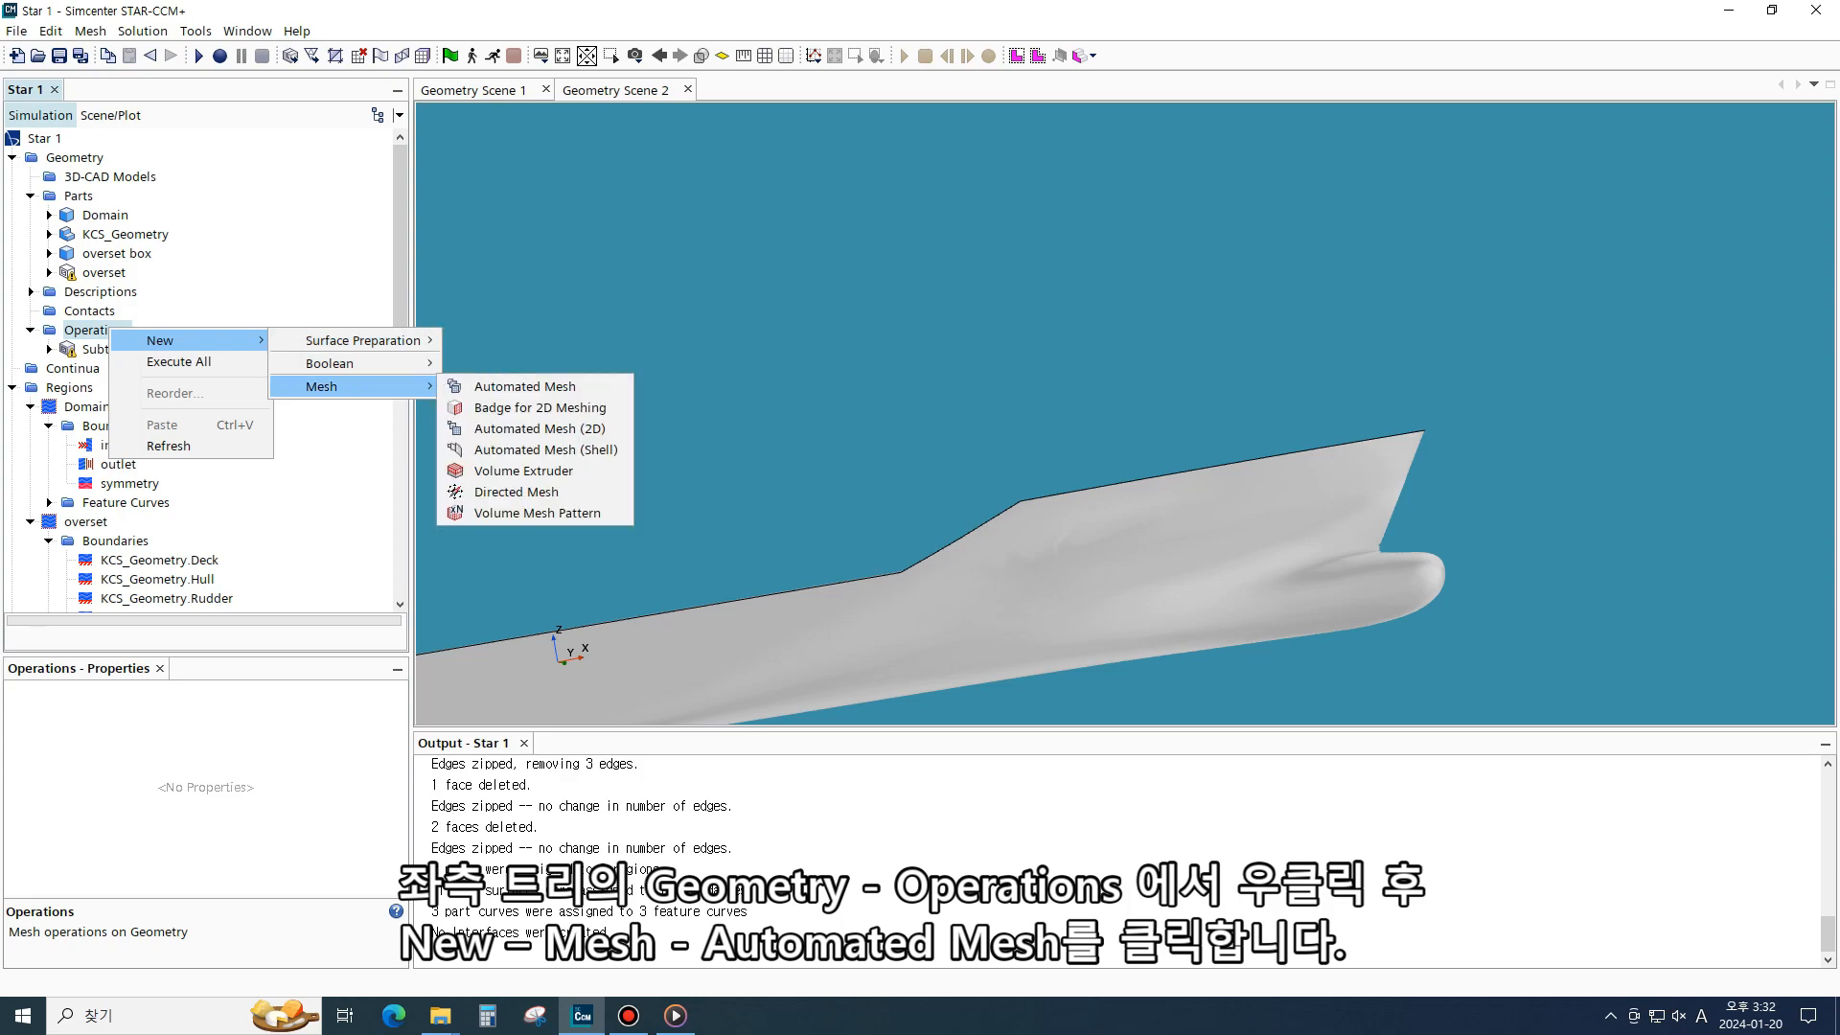
left_click(525, 387)
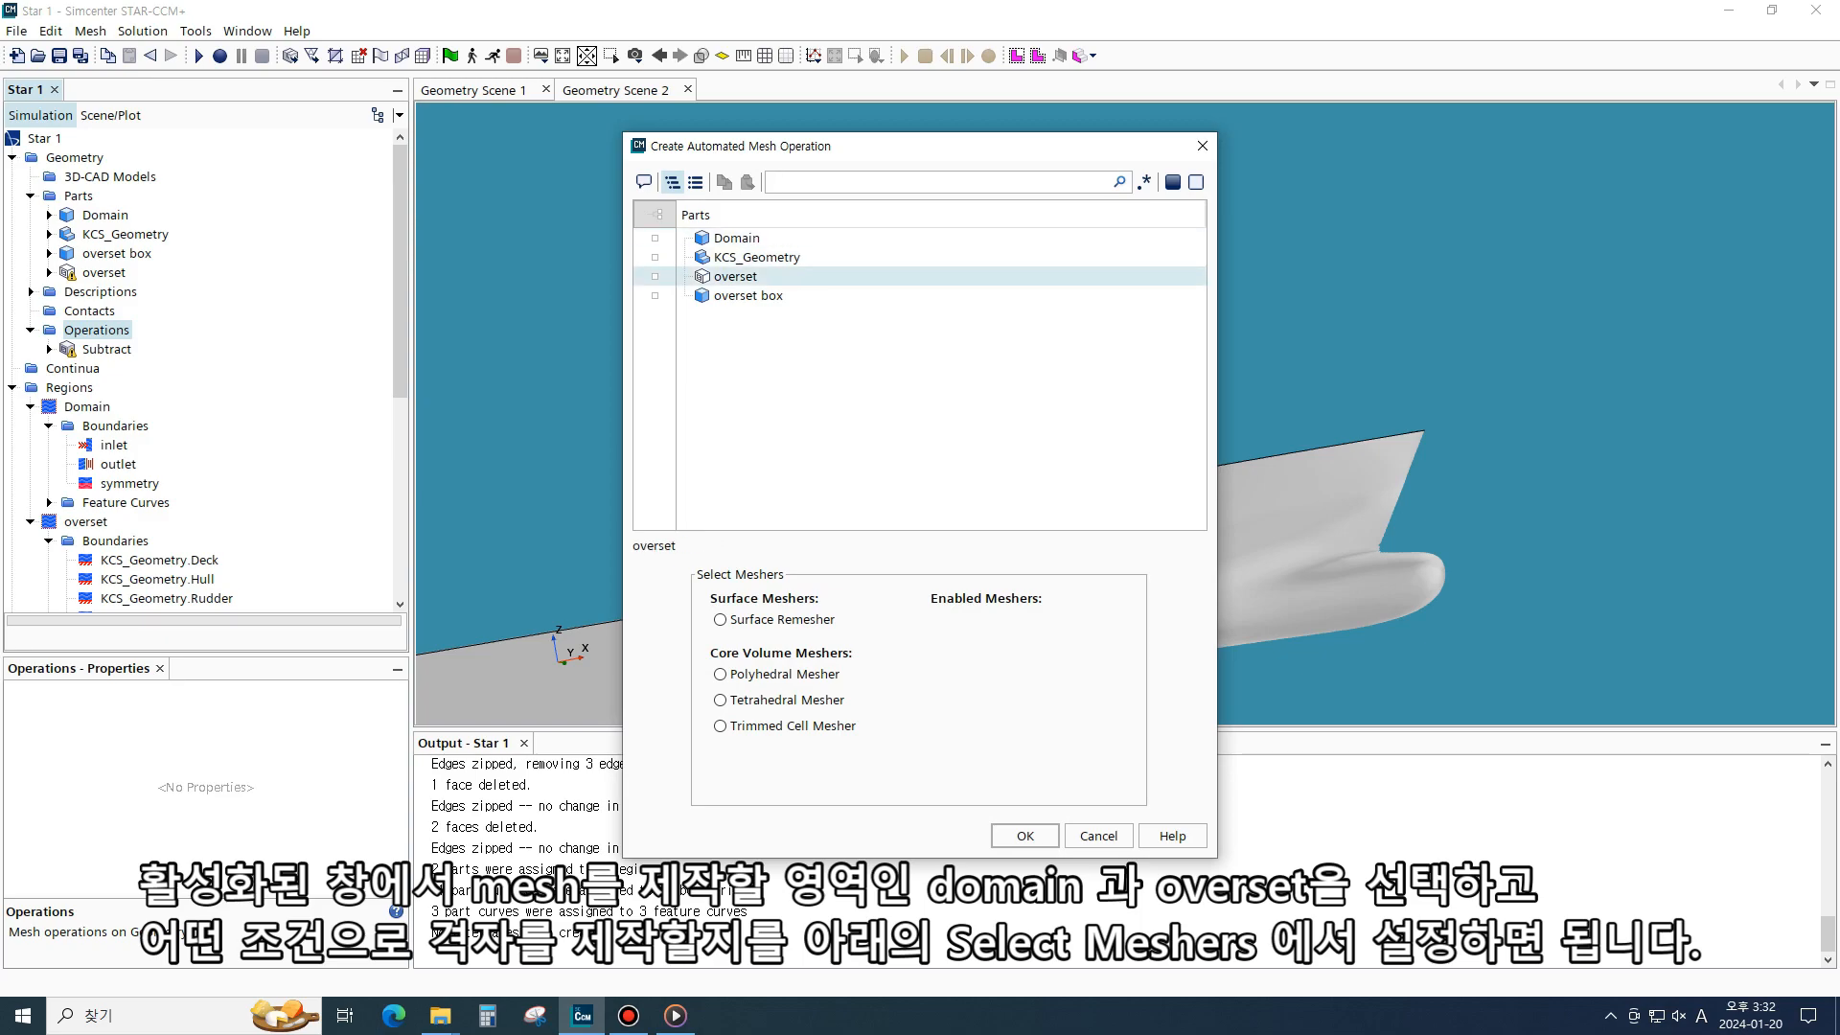
left_click(655, 238)
left_click(656, 276)
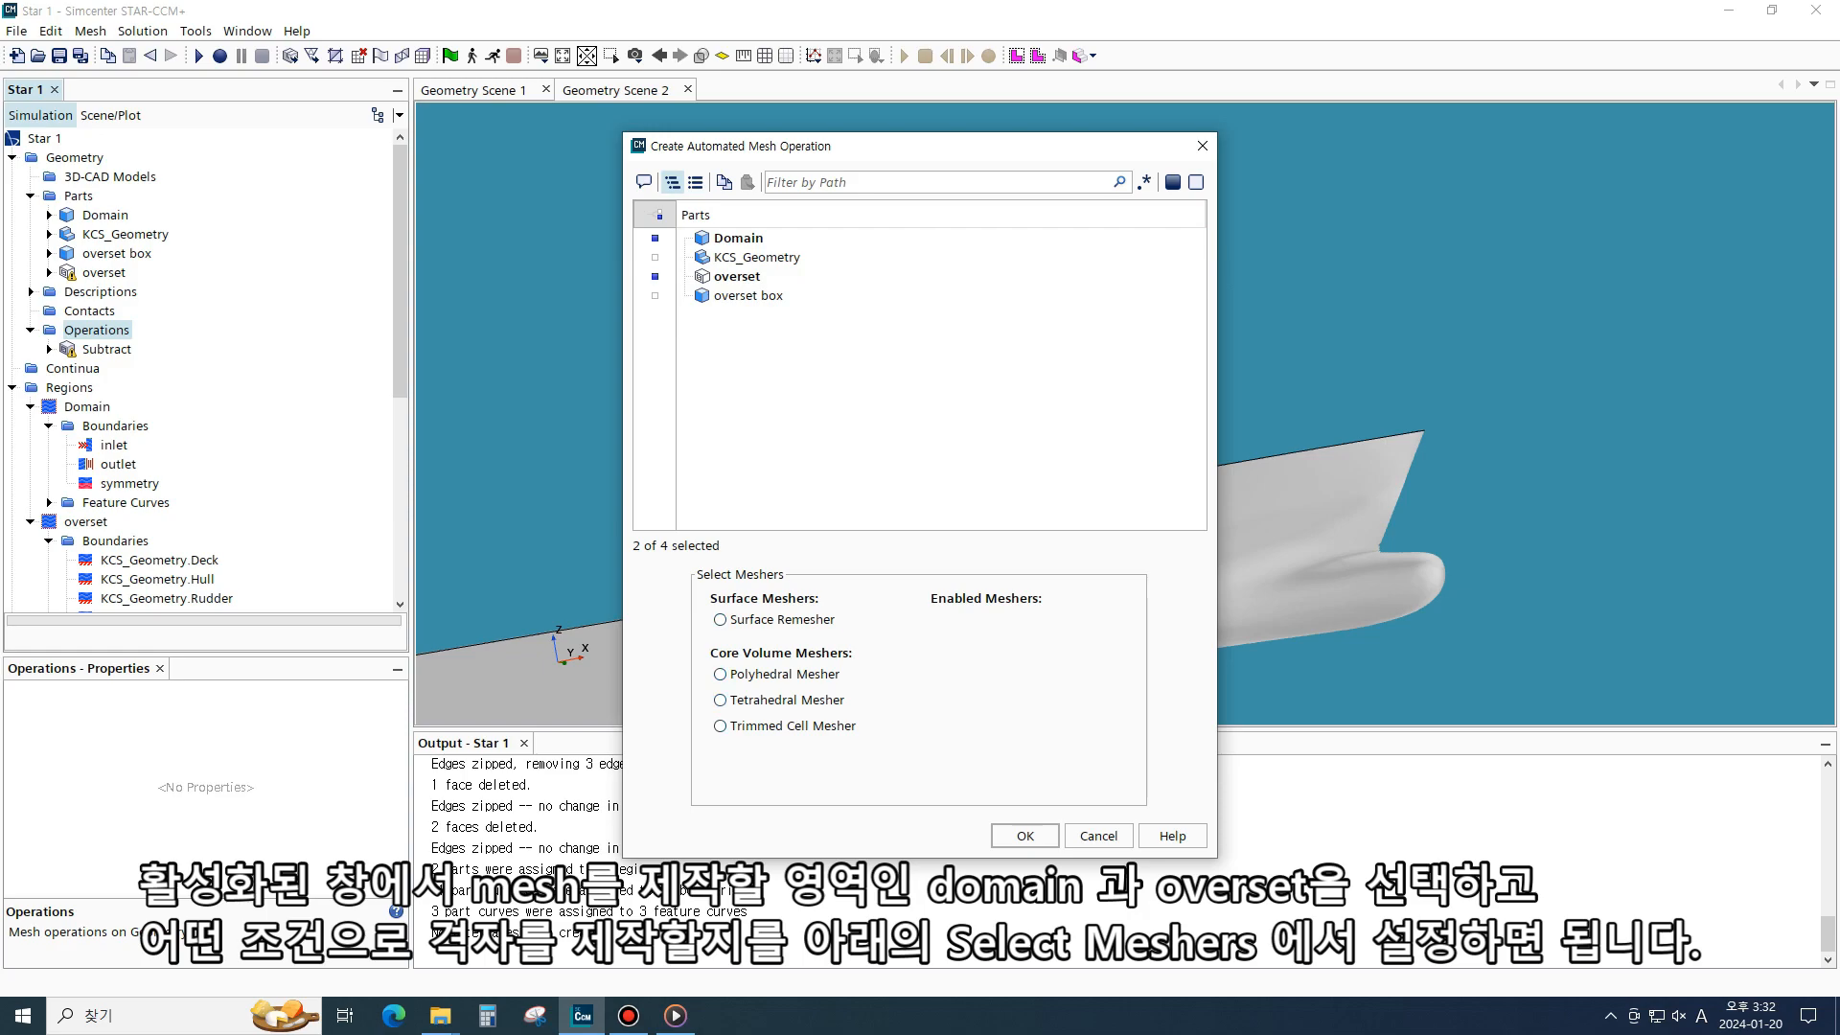
- Enable Surface Remesher, Trimmed Cell Mesher, Prism Layer Mesher and Automatic Surface Repair, then confirm the operation
left_click(721, 620)
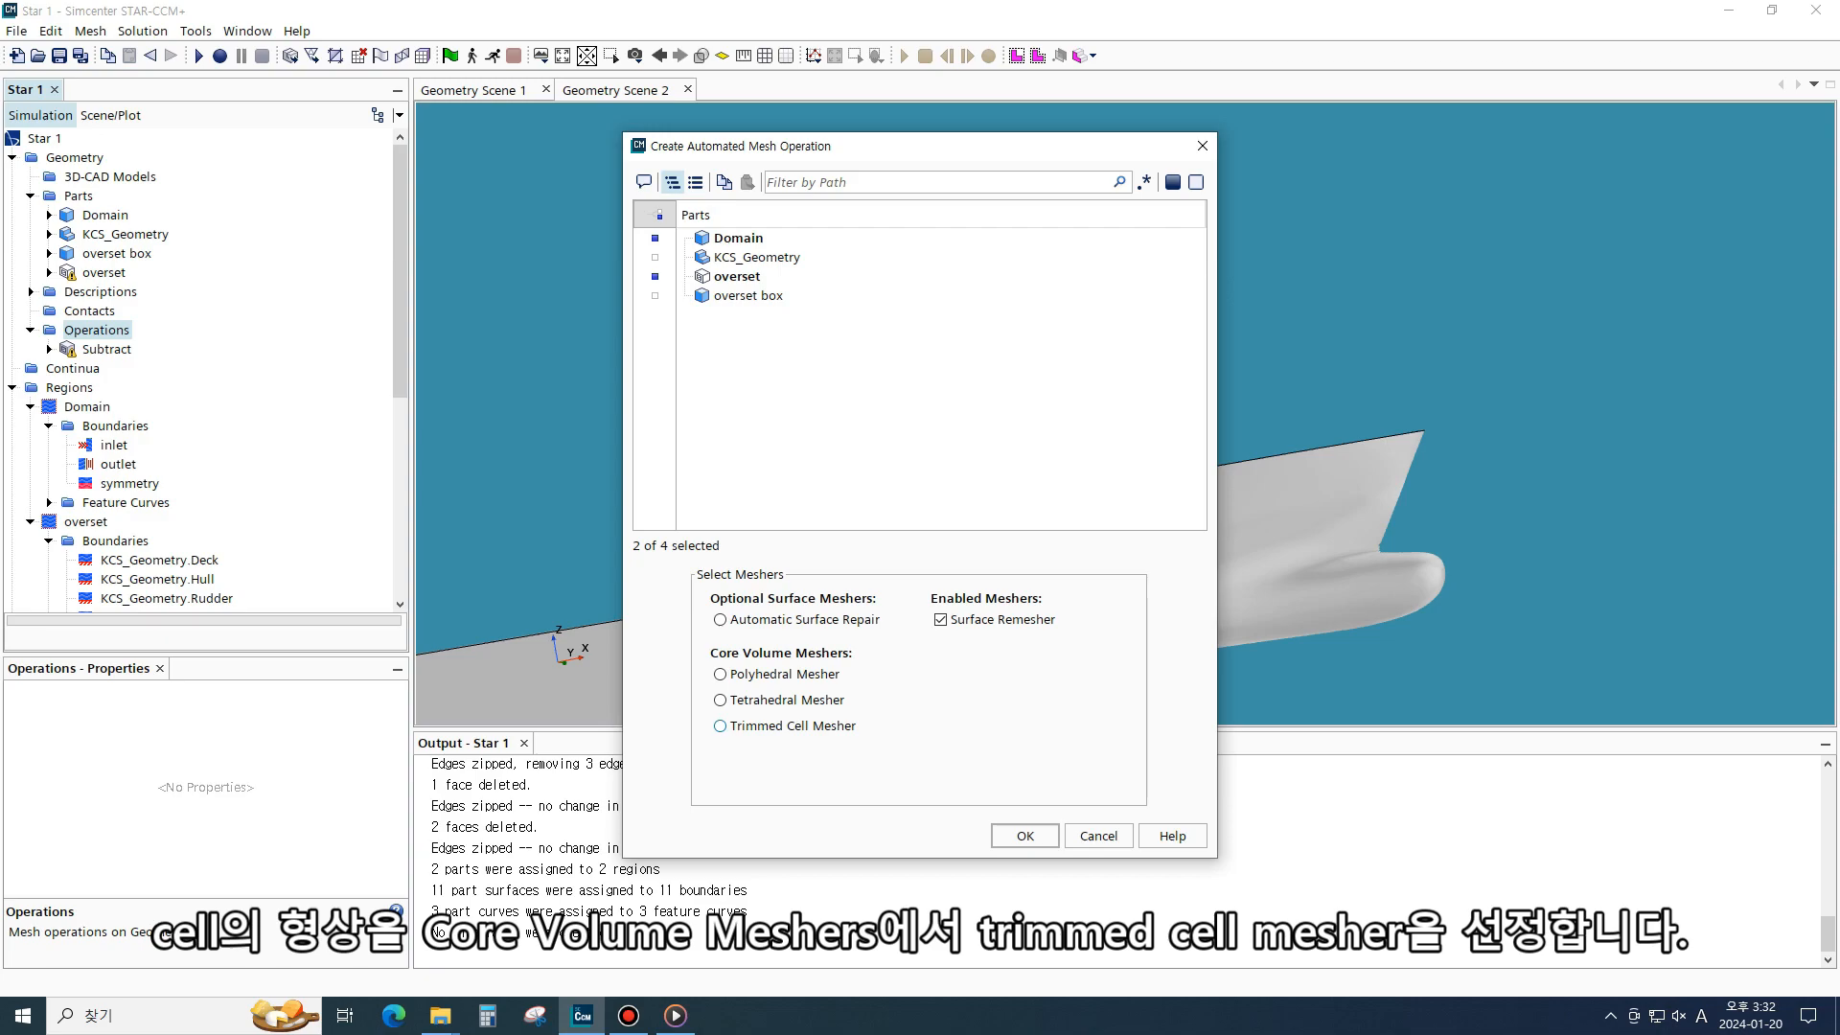
left_click(720, 726)
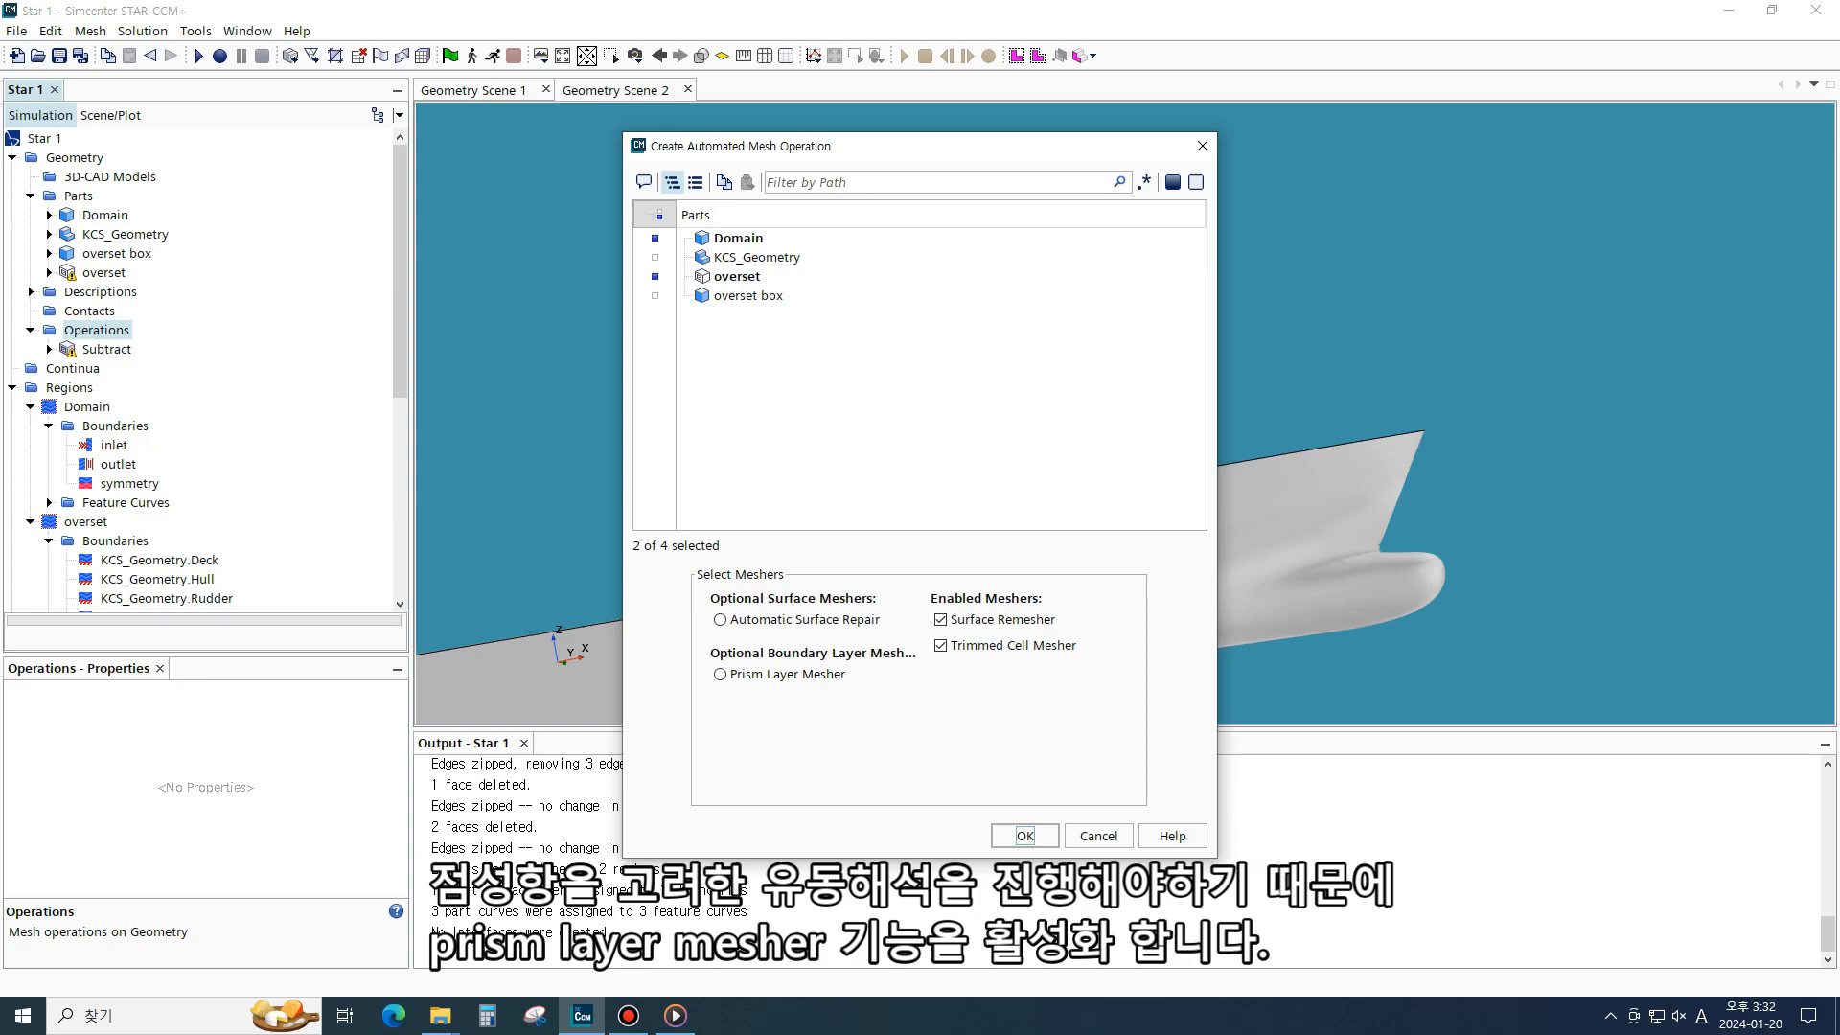
left_click(720, 674)
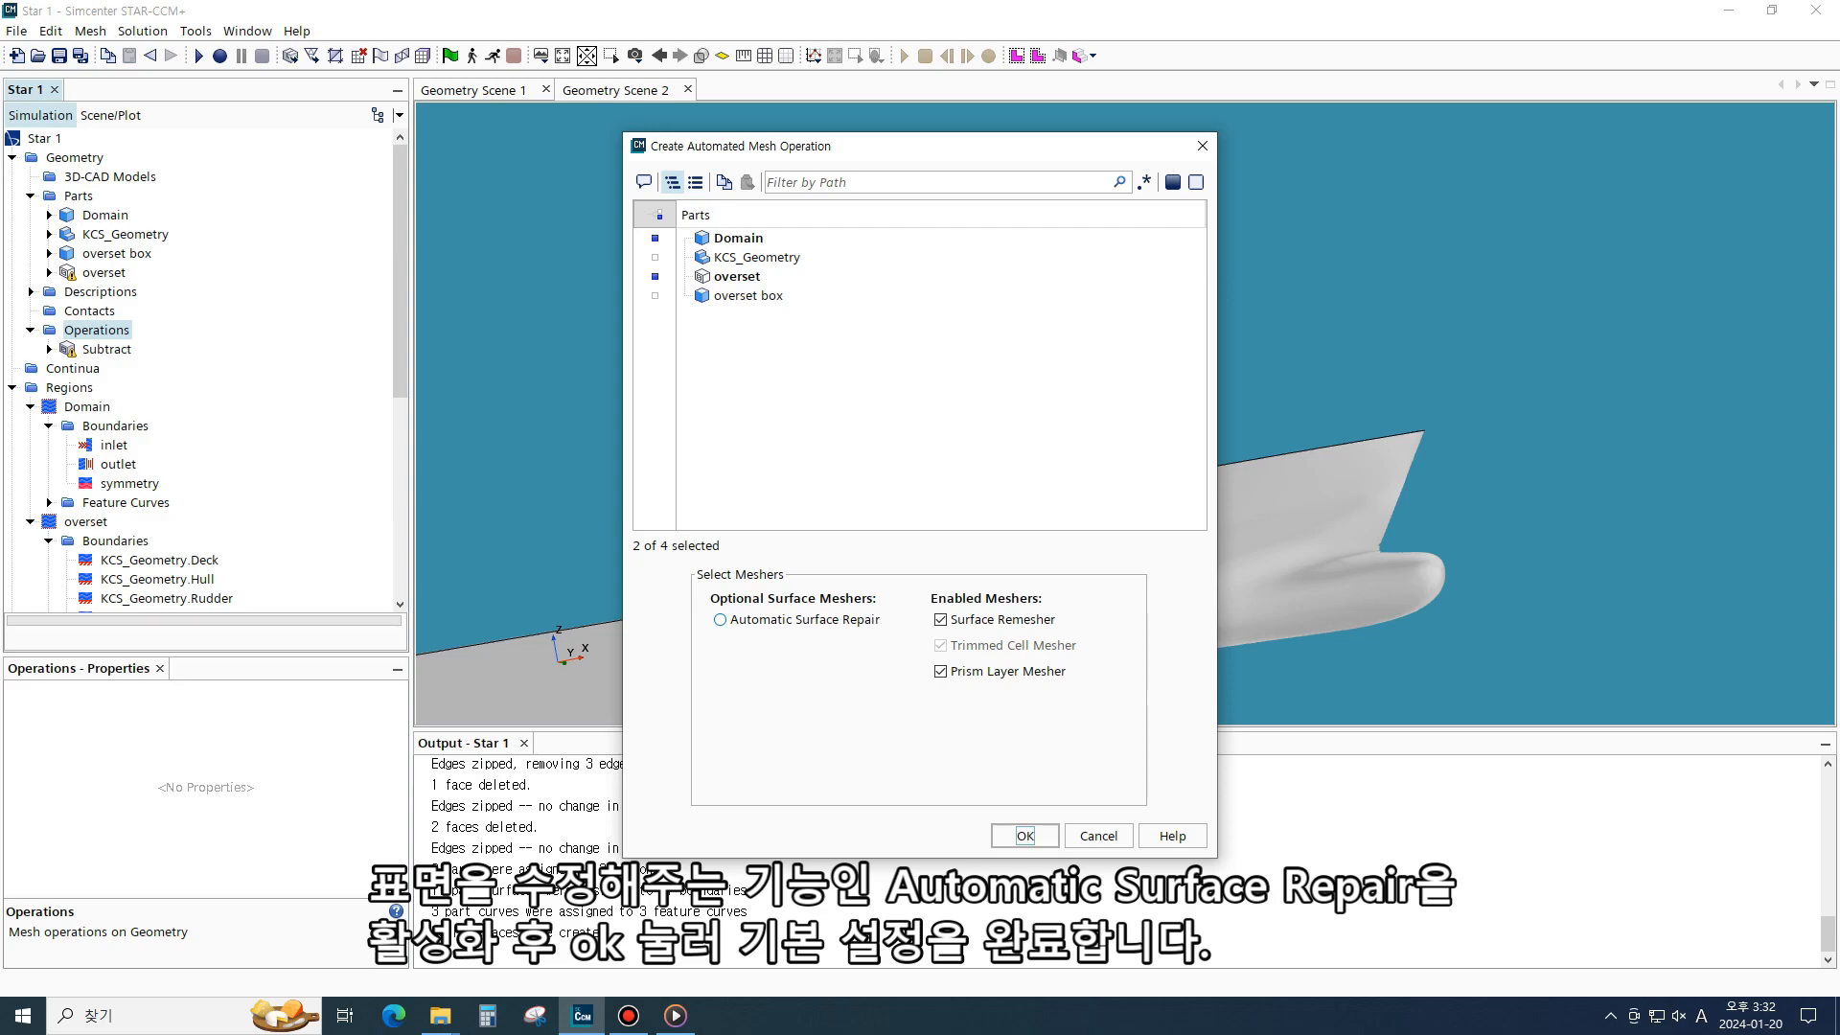
left_click(720, 620)
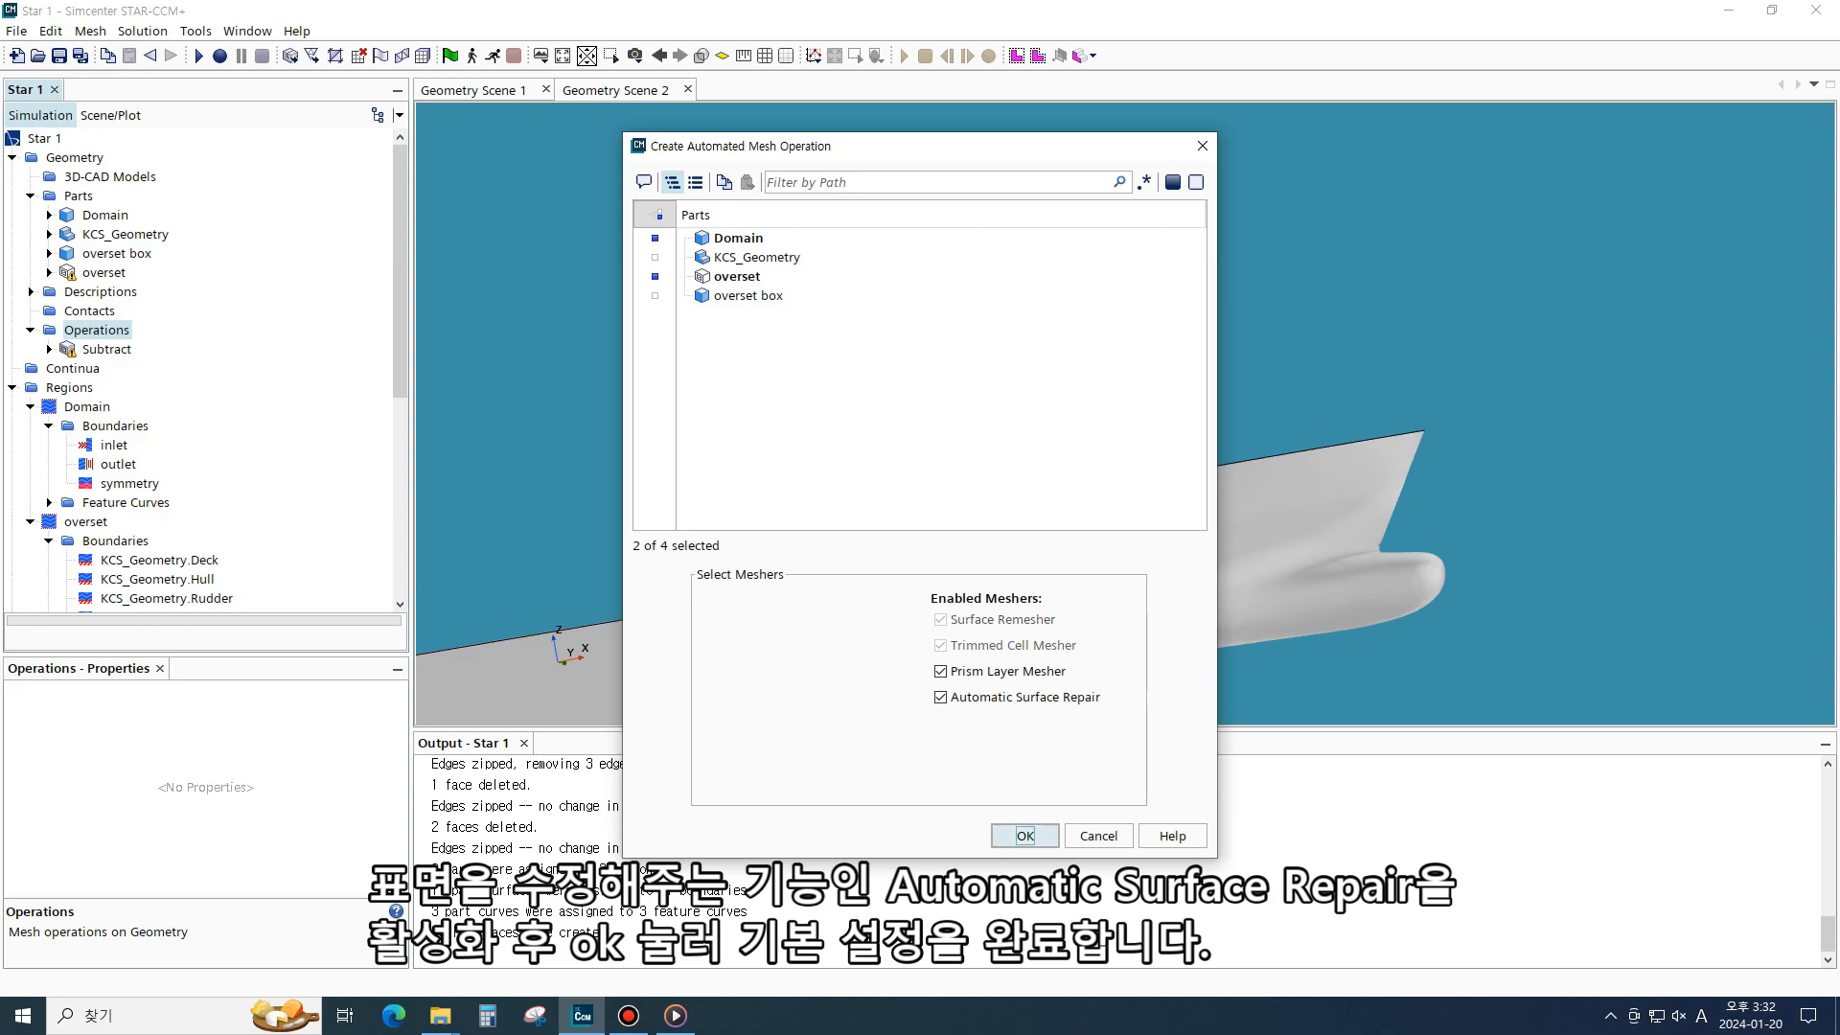
left_click(1024, 836)
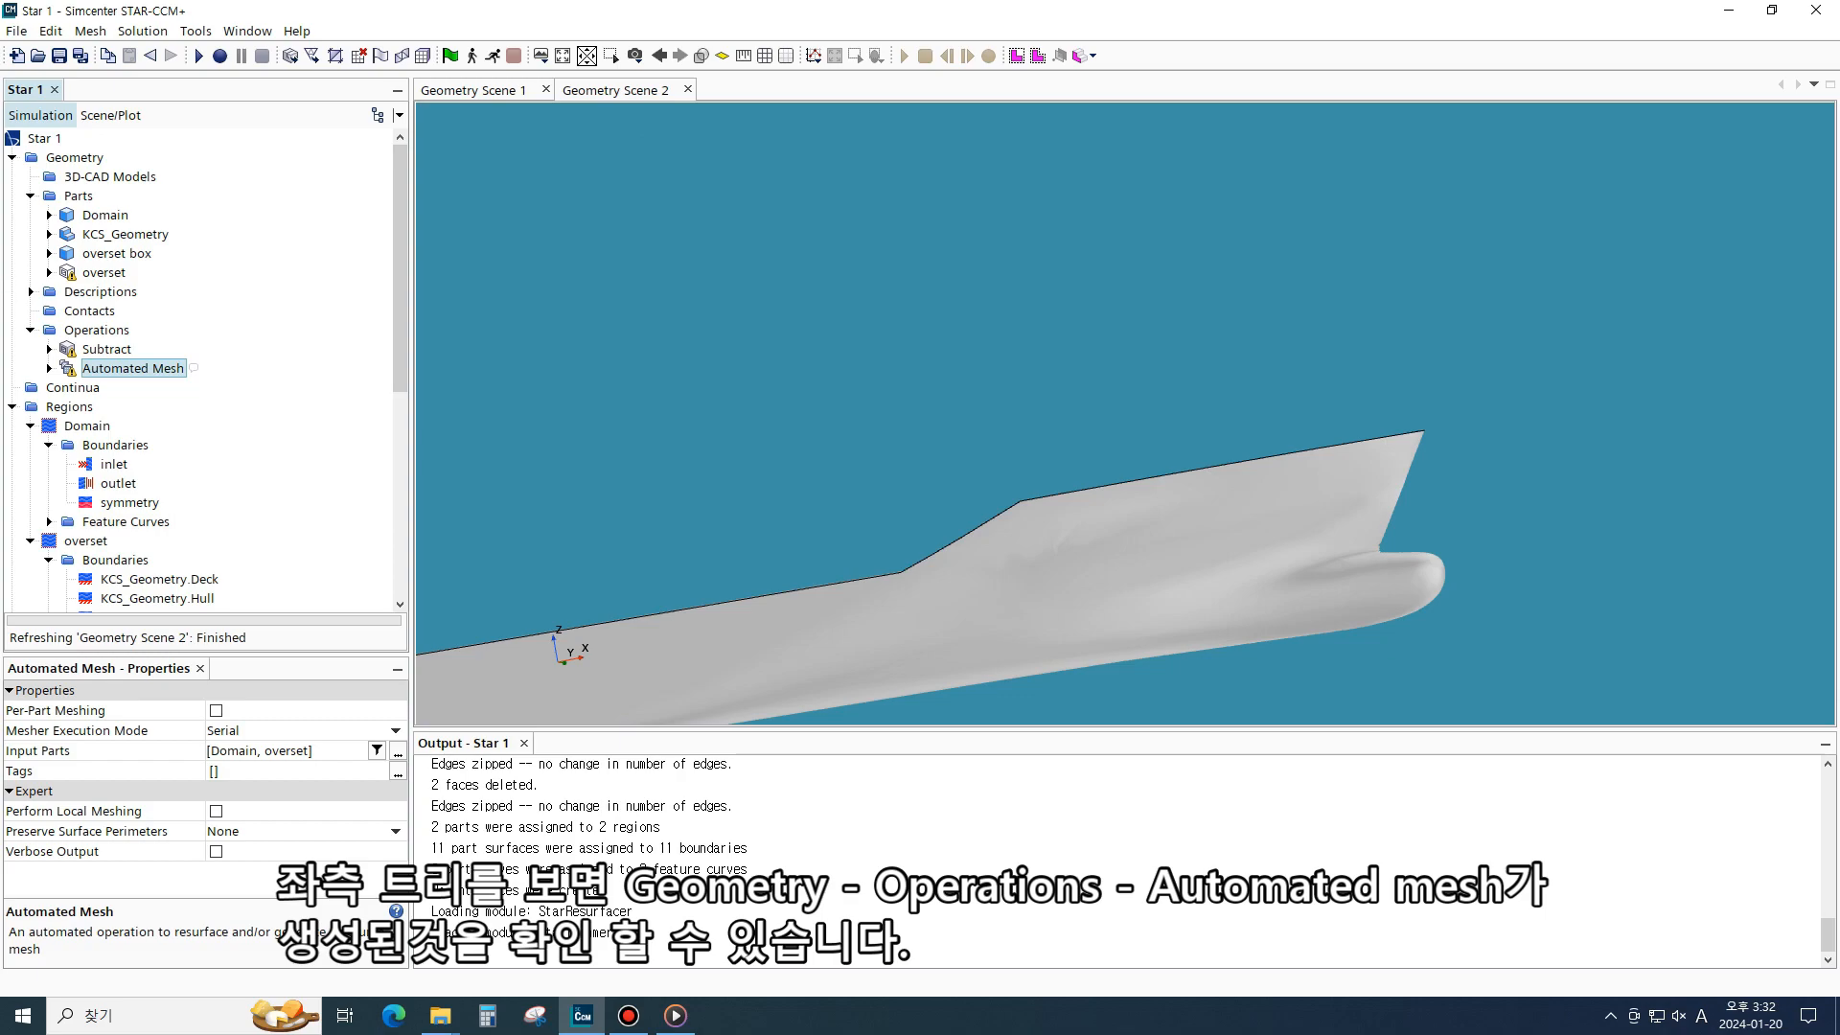
- Expand the Automated Mesh operation and enable Per-Part Meshing
left_click(49, 368)
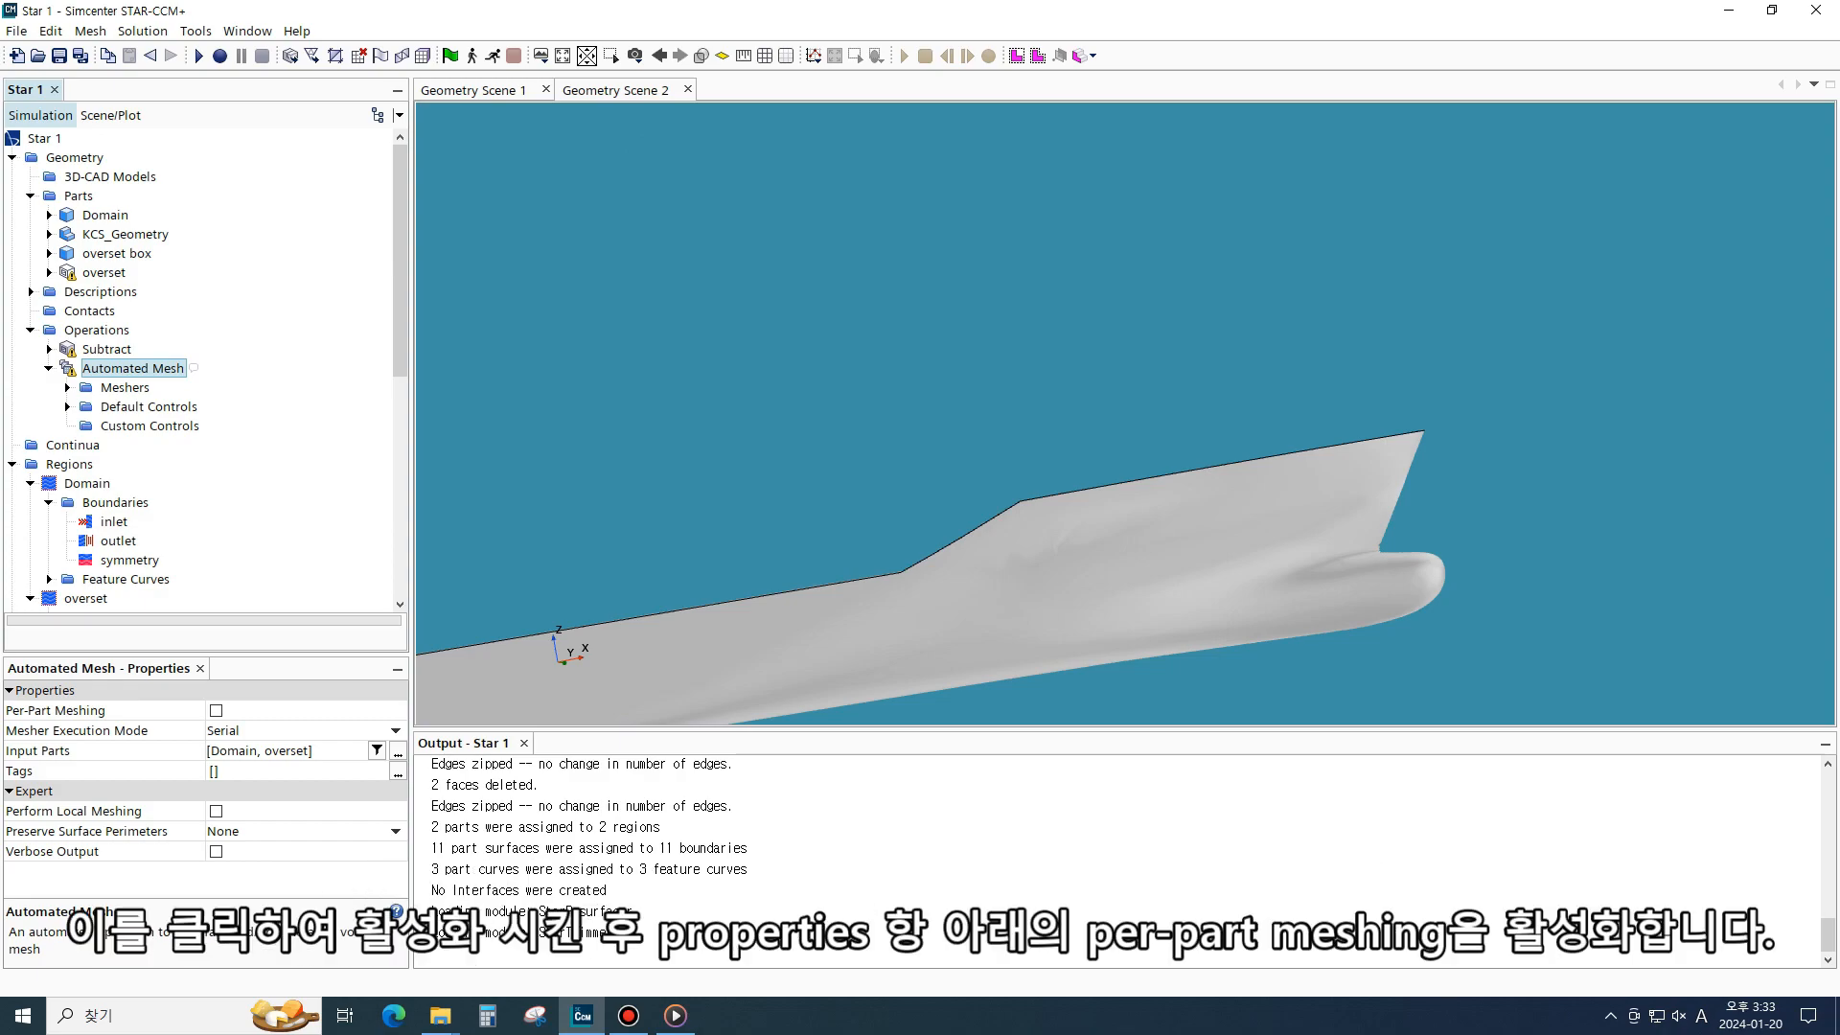
left_click(215, 710)
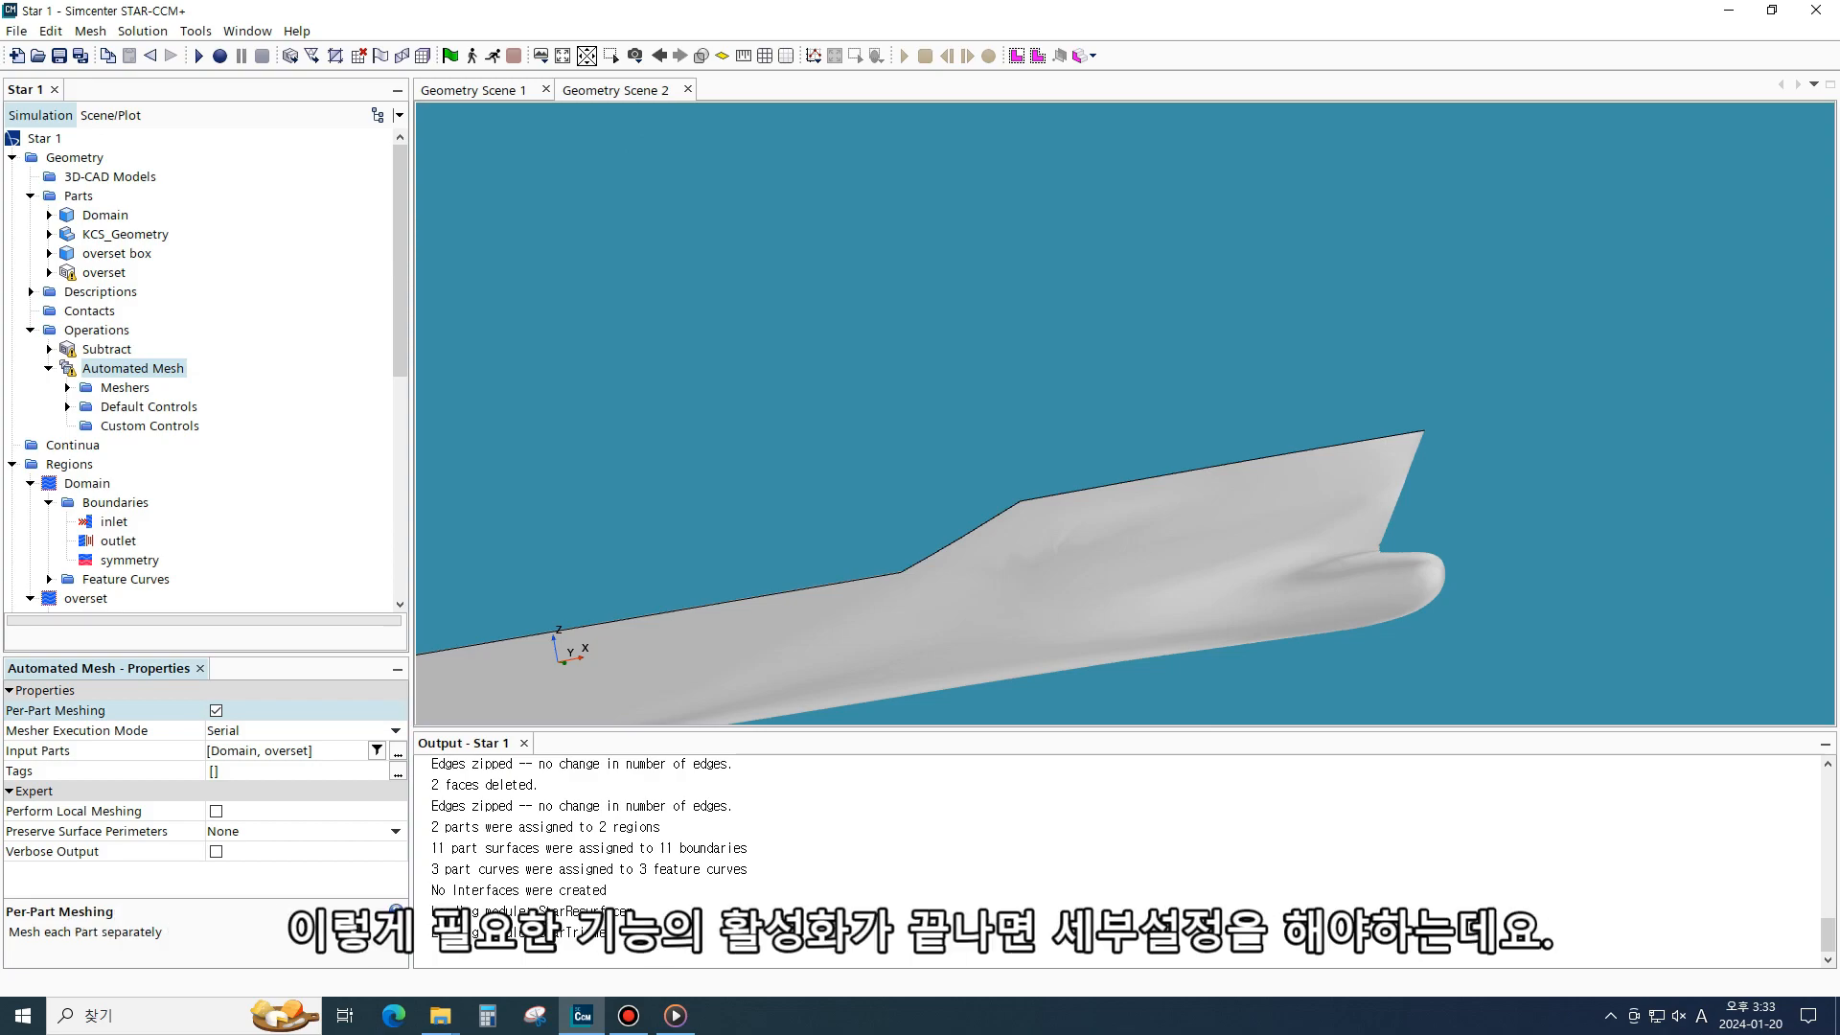
- Set the Prism Layer Mesher's minimum thickness percentage to 1 and boundary march angle to 75
left_click(67, 389)
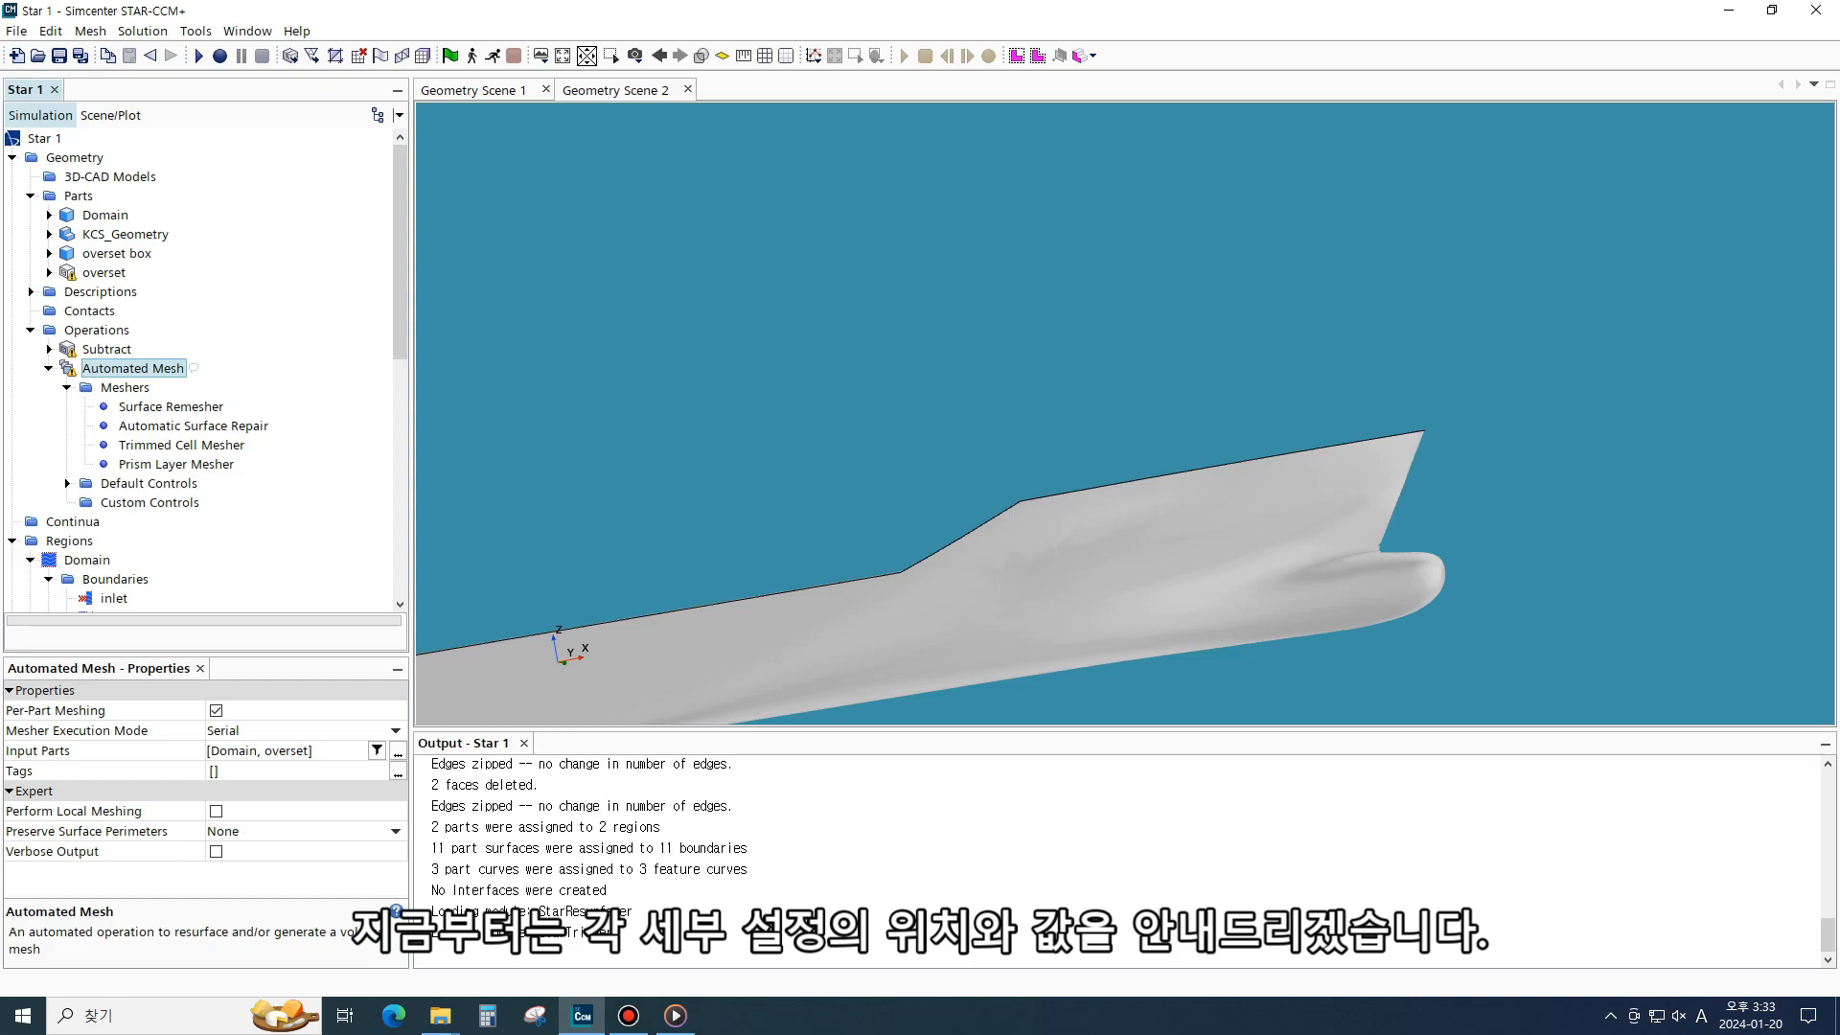
left_click(176, 464)
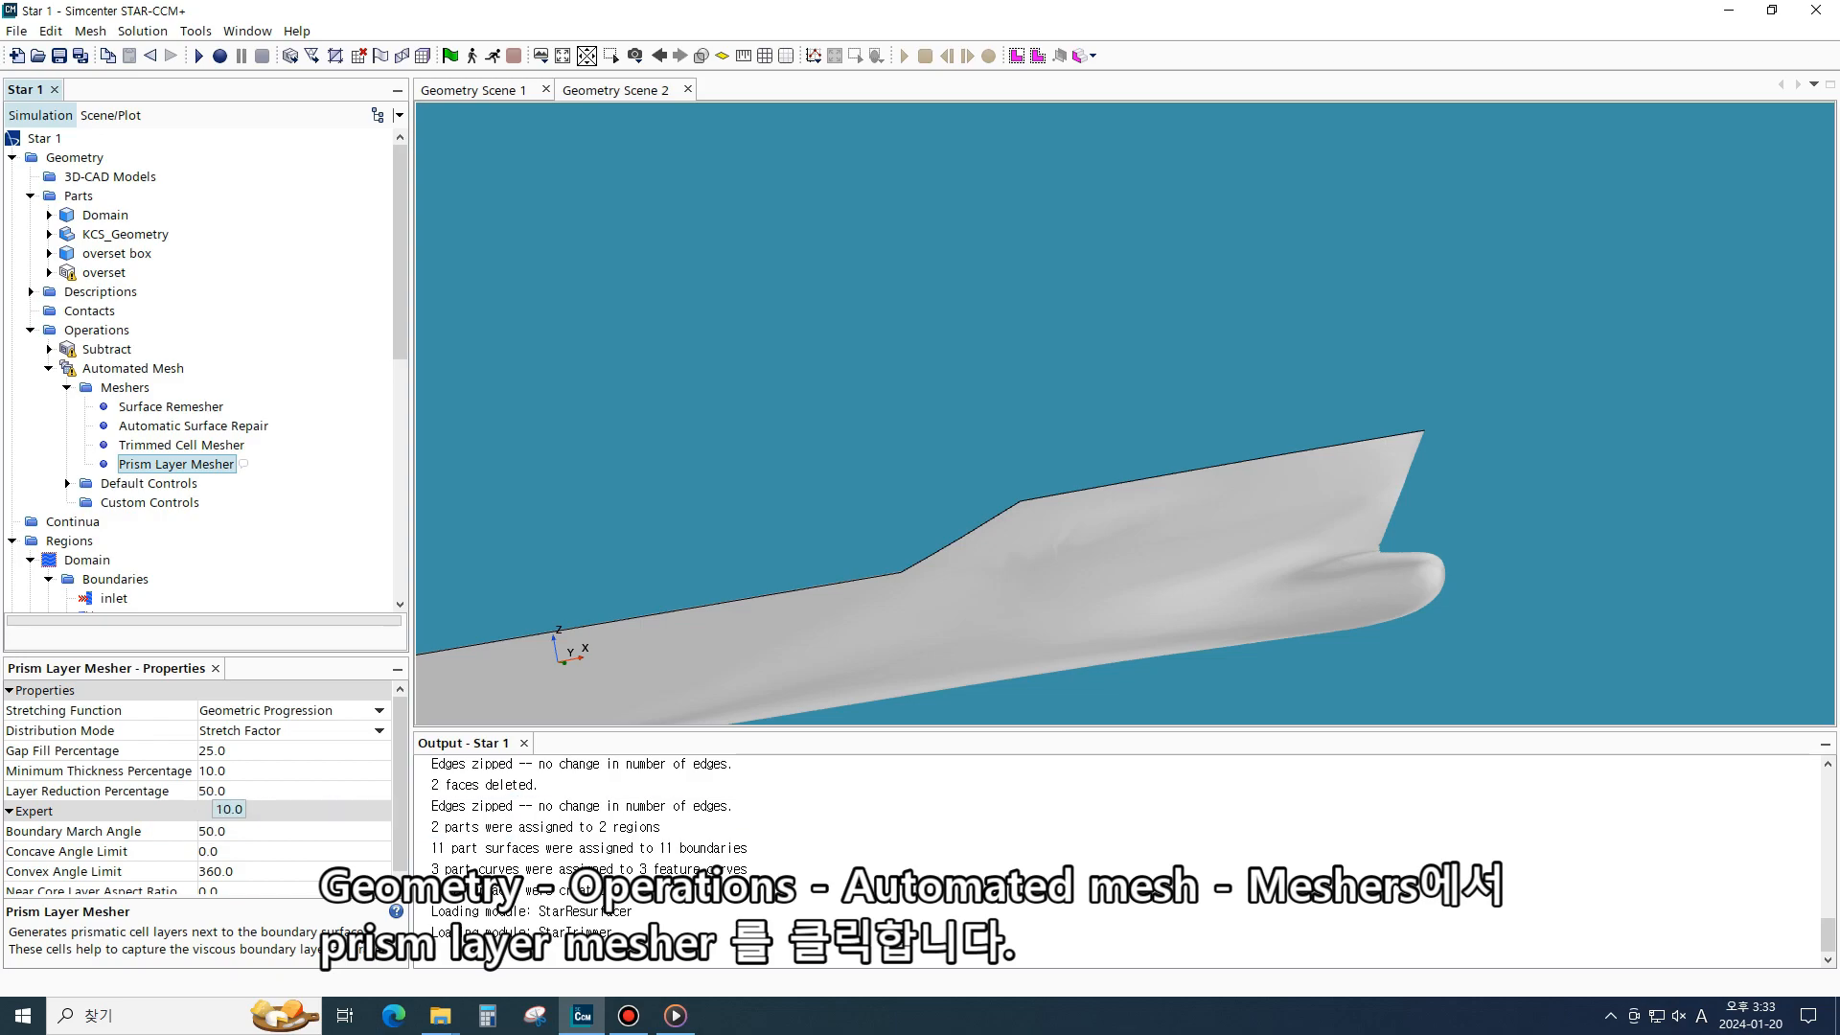
left_click(213, 772)
key("BackSpace")
key("BackSpace")
key("BackSpace")
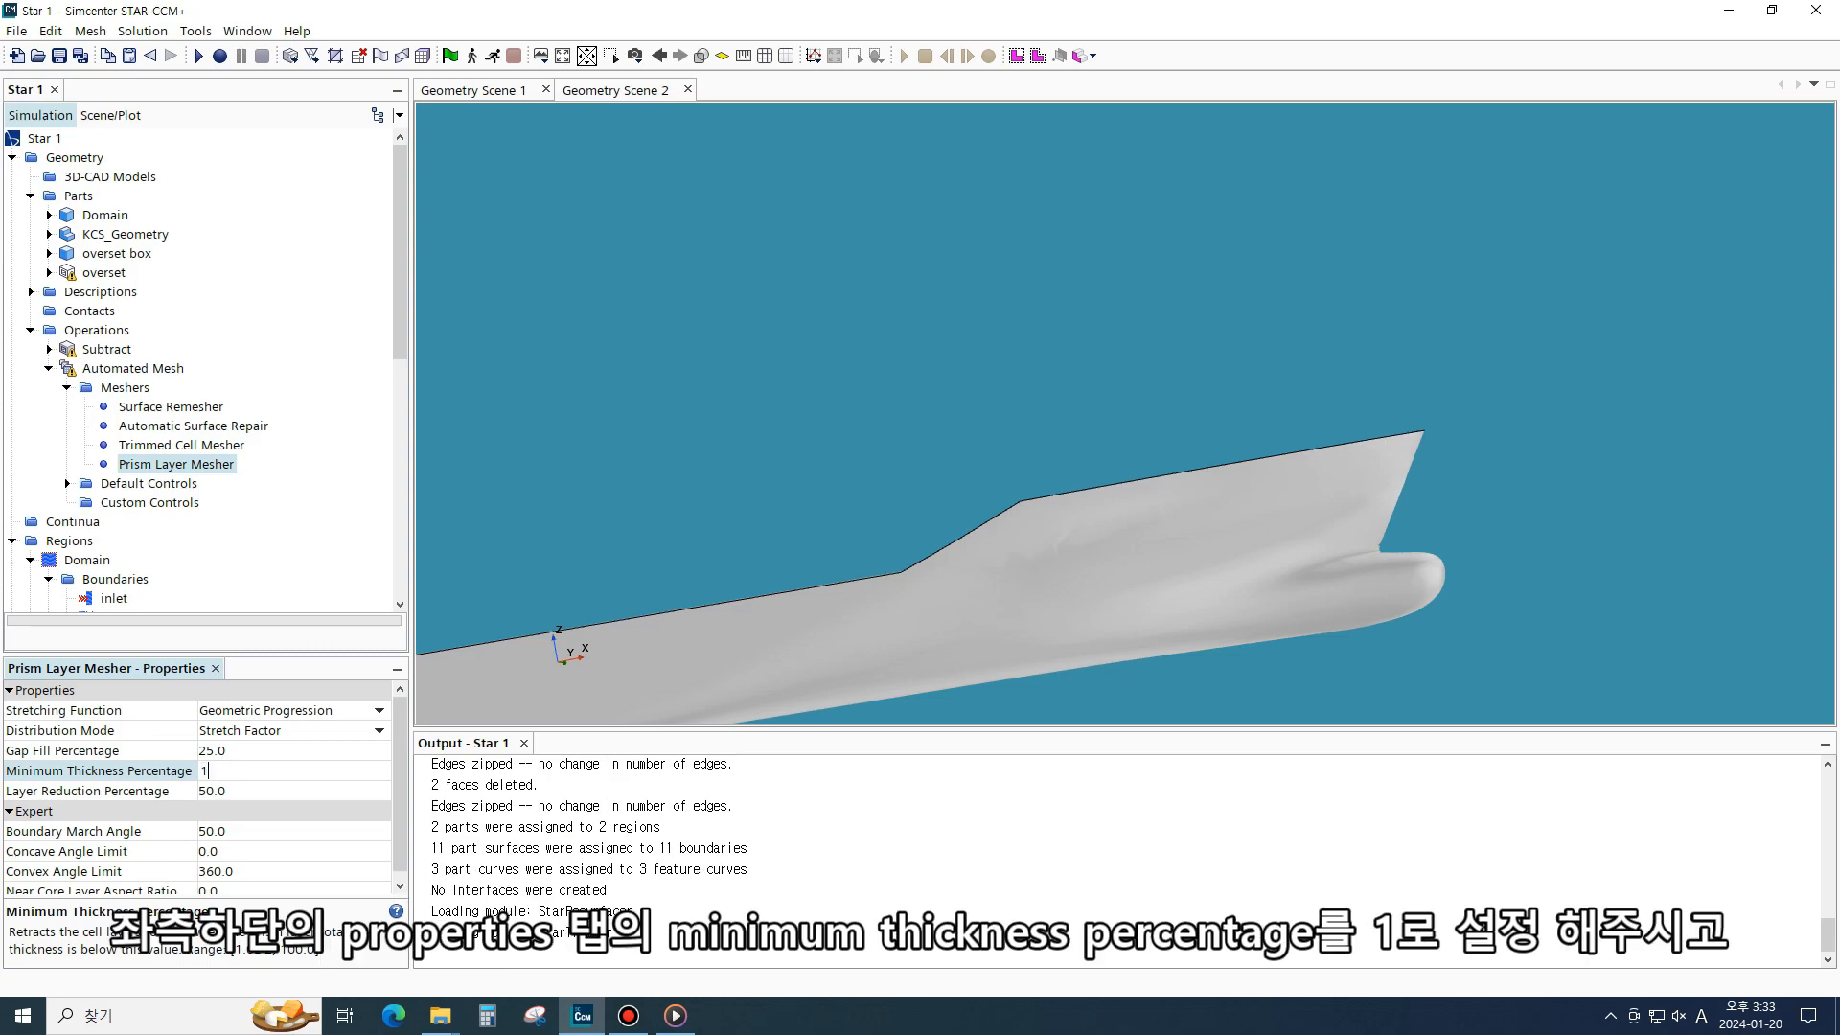
key("Return")
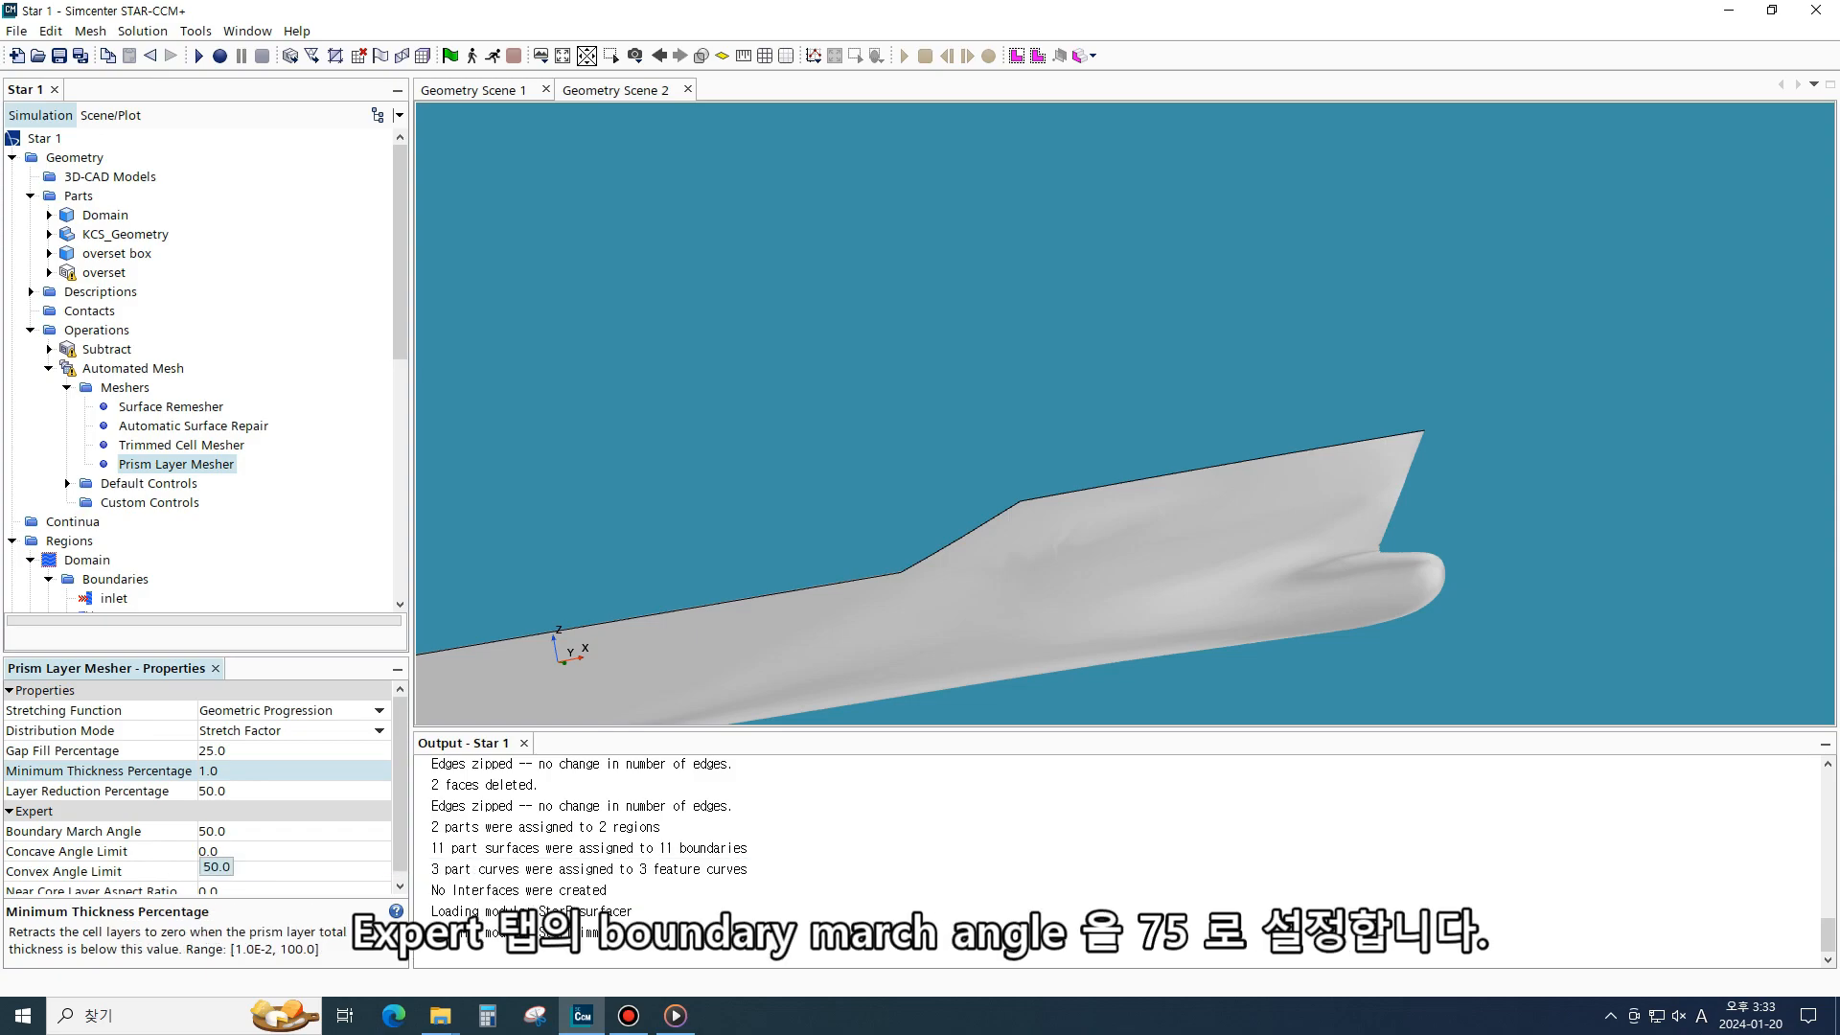
left_click(212, 832)
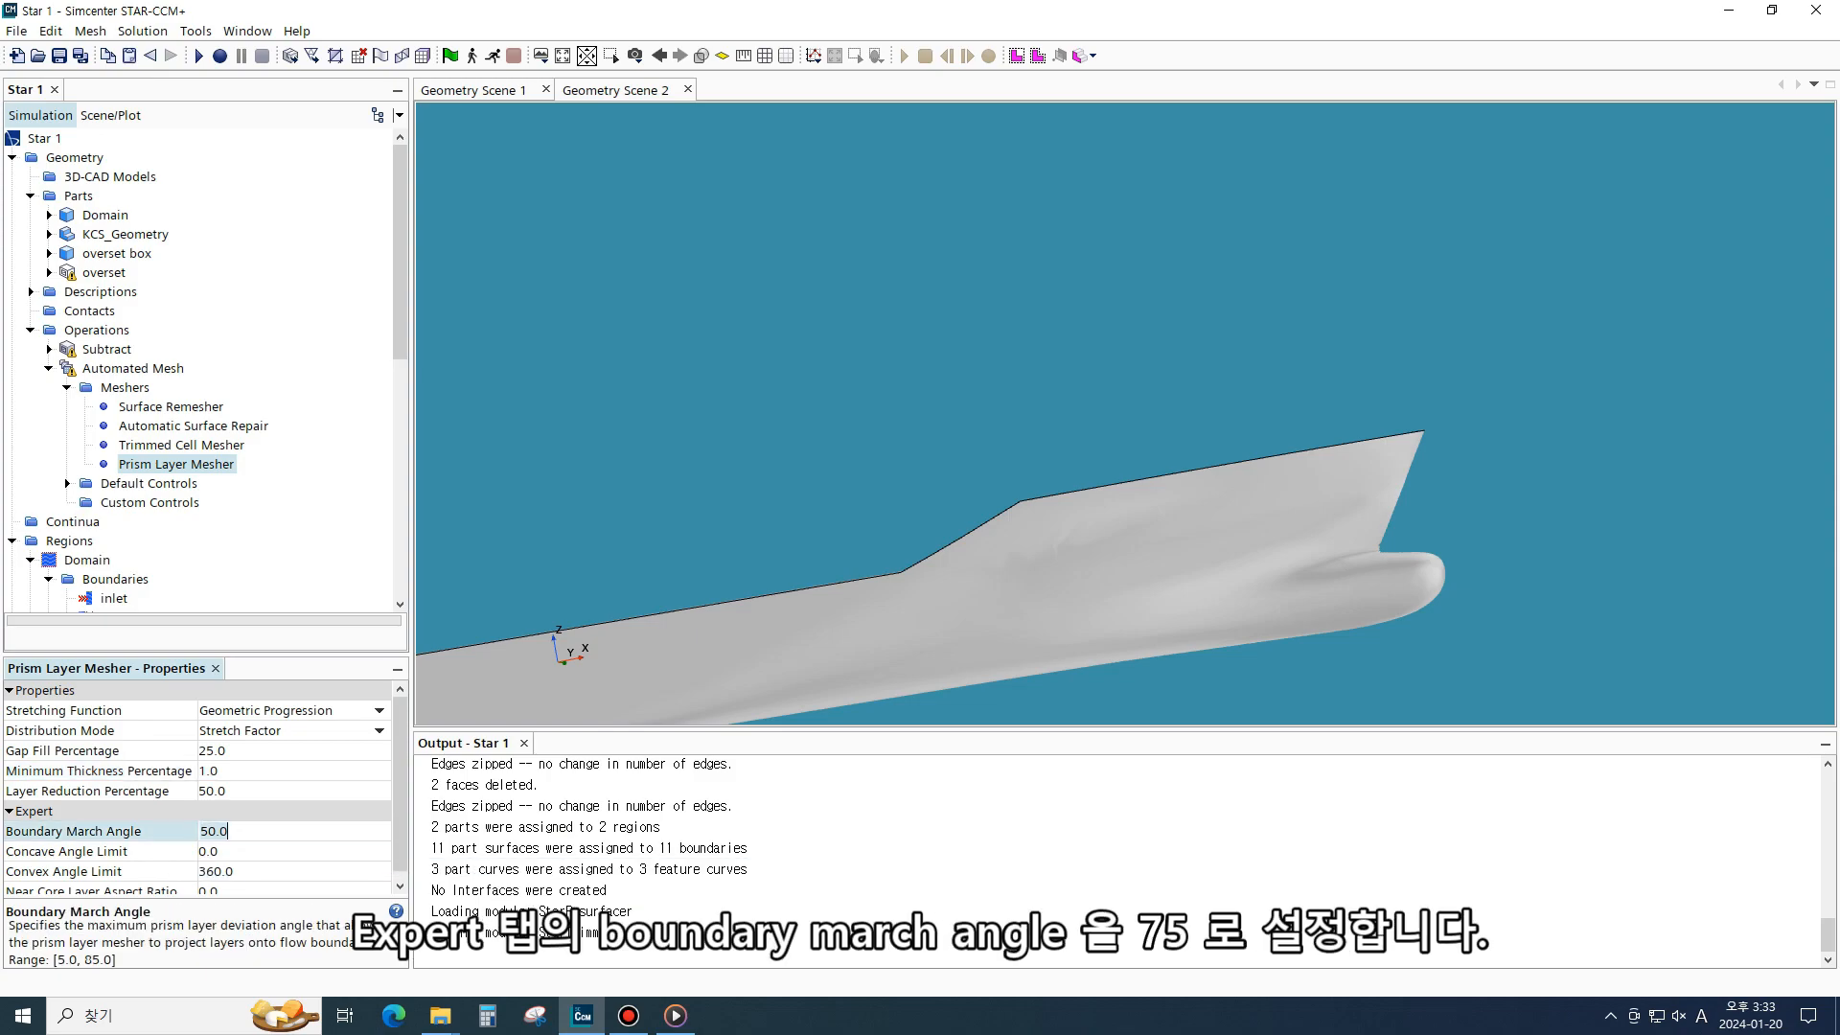
type("75")
key("Return")
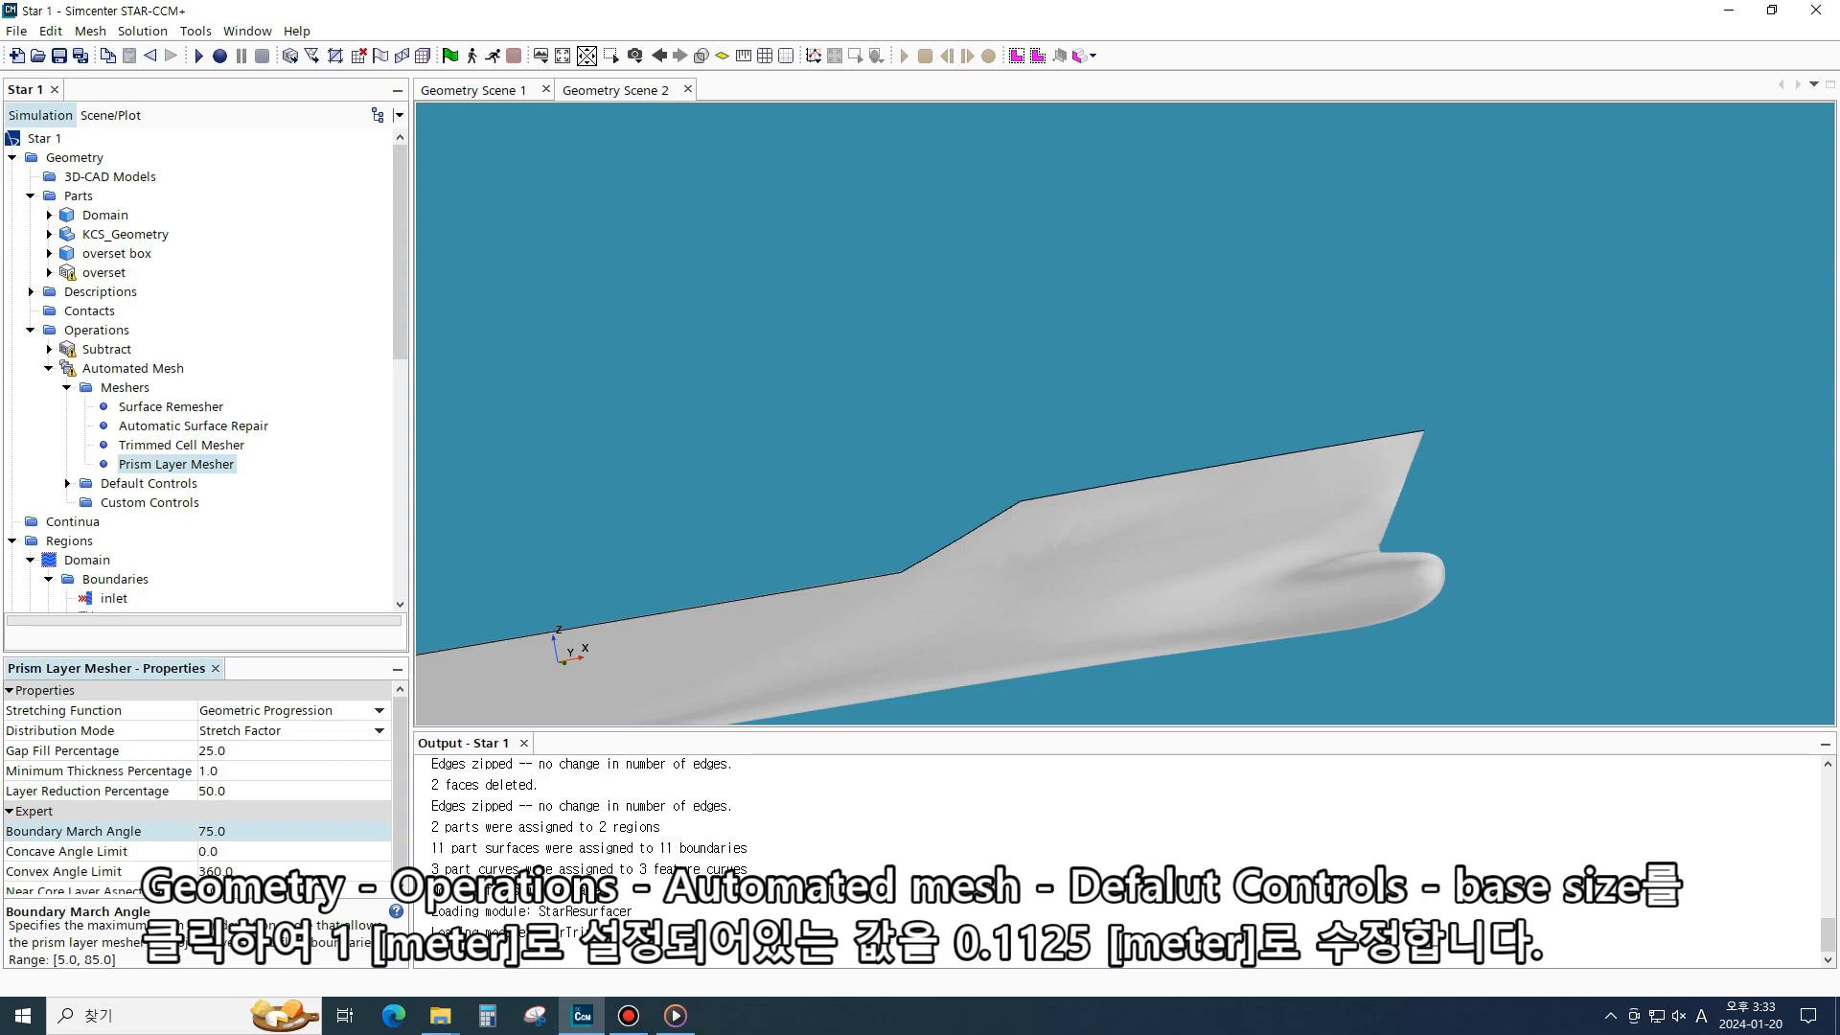
- Set the Automated Mesh default Base Size to 0.1125 m
left_click(67, 484)
left_click(145, 335)
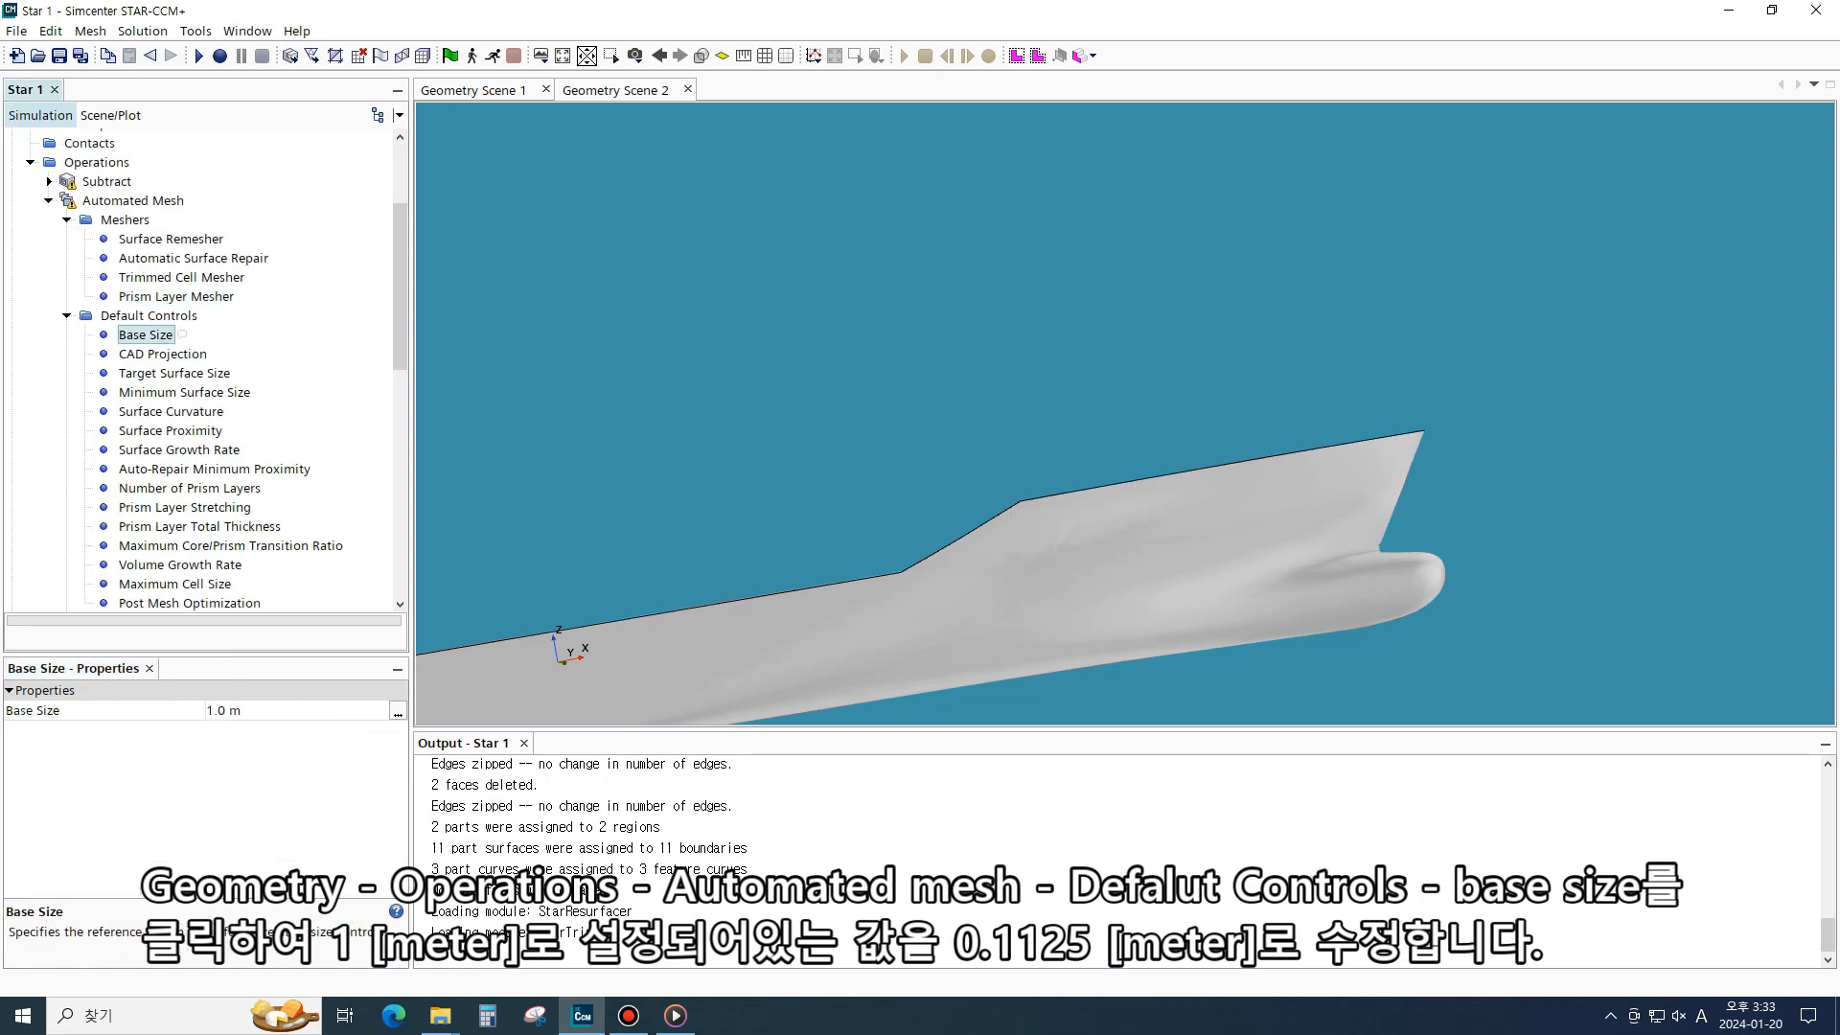
left_click(226, 711)
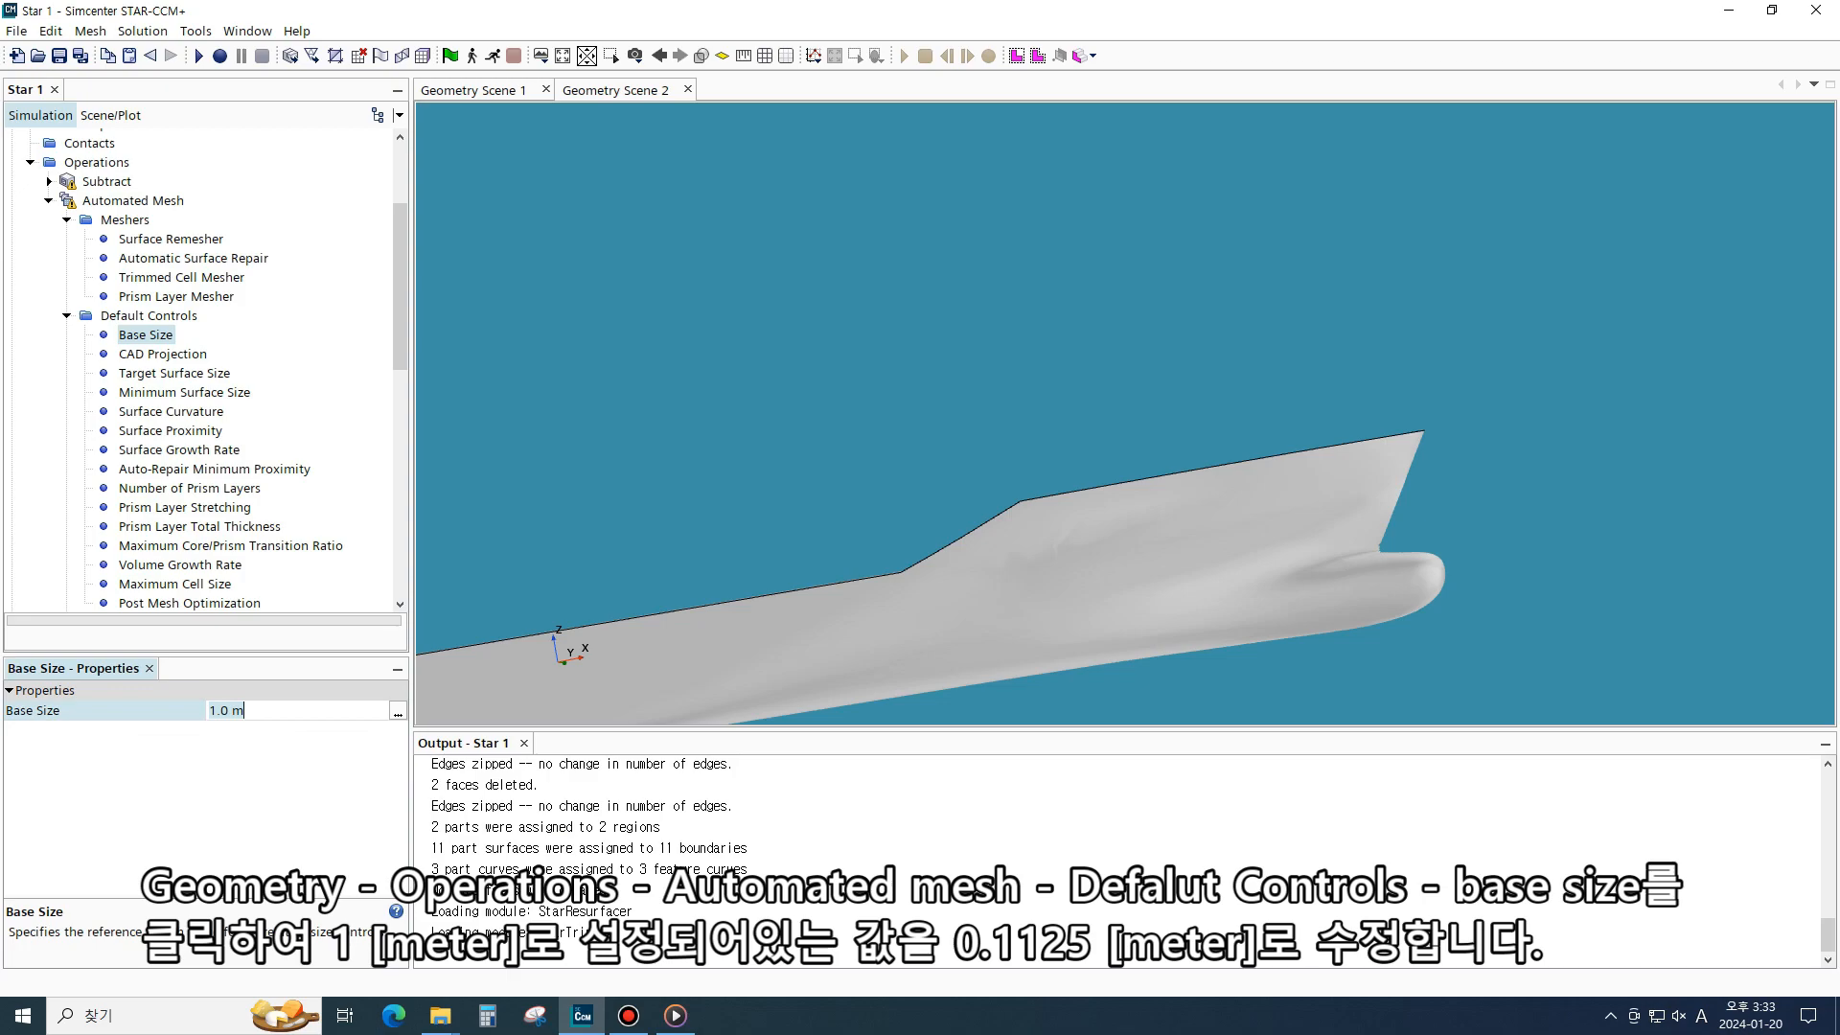
type("0.1125")
key("Return")
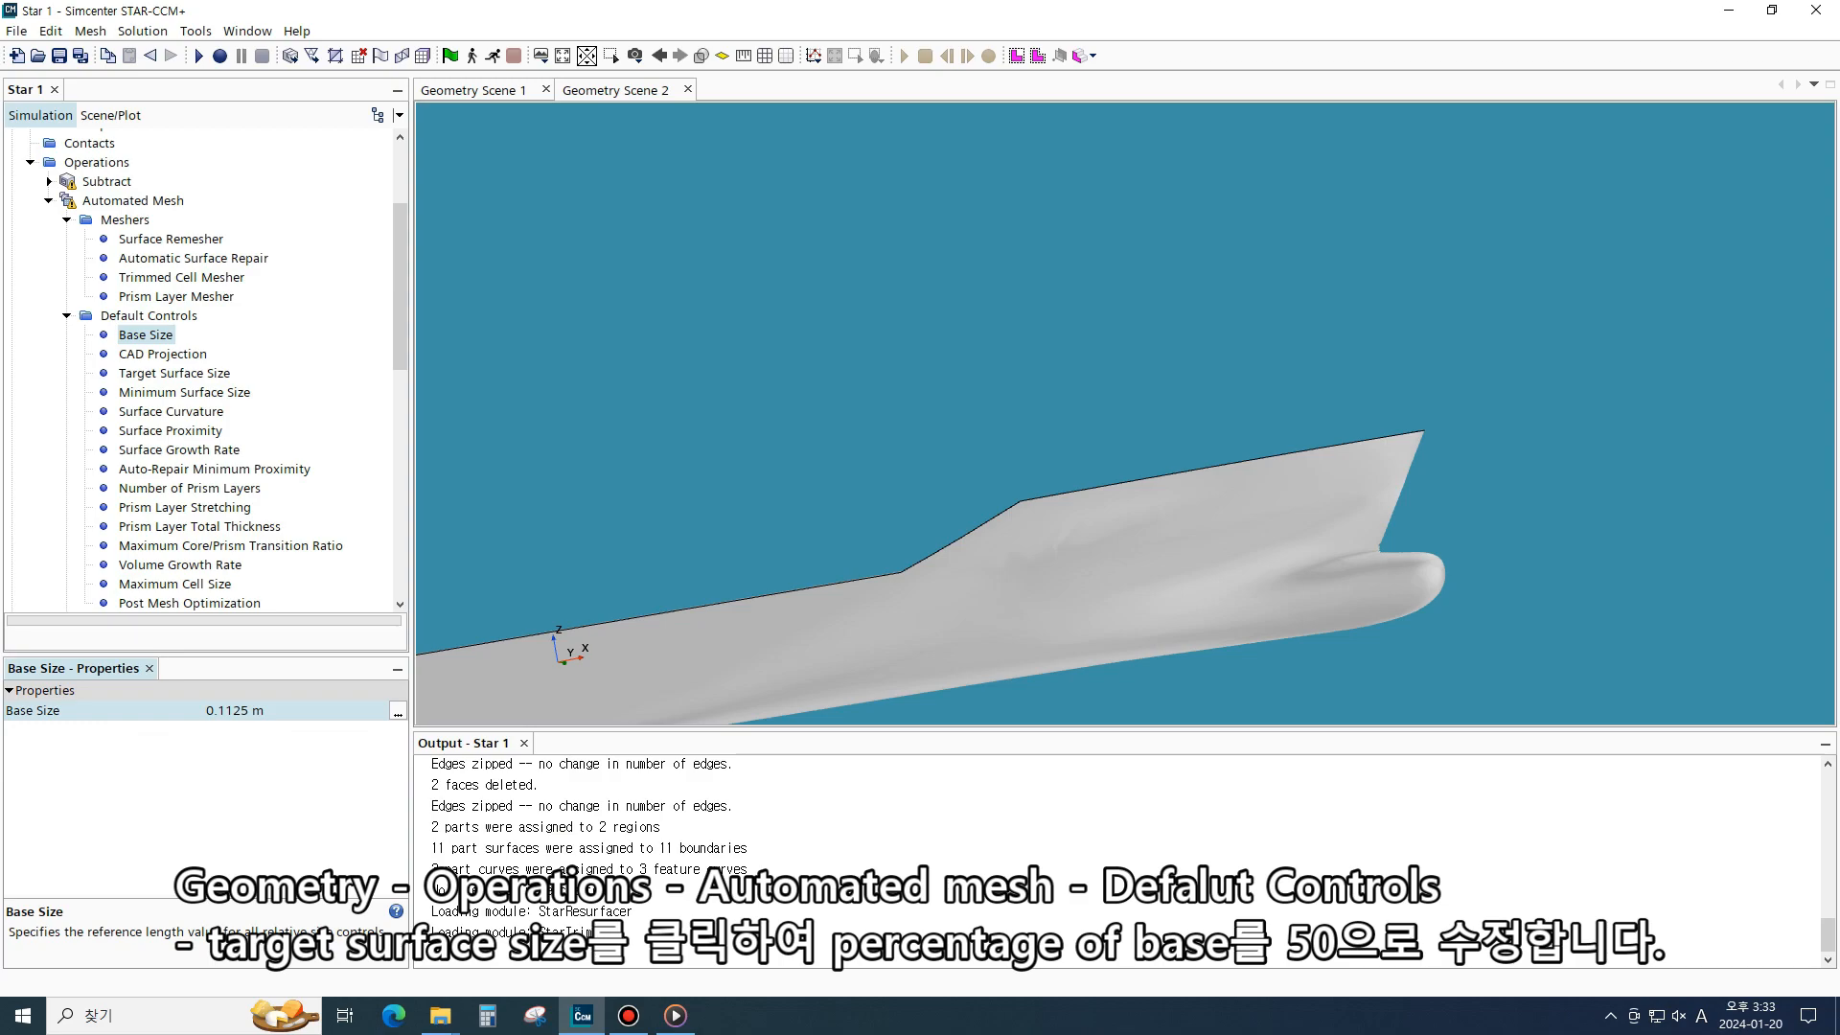
- Set the default Target Surface Size to 50 percentage of base
left_click(235, 373)
left_click(278, 731)
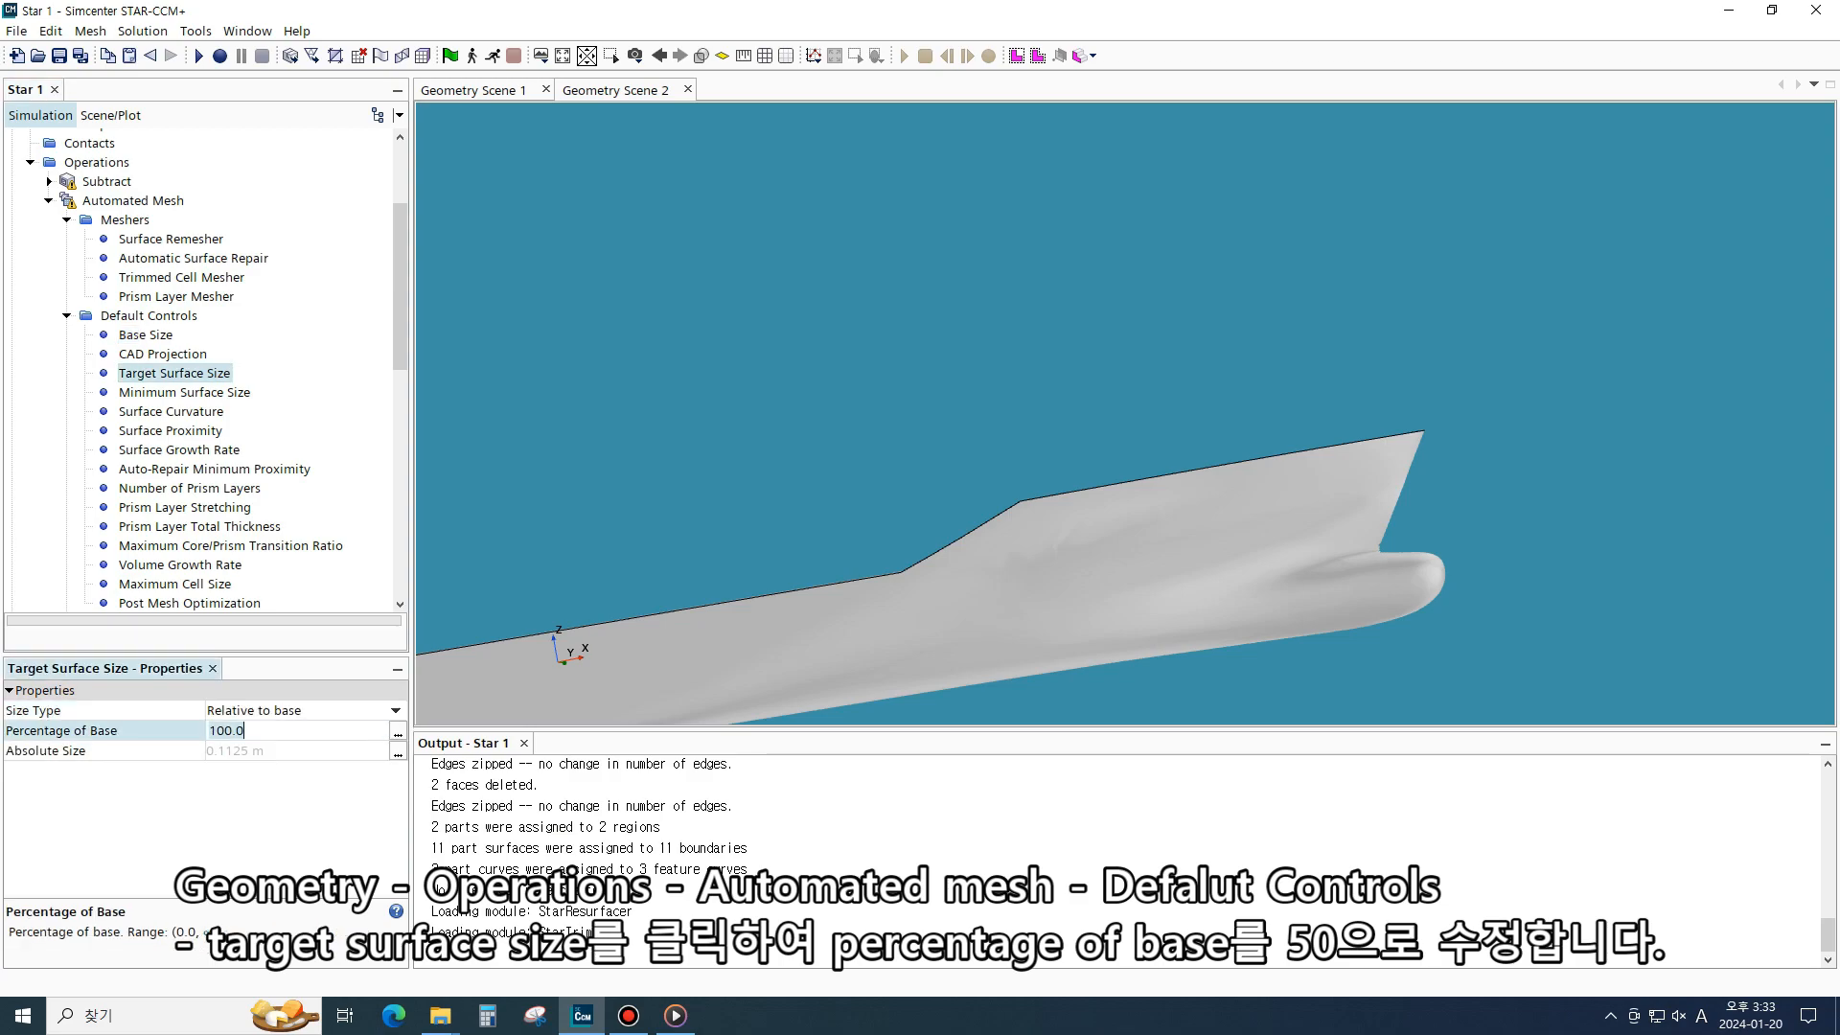
type("50")
key("Return")
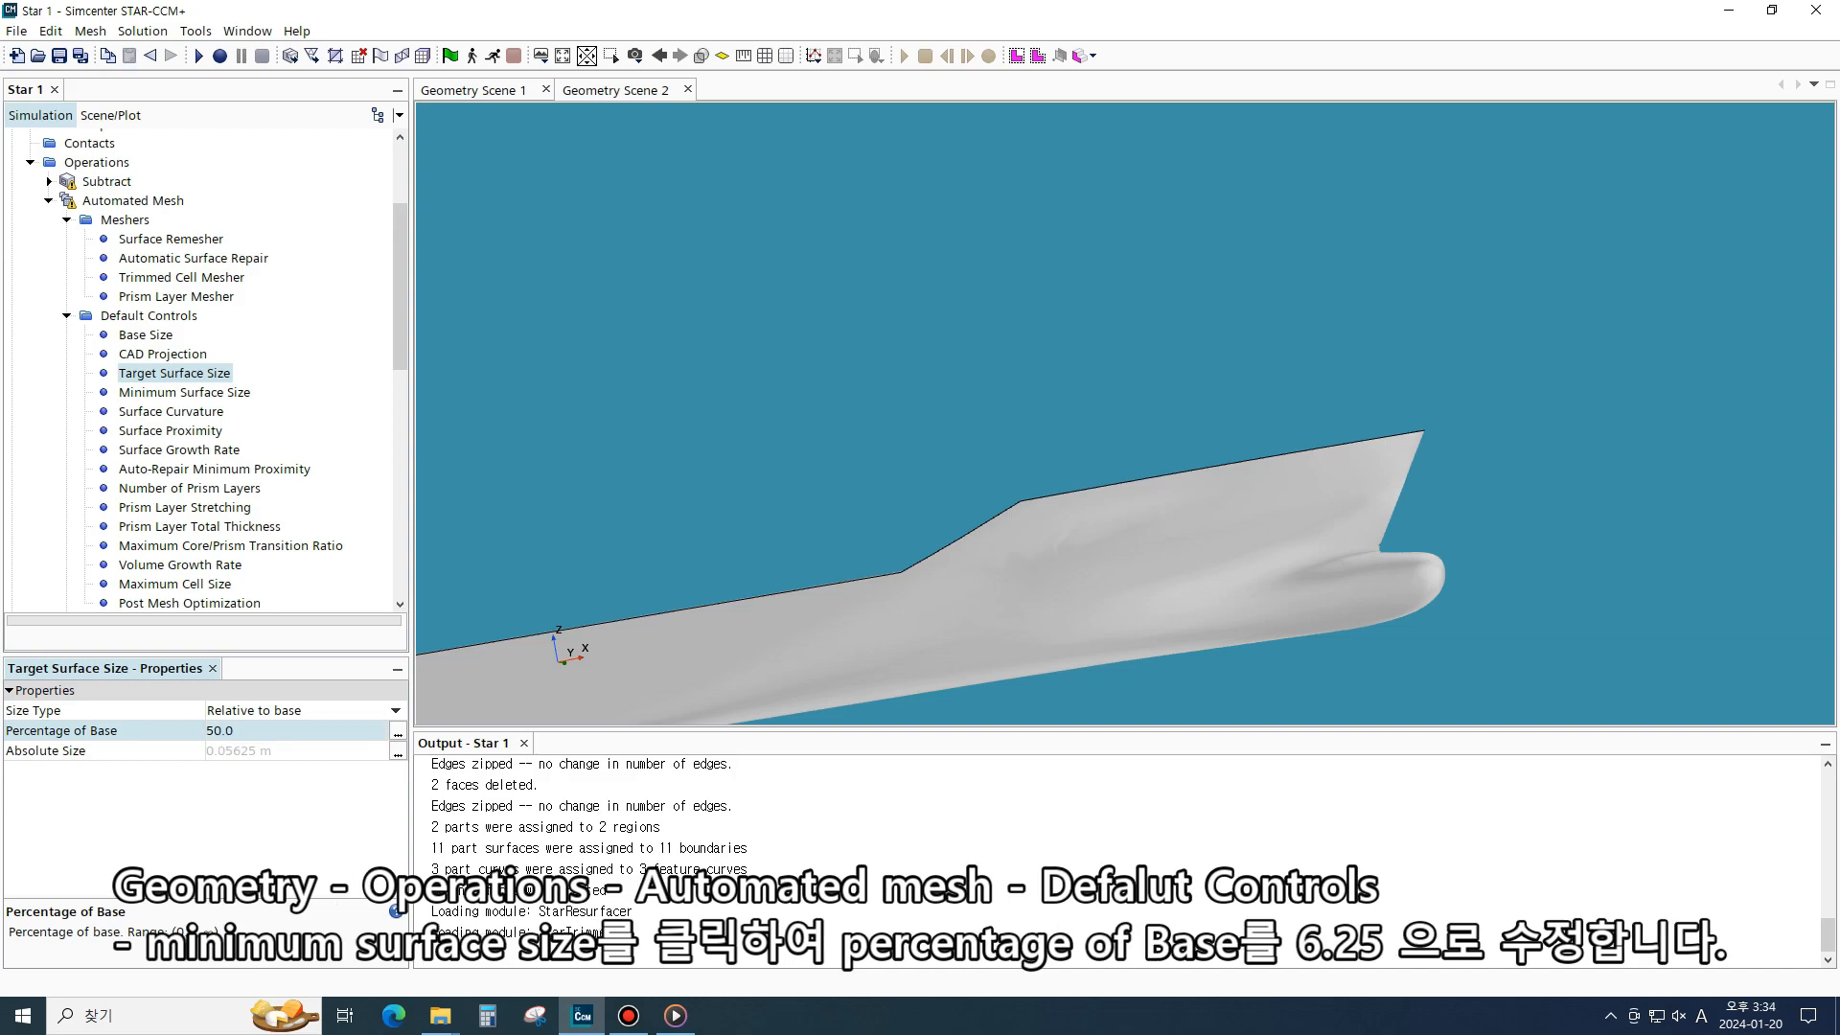
- Set the default Minimum Surface Size to 6.25 percentage of base
left_click(239, 392)
left_click(268, 730)
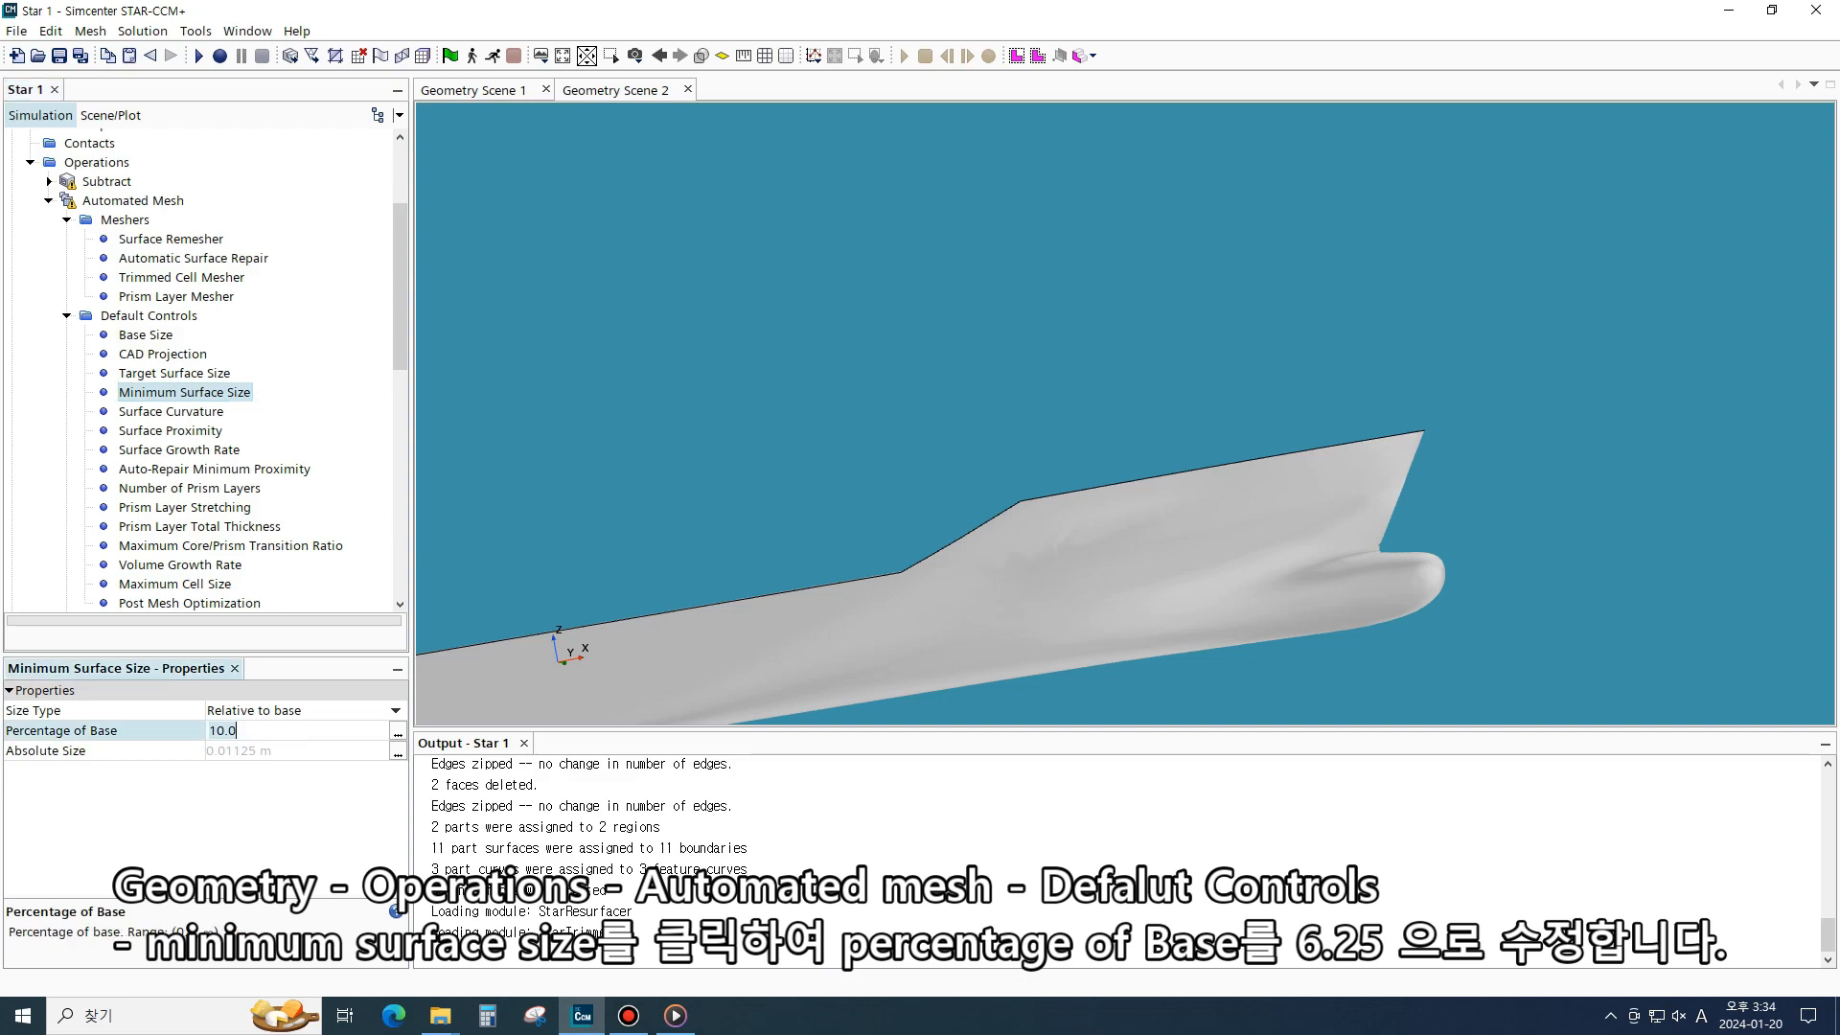
type("6.25")
key("Return")
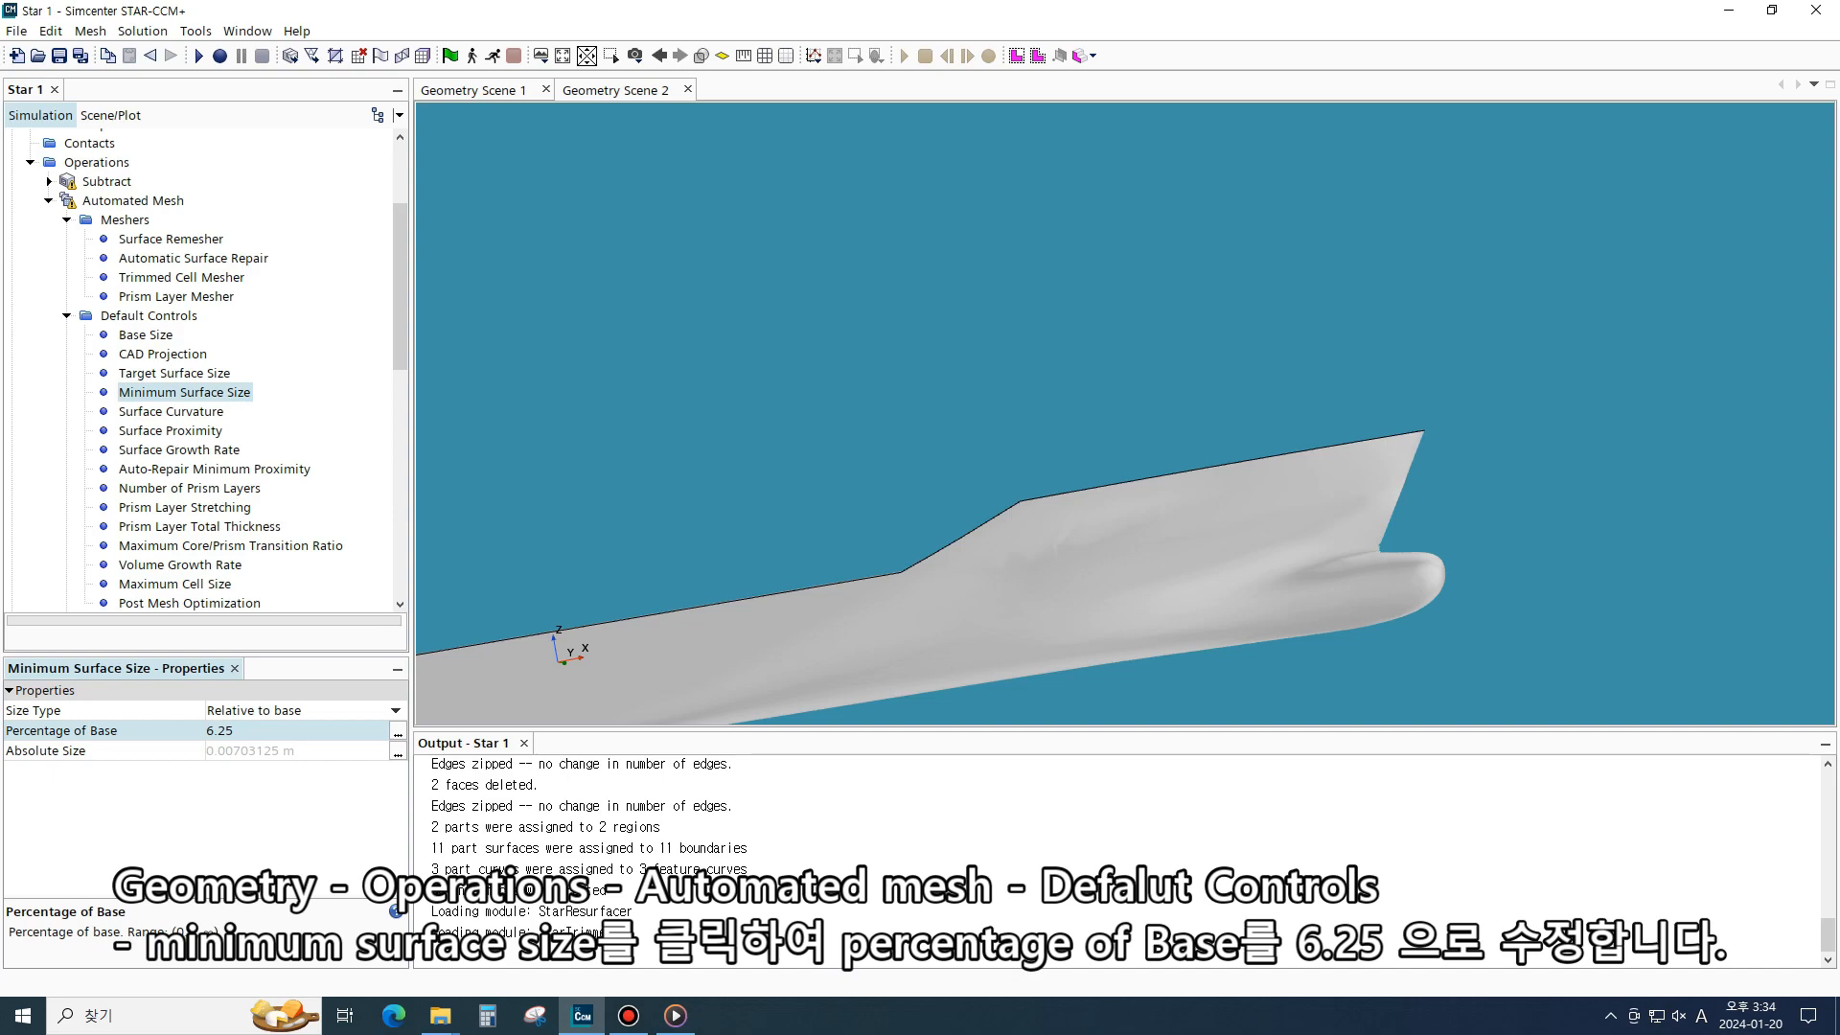
- Set the Auto-Repair Minimum Proximity to 0.001
left_click(214, 469)
left_click(251, 710)
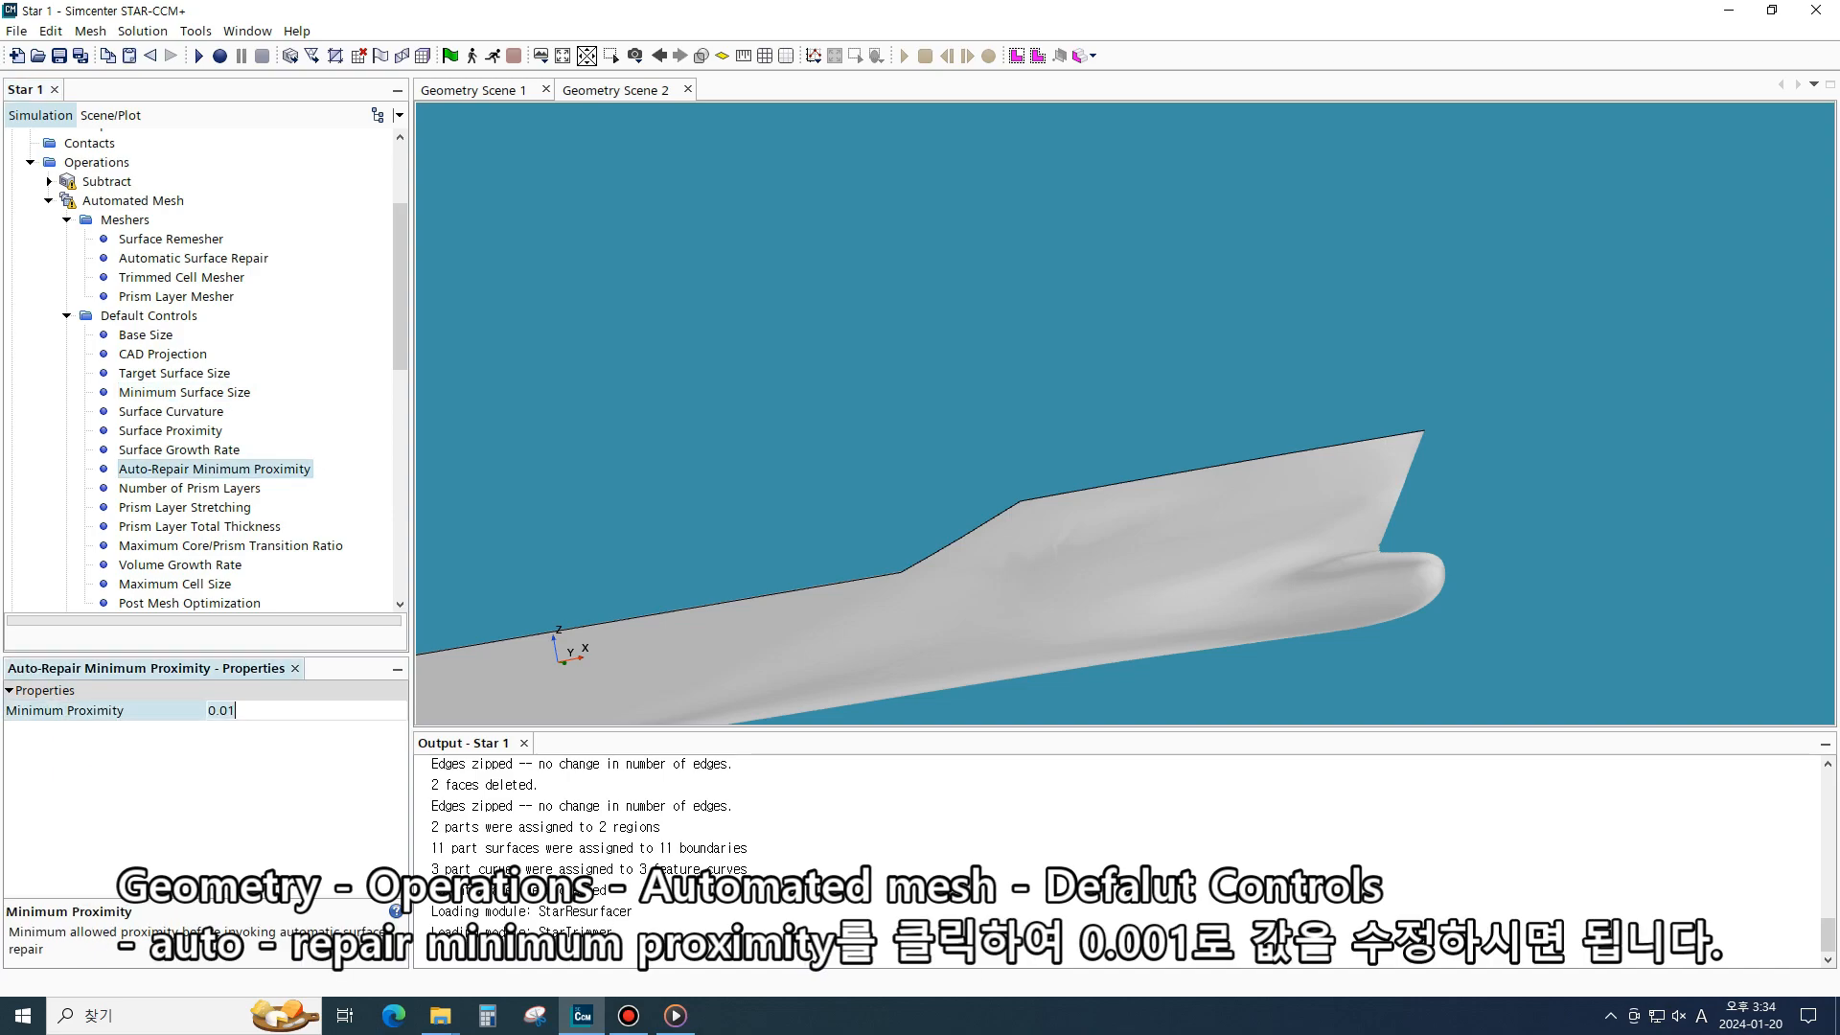
left_click(228, 711)
type("0")
key("Return")
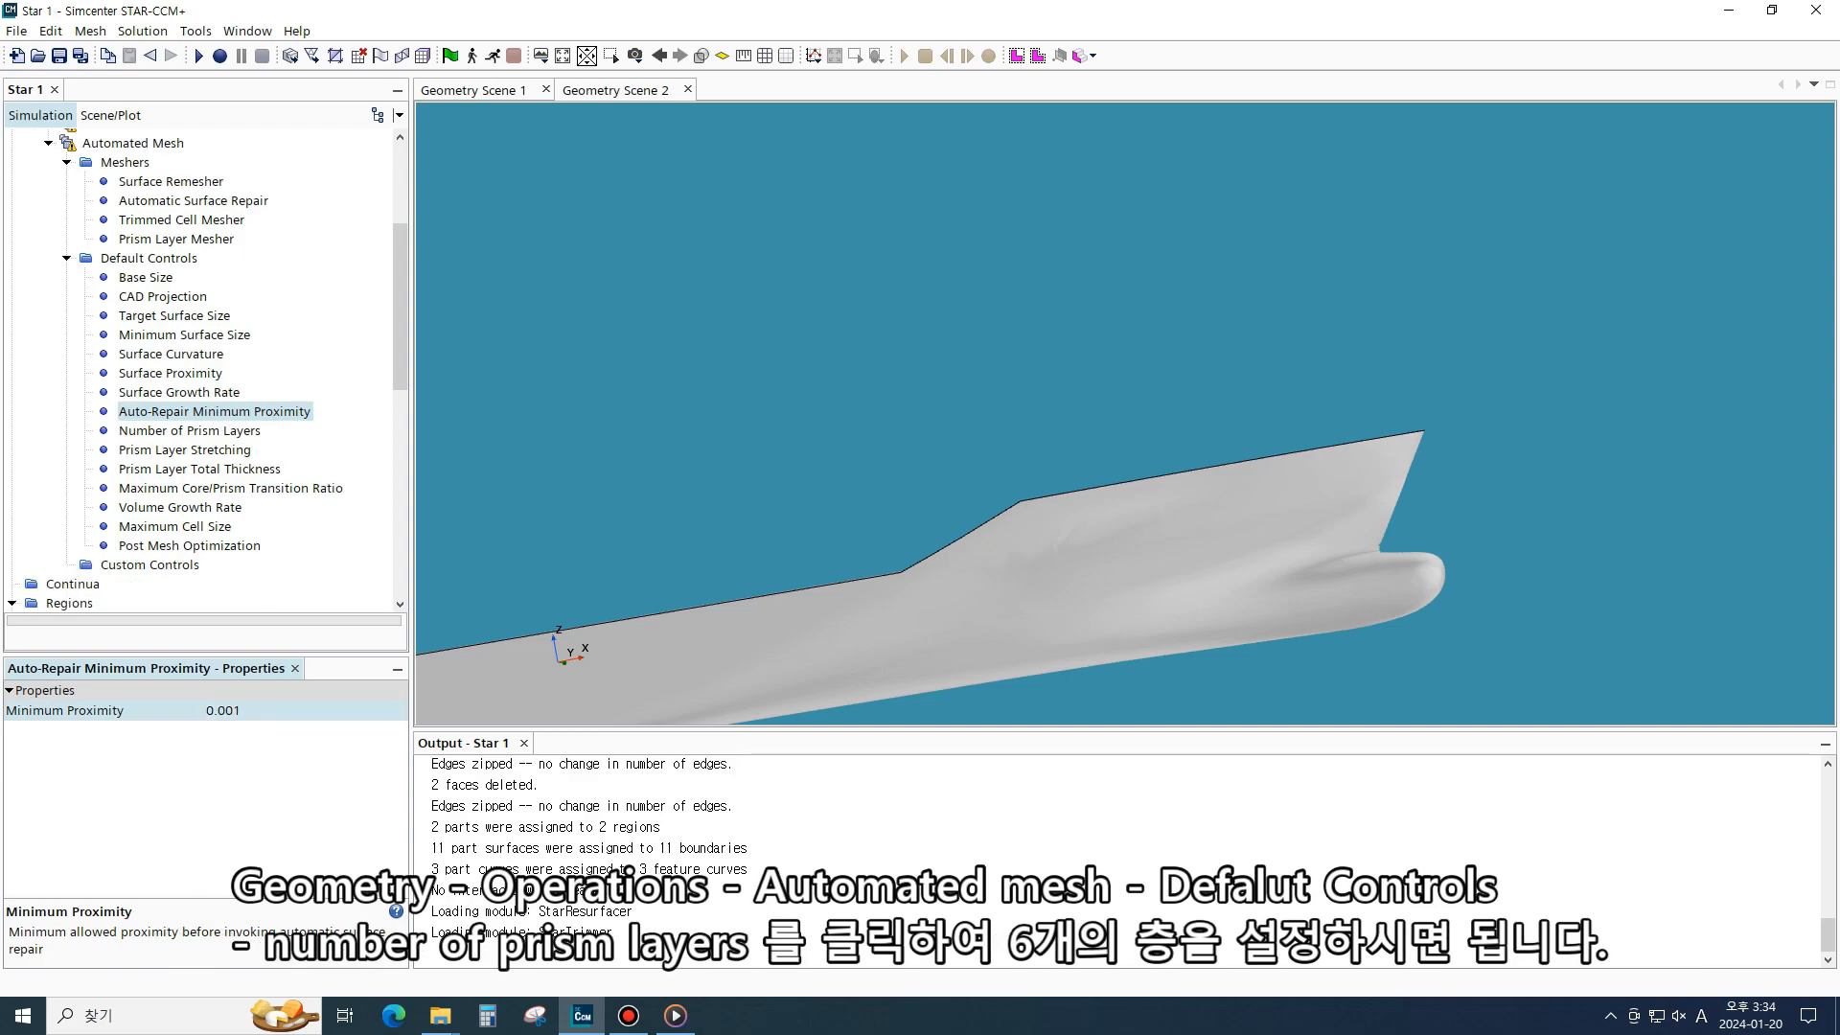
- Set the default Number of Prism Layers to 6
key("Down")
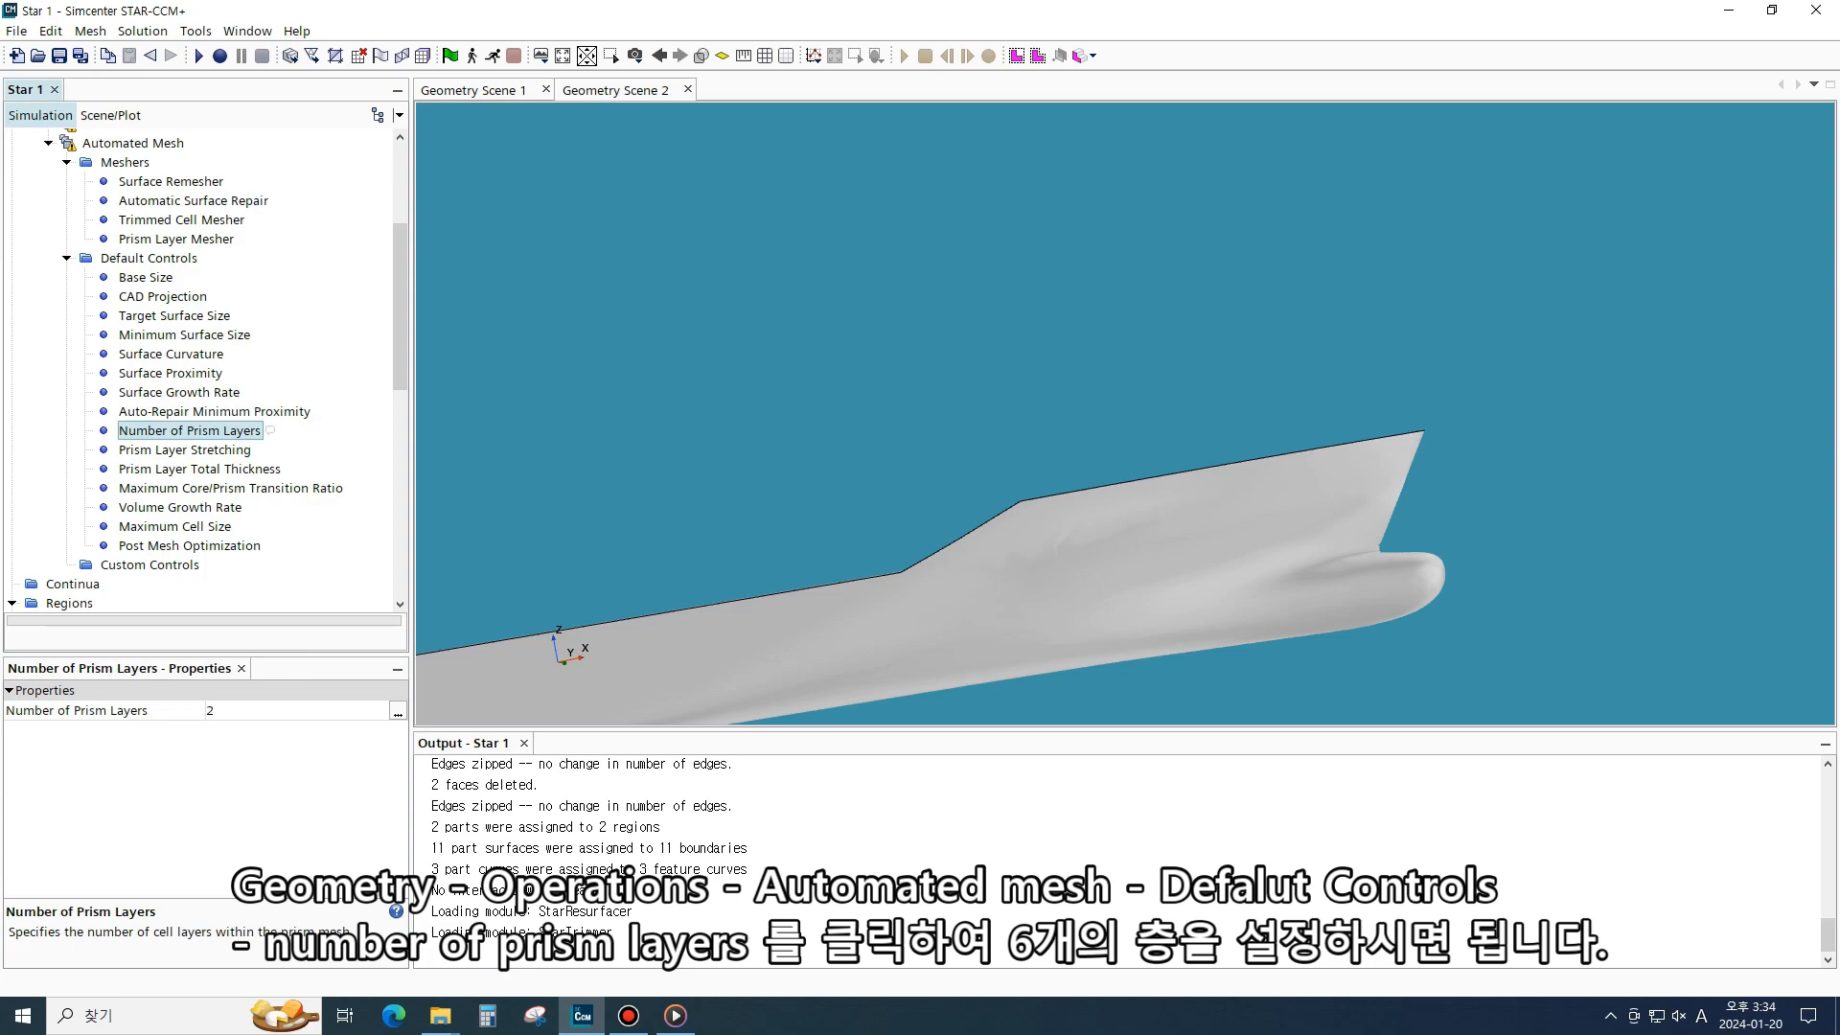
left_click(212, 710)
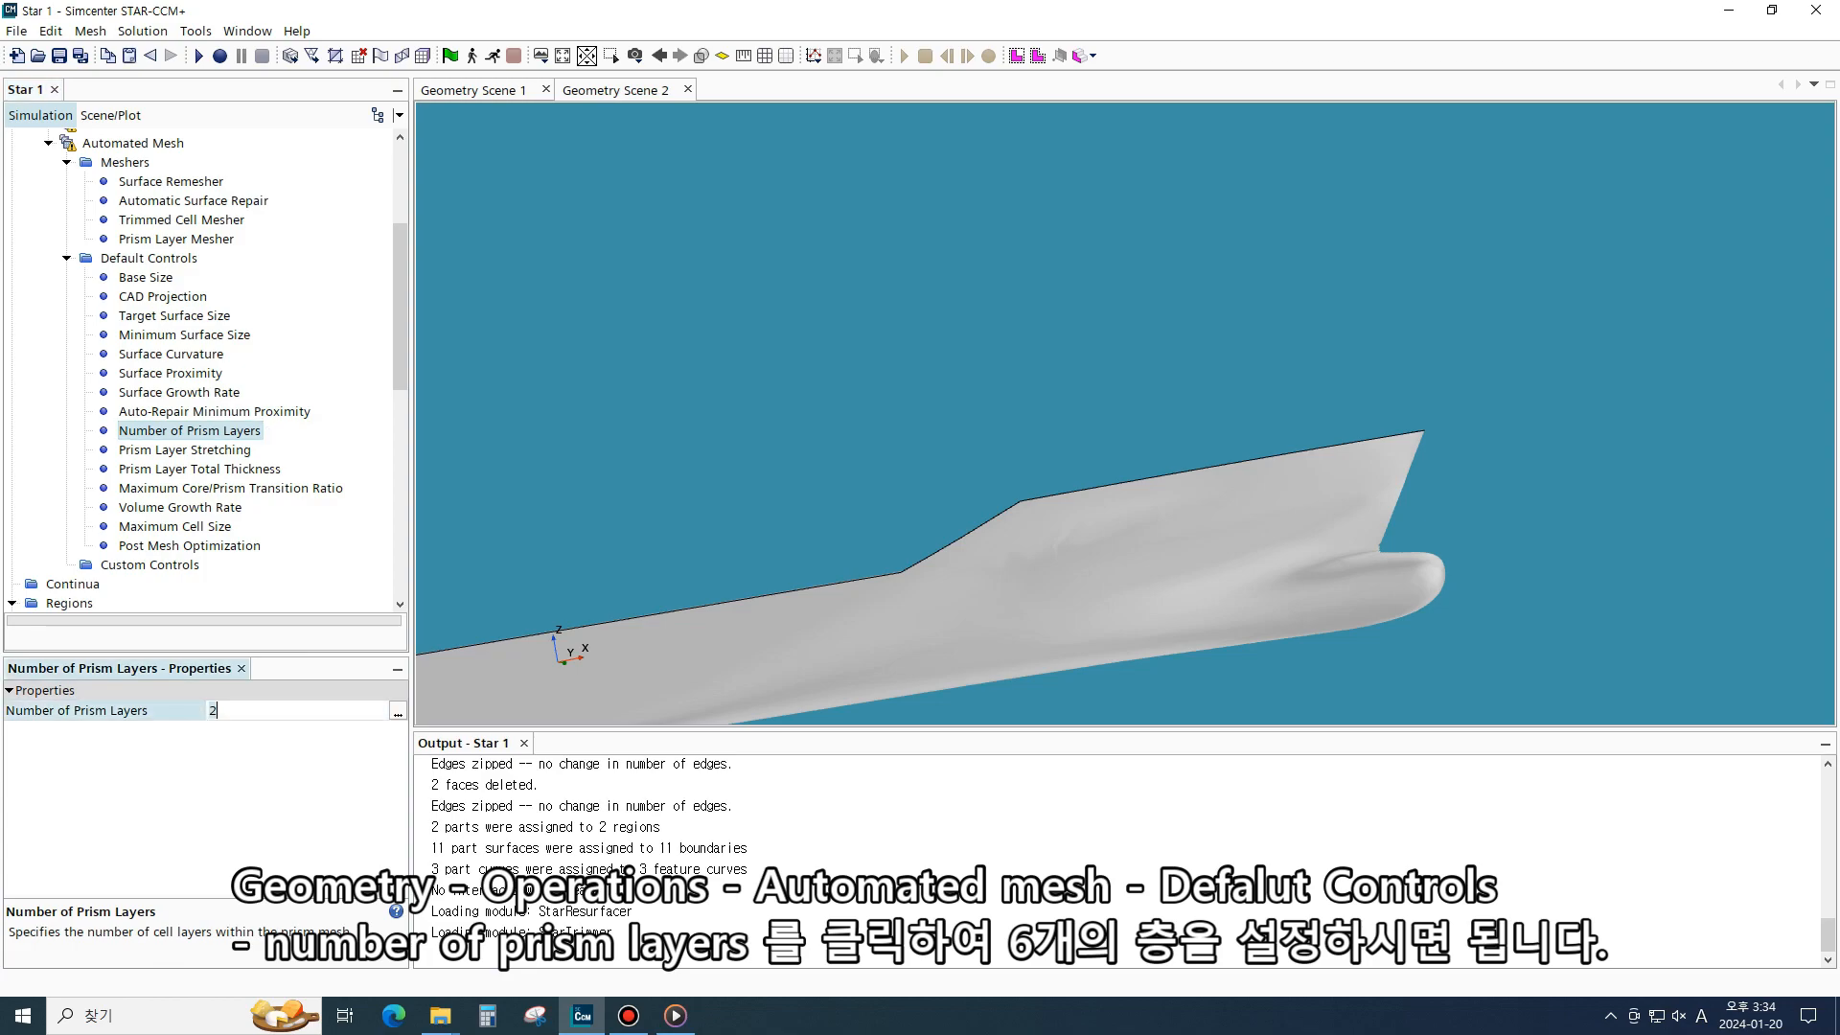
key("BackSpace")
type("6")
key("Return")
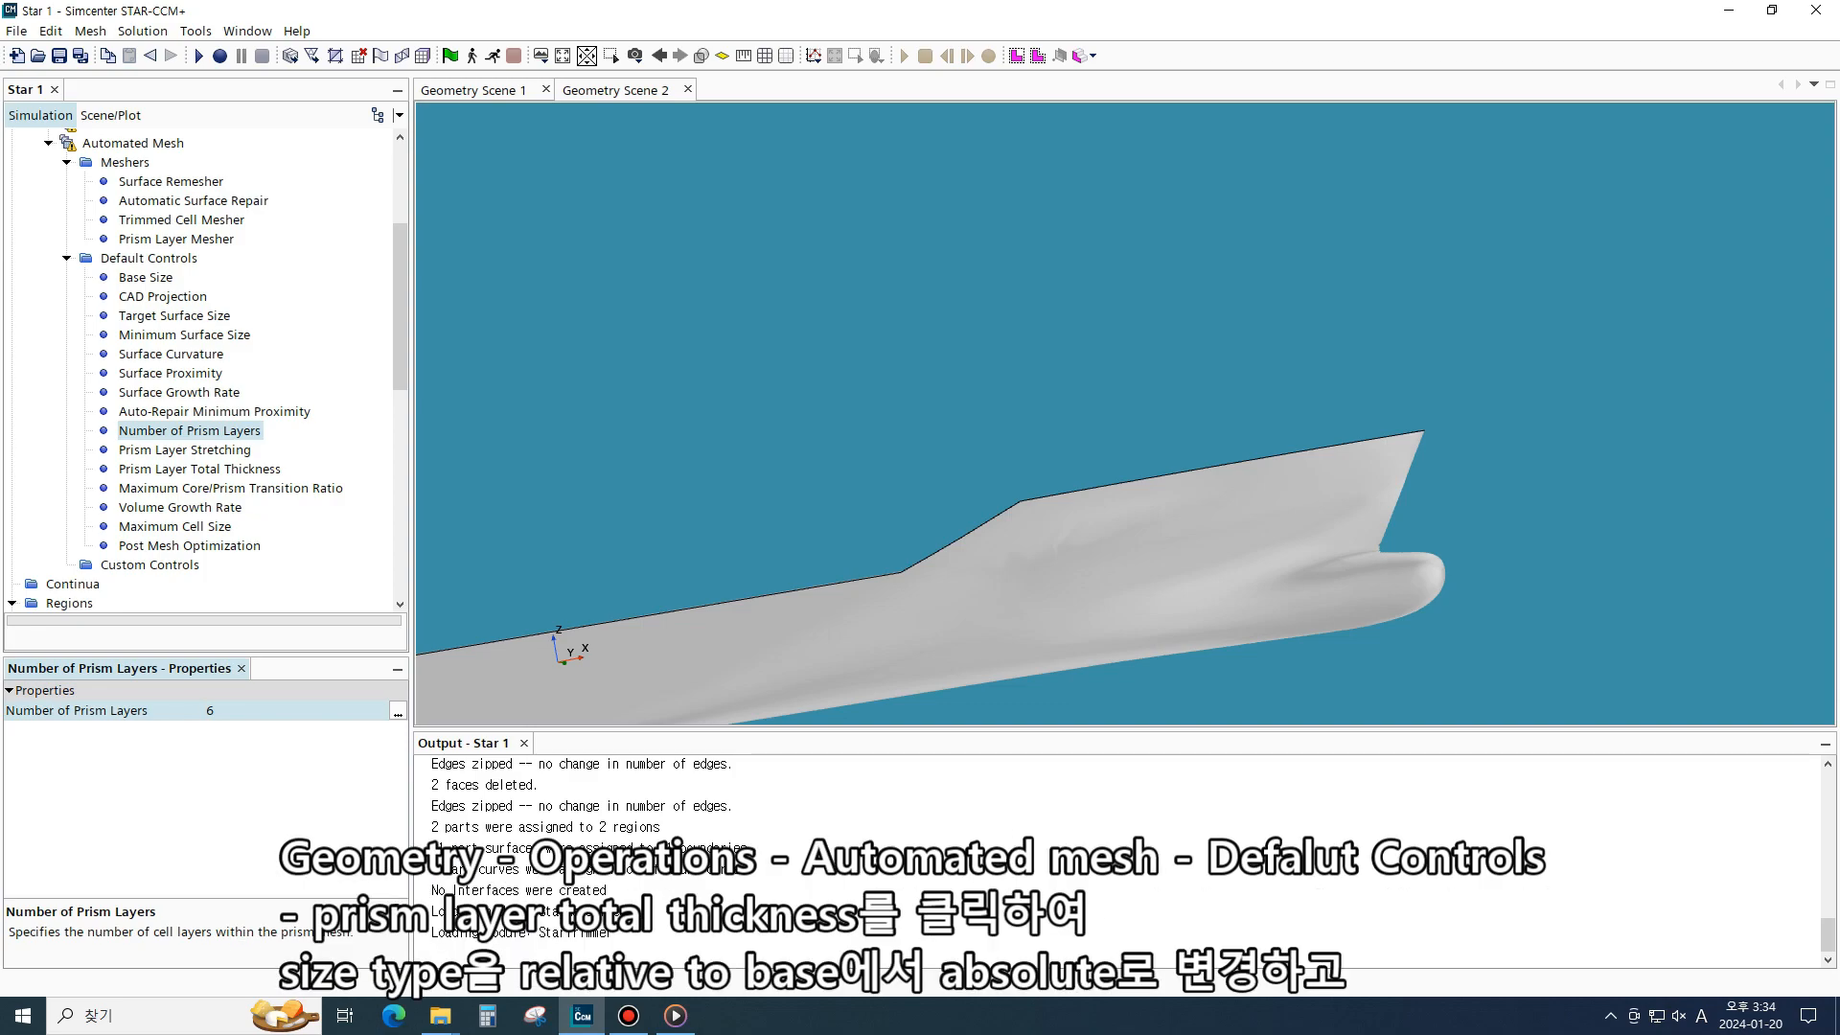
- Switch Prism Layer Total Thickness to an Absolute size type and set its absolute size to 0.02 m
left_click(273, 469)
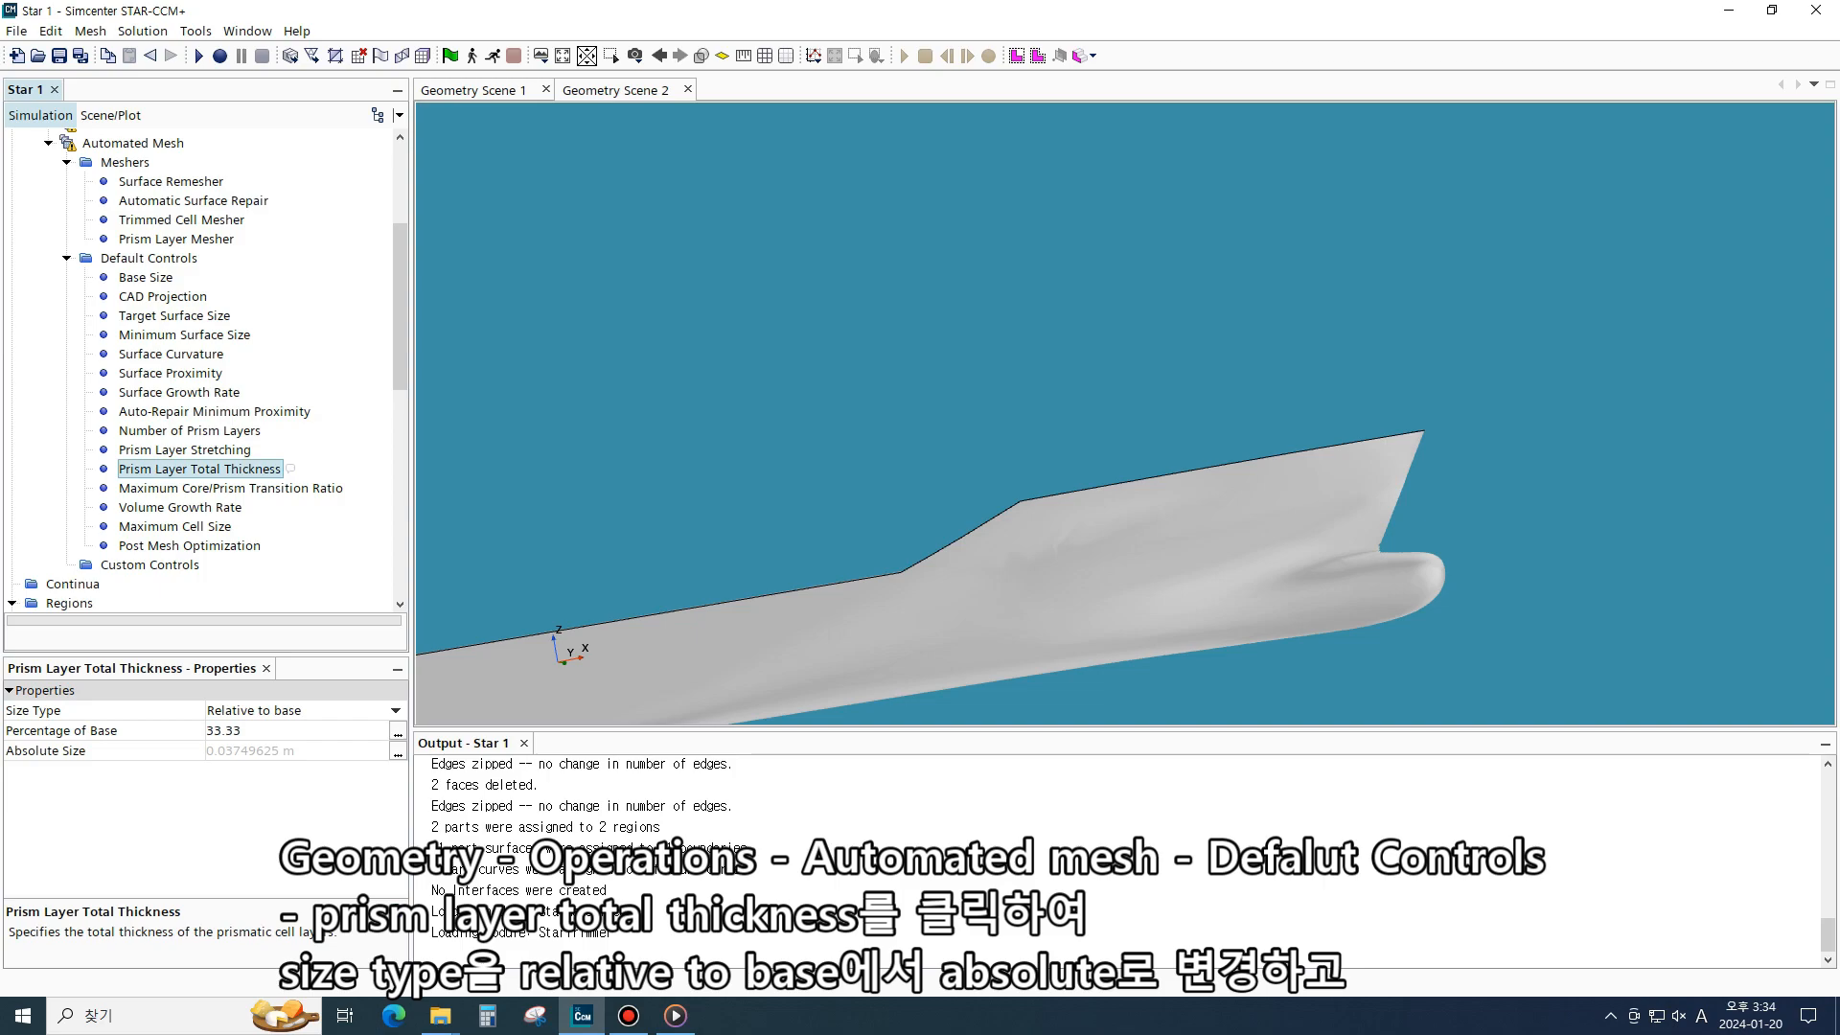
left_click(304, 710)
left_click(234, 750)
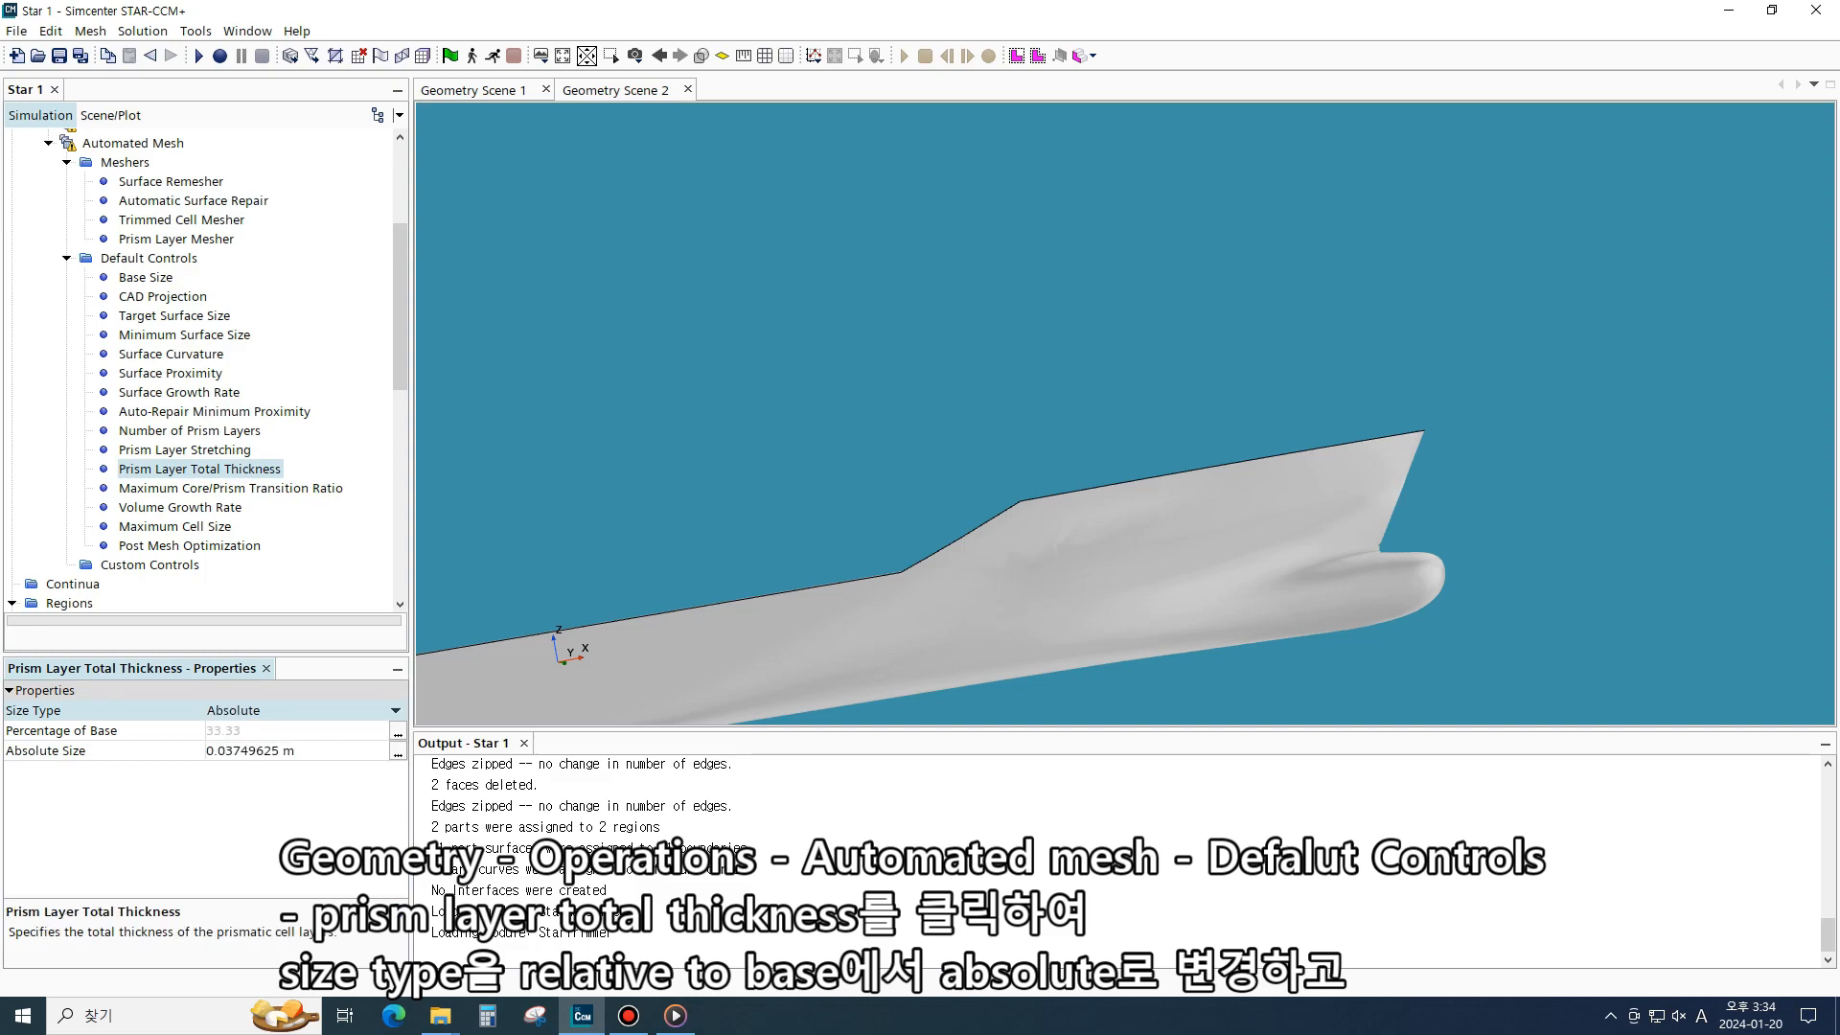
left_click(305, 751)
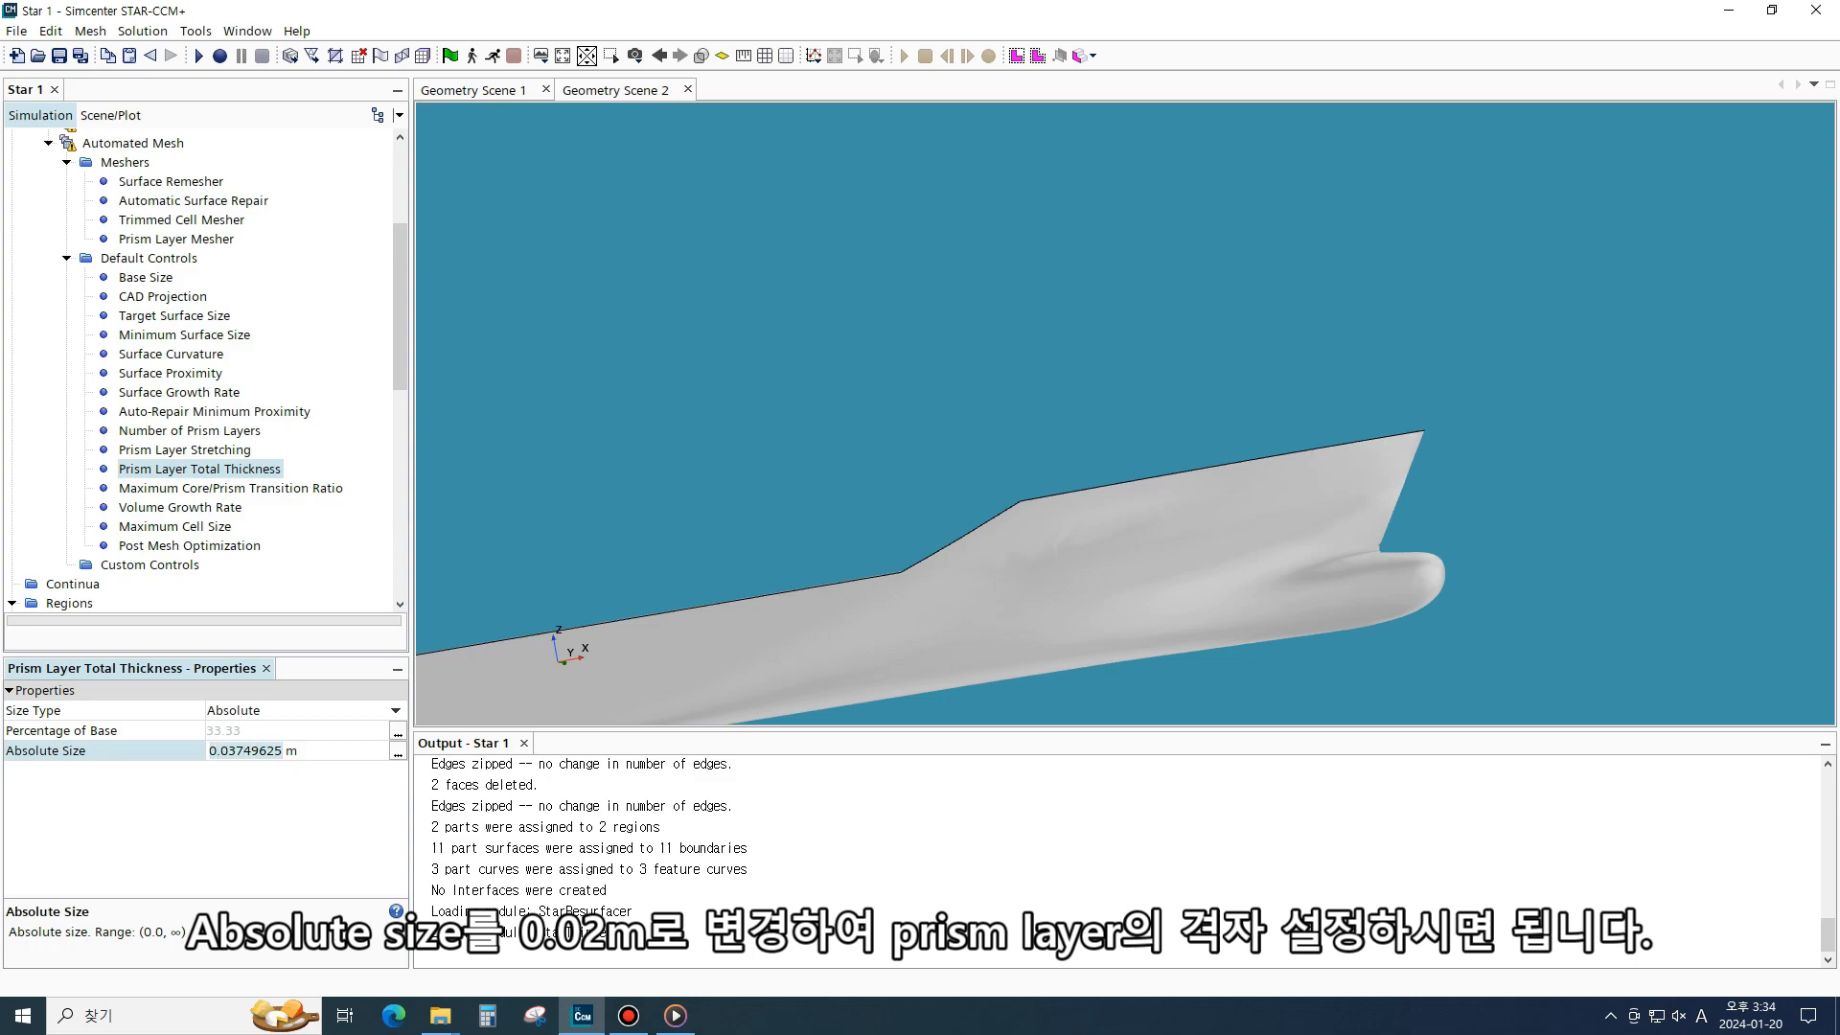
key("ctrl+a")
type("0.02")
key("Return")
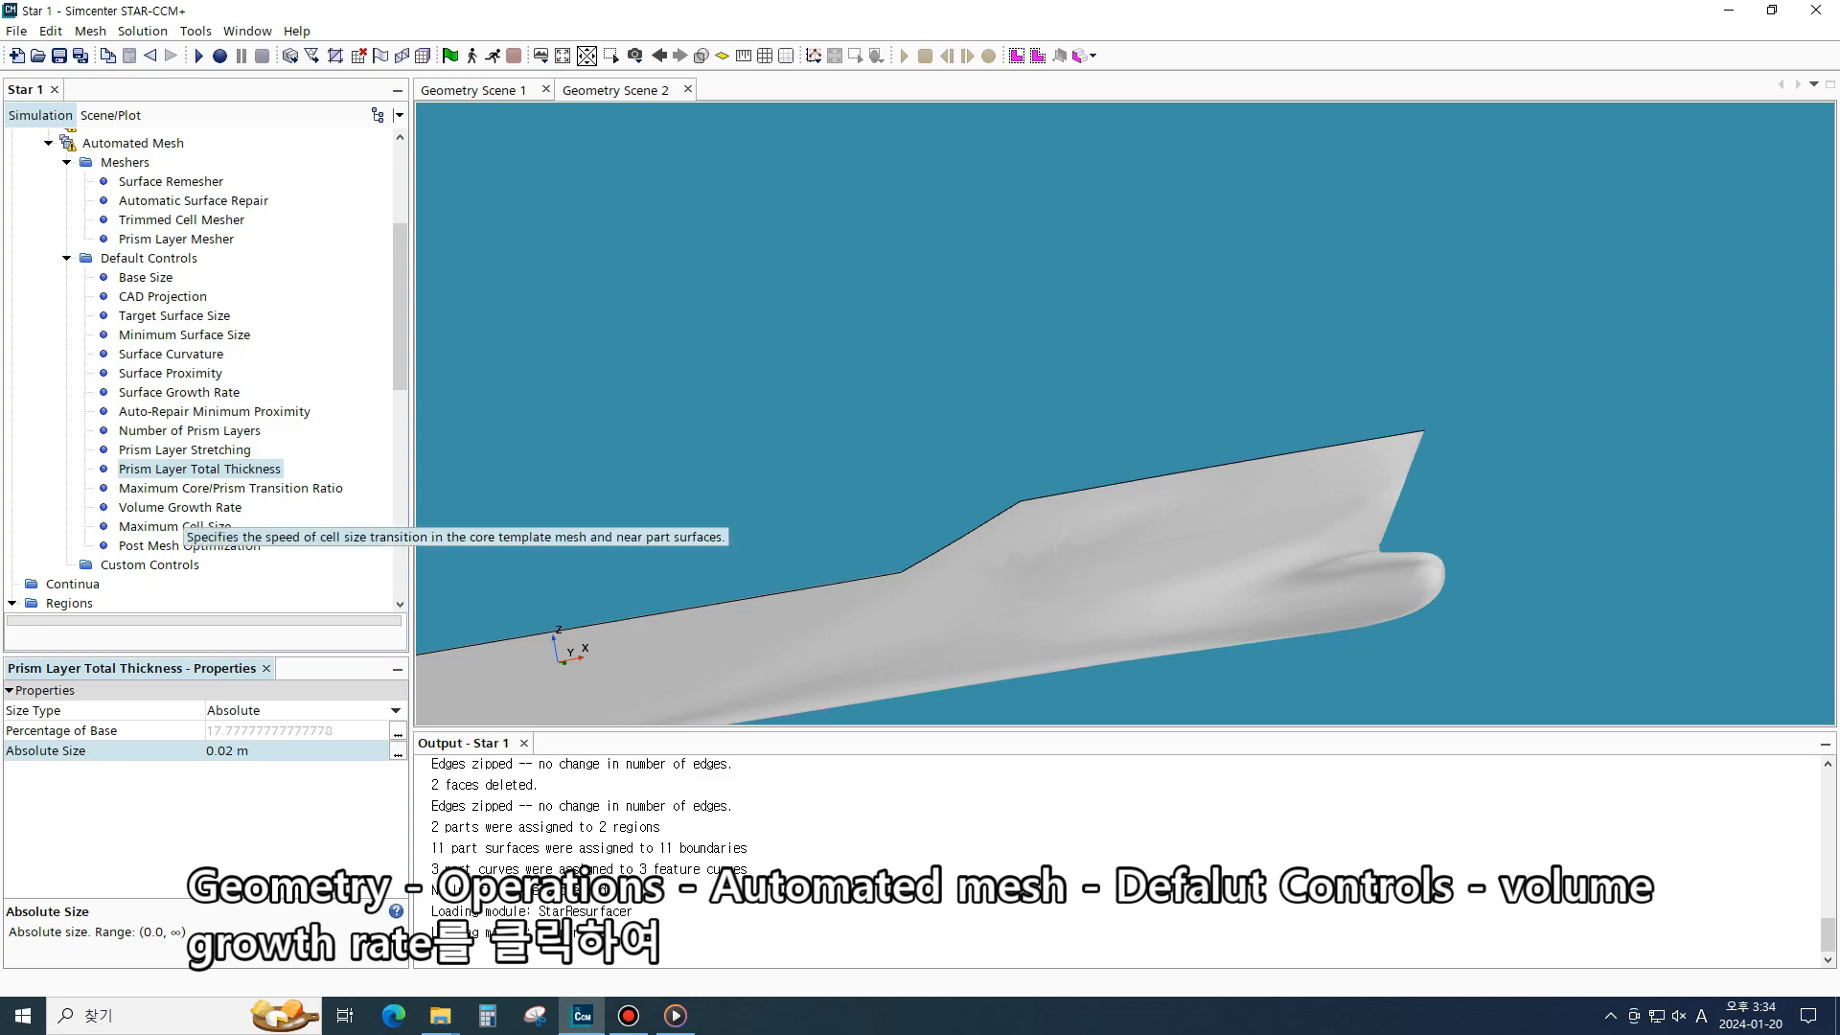
- Set both the Default Growth Rate and Surface Growth Rate of the Volume Growth Rate control to Slow
left_click(244, 507)
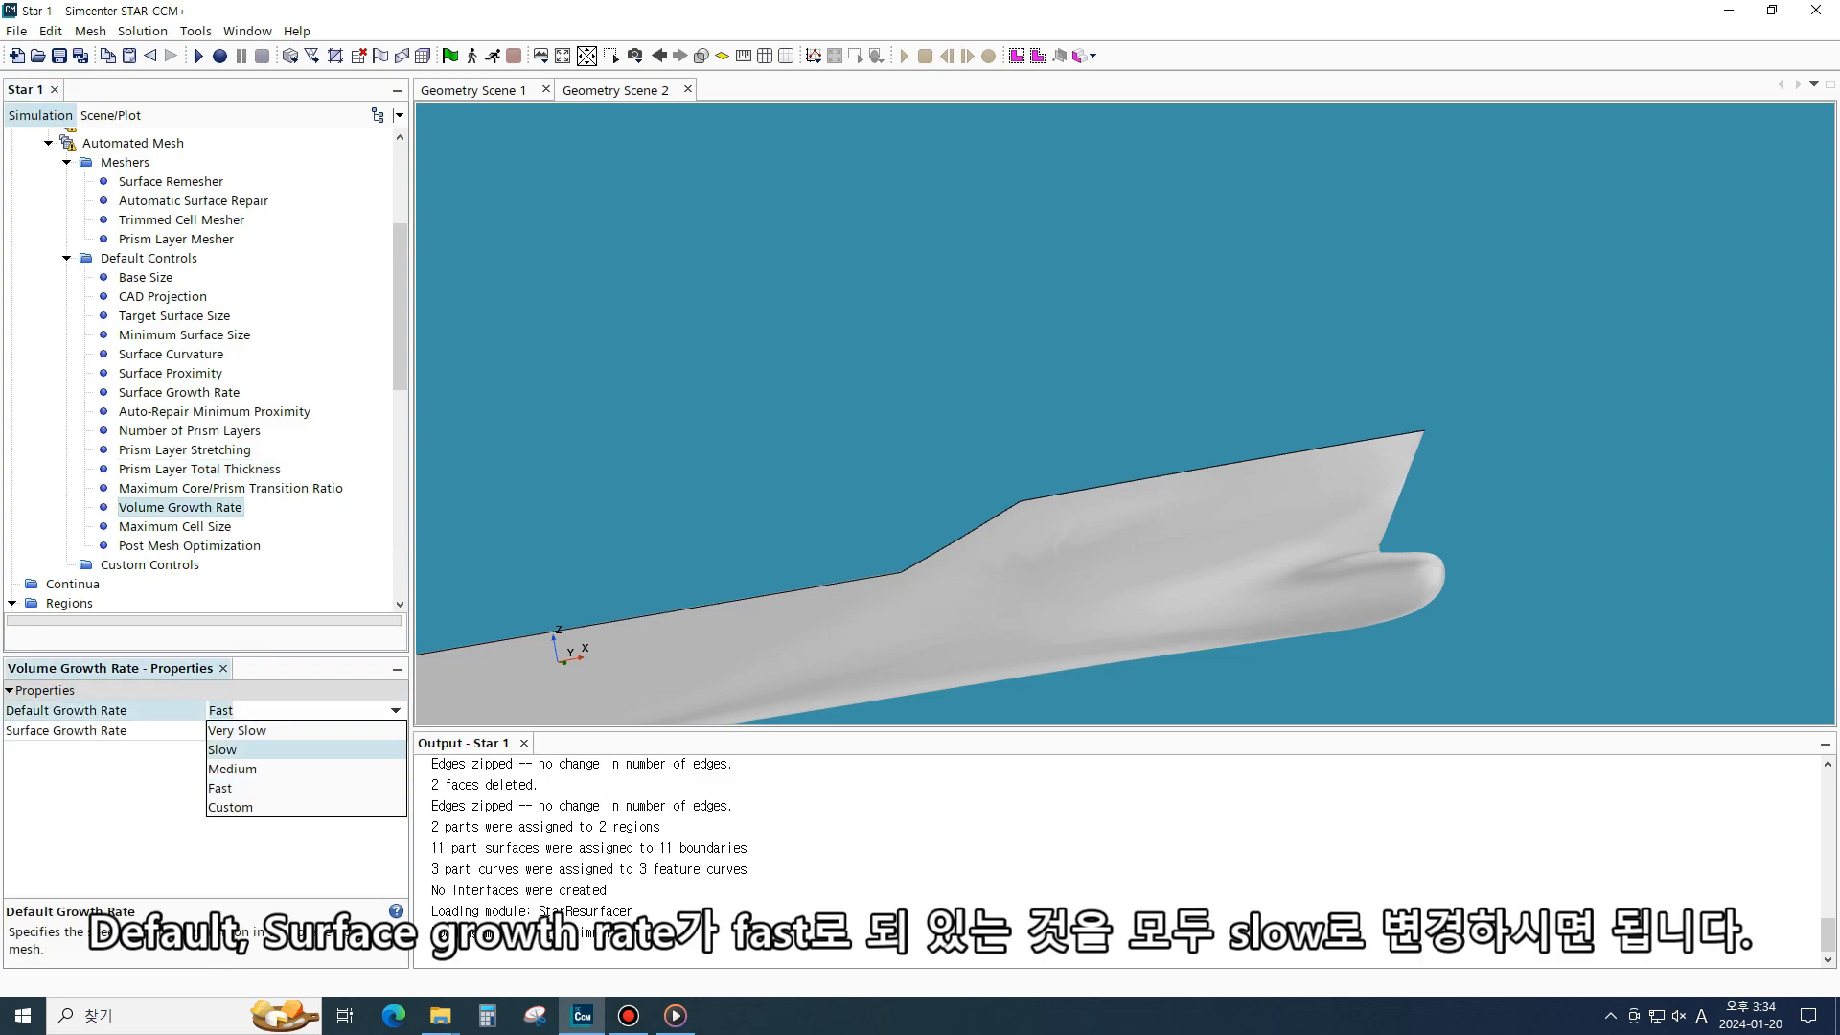
left_click(287, 788)
left_click(396, 731)
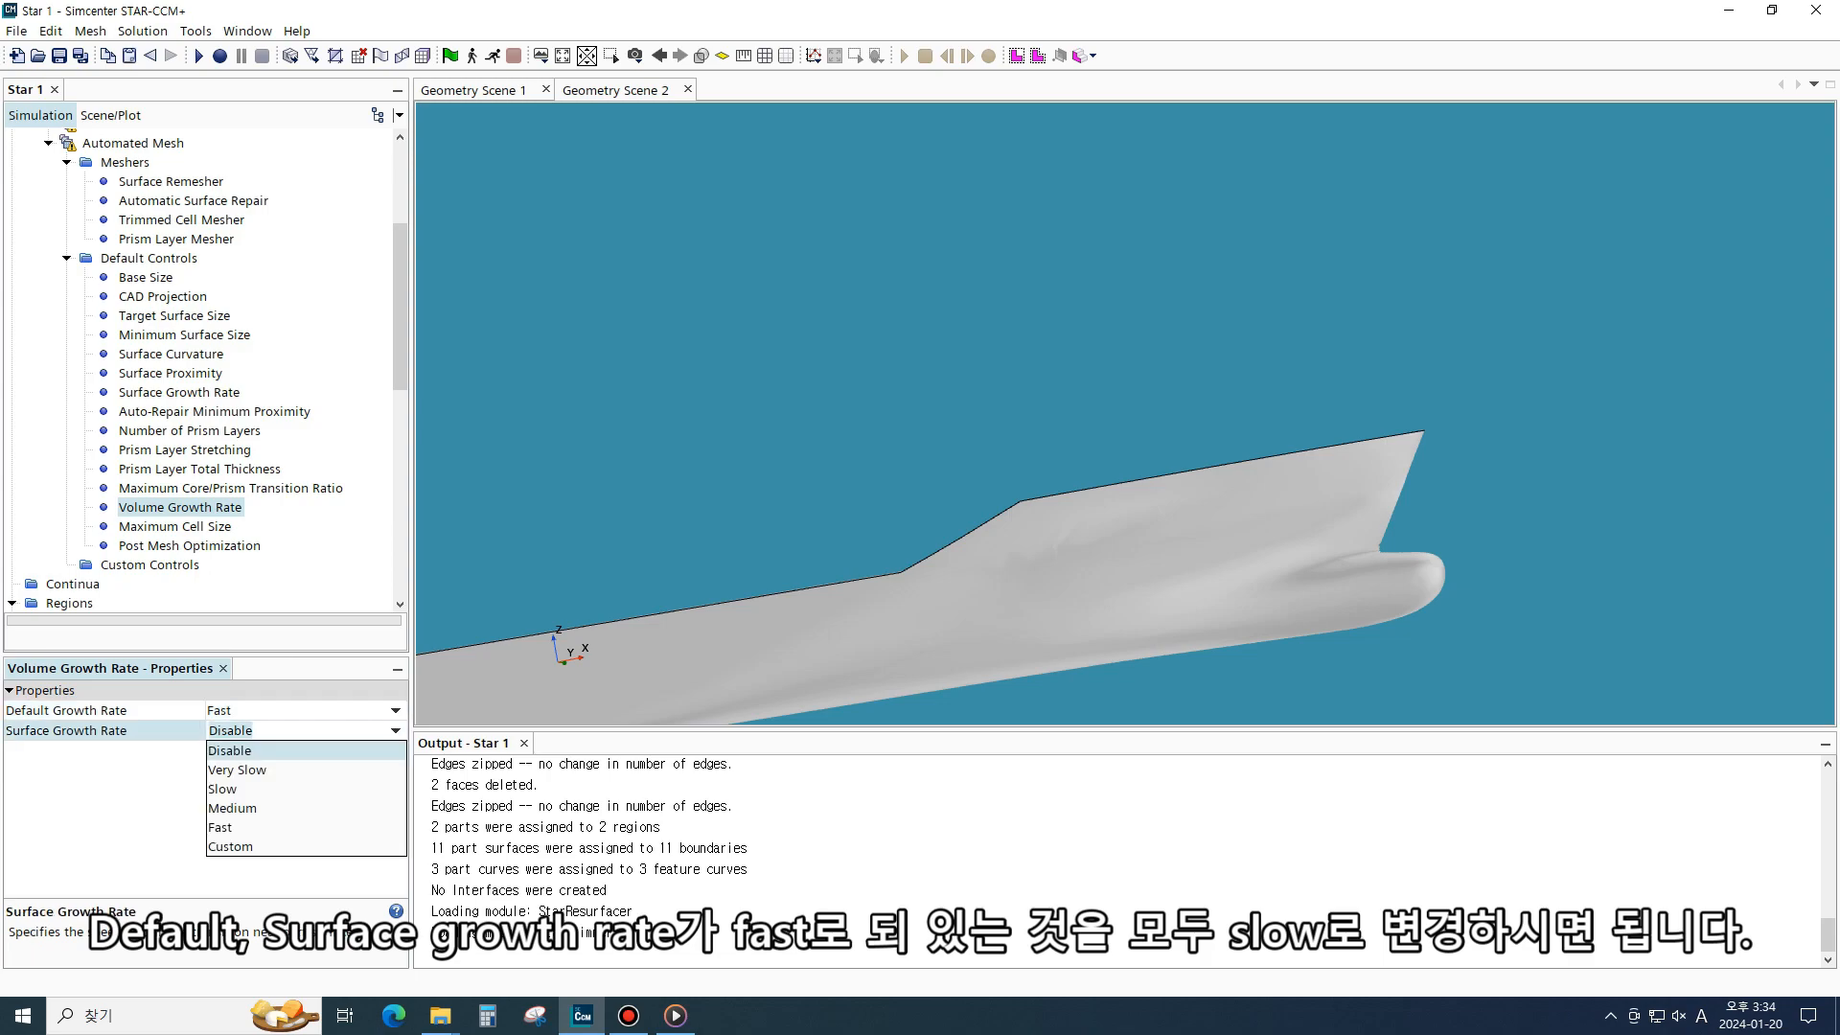
left_click(396, 710)
left_click(396, 710)
left_click(287, 750)
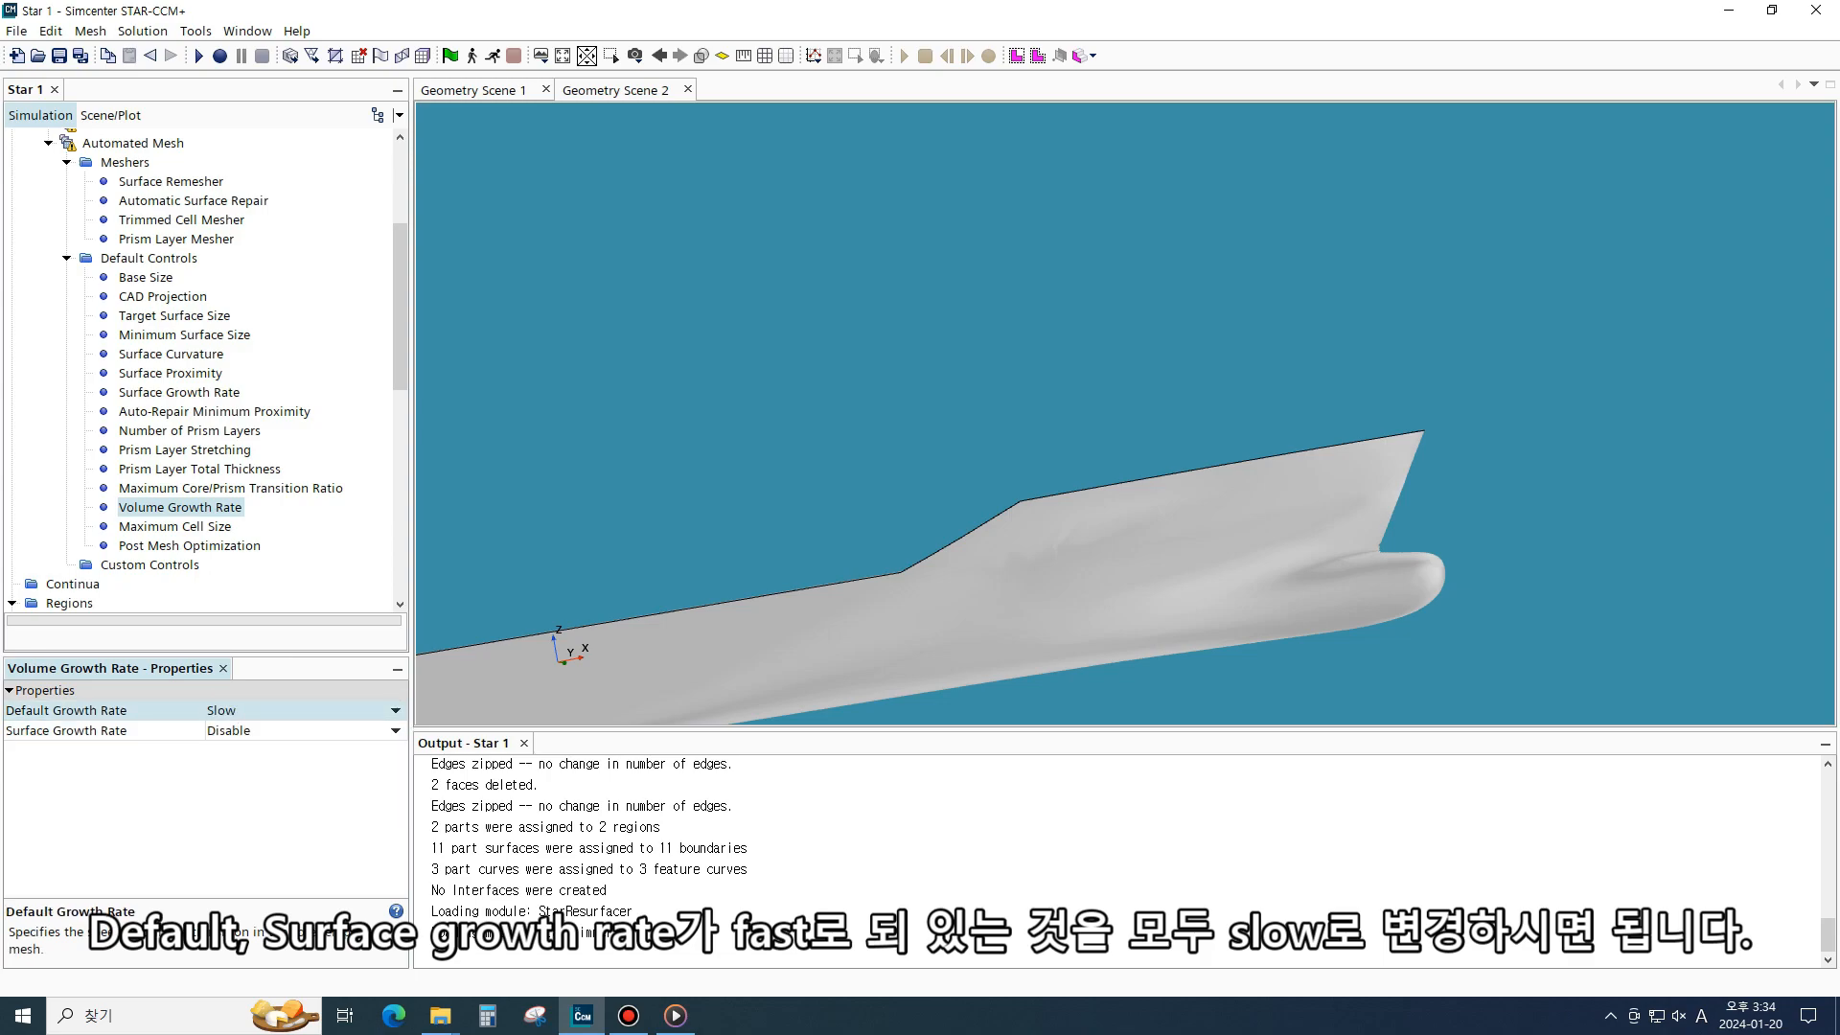
left_click(396, 730)
left_click(288, 788)
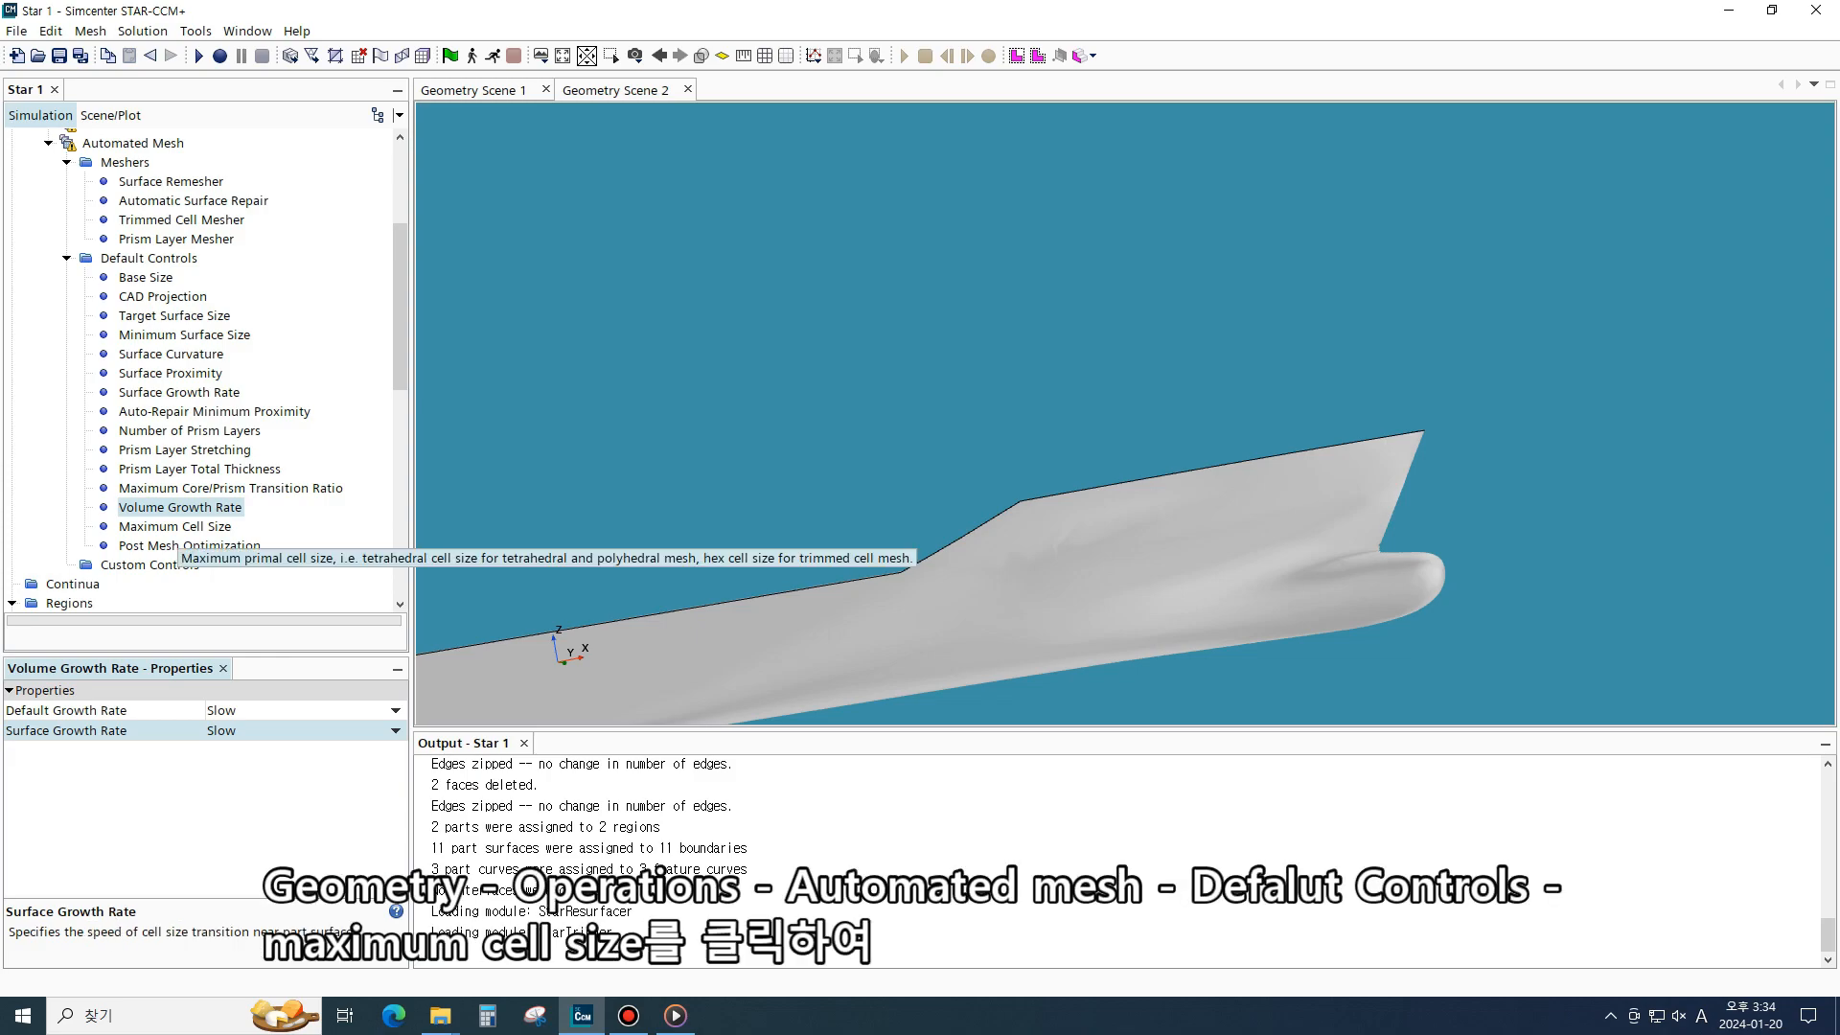
- Set the default Maximum Cell Size to 1600 percentage of base
left_click(230, 527)
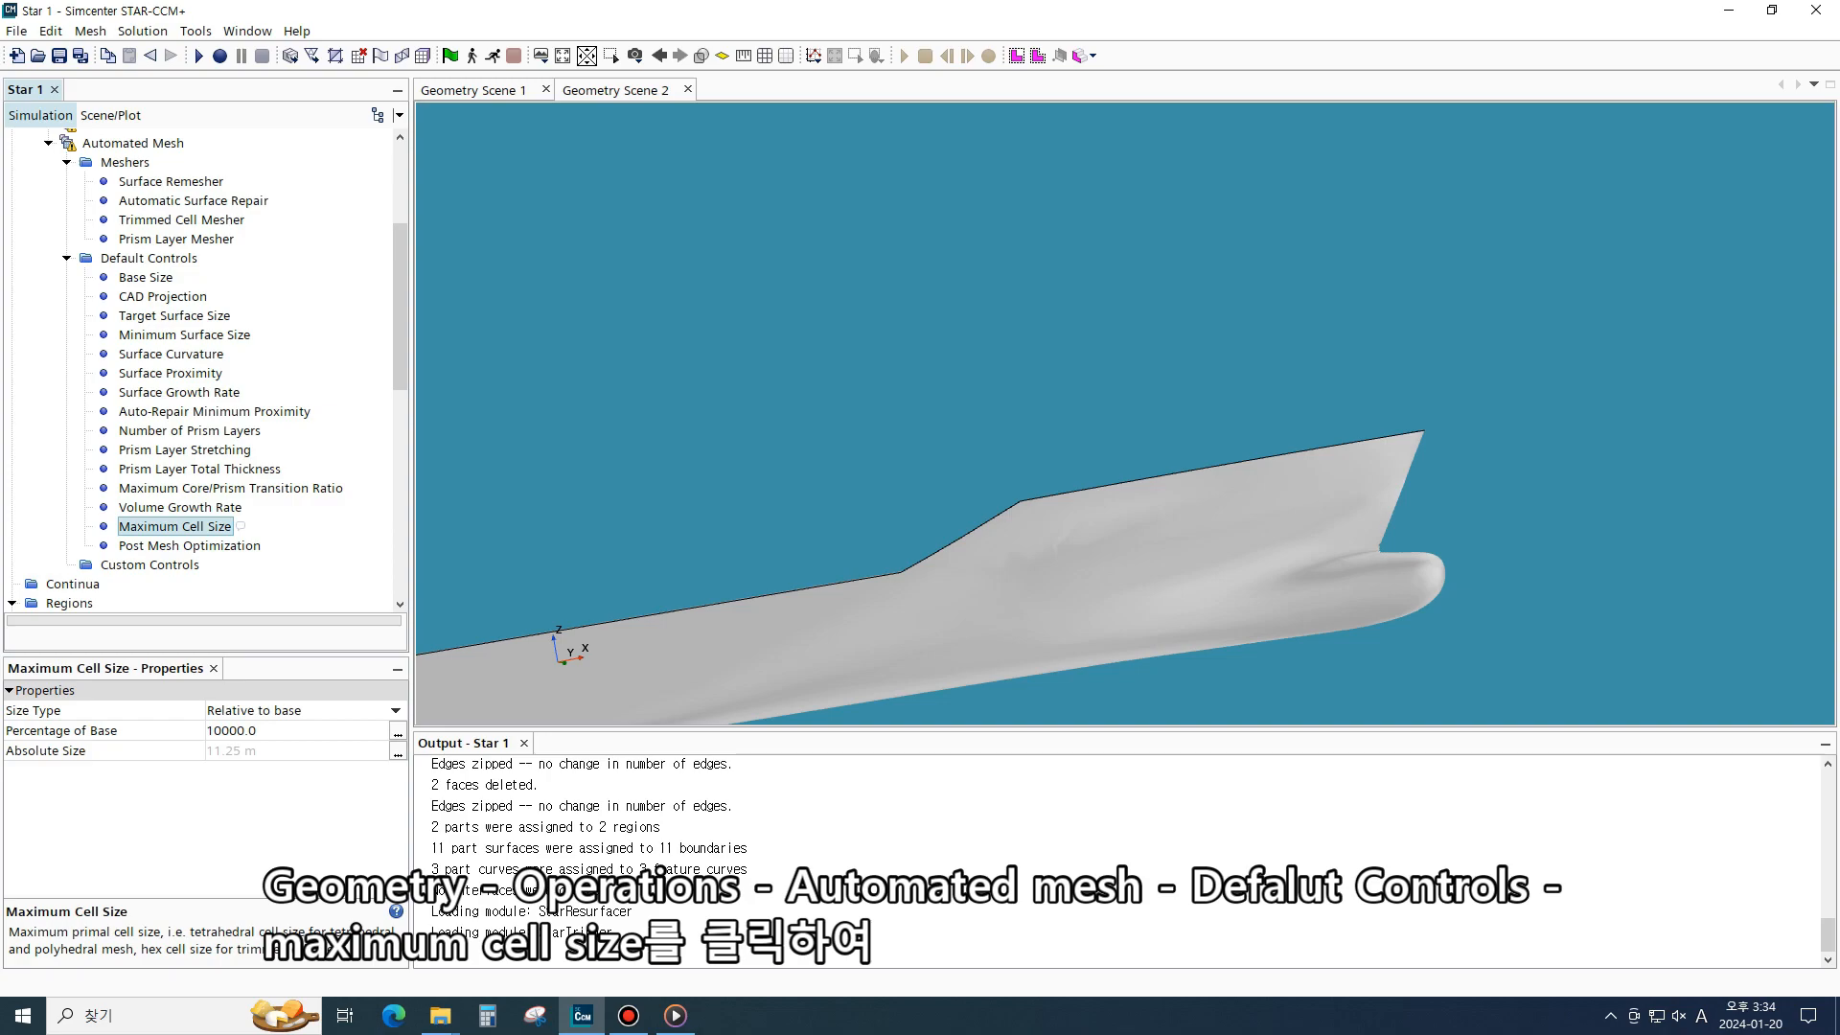
left_click(257, 731)
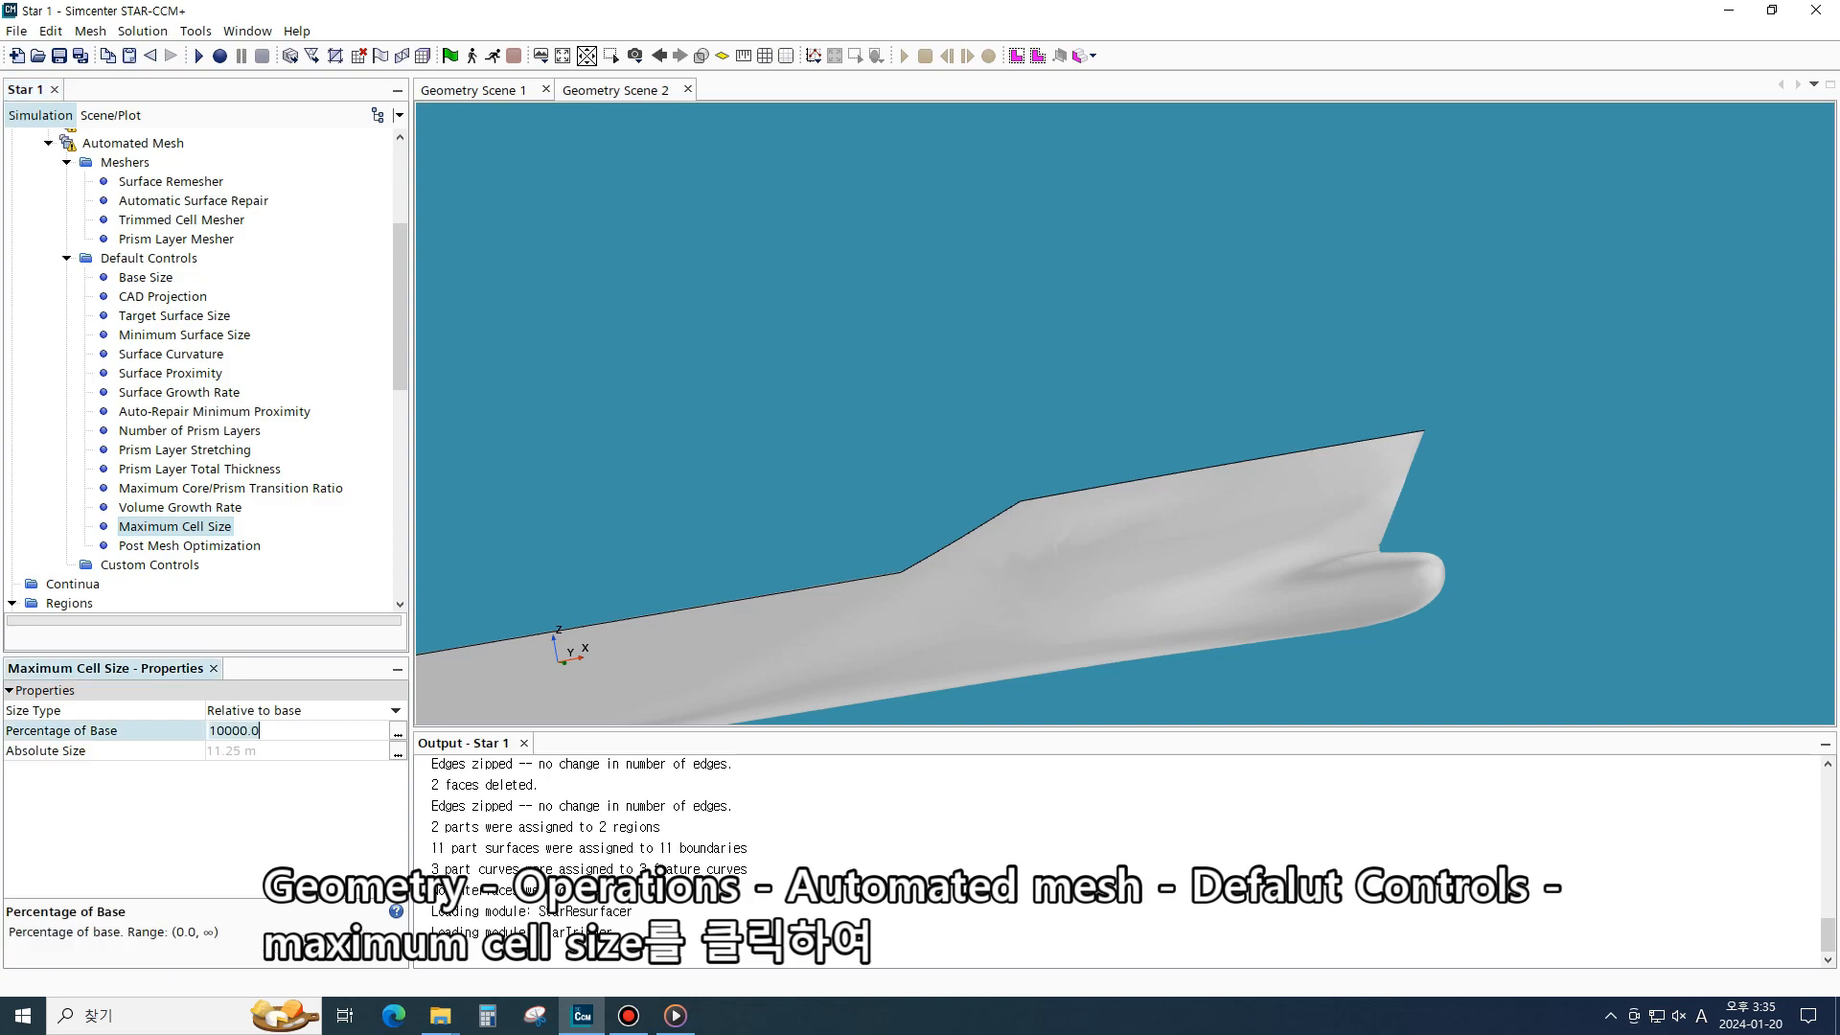
key("ctrl+a")
type("1600")
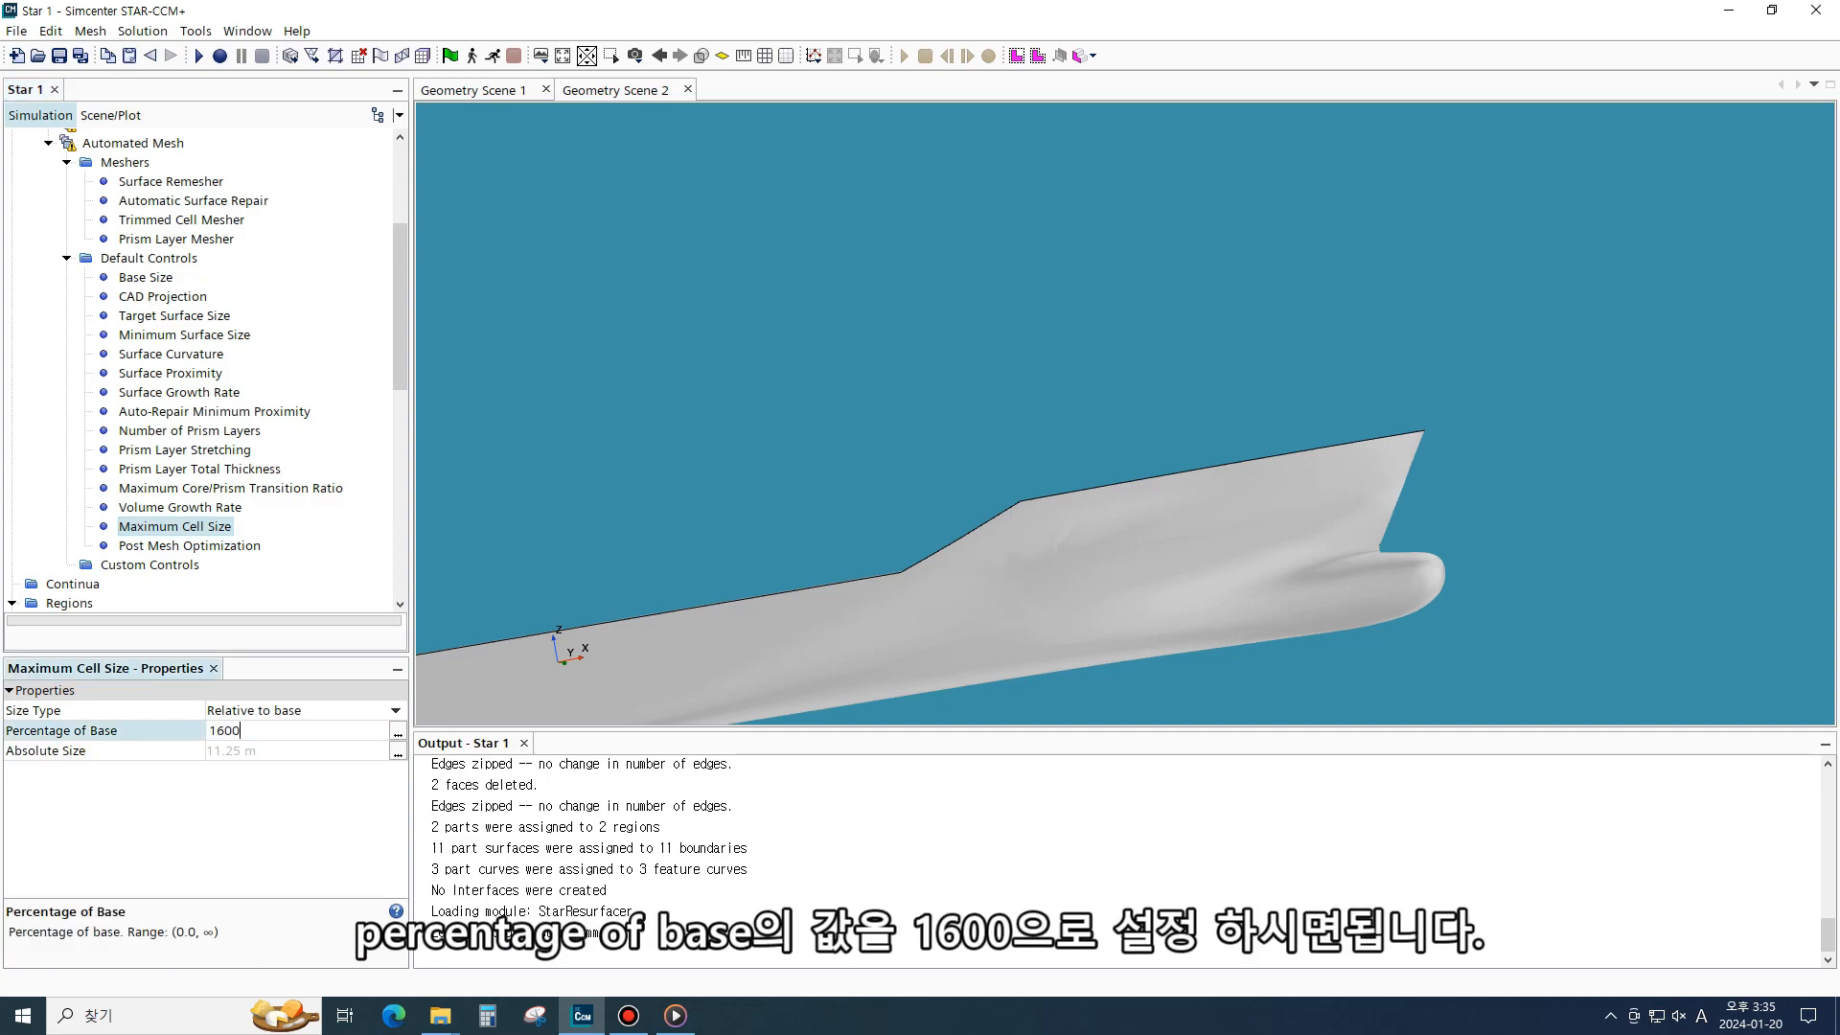
key("Return")
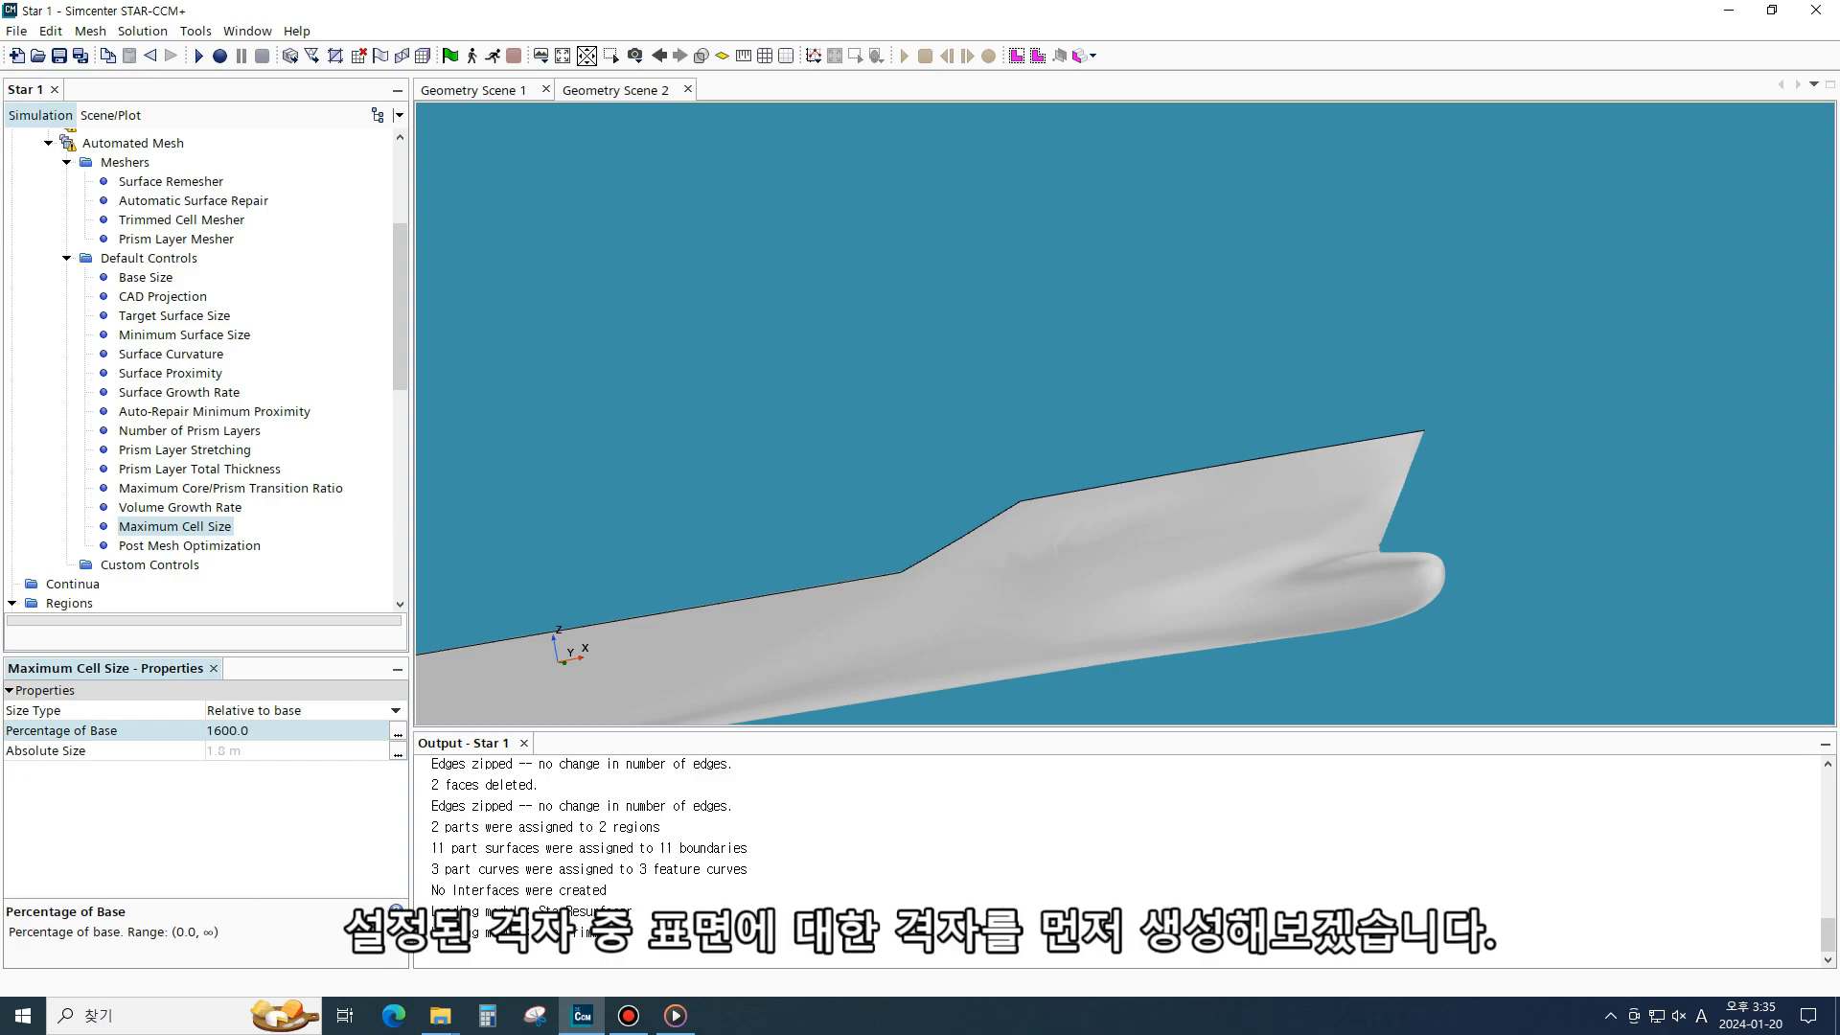
- Create a new Surface Control under the Automated Mesh's Custom Controls
scroll(1231, 498, "down", 5)
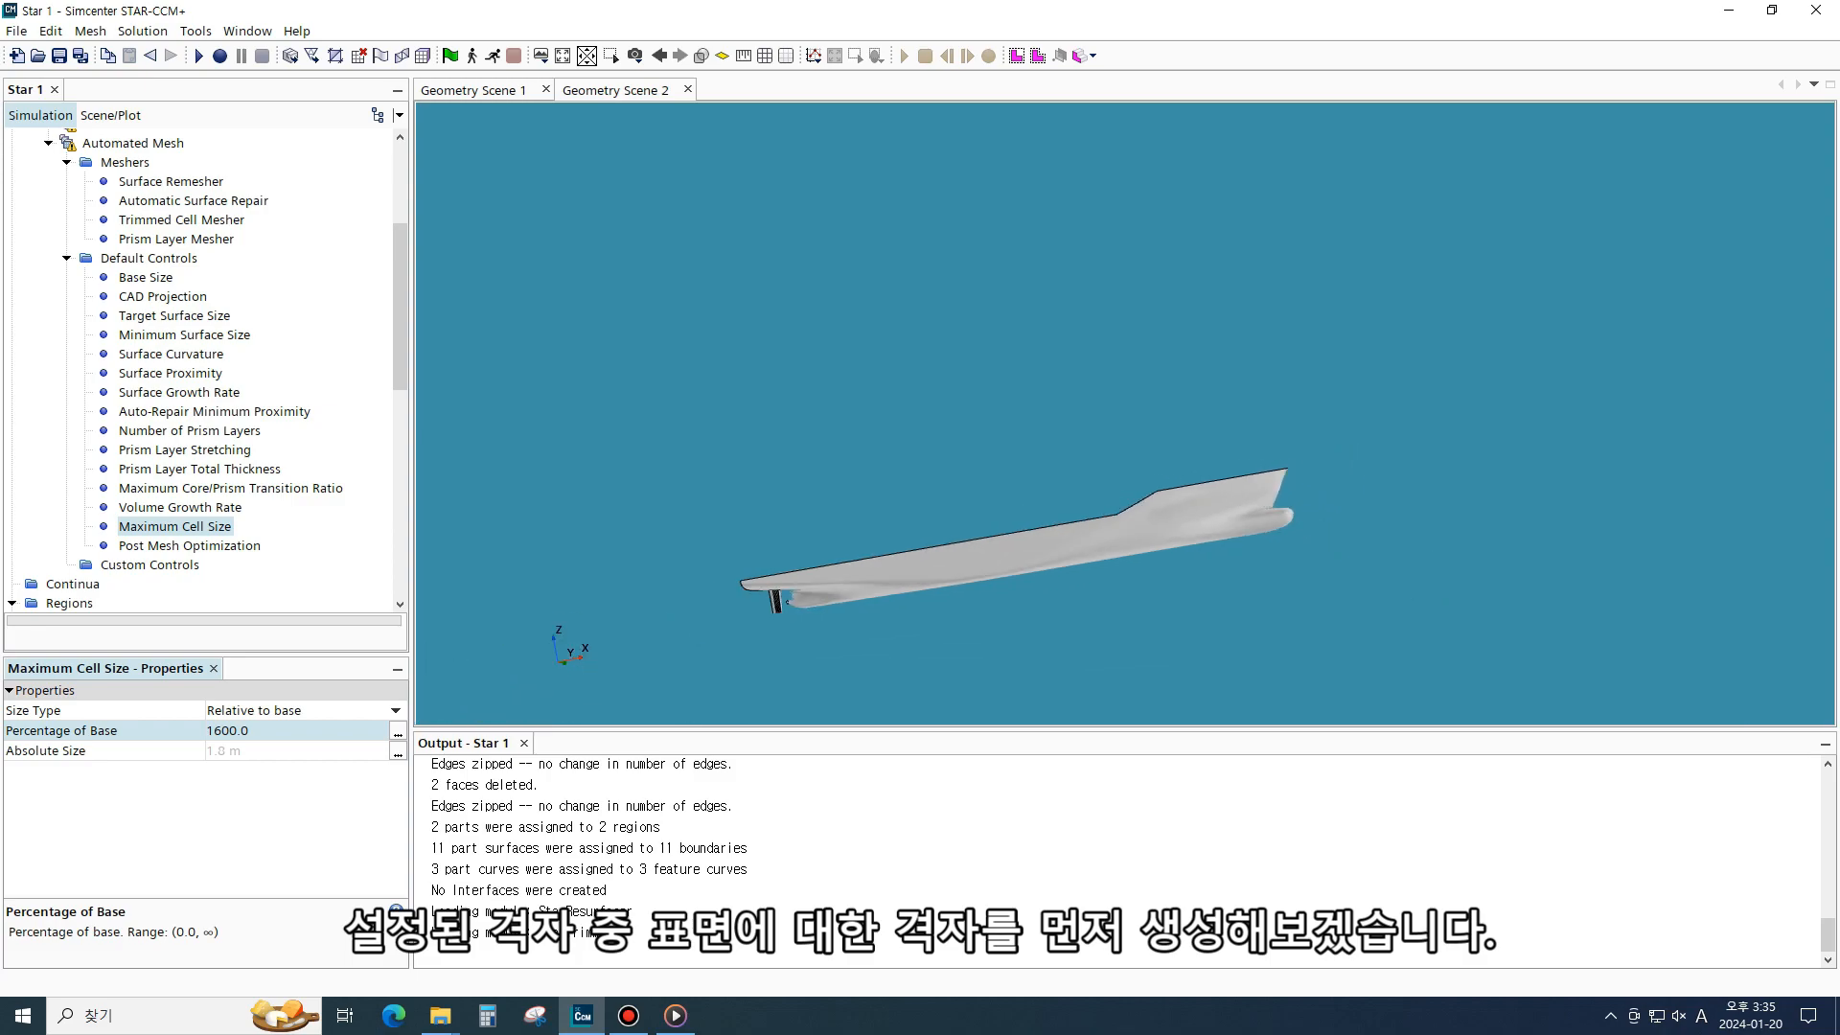
left_click_drag(1230, 499, 1131, 537)
scroll(1200, 509, "up", 2)
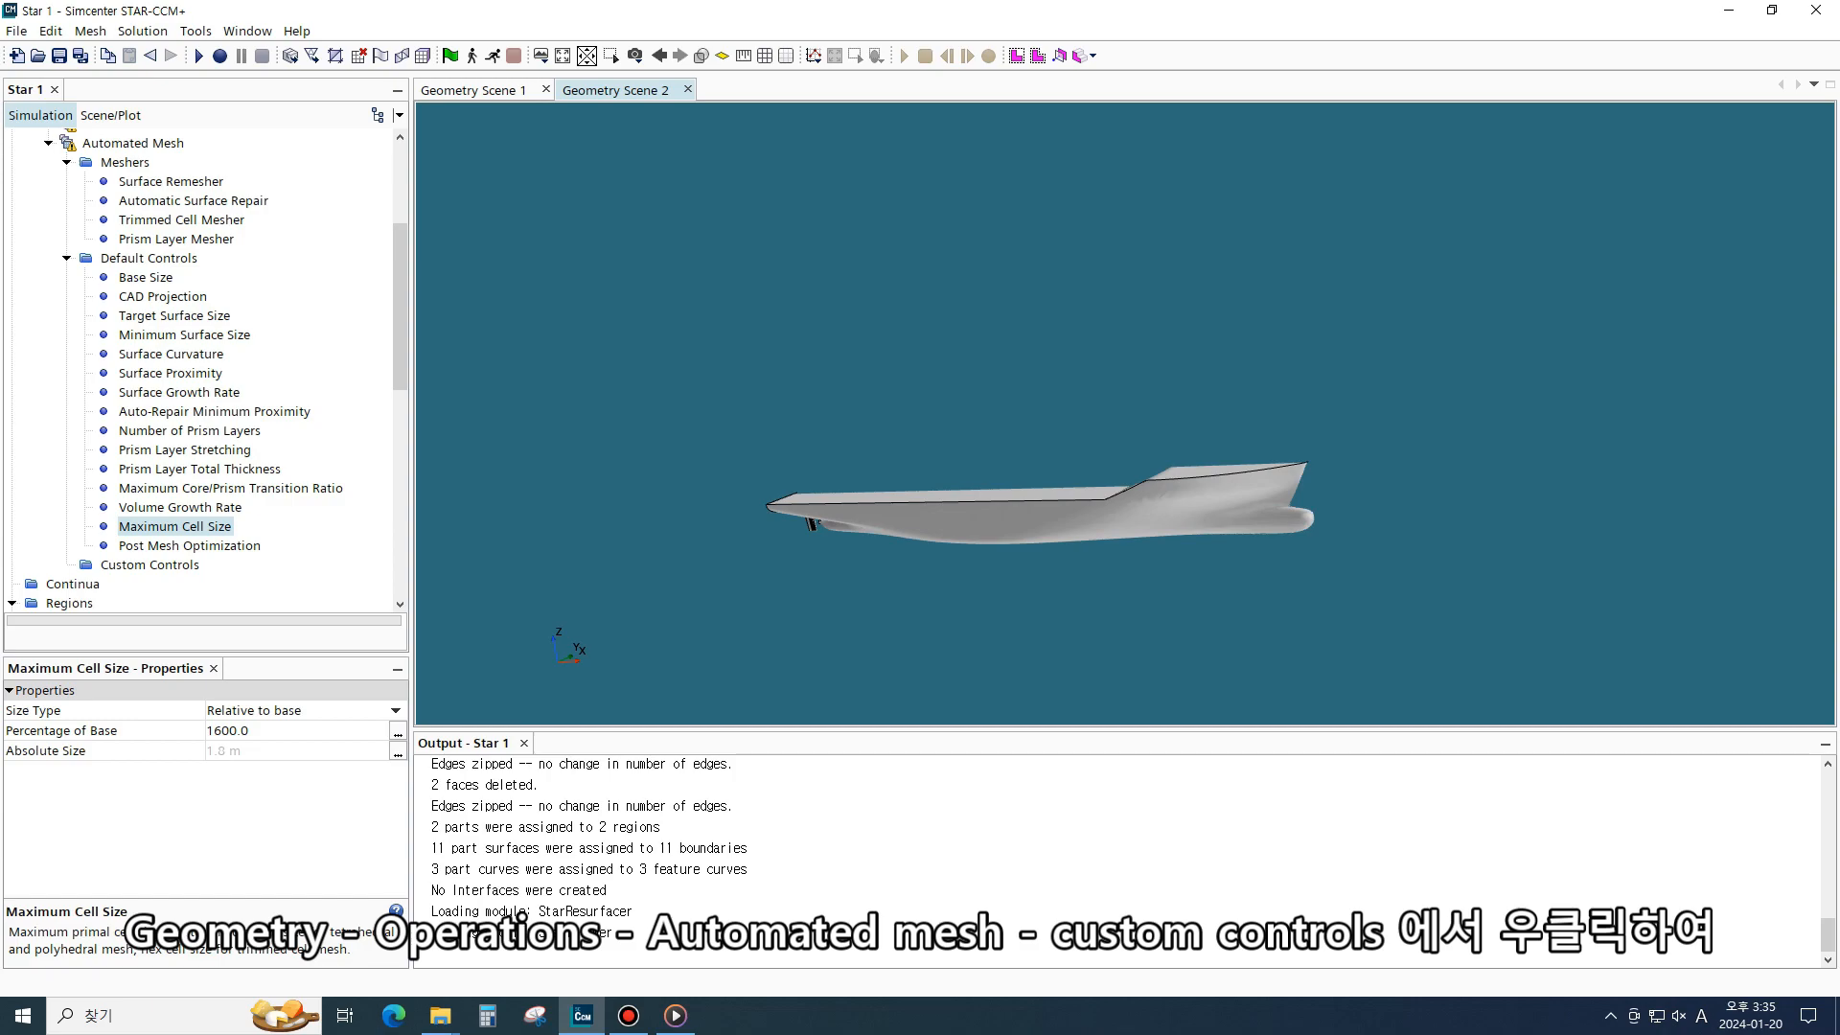
left_click(149, 566)
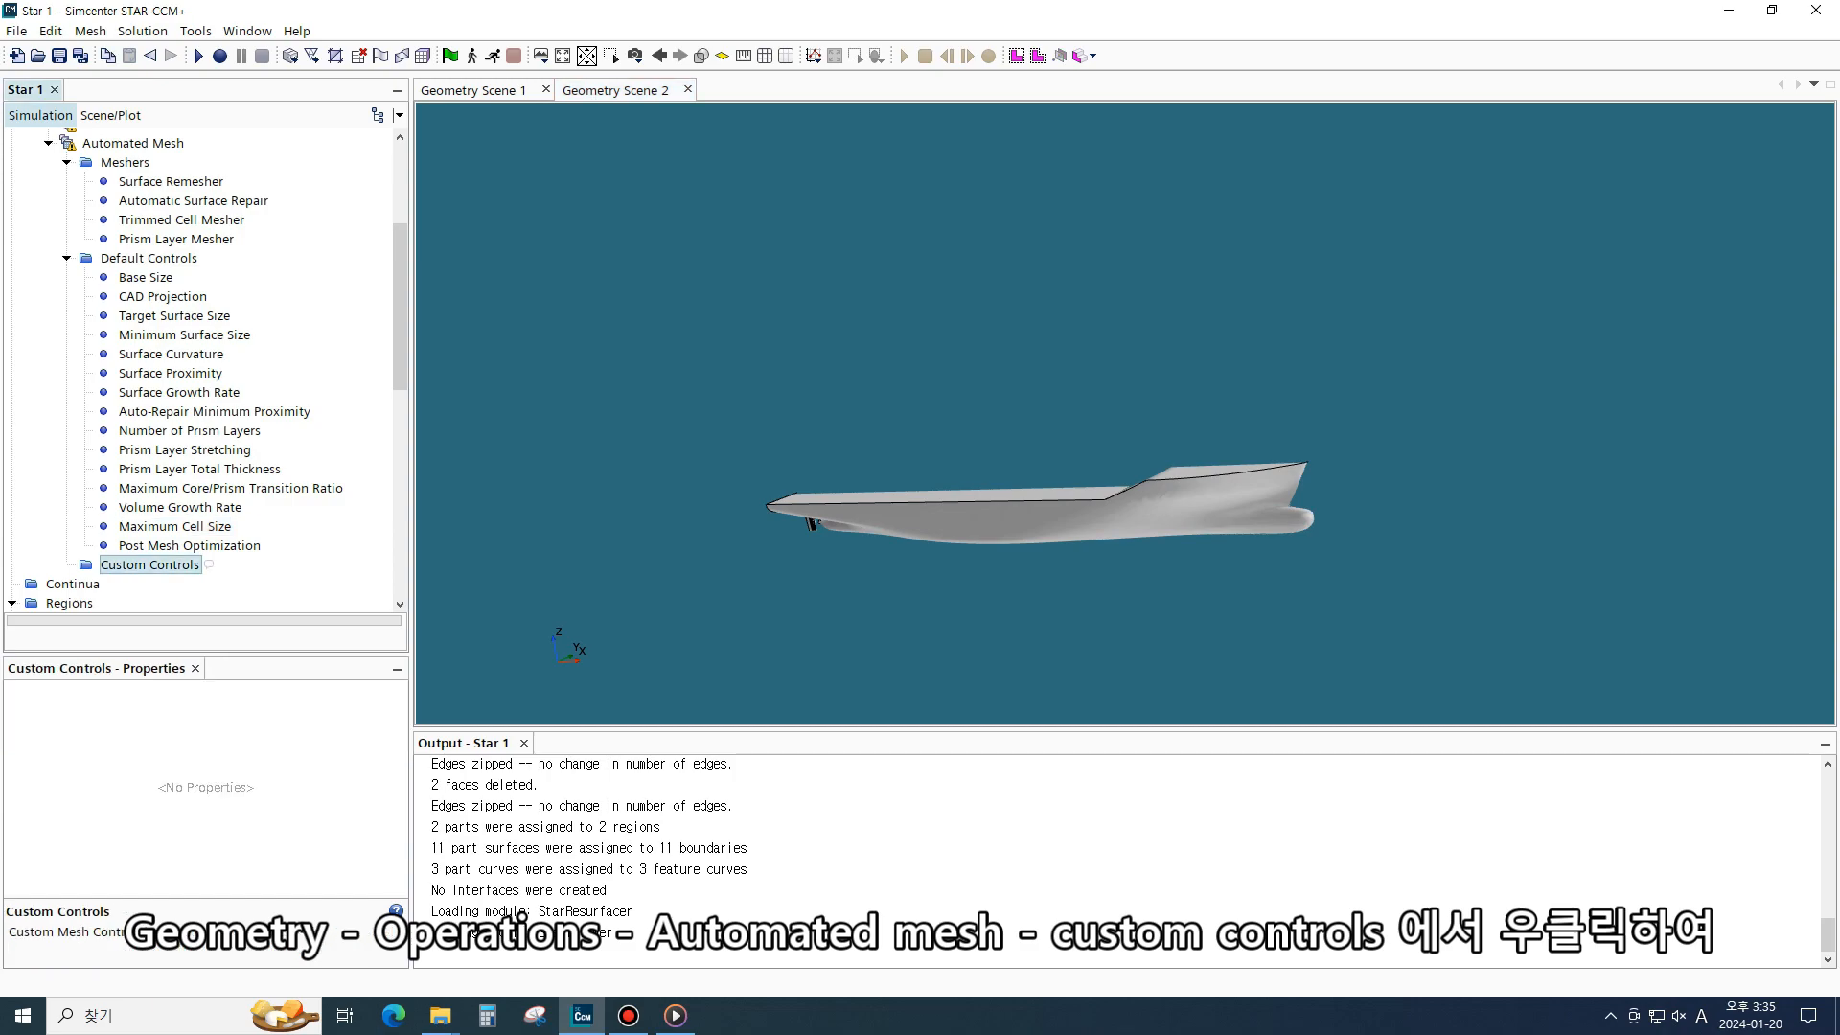
right_click(150, 565)
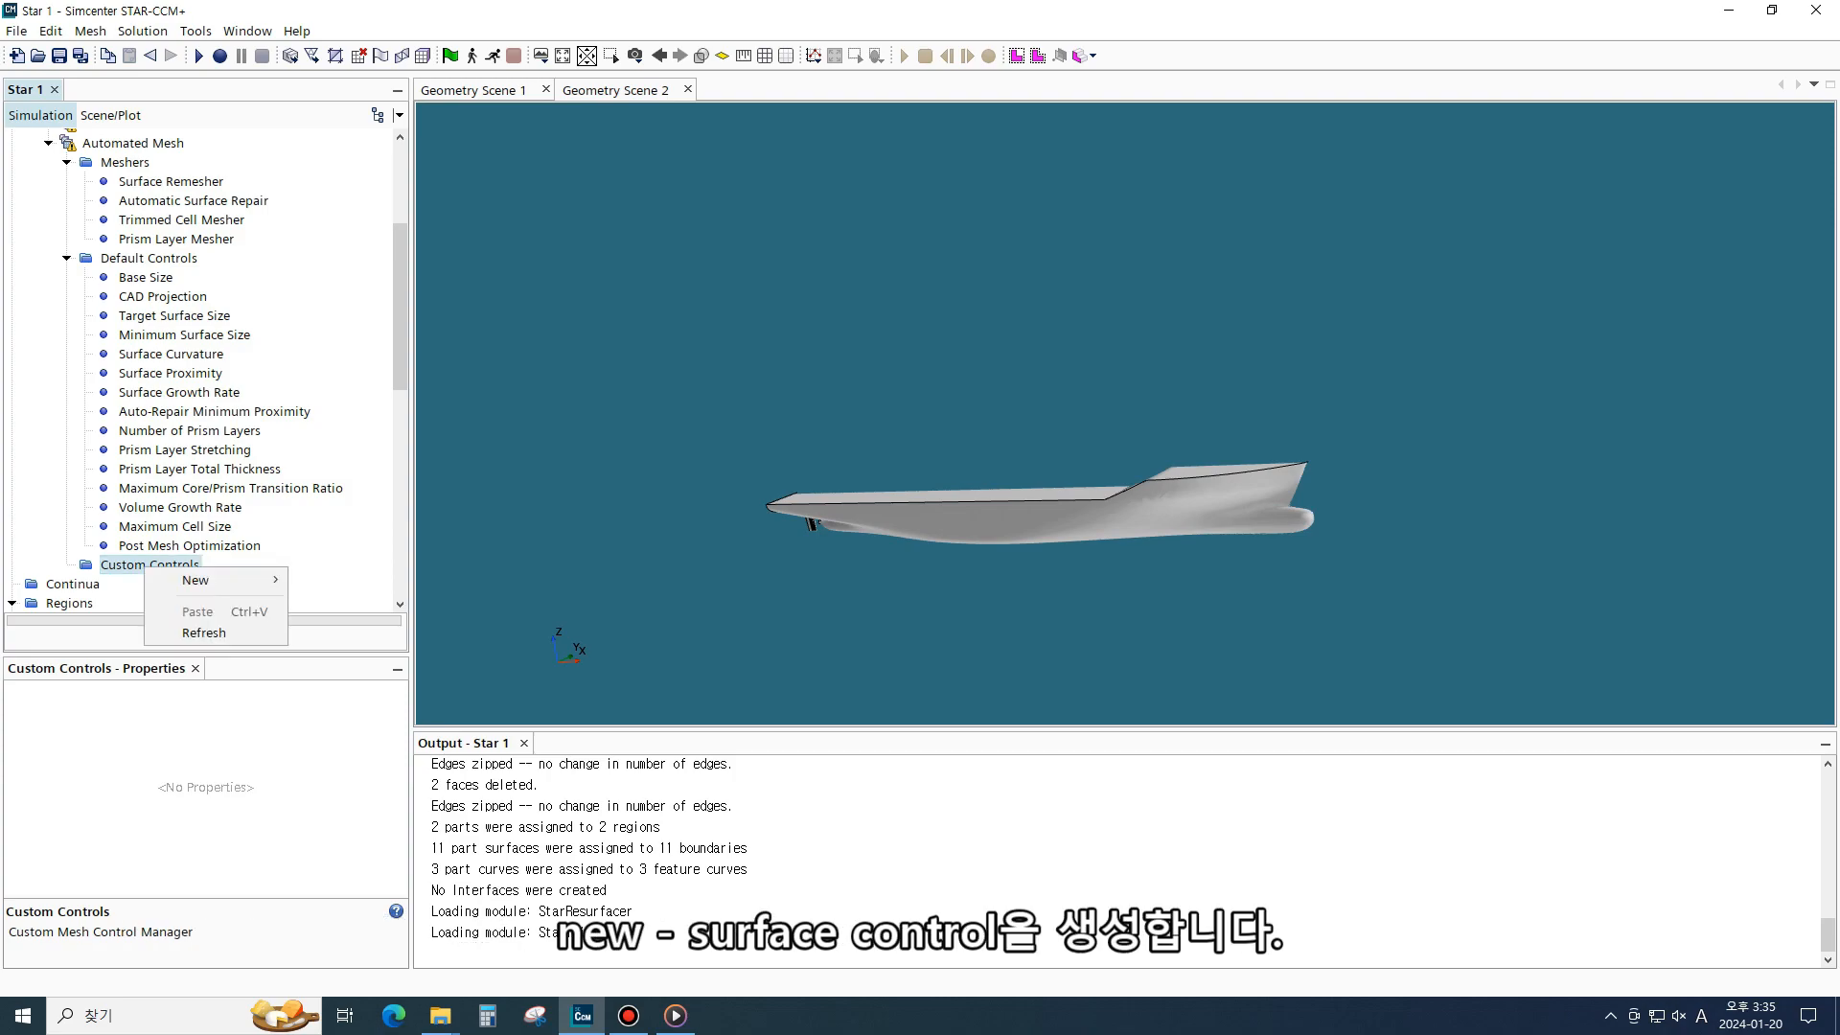
mouse_move(192, 581)
left_click(364, 601)
- Set the surface control's Target Surface Size and Minimum Surface Size controls together to Custom
scroll(46, 596, "down", 2)
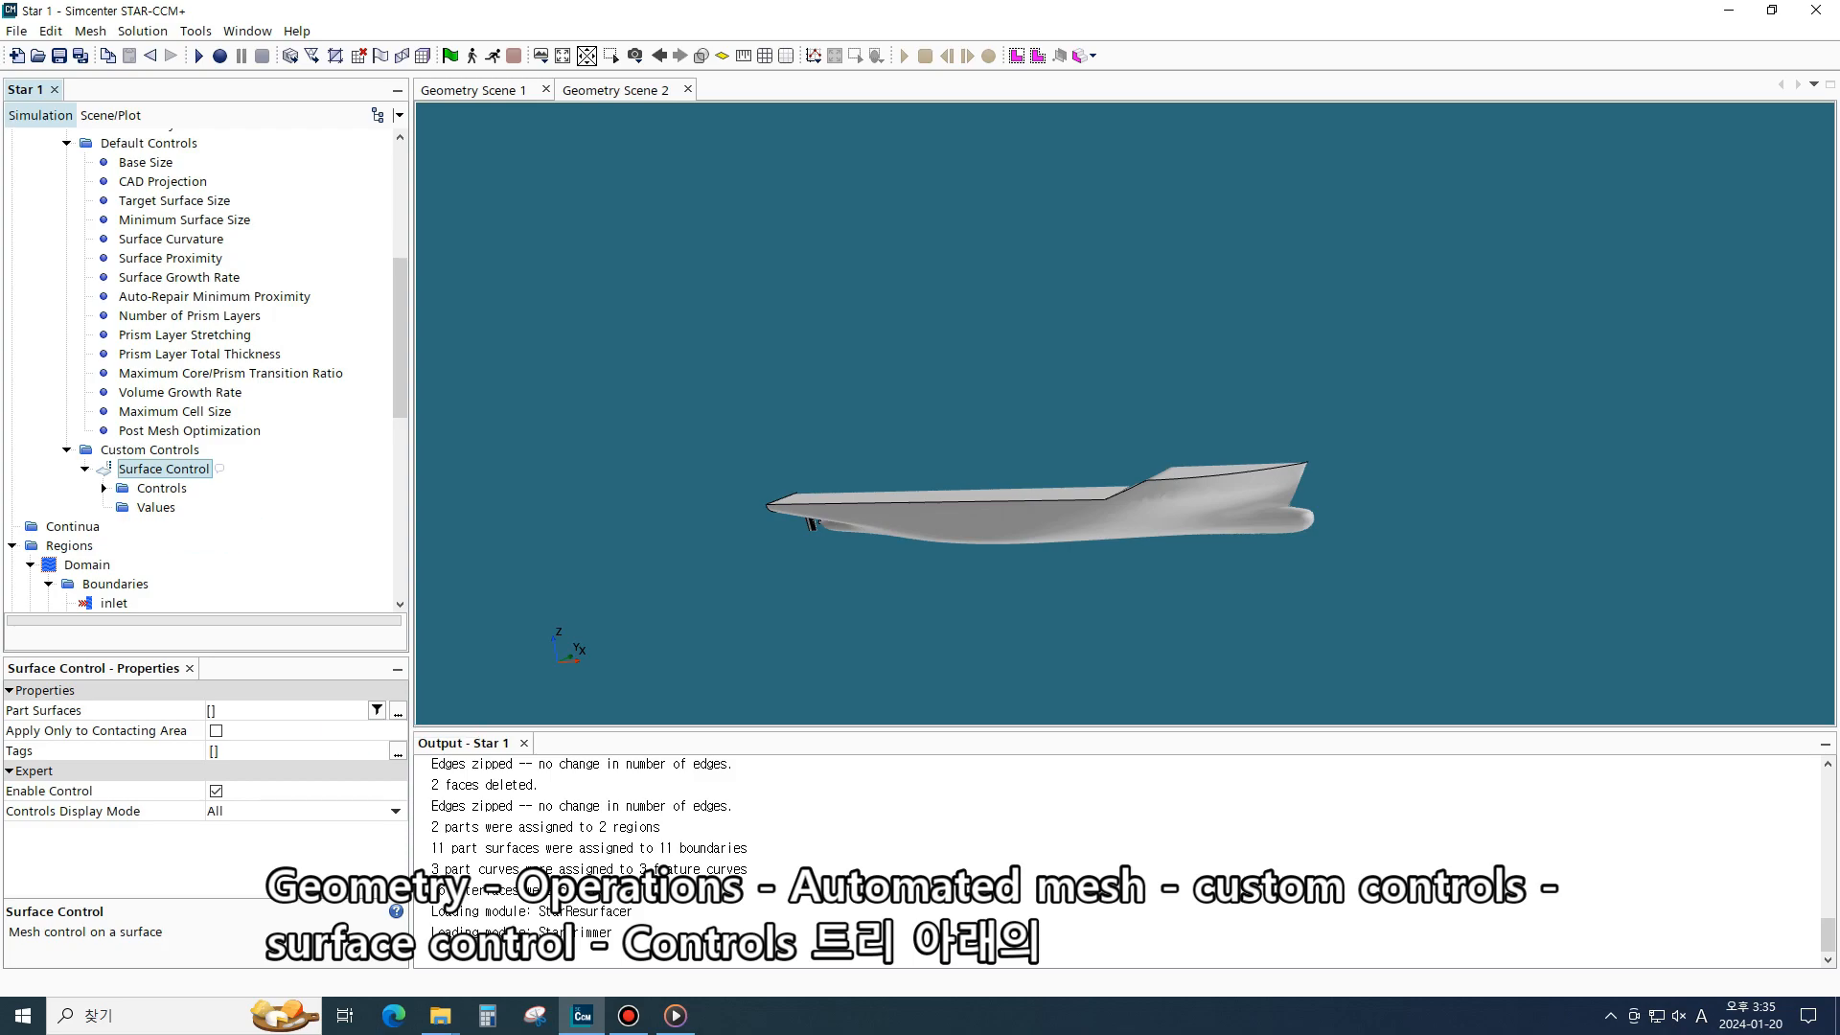
left_click(103, 489)
left_click(211, 393)
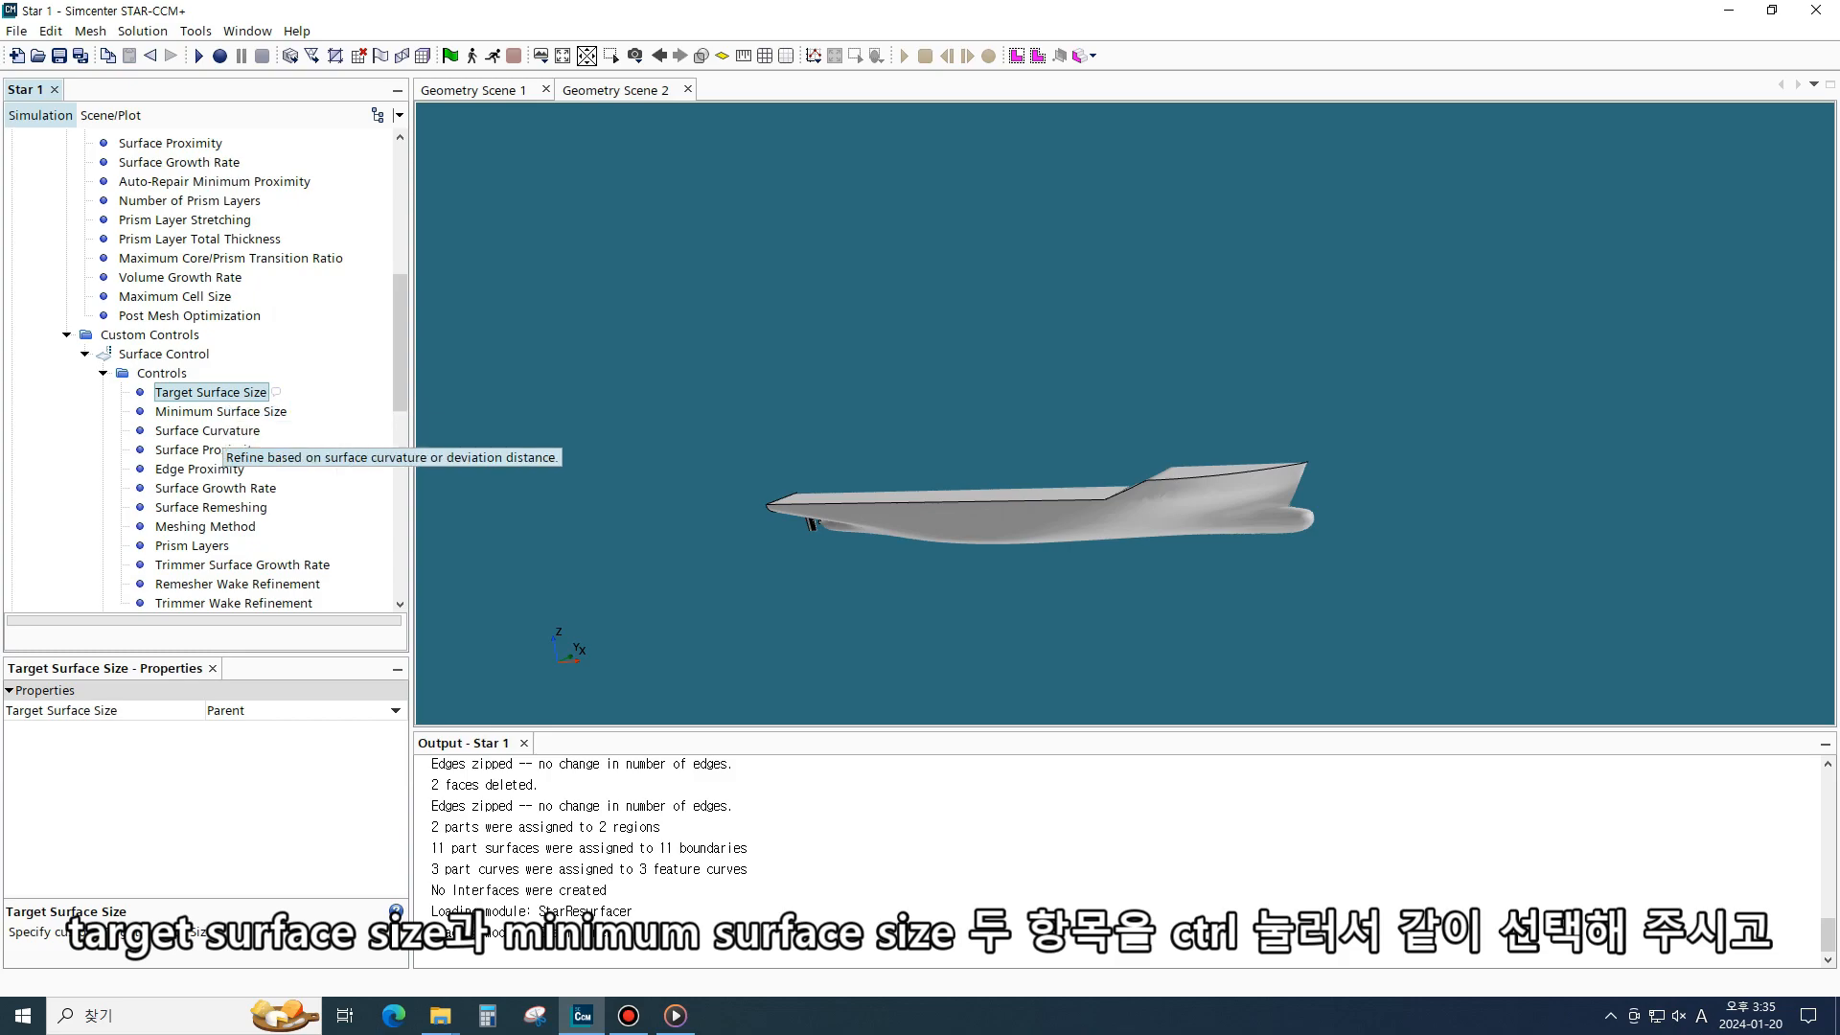
left_click(221, 411, "ctrl")
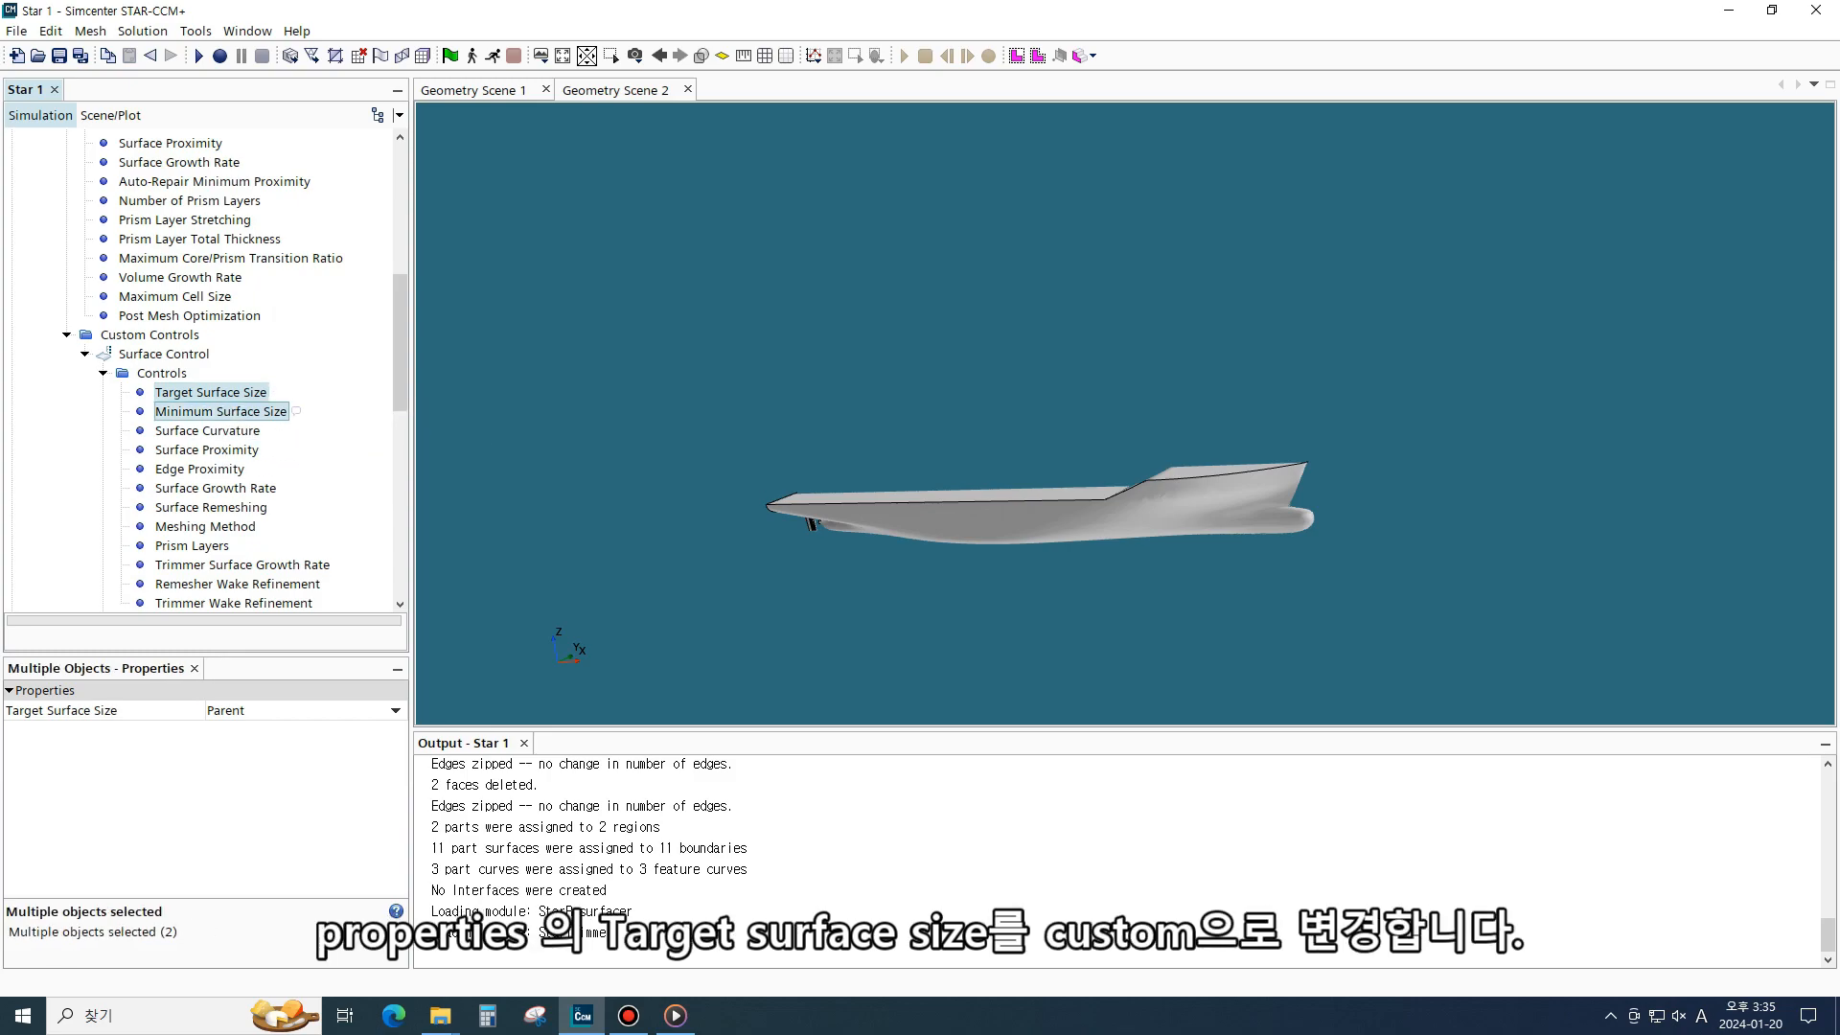
left_click(306, 710)
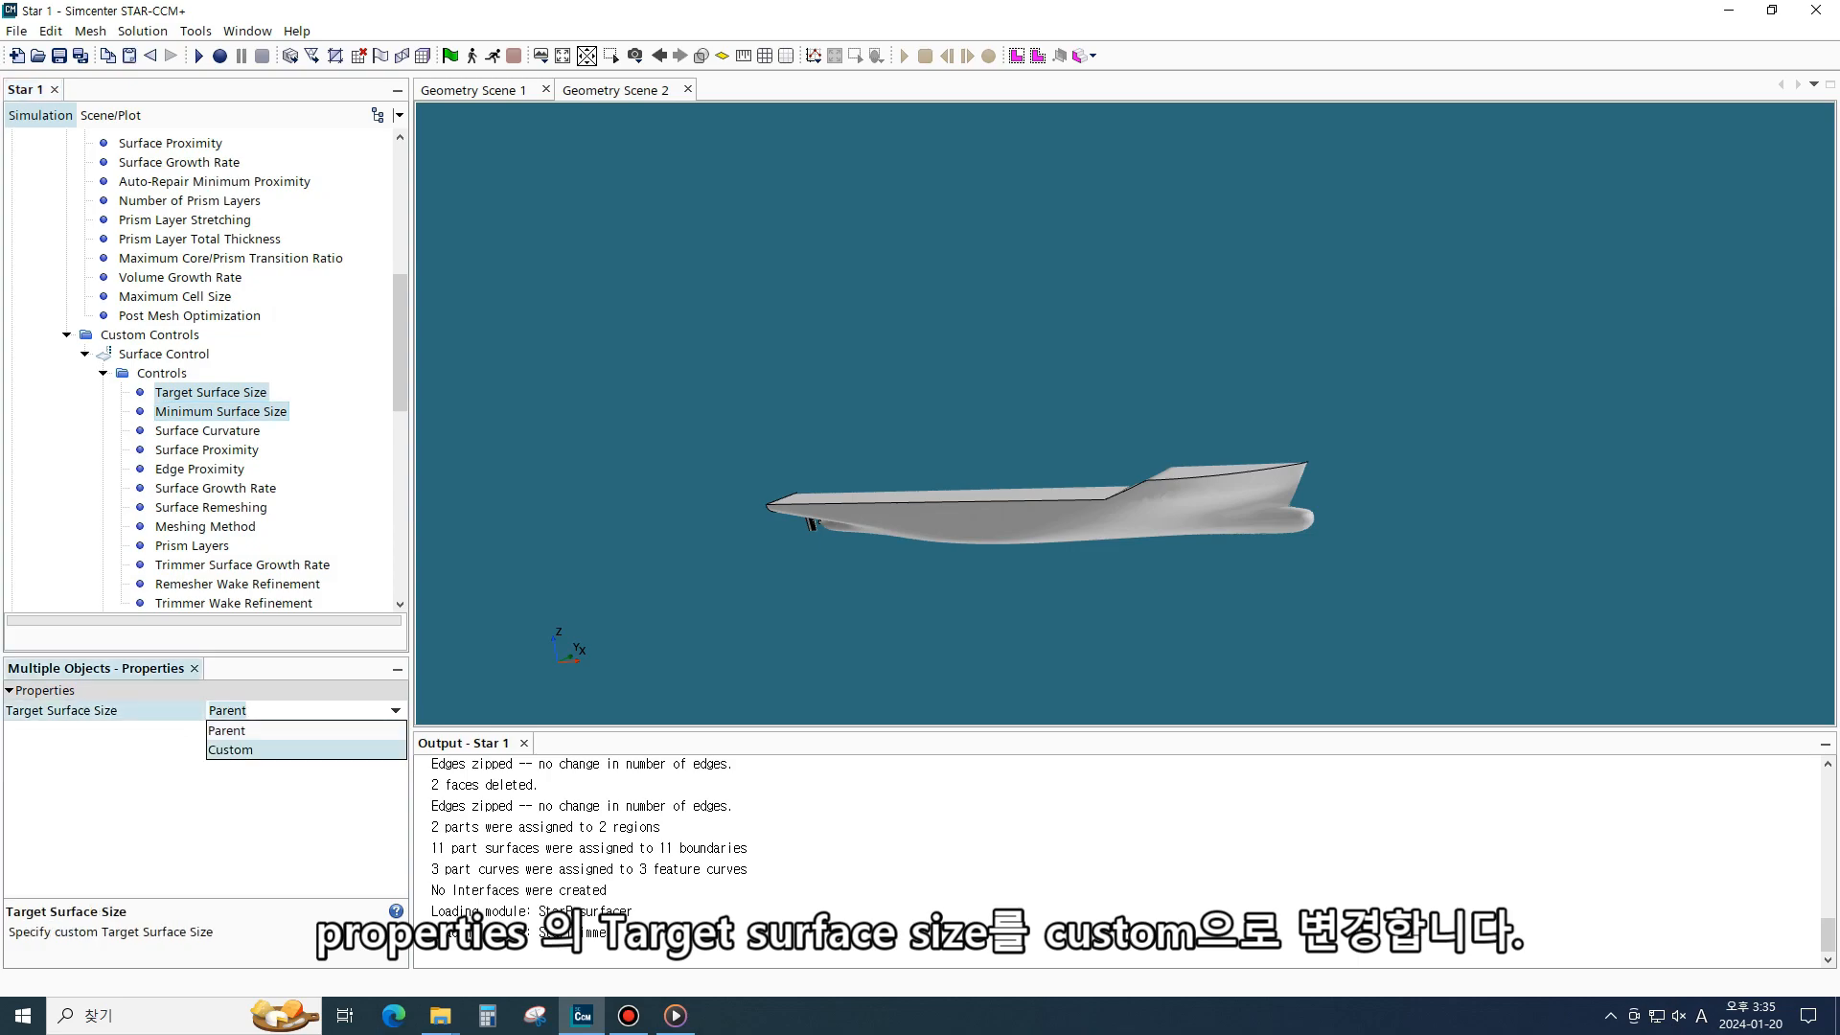
left_click(305, 750)
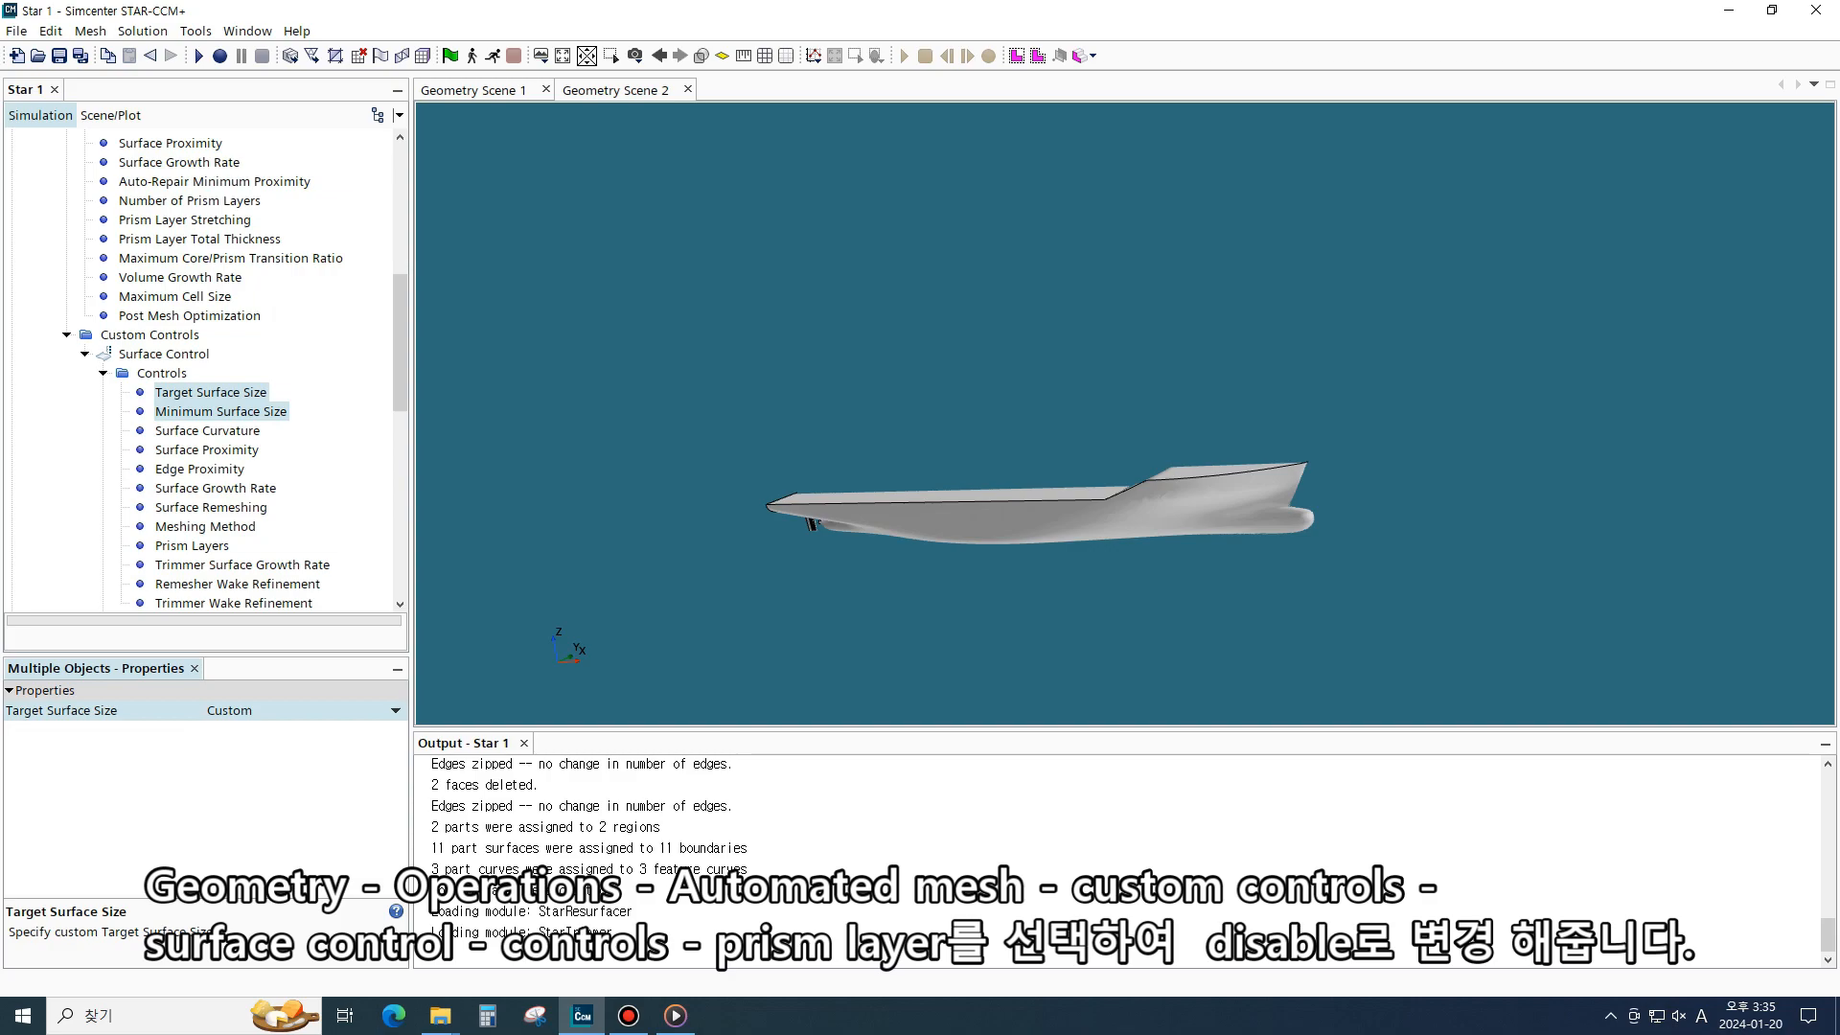
- Disable prism layers in the surface control's controls
scroll(206, 374, "down", 1)
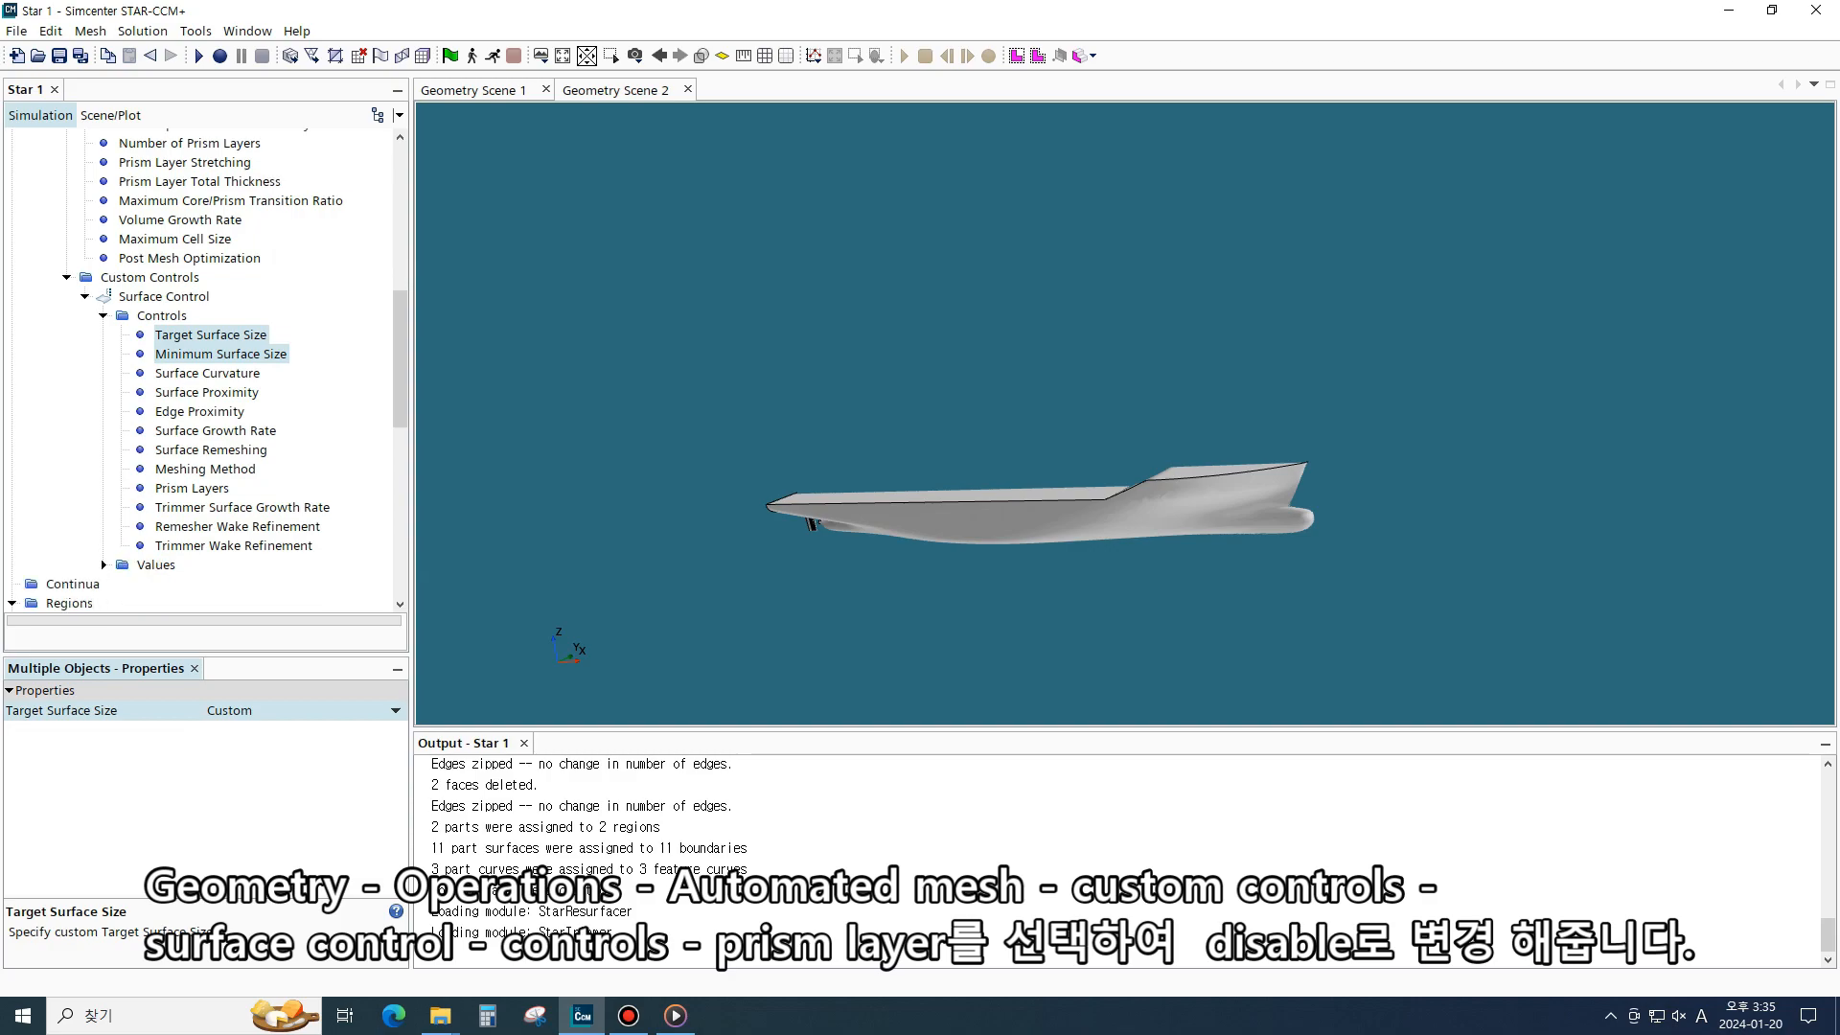
left_click(193, 488)
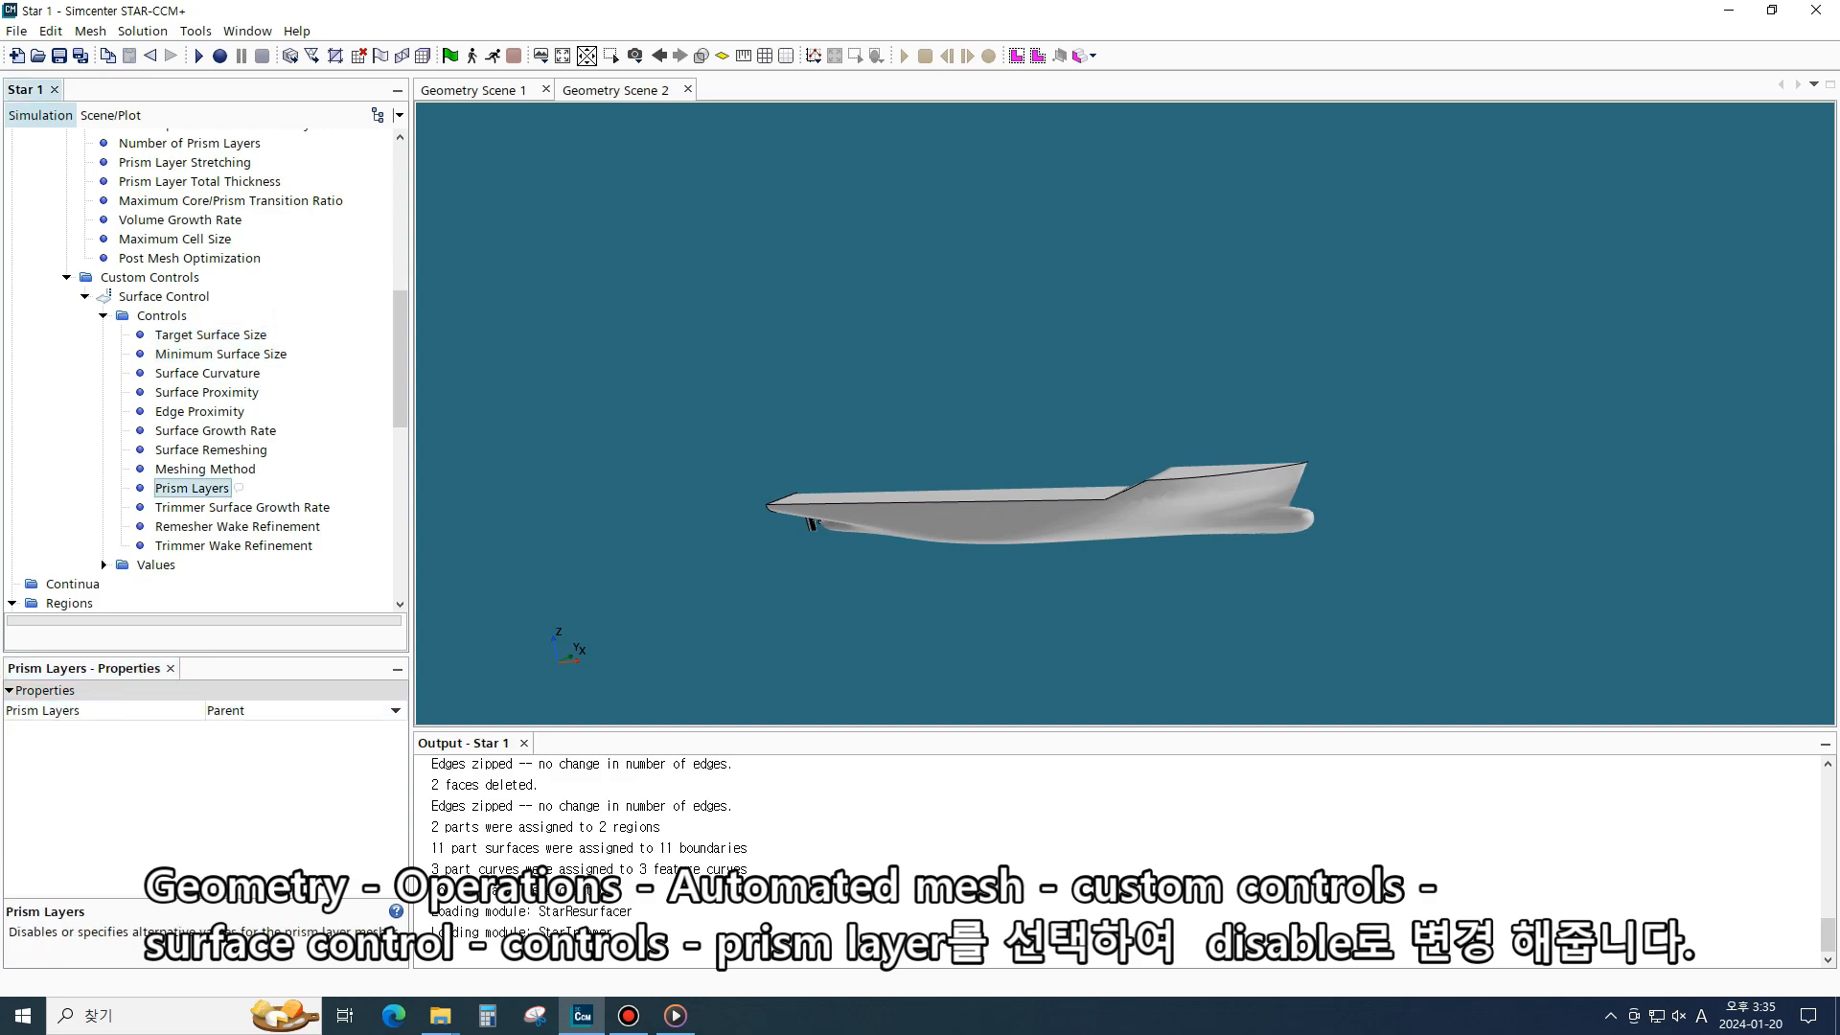
left_click(394, 710)
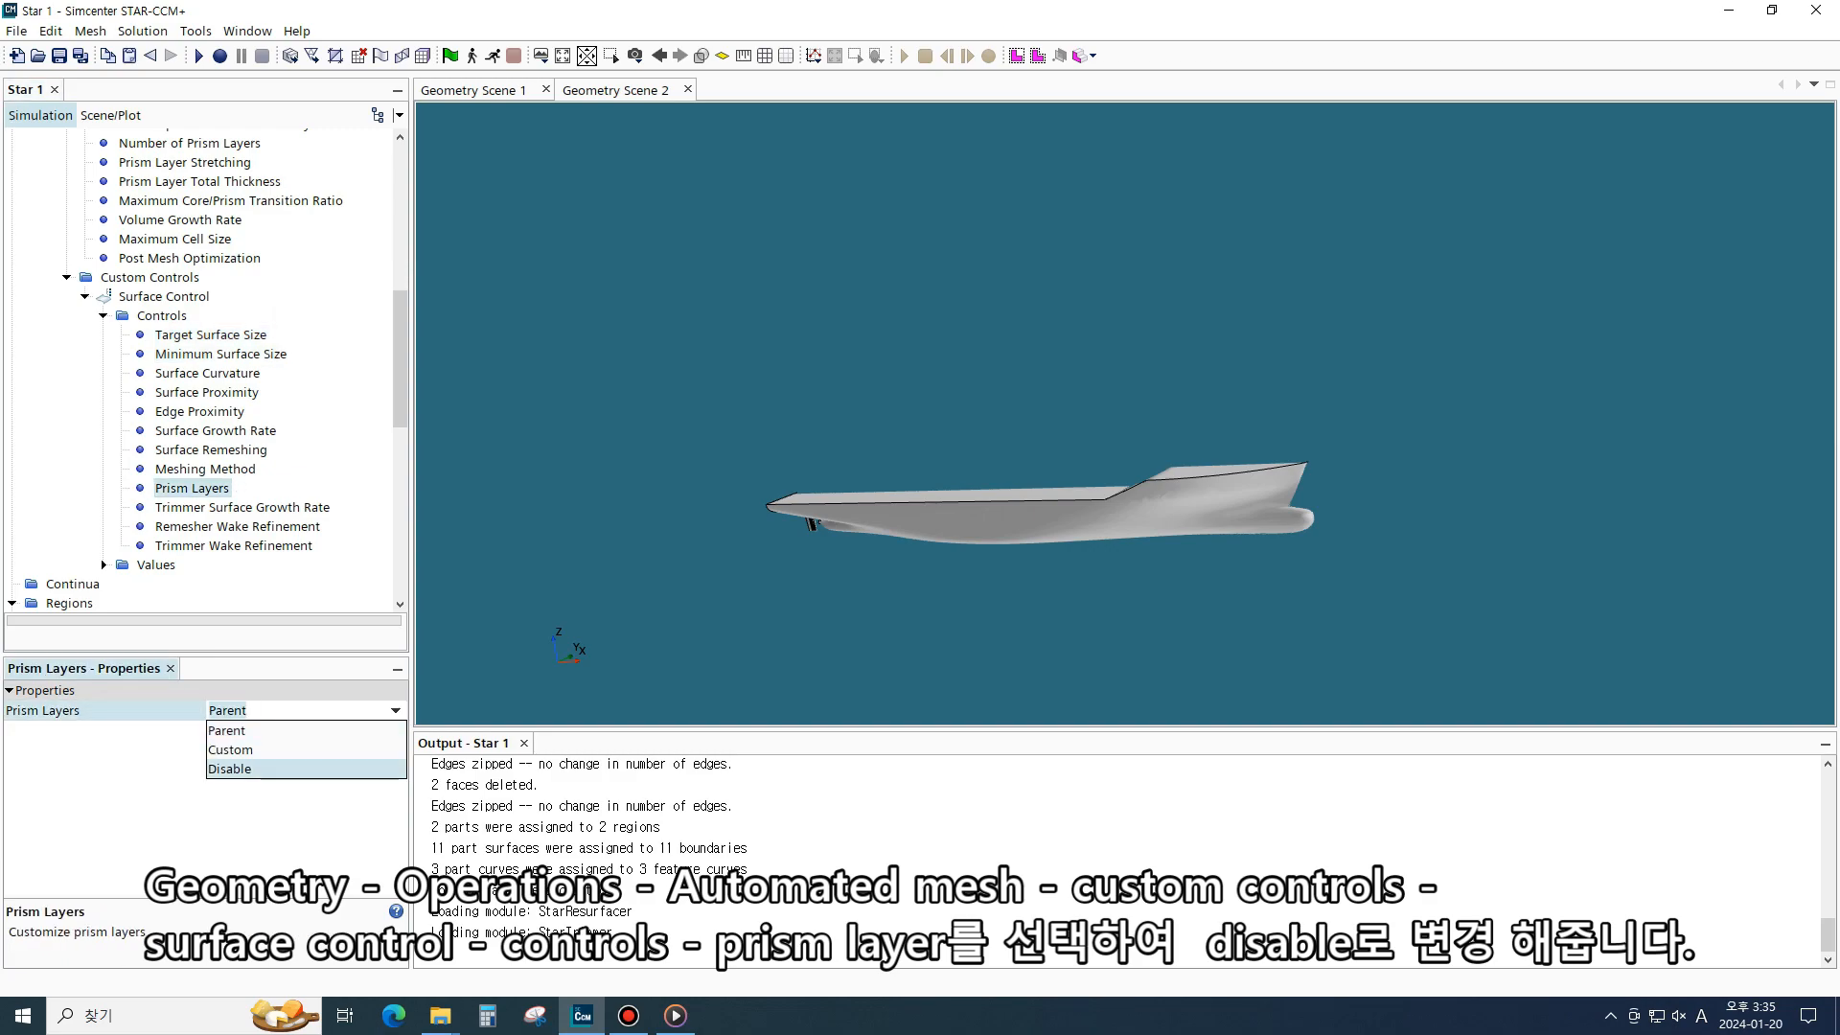
left_click(230, 769)
- Assign the overset KCS_Geometry Deck part surface to the surface control
left_click(163, 296)
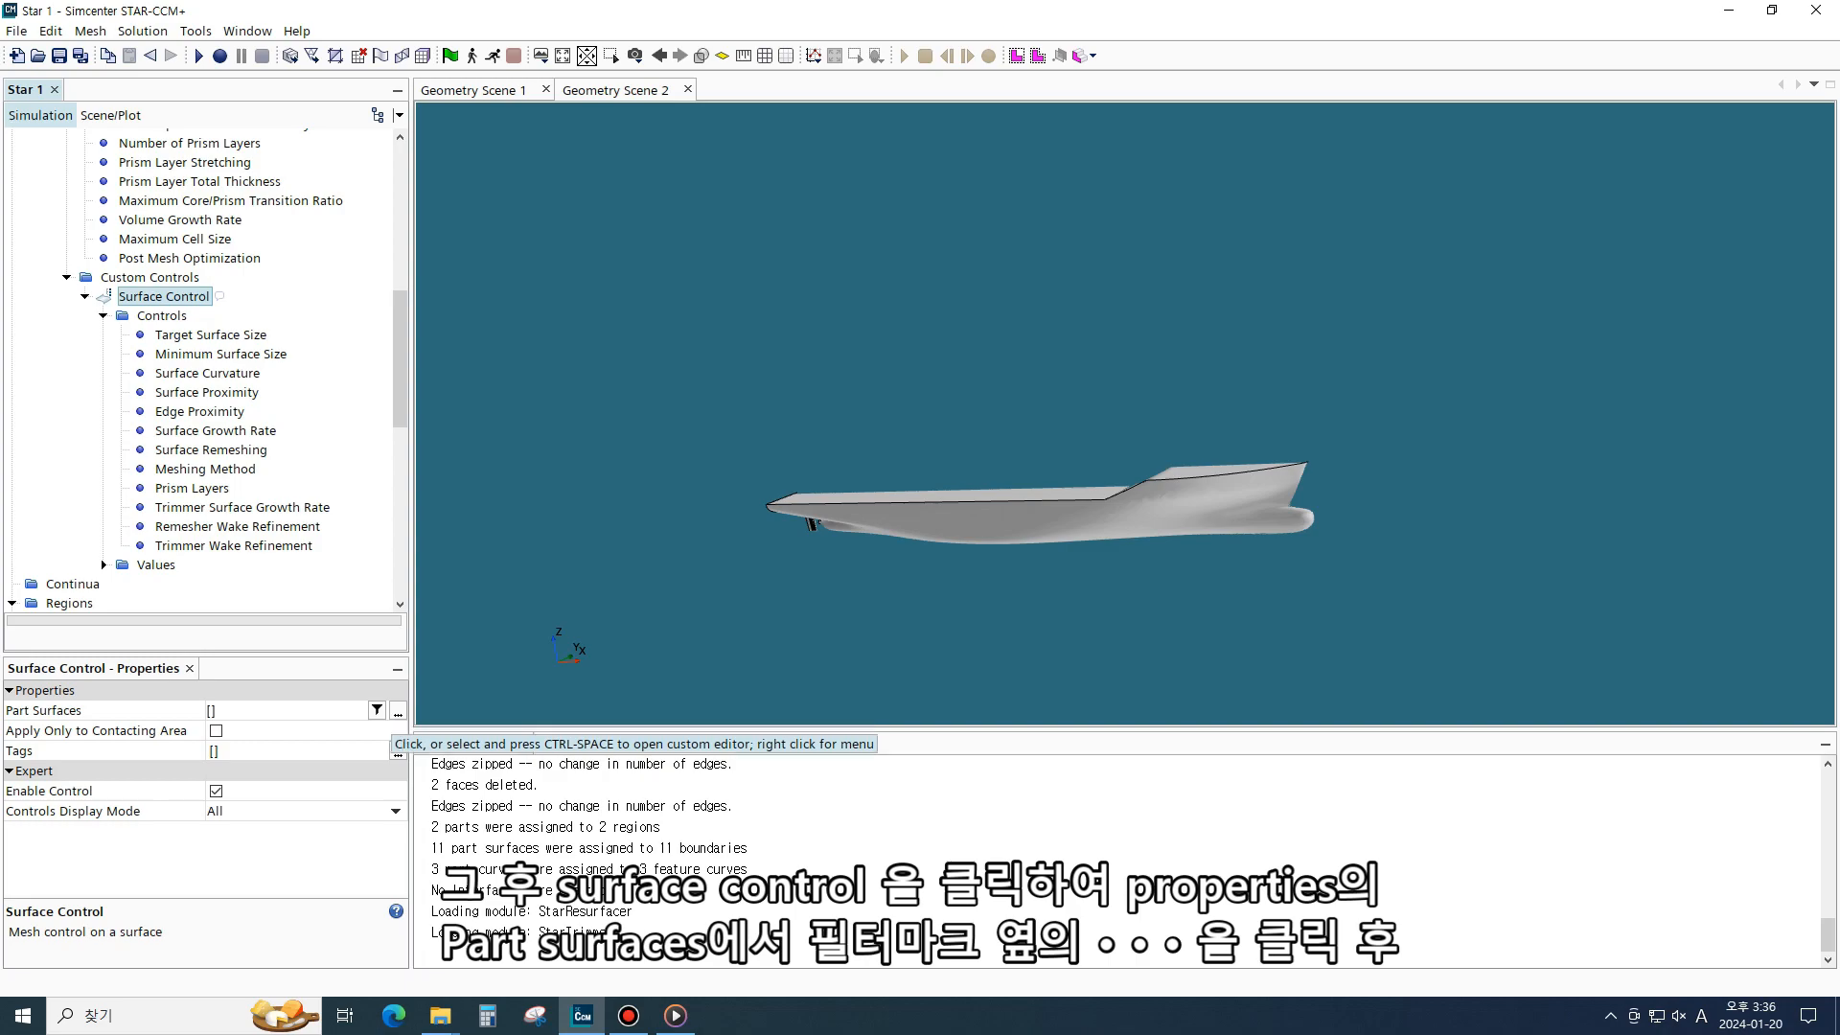
left_click(397, 711)
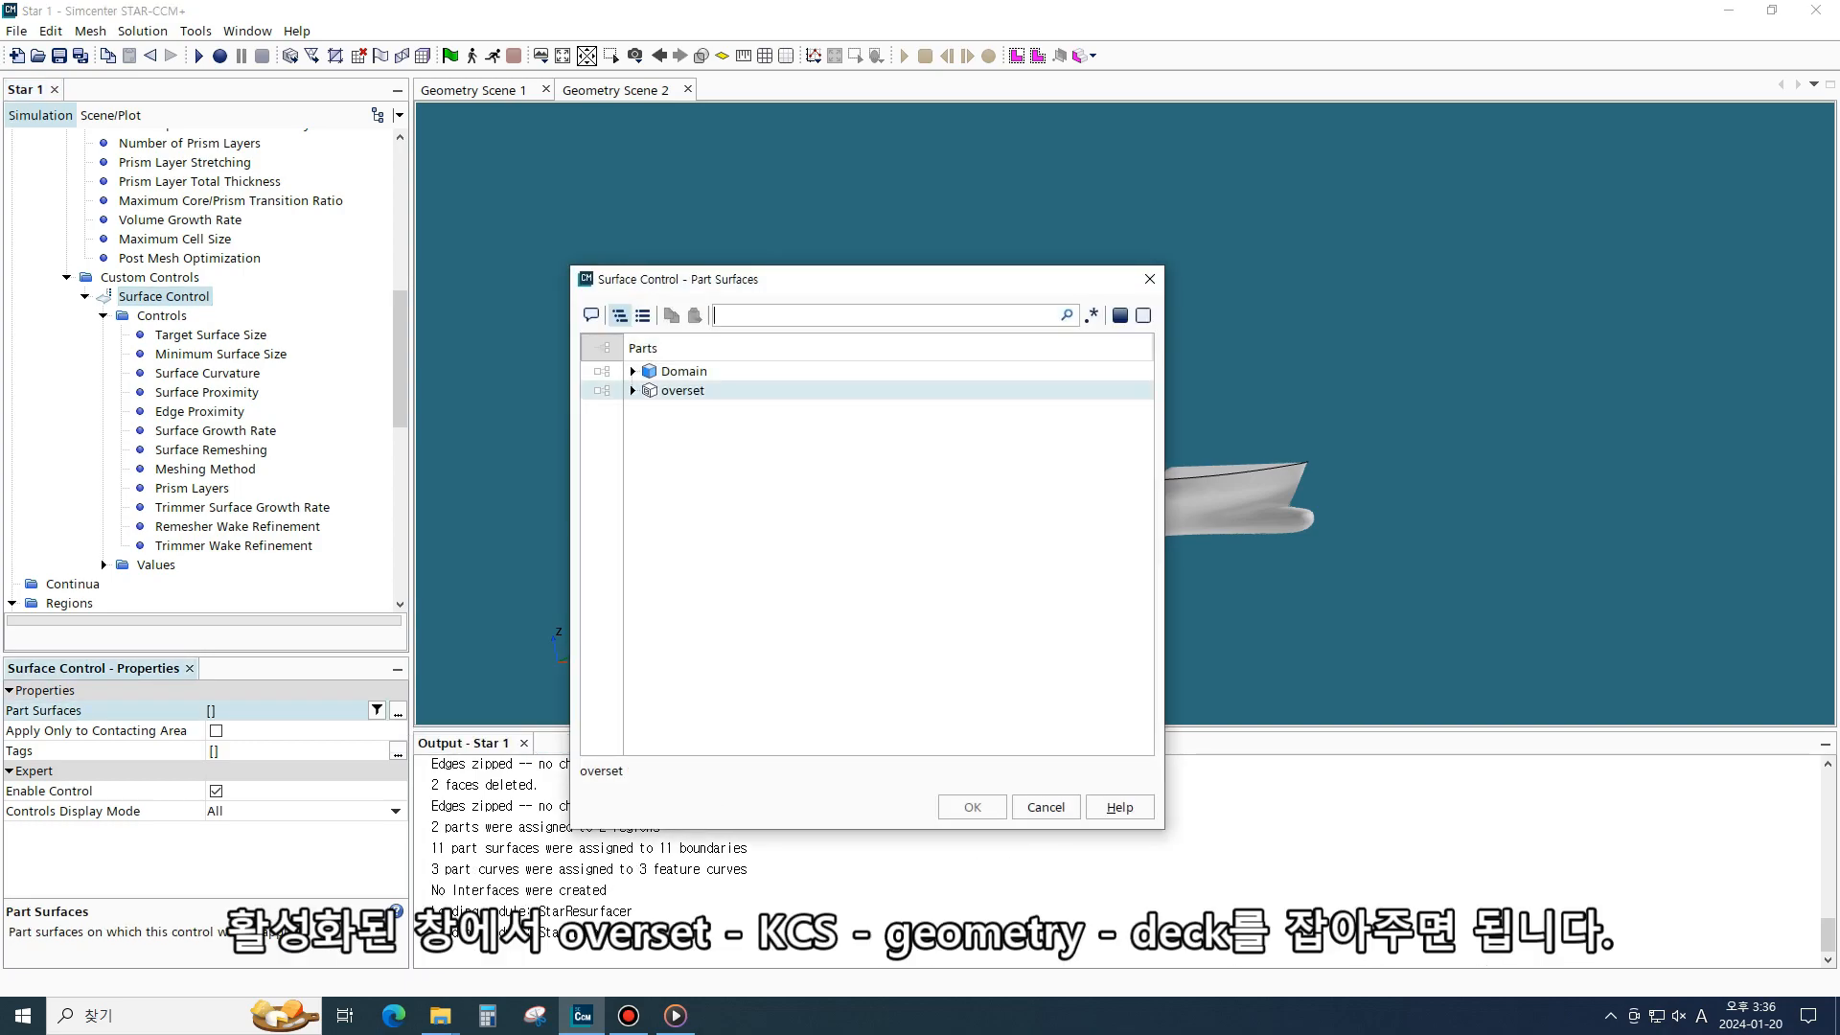
left_click(633, 390)
left_click(650, 410)
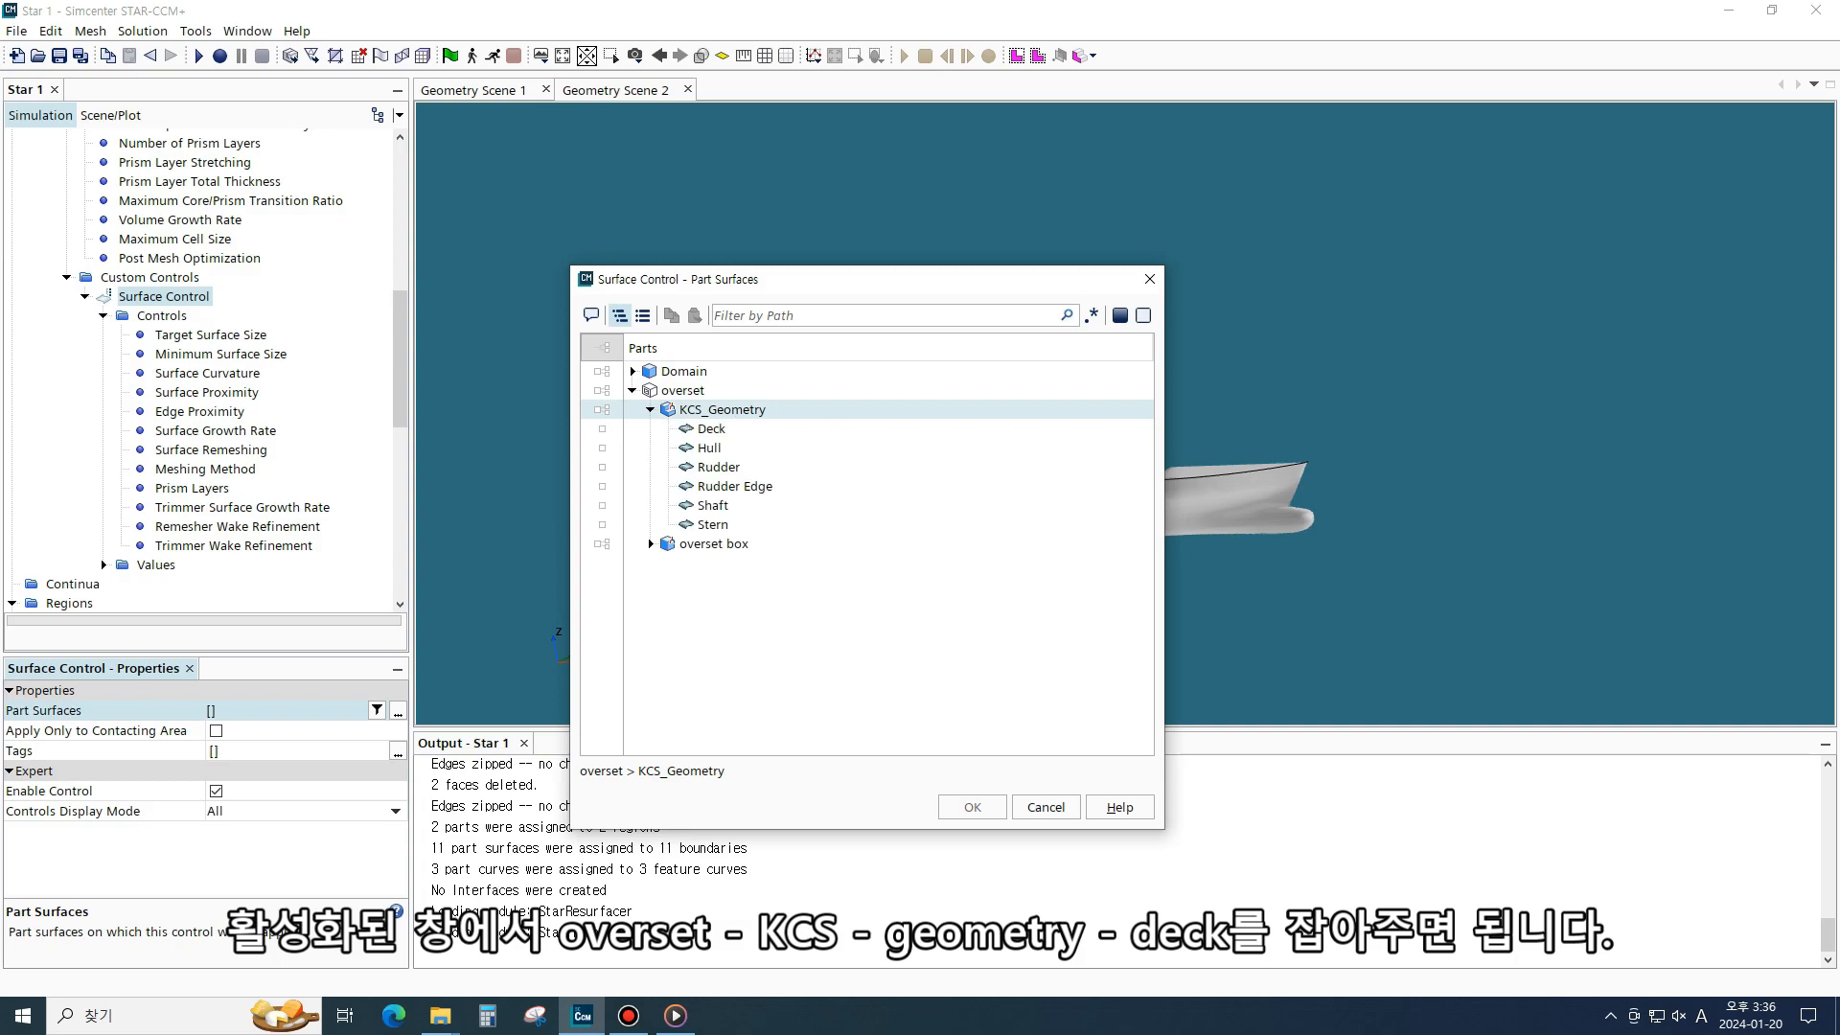
left_click(711, 429)
left_click(972, 807)
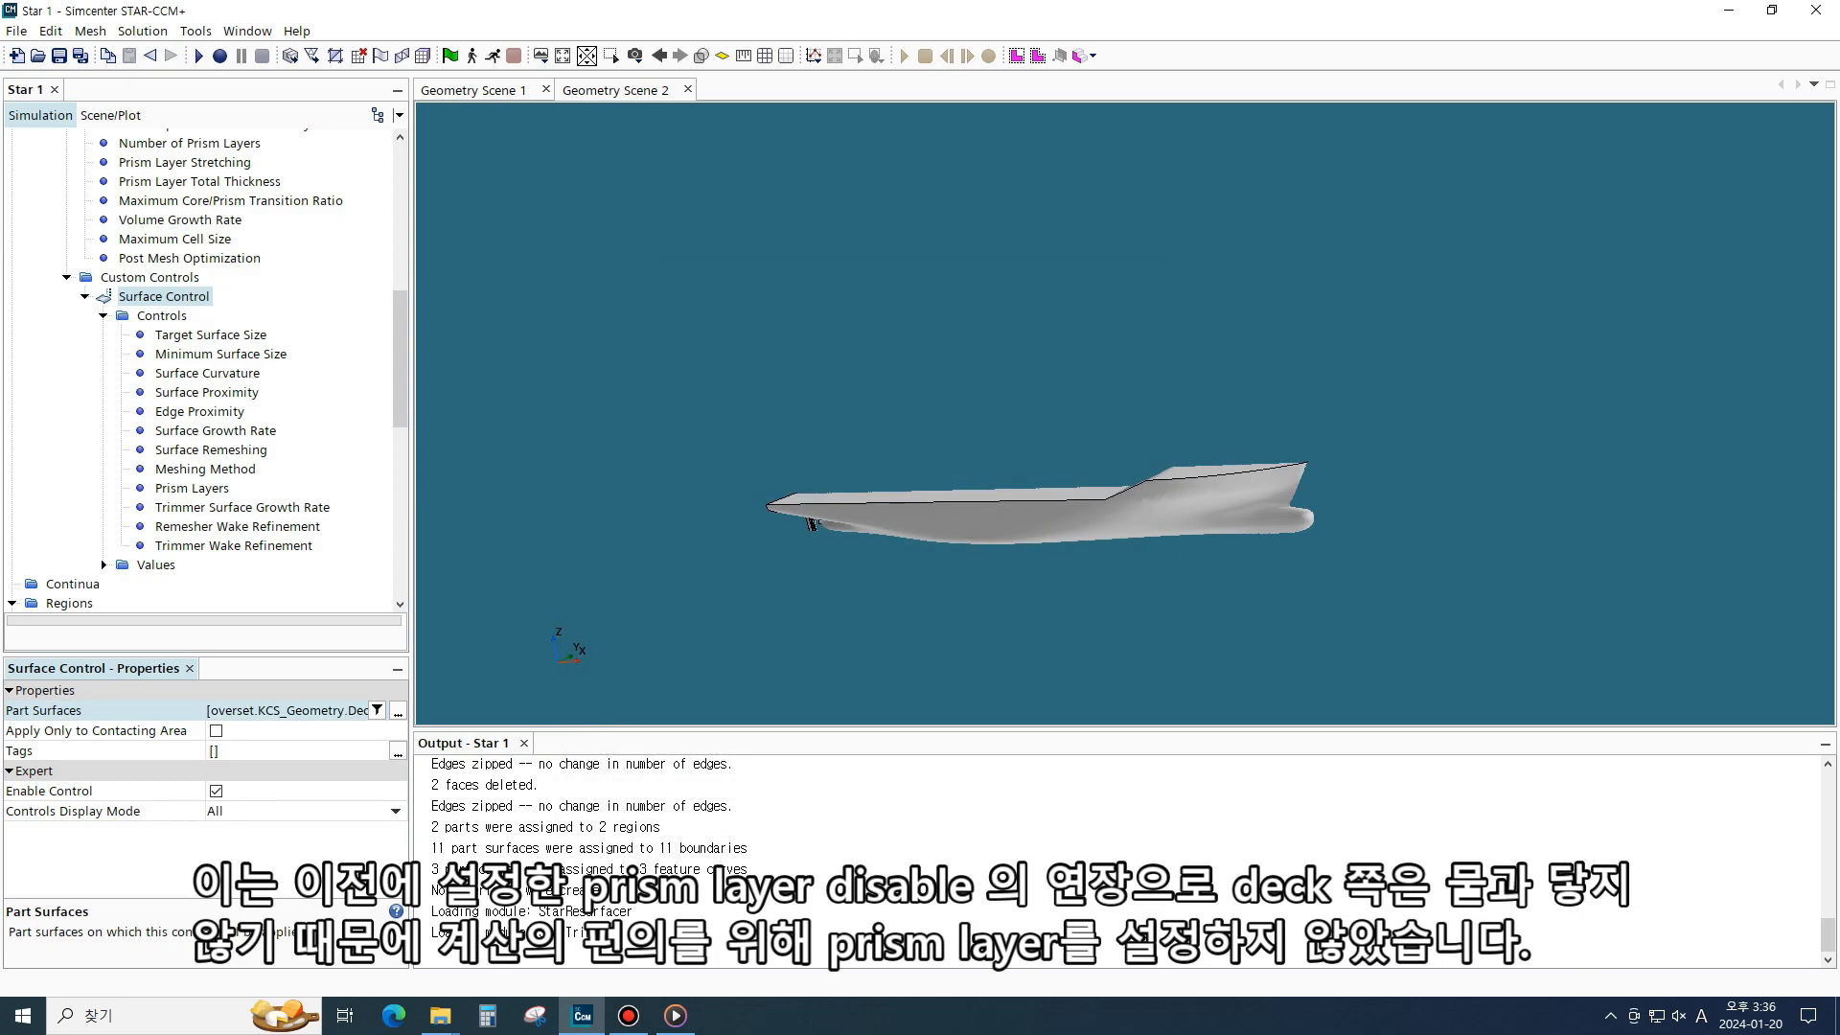
- Set the surface control's Target Surface Size value to 200 percentage of base
left_click(206, 488)
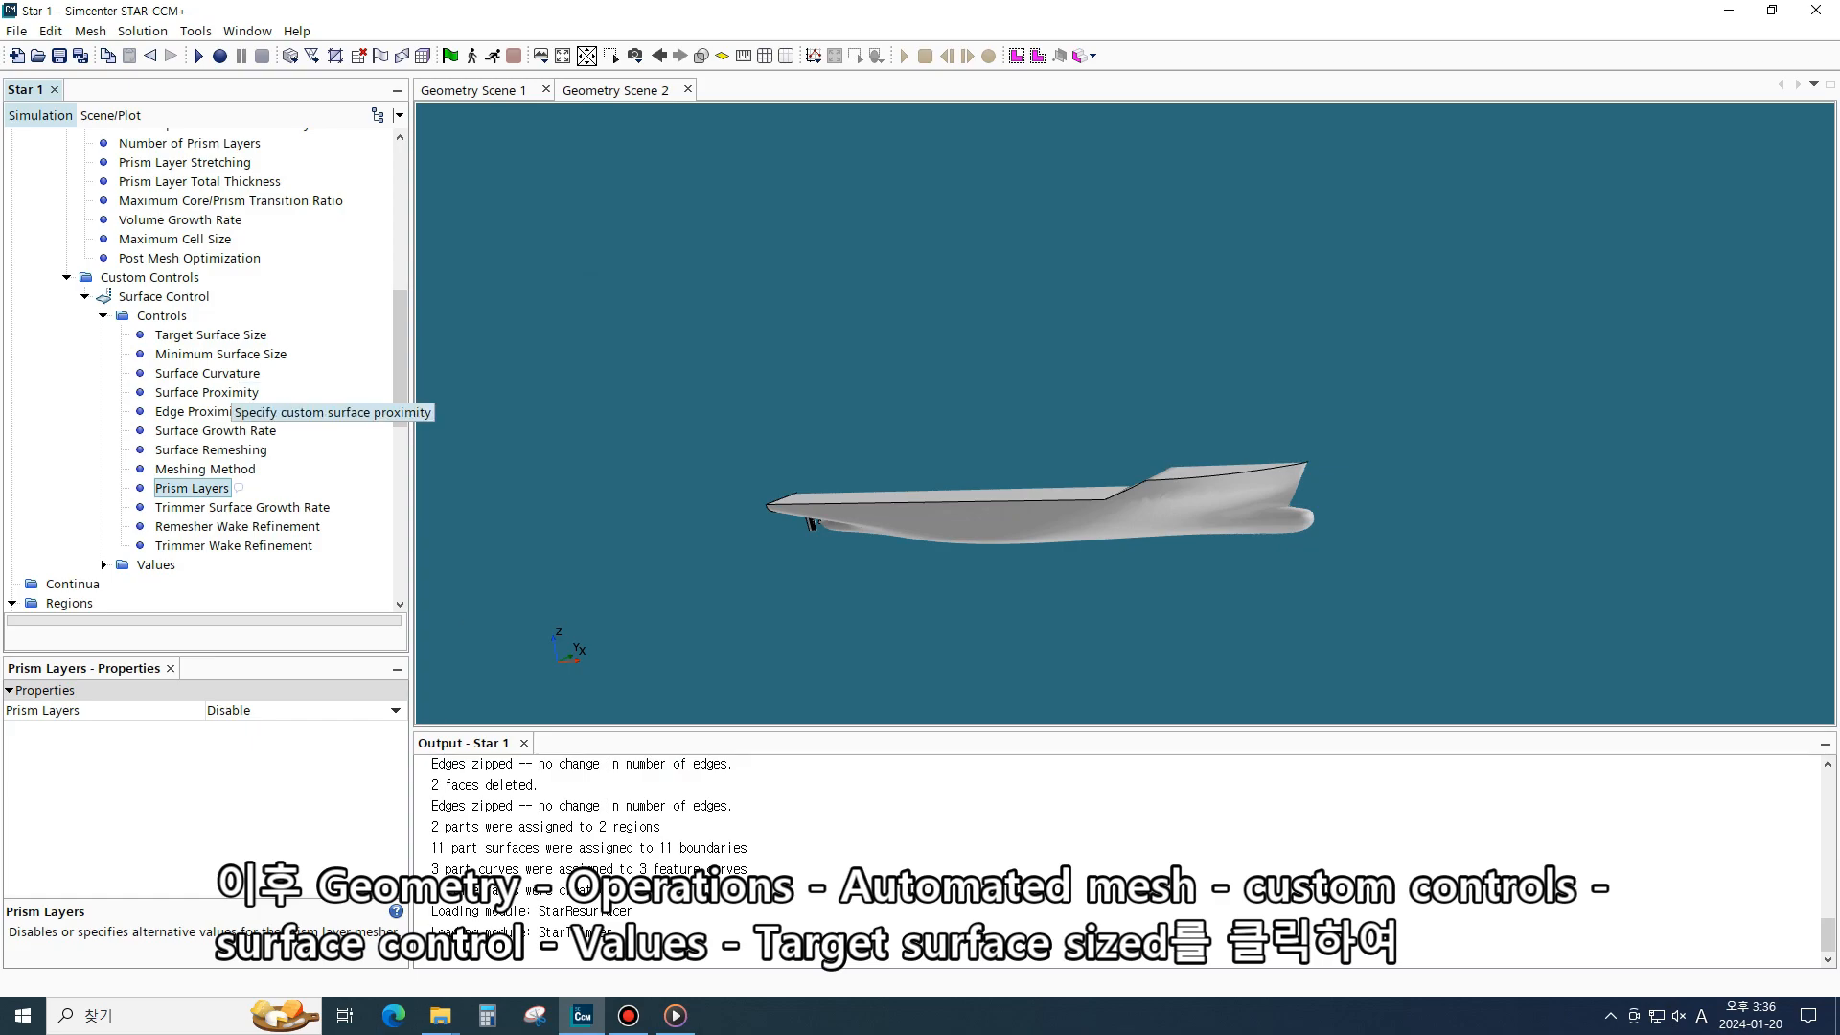
scroll(211, 430, "down", 2)
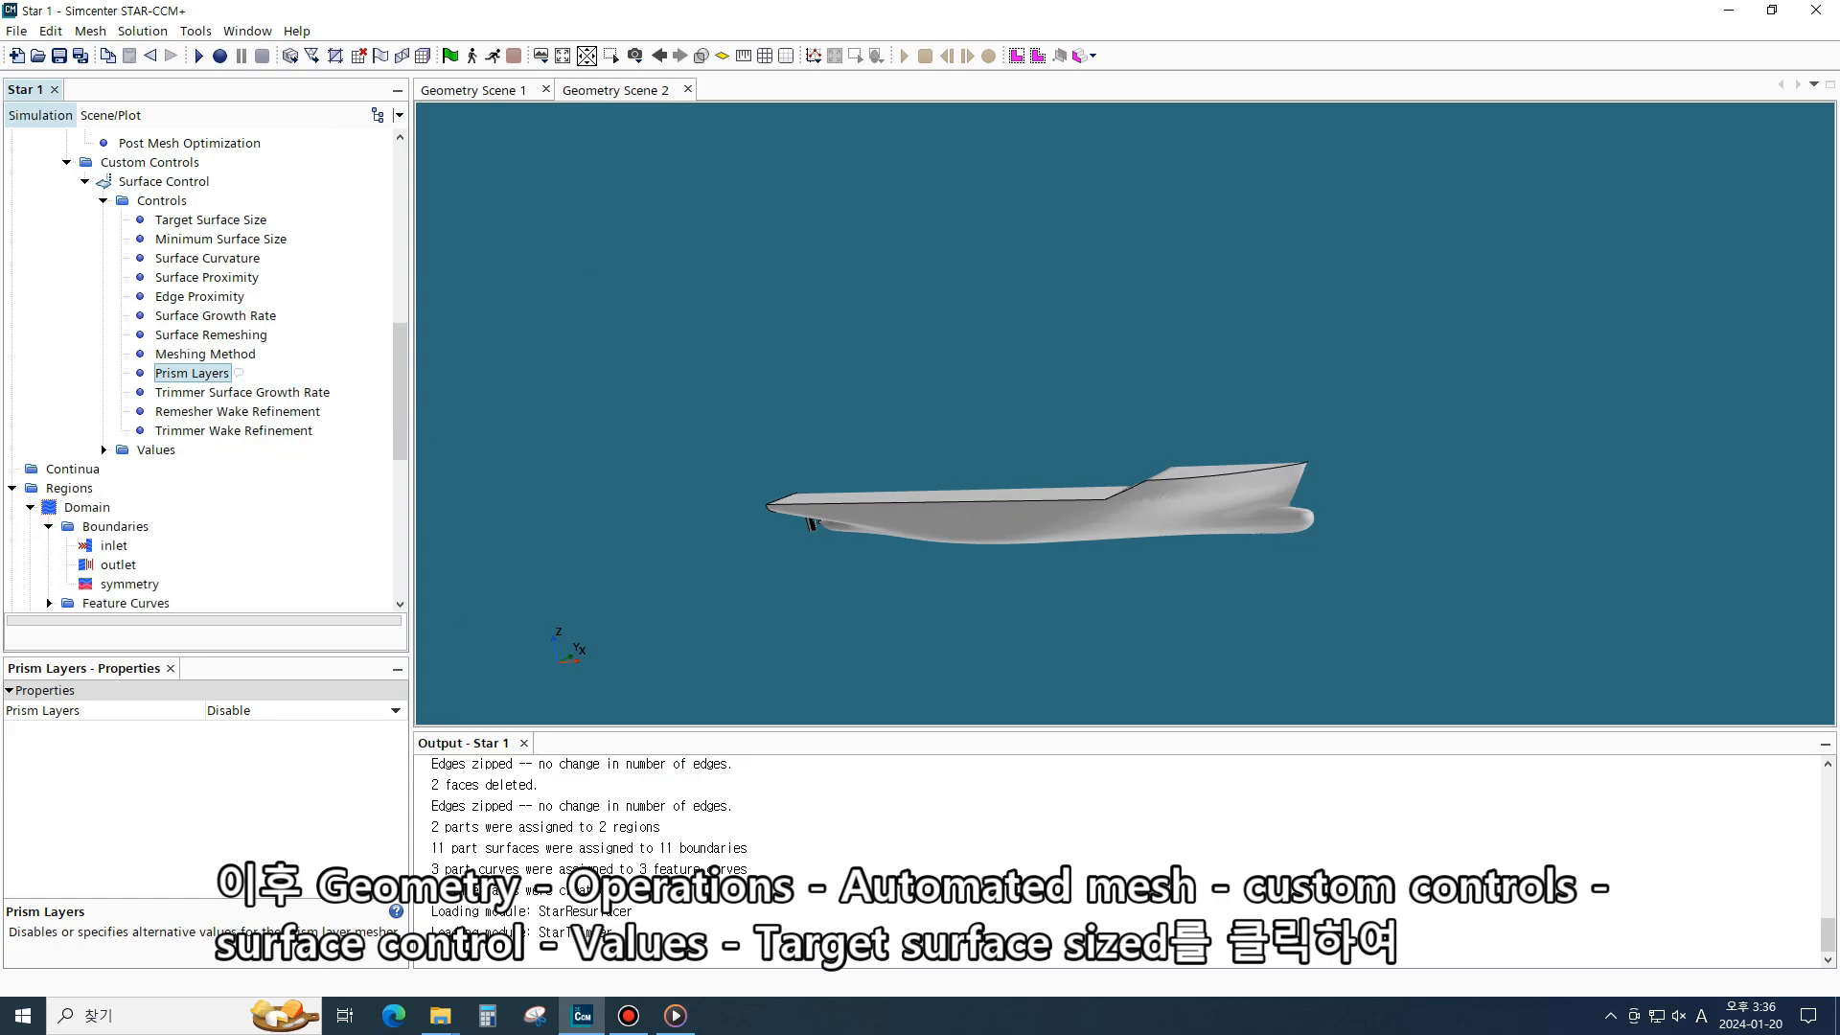
left_click(104, 450)
left_click(211, 469)
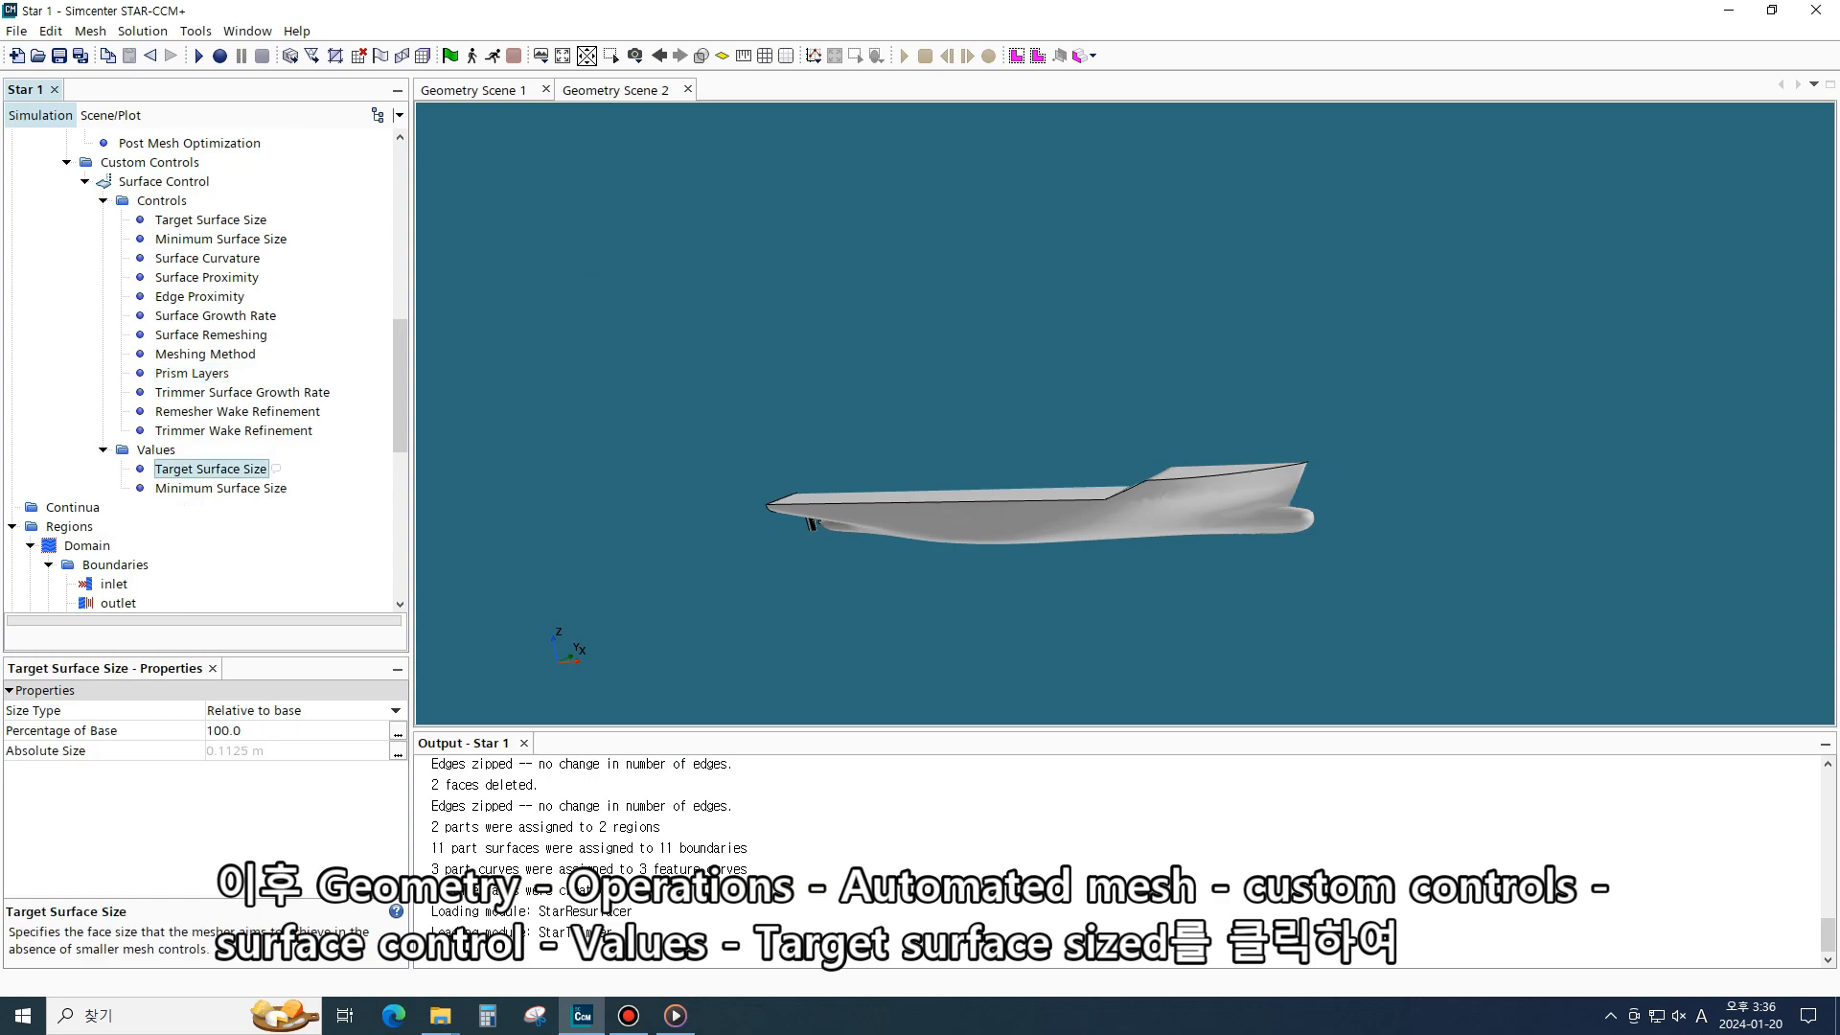
left_click(287, 731)
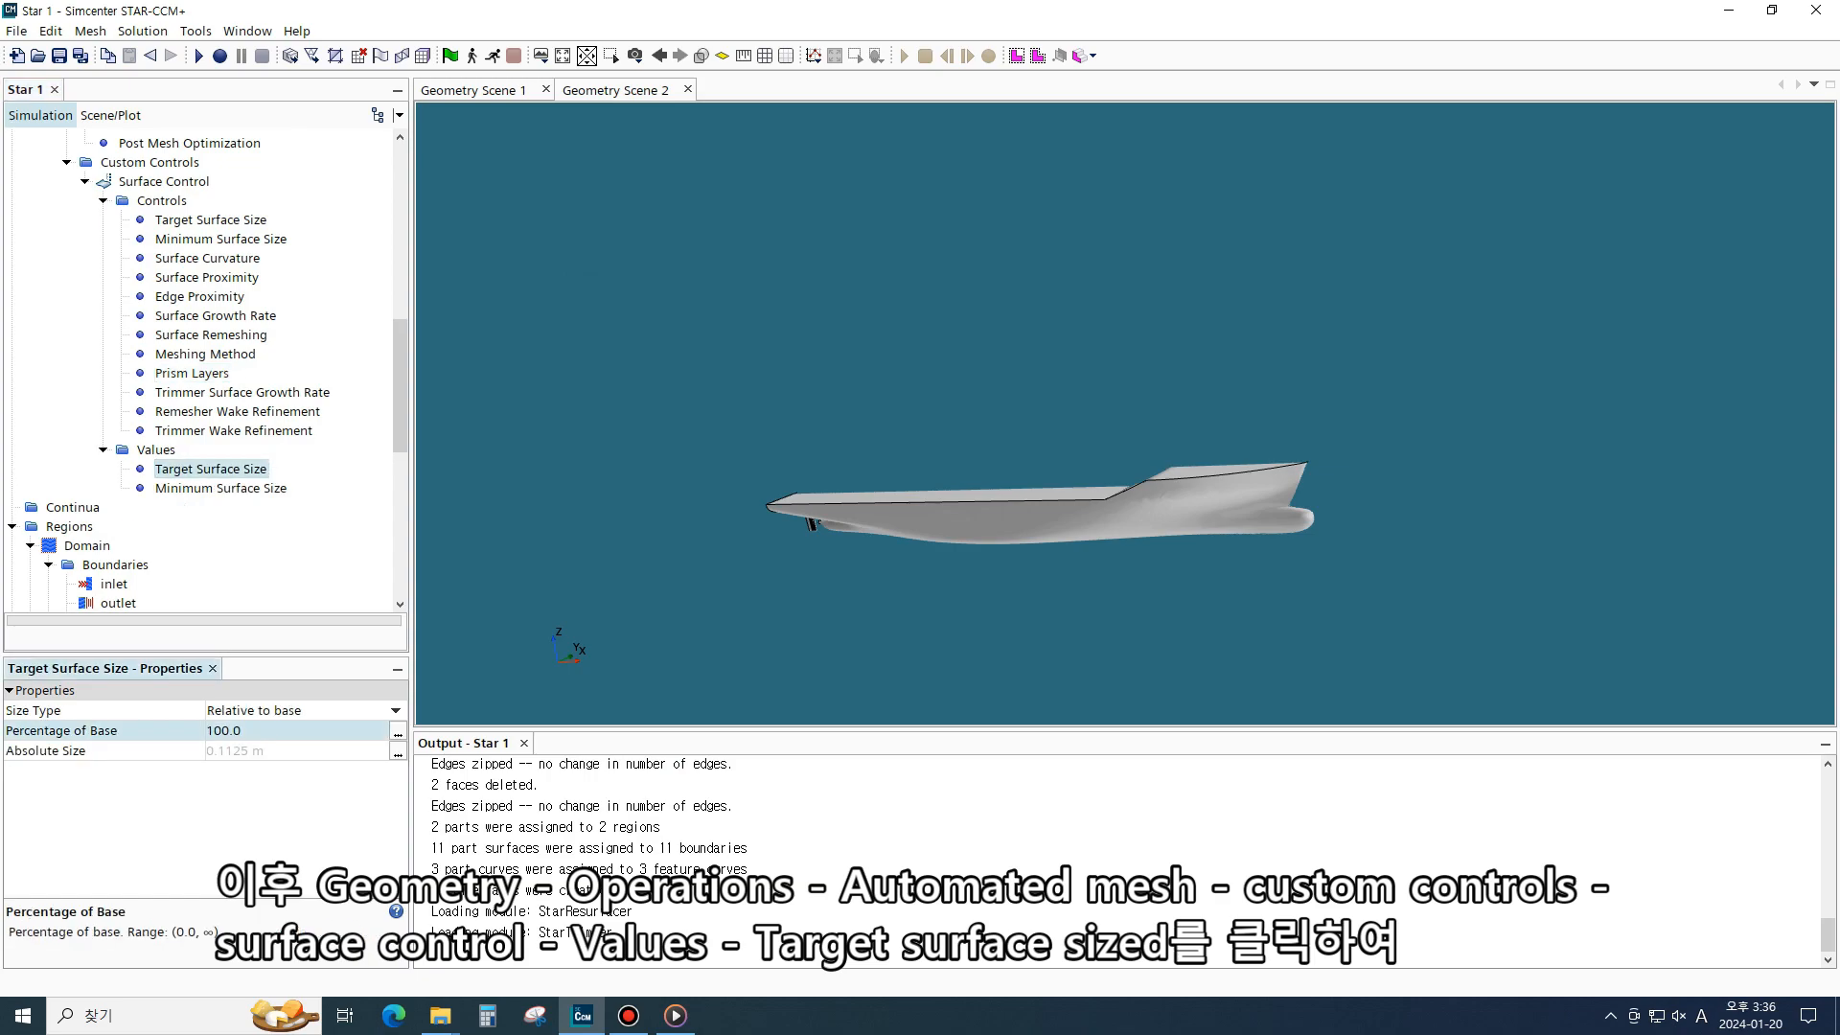
type("200")
key("Return")
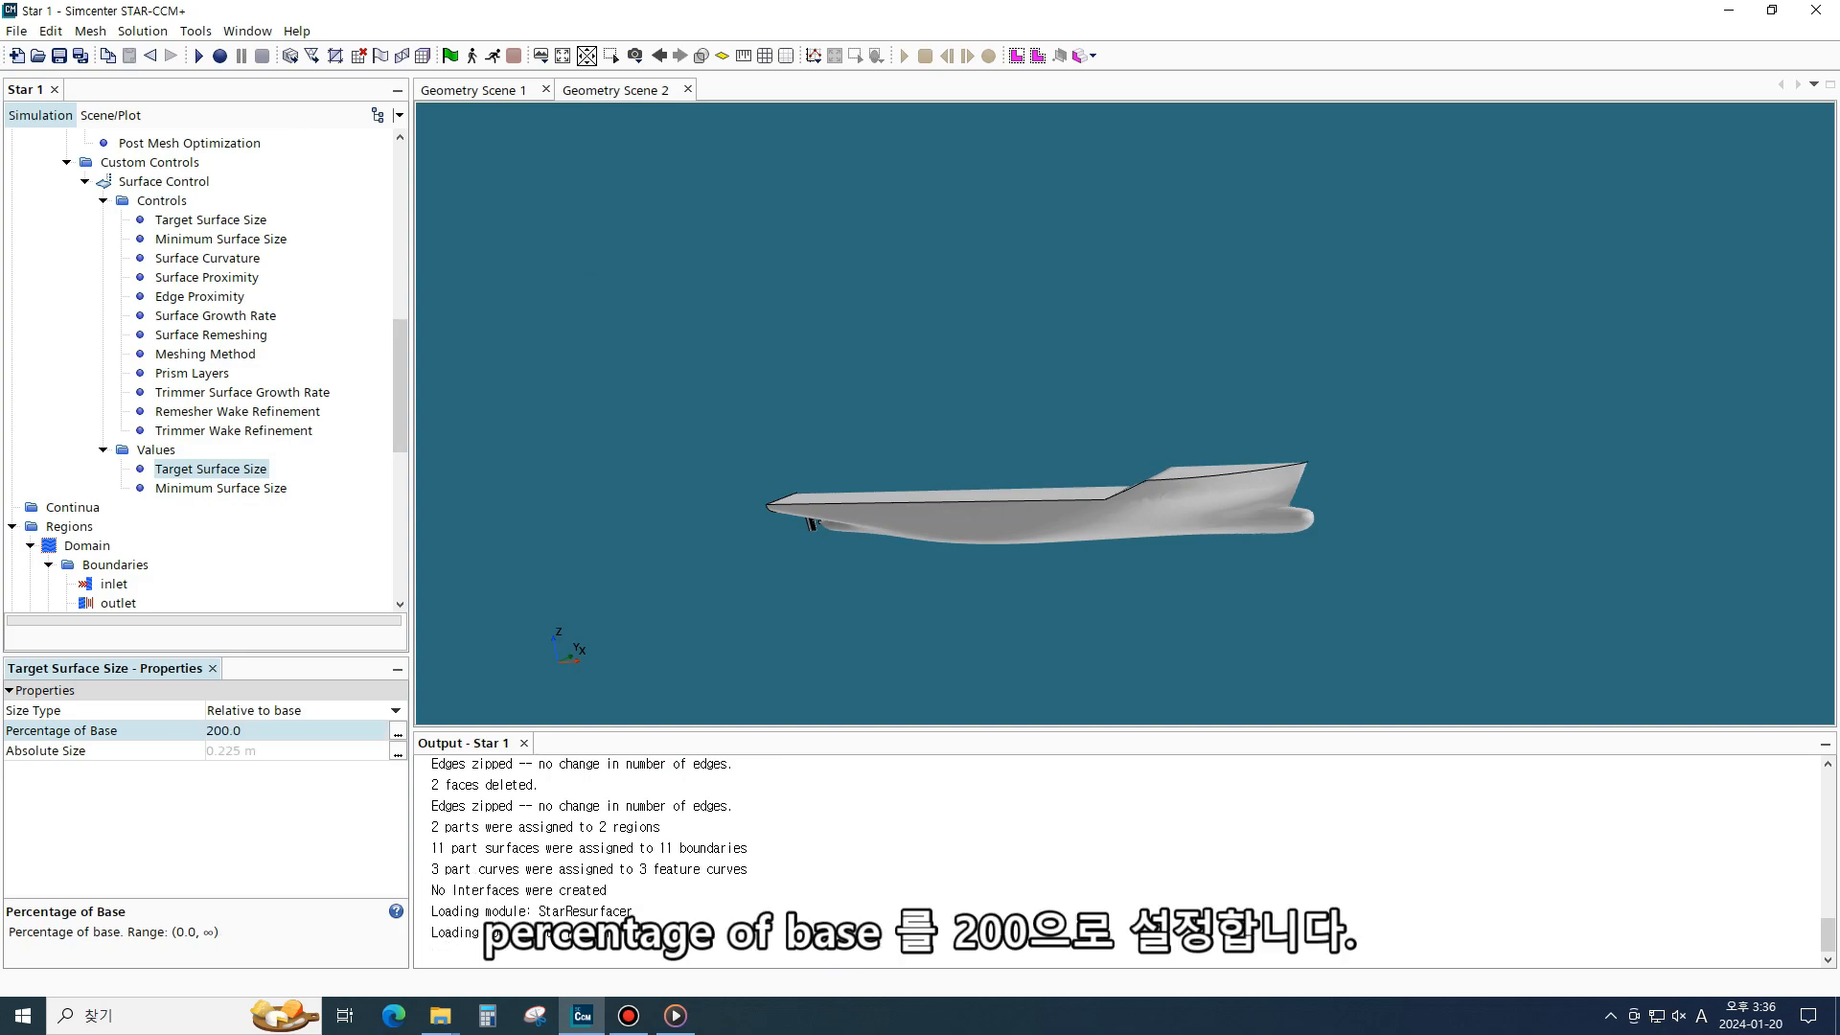
- Set the surface control's Minimum Surface Size value to 100 percentage of base
left_click(221, 488)
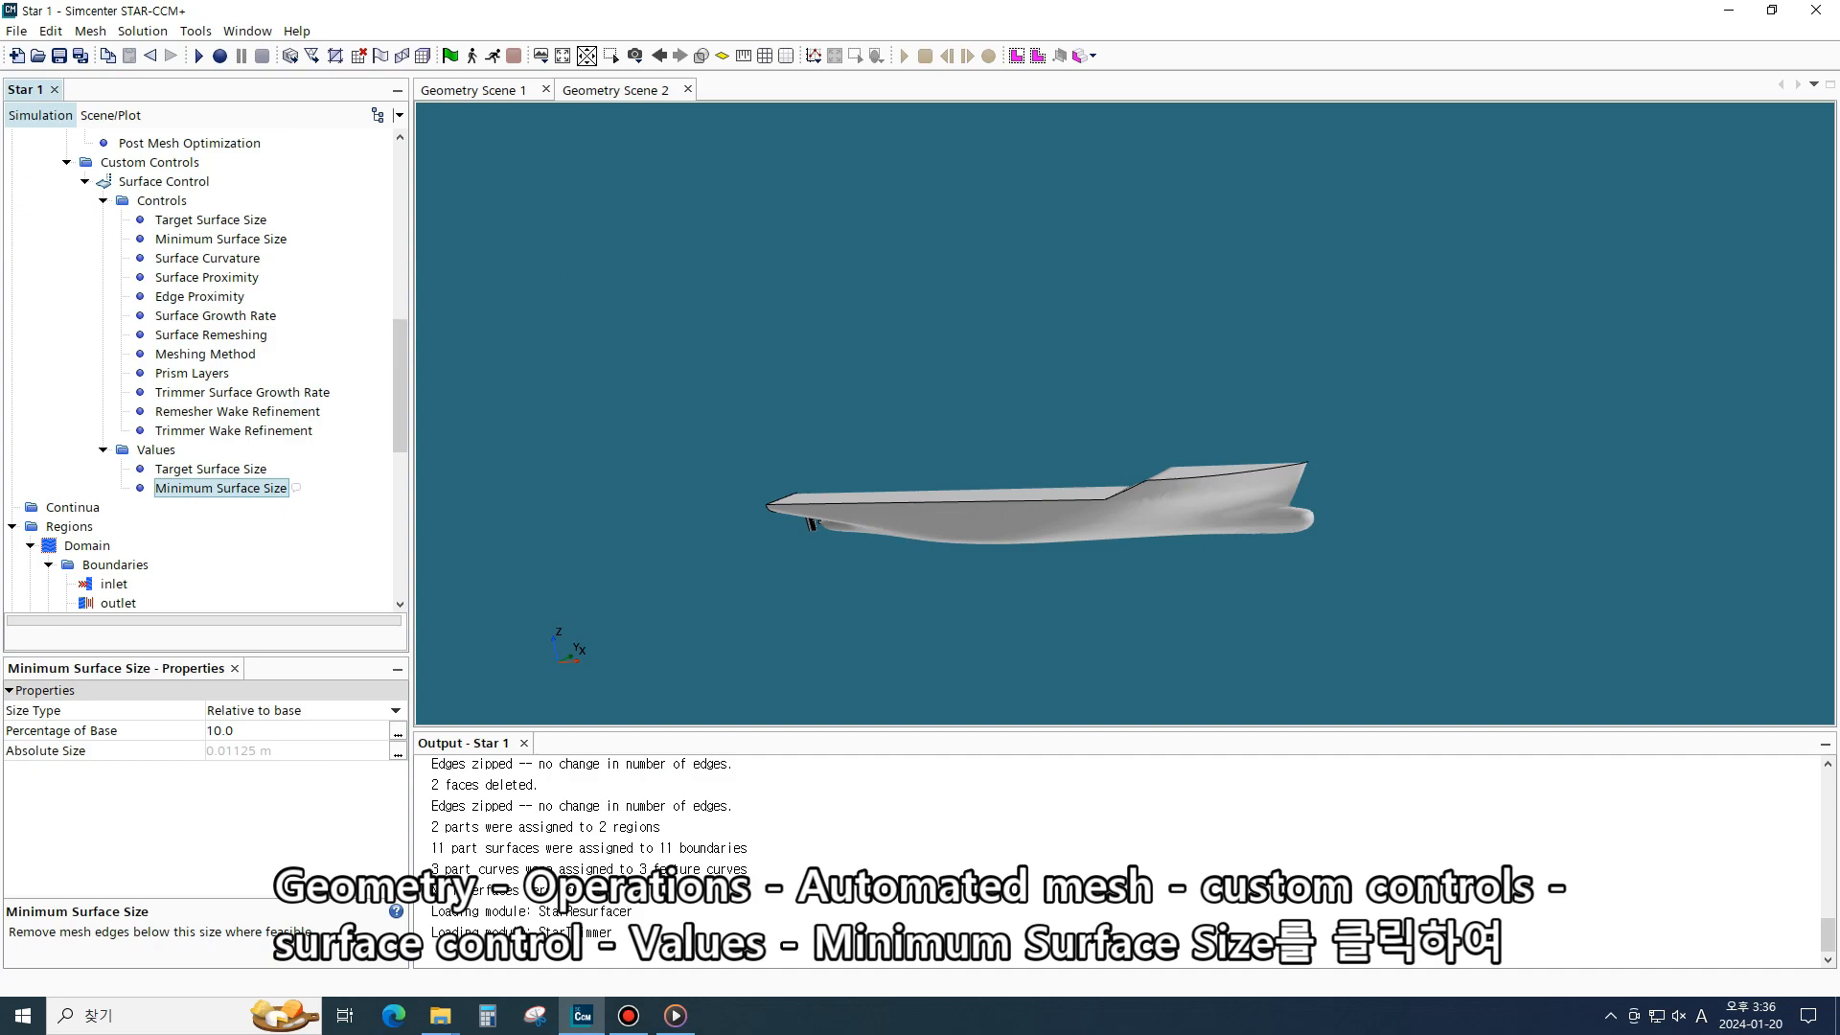
left_click(237, 730)
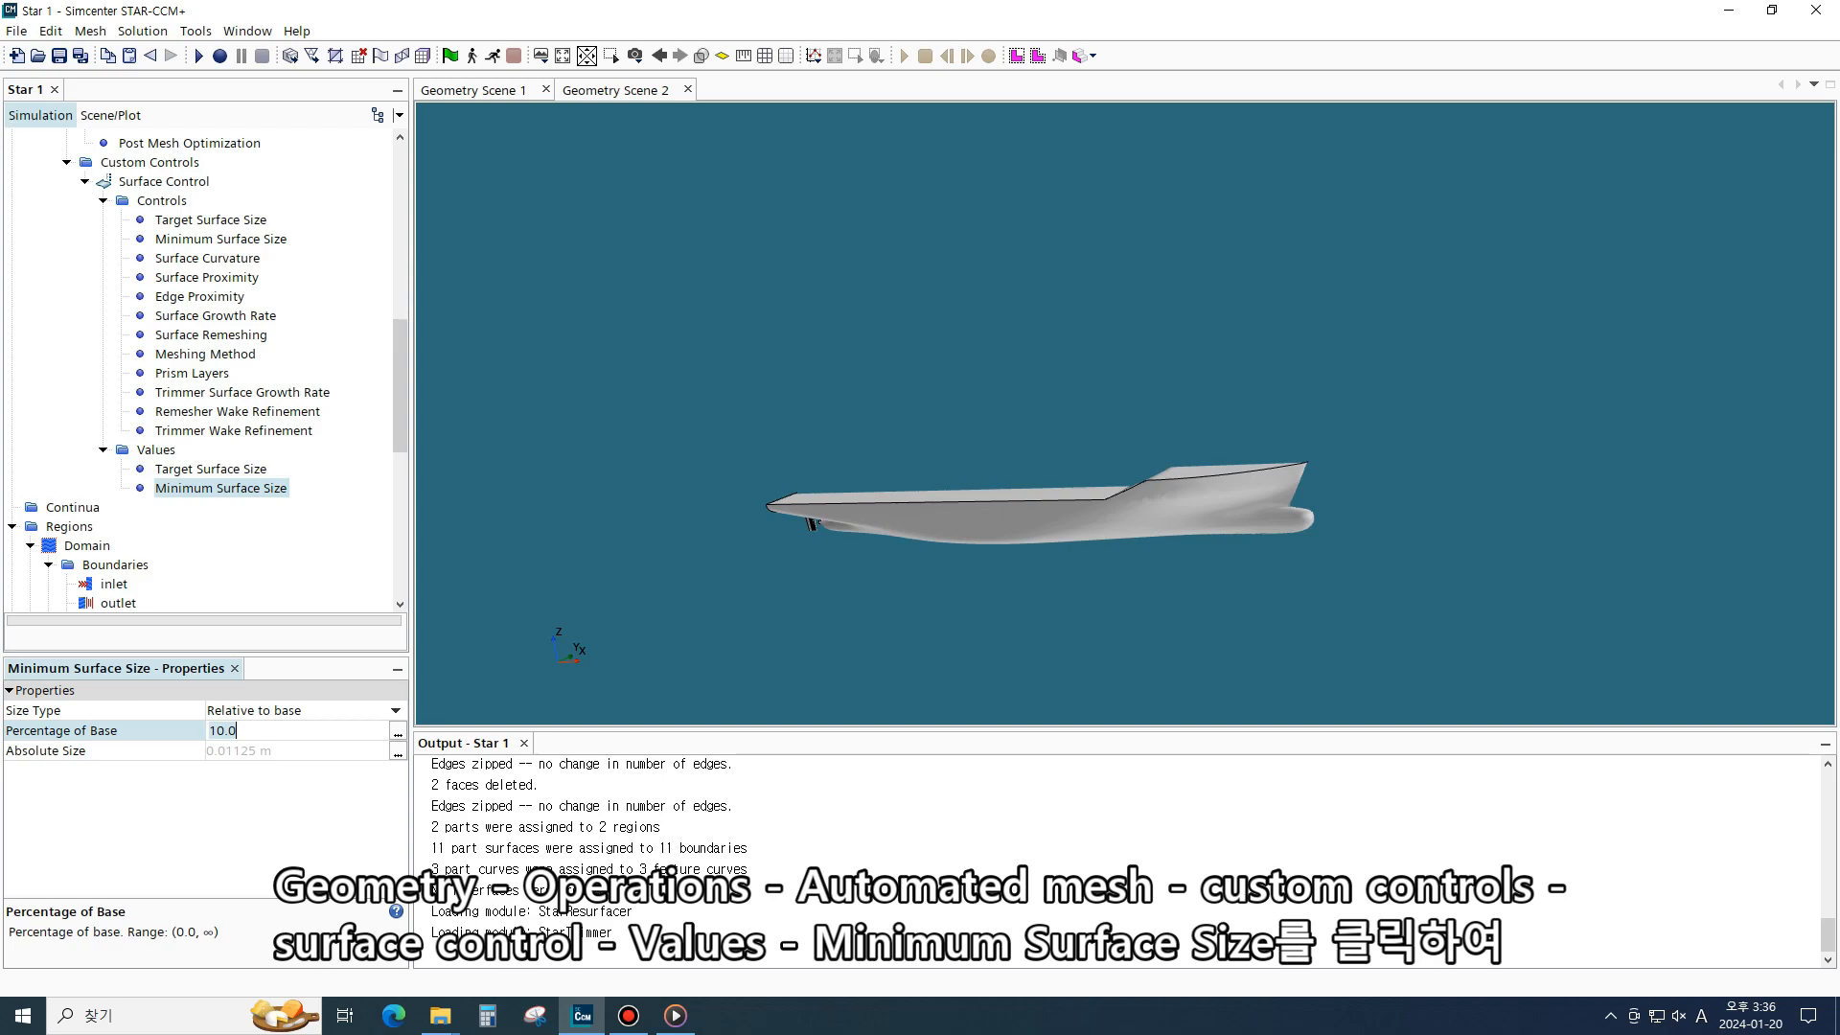
key("BackSpace")
key("BackSpace")
key("BackSpace")
type("00")
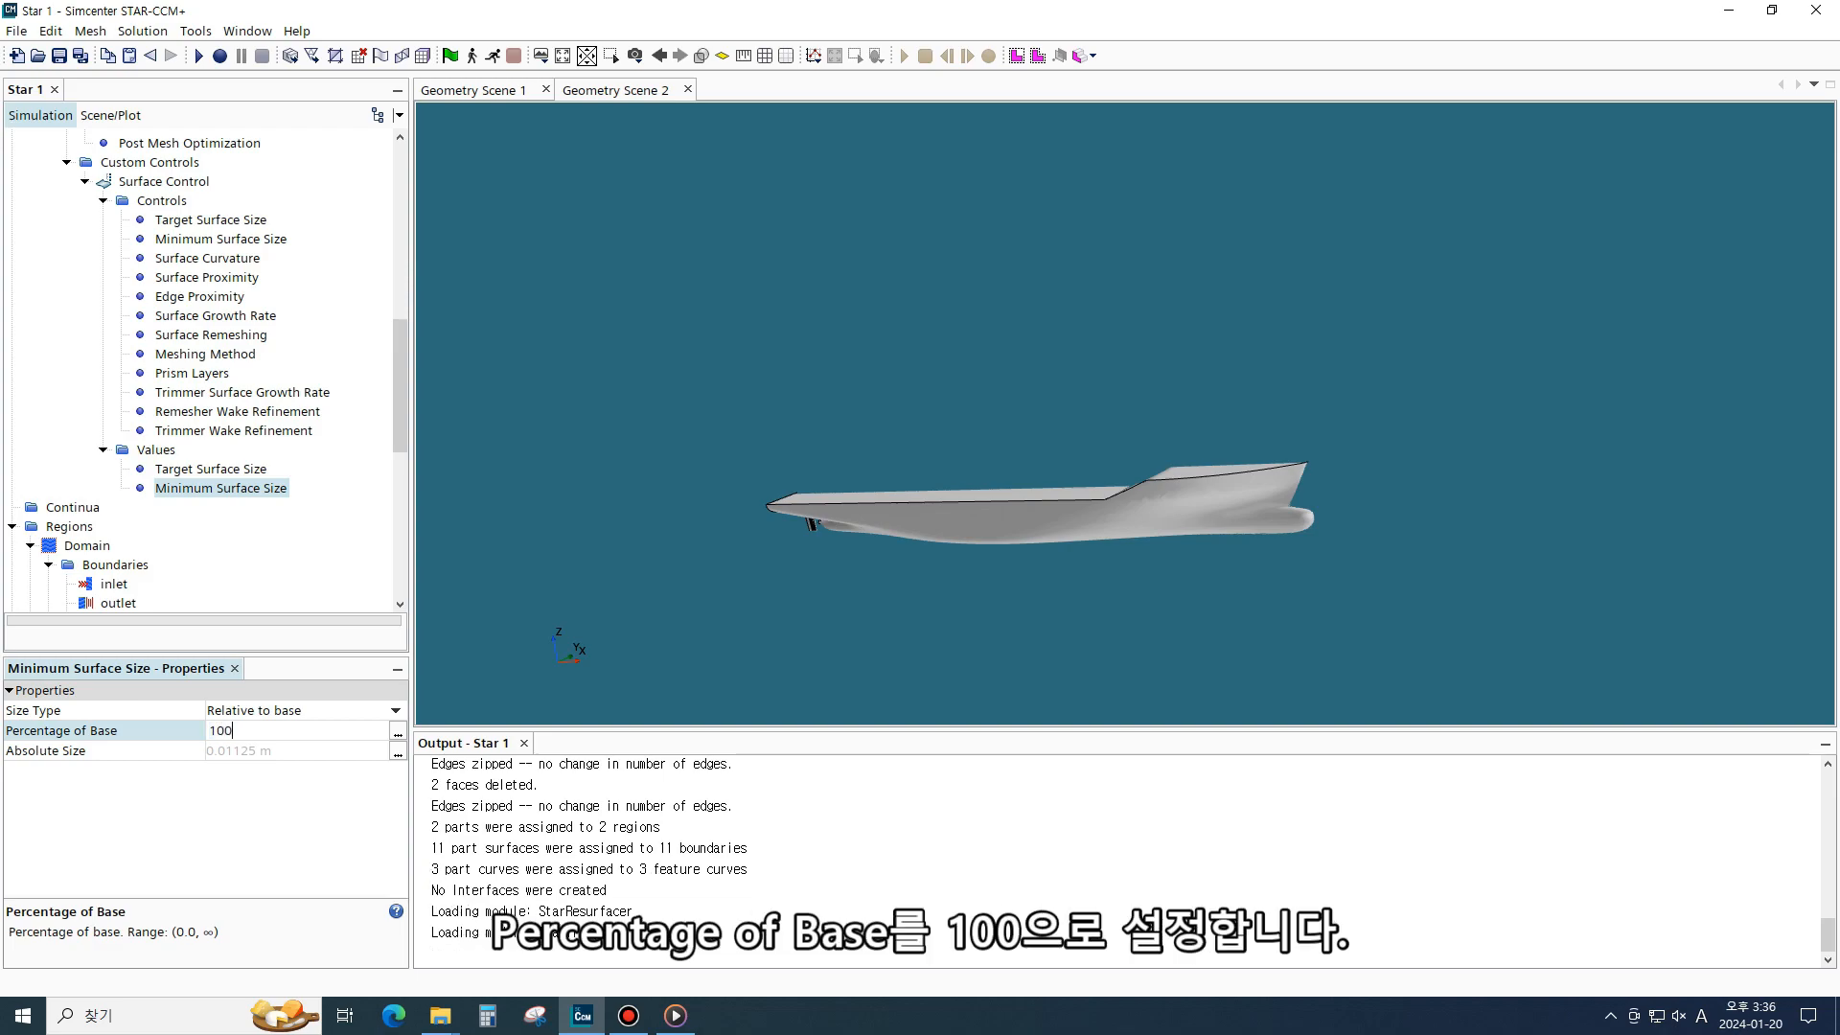
key("Return")
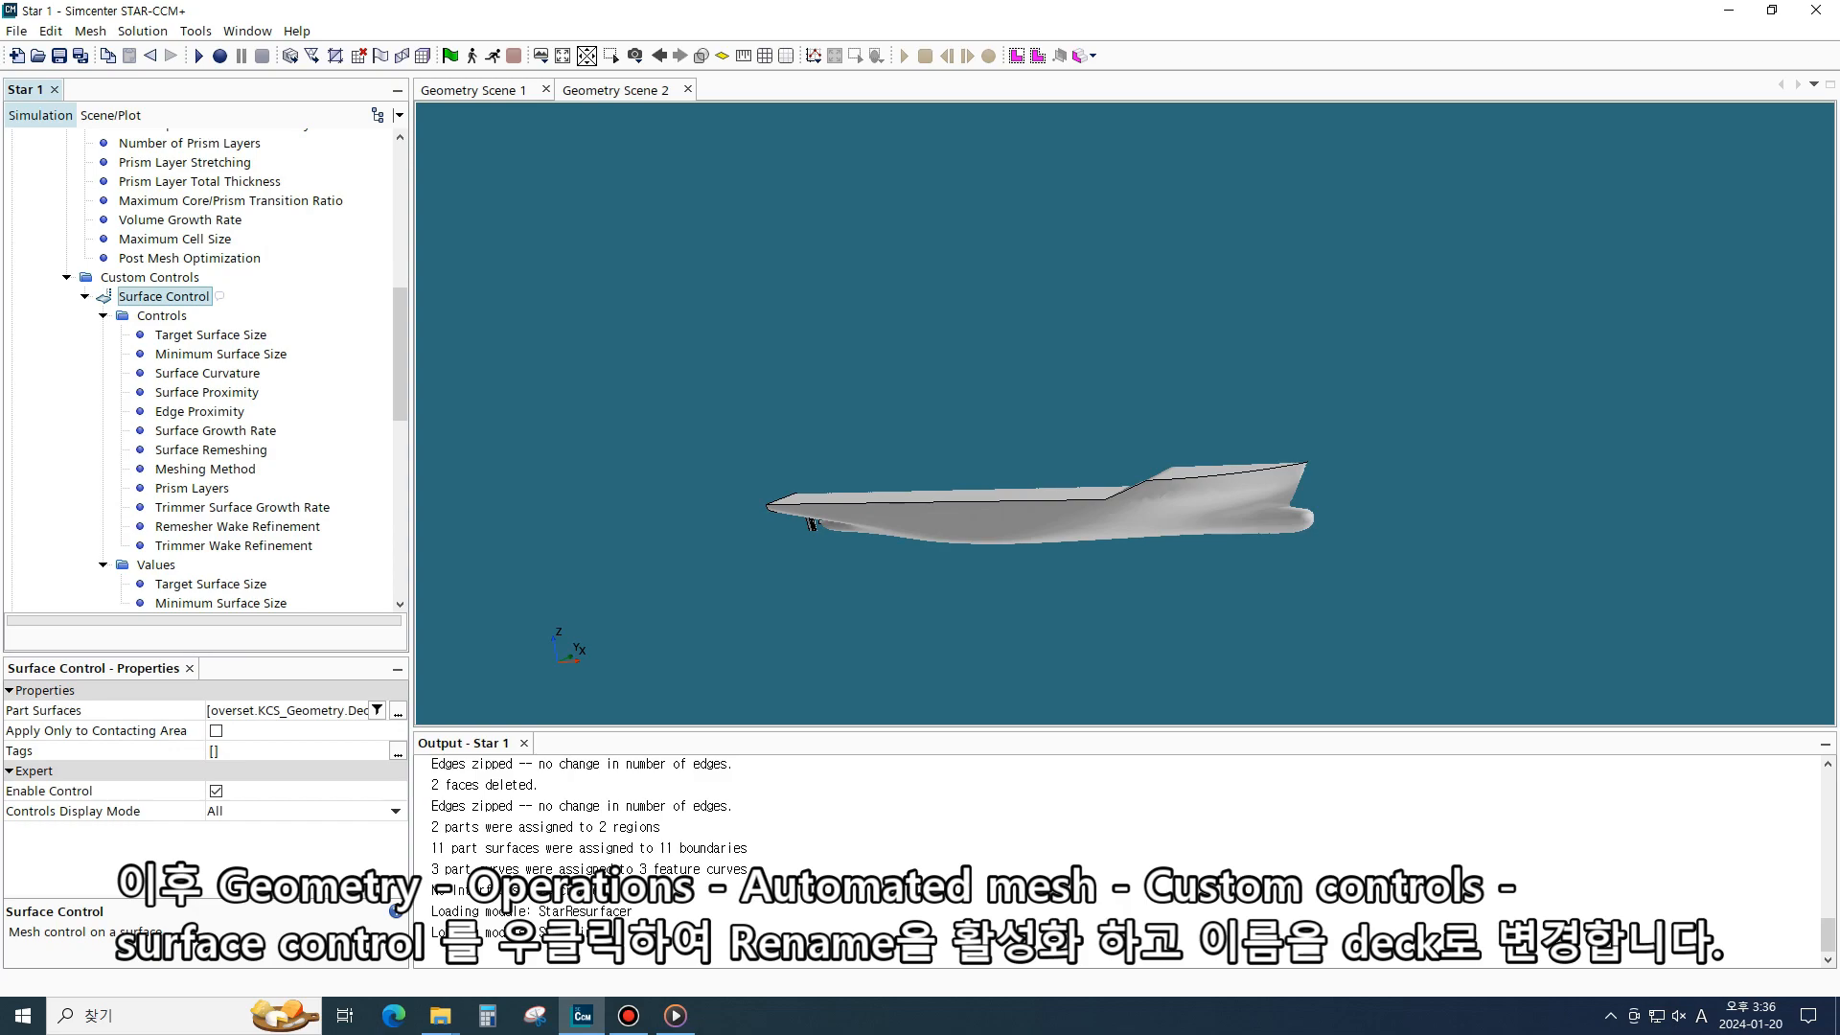
- Rename the surface control to Deck
right_click(191, 300)
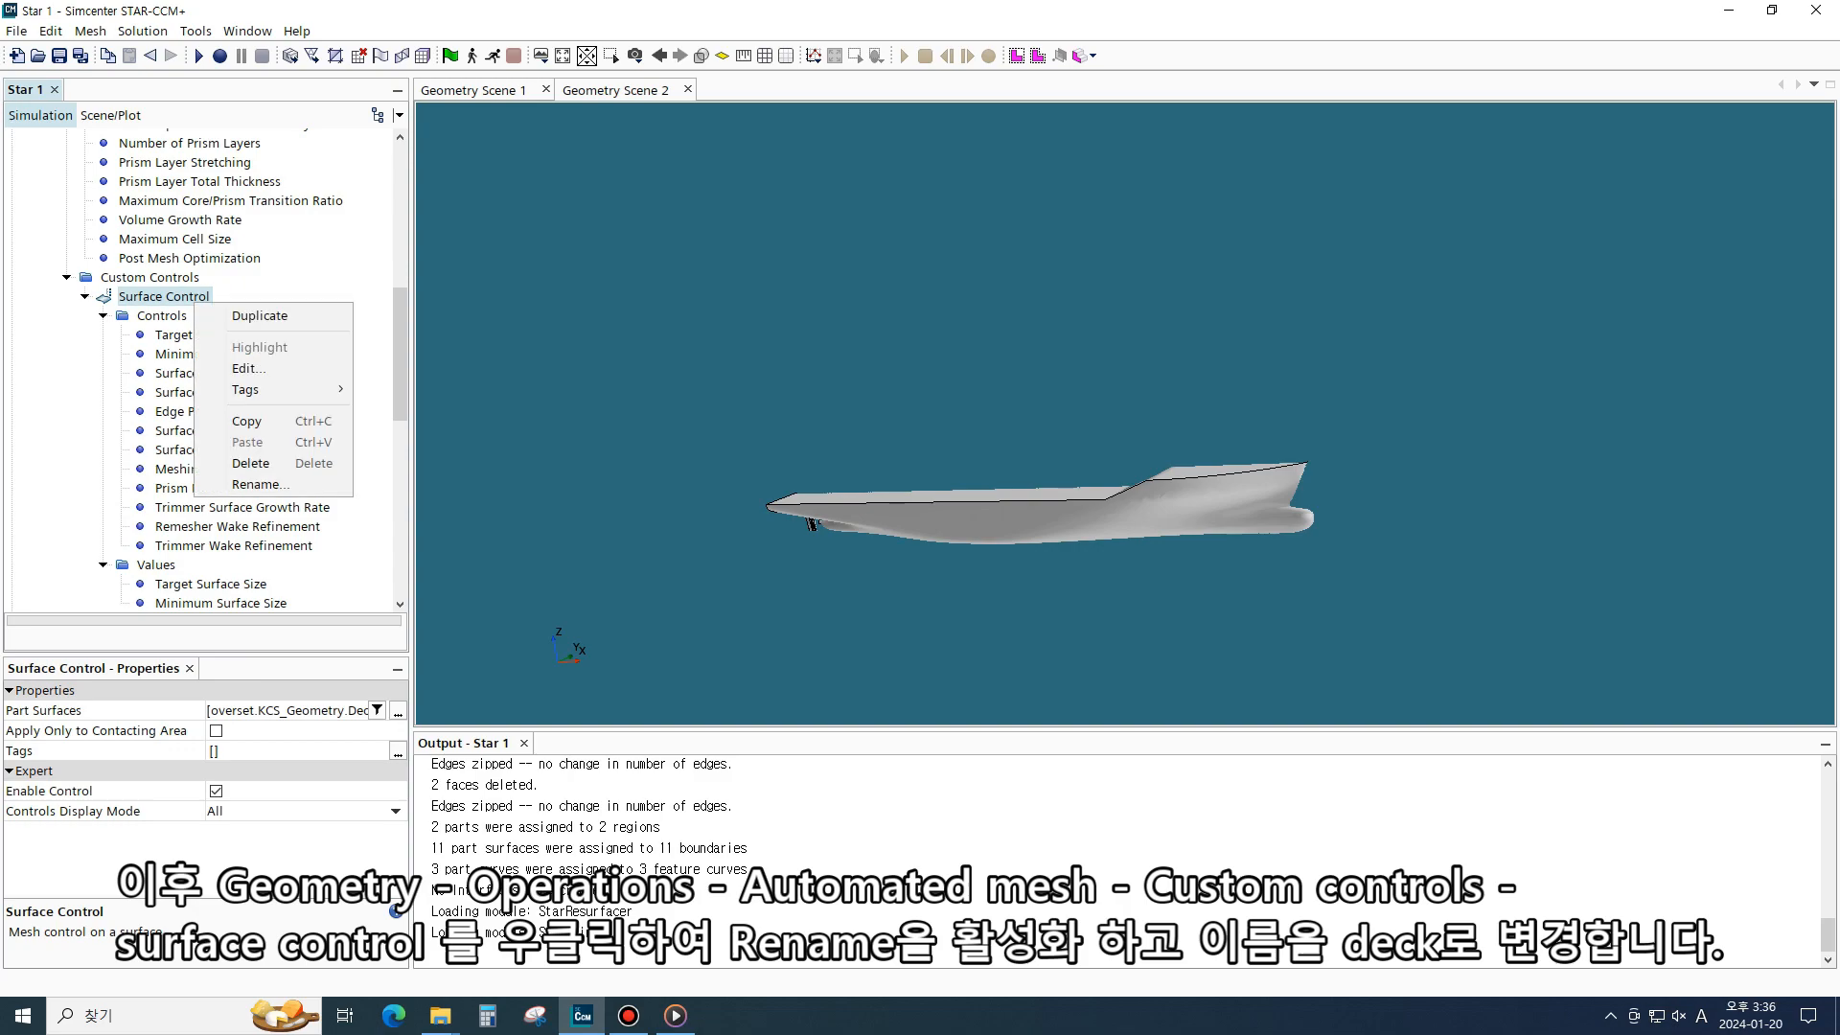
left_click(259, 484)
key("ctrl+a")
type("Deck")
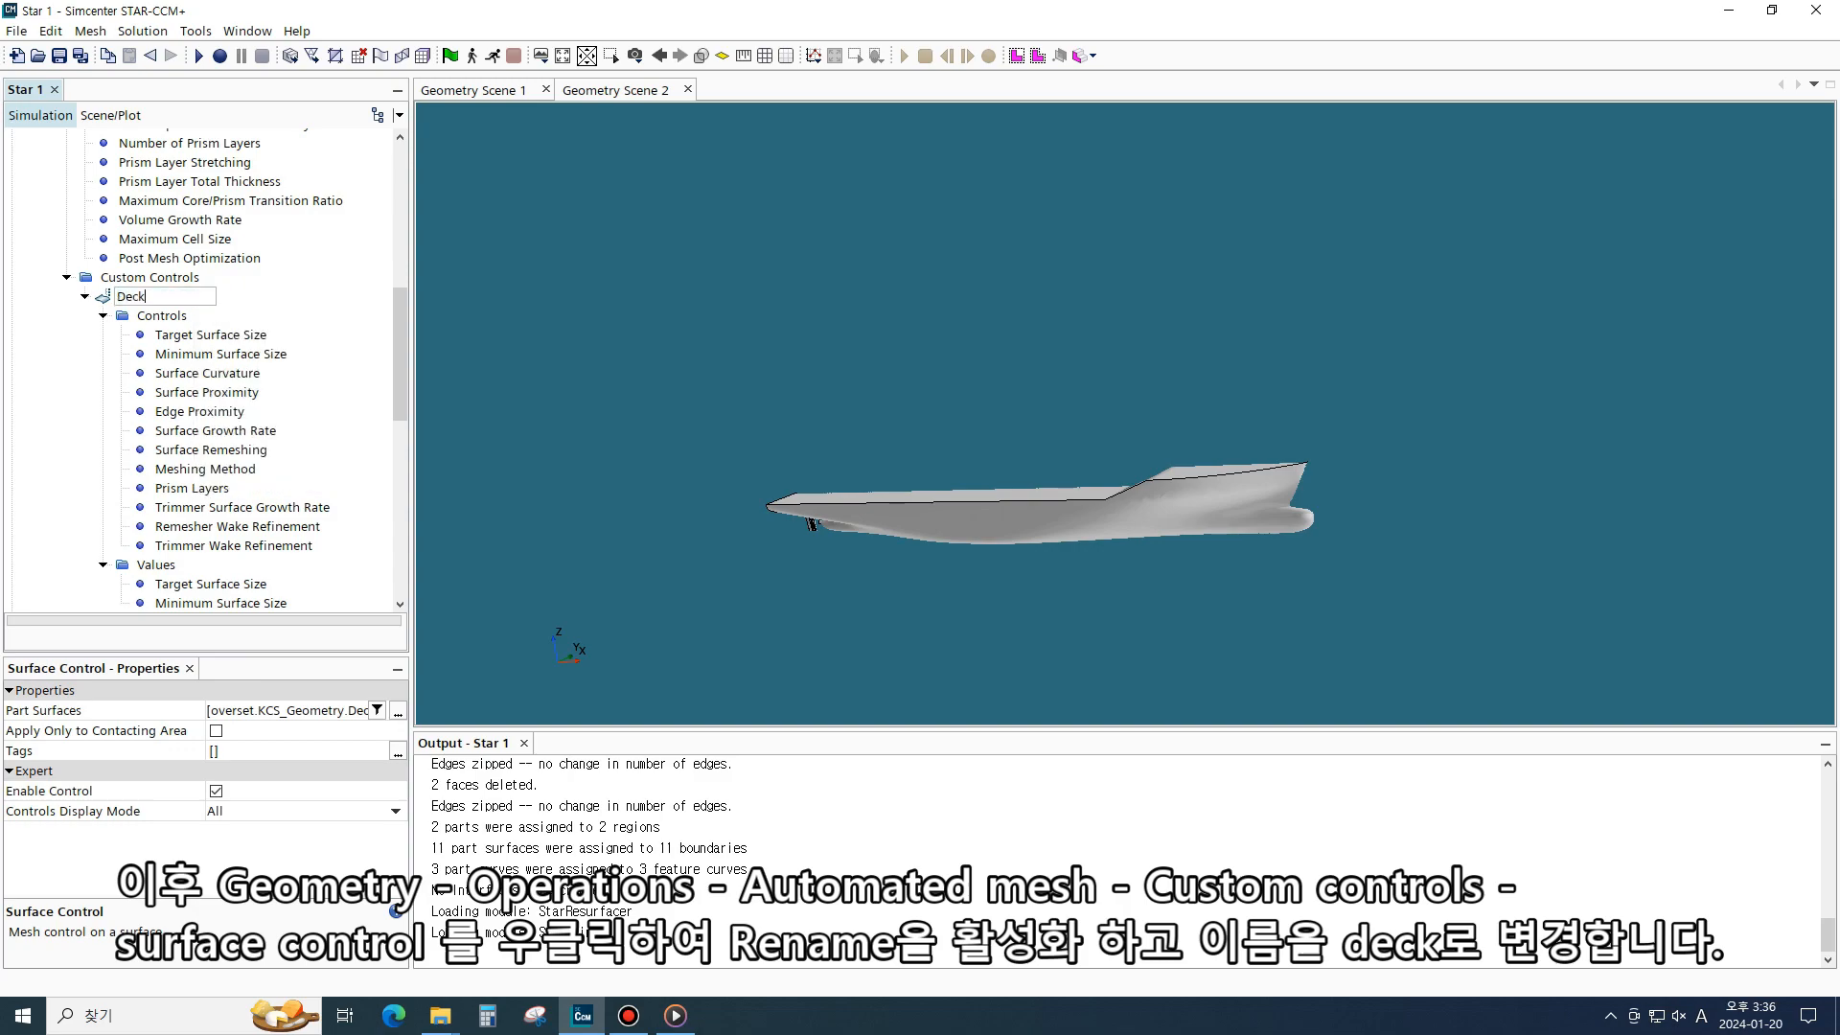
key("Return")
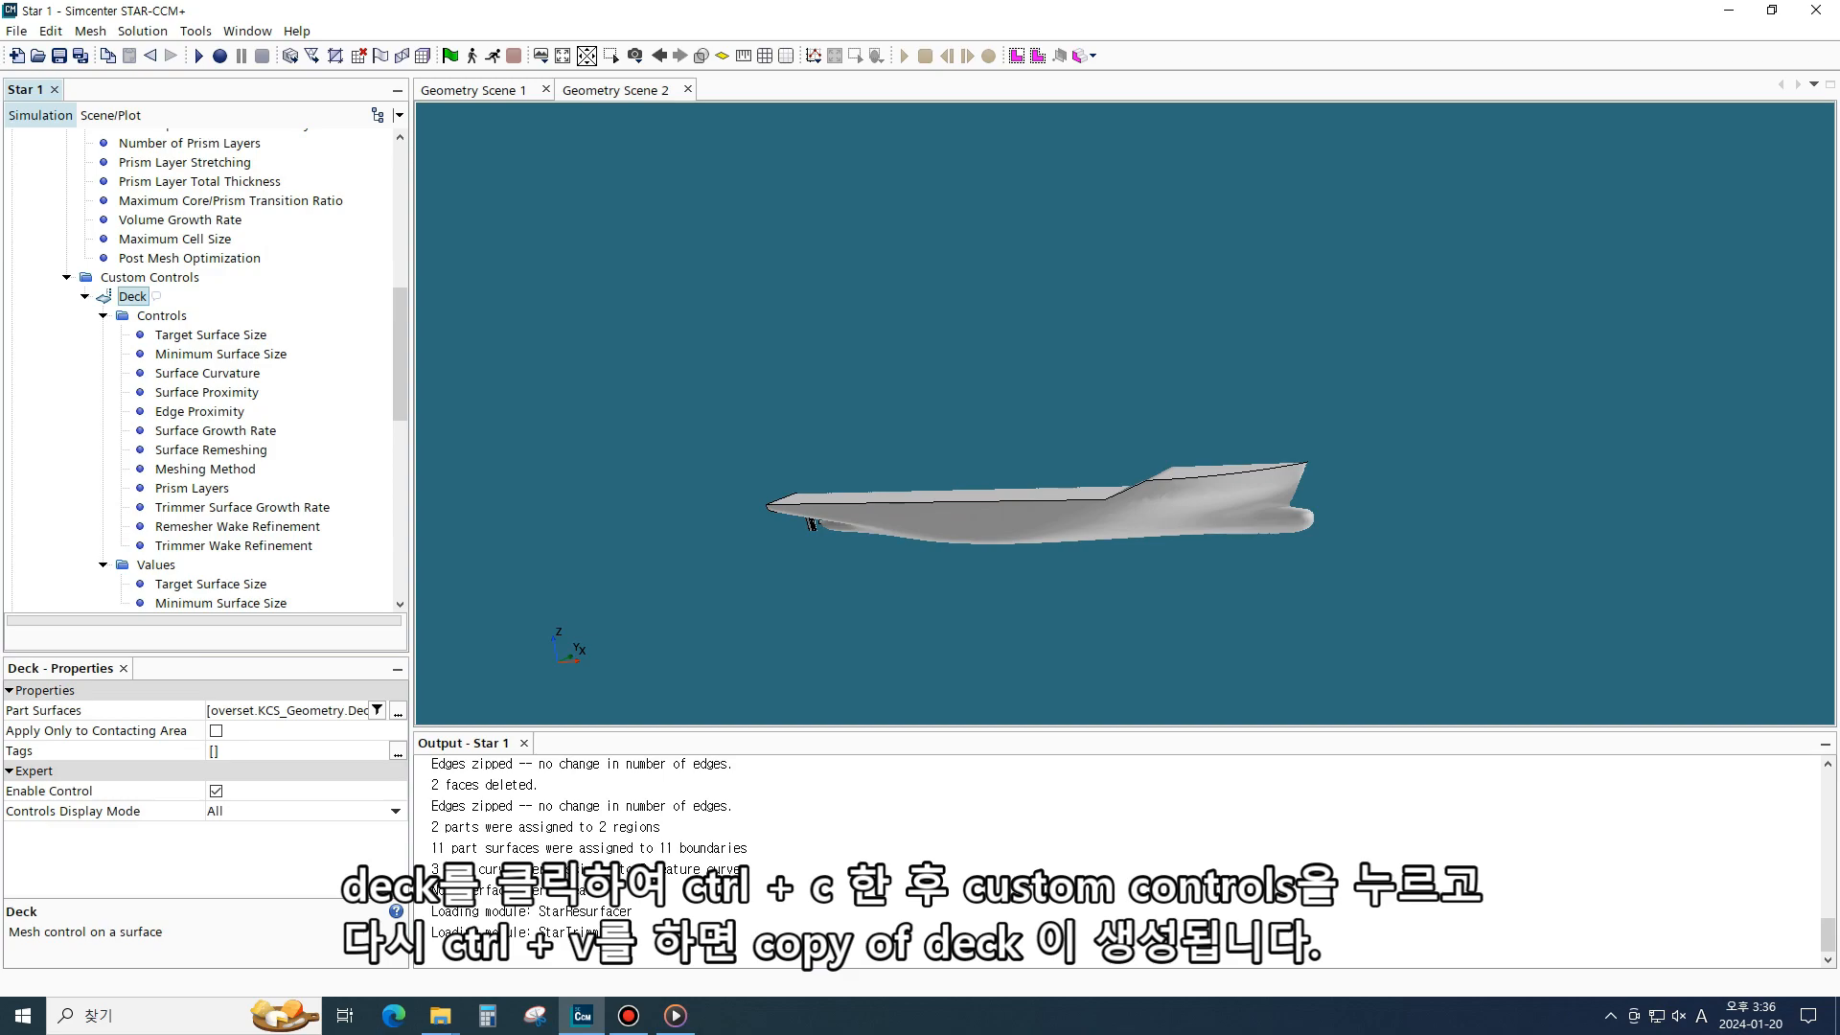
- Duplicate the Deck surface control by copying it and pasting it into Custom Controls
left_click(85, 296)
left_click(150, 278)
left_click(132, 297)
left_click(149, 278)
left_click(132, 297)
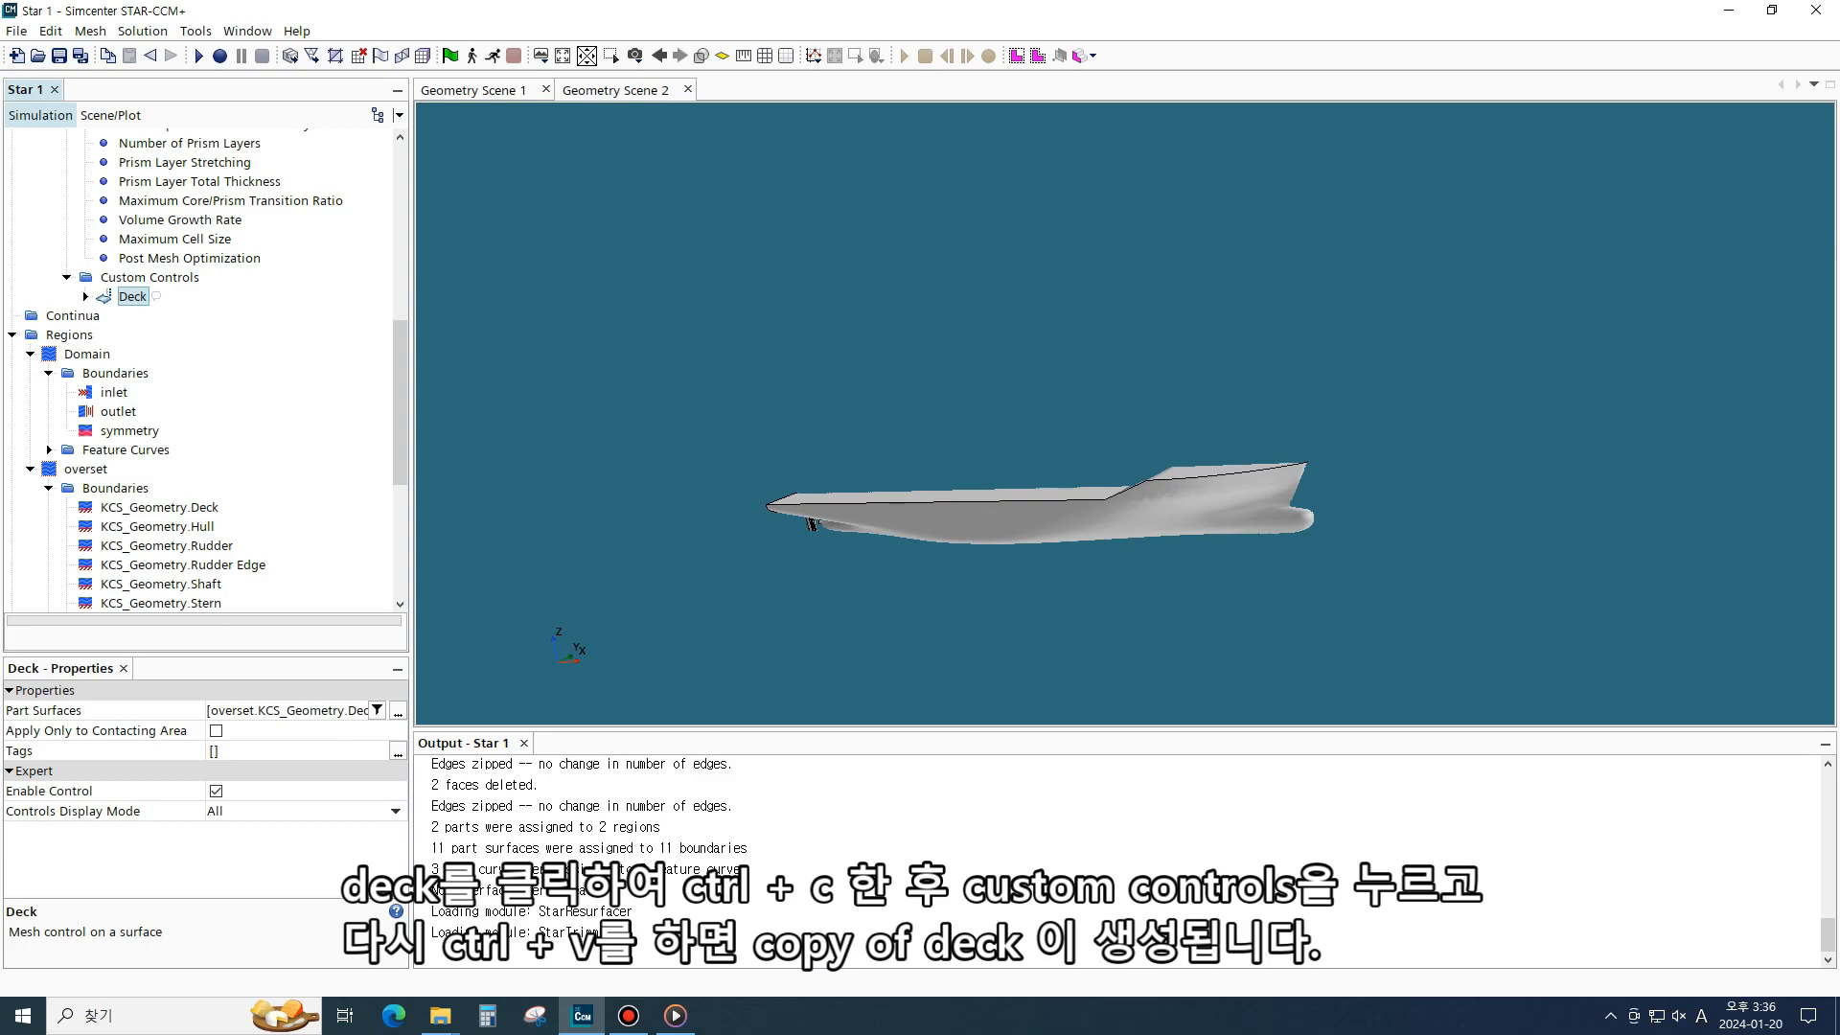
left_click(150, 278)
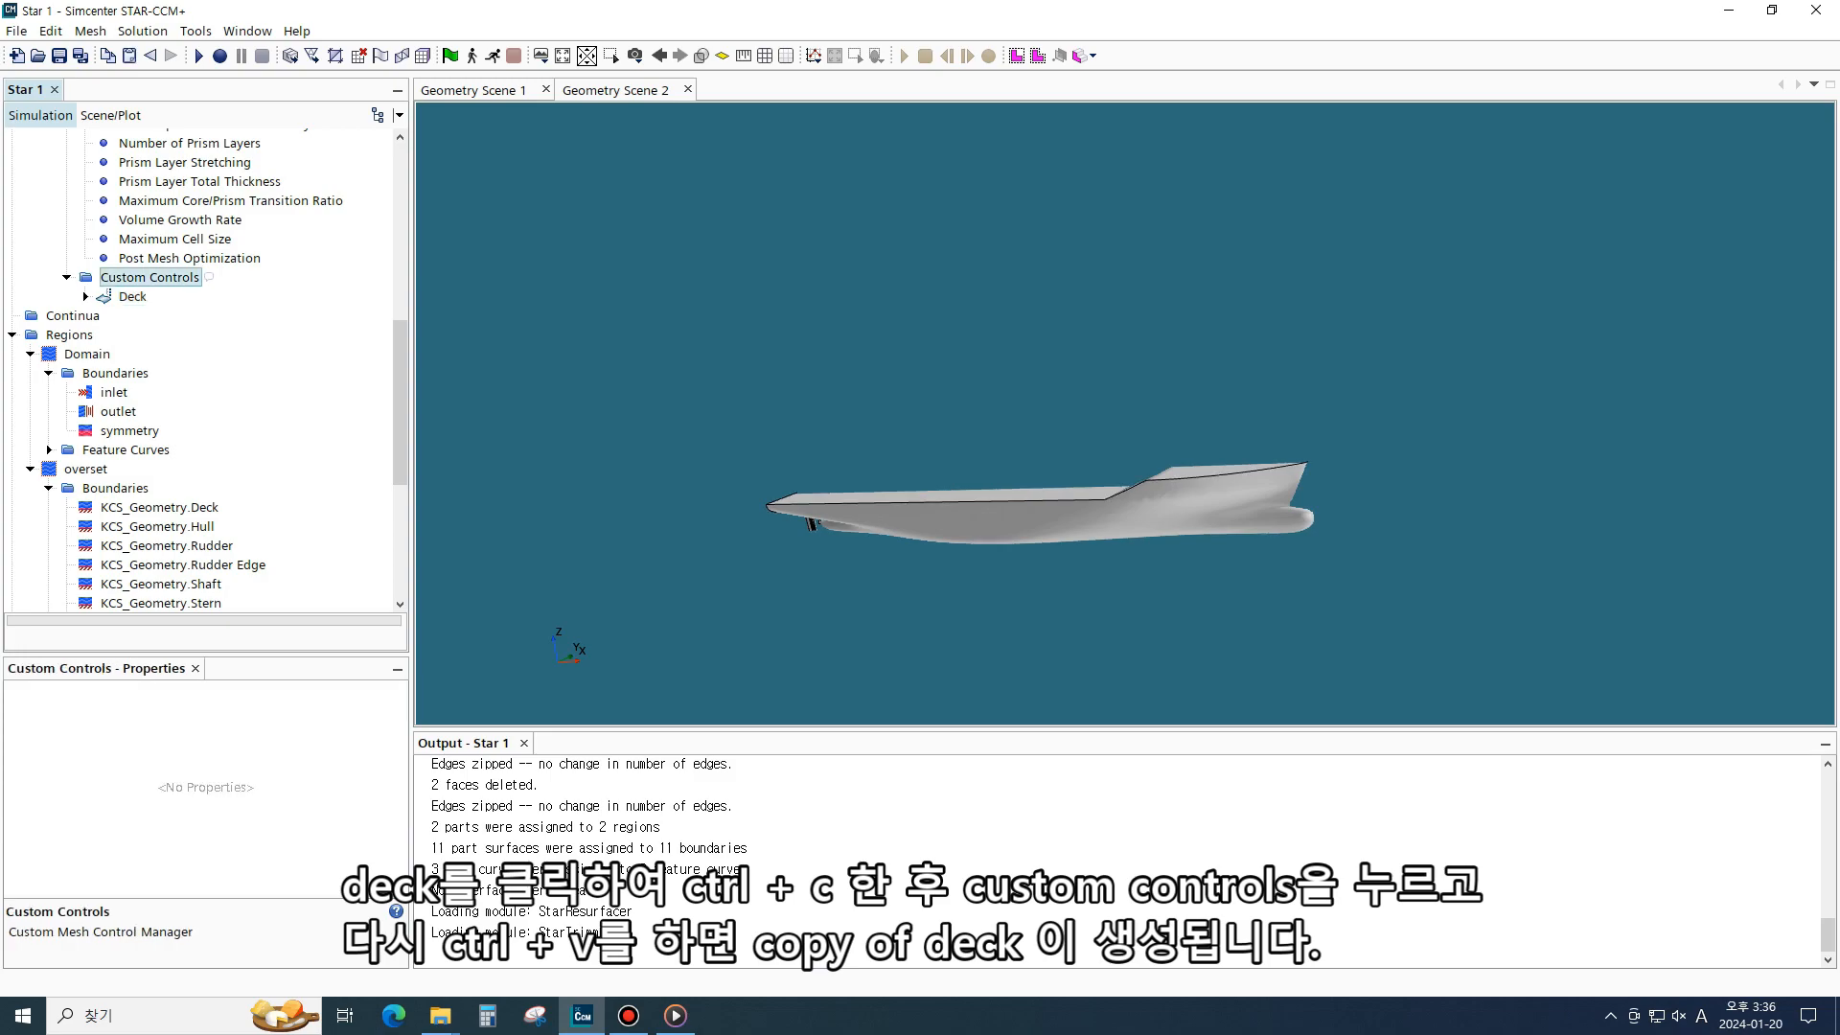
key("ctrl+v")
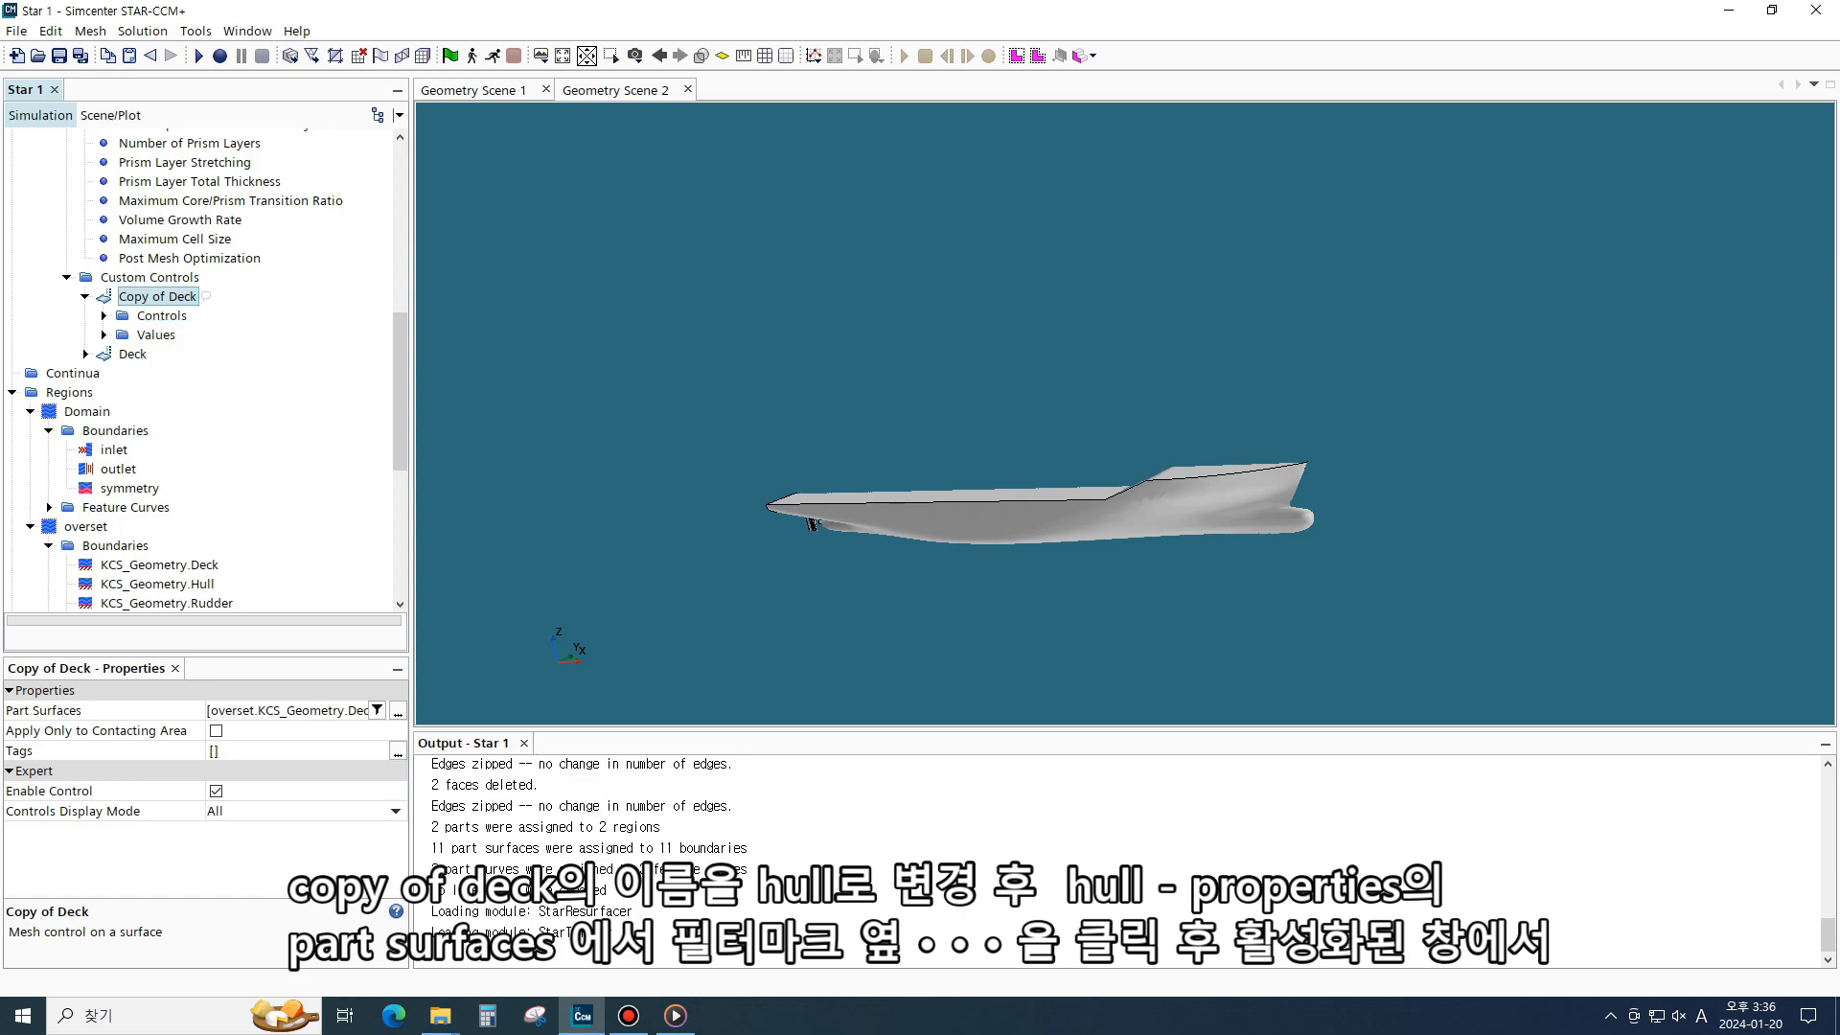
- Rename the copied surface control to Hull
key("F2")
key("ctrl+a")
type("Hull")
key("Return")
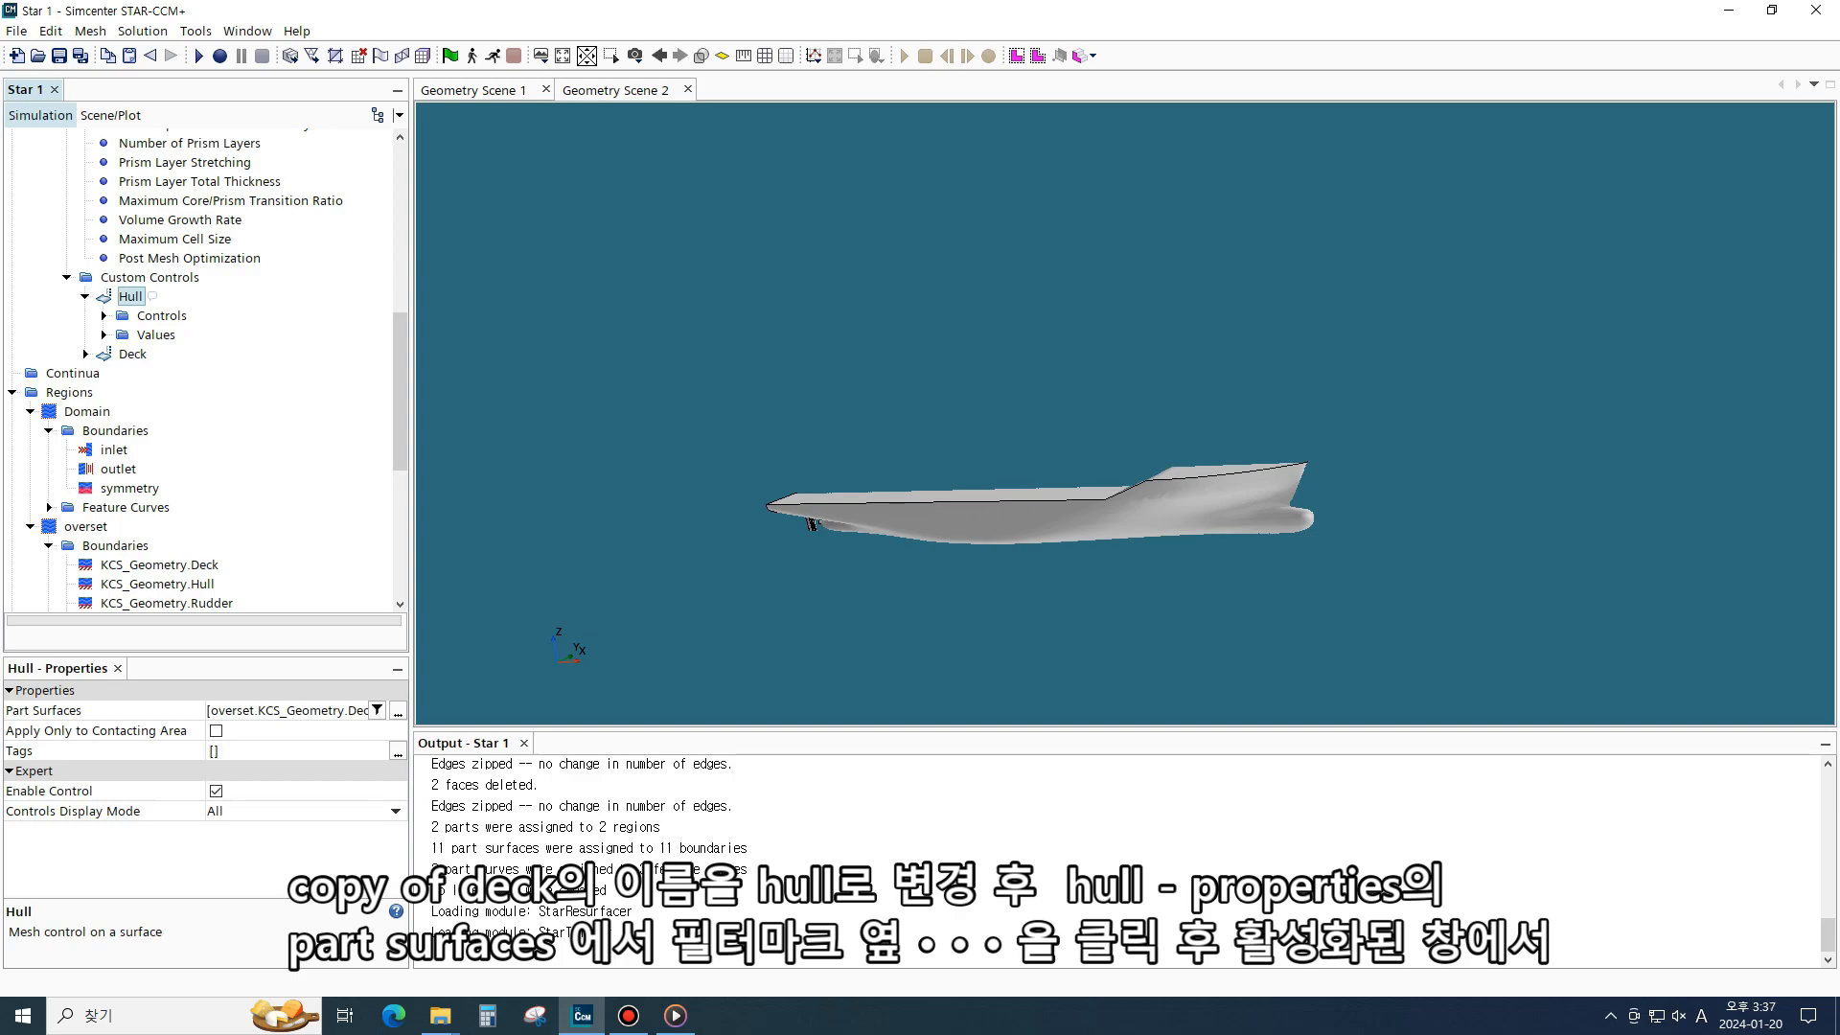
- Change the Hull control's part surfaces from the KCS_Geometry Deck surface to the KCS_Geometry Hull surface
left_click(397, 711)
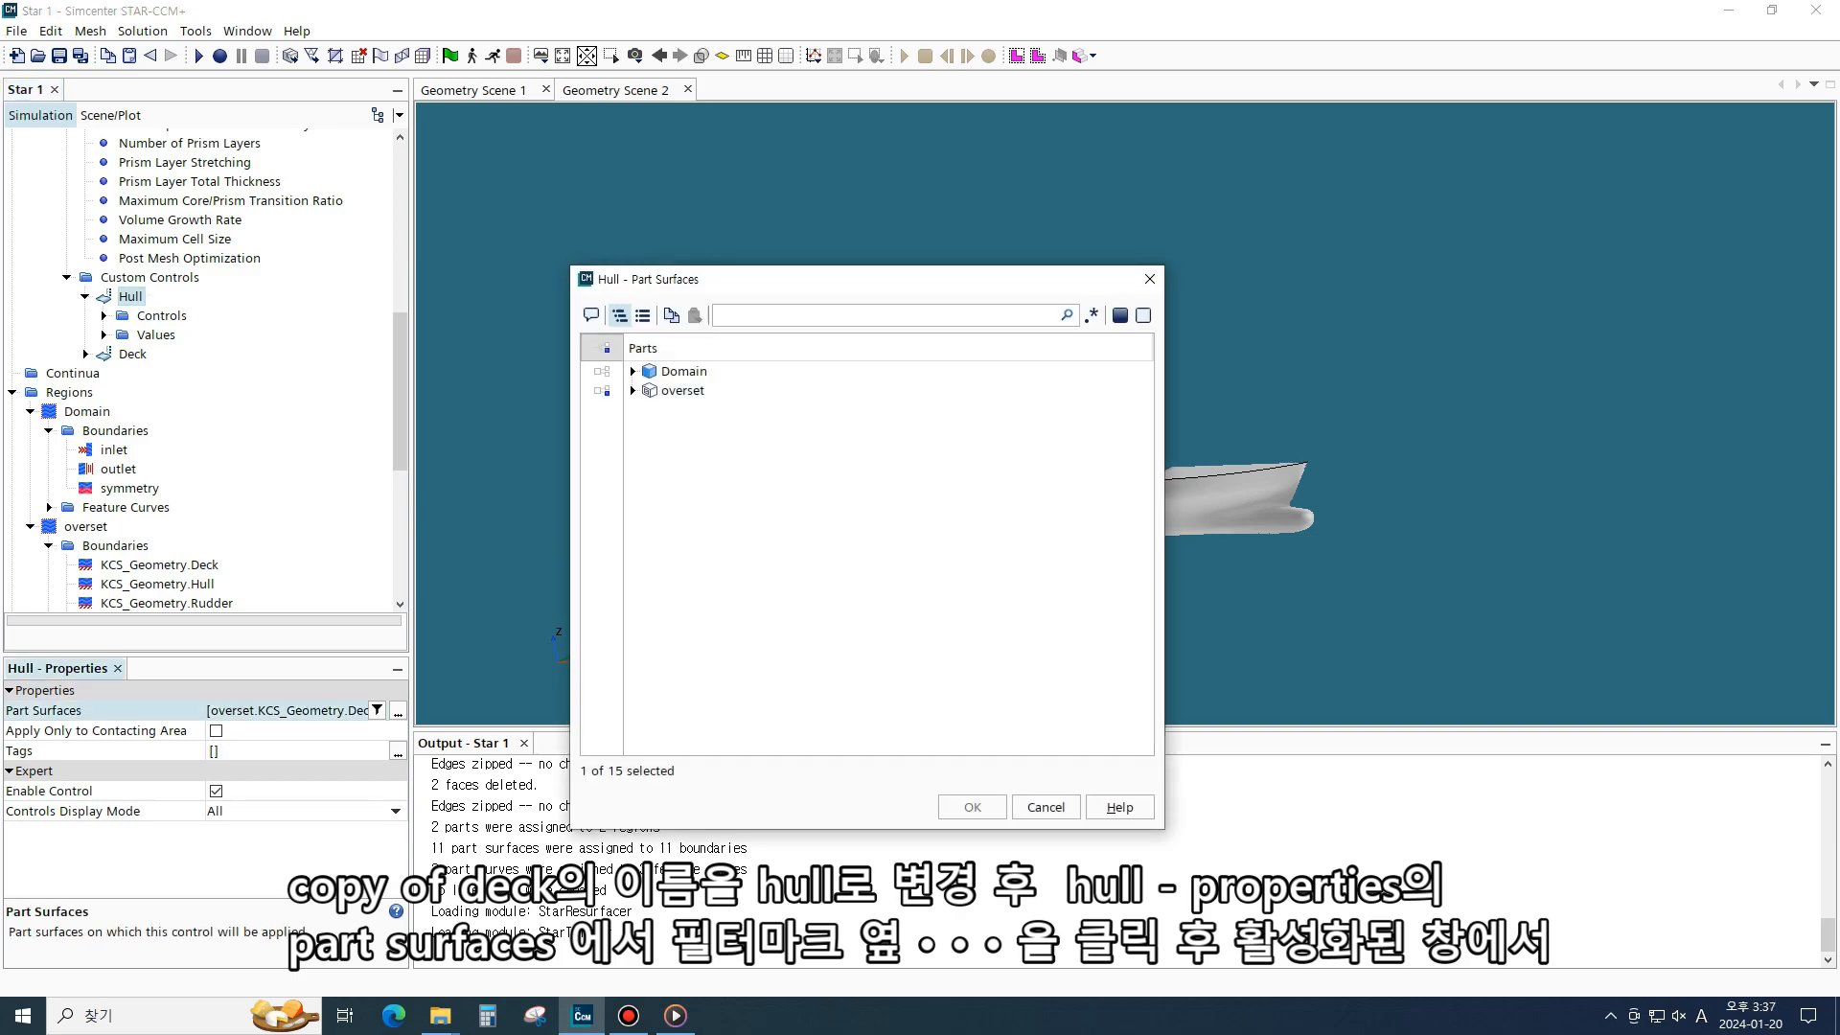
left_click(632, 391)
left_click(651, 410)
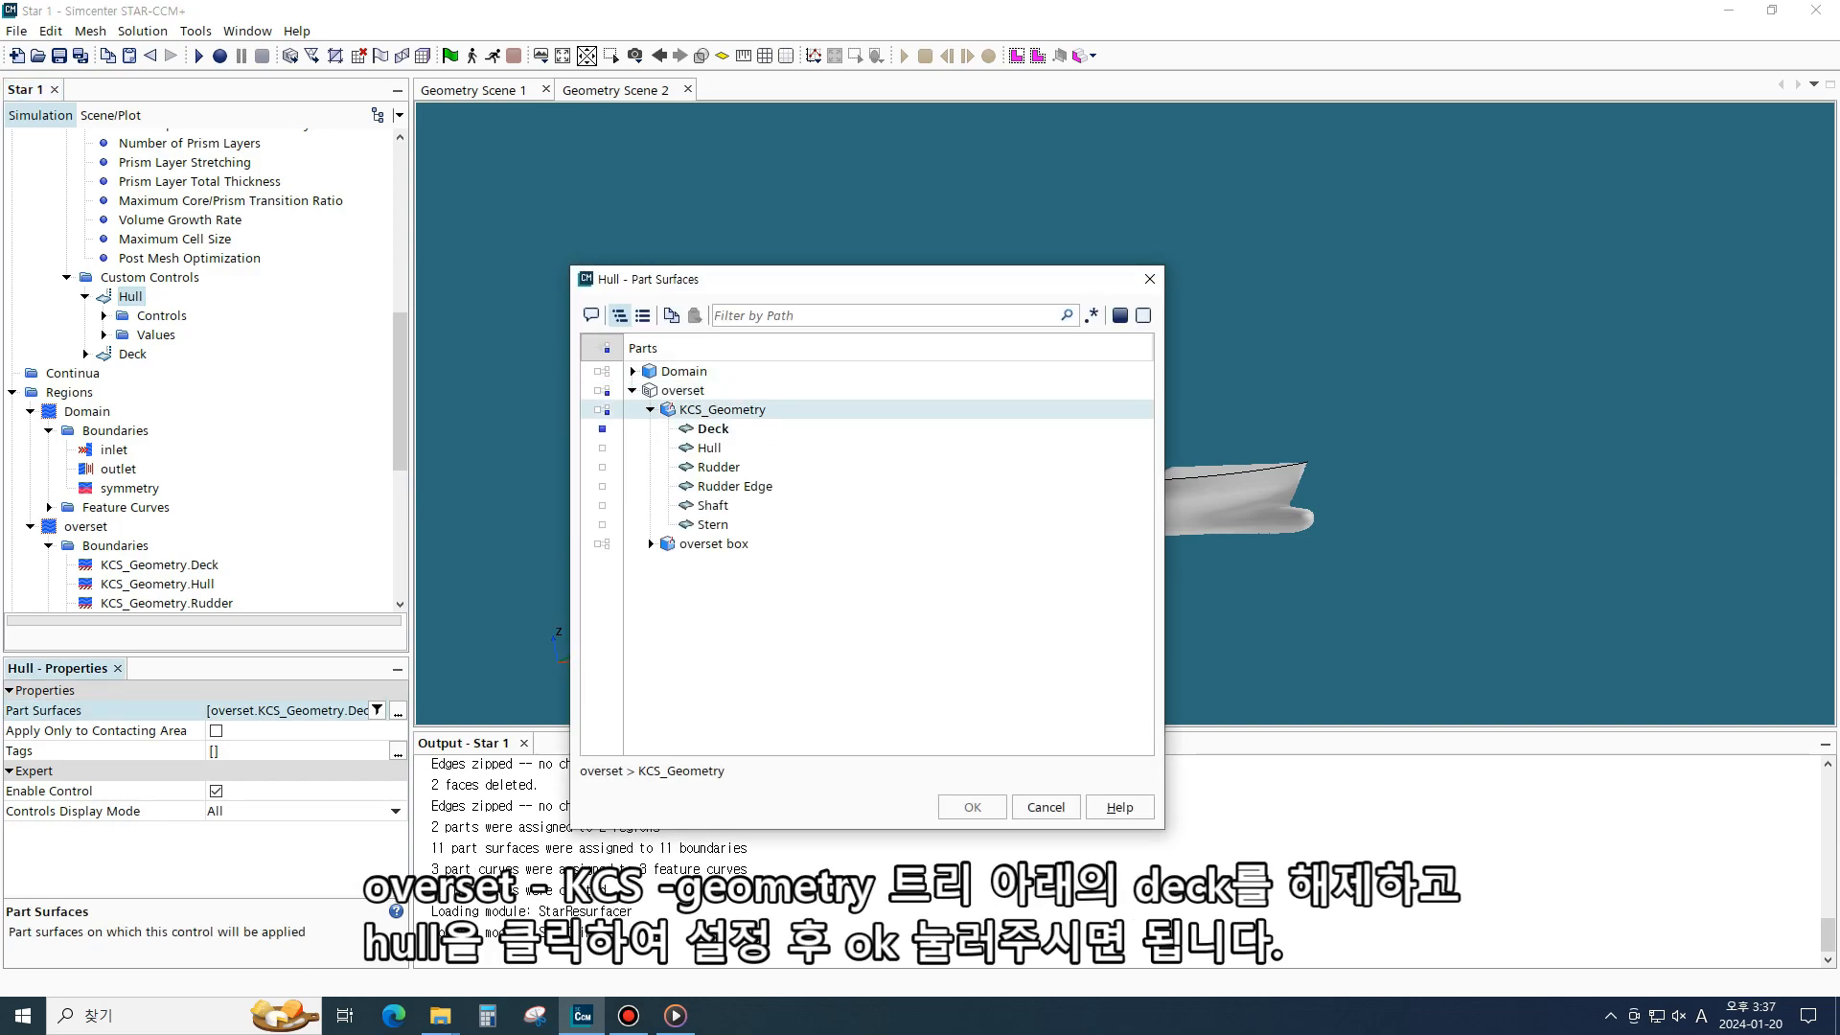
left_click(711, 429)
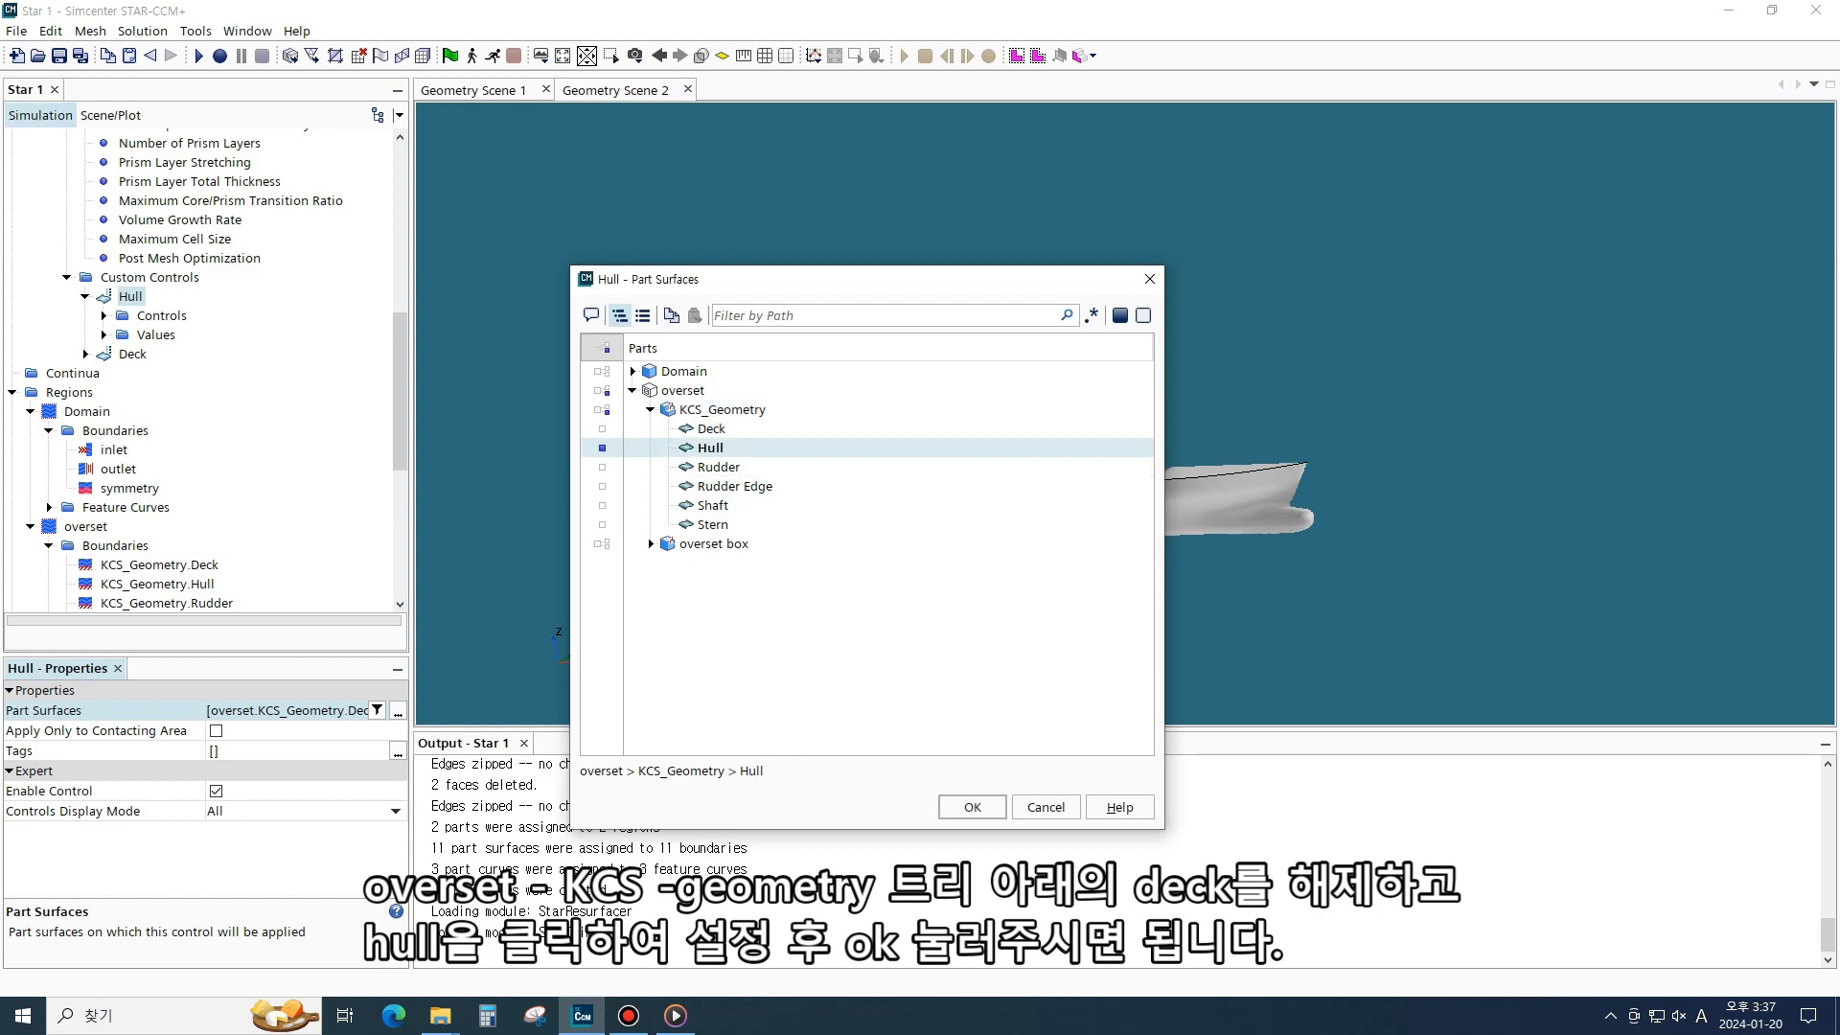
left_click(710, 447)
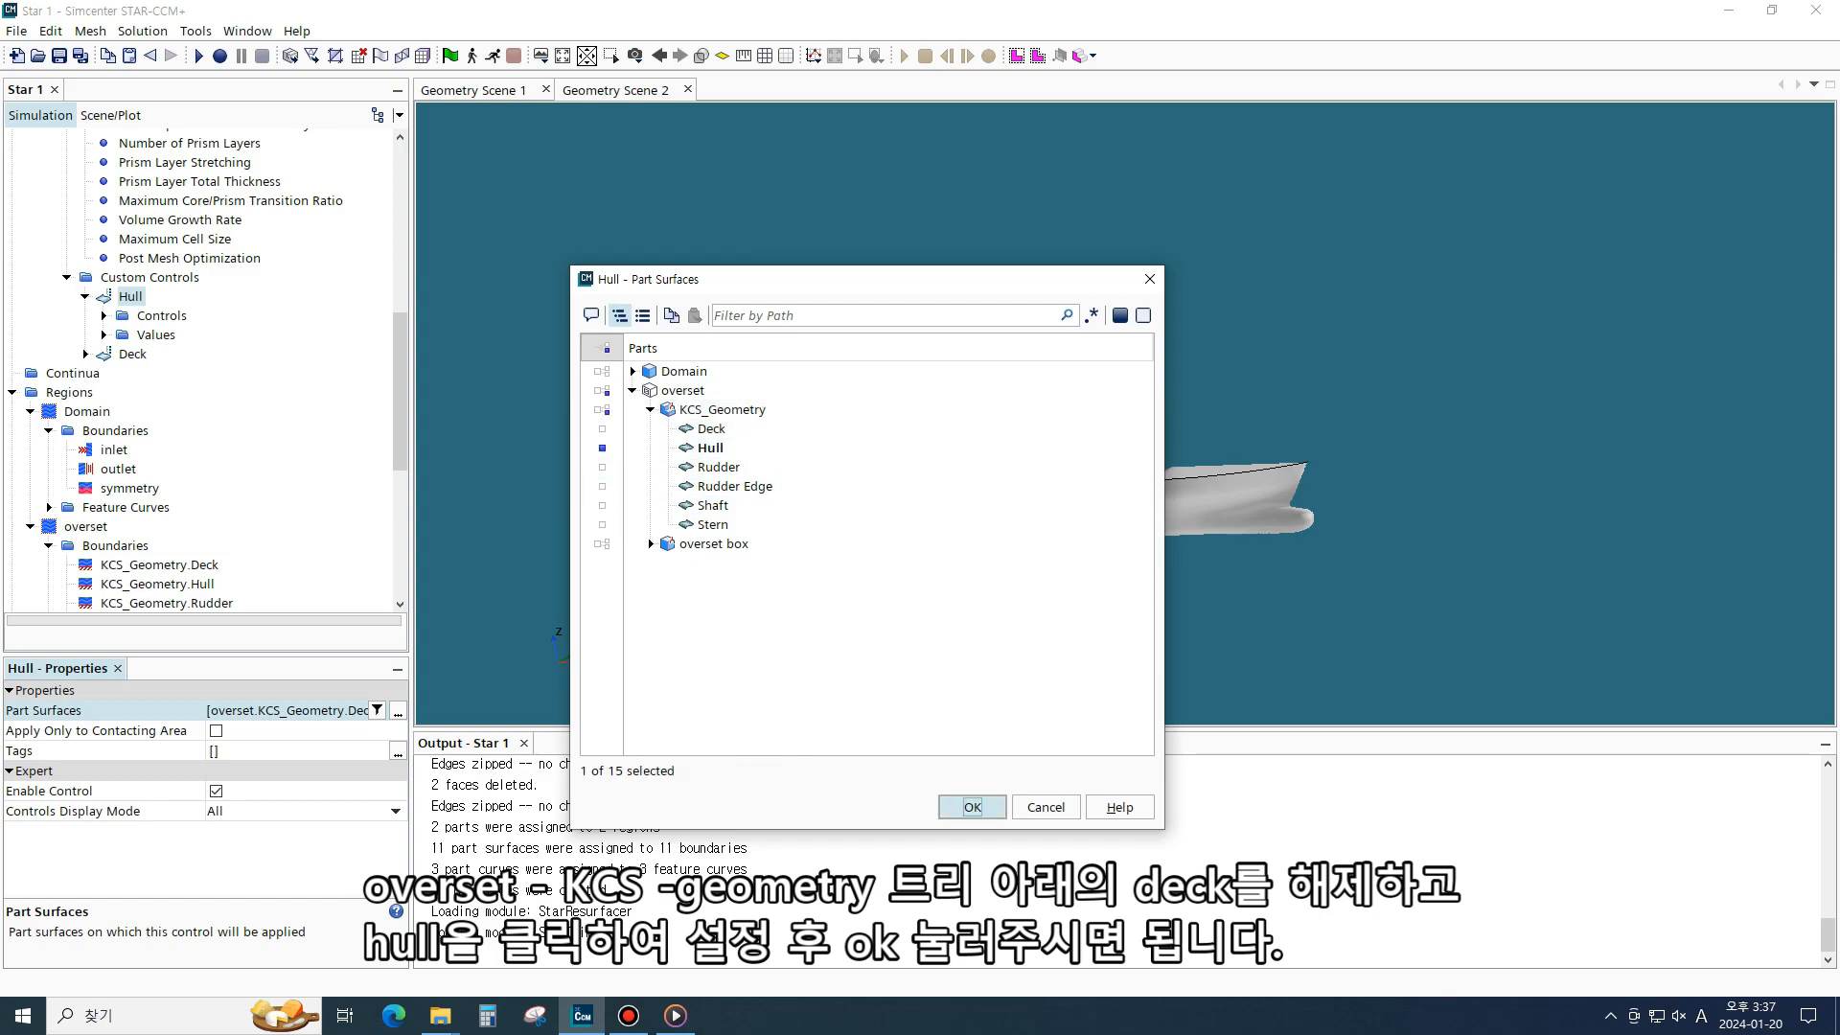
left_click(972, 807)
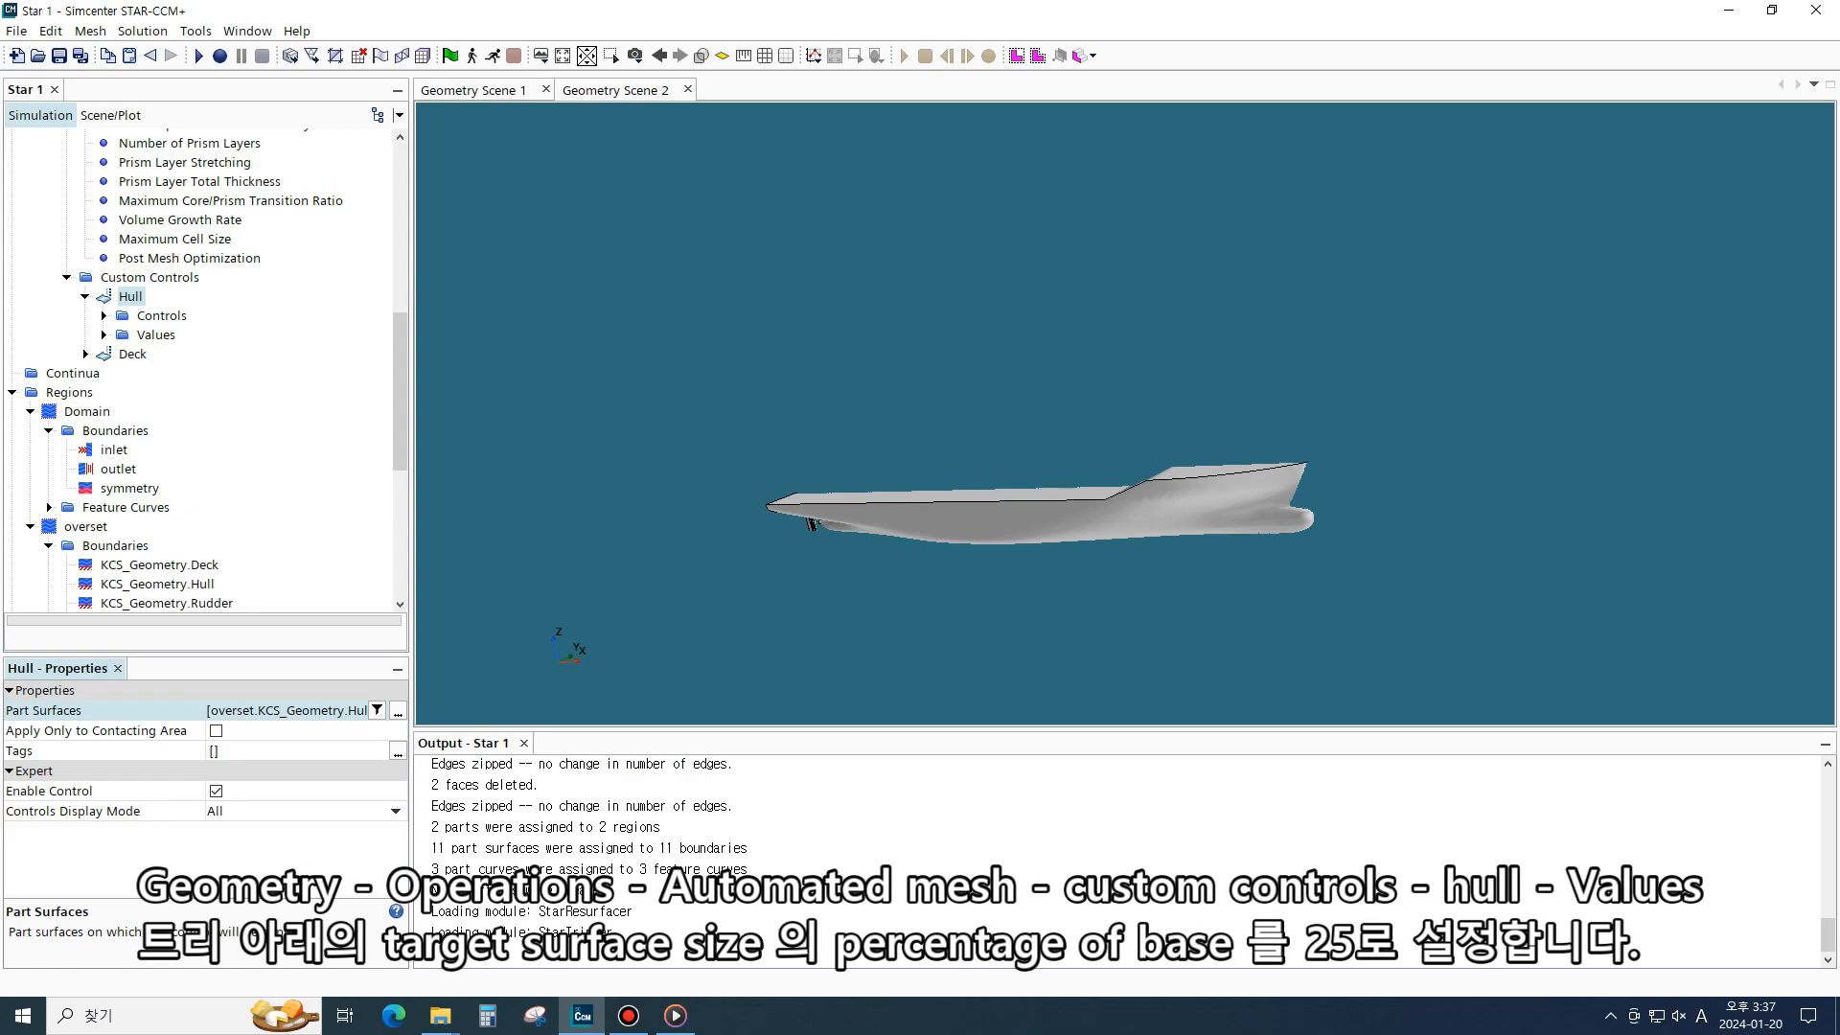
- Set the Hull control's Target Surface Size value to 25 percentage of base
left_click(104, 315)
left_click(103, 565)
scroll(182, 542, "down", 1)
left_click(211, 526)
left_click(220, 545)
left_click(211, 526)
left_click(220, 546)
left_click(210, 526)
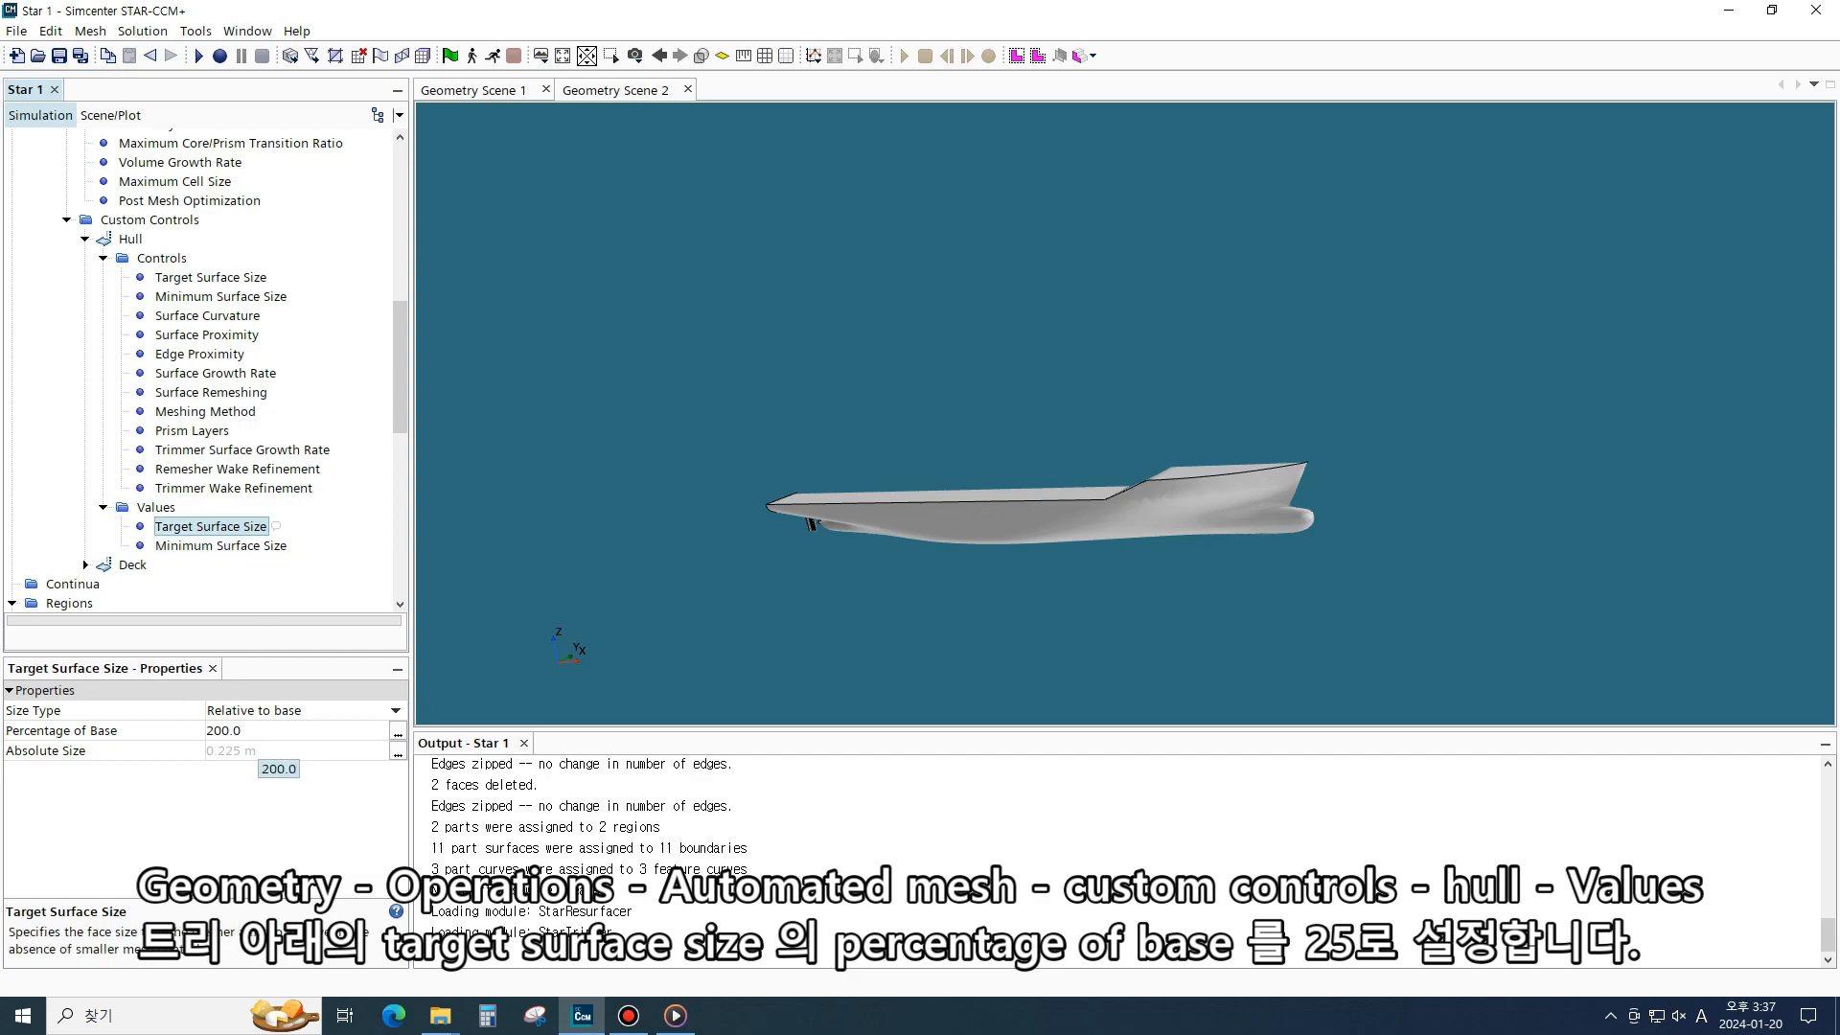
left_click(256, 734)
type("25")
key("Return")
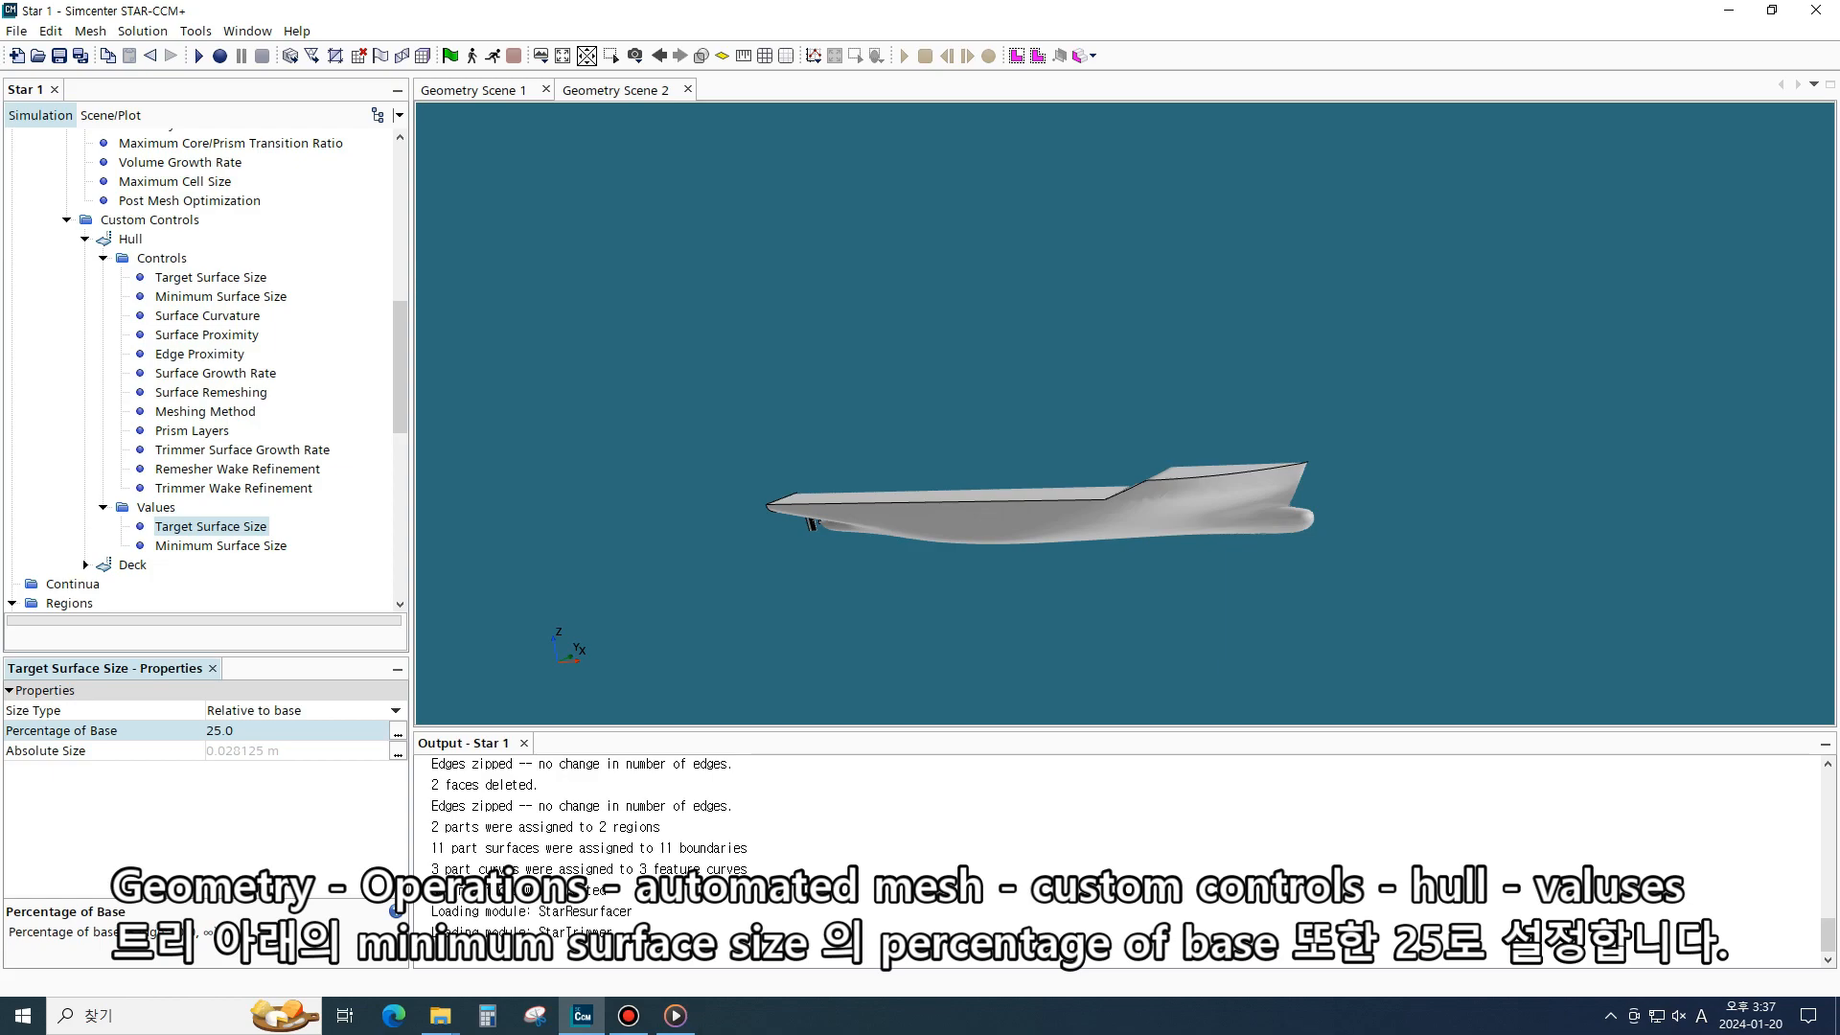
- Set the Hull control's Minimum Surface Size value to 25 percentage of base
left_click(285, 546)
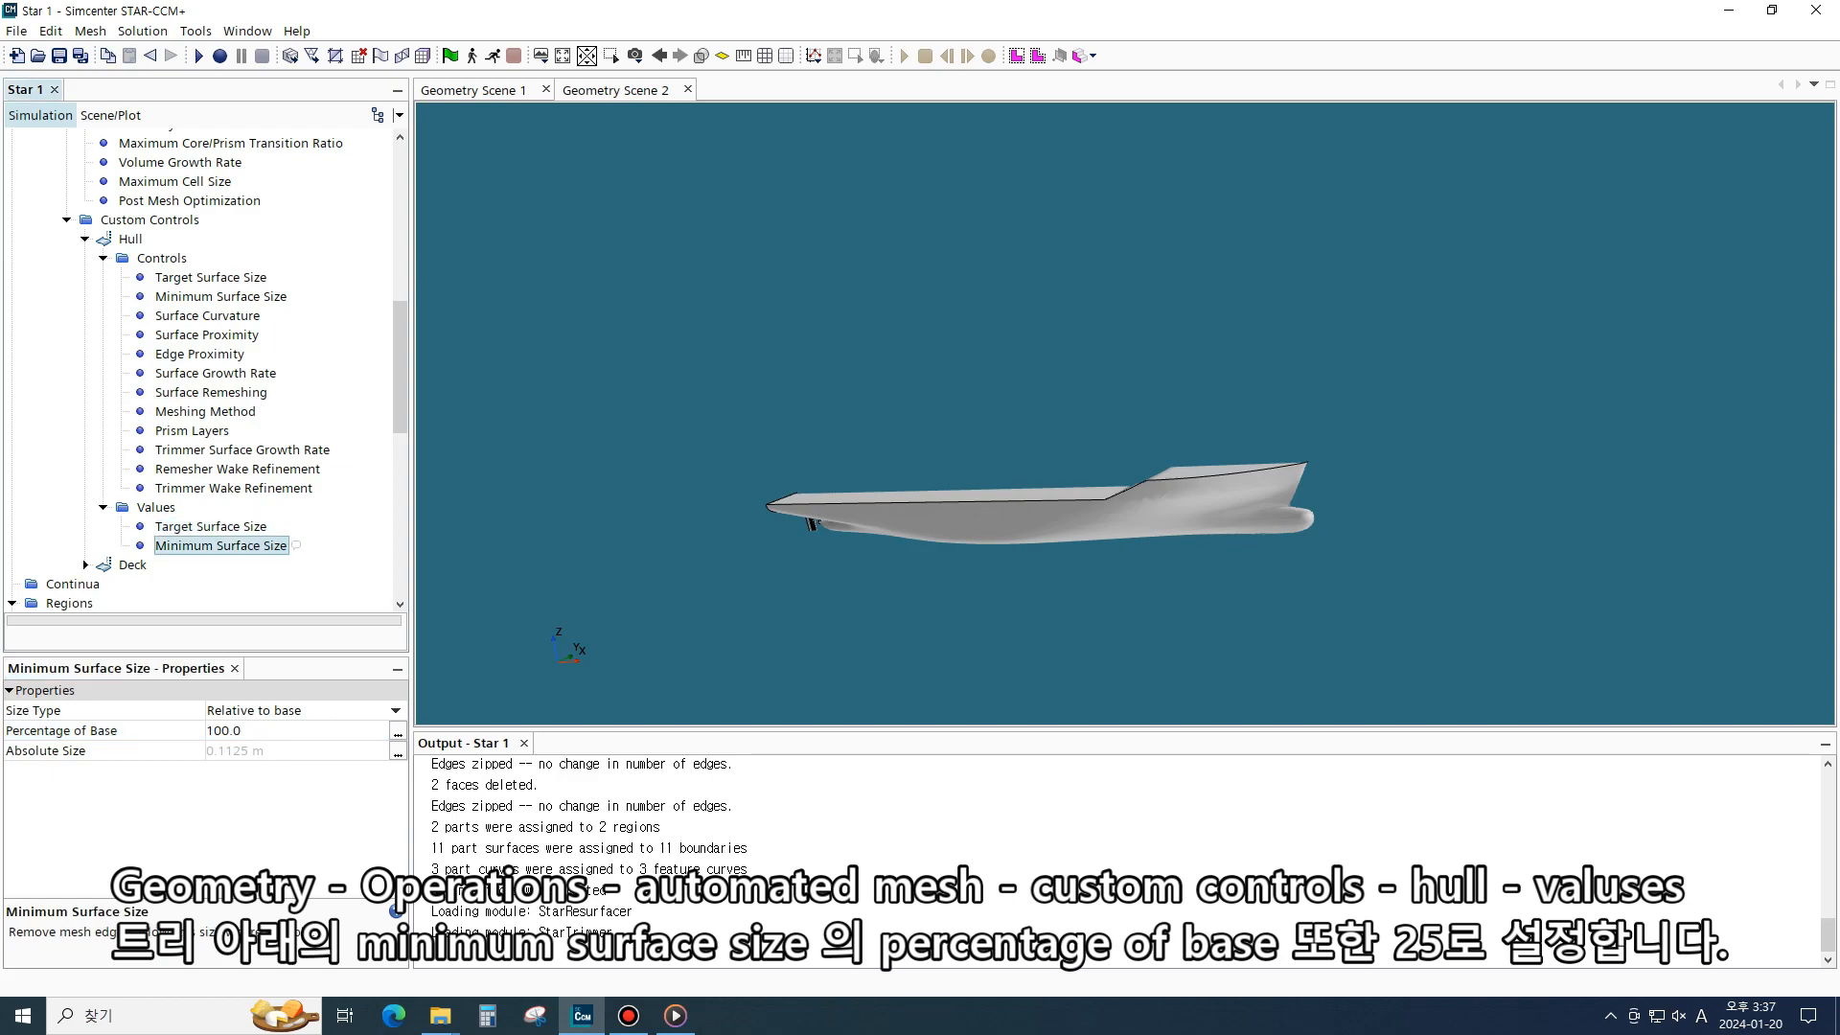
left_click(242, 730)
type("28")
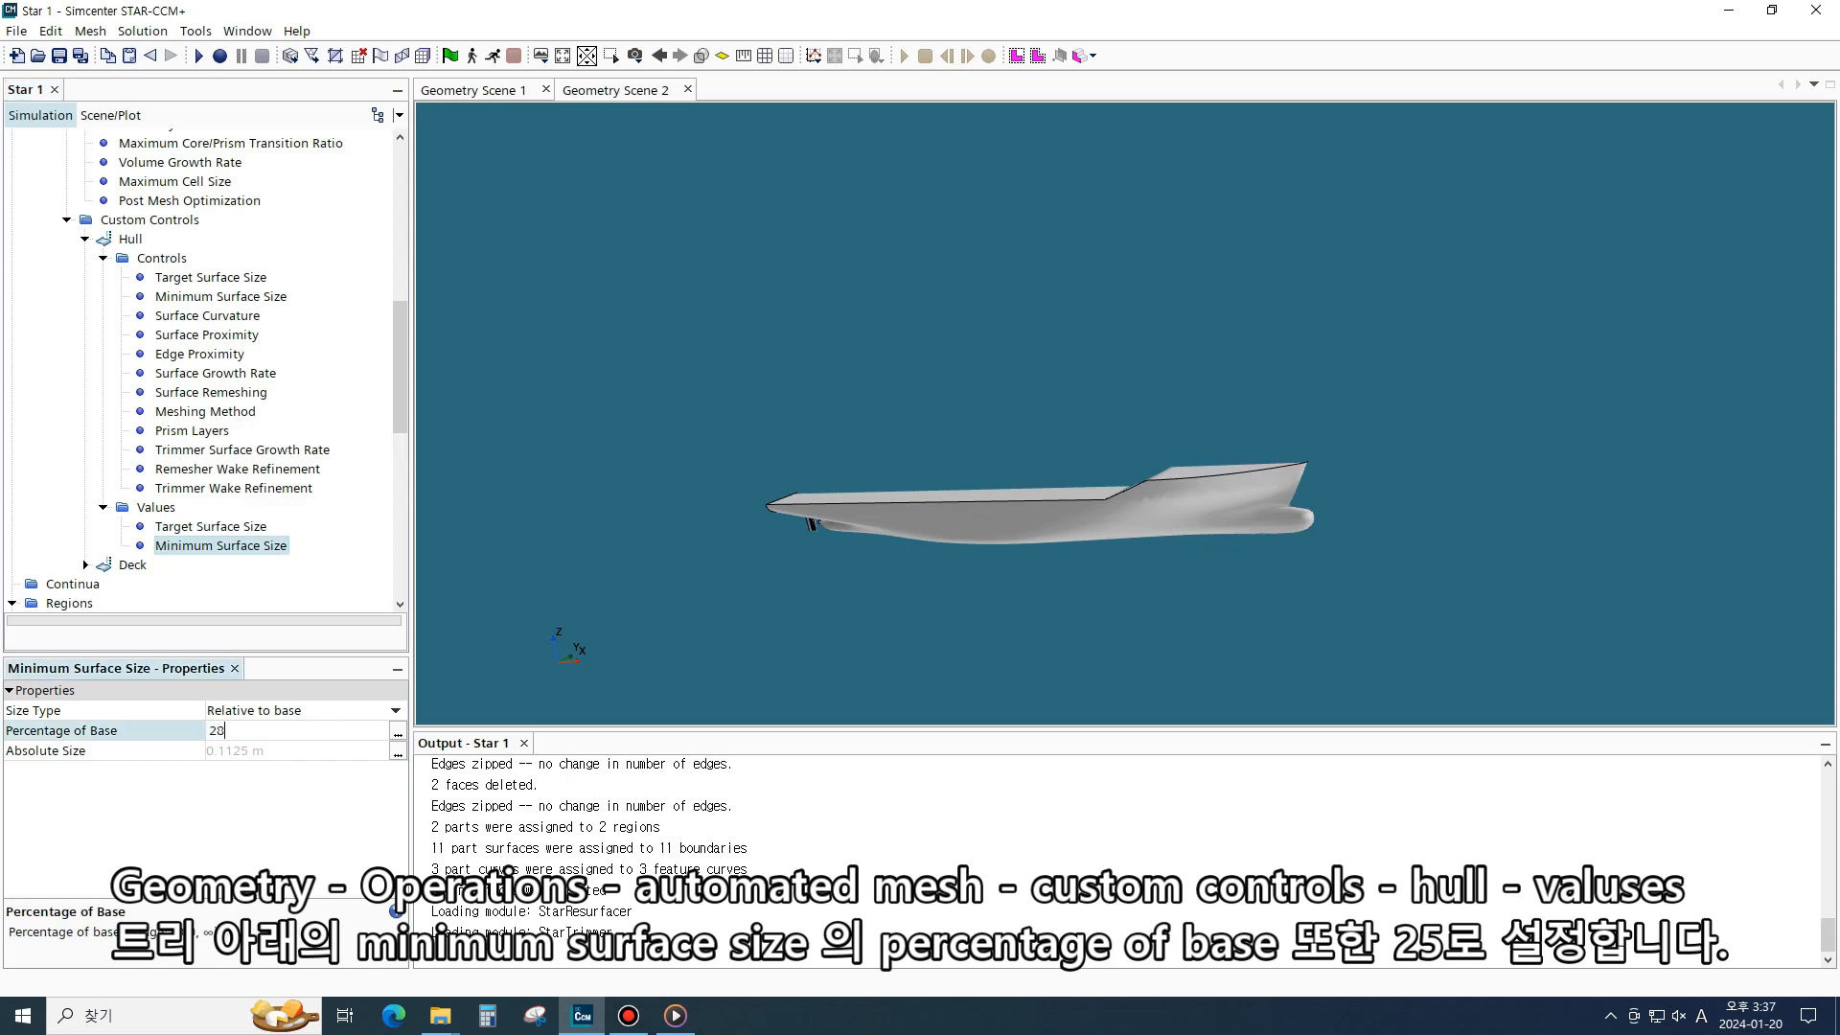
key("BackSpace")
type("5")
key("Return")
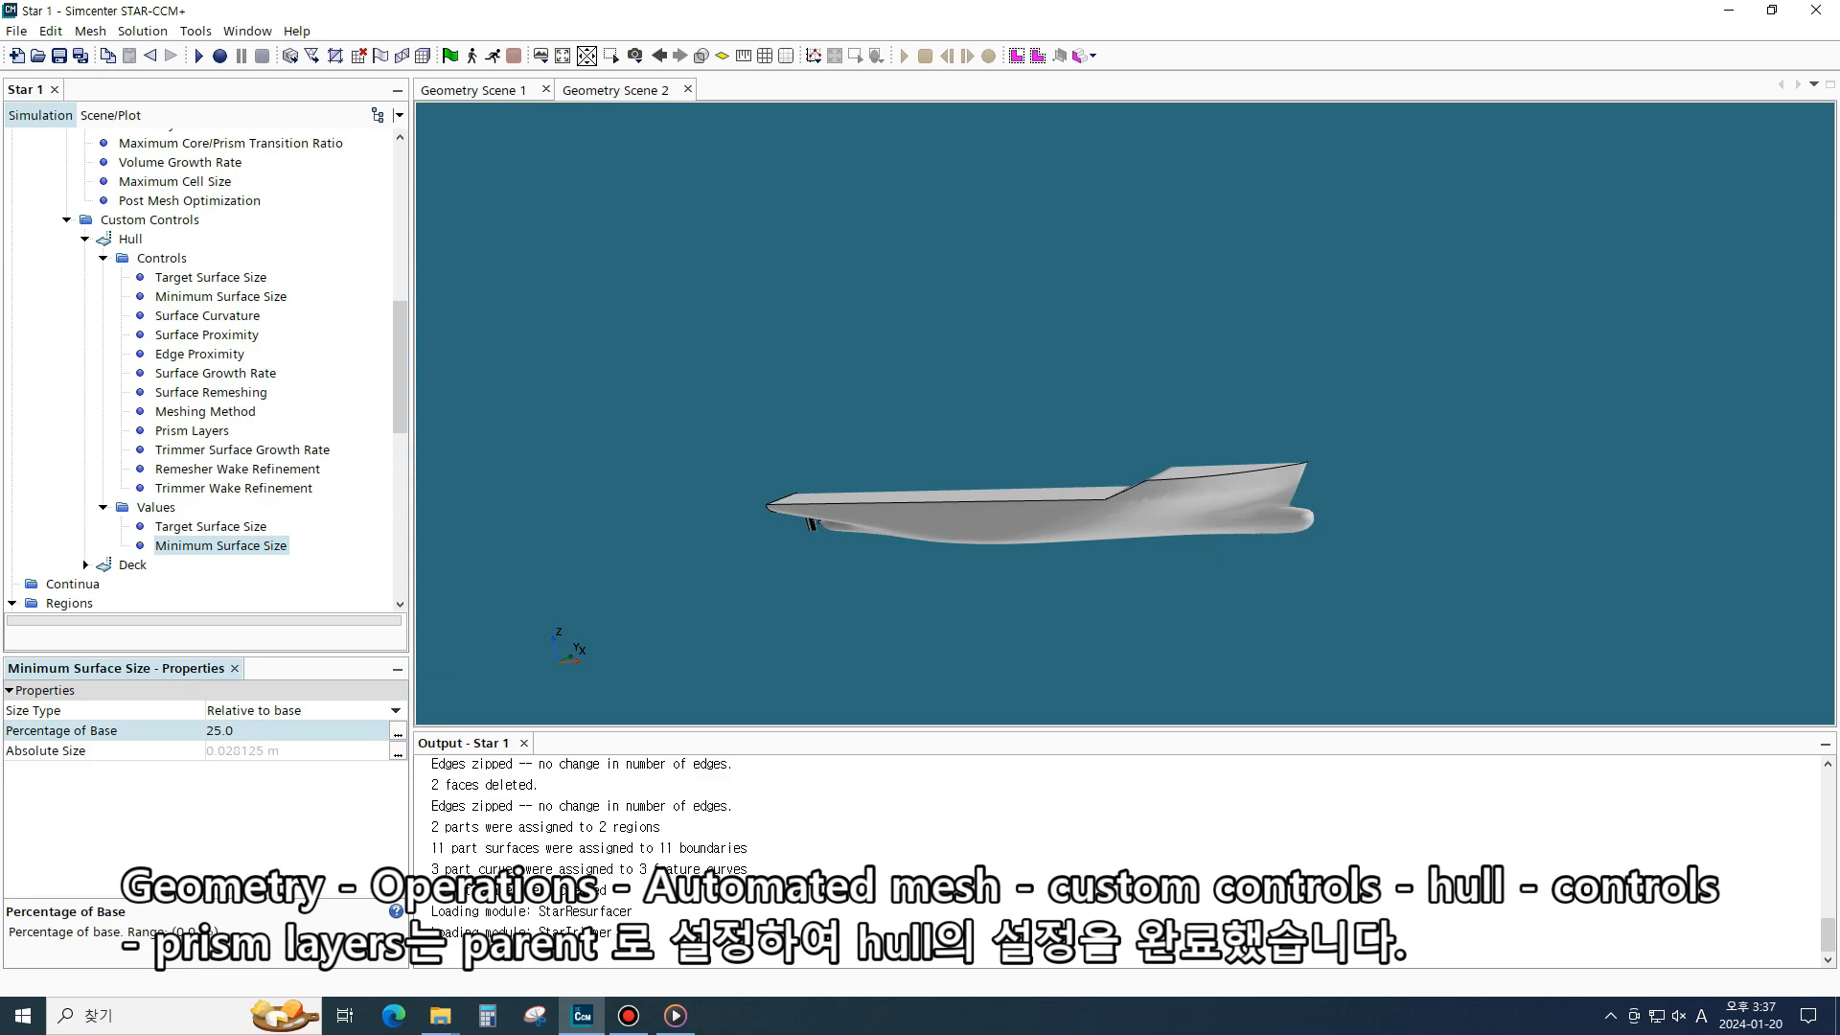
- Set the Hull control's Prism Layers option to Parent
left_click(193, 430)
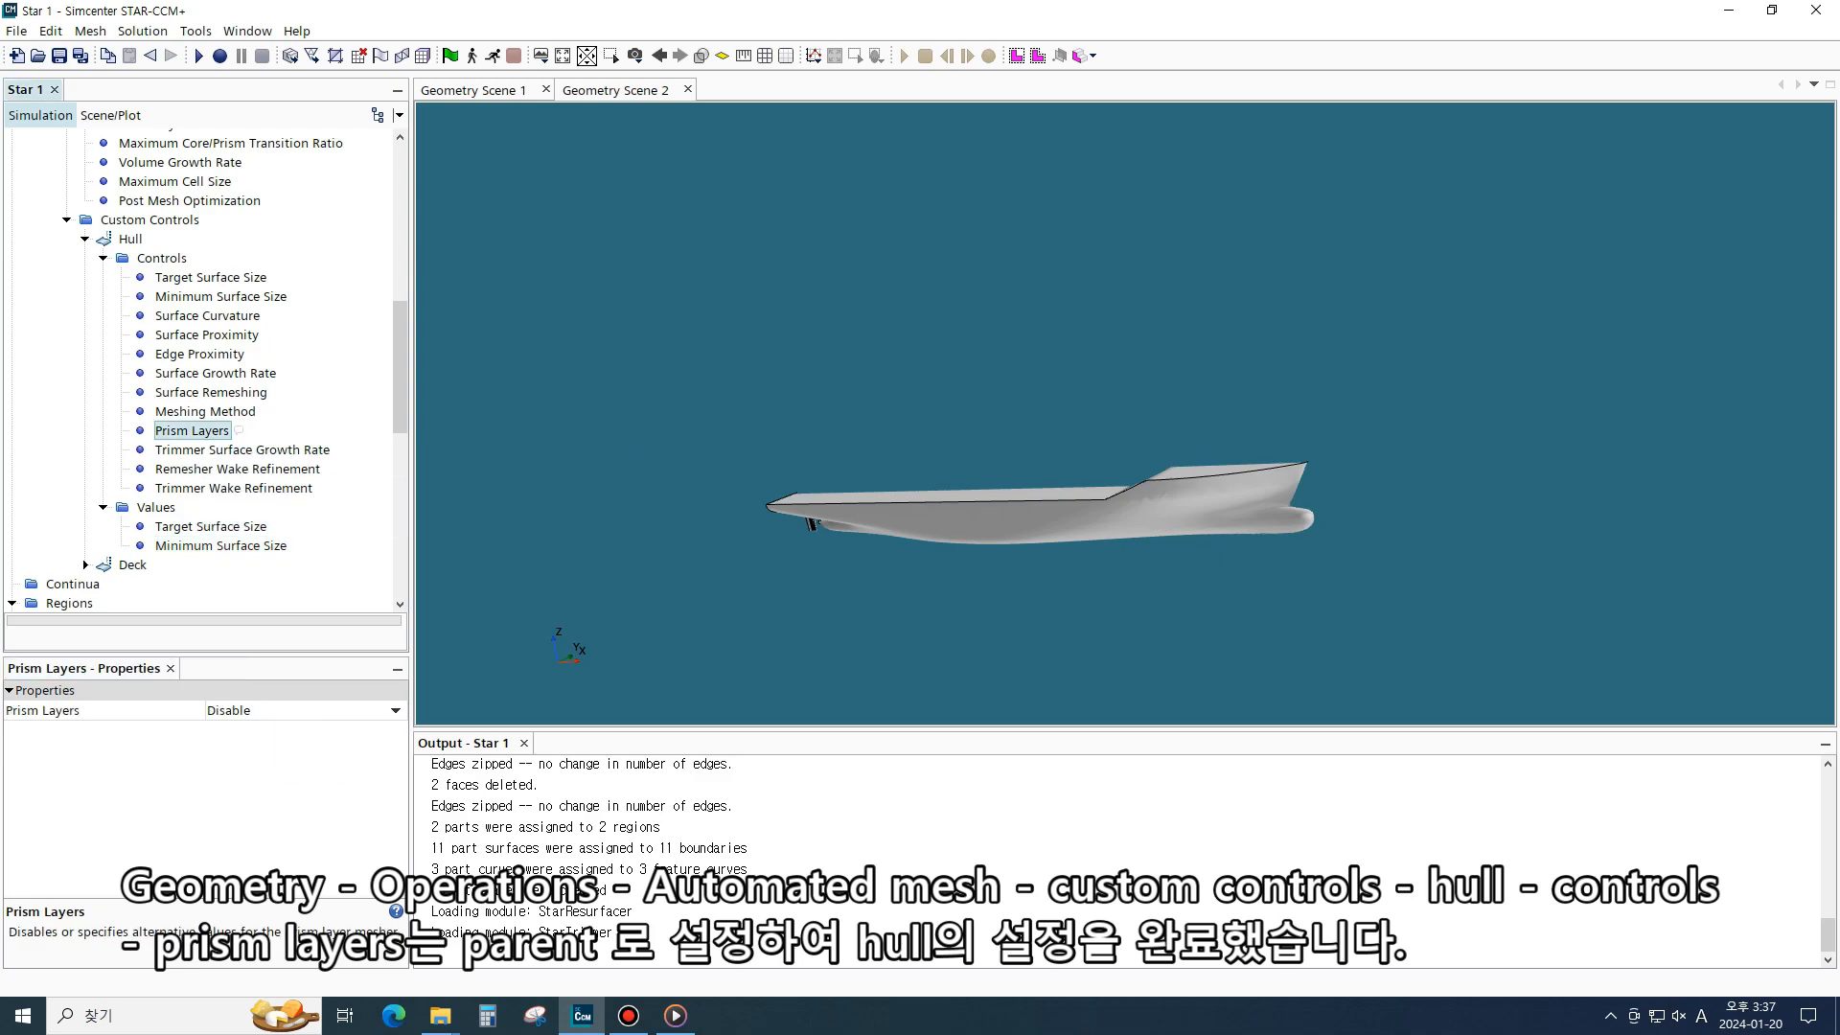
left_click(395, 711)
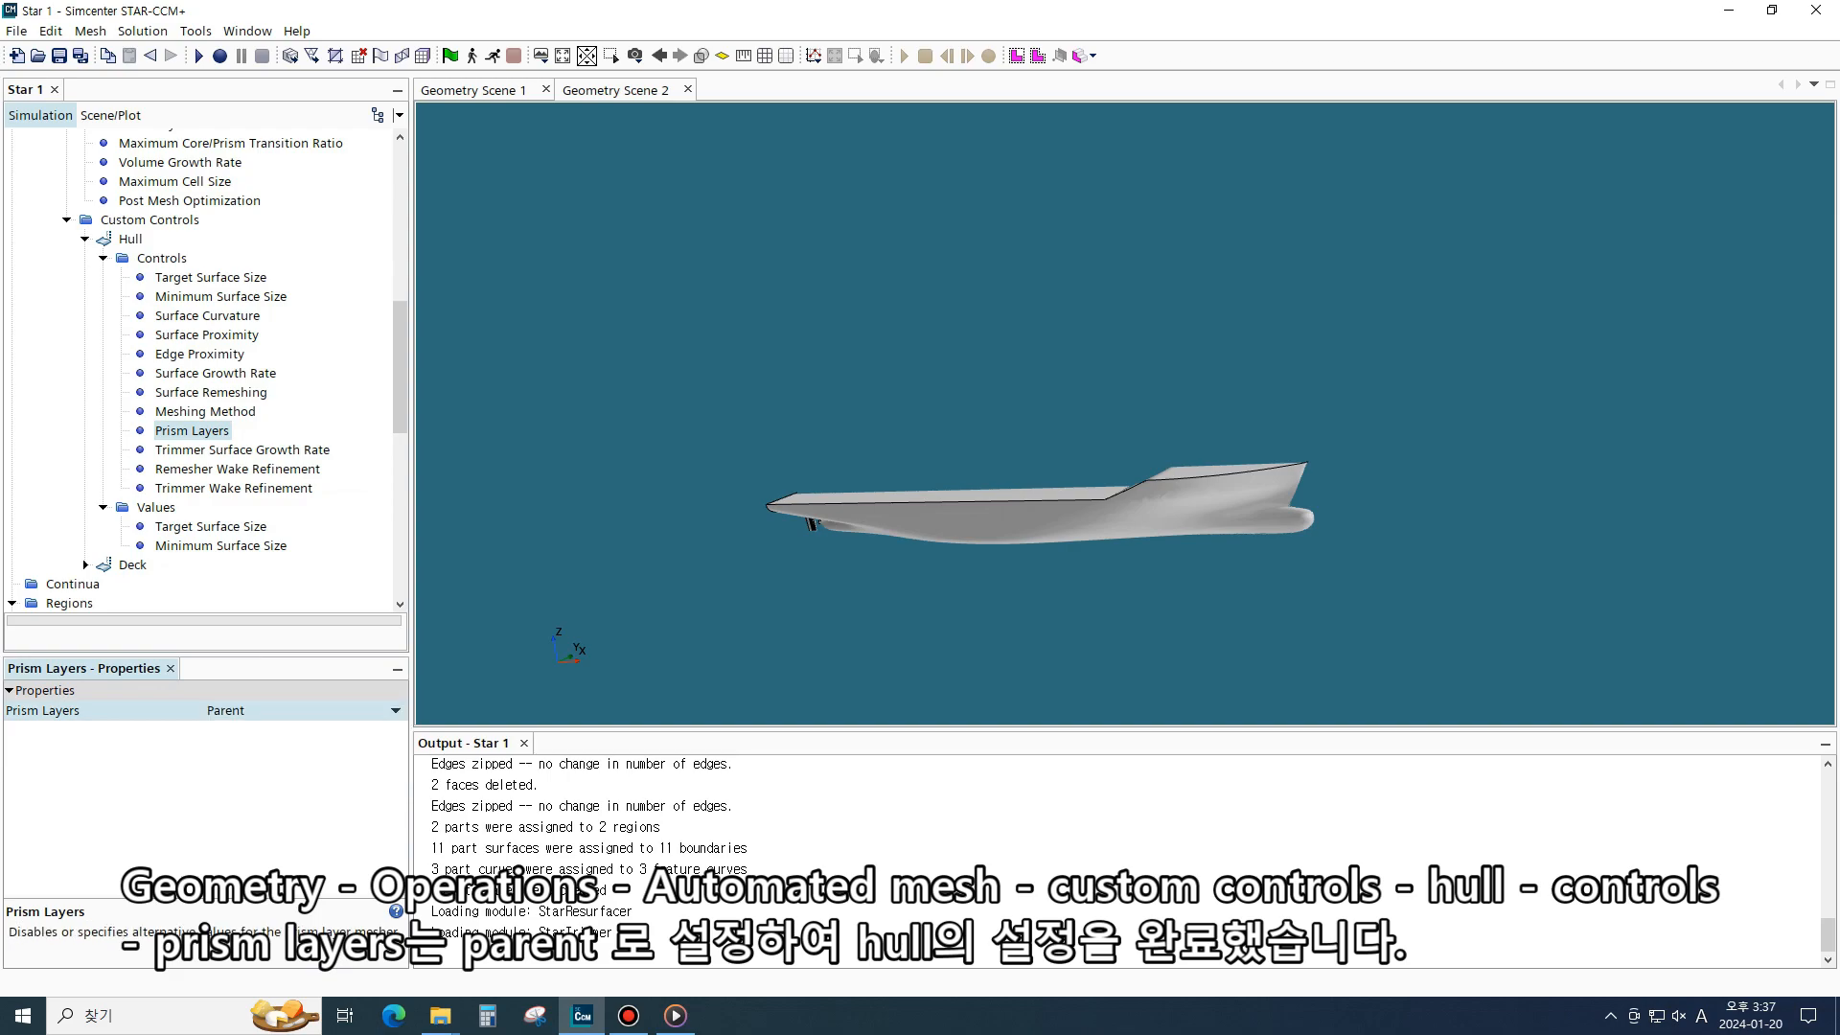
- Duplicate the Hull custom control and rename the copy Rudder
scroll(201, 369, "up", 3)
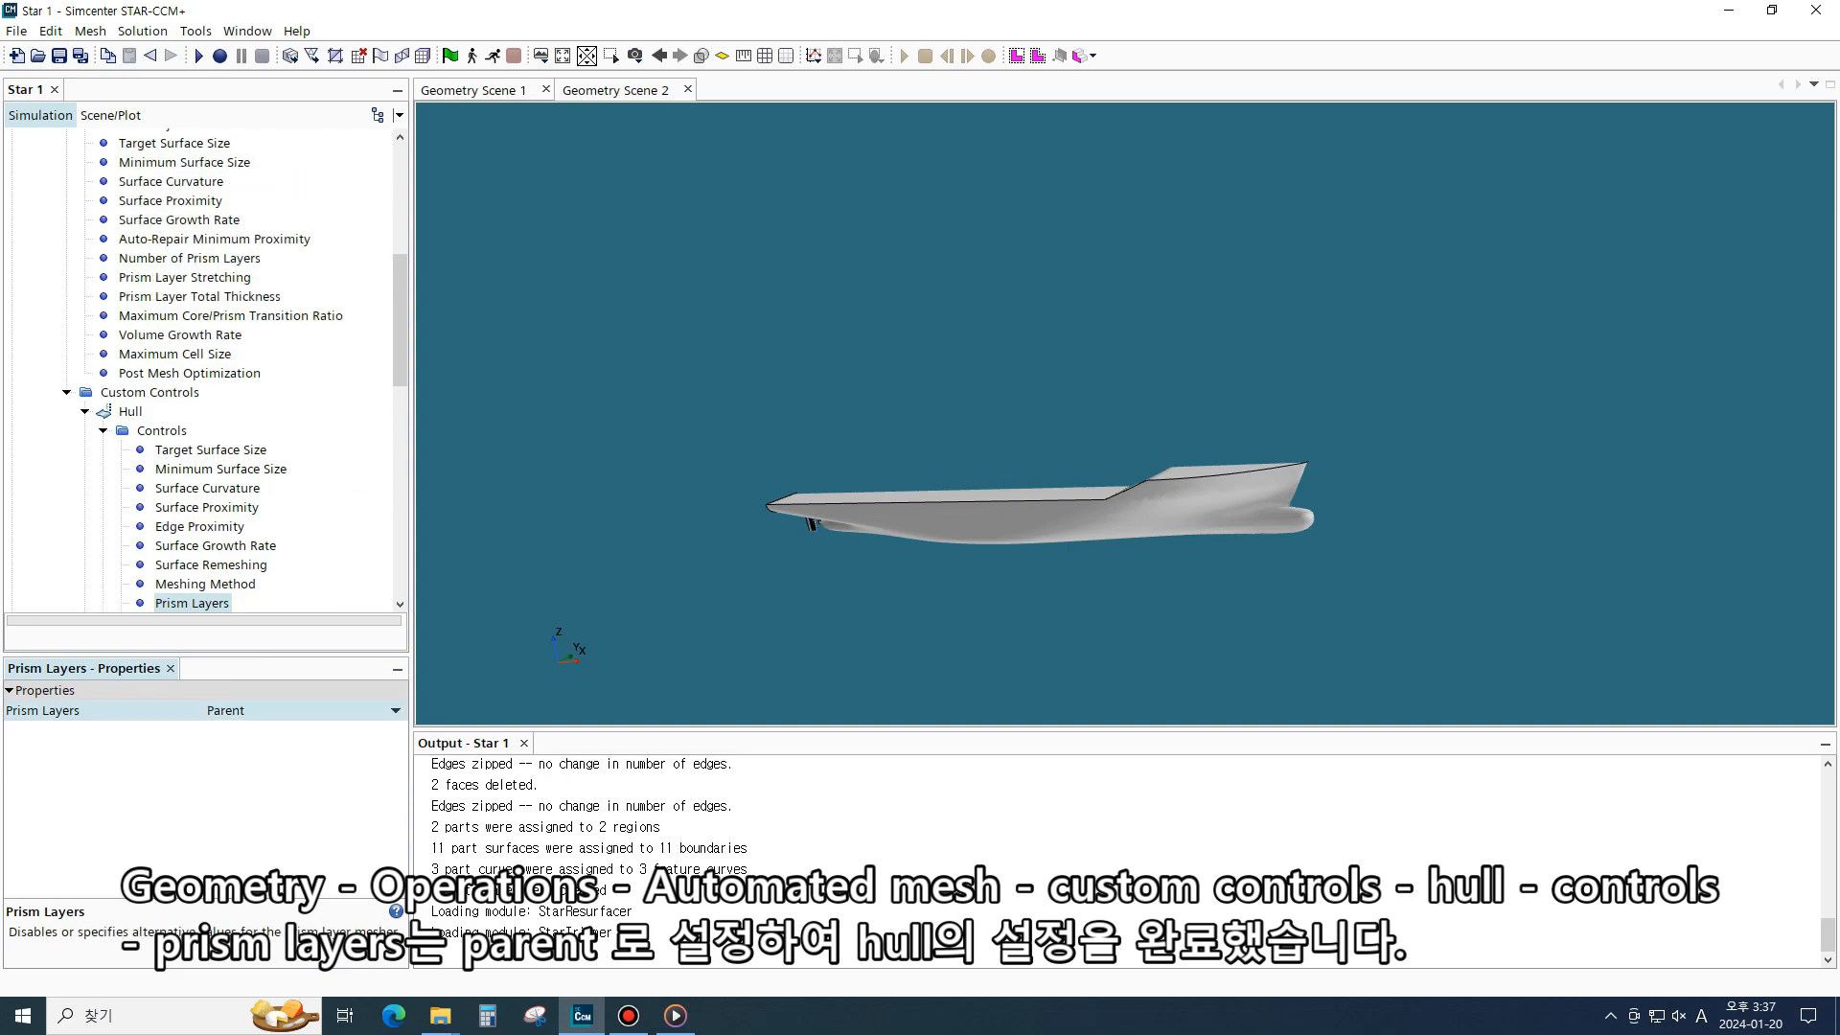
double_click(130, 411)
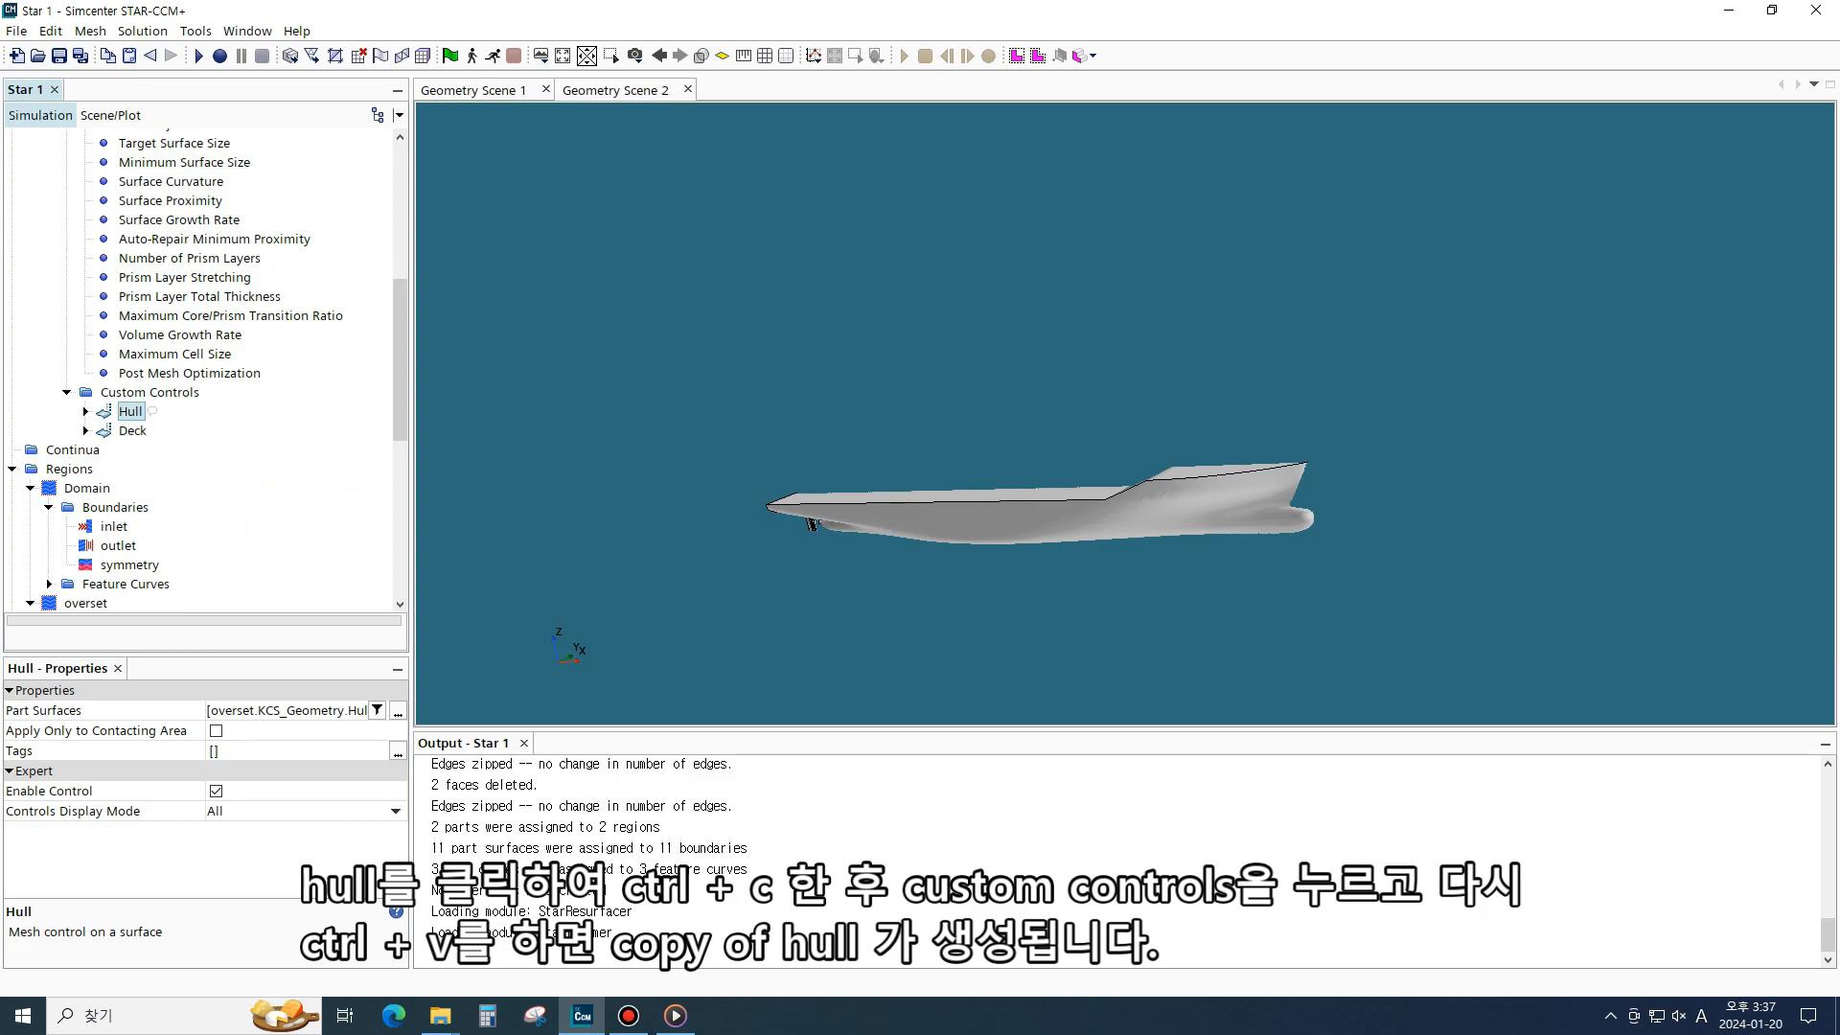
key("ctrl+c")
left_click(150, 392)
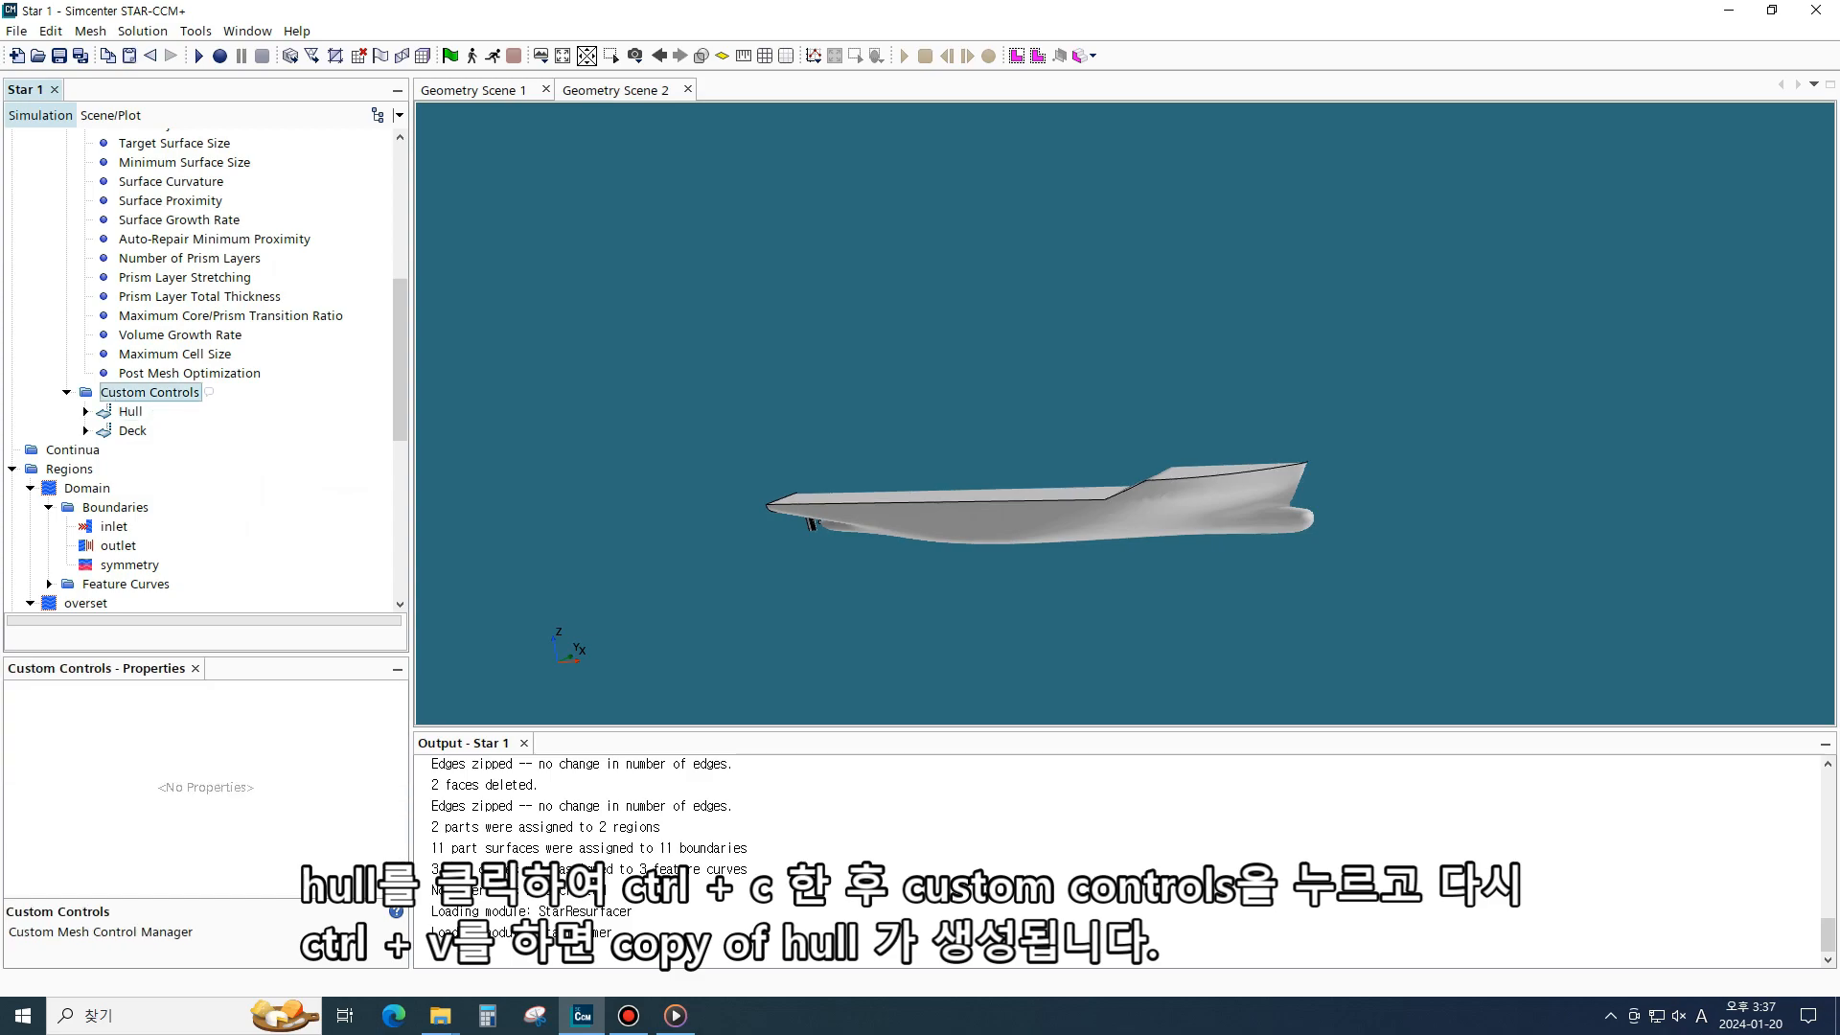
key("ctrl+v")
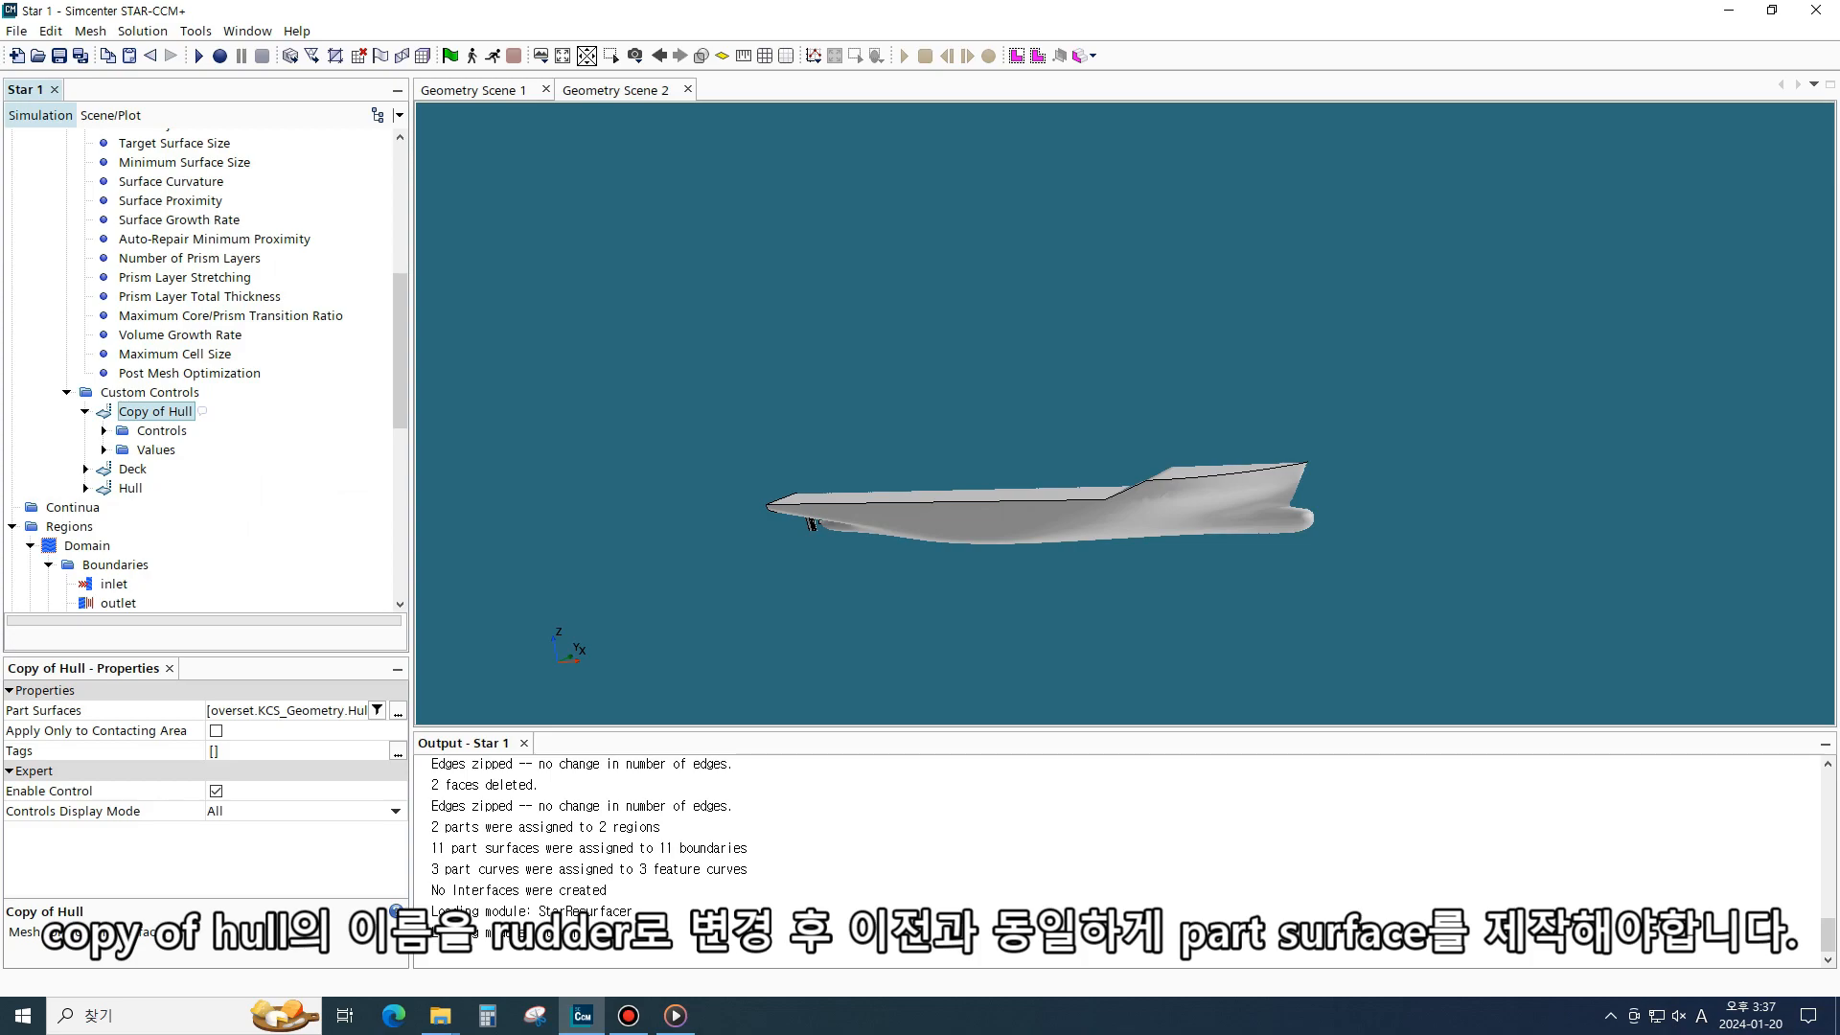
key("F2")
type("Rudder")
key("Return")
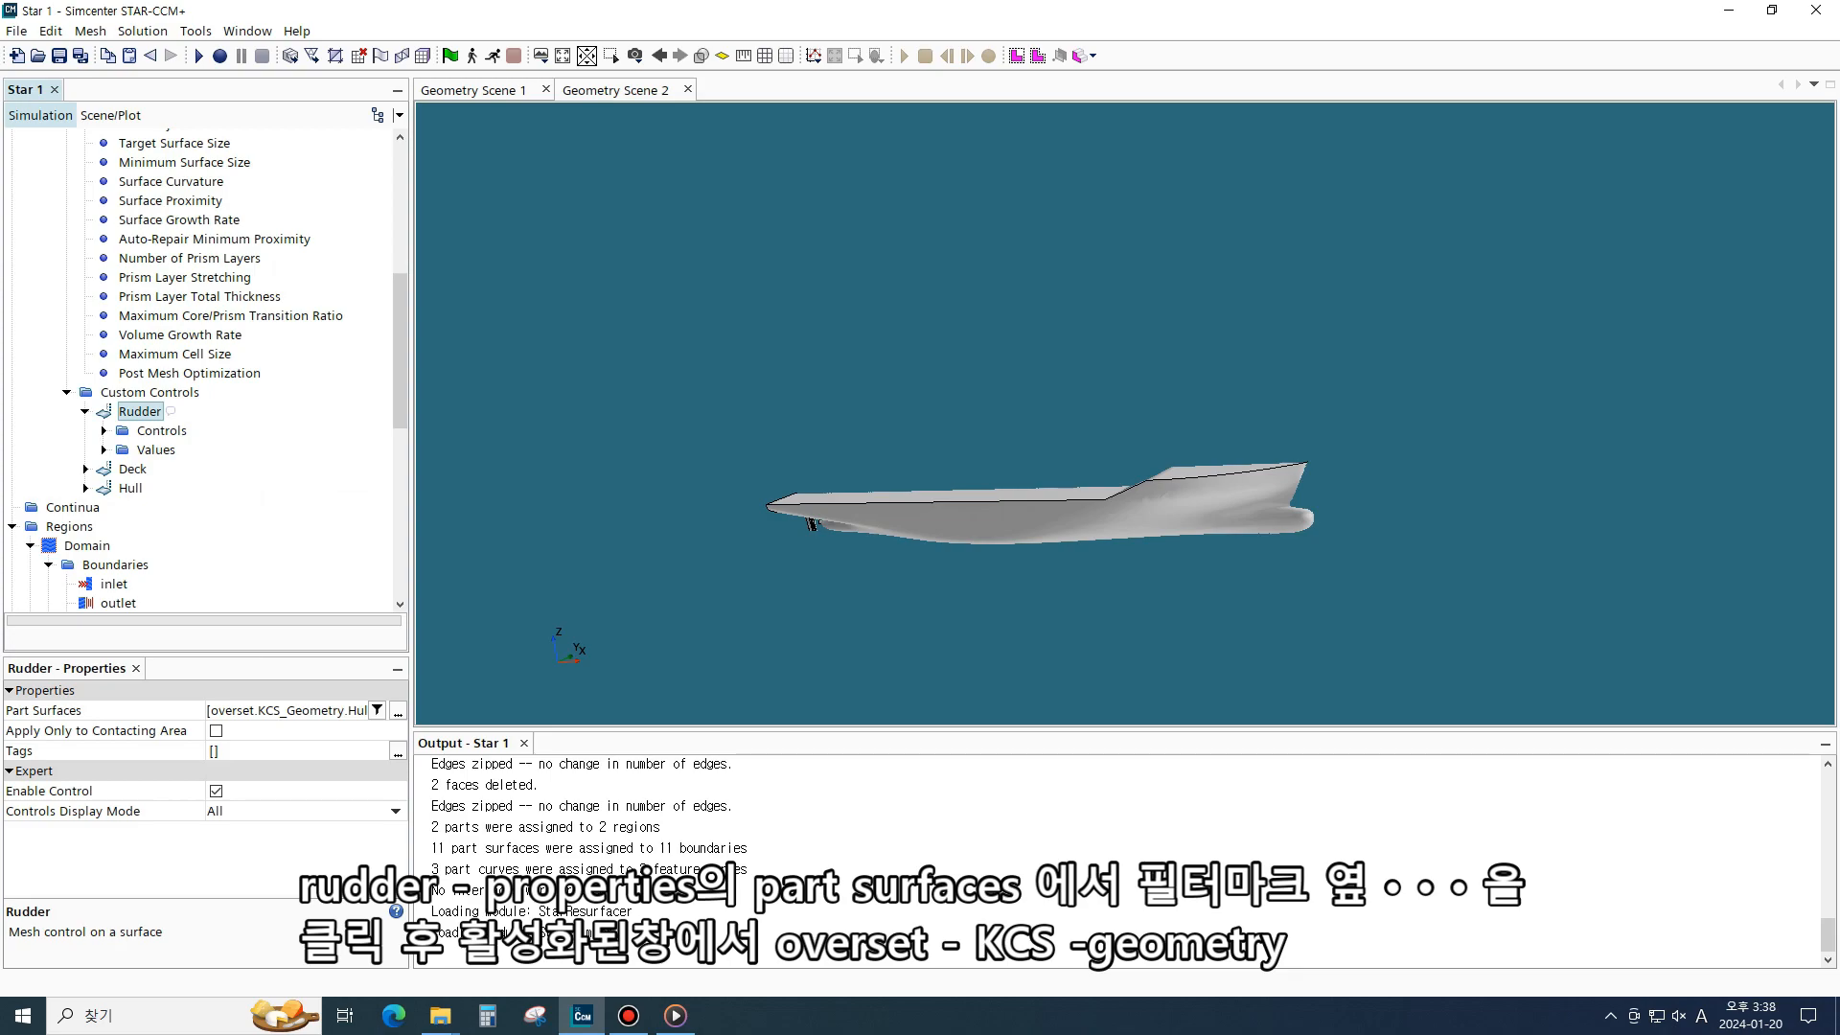
- Set the Rudder control's part surfaces to the KCS_Geometry Rudder surface
left_click(398, 711)
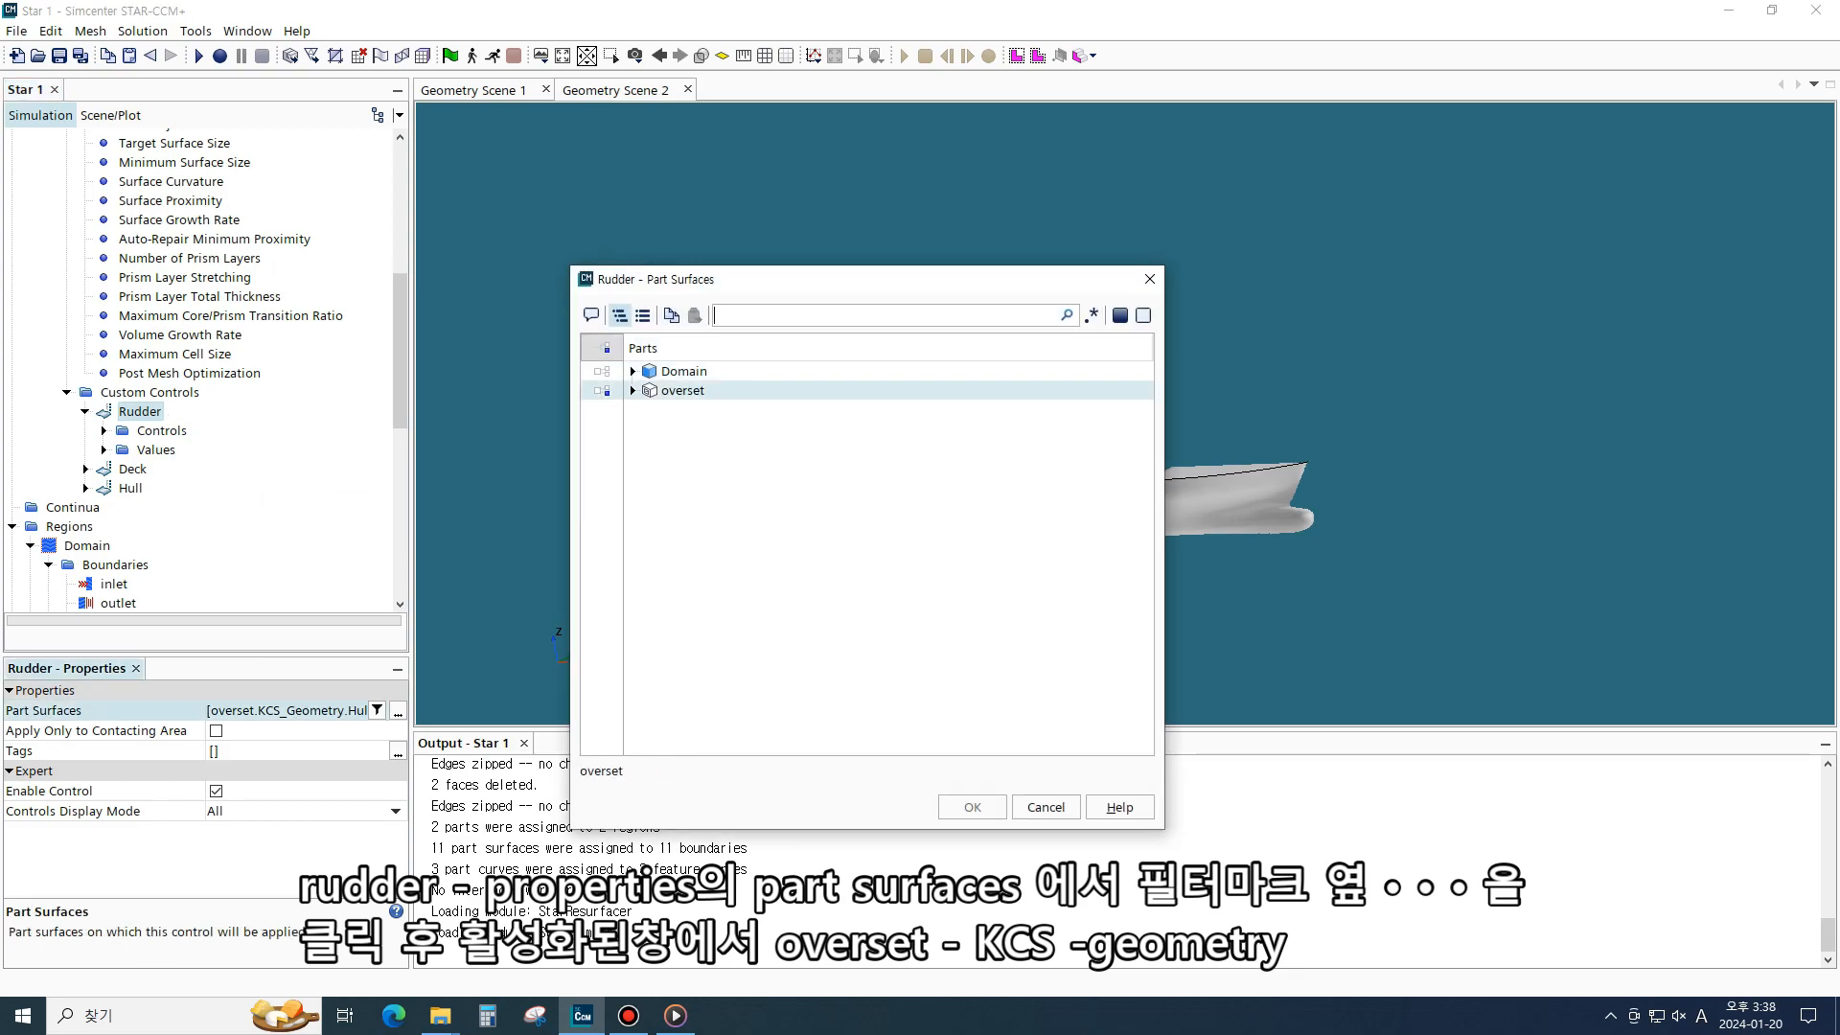
left_click(601, 391)
left_click(633, 391)
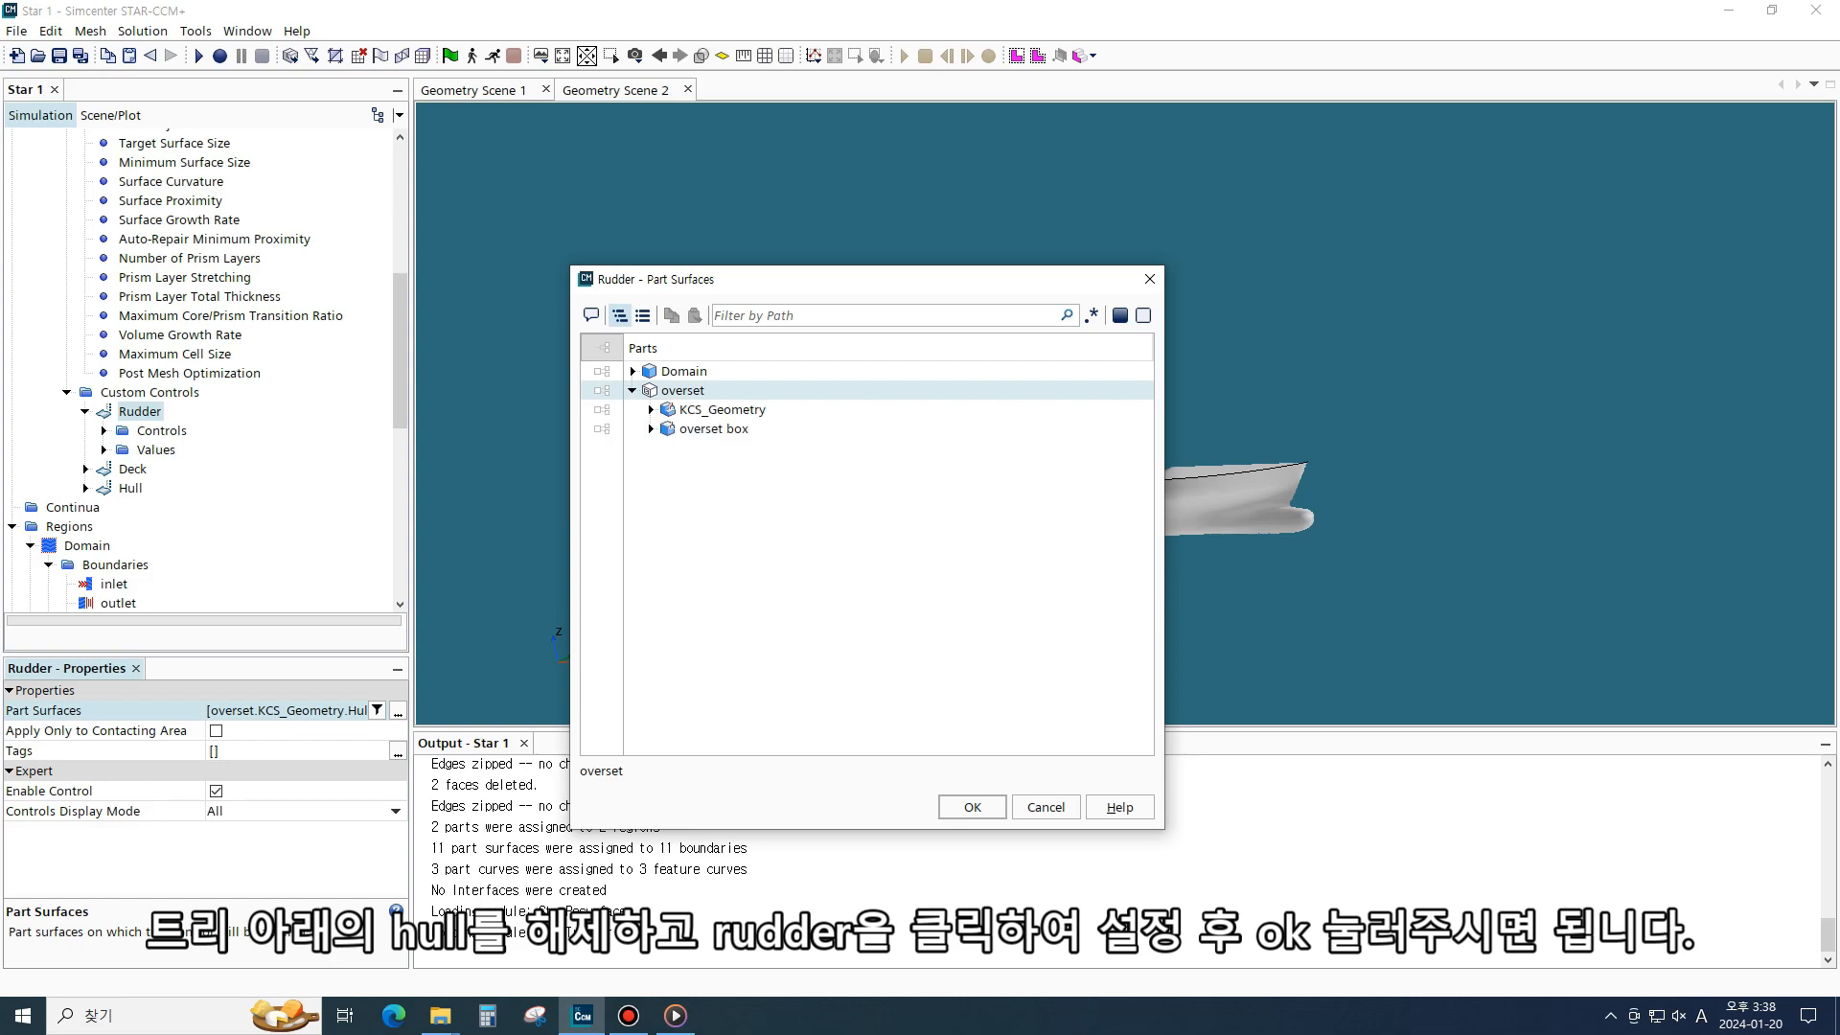
left_click(650, 410)
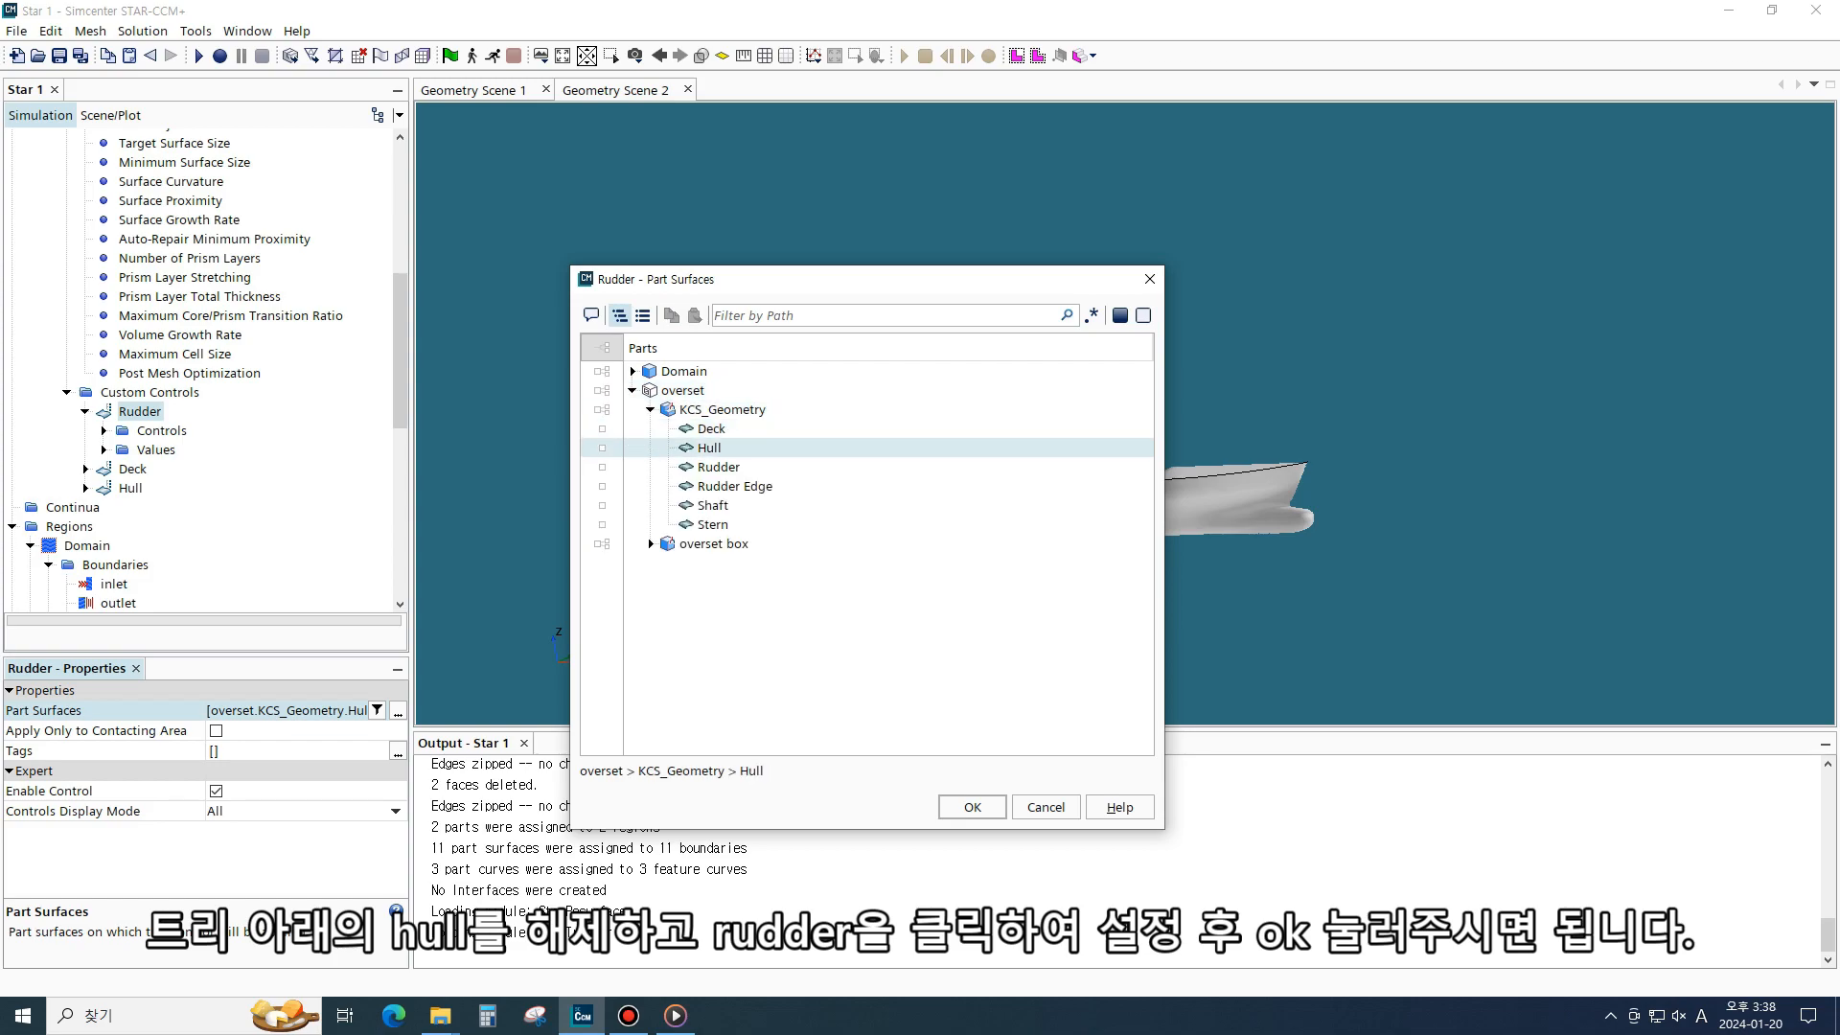
left_click(718, 468)
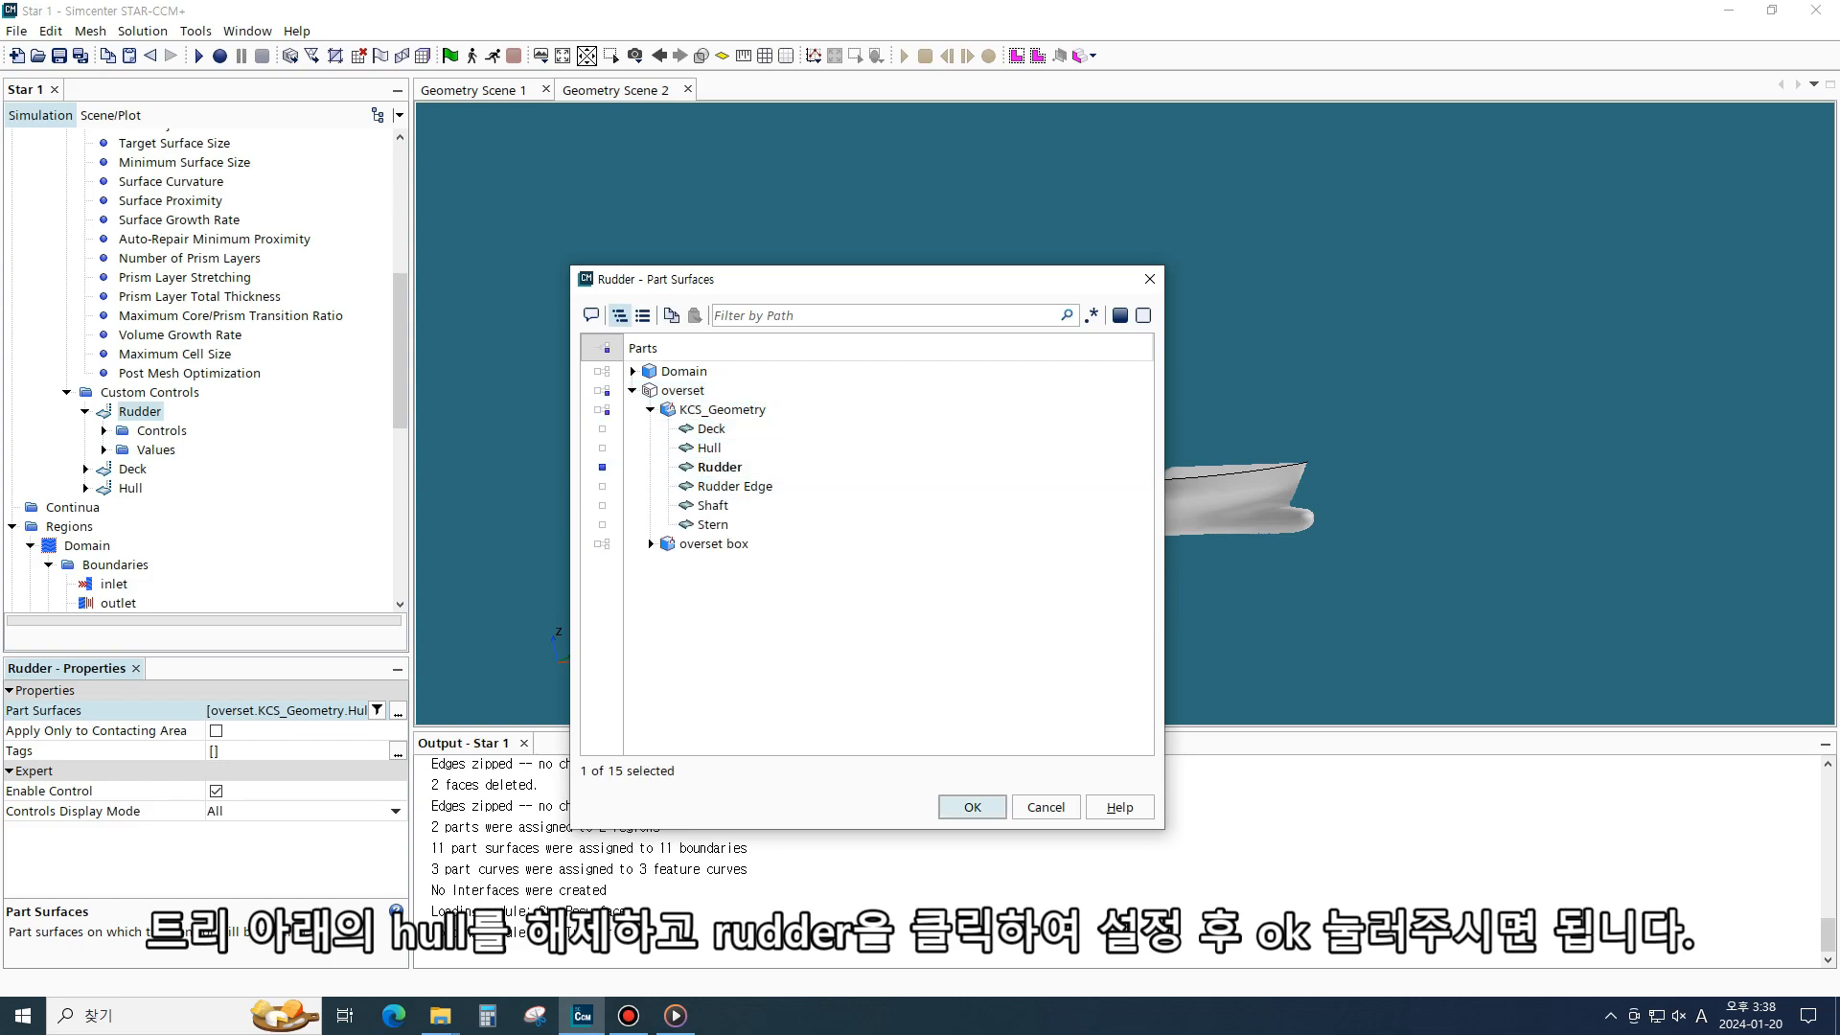
left_click(973, 807)
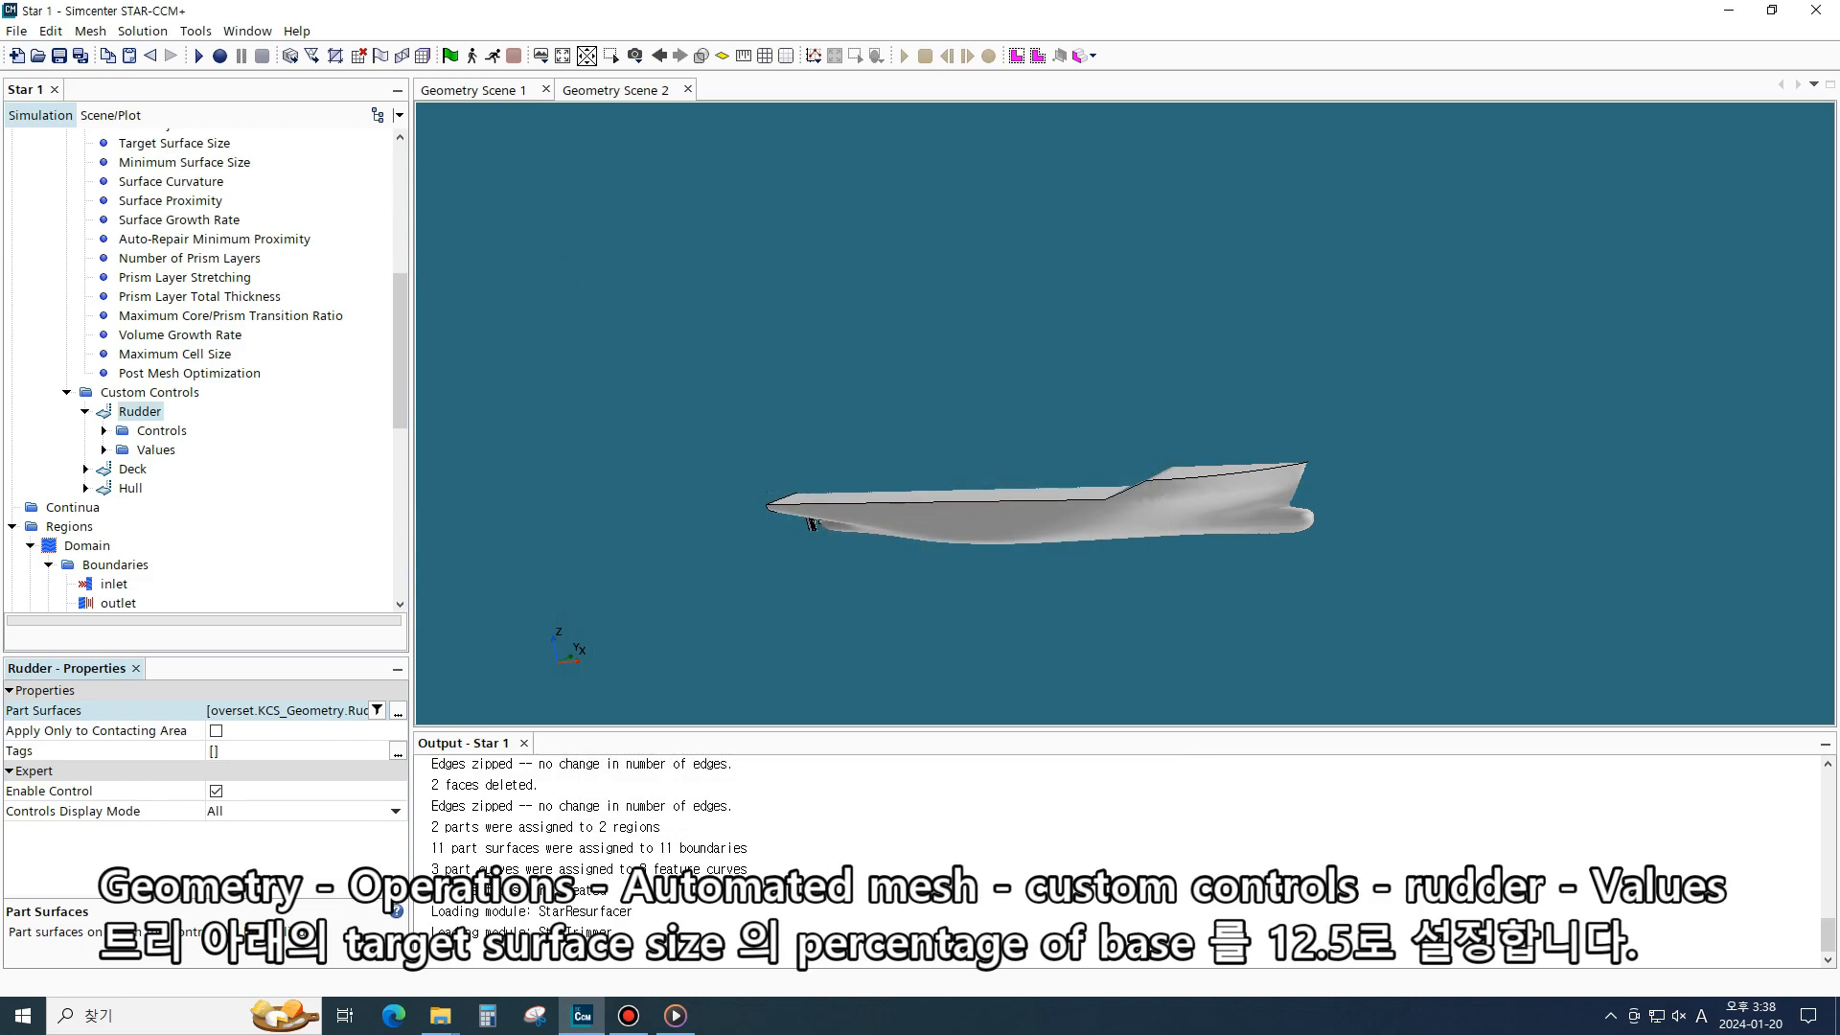
- Set the Rudder control's Target Surface Size value to 12.5 percentage of base
left_click(103, 430)
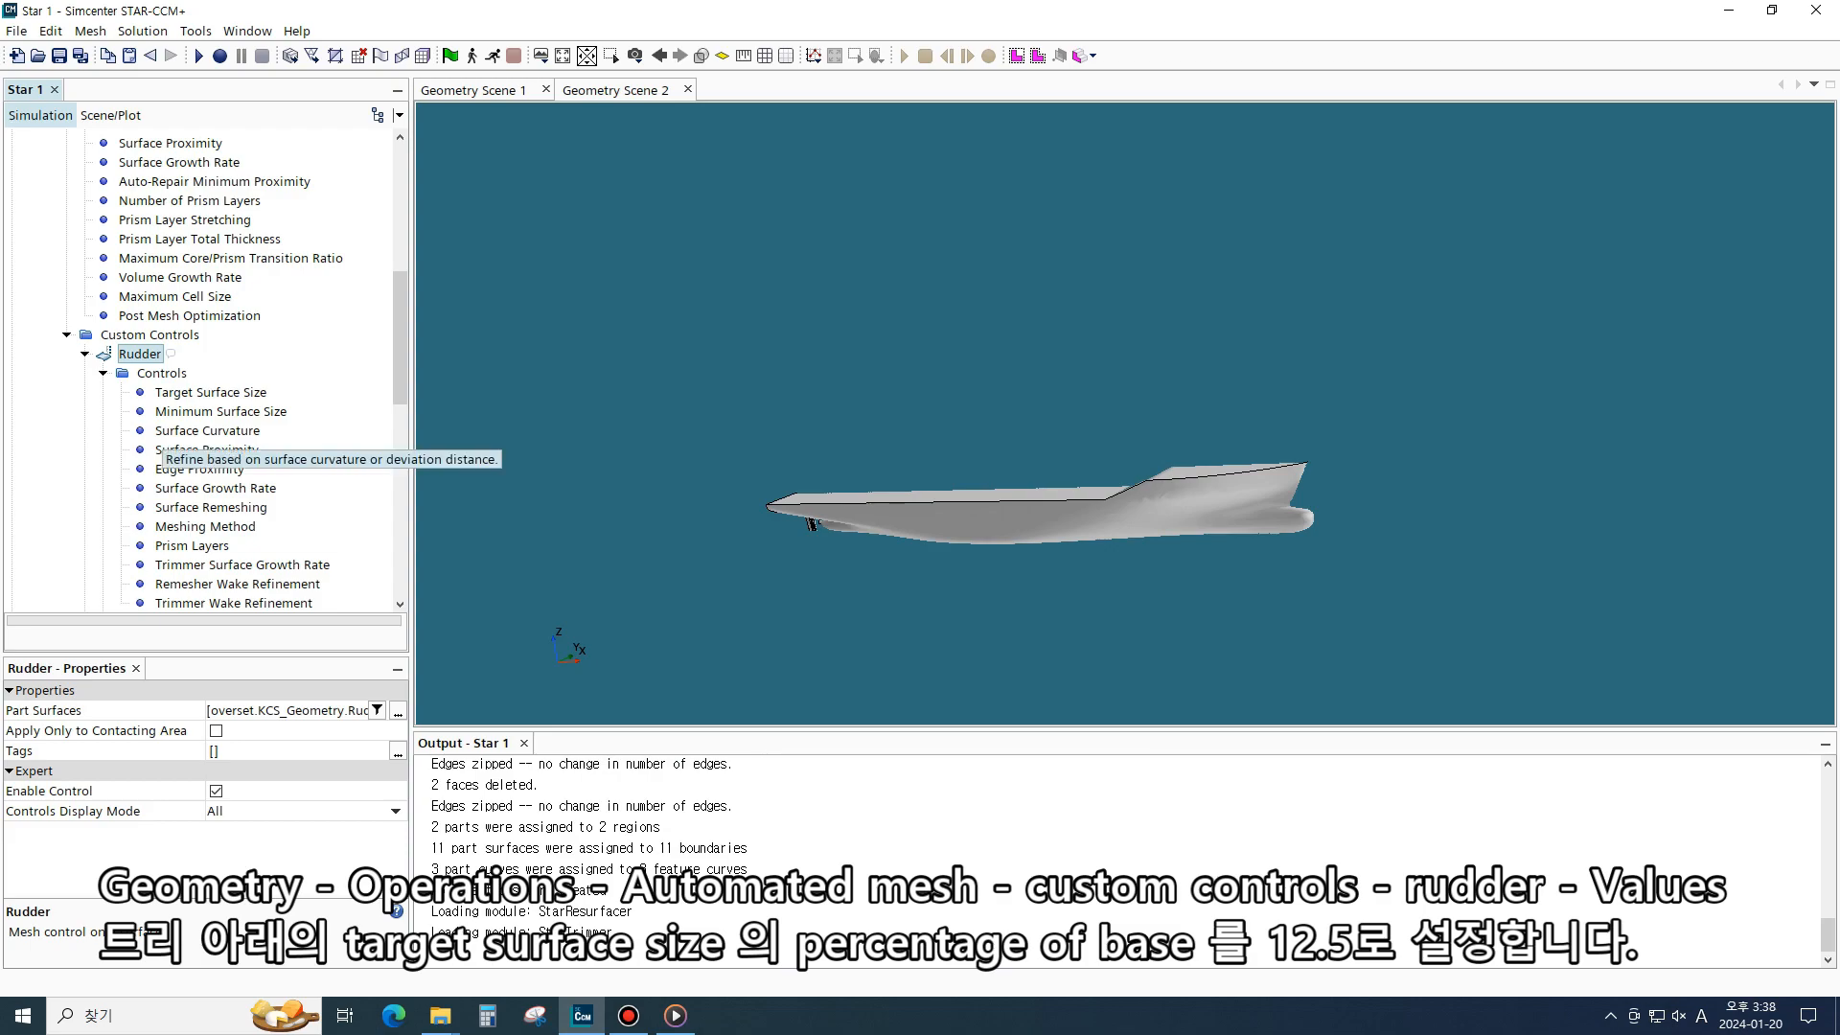
scroll(158, 450, "down", 2)
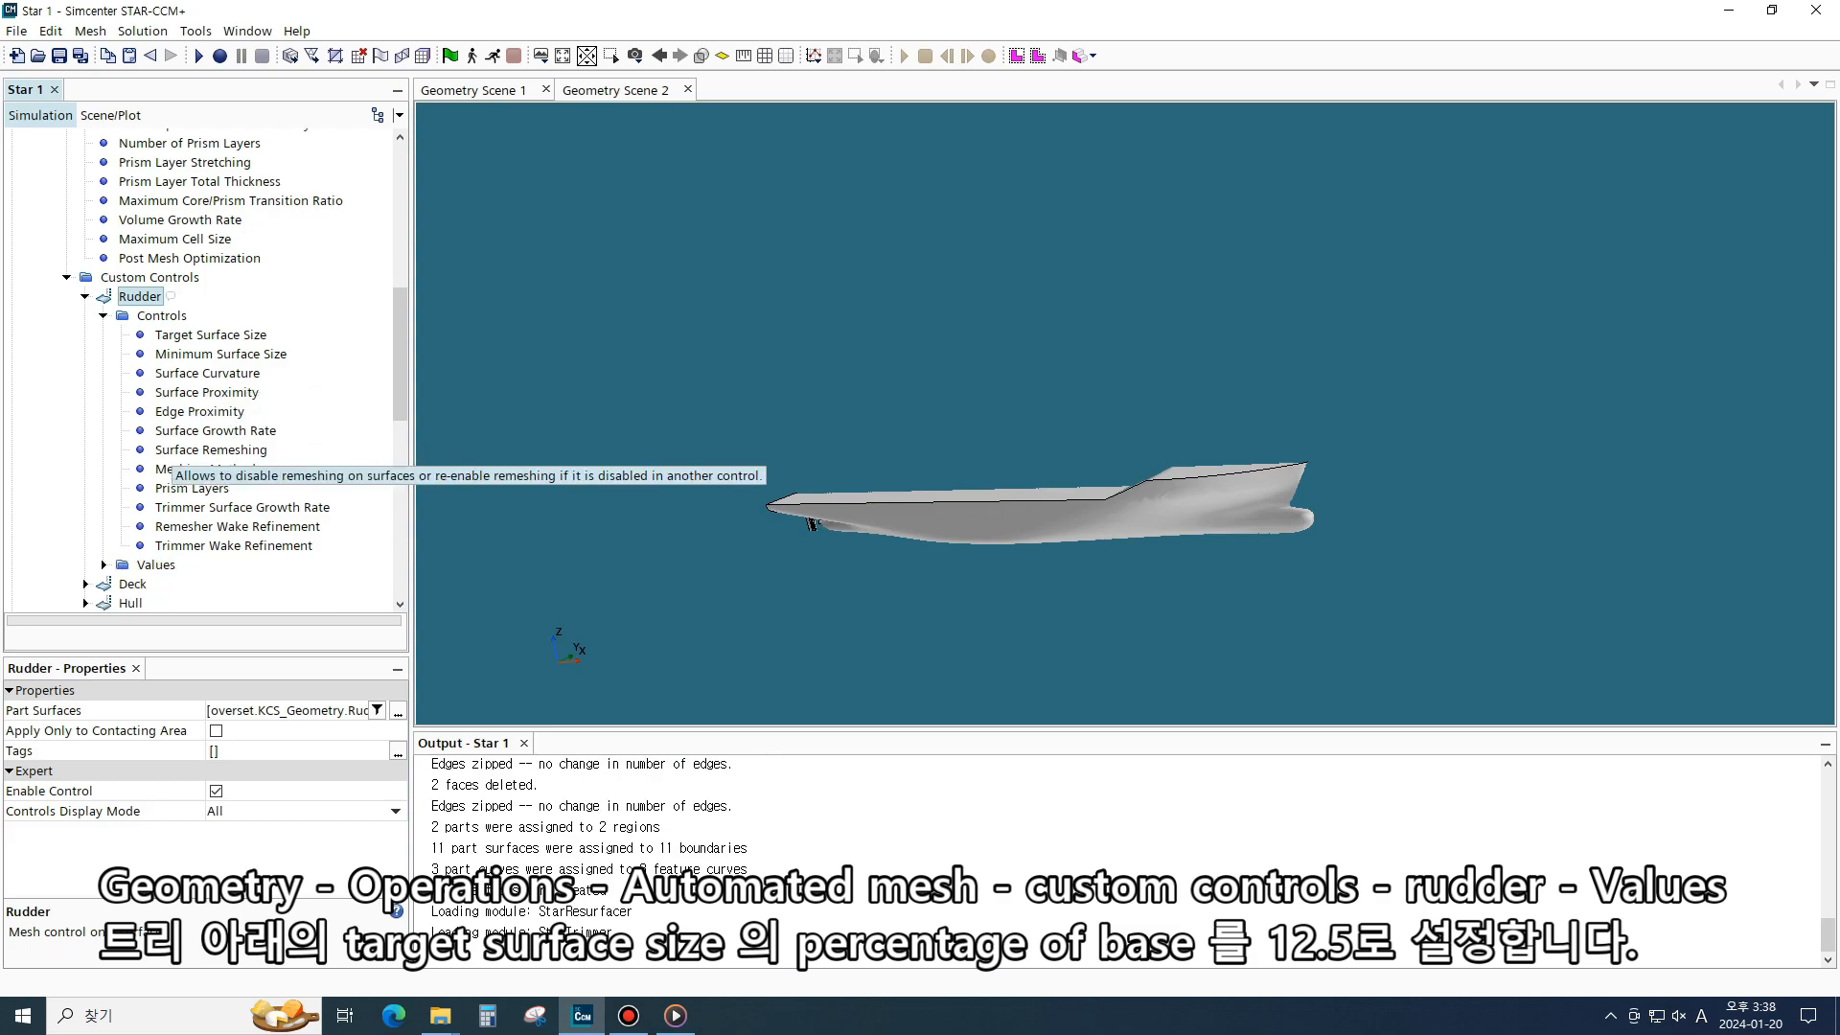
left_click(103, 506)
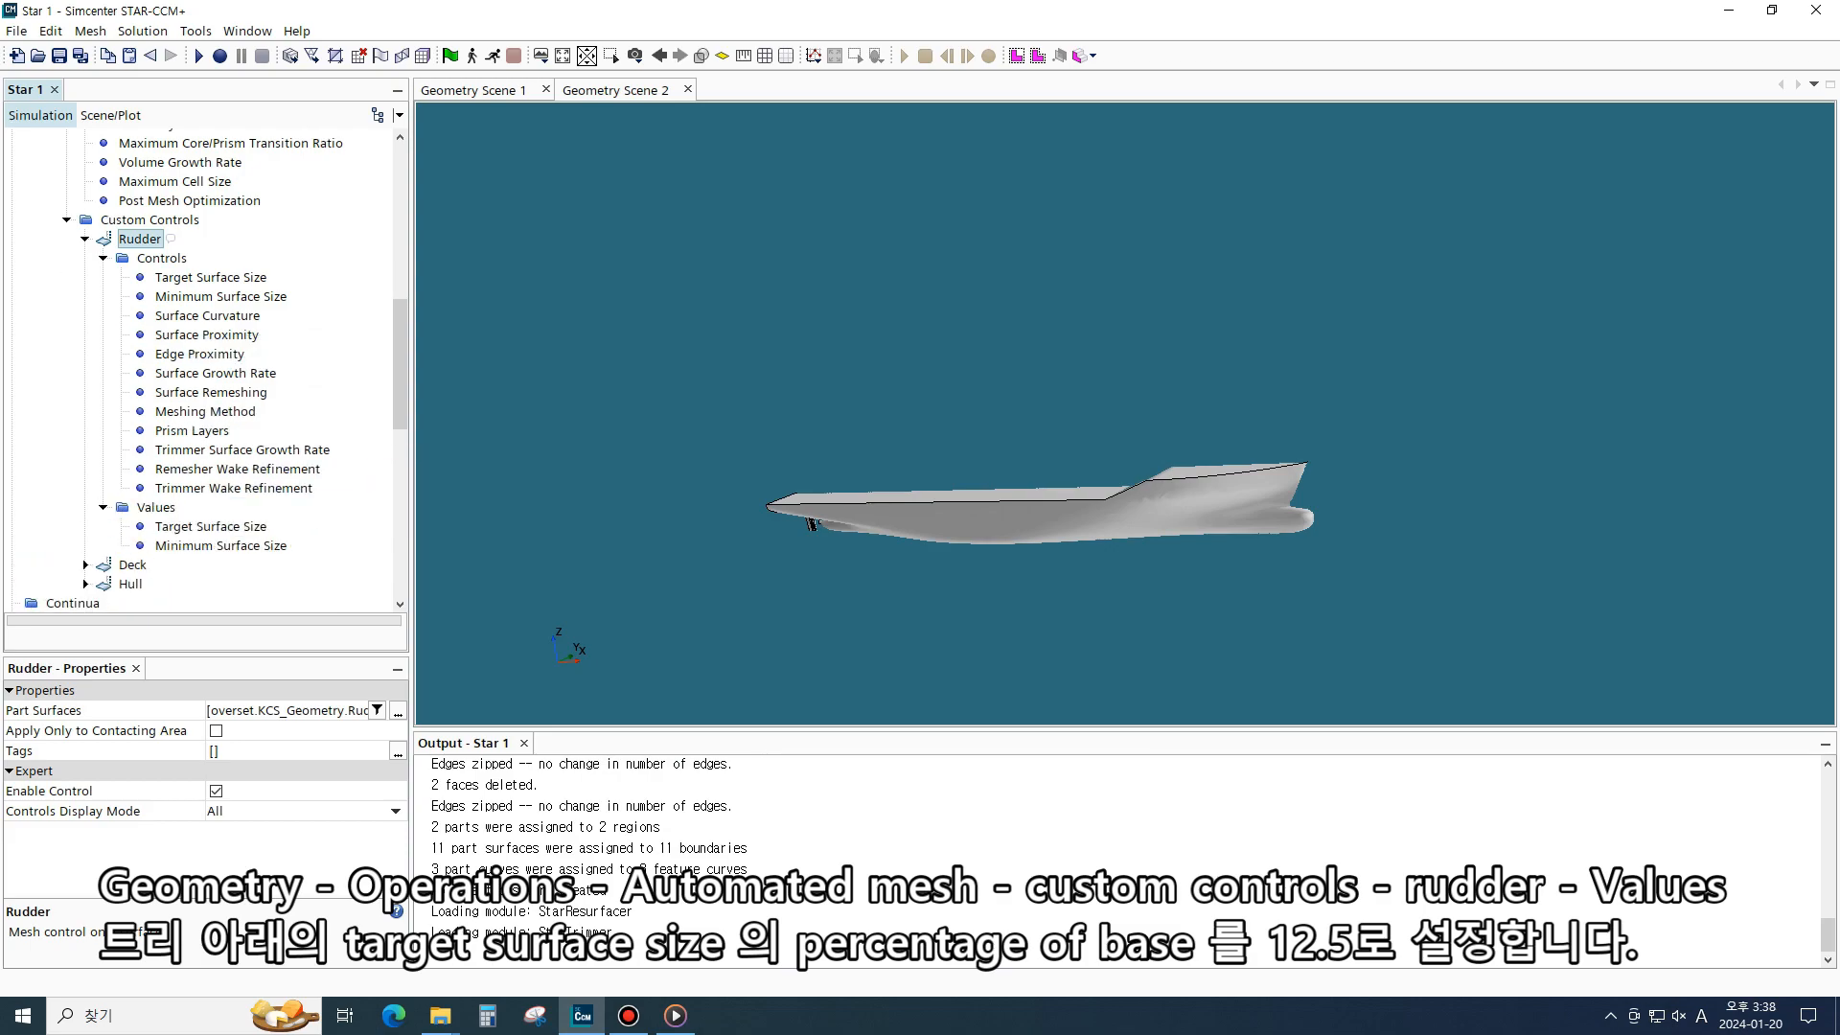
left_click(211, 526)
left_click(251, 730)
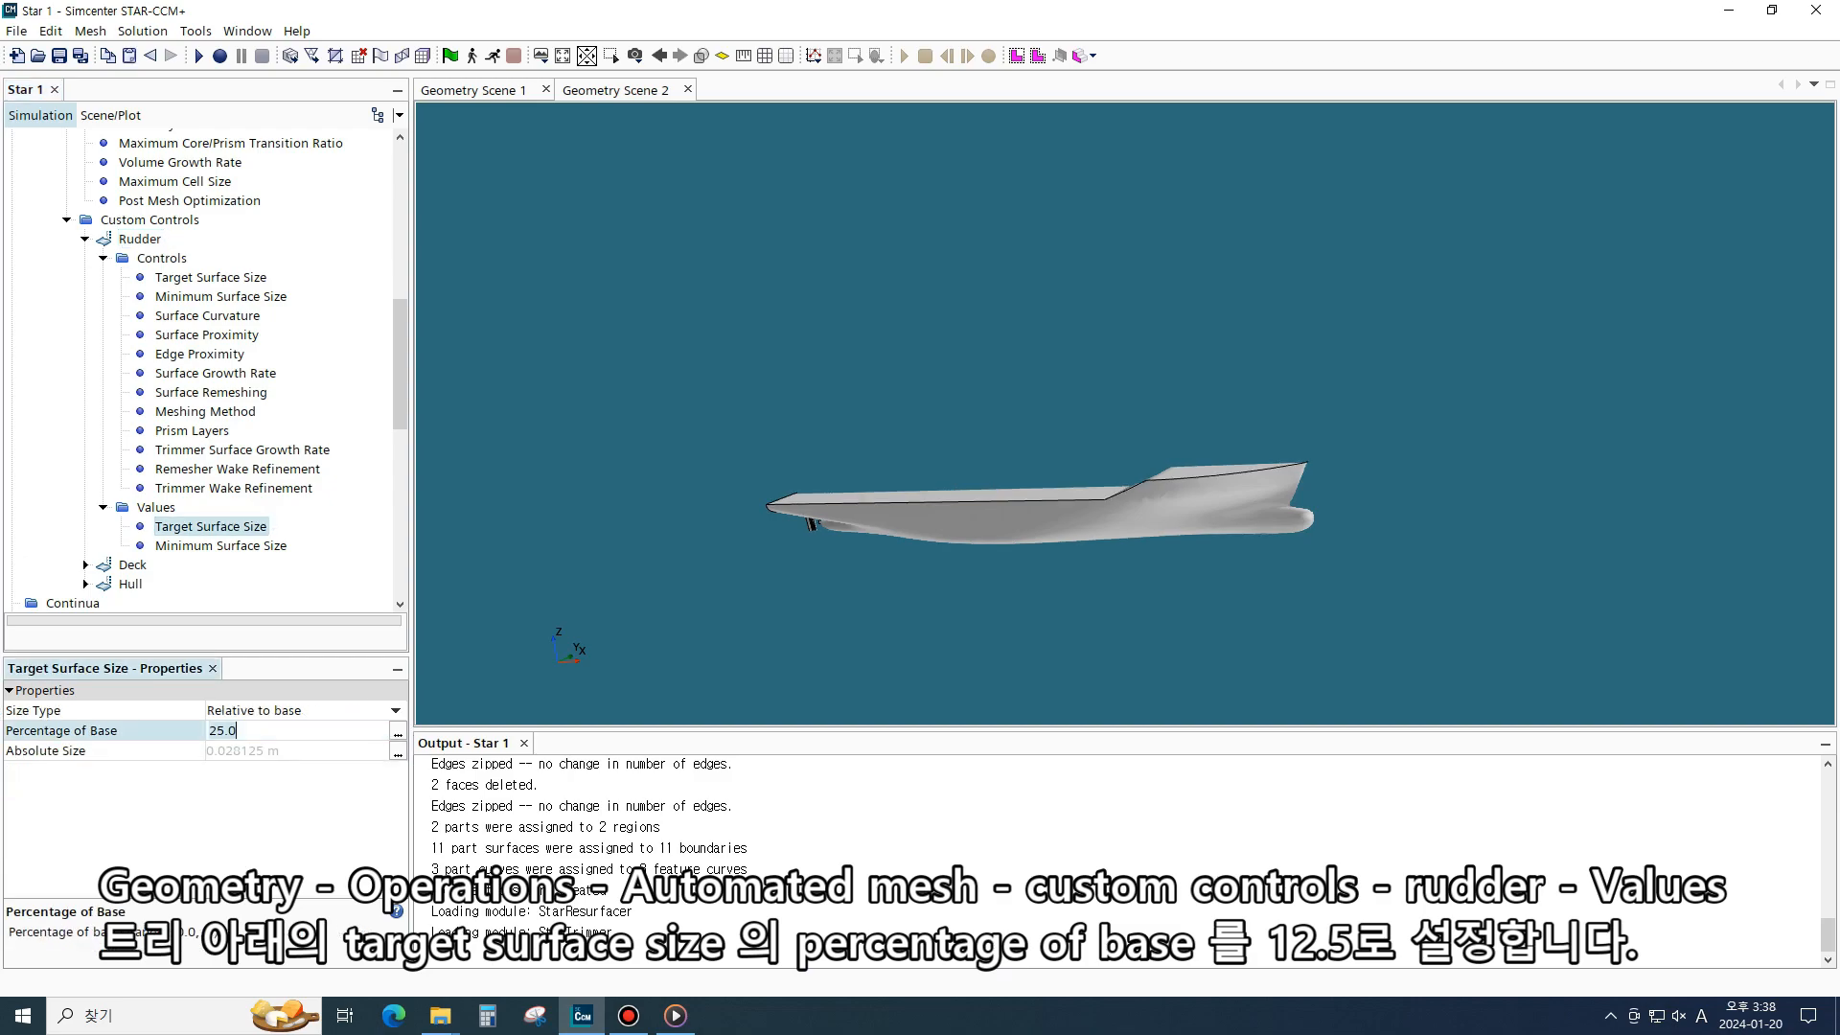
key("BackSpace")
key("BackSpace")
key("BackSpace")
key("BackSpace")
type("12.5")
key("Return")
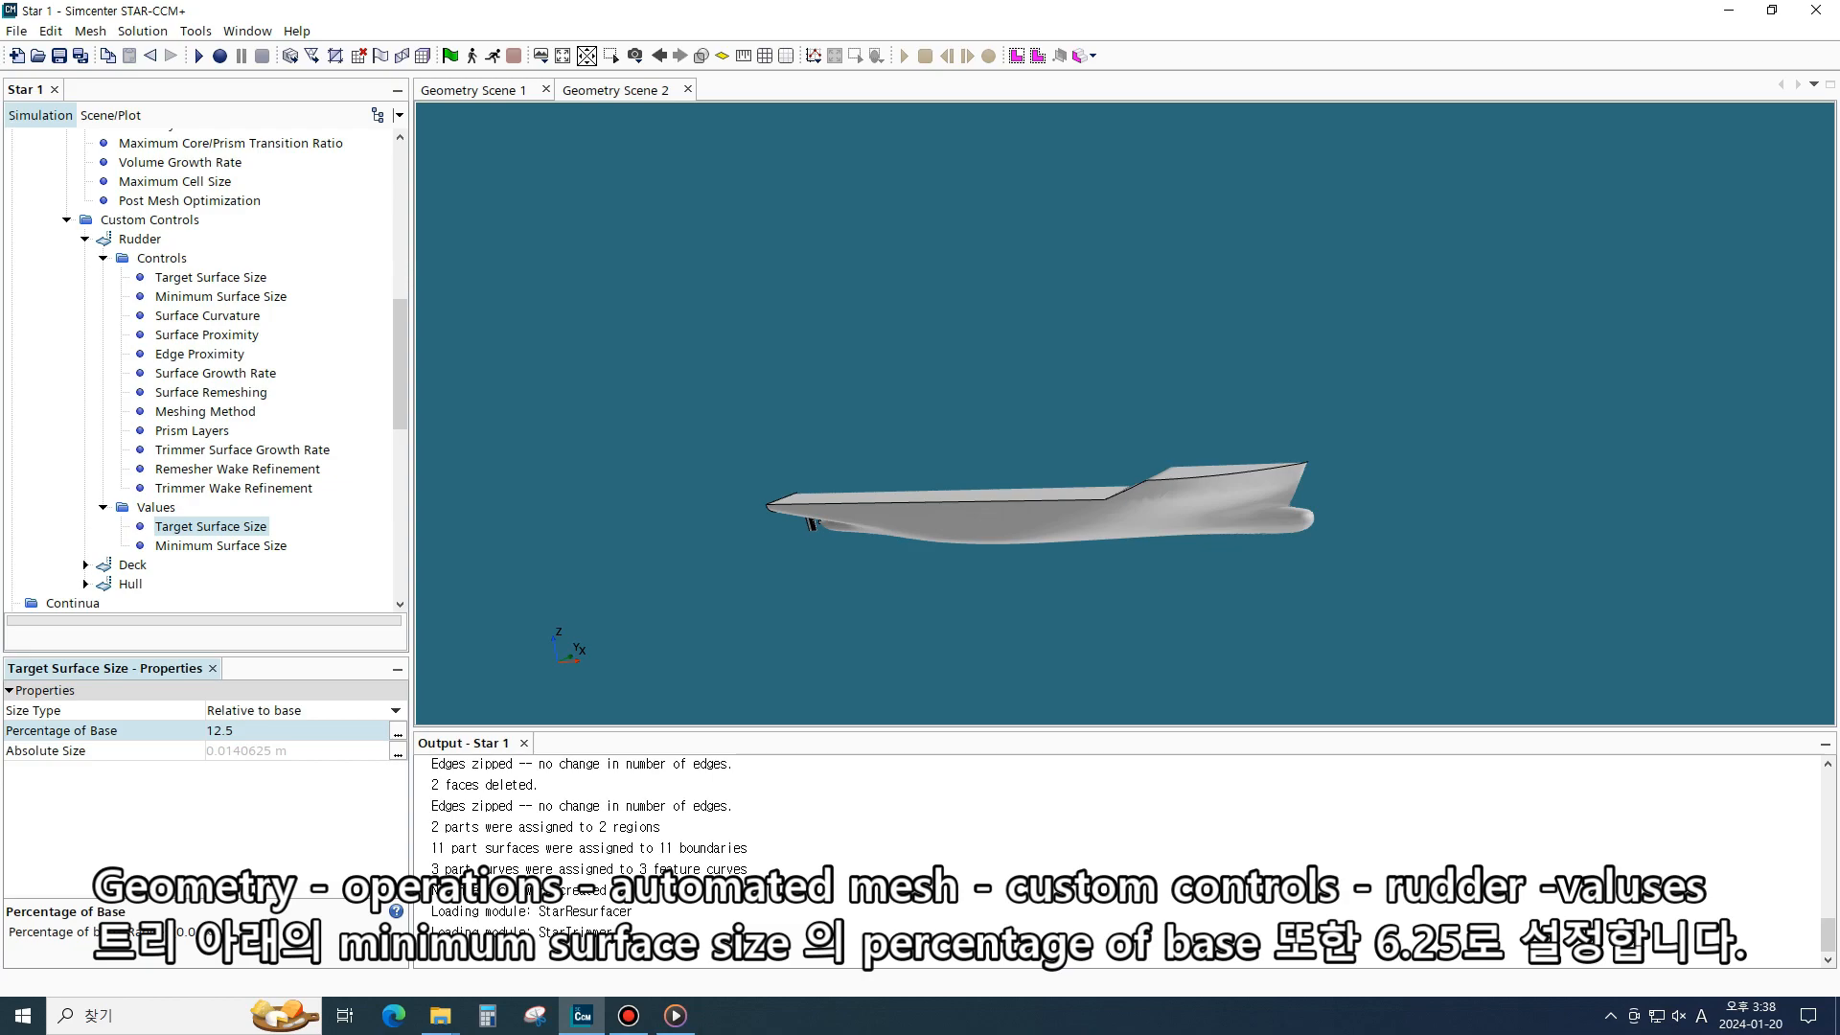
- Set the Rudder control's Minimum Surface Size value to 6.25 percentage of base
left_click(220, 545)
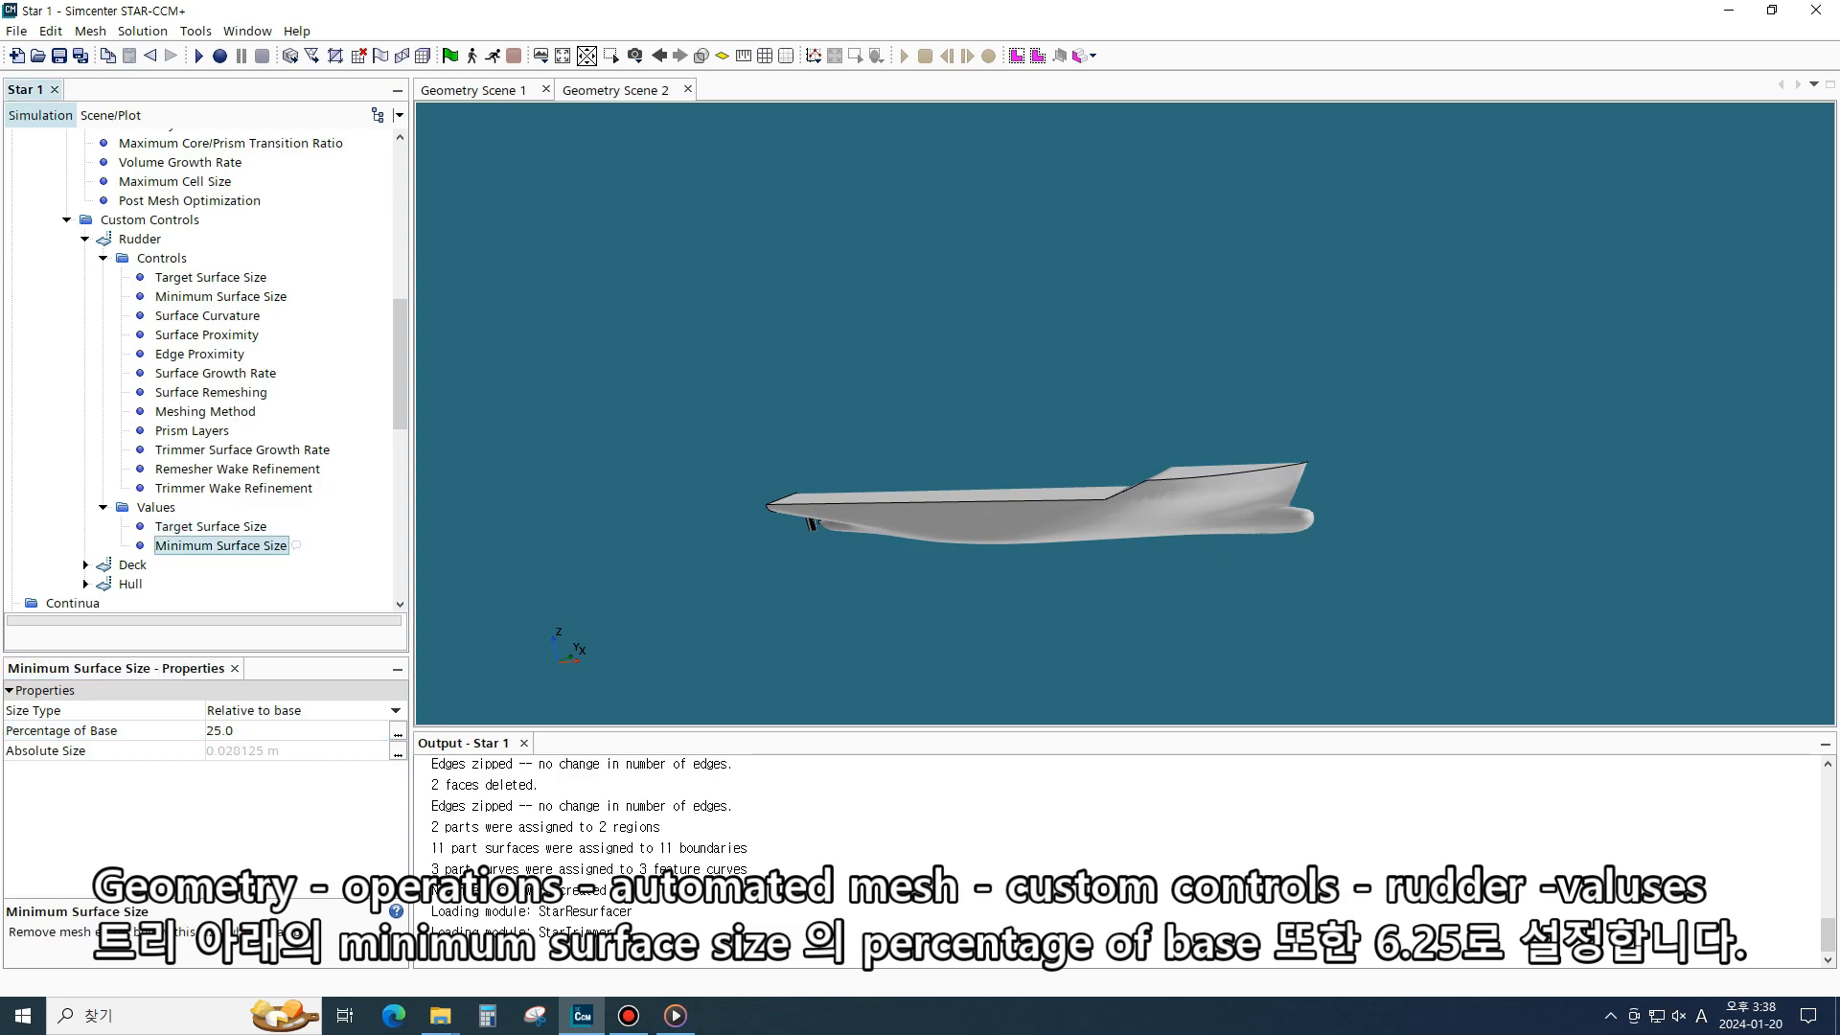
left_click(230, 731)
key("BackSpace")
key("BackSpace")
key("BackSpace")
key("BackSpace")
type("6.25")
key("Return")
- Duplicate the Rudder custom control and rename the copy etc
scroll(201, 374, "down", 1)
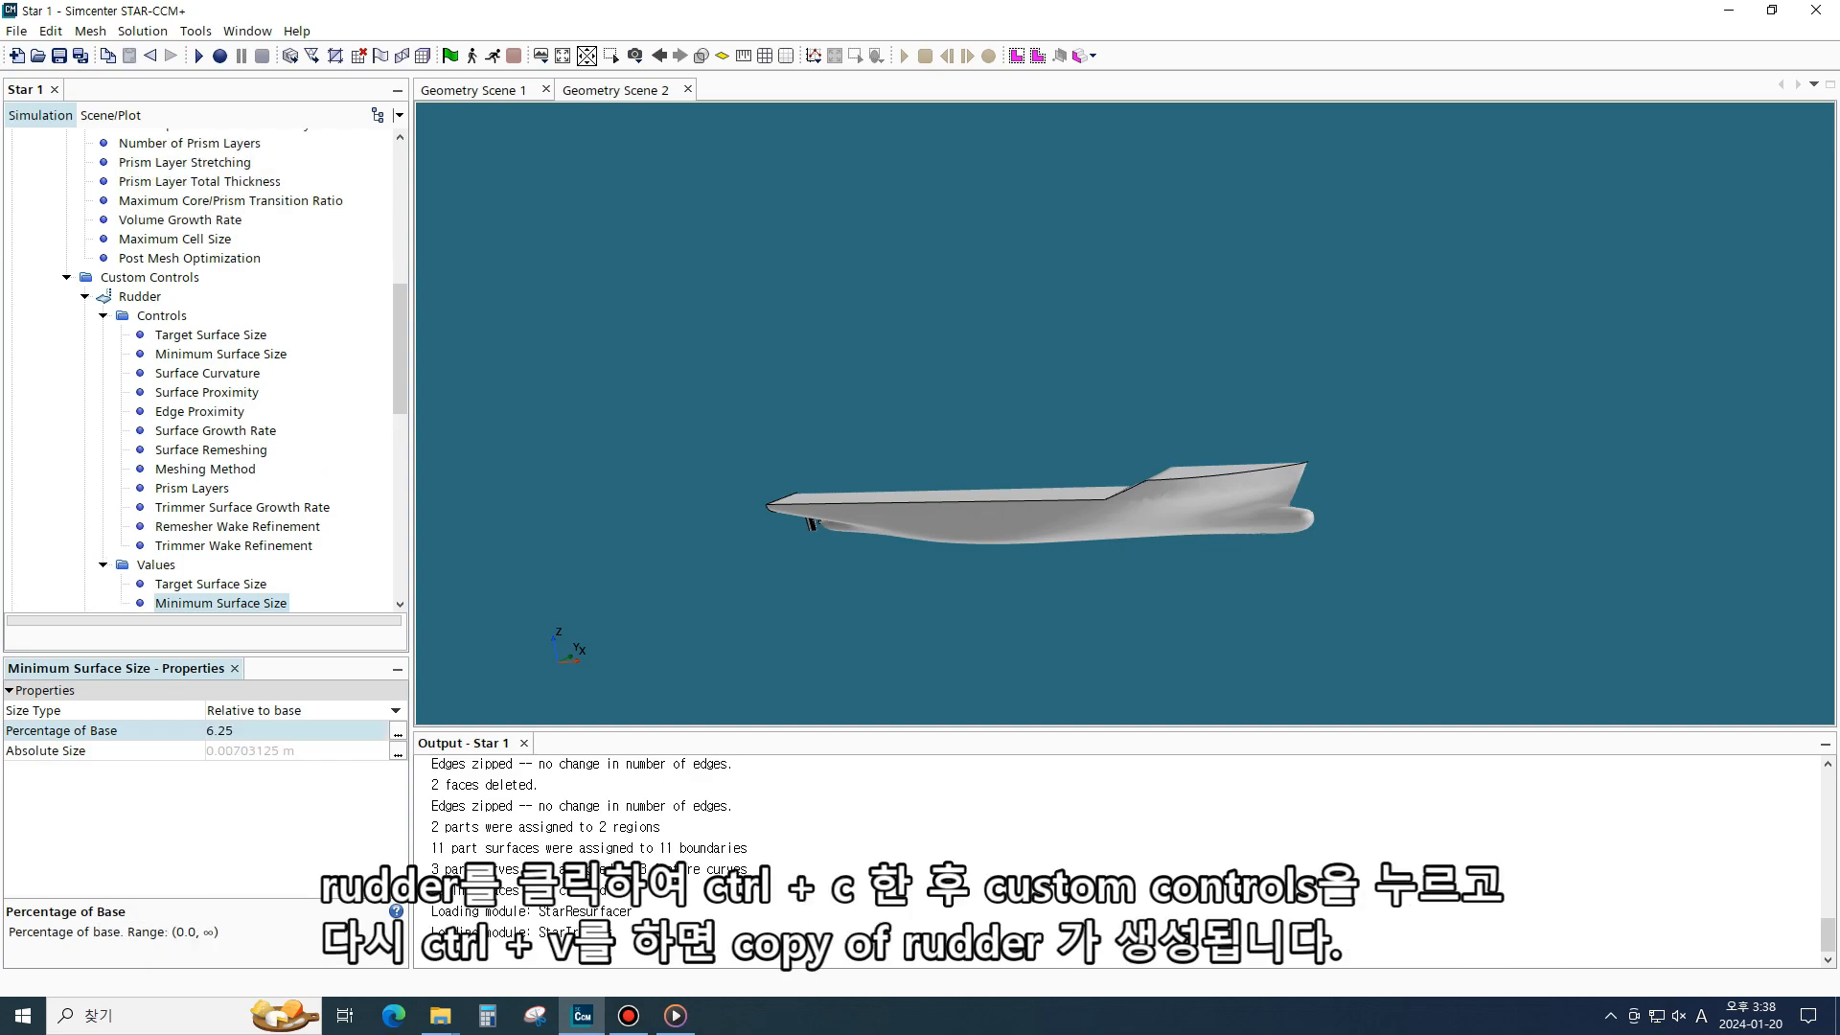
left_click(85, 296)
left_click(149, 277)
left_click(140, 296)
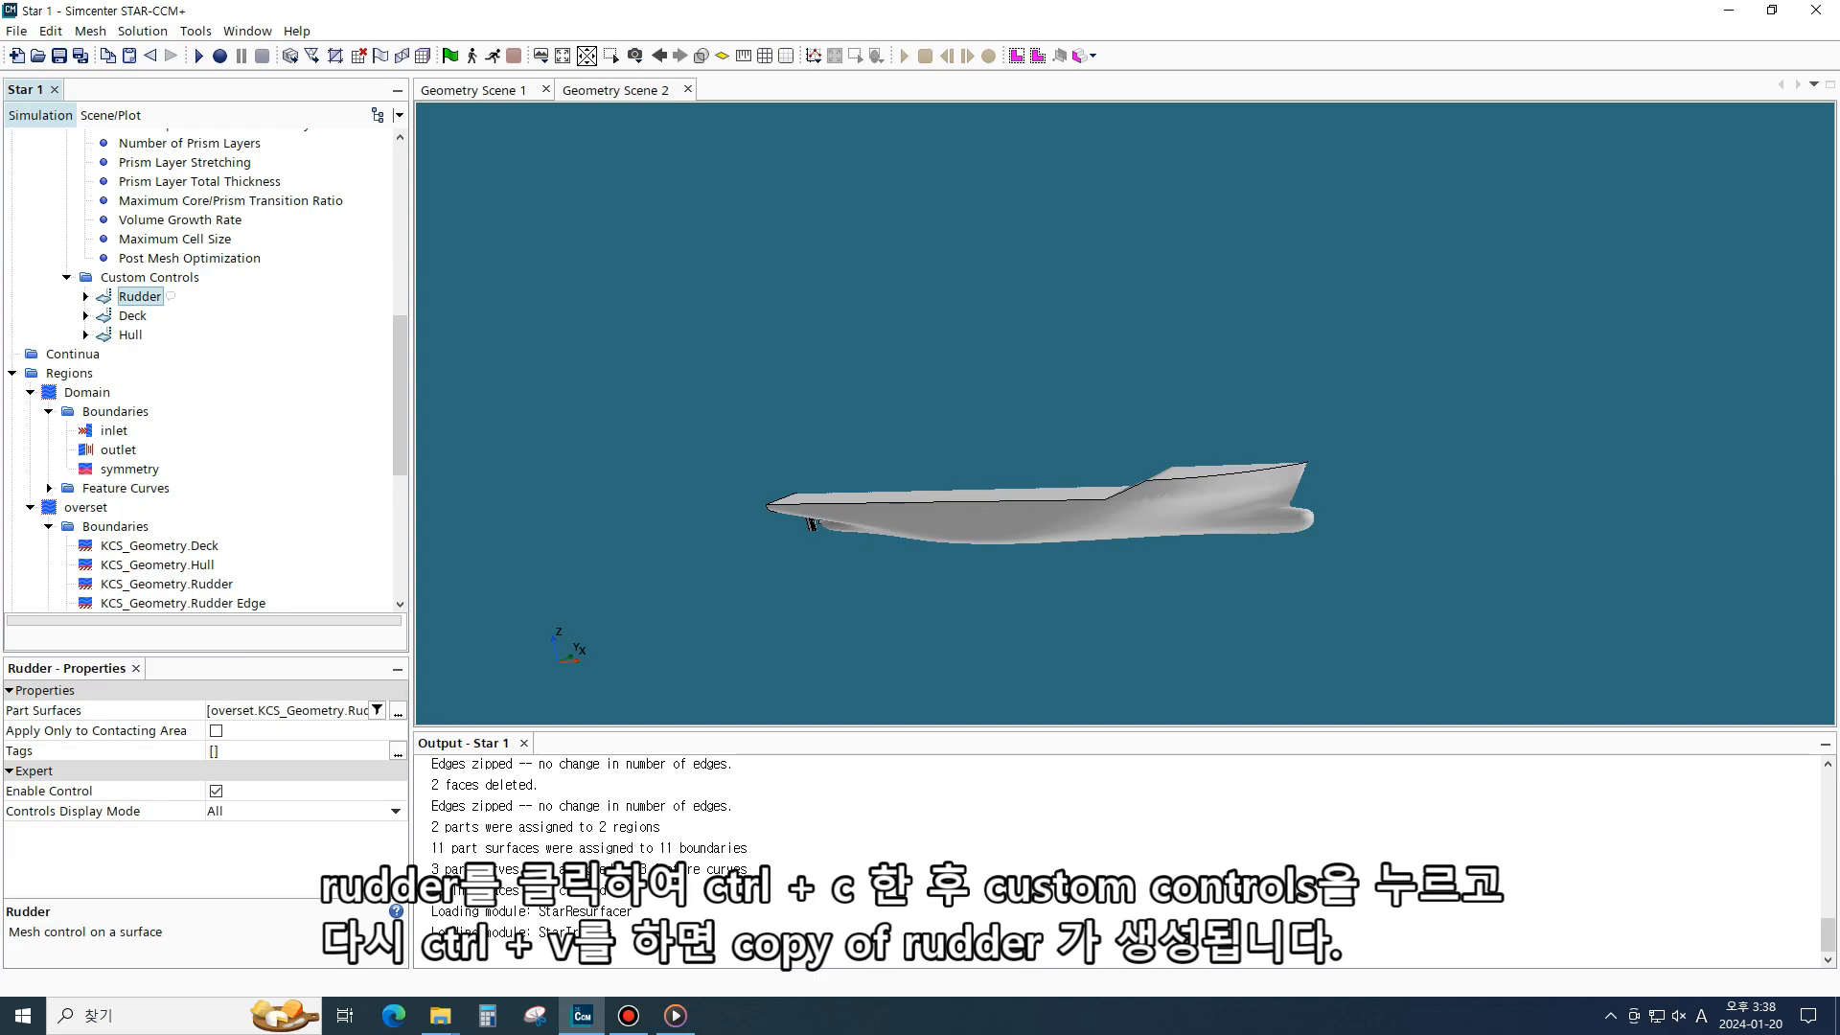
key("ctrl+c")
left_click(150, 277)
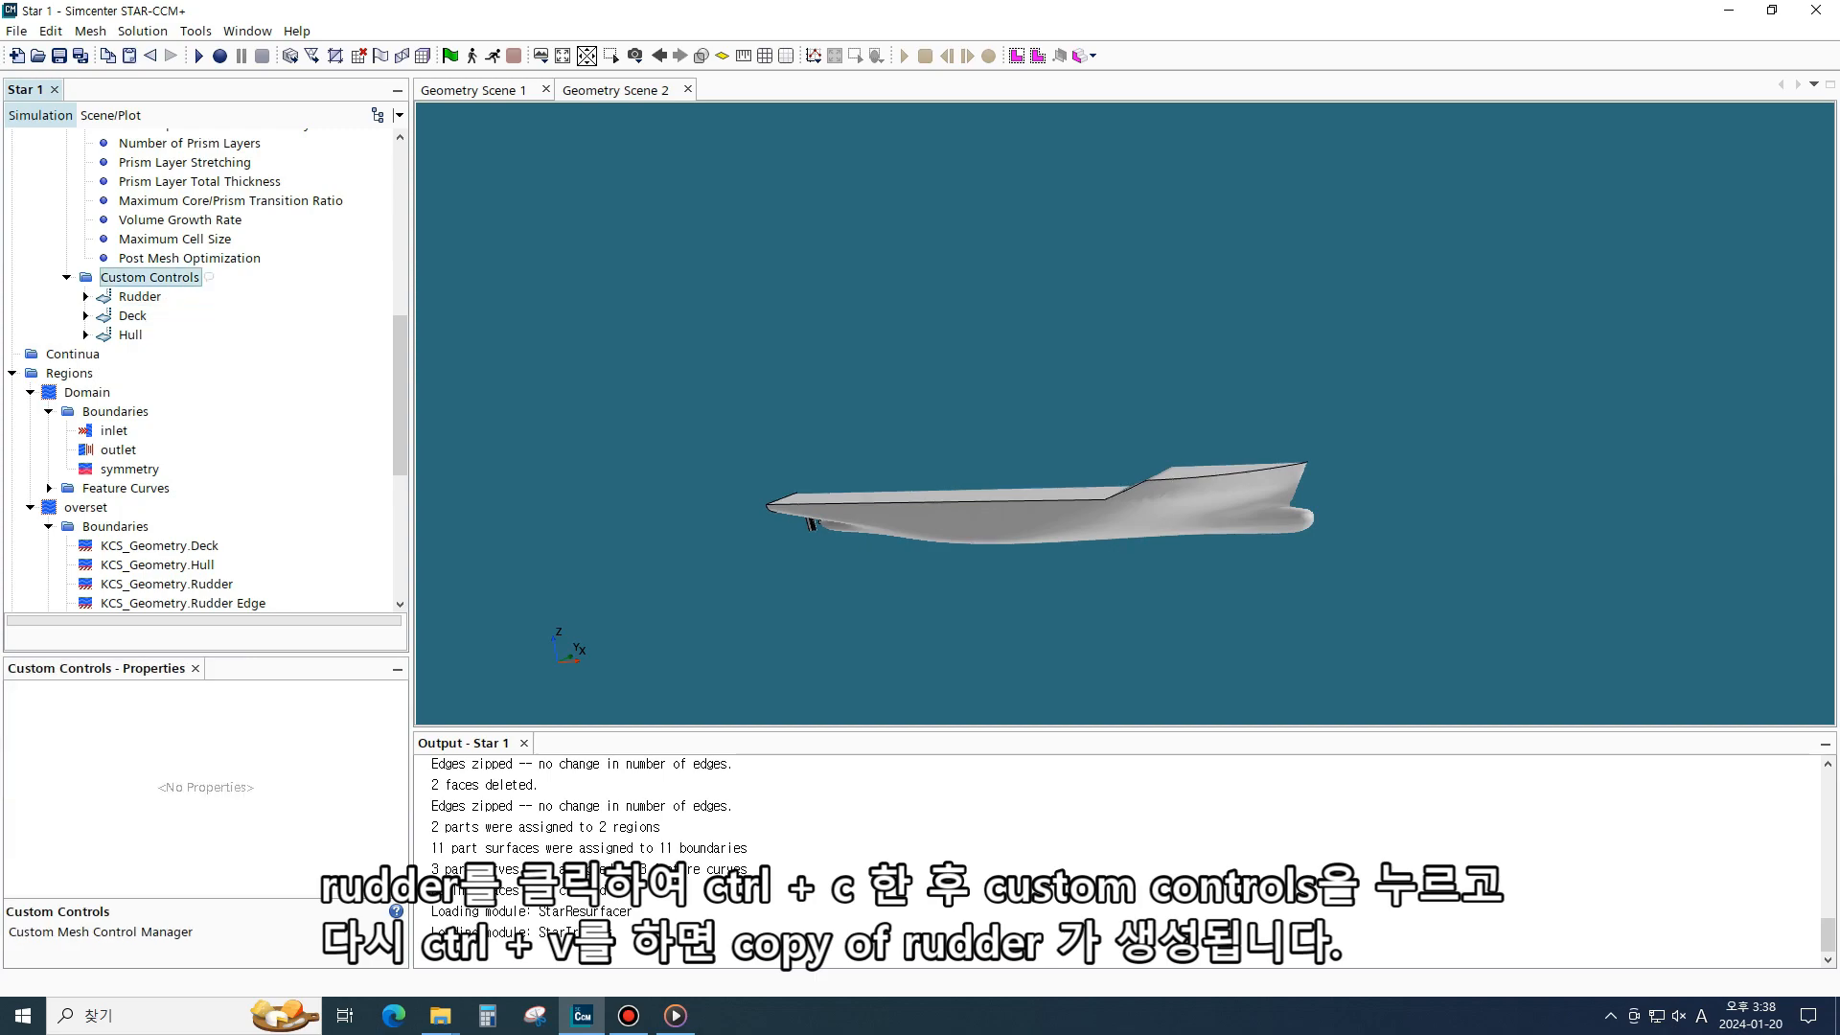
key("ctrl+v")
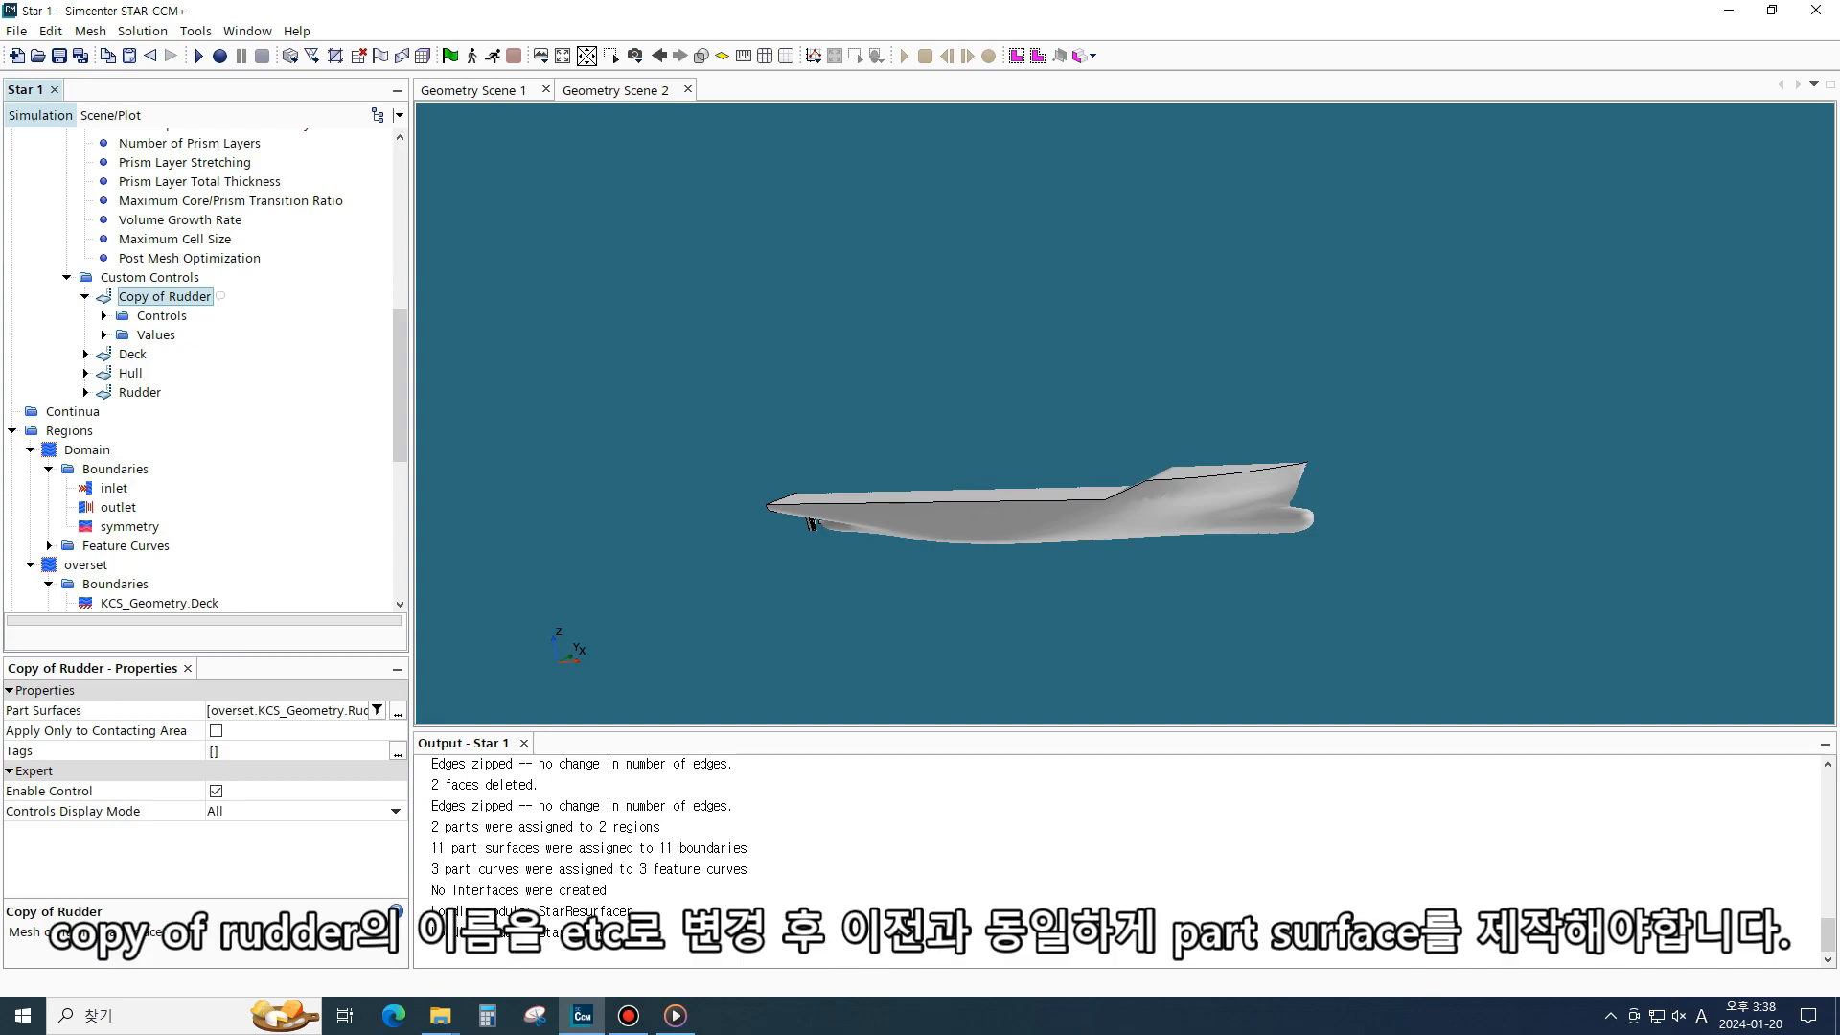
type("et")
key("Escape")
key("F2")
type("etc")
key("Return")
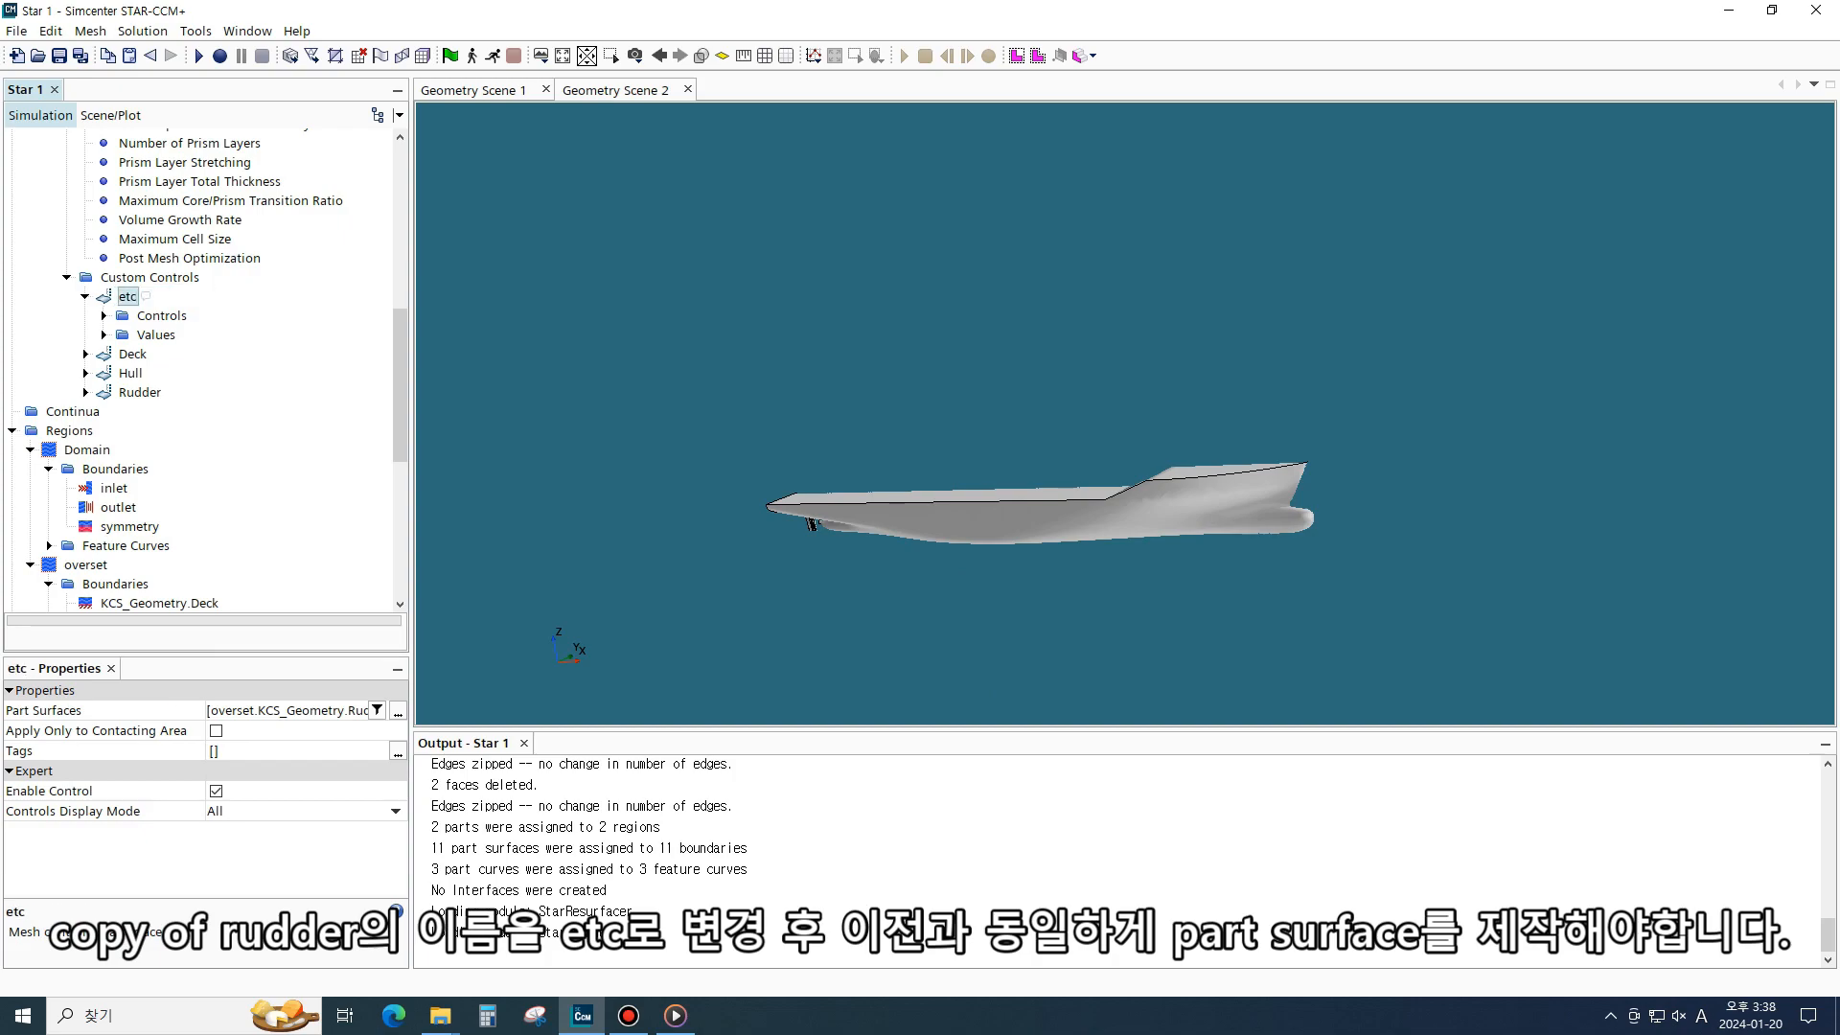
- Set the etc control's part surfaces to the KCS_Geometry Rudder Edge, Shaft and Stern surfaces
left_click(103, 334)
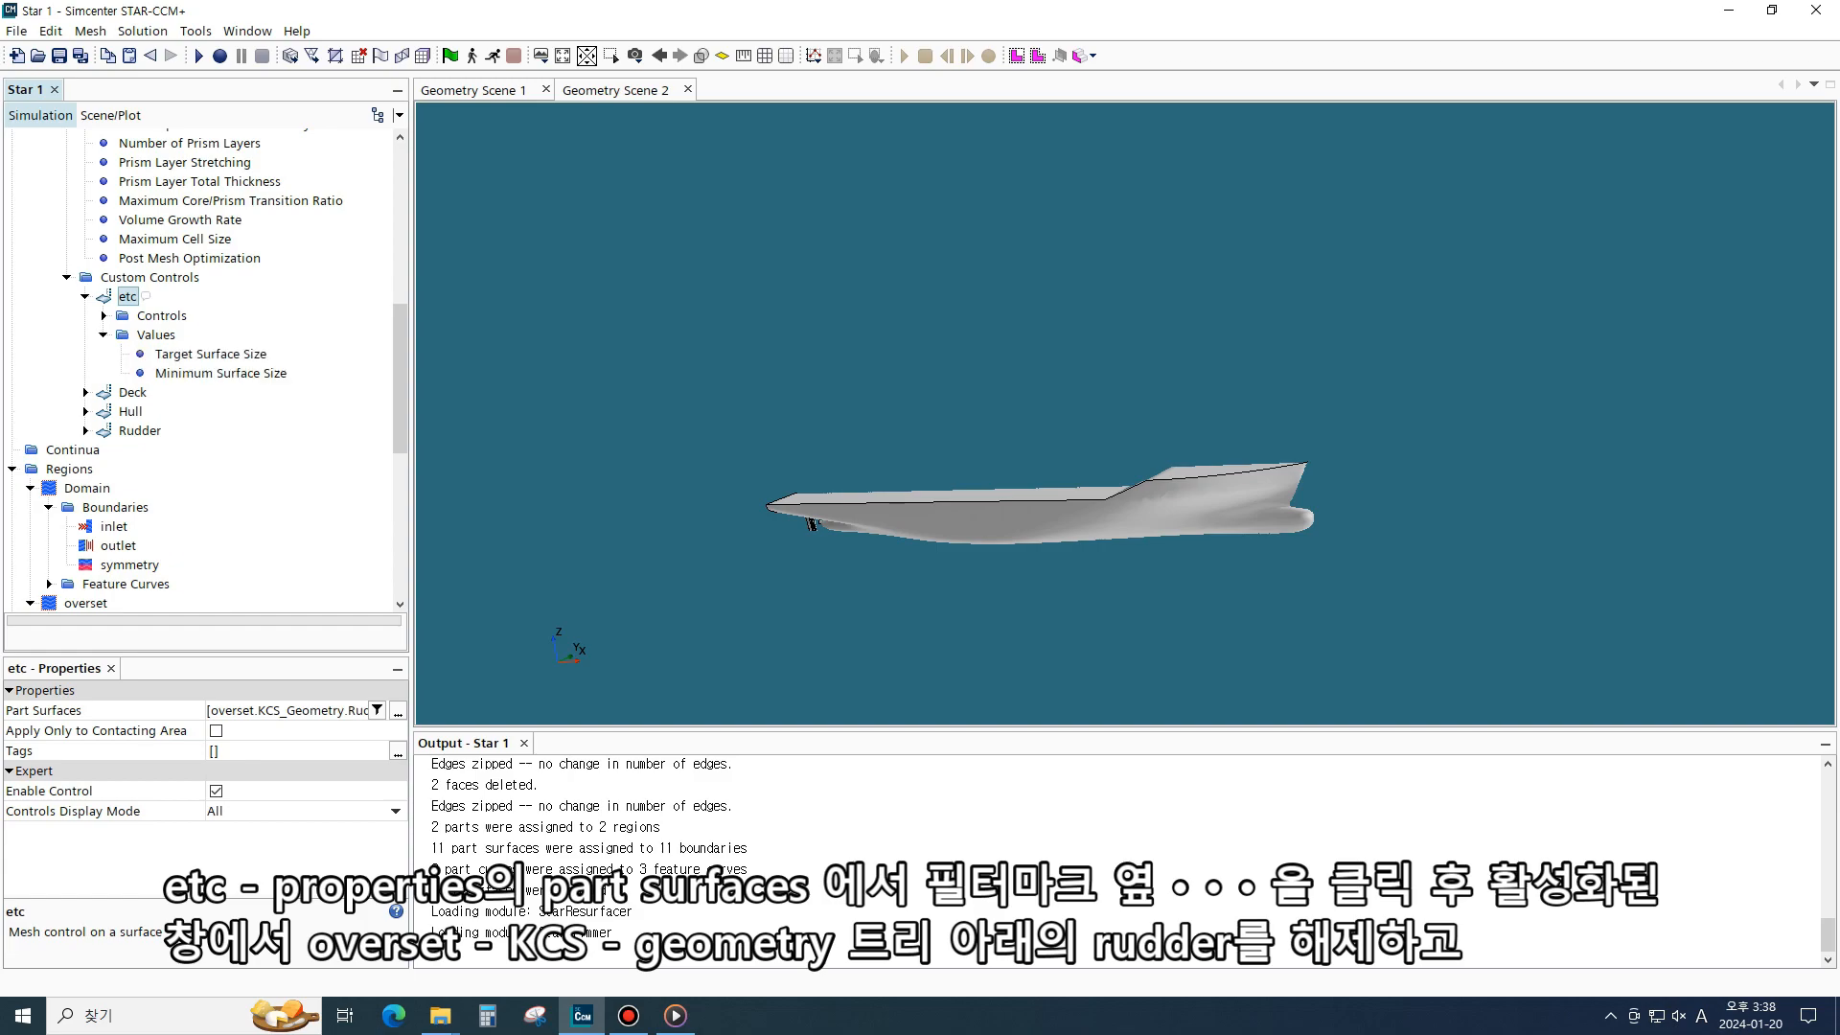
left_click(103, 315)
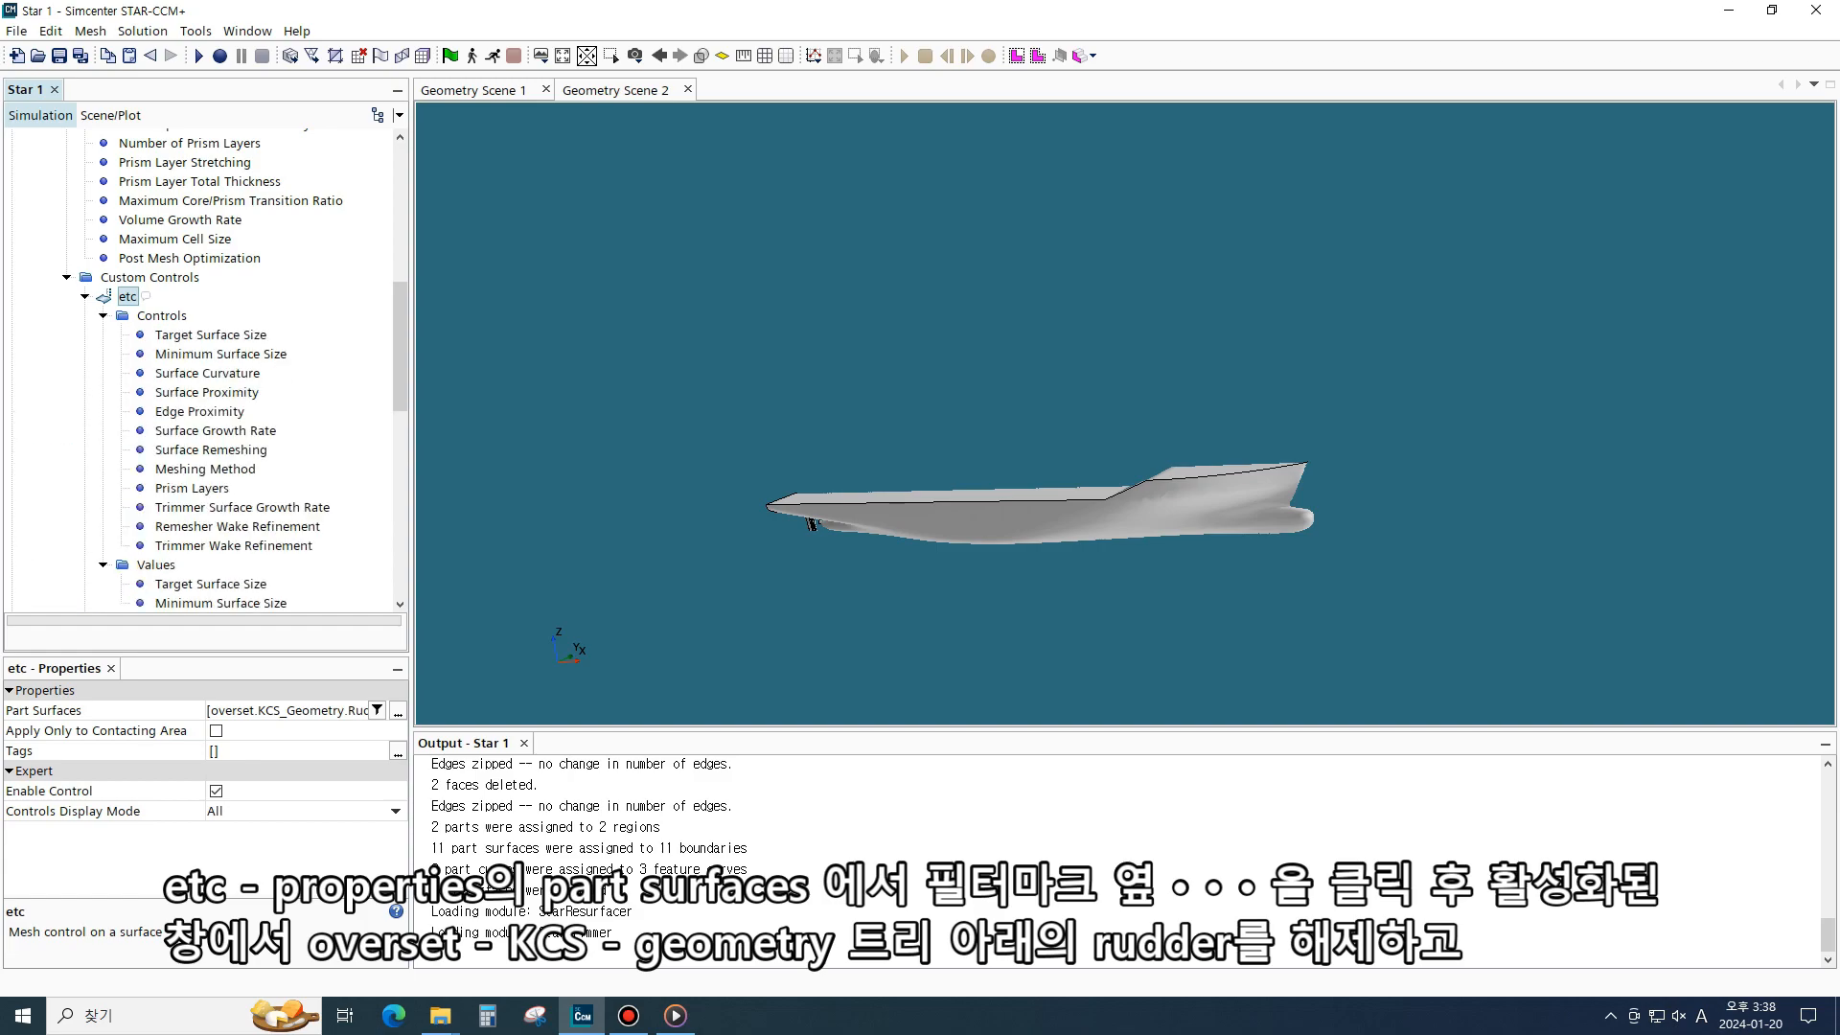
left_click(398, 711)
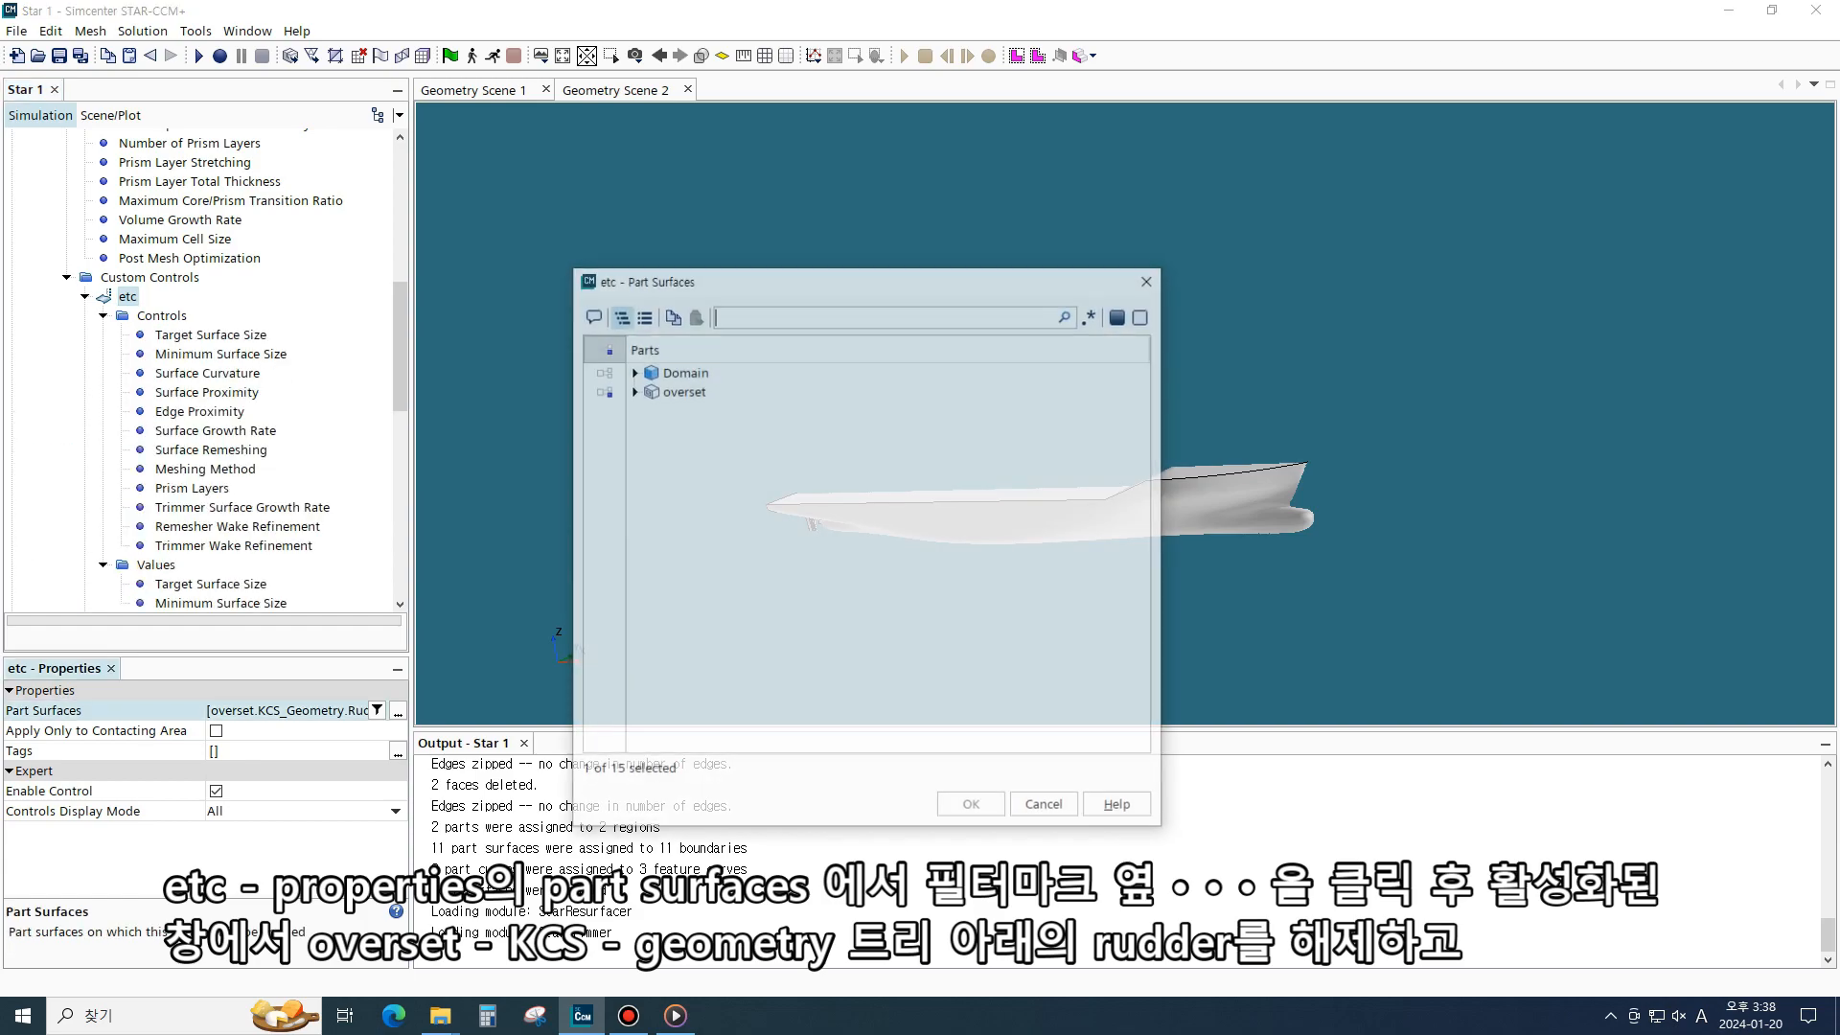
left_click(596, 390)
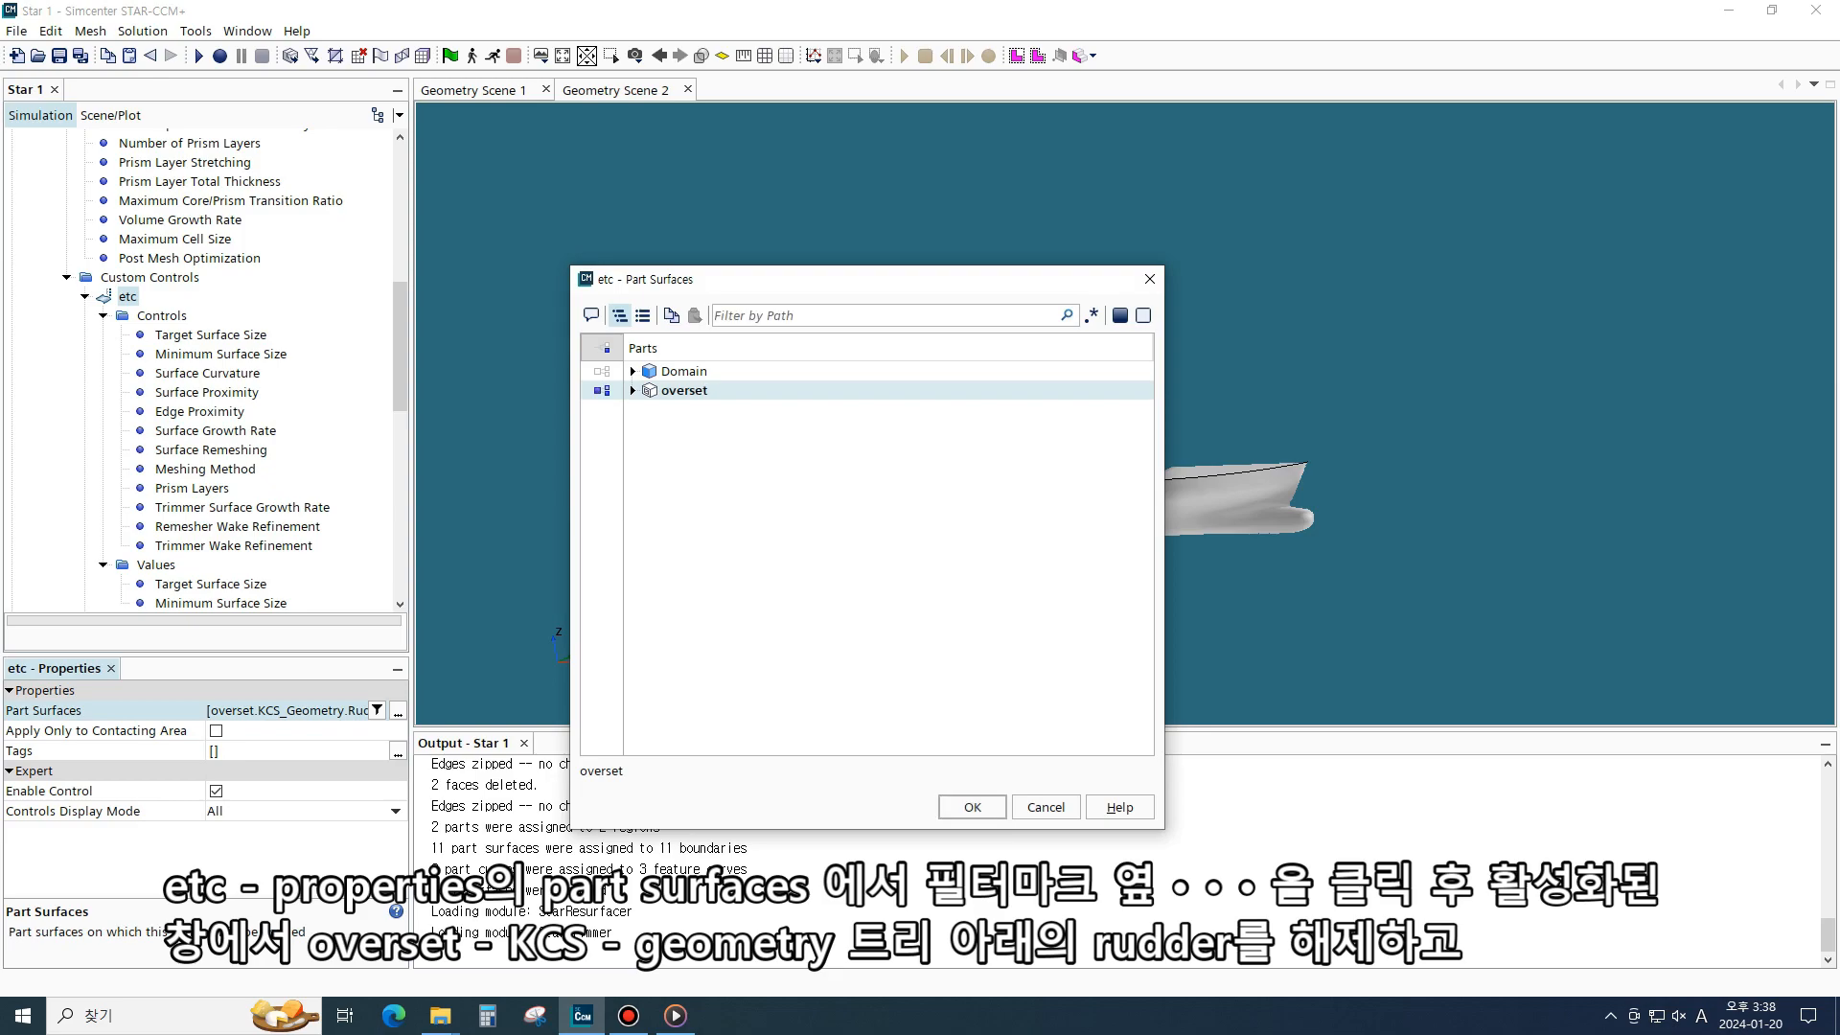
left_click(597, 390)
left_click(606, 390)
left_click(632, 390)
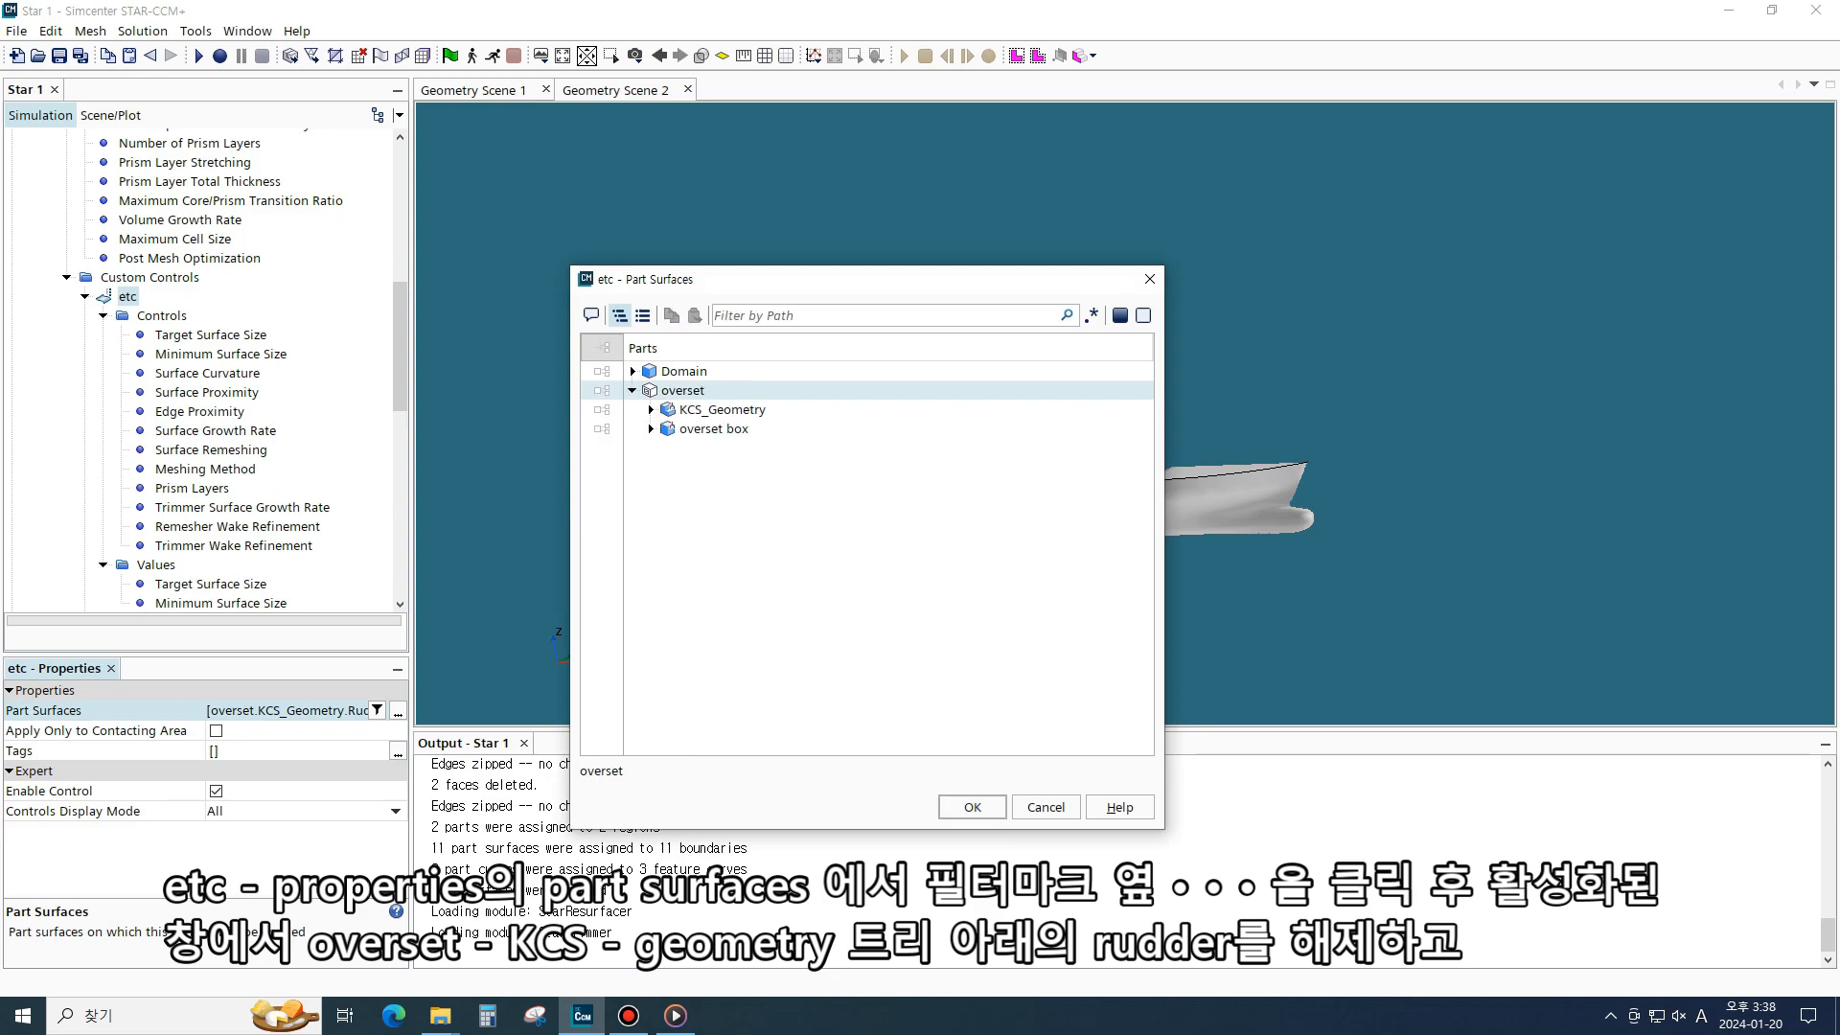
left_click(597, 409)
left_click(650, 409)
left_click(607, 410)
left_click(597, 409)
left_click(607, 410)
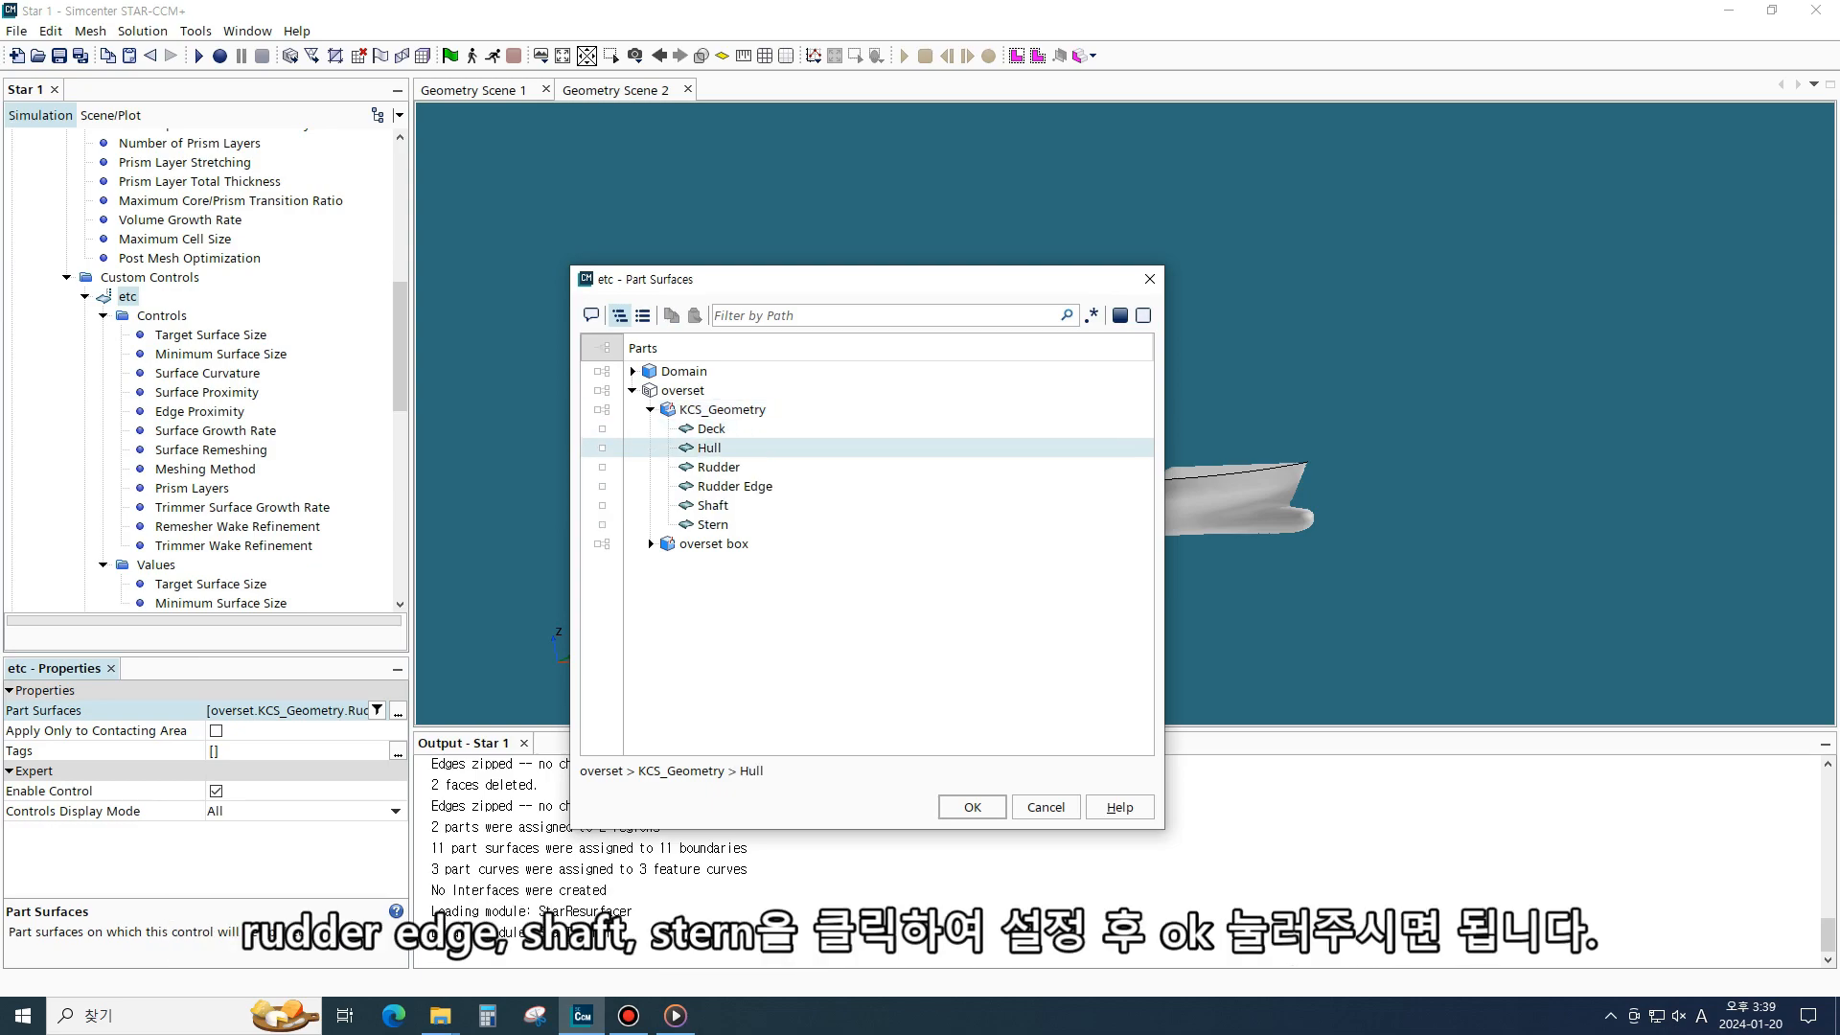
left_click(602, 486)
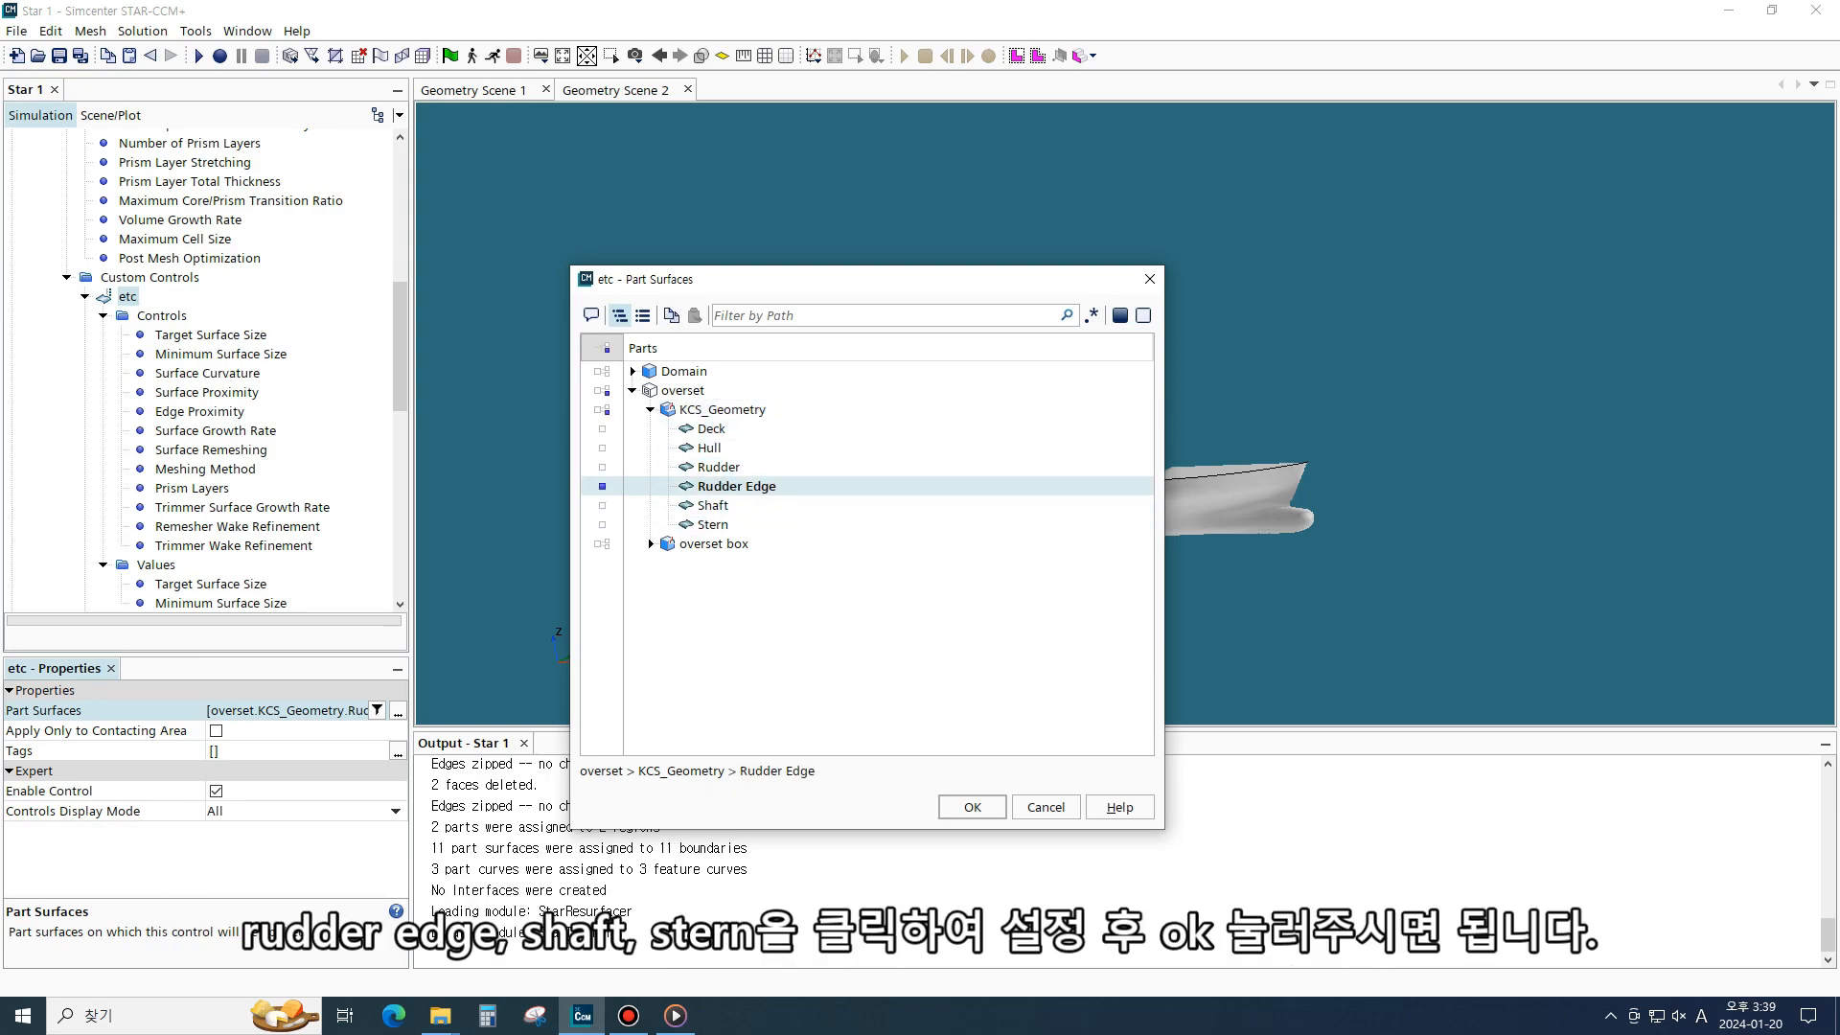
left_click(602, 505)
left_click(602, 524)
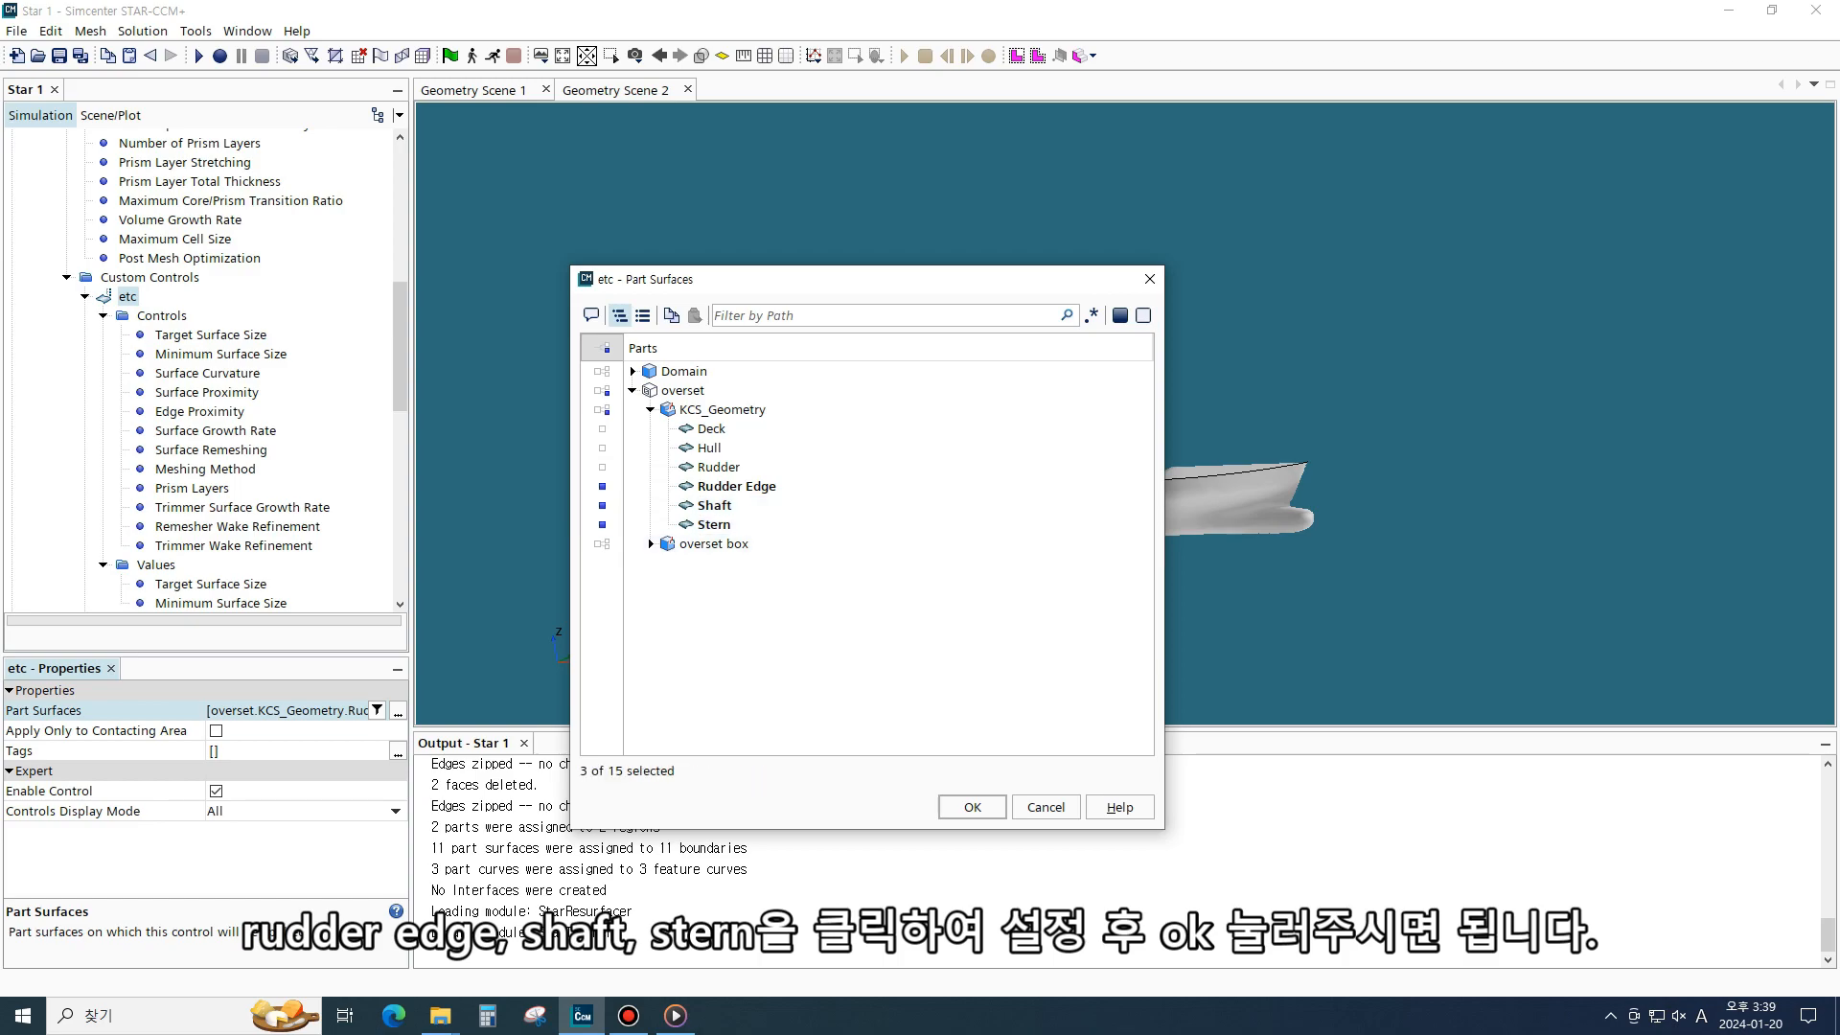
left_click(972, 806)
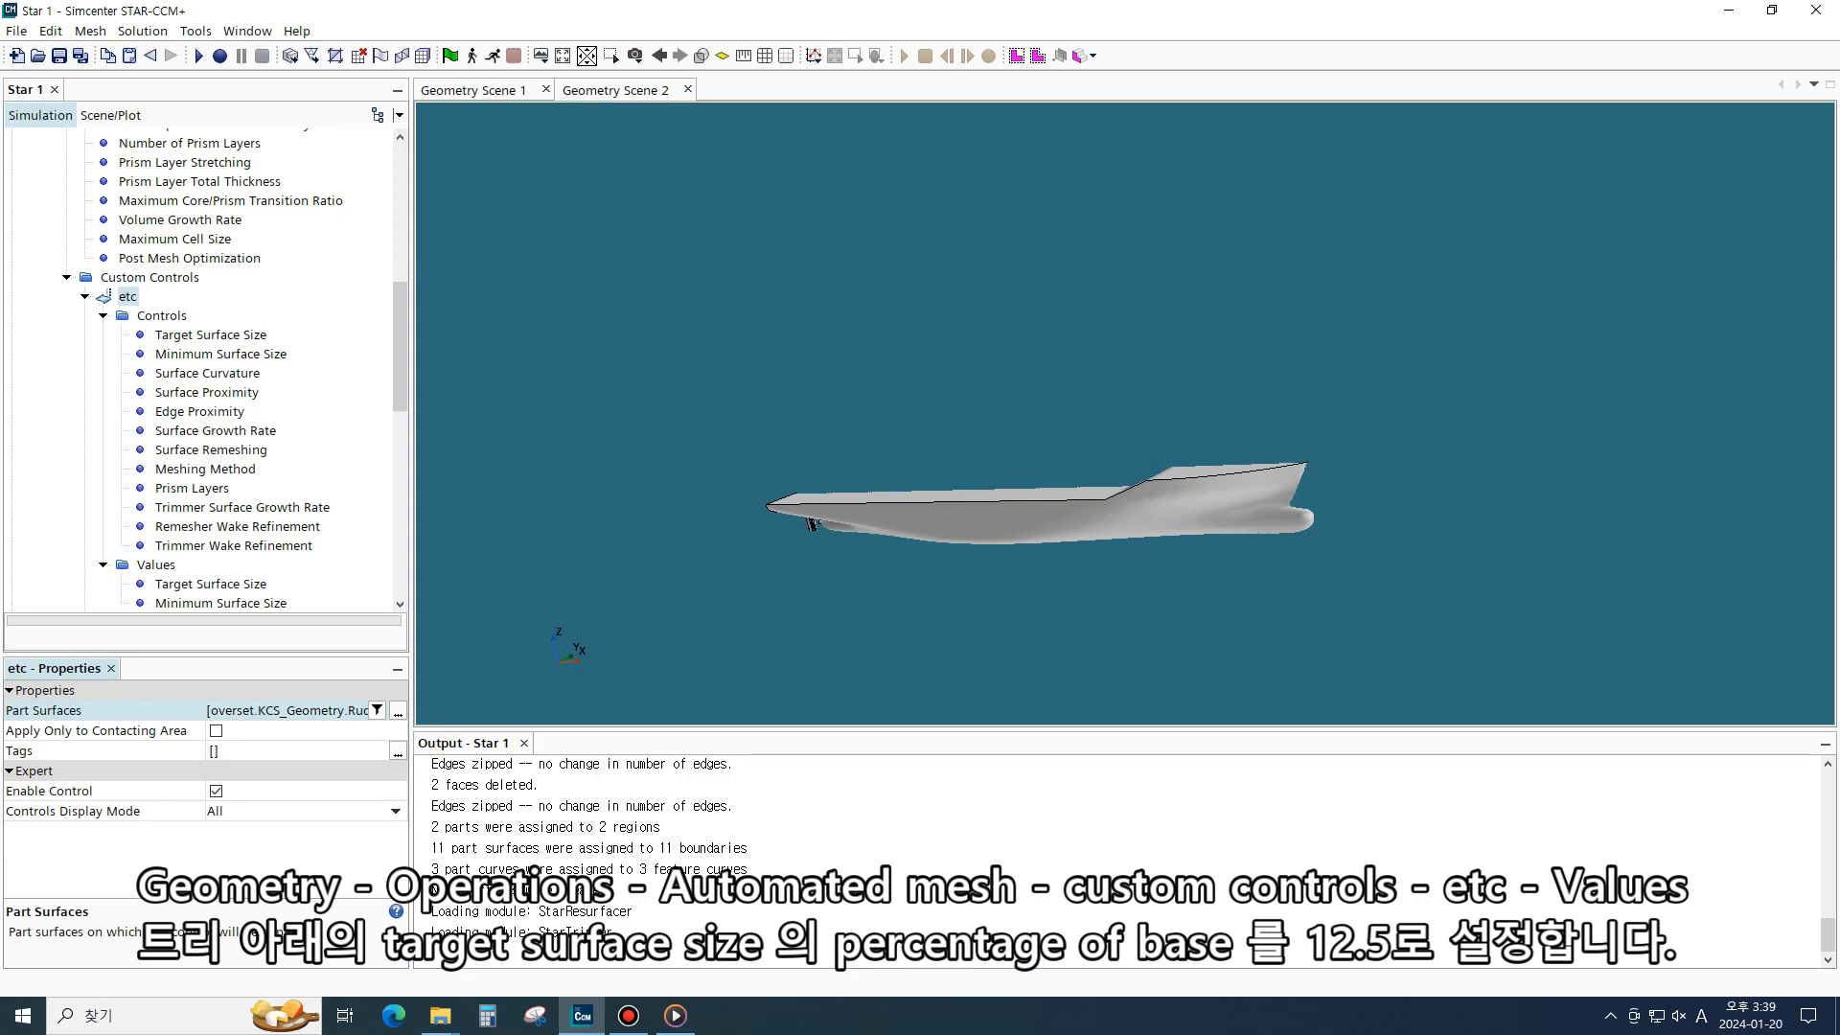
- Check the etc control's Target Surface Size and Minimum Surface Size values
scroll(399, 345, "down", 2)
left_click(261, 469)
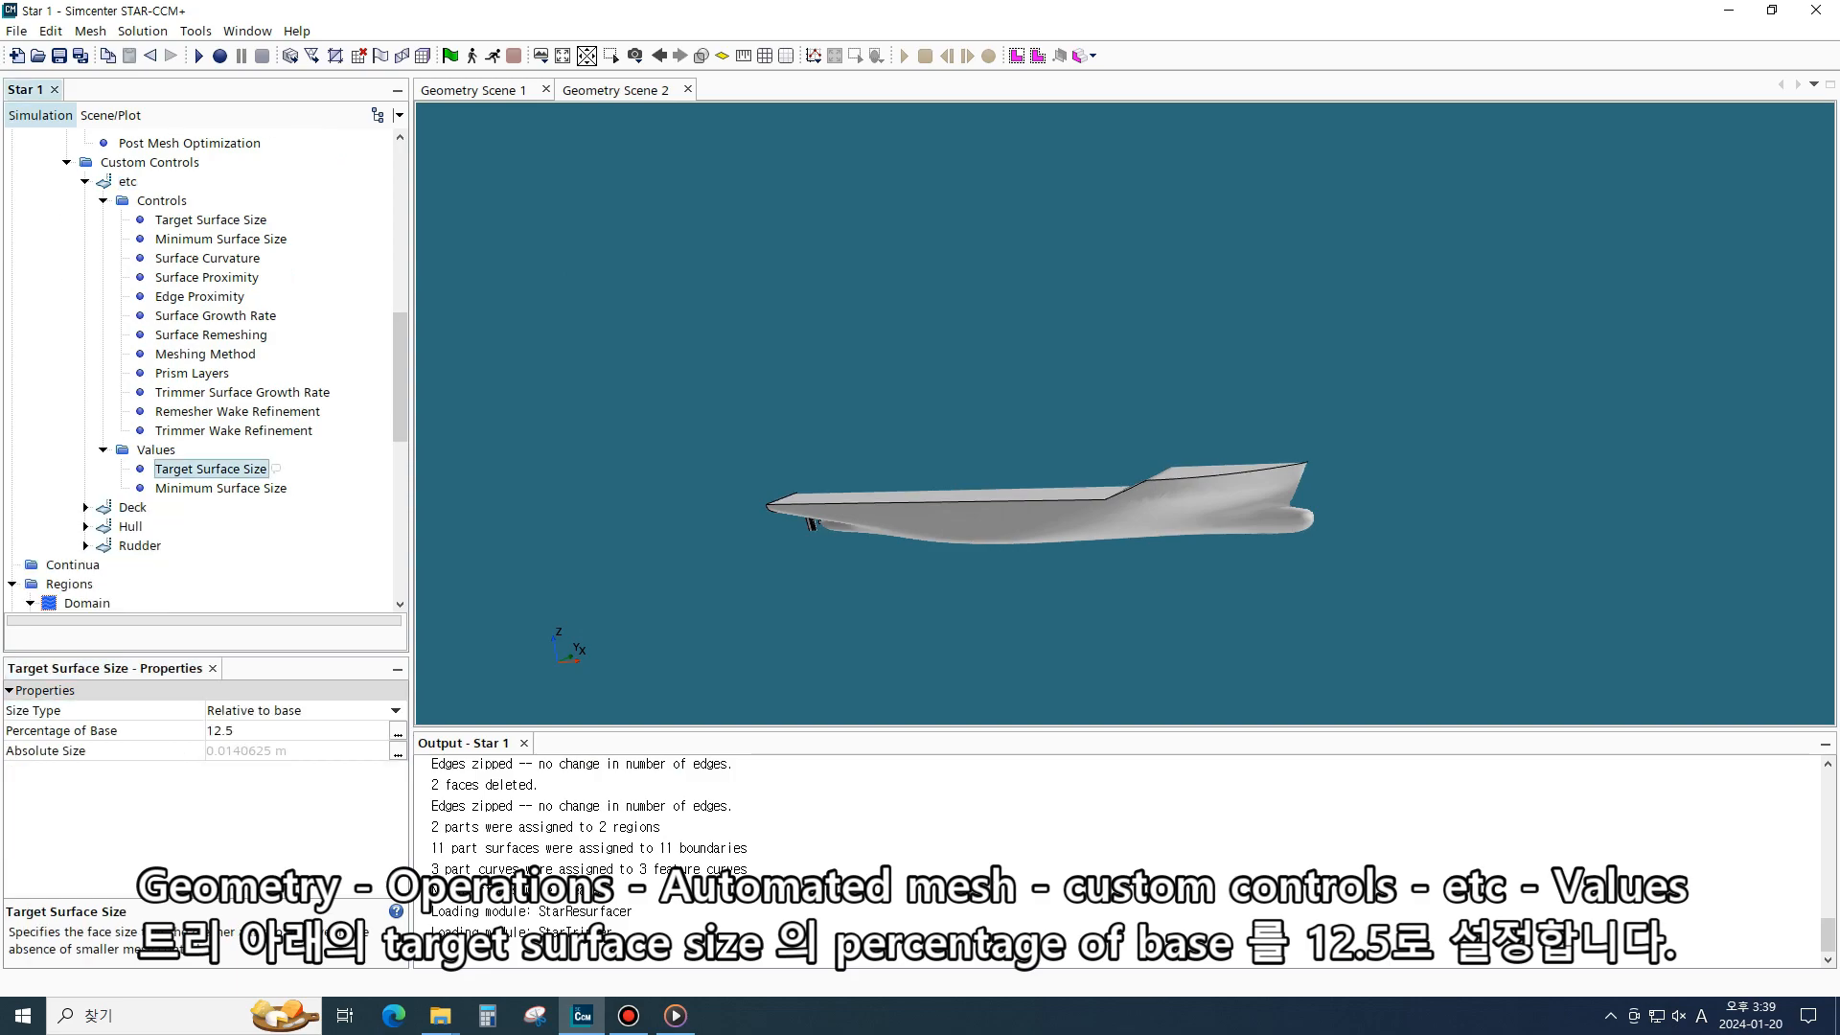
left_click(268, 731)
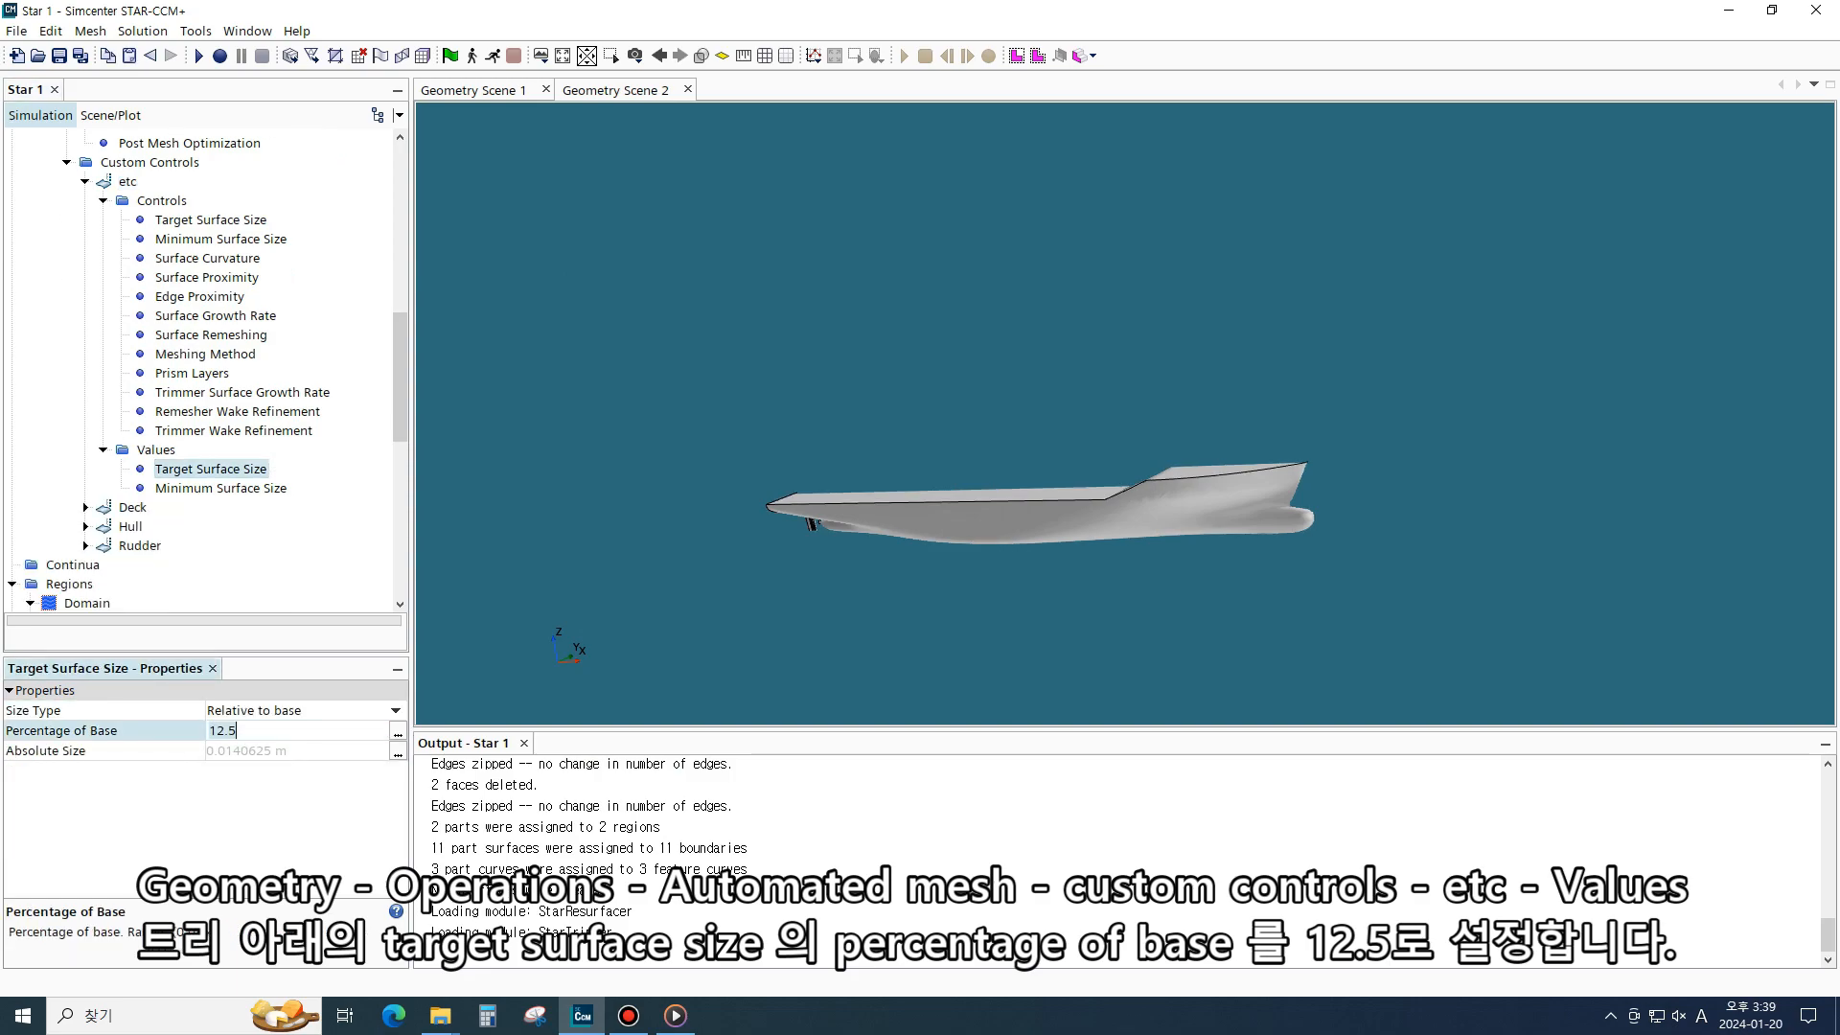
left_click(287, 488)
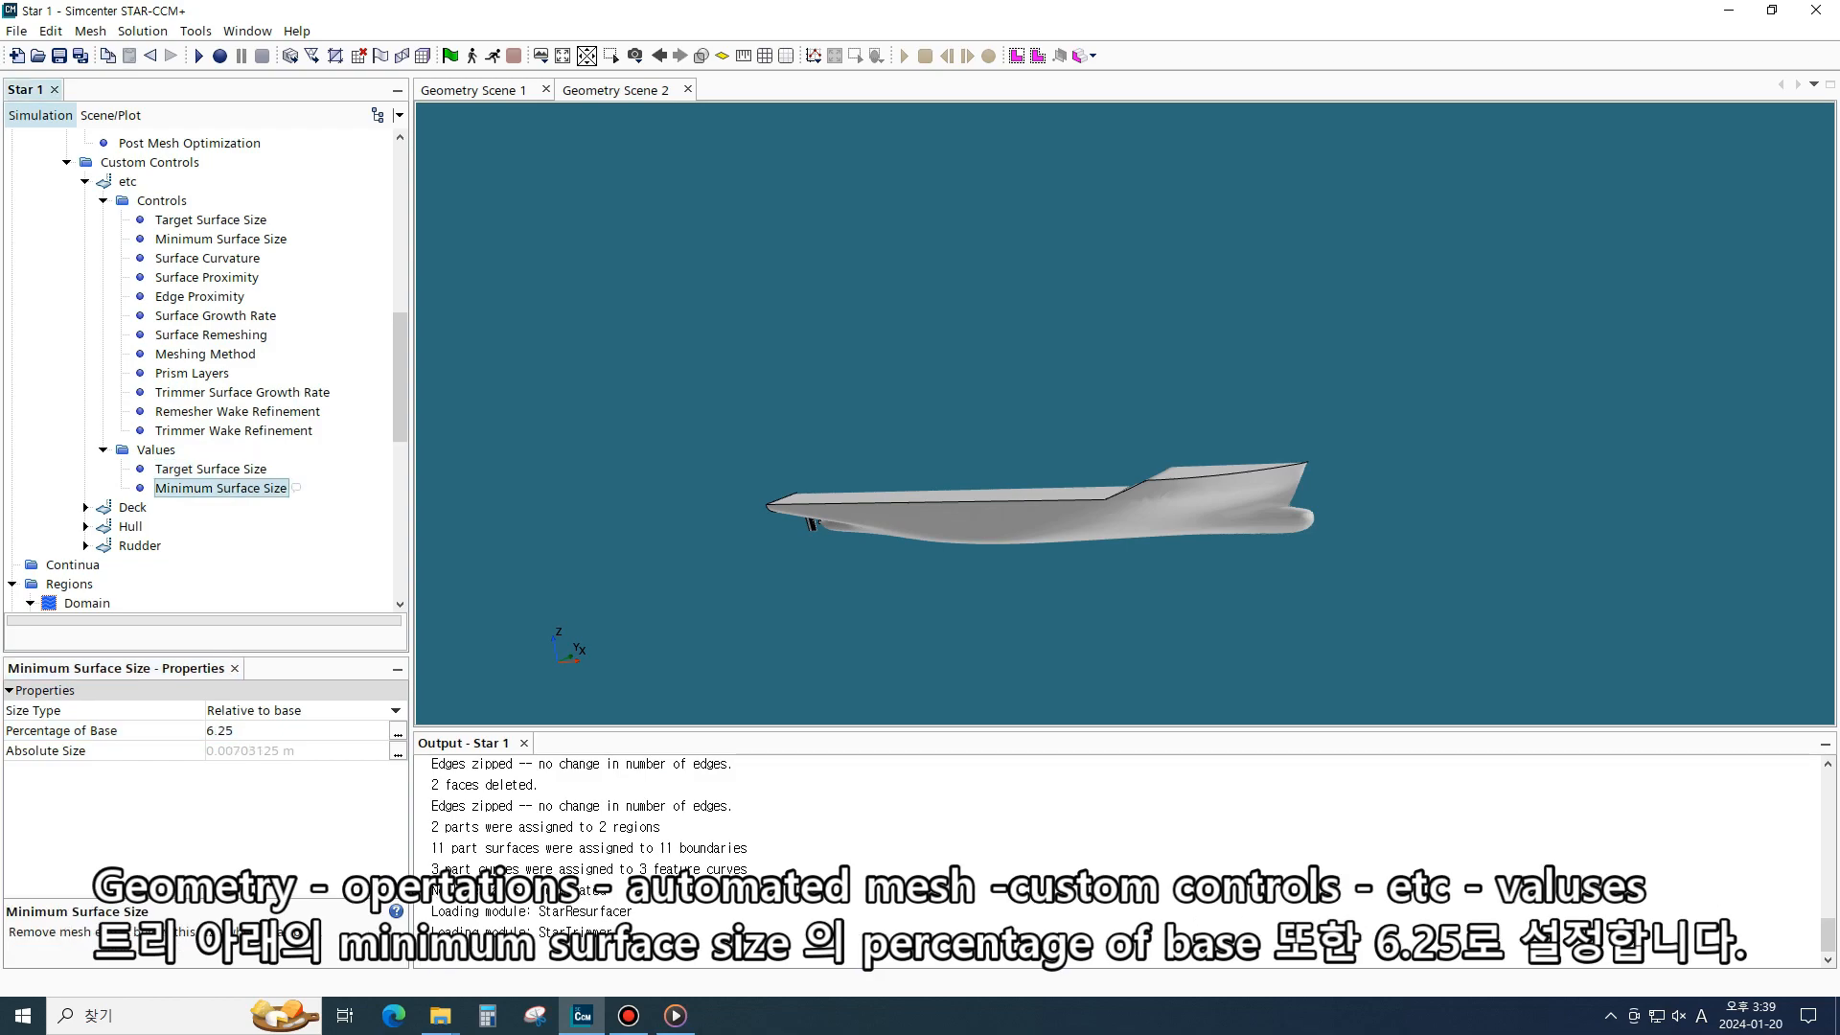
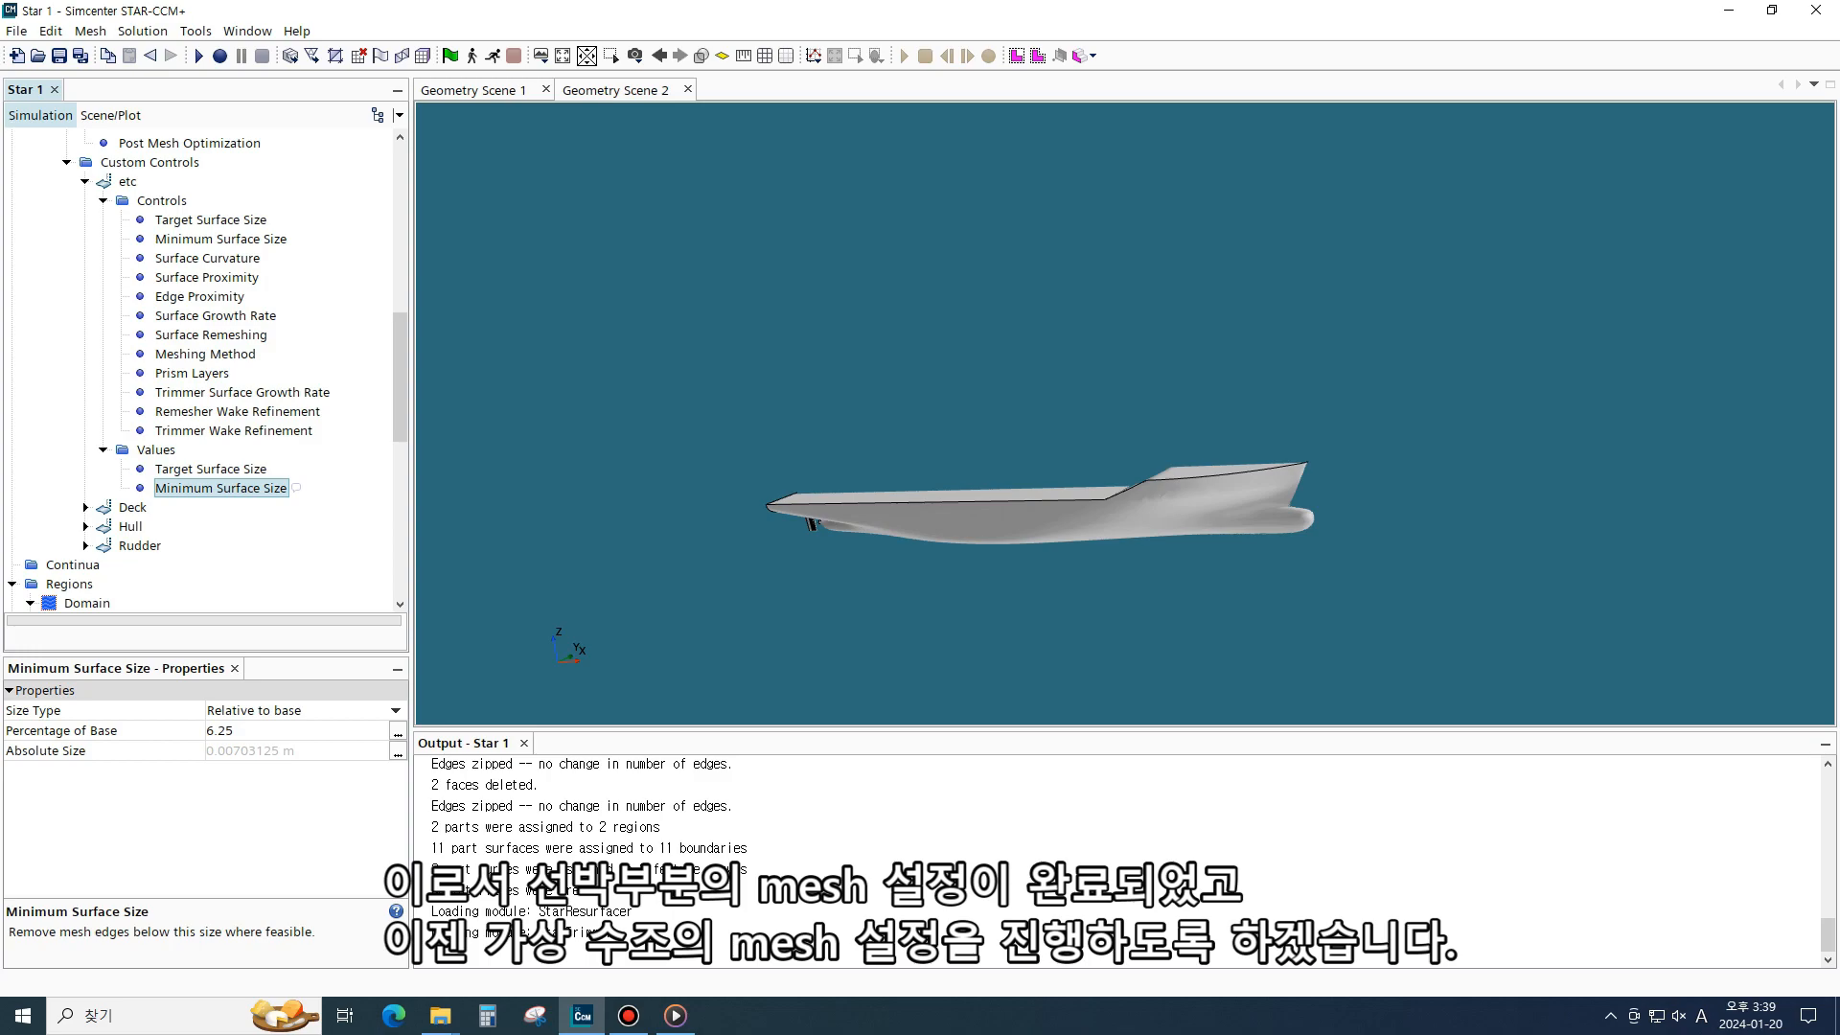
- Add a new Surface Control under the automated mesh's custom controls
scroll(201, 374, "up", 3)
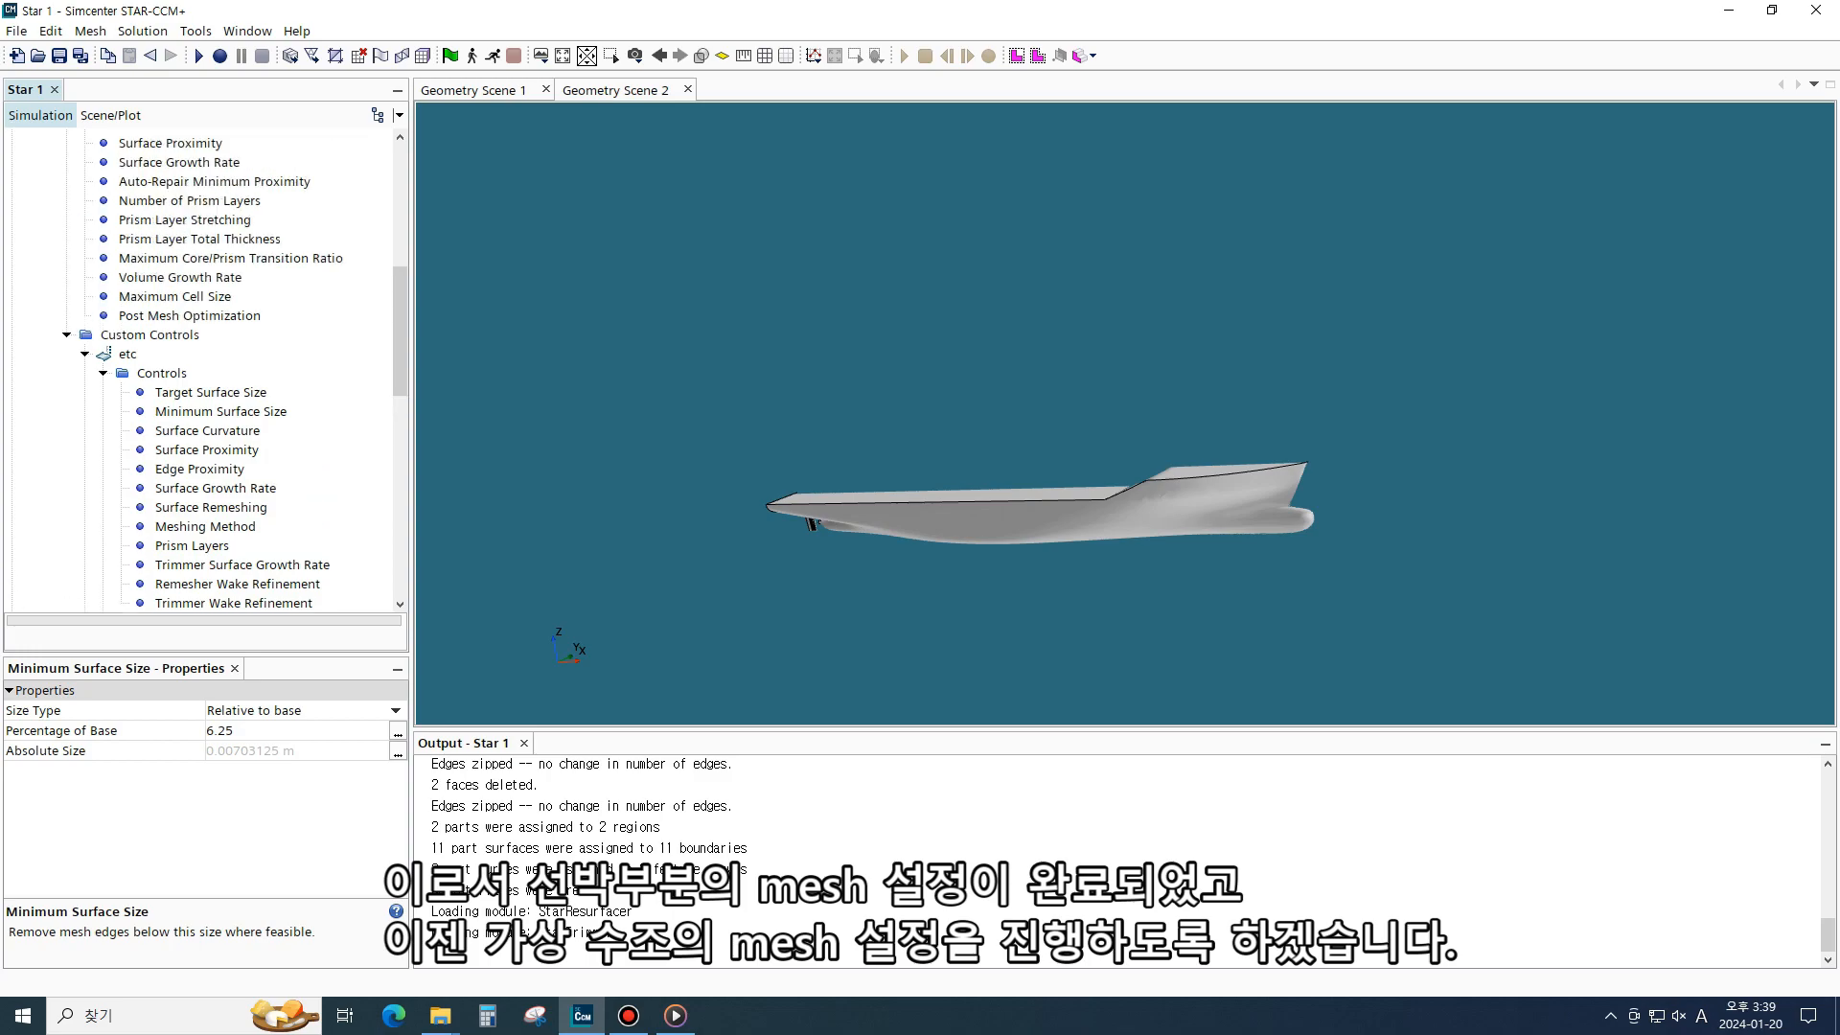
left_click(86, 355)
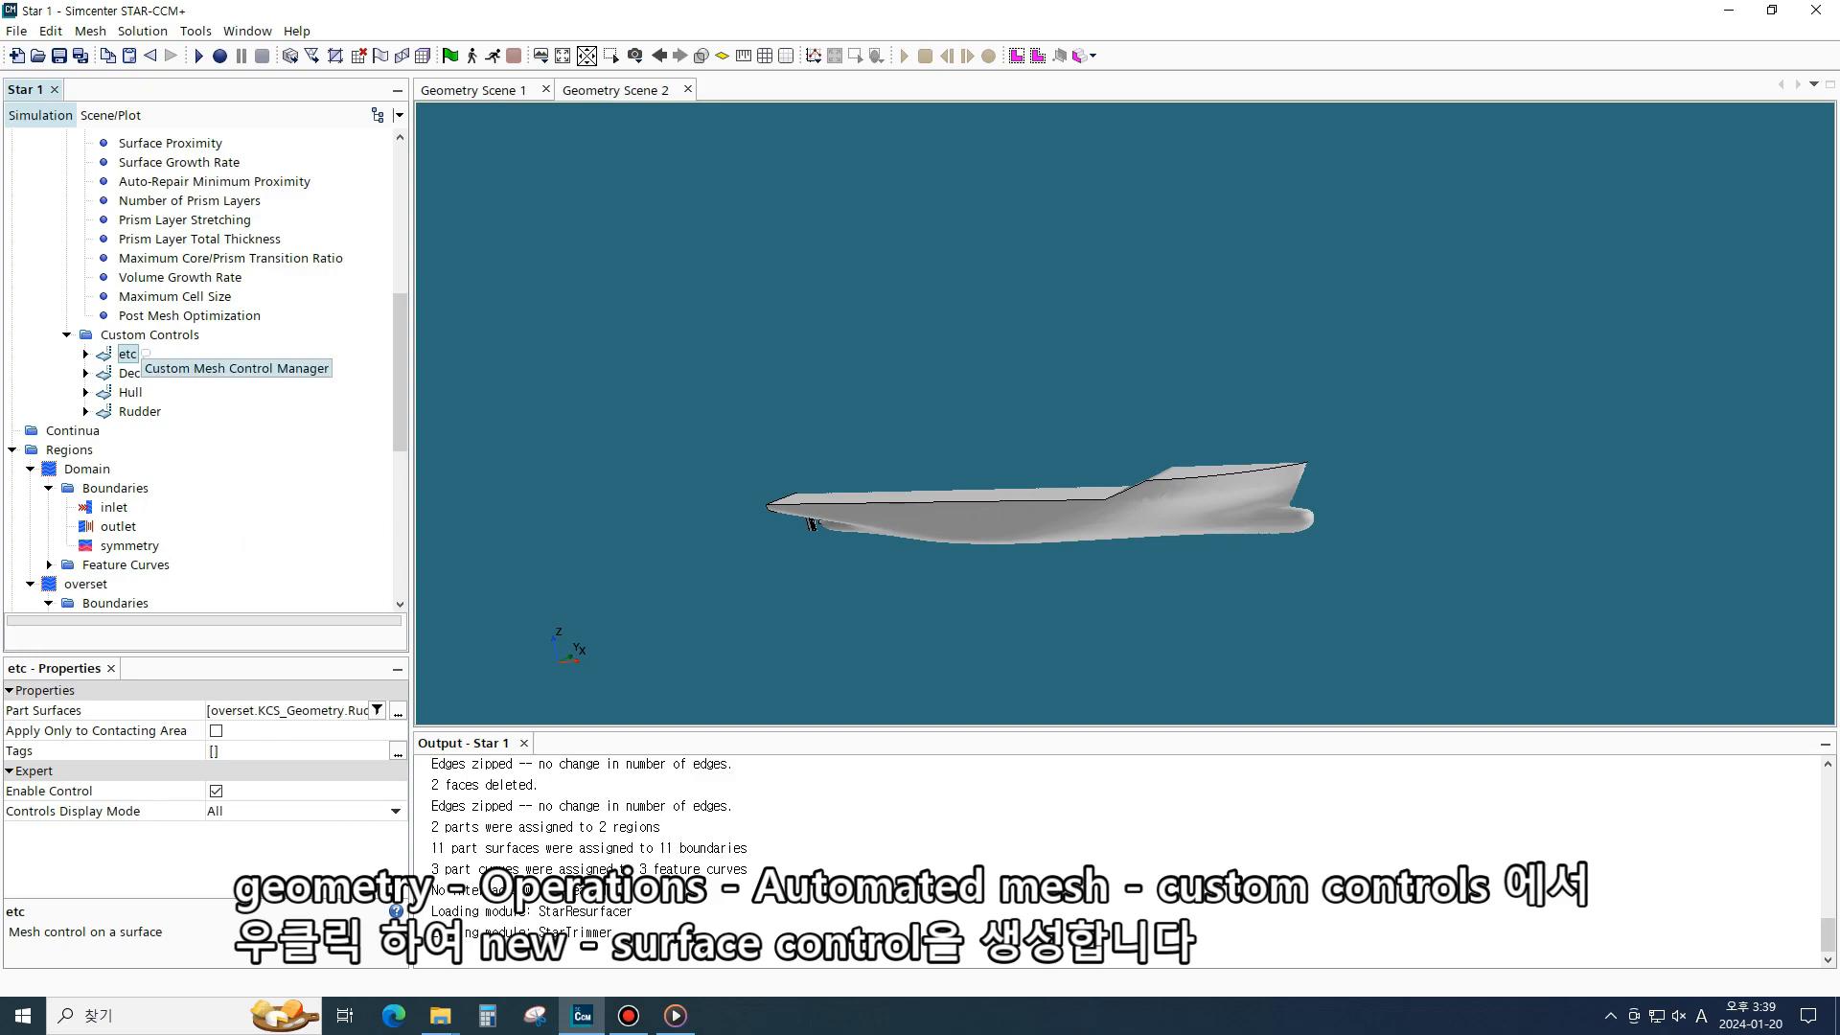
left_click(207, 335)
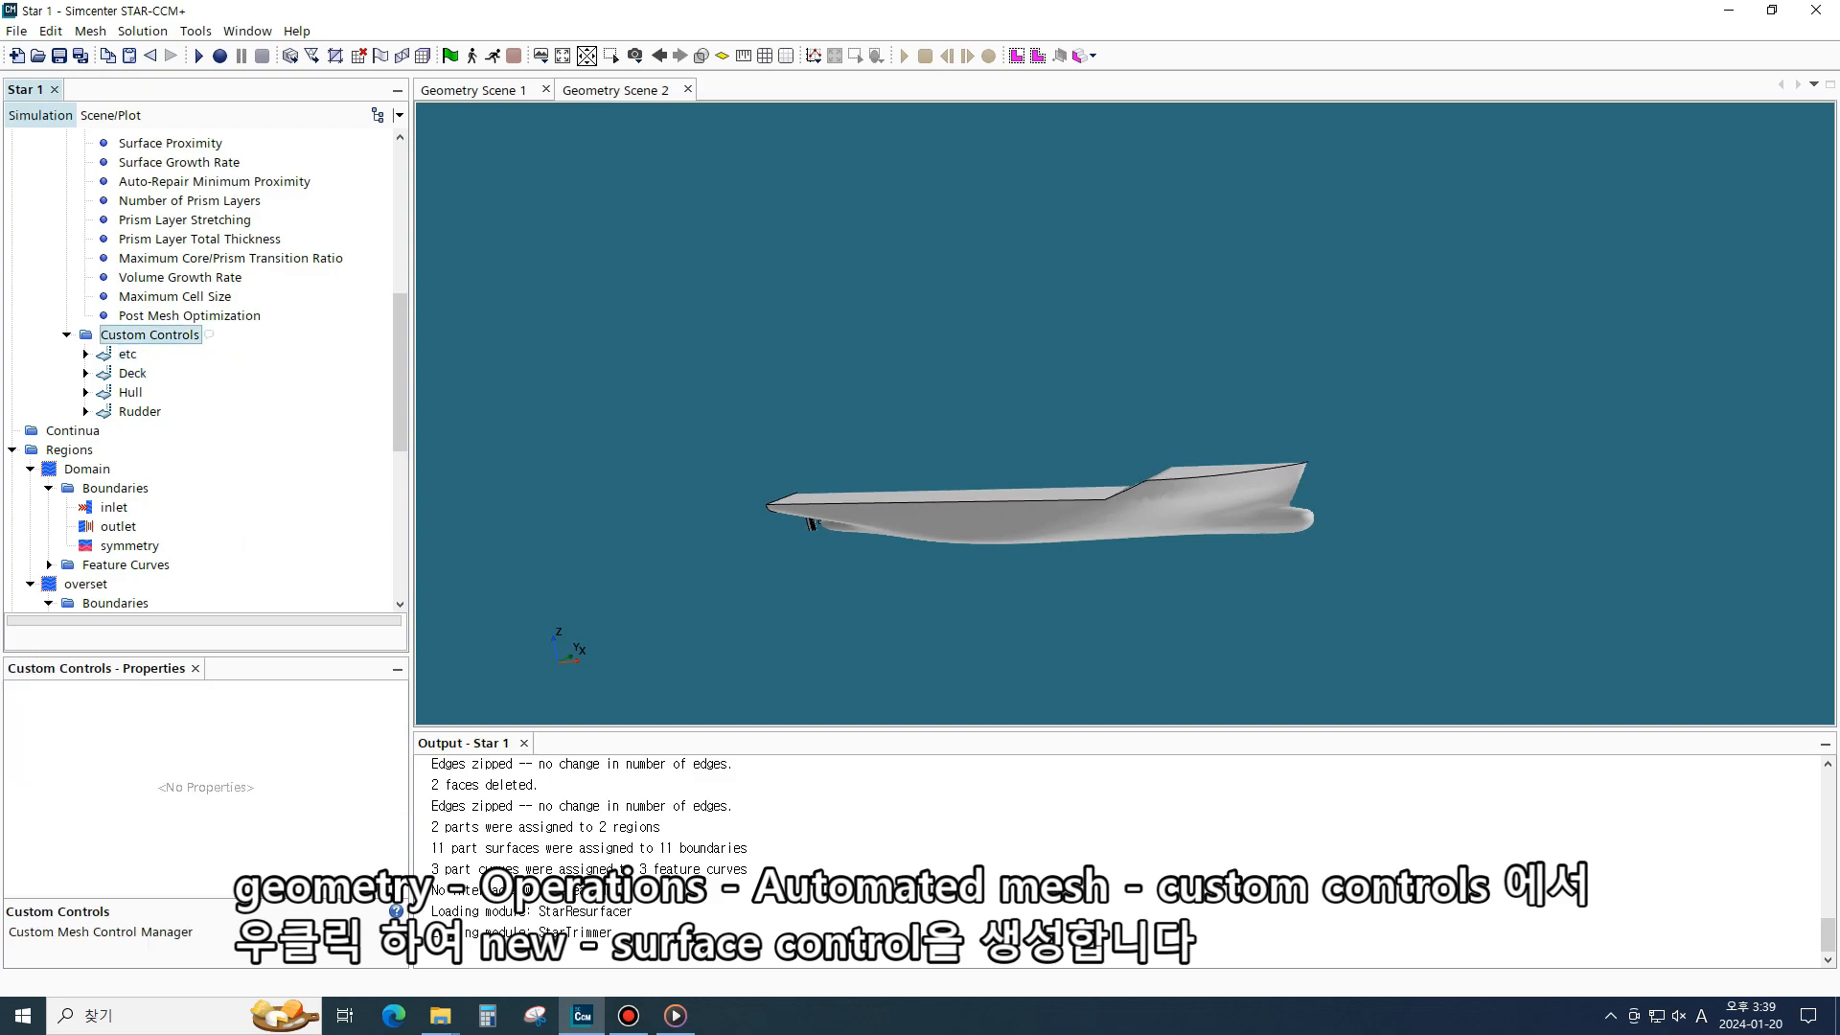
right_click(143, 336)
mouse_move(192, 353)
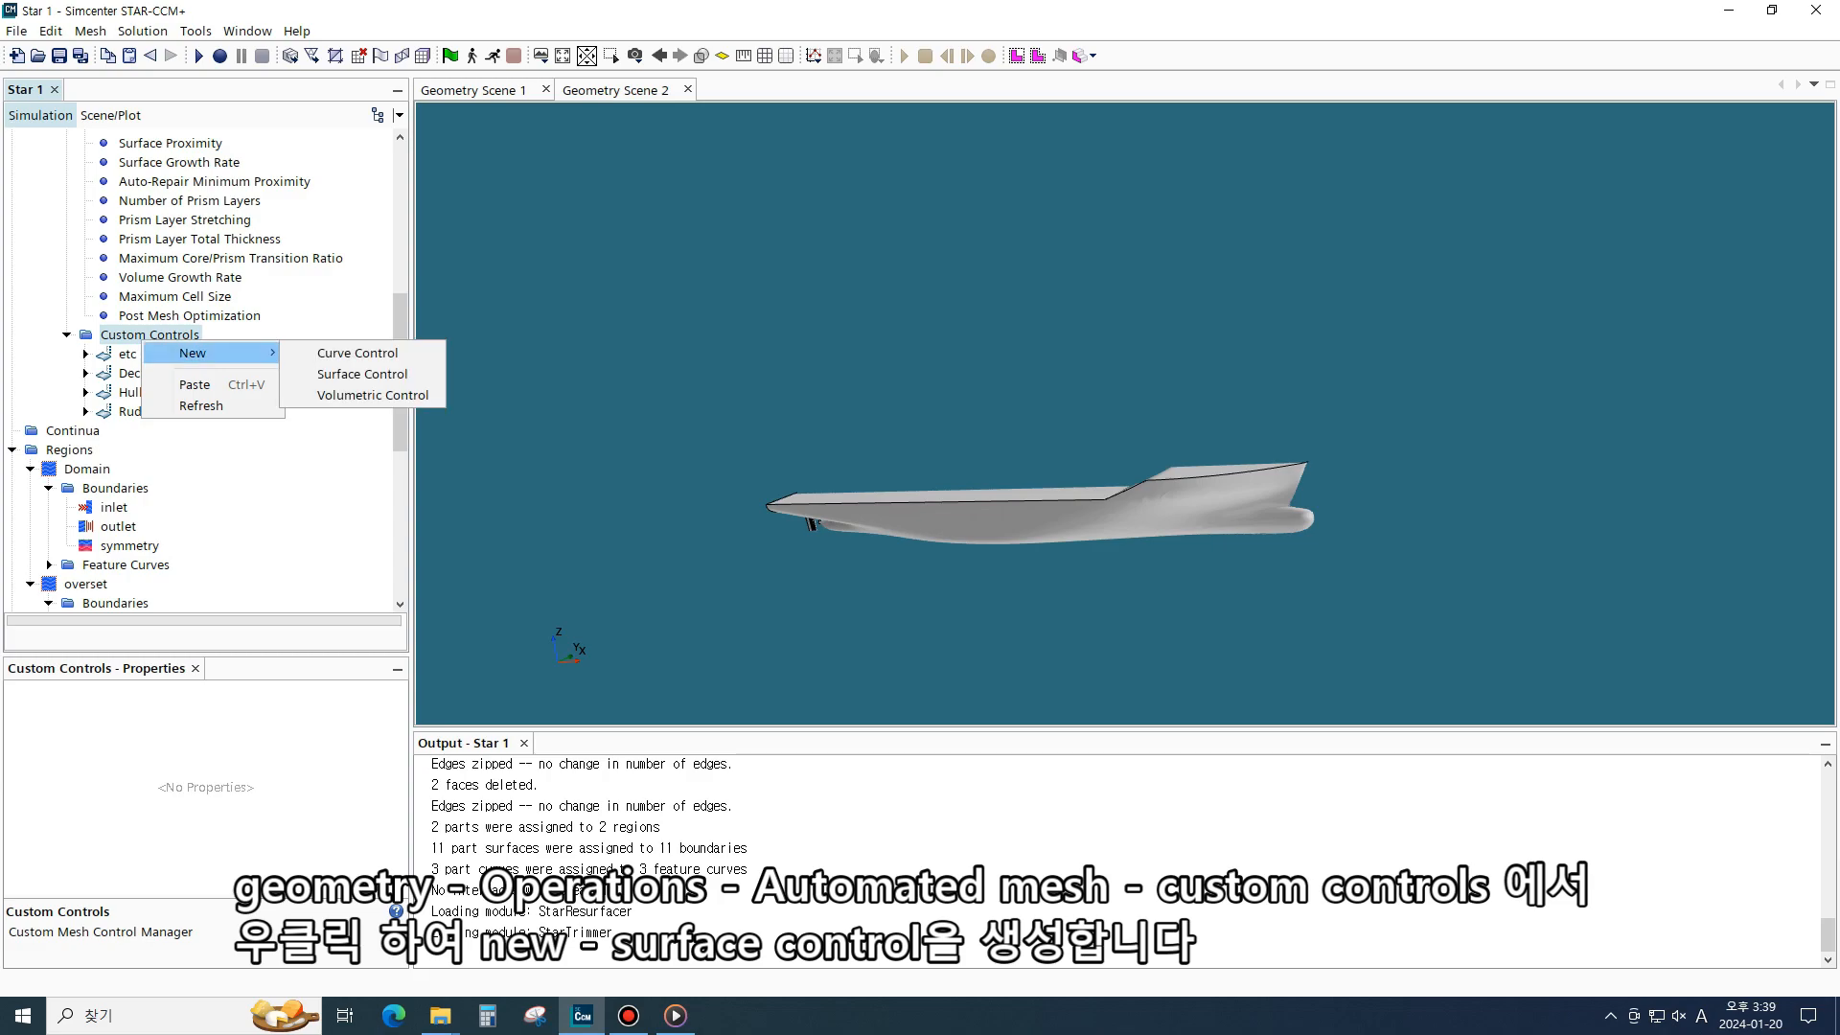
left_click(362, 374)
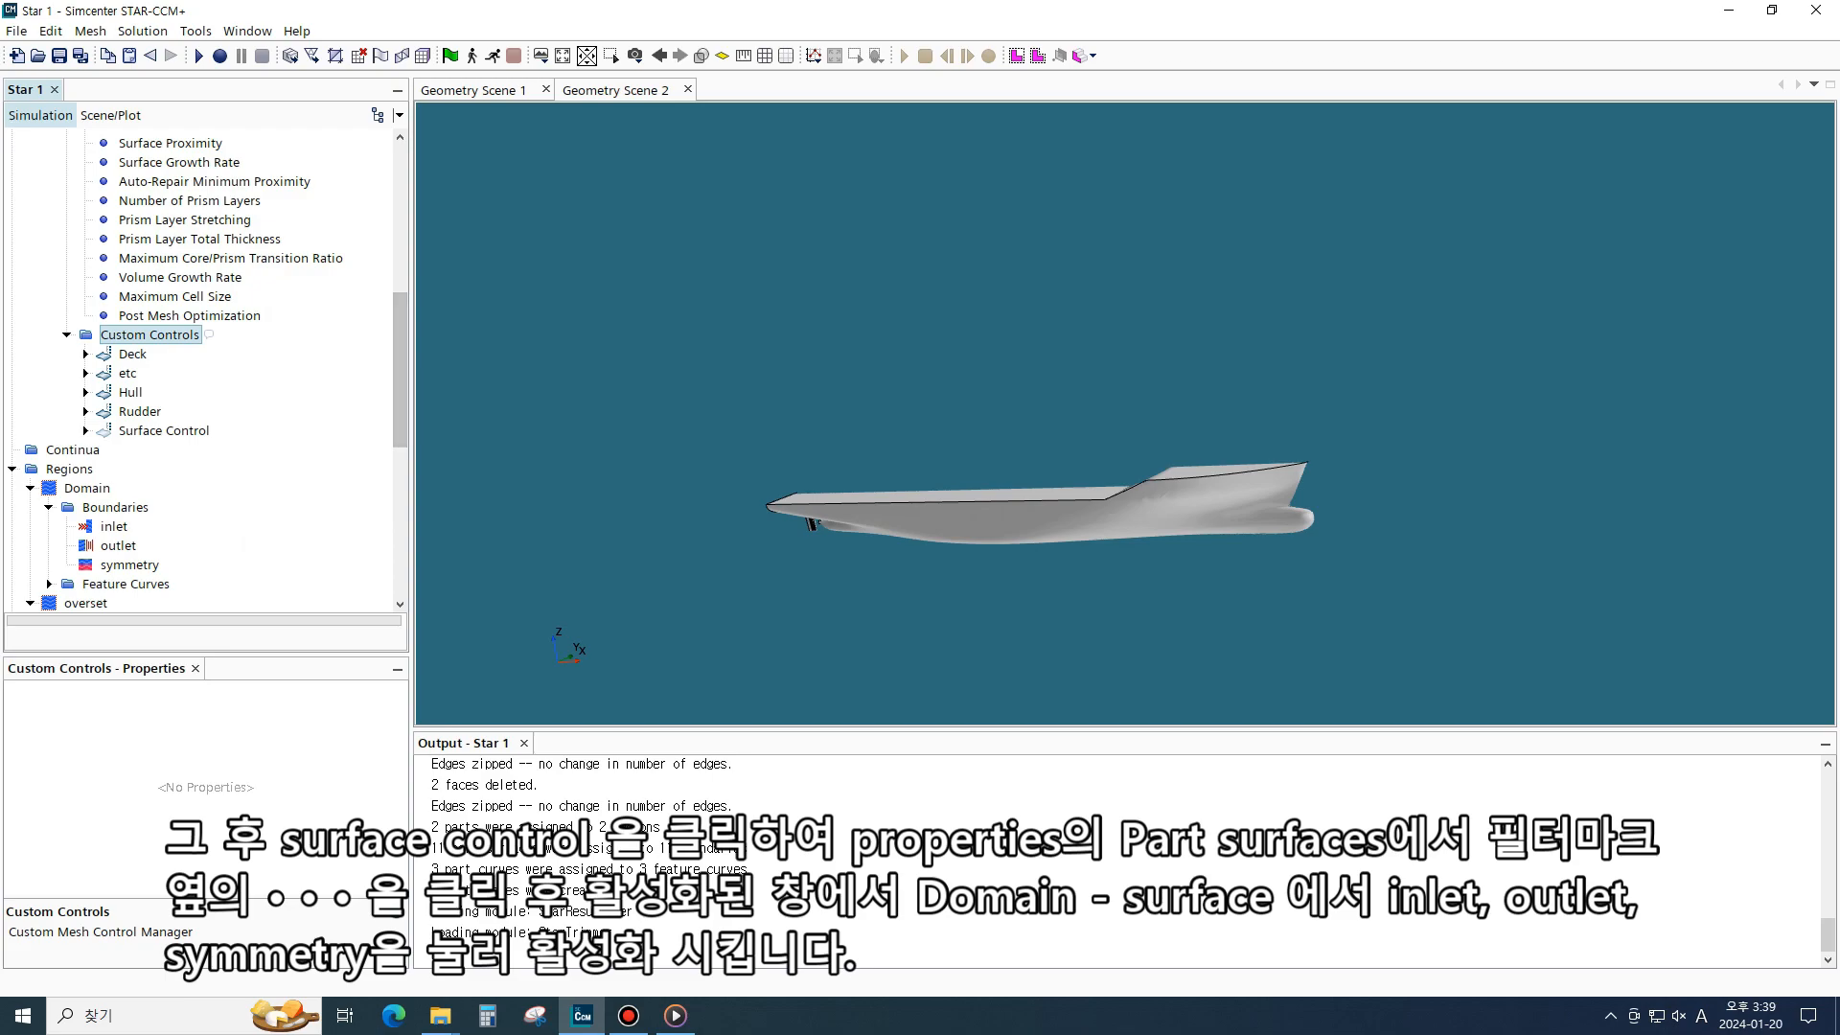
- Set the new surface control's part surfaces to the Domain inlet, outlet and symmetry surfaces
left_click(164, 431)
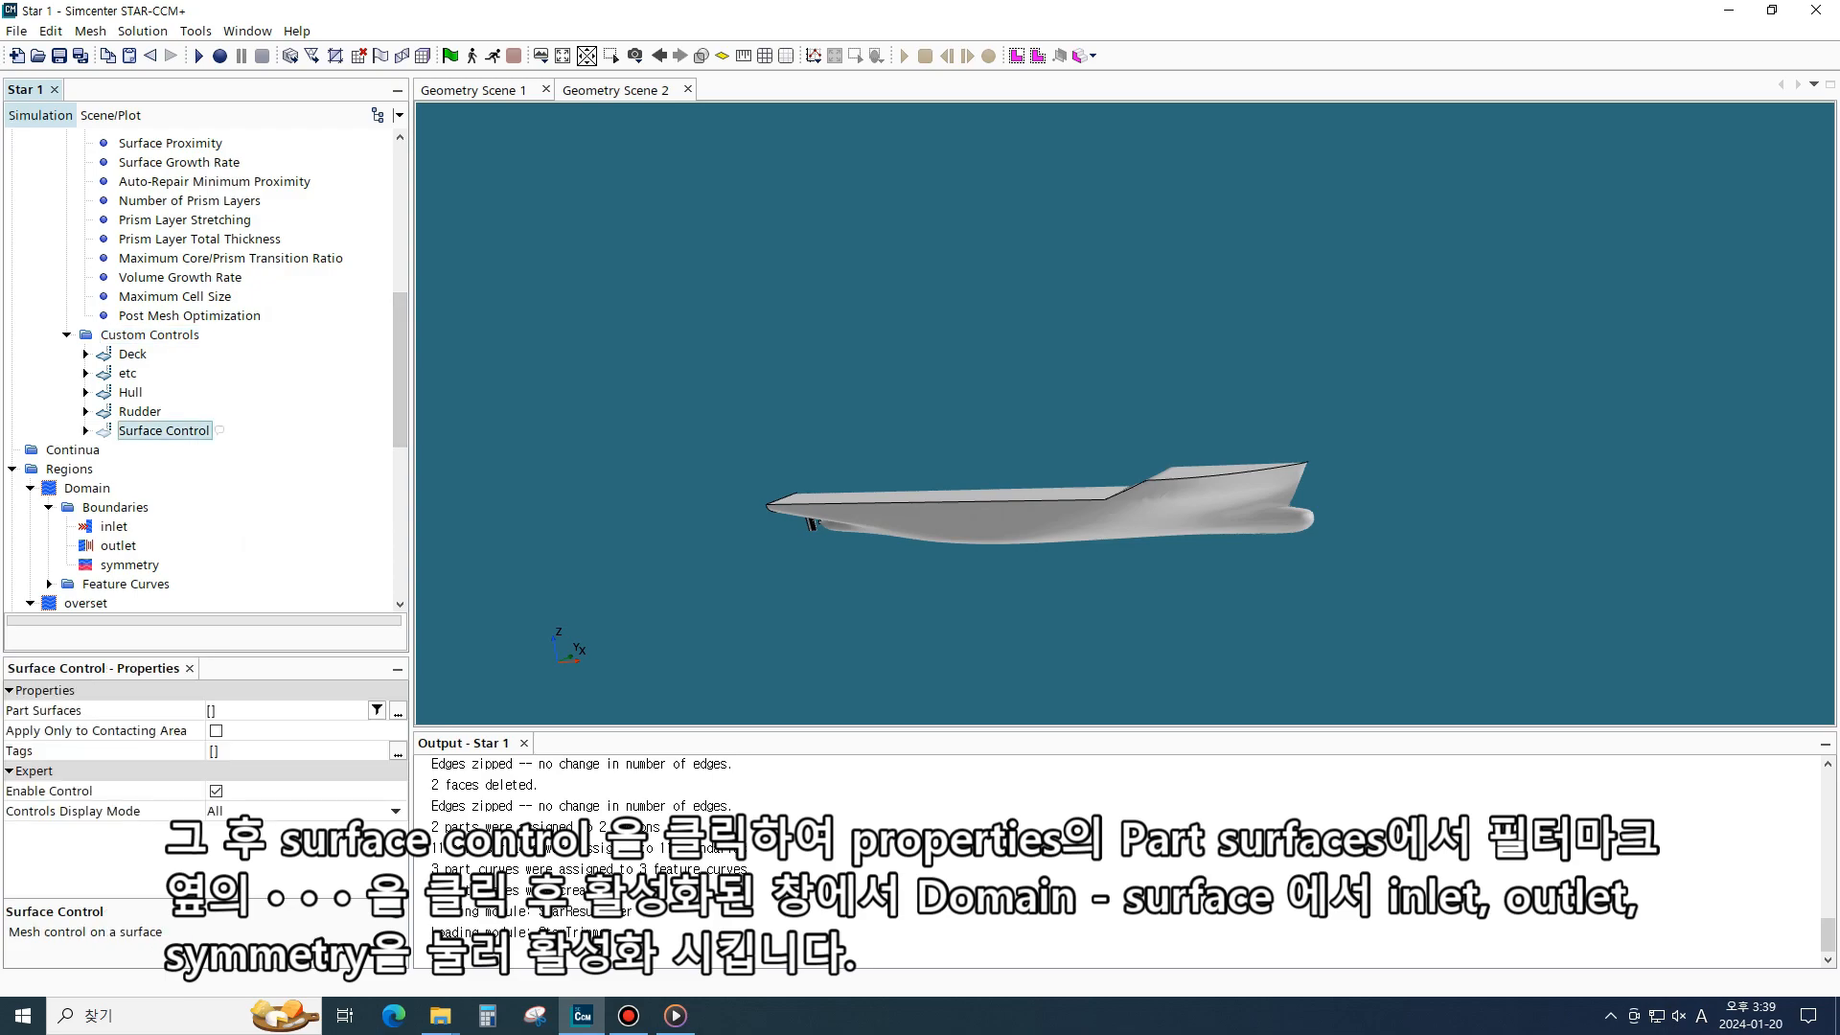
left_click(398, 711)
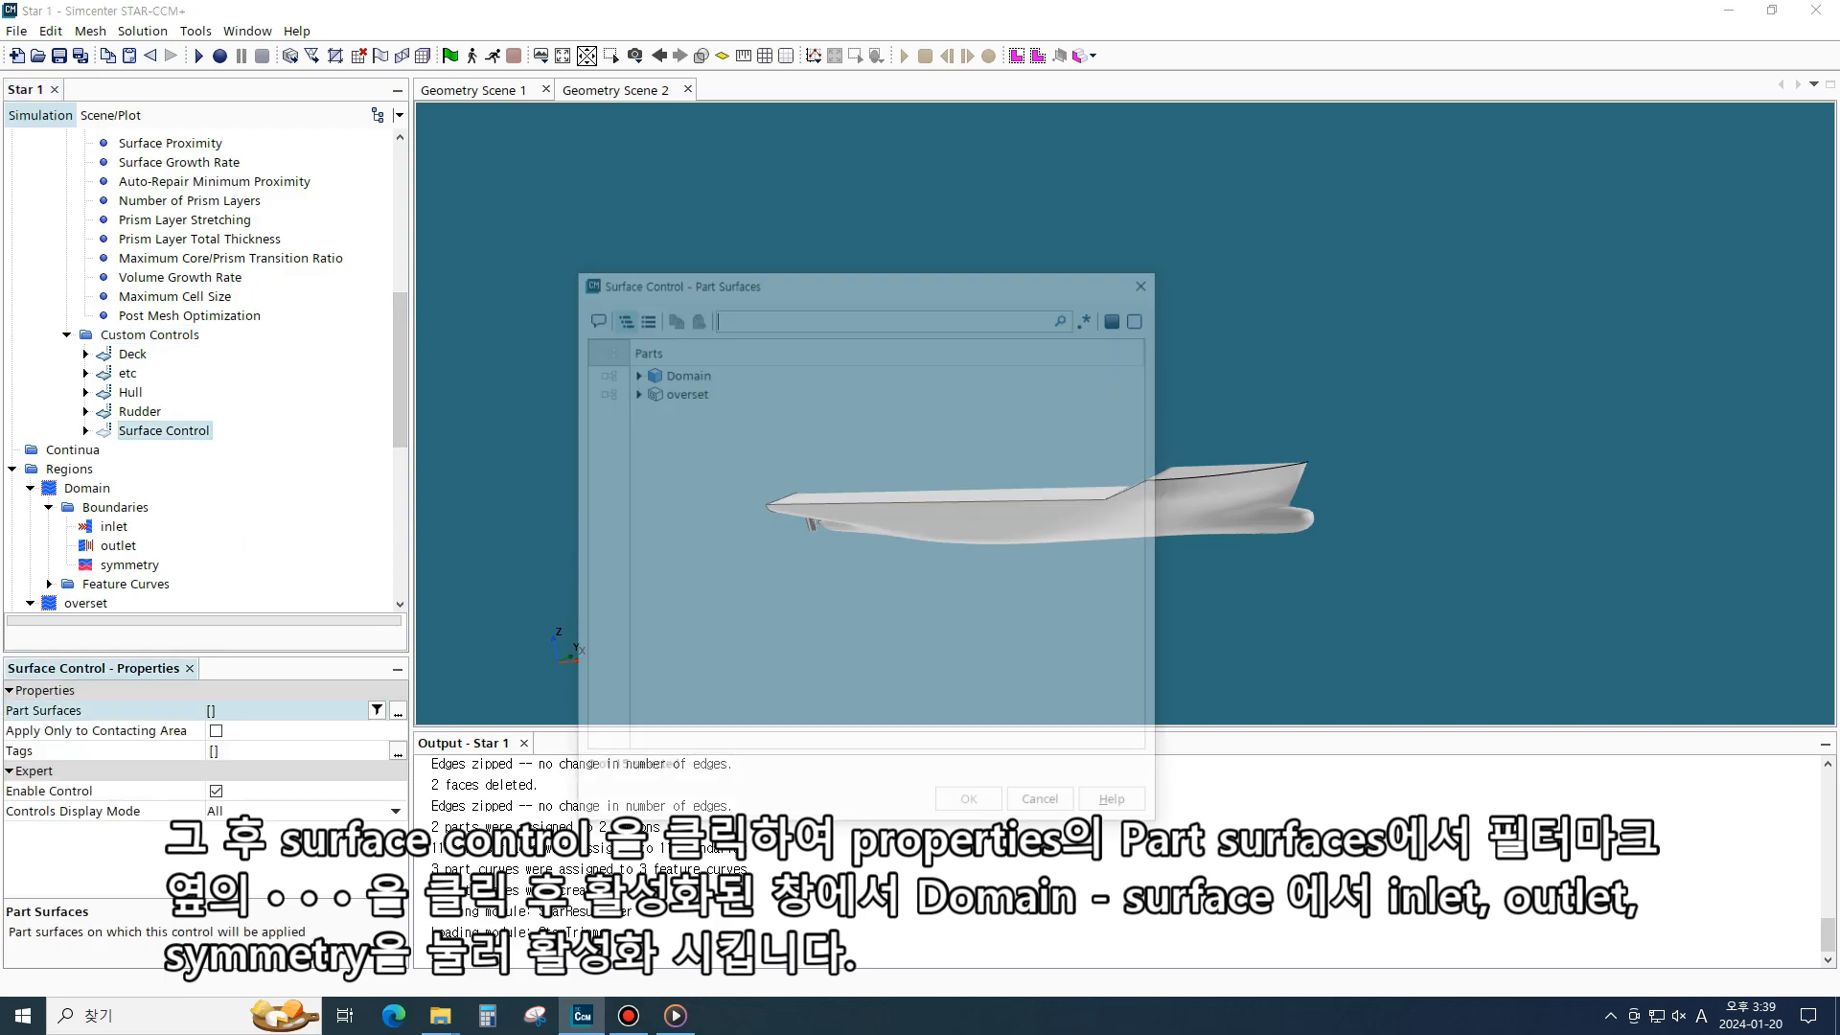
left_click(633, 372)
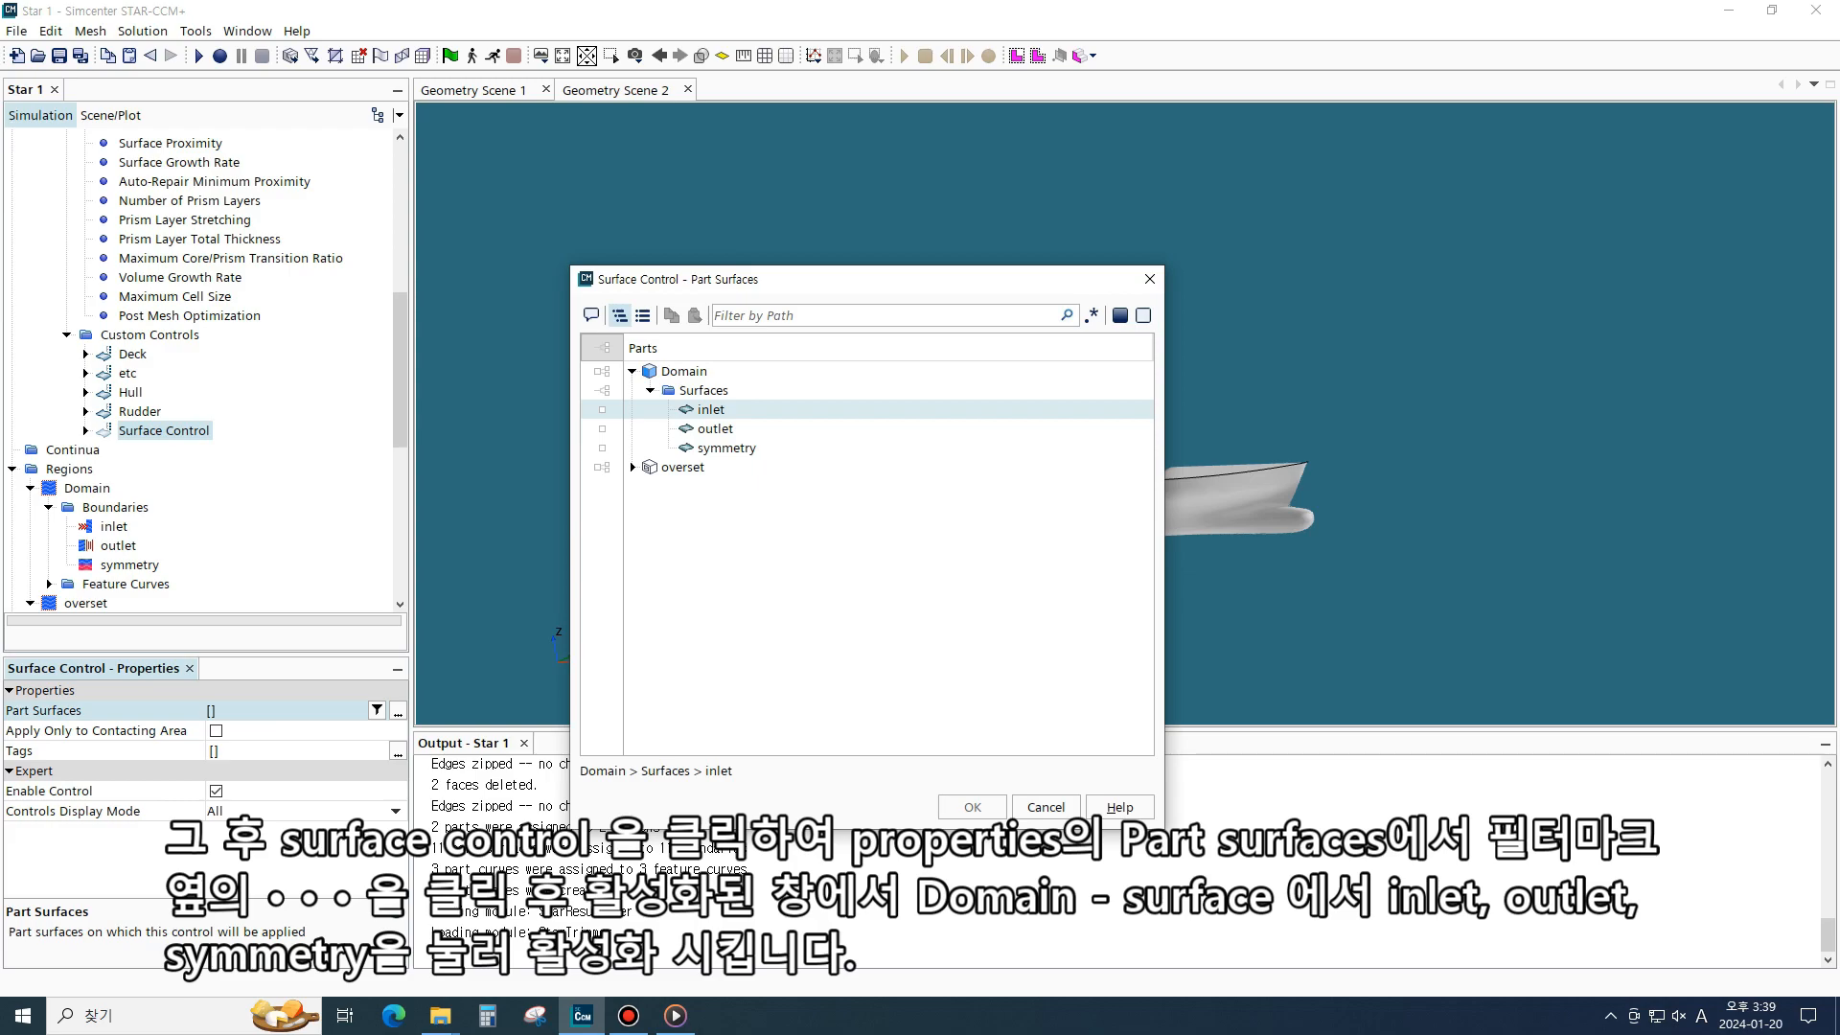
left_click(711, 410)
left_click(715, 430)
left_click(726, 448)
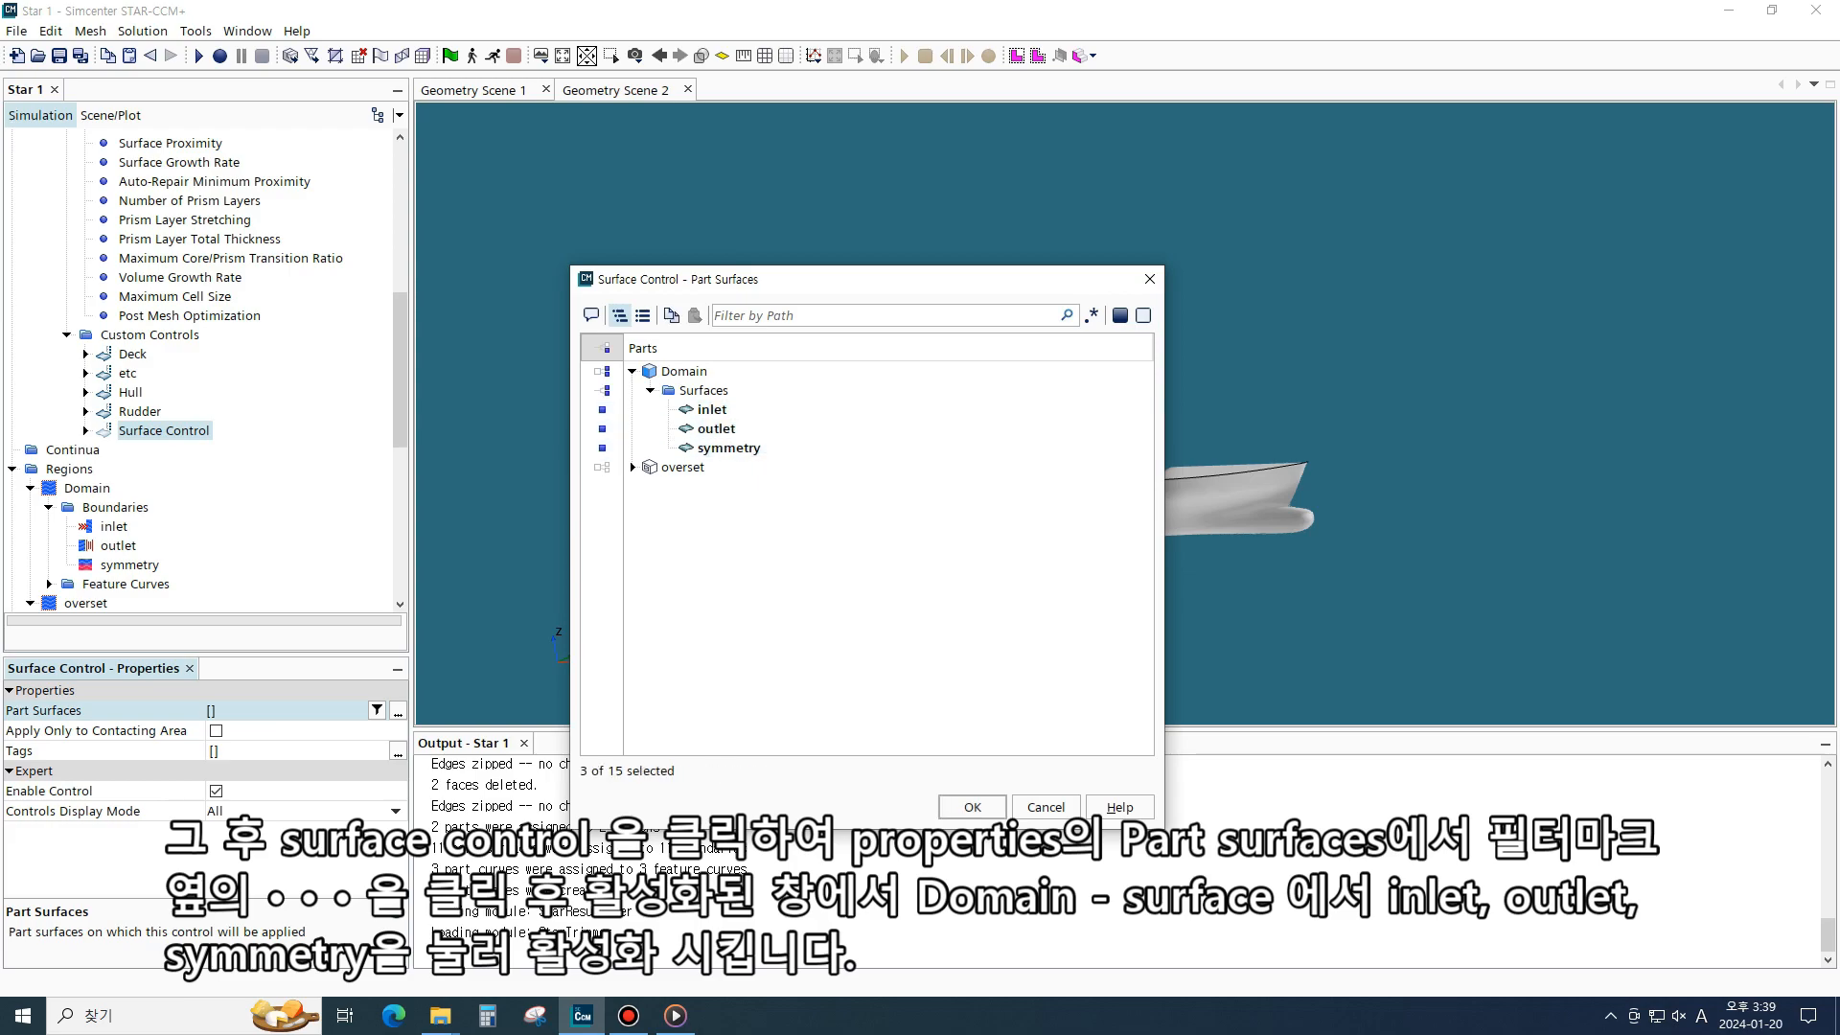
left_click(972, 807)
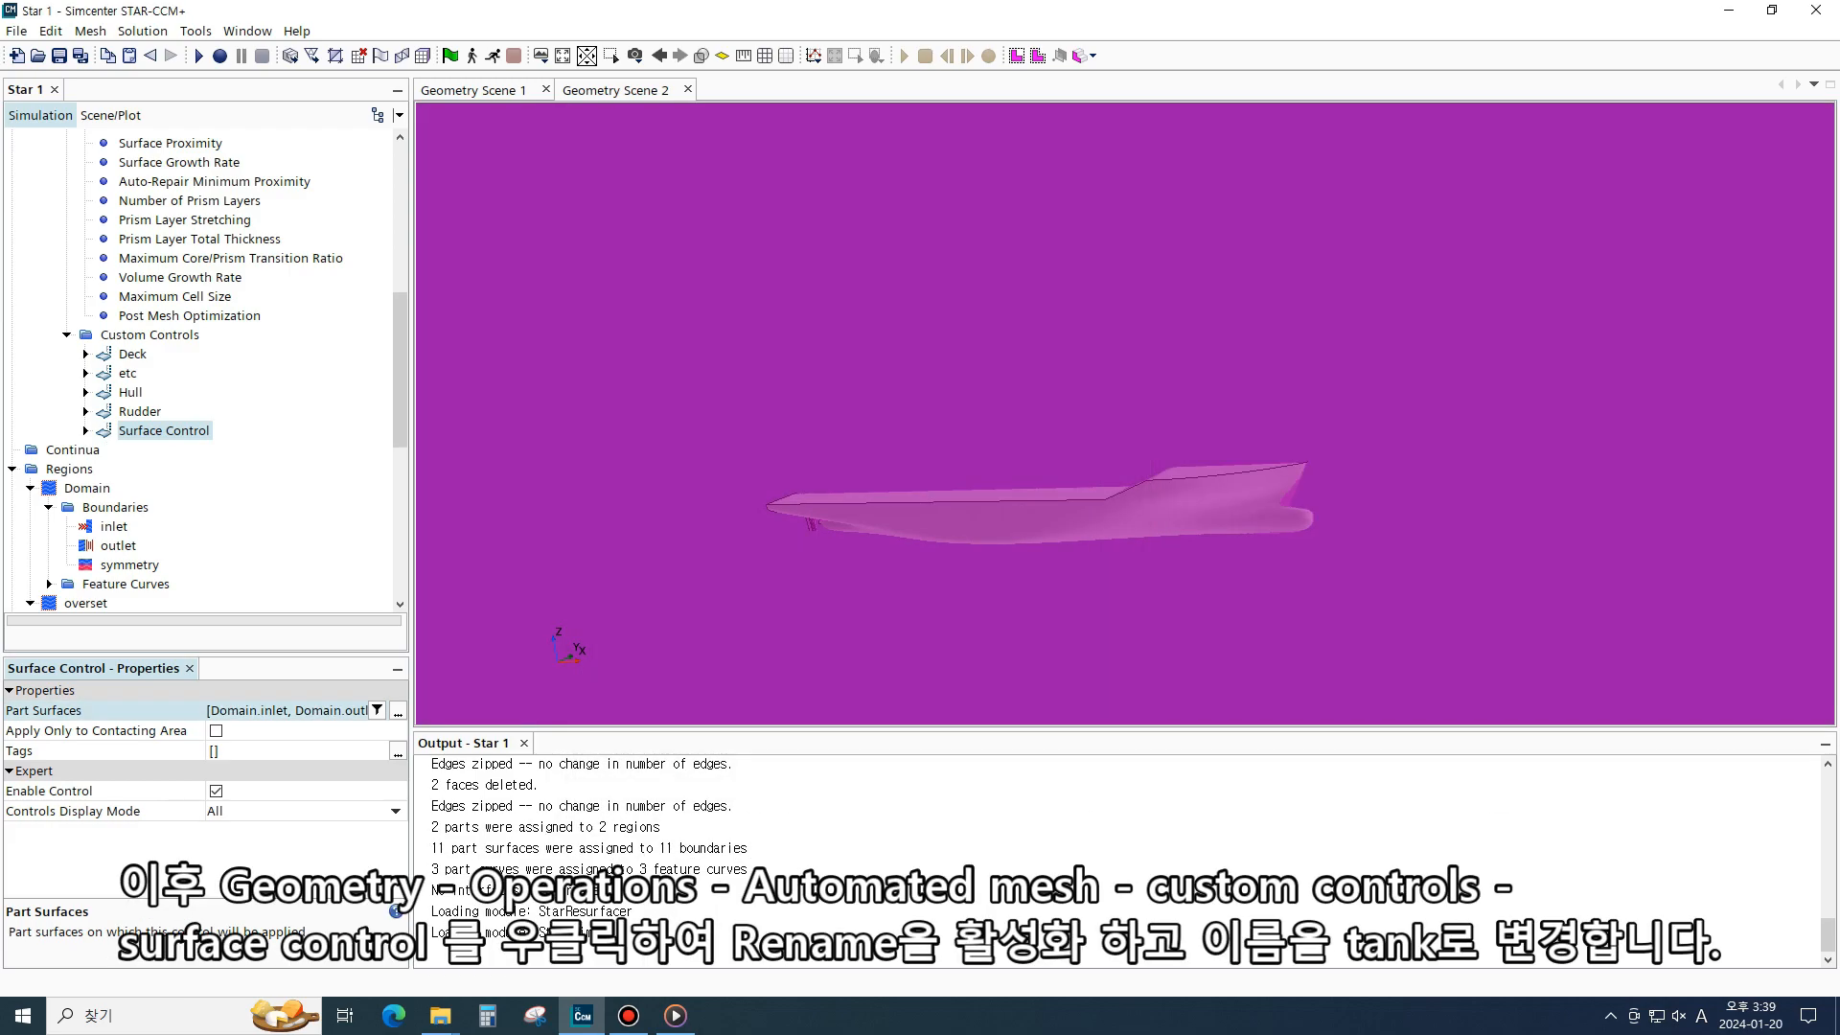
- Rename the new surface control as Tank
right_click(169, 432)
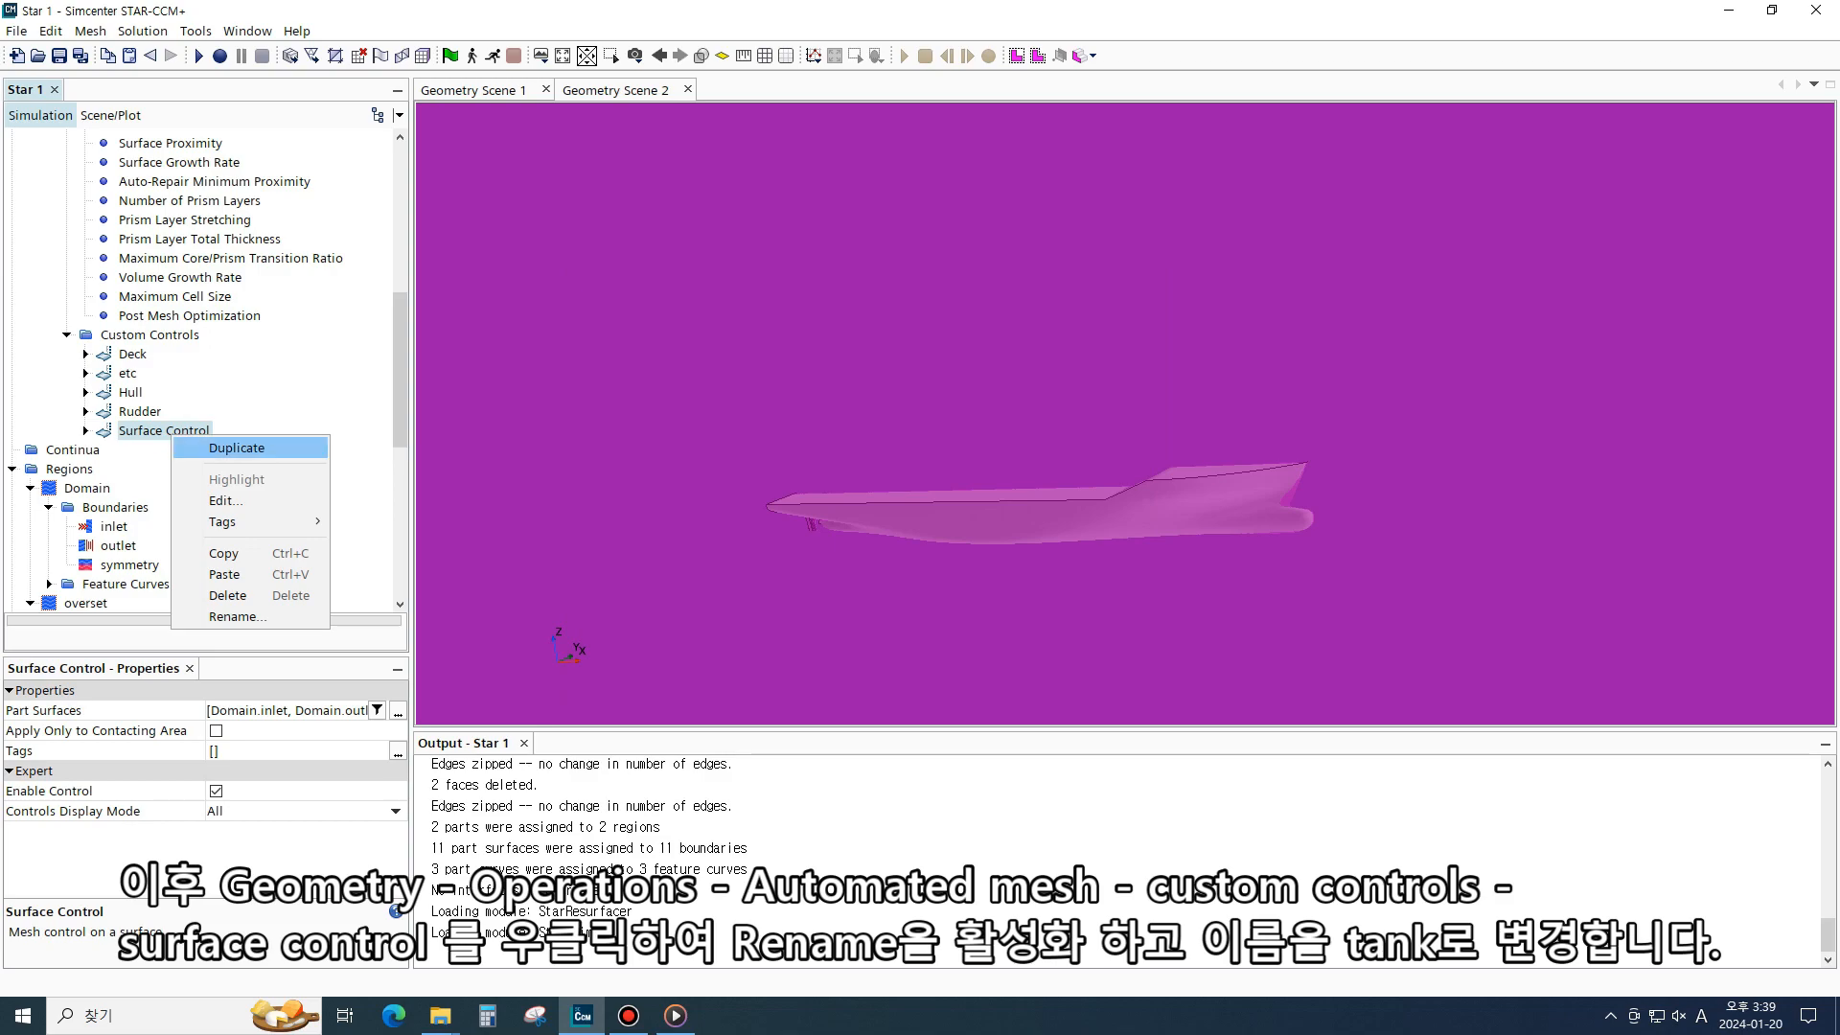
left_click(236, 616)
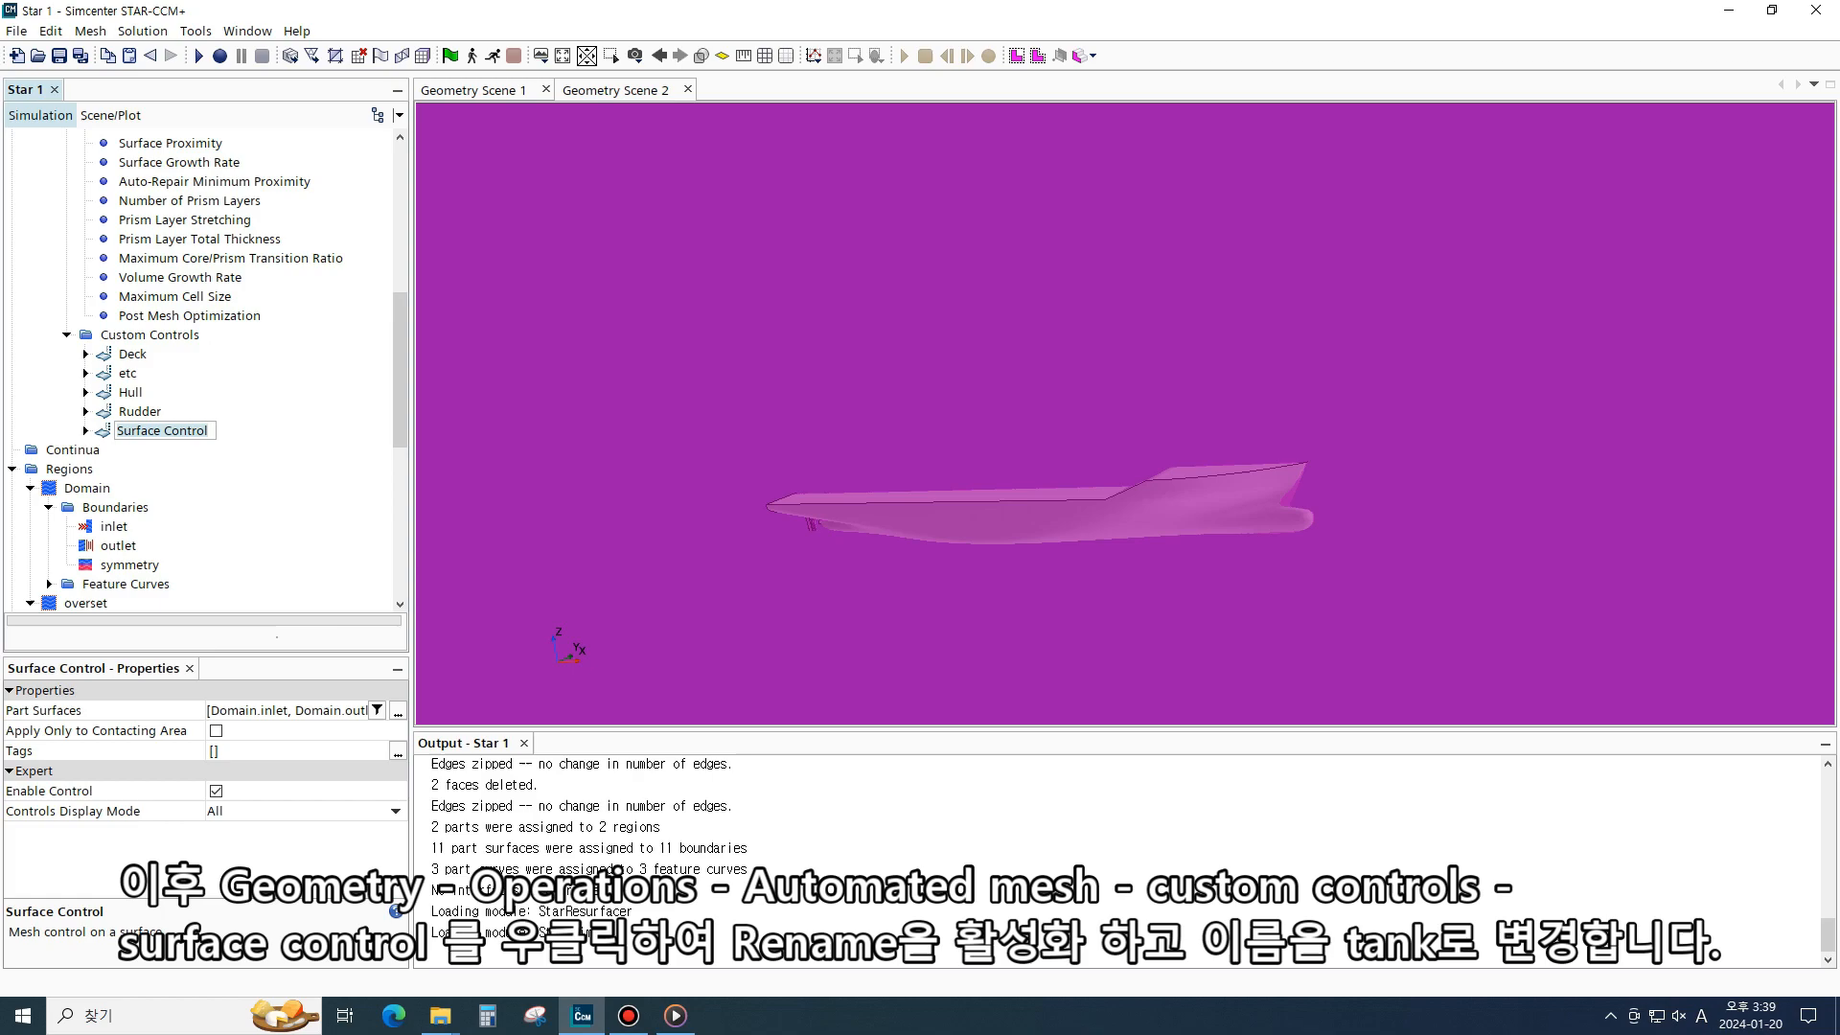
type("Tank")
key("Return")
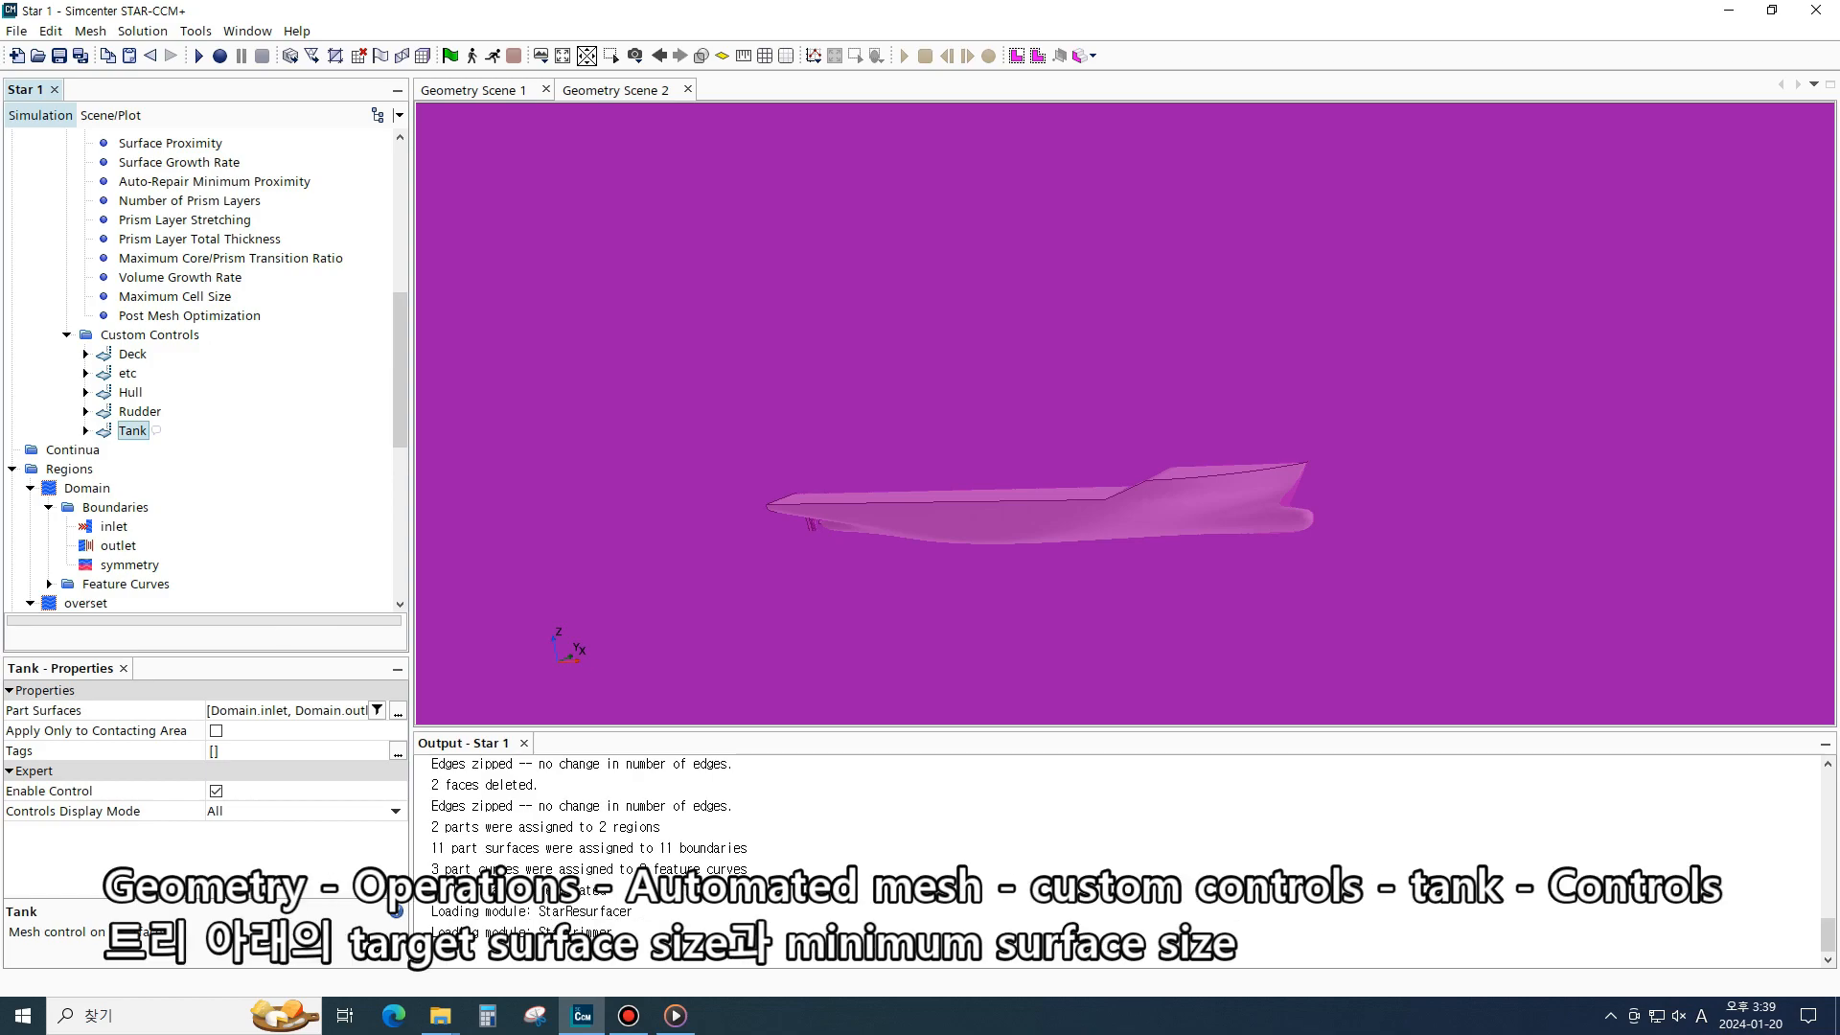
- Set the Tank control's Target Surface Size and Minimum Surface Size controls to Custom
left_click(85, 432)
left_click(103, 450)
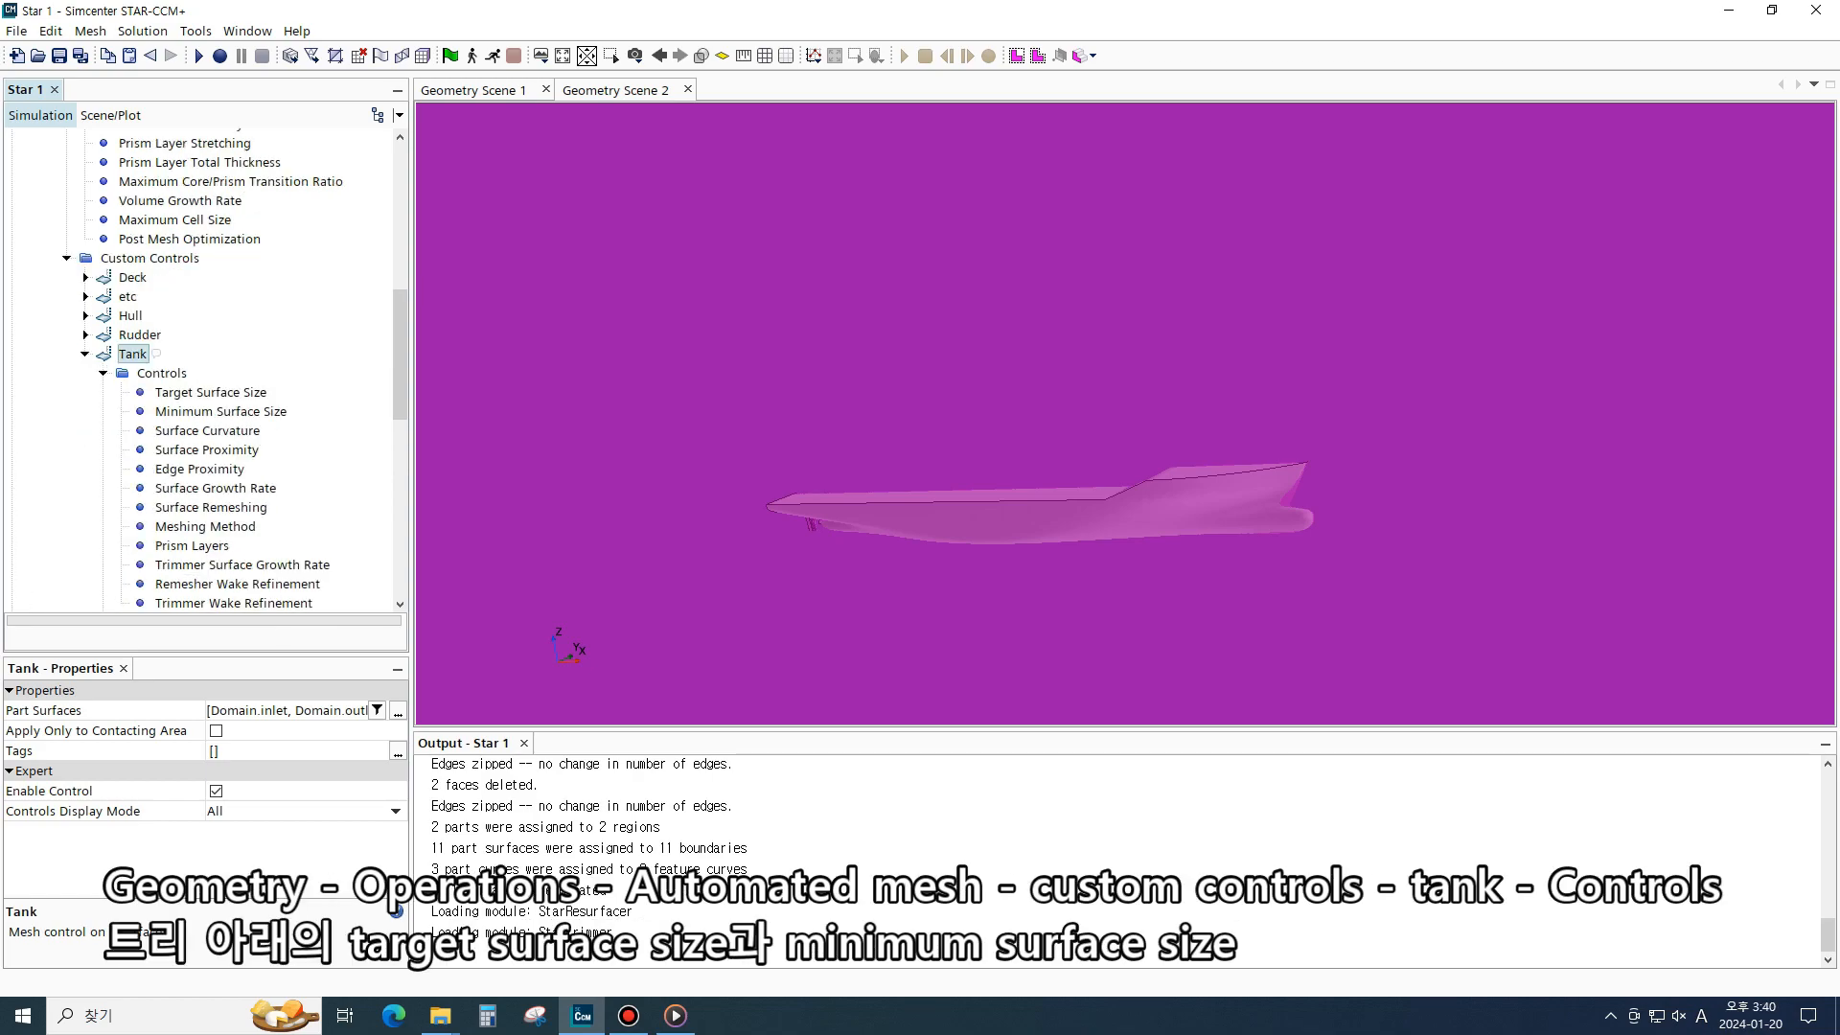
scroll(206, 373, "down", 2)
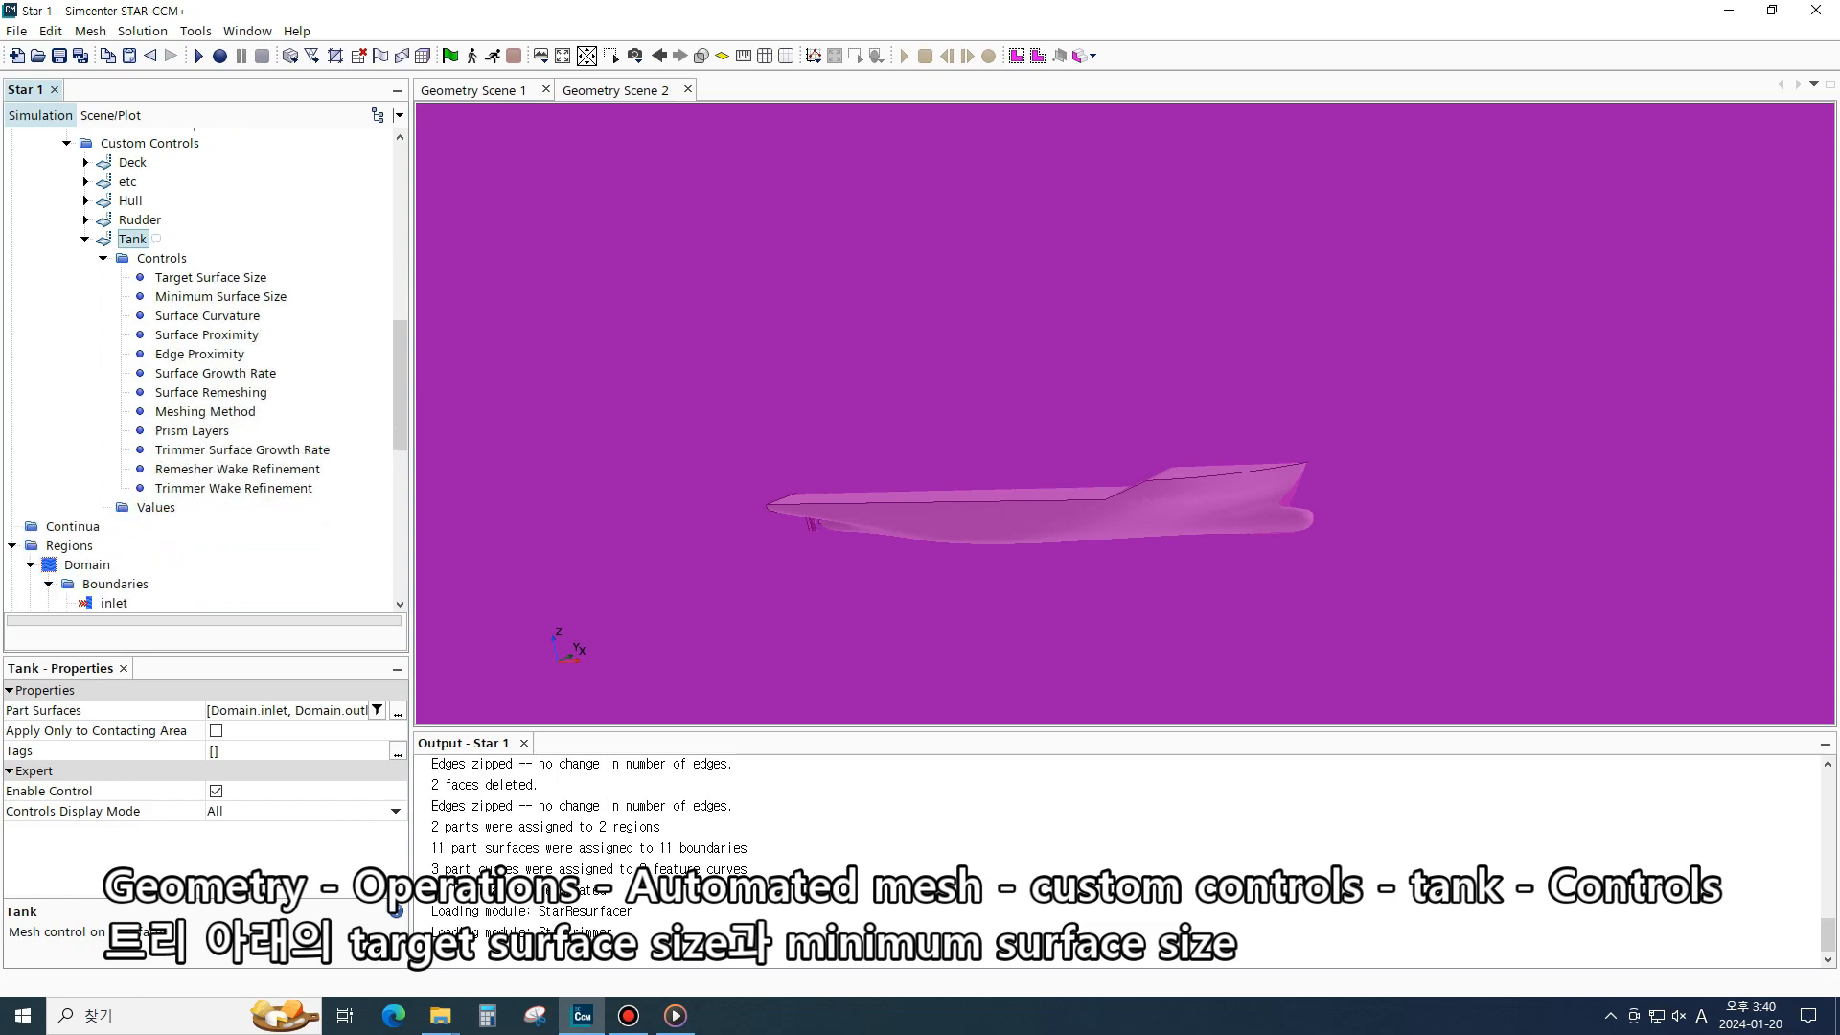
left_click(156, 508)
left_click(211, 278)
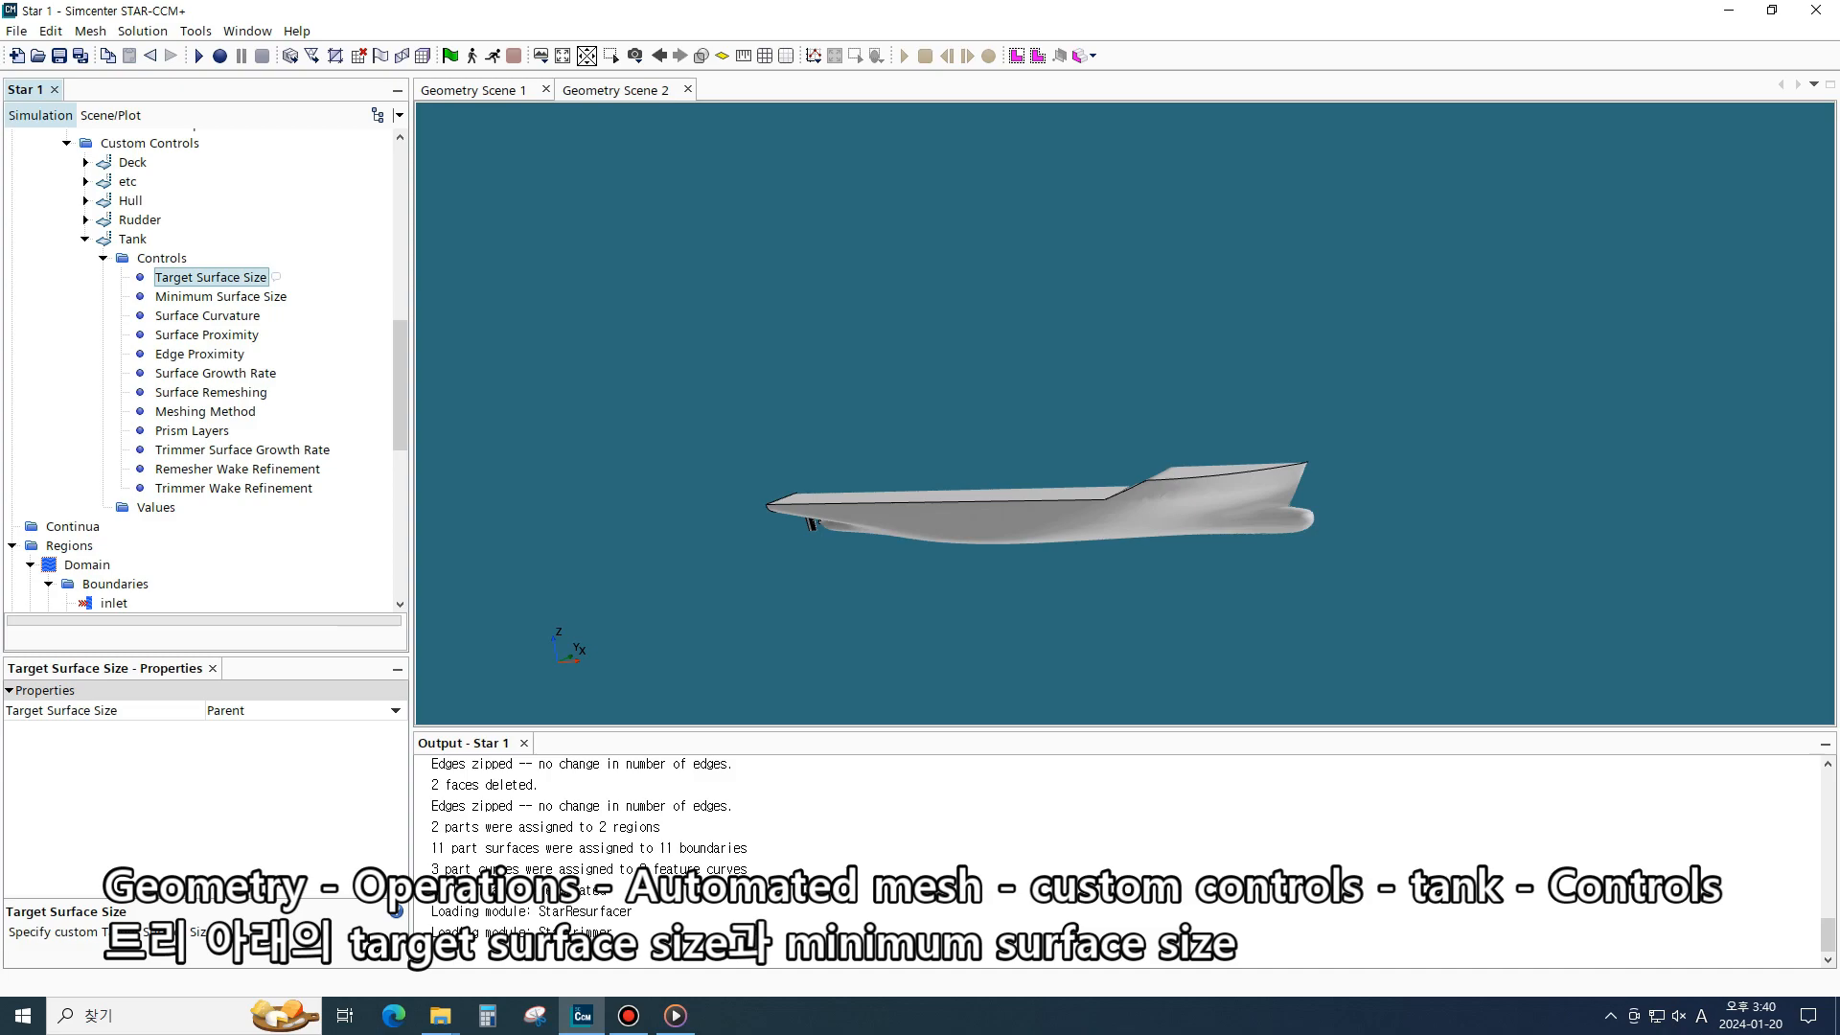
left_click(395, 711)
left_click(307, 749)
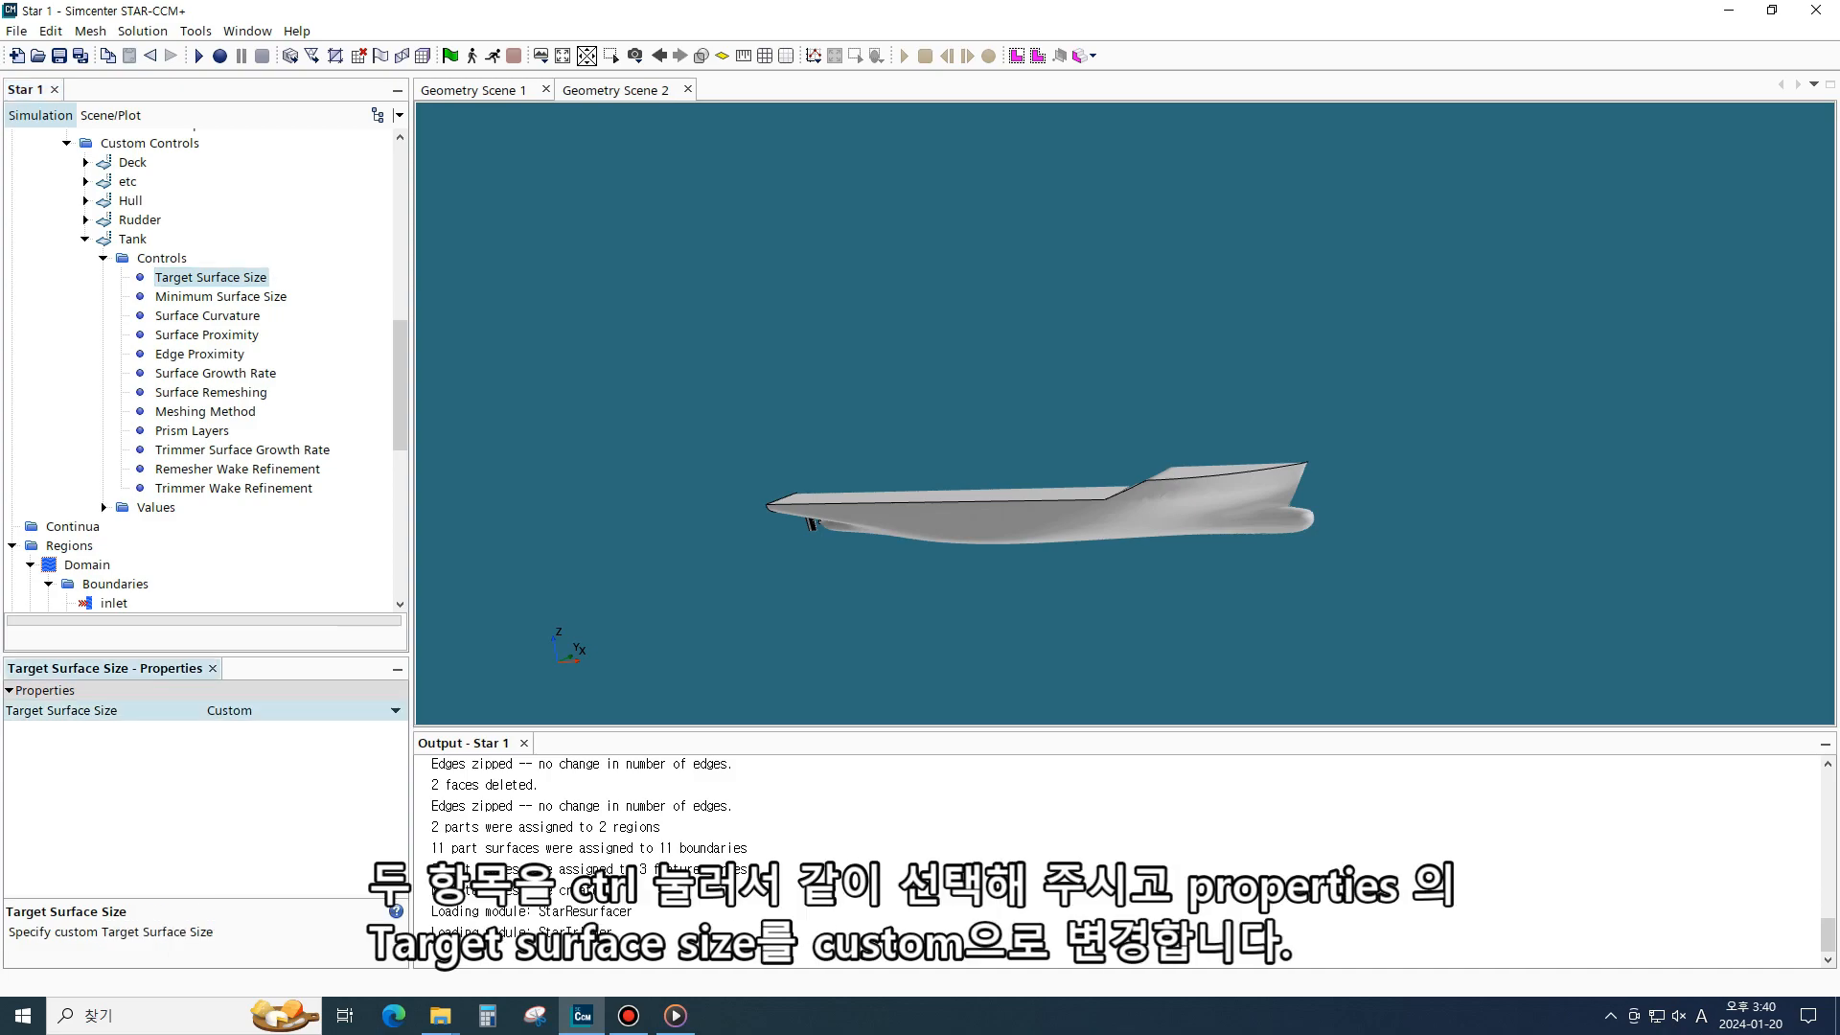
left_click(220, 297)
left_click(394, 711)
left_click(307, 750)
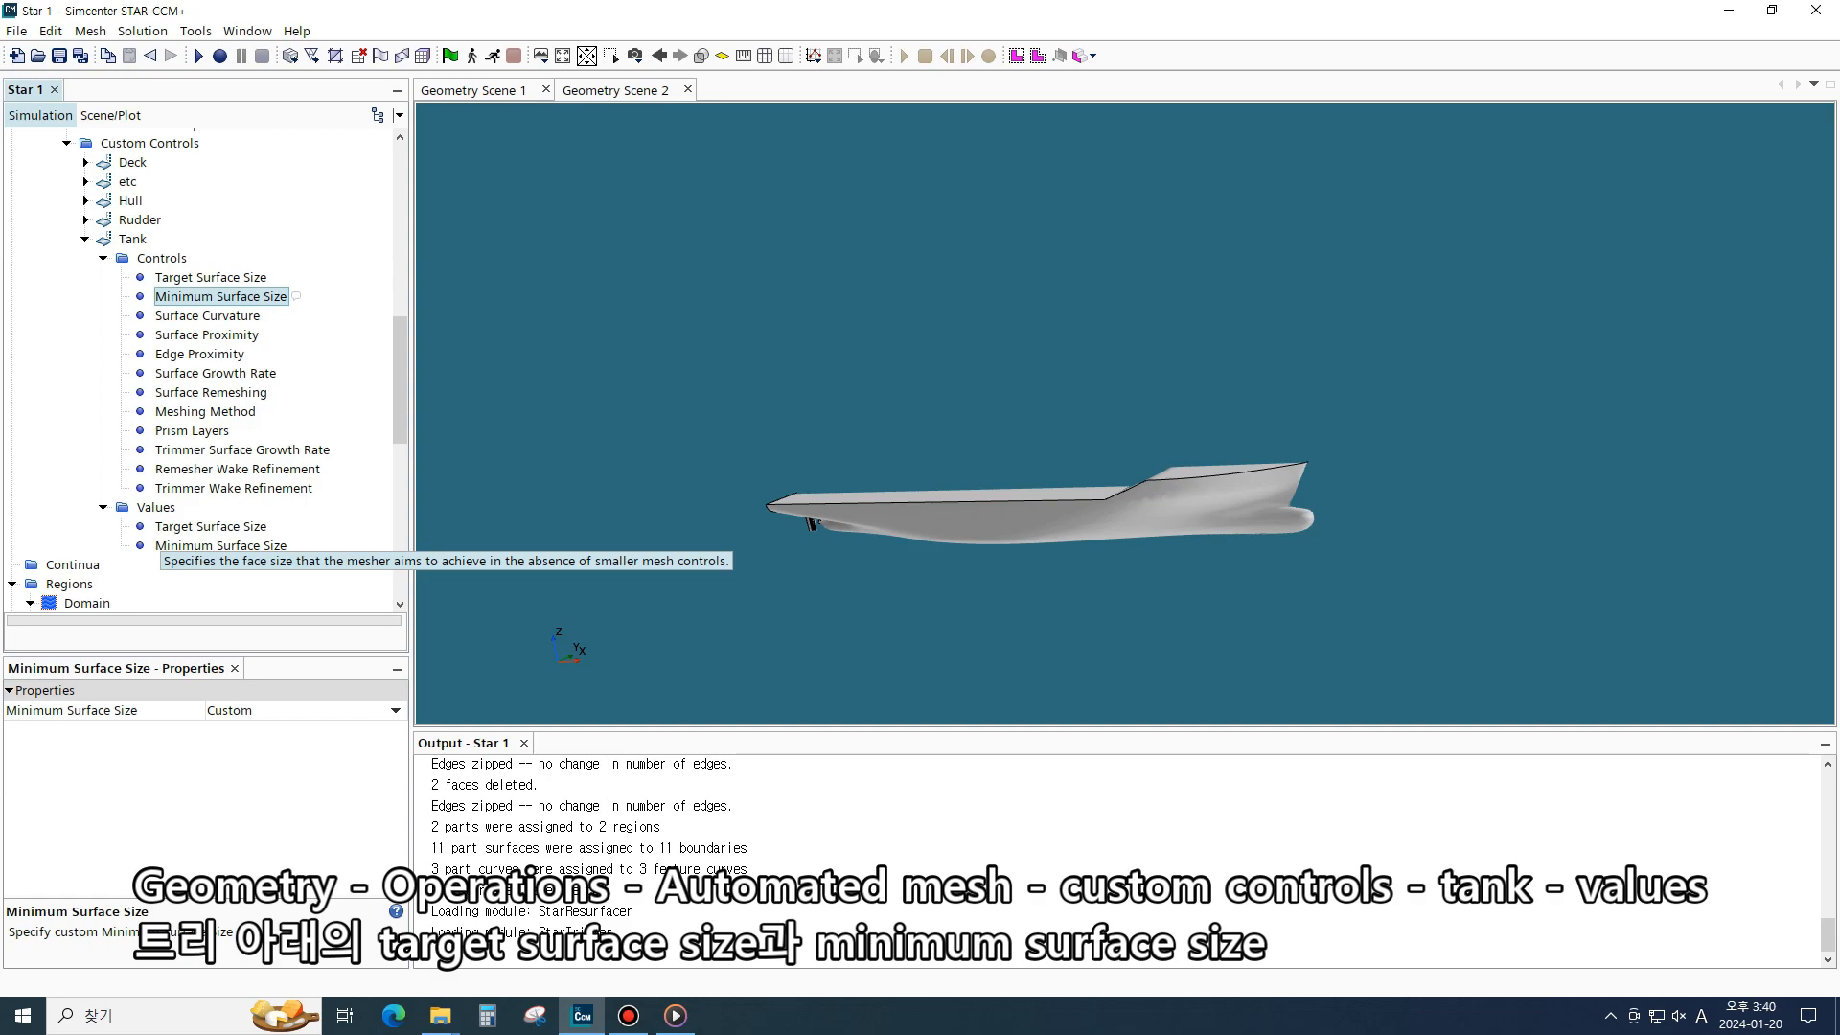
- Set the Tank control's Target Surface Size value to 1600 percentage of base
left_click(164, 530)
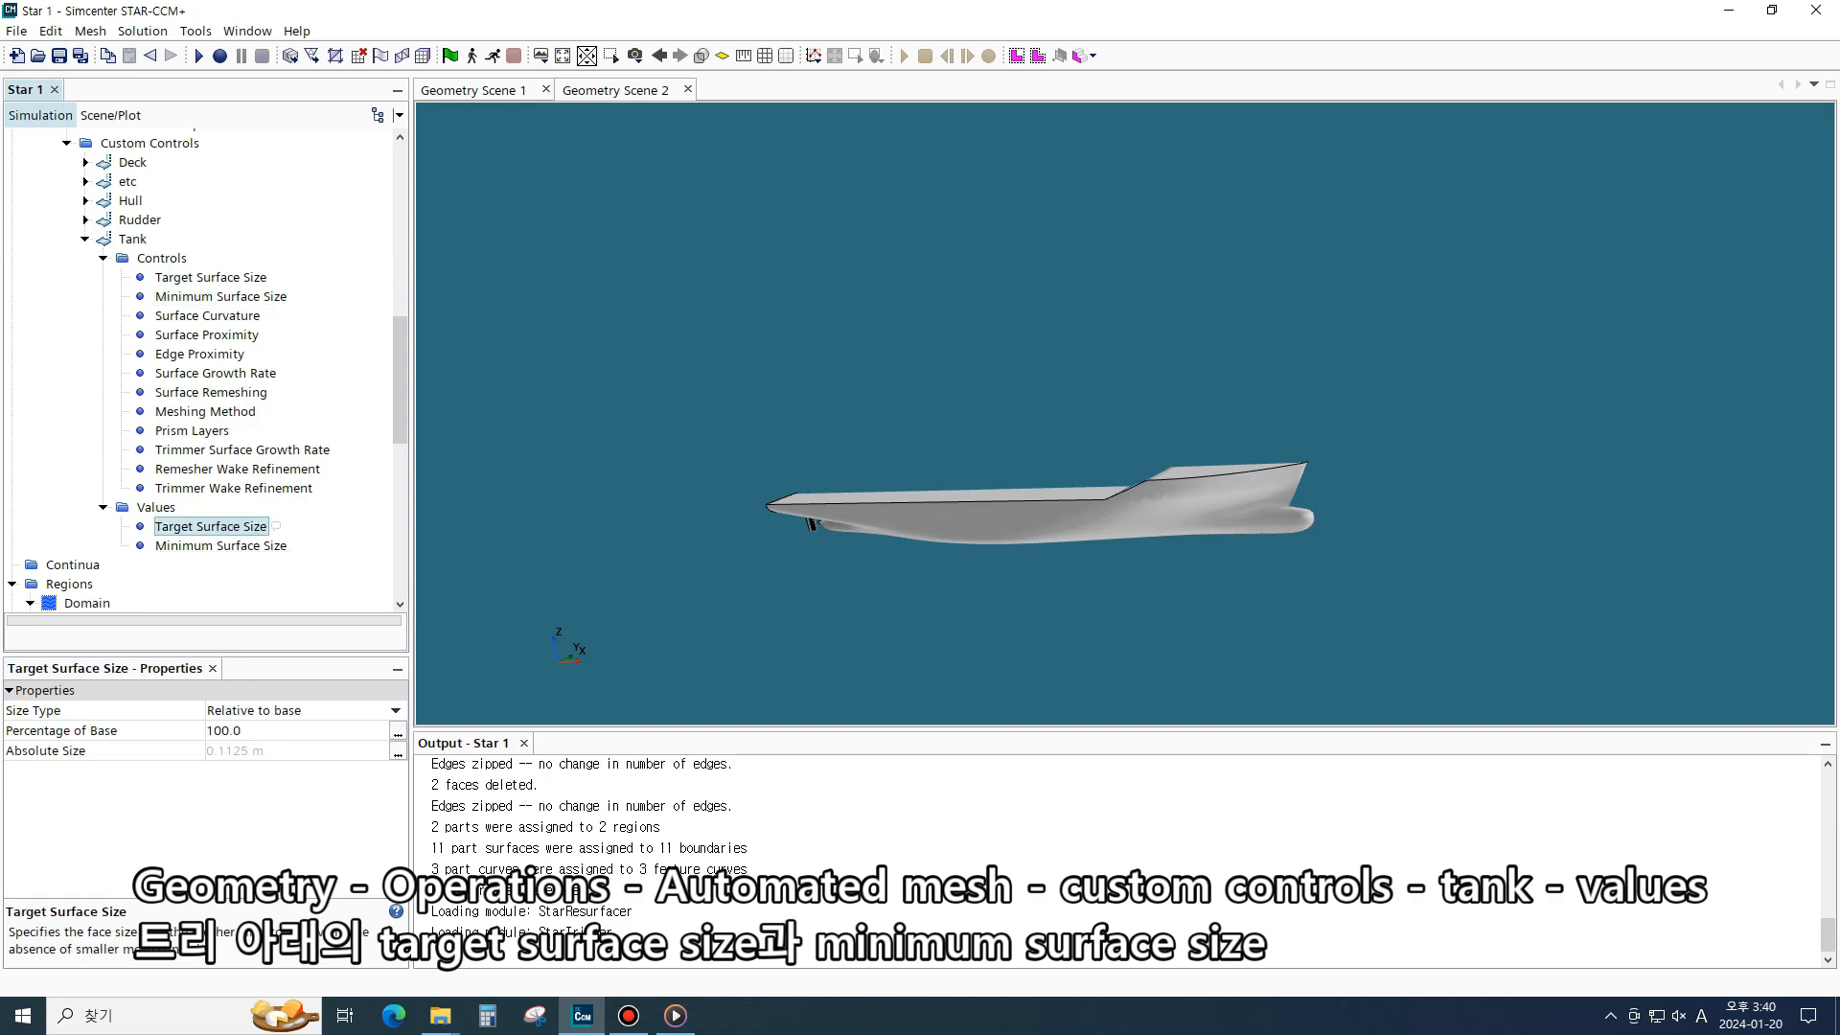
left_click(244, 730)
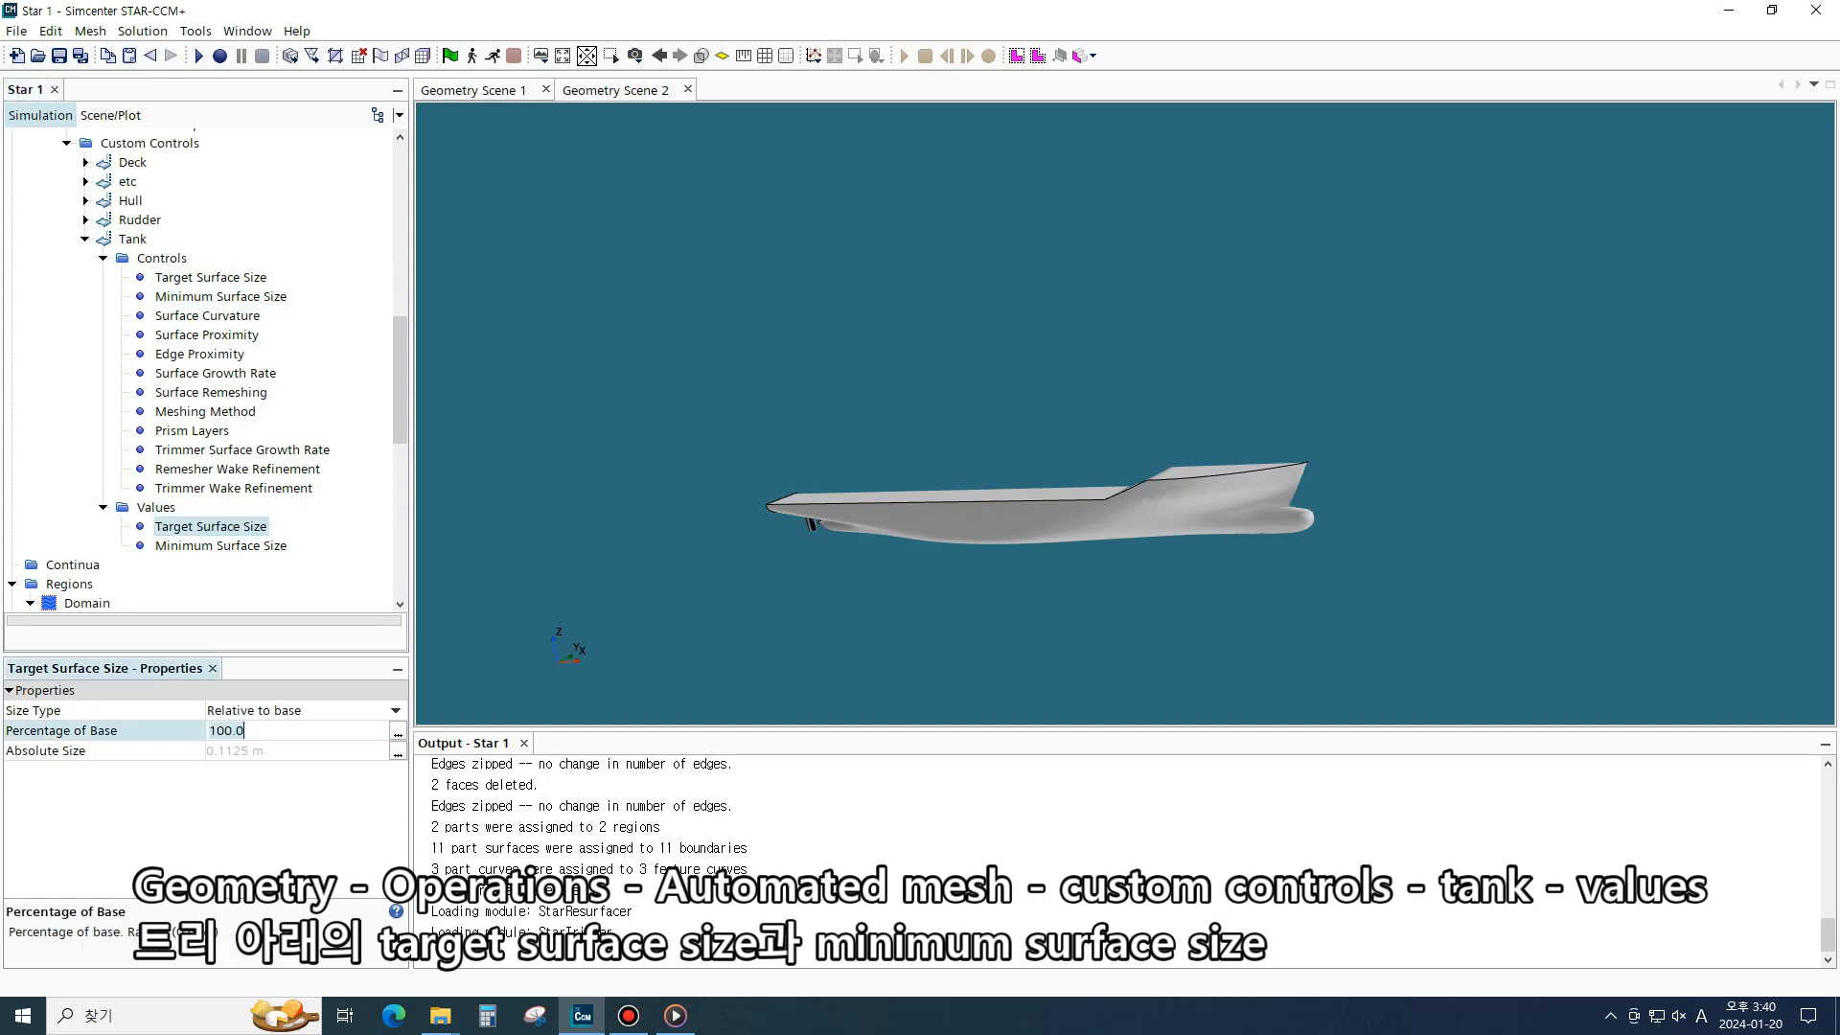
key("ctrl+a")
type("16")
type("0")
key("Return")
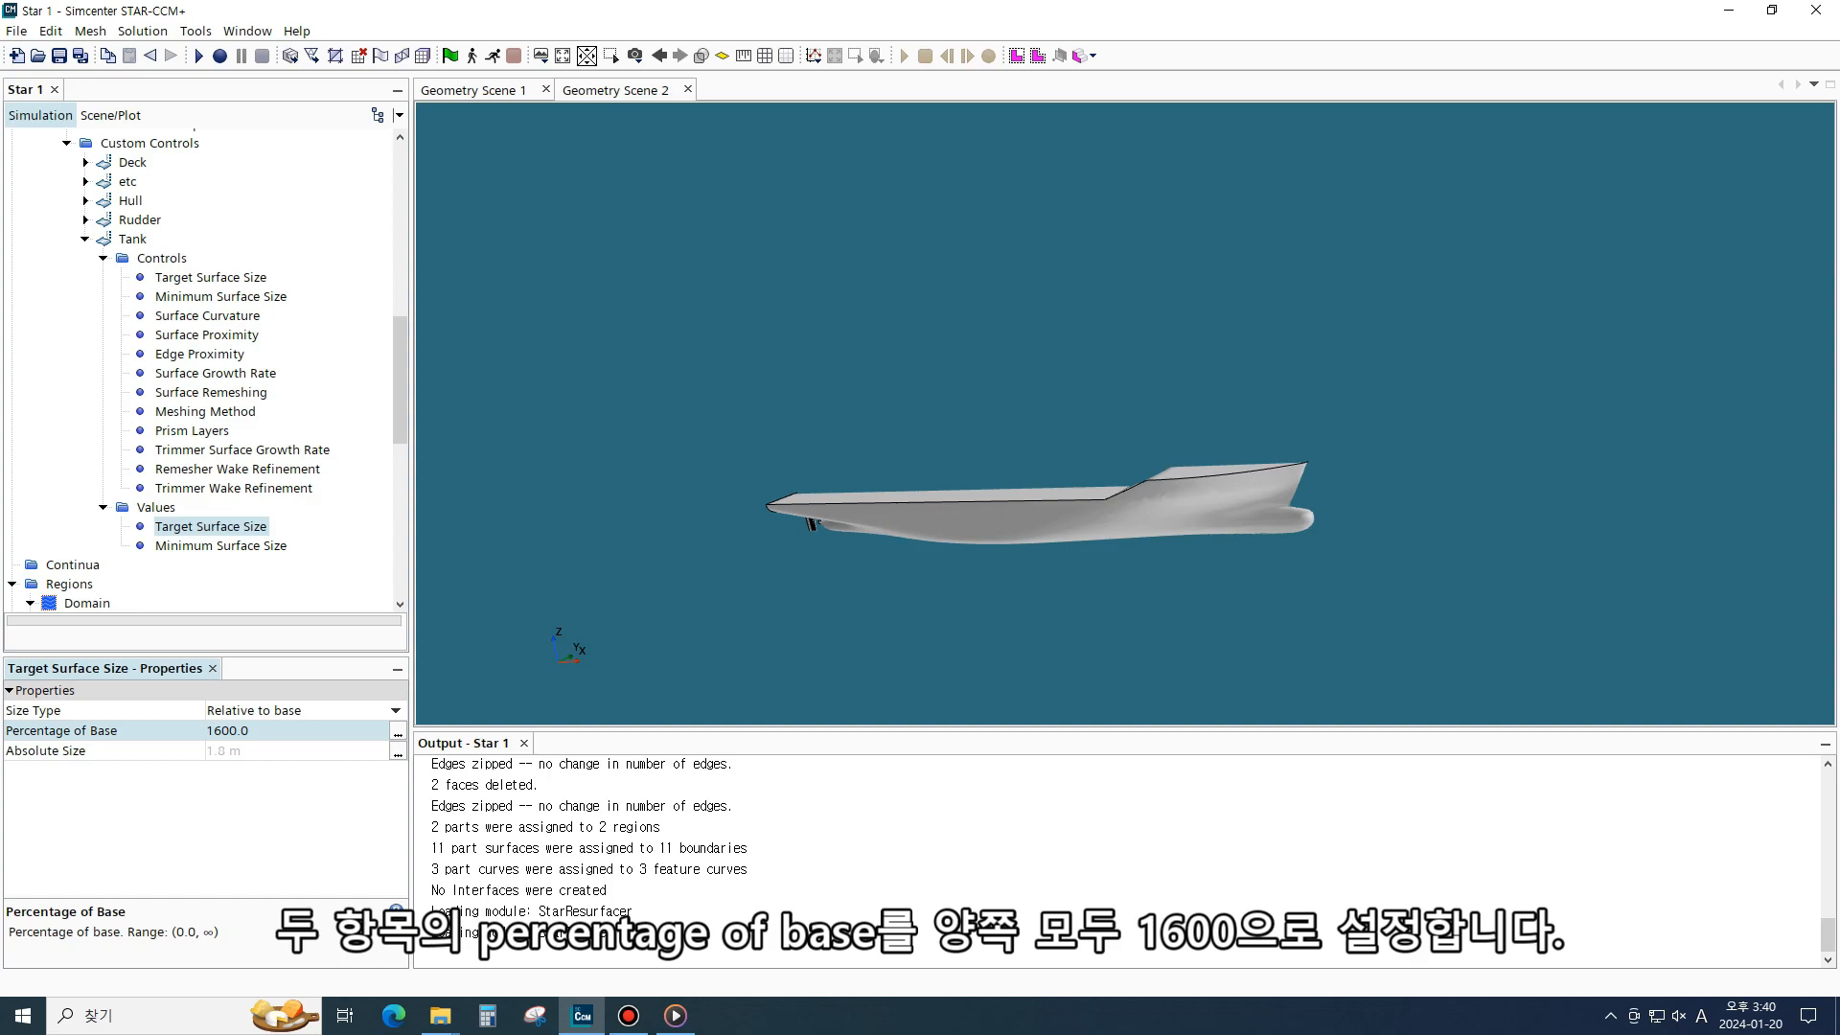
- Set the Tank control's Minimum Surface Size value to 1600 percentage of base
left_click(221, 546)
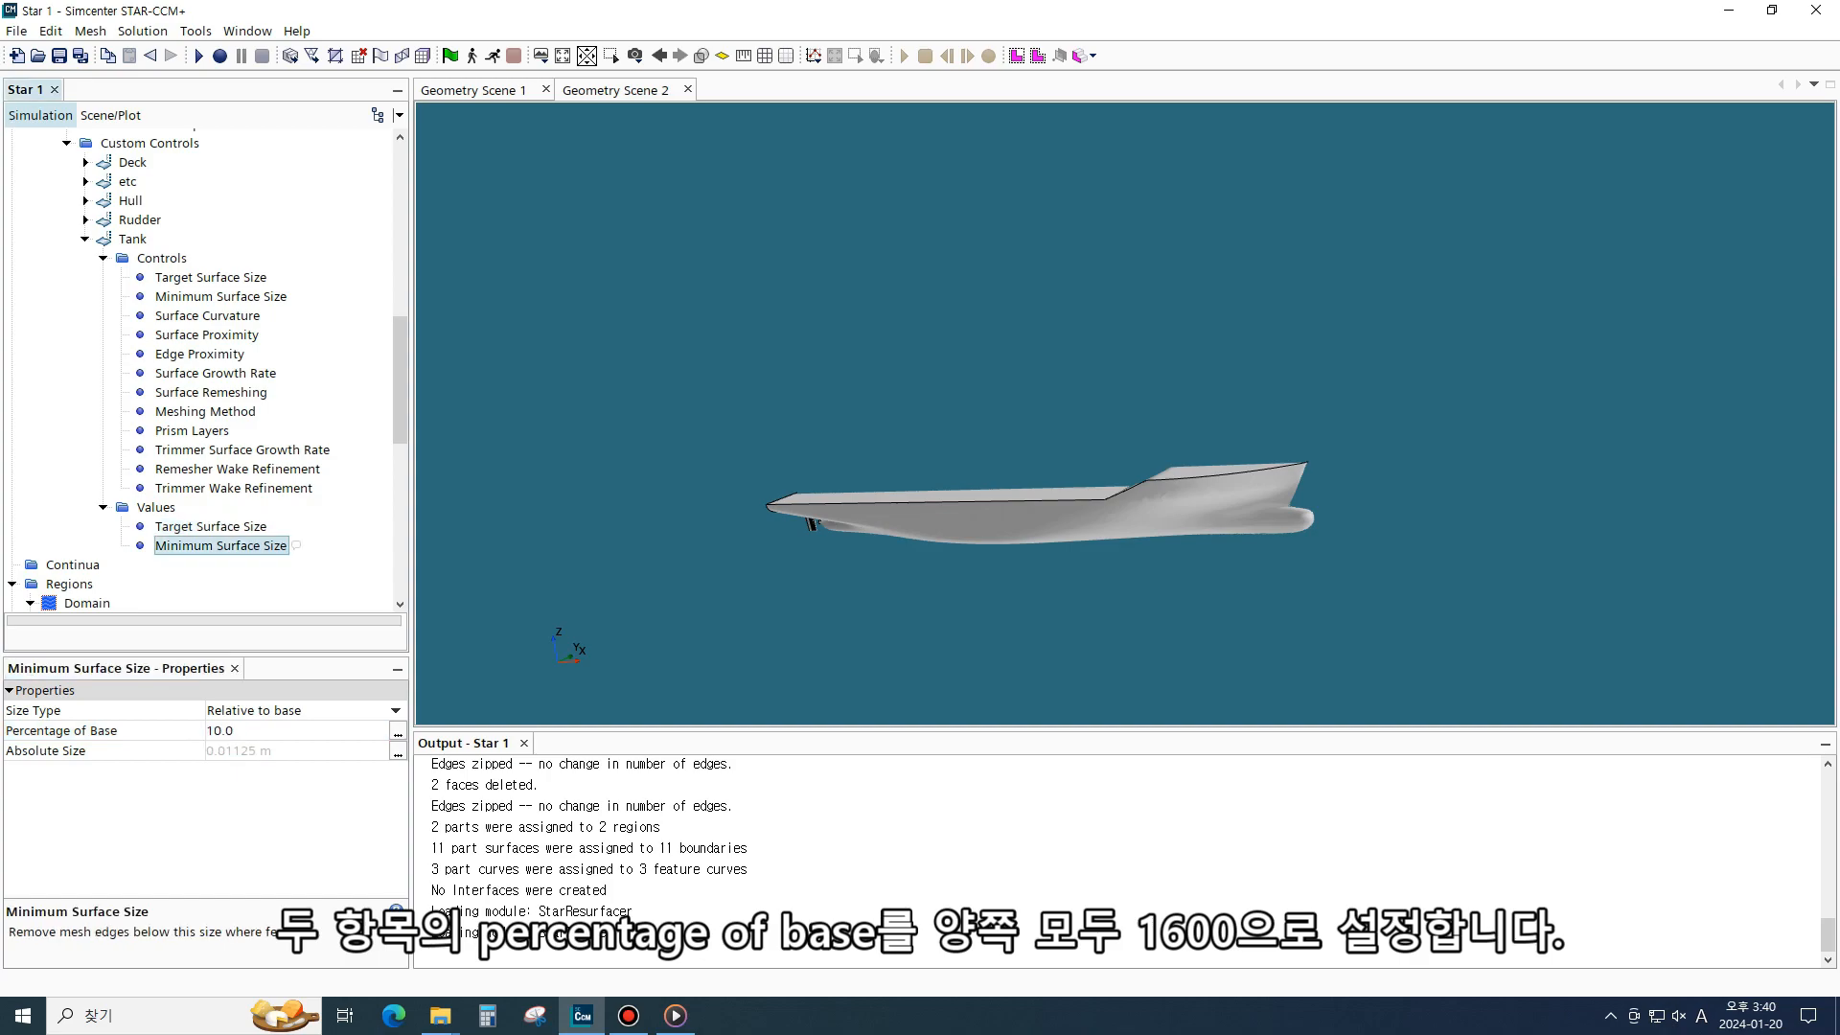
left_click(249, 732)
type("1600")
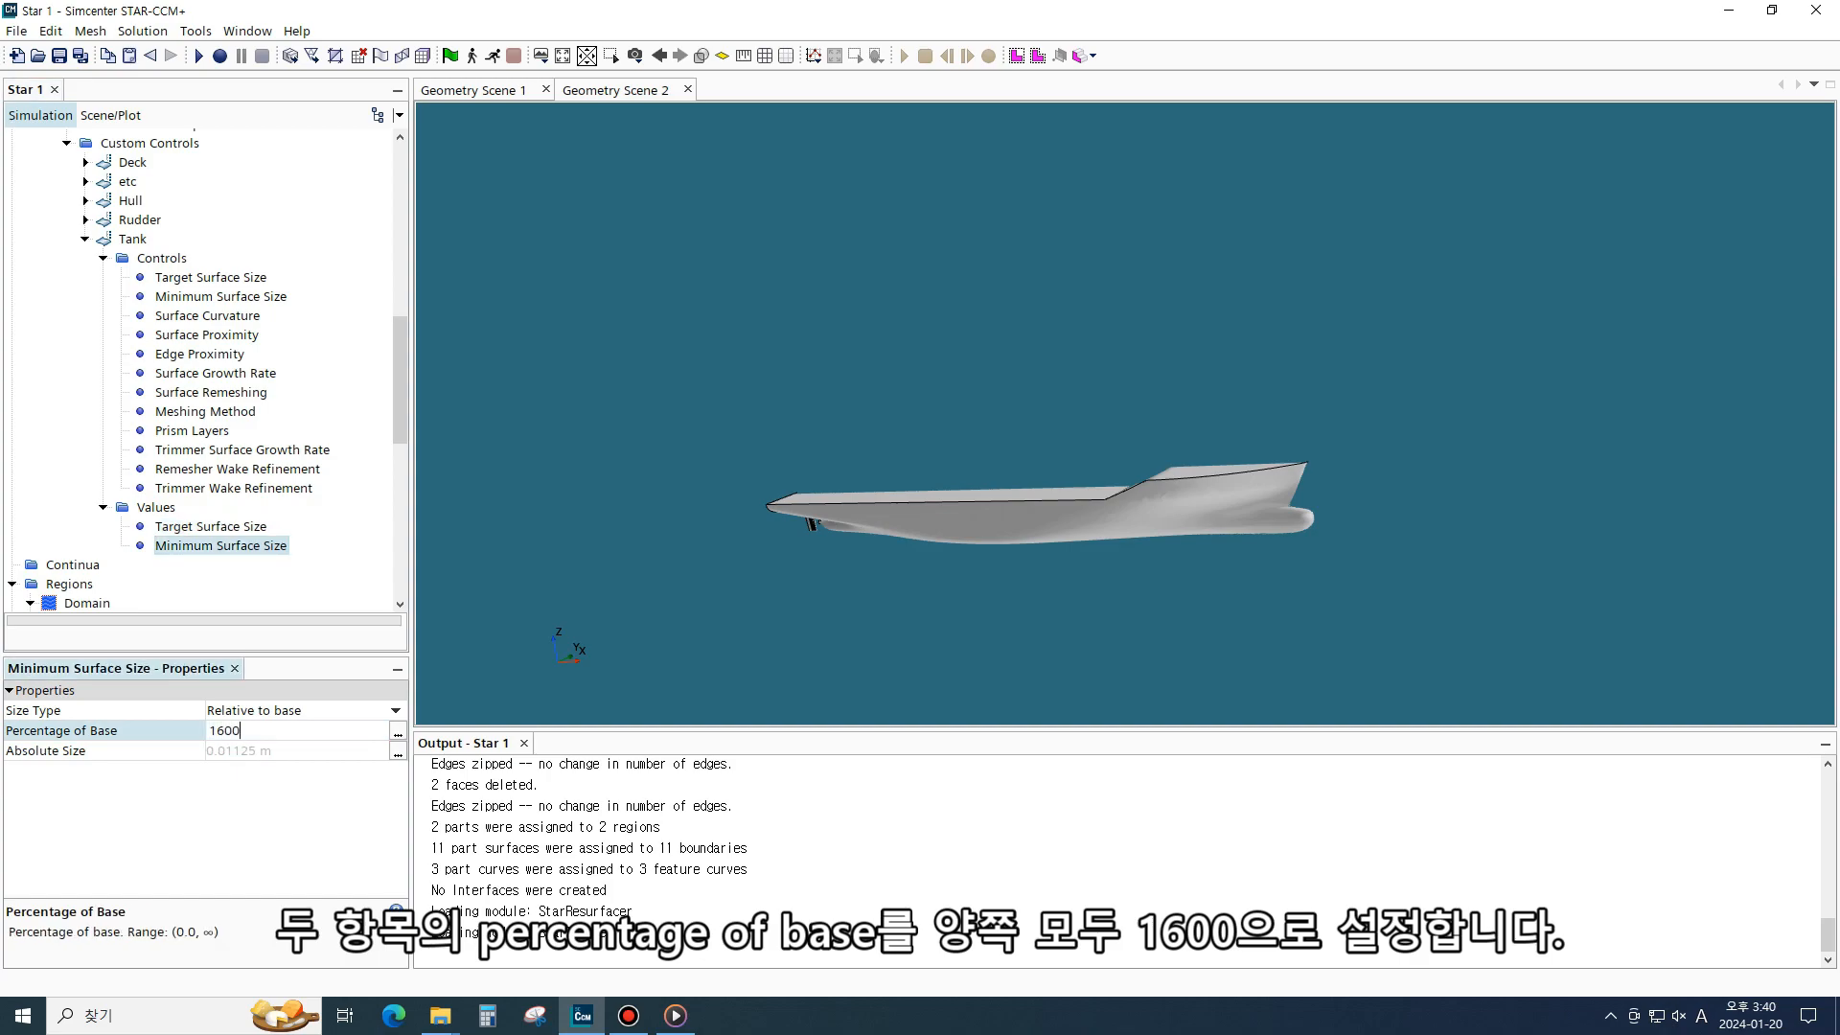
key("Return")
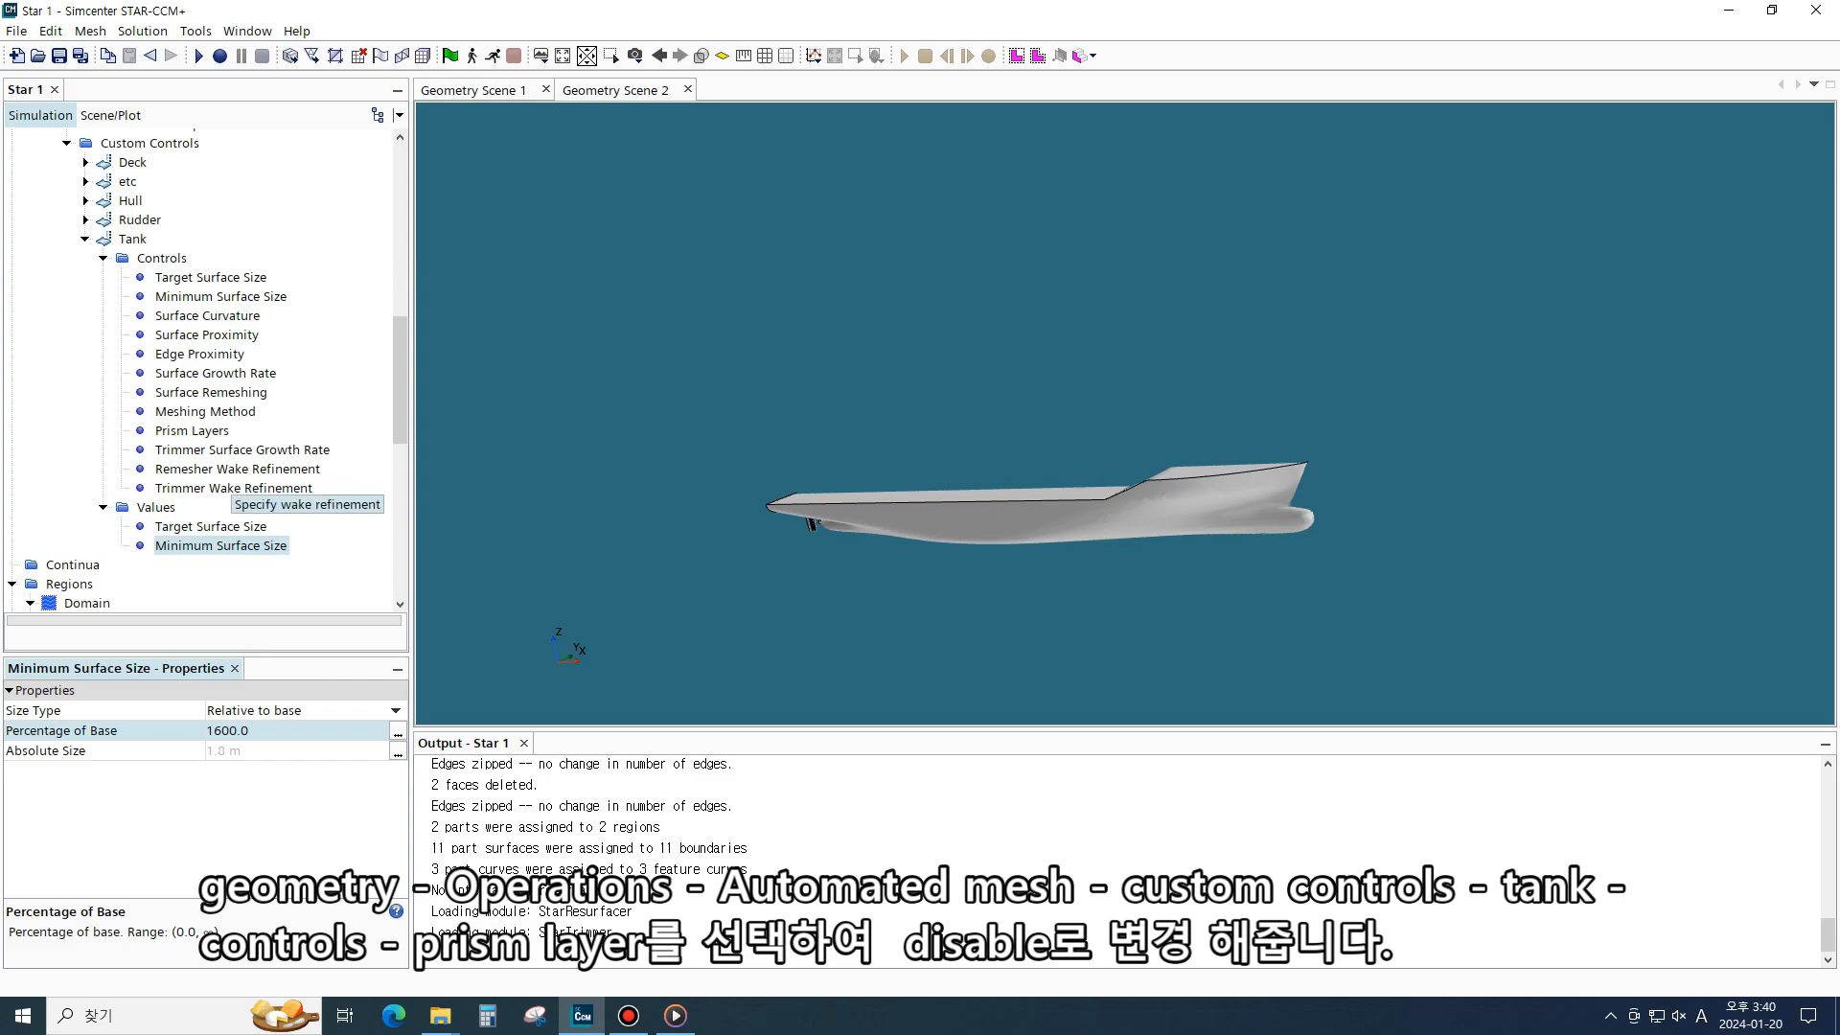
- Disable prism layers for the Tank control
left_click(237, 431)
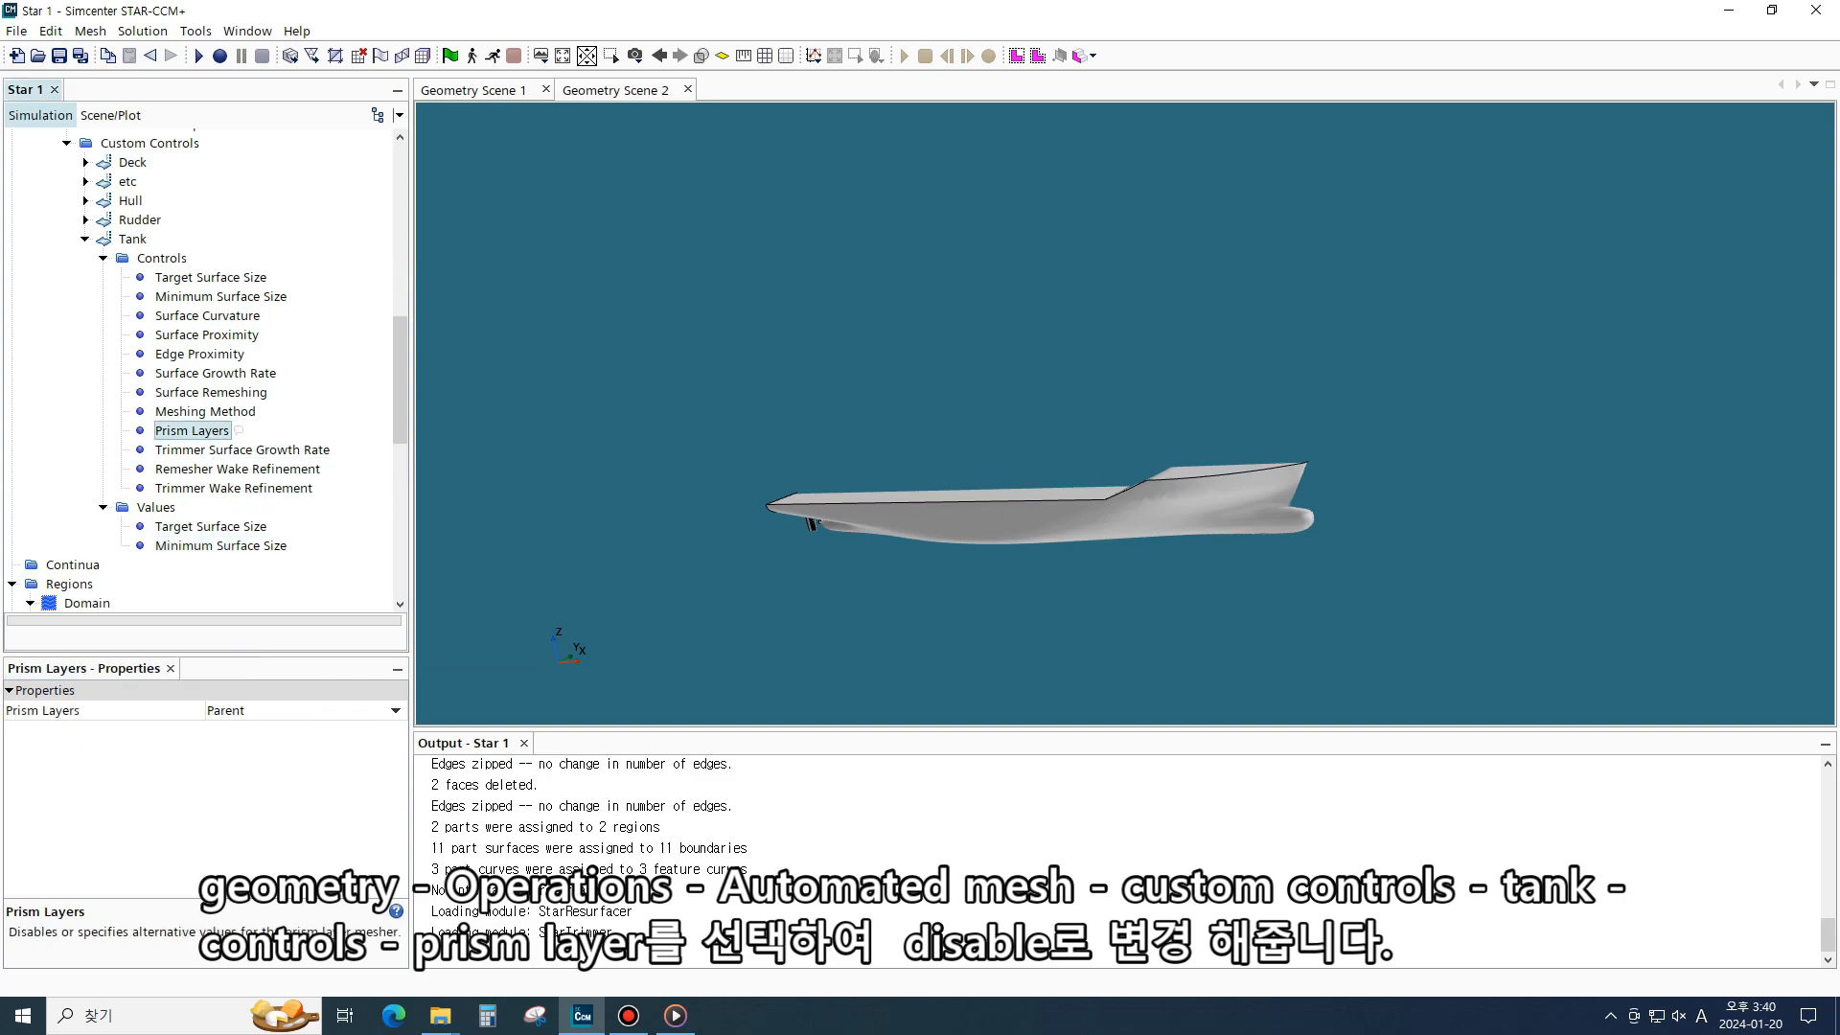
left_click(287, 710)
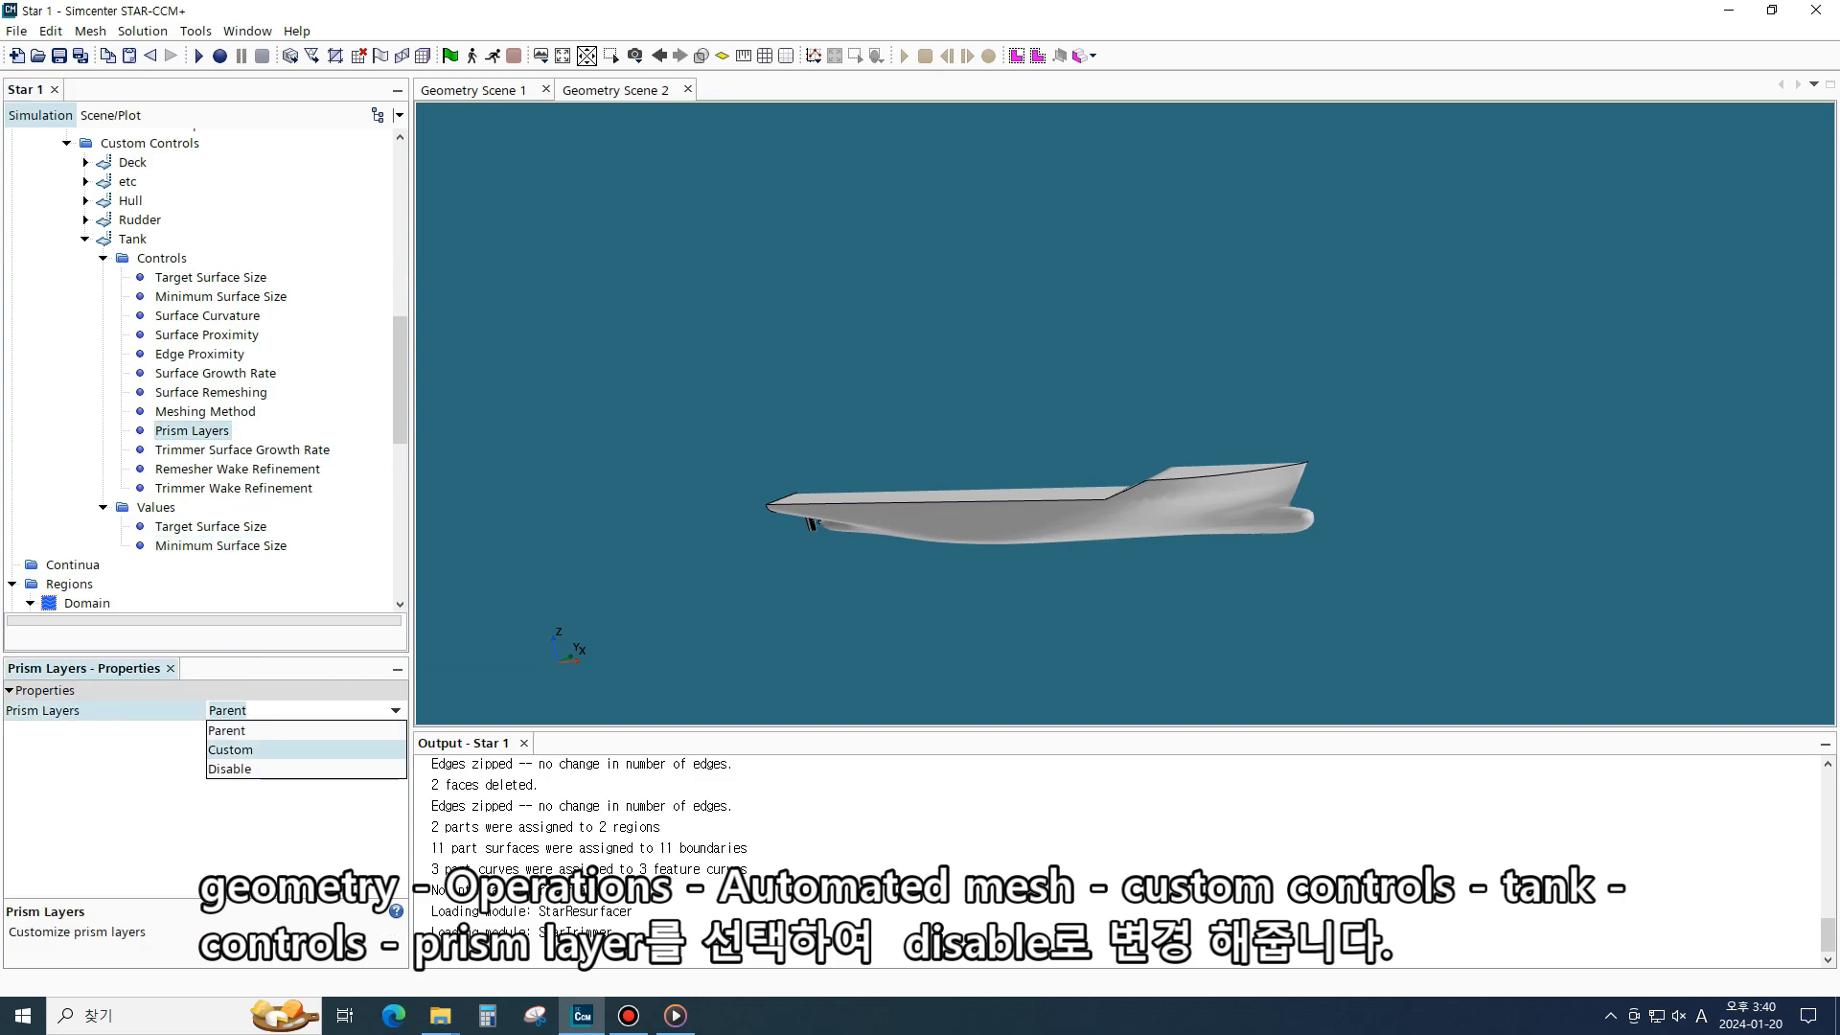
left_click(230, 771)
left_click(203, 431)
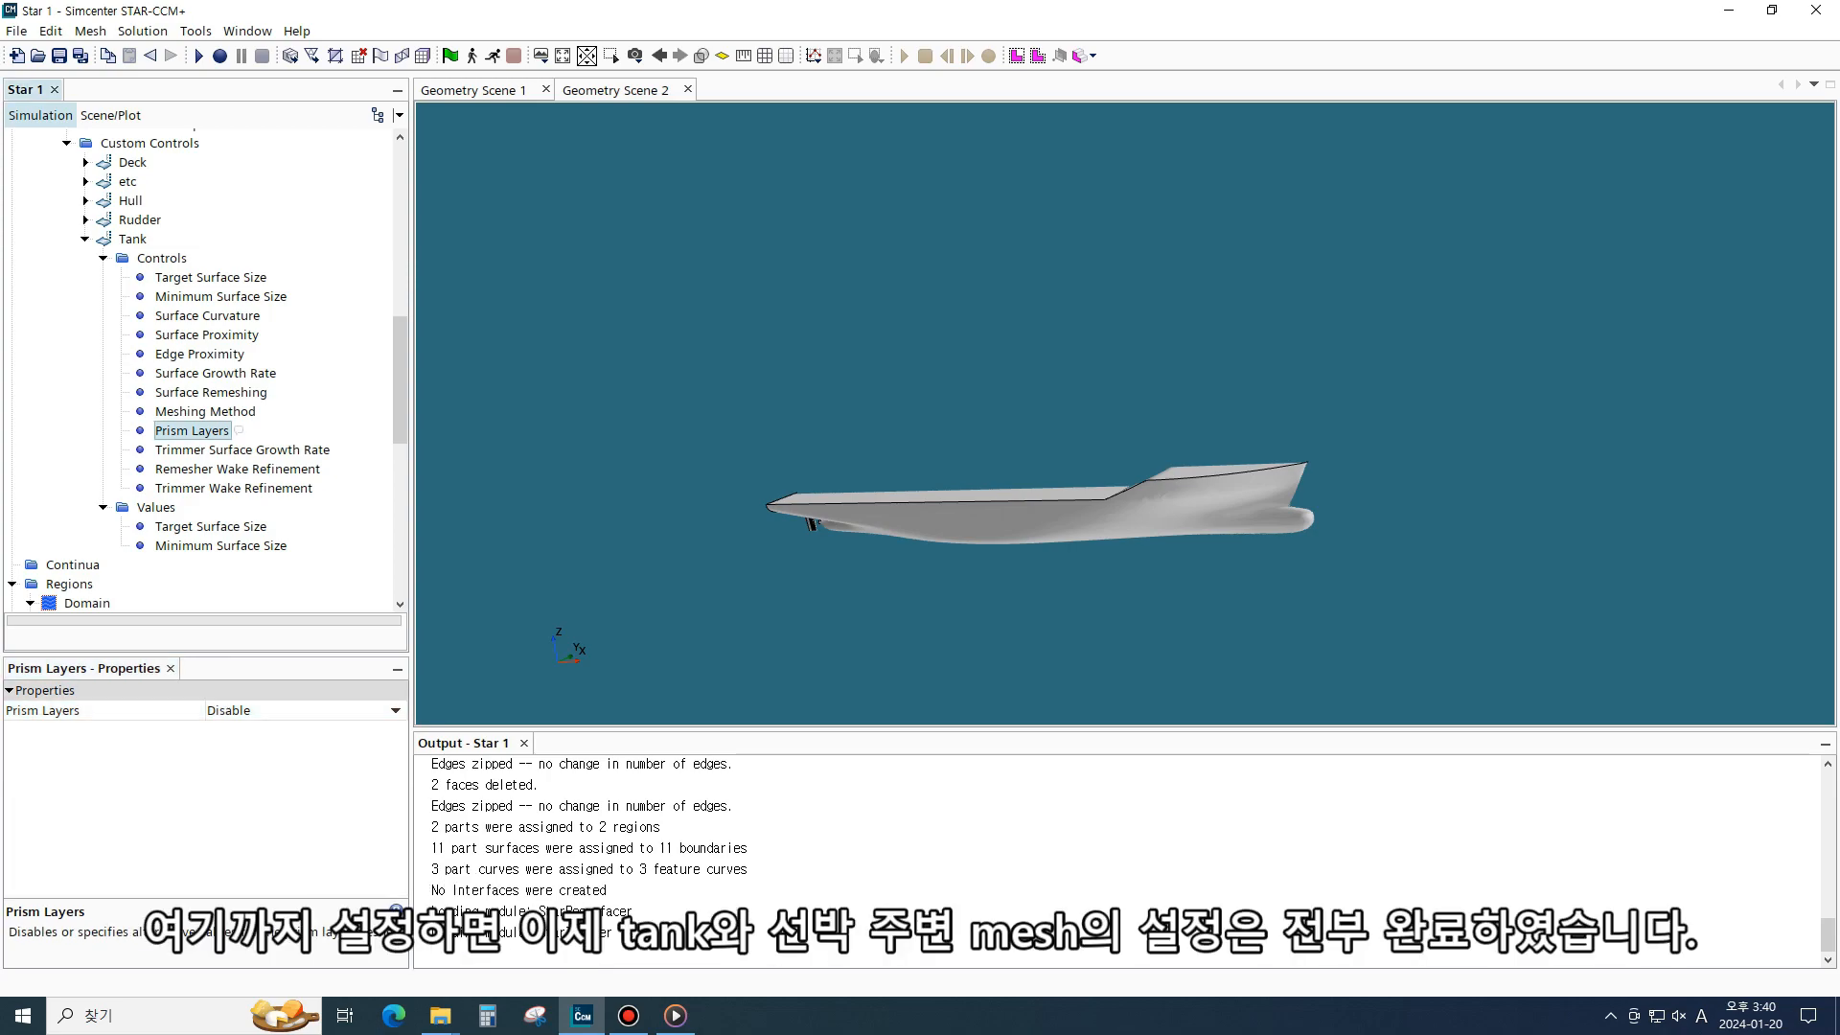
- Examine the domain box and hull in the second geometry scene
scroll(211, 383, "up", 2)
left_click(85, 353)
scroll(874, 388, "down", 8)
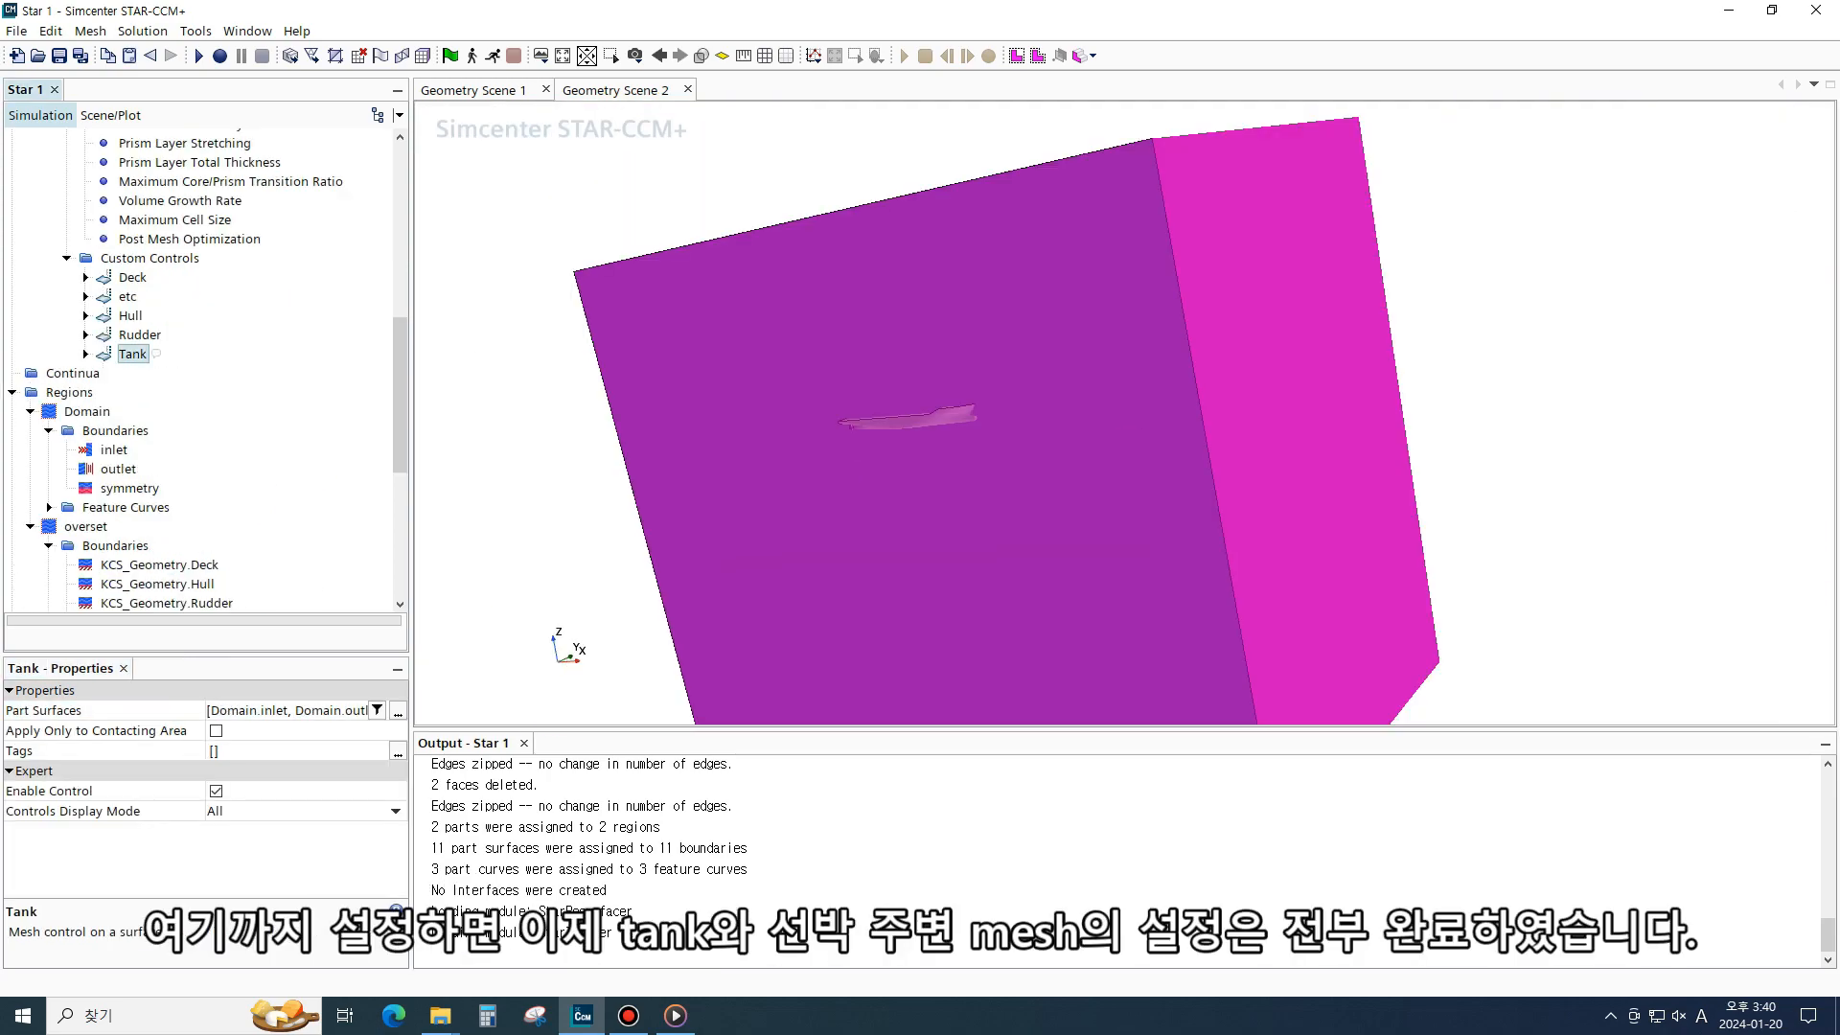
left_click_drag(881, 412, 944, 460)
scroll(944, 445, "up", 3)
scroll(1160, 455, "down", 4)
left_click(594, 432)
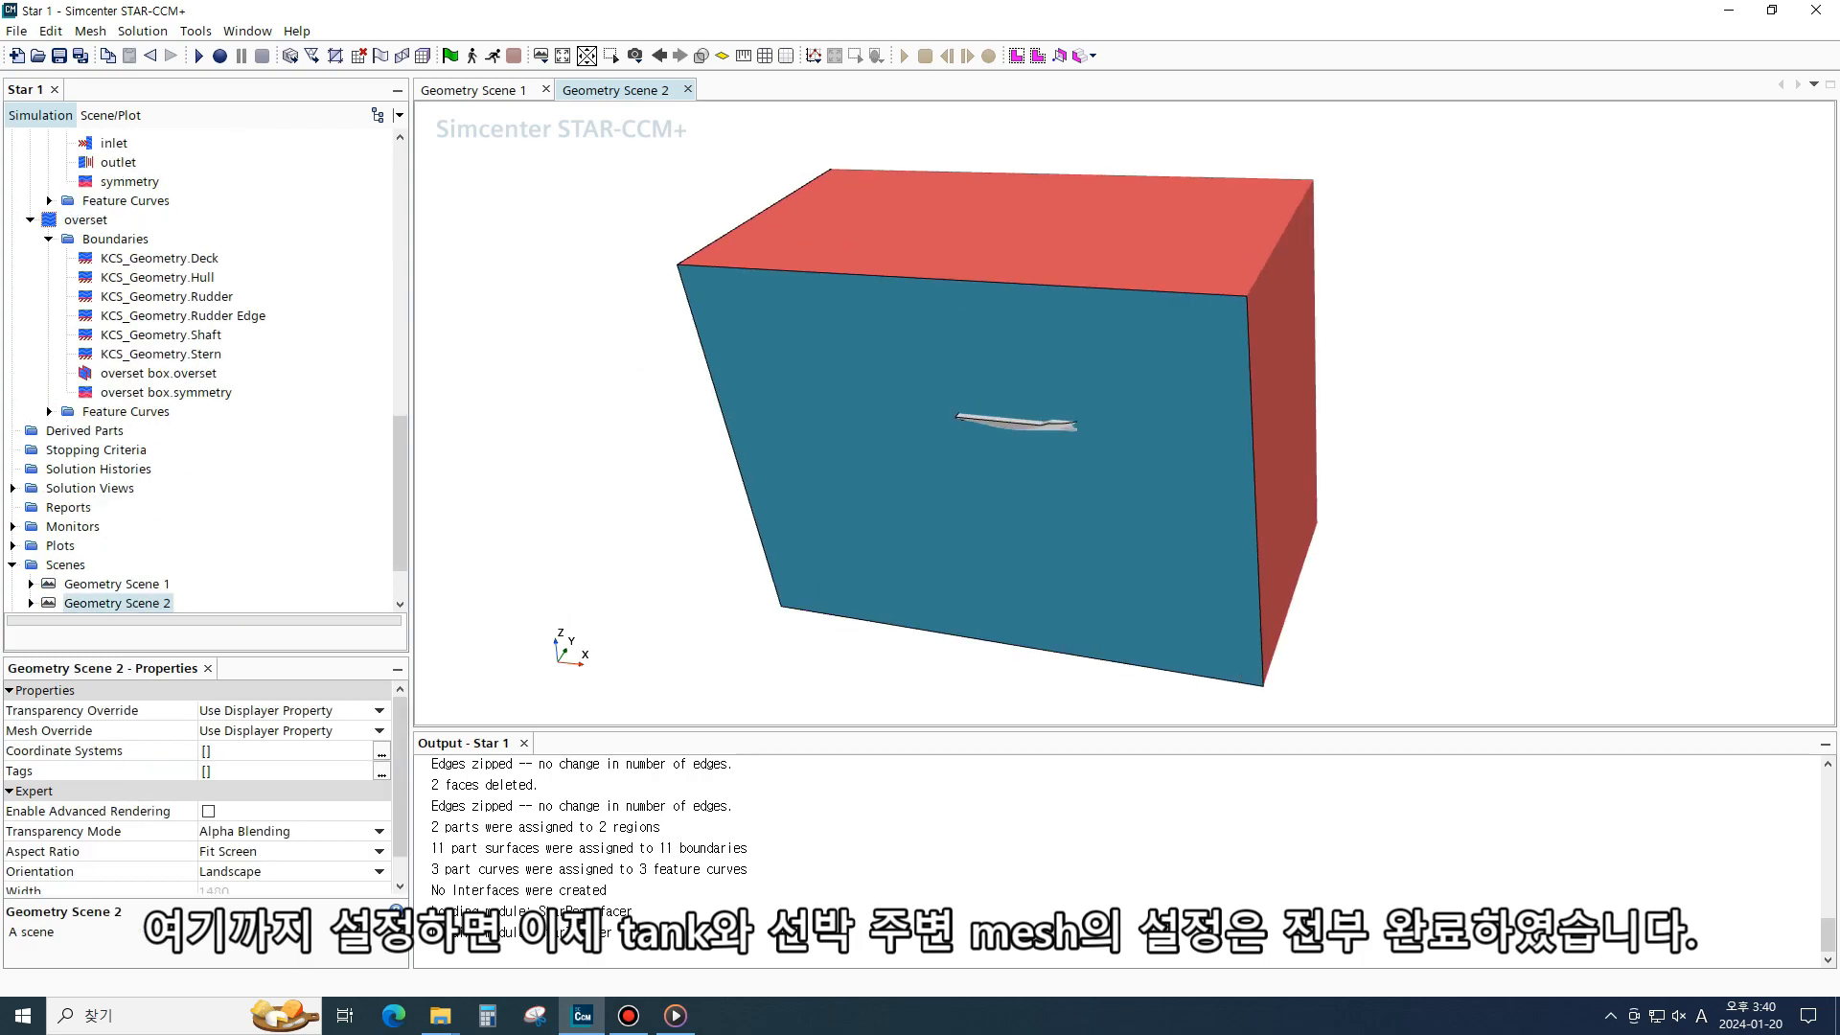
scroll(1027, 424, "up", 5)
left_click_drag(1027, 424, 1044, 359)
scroll(1007, 441, "up", 5)
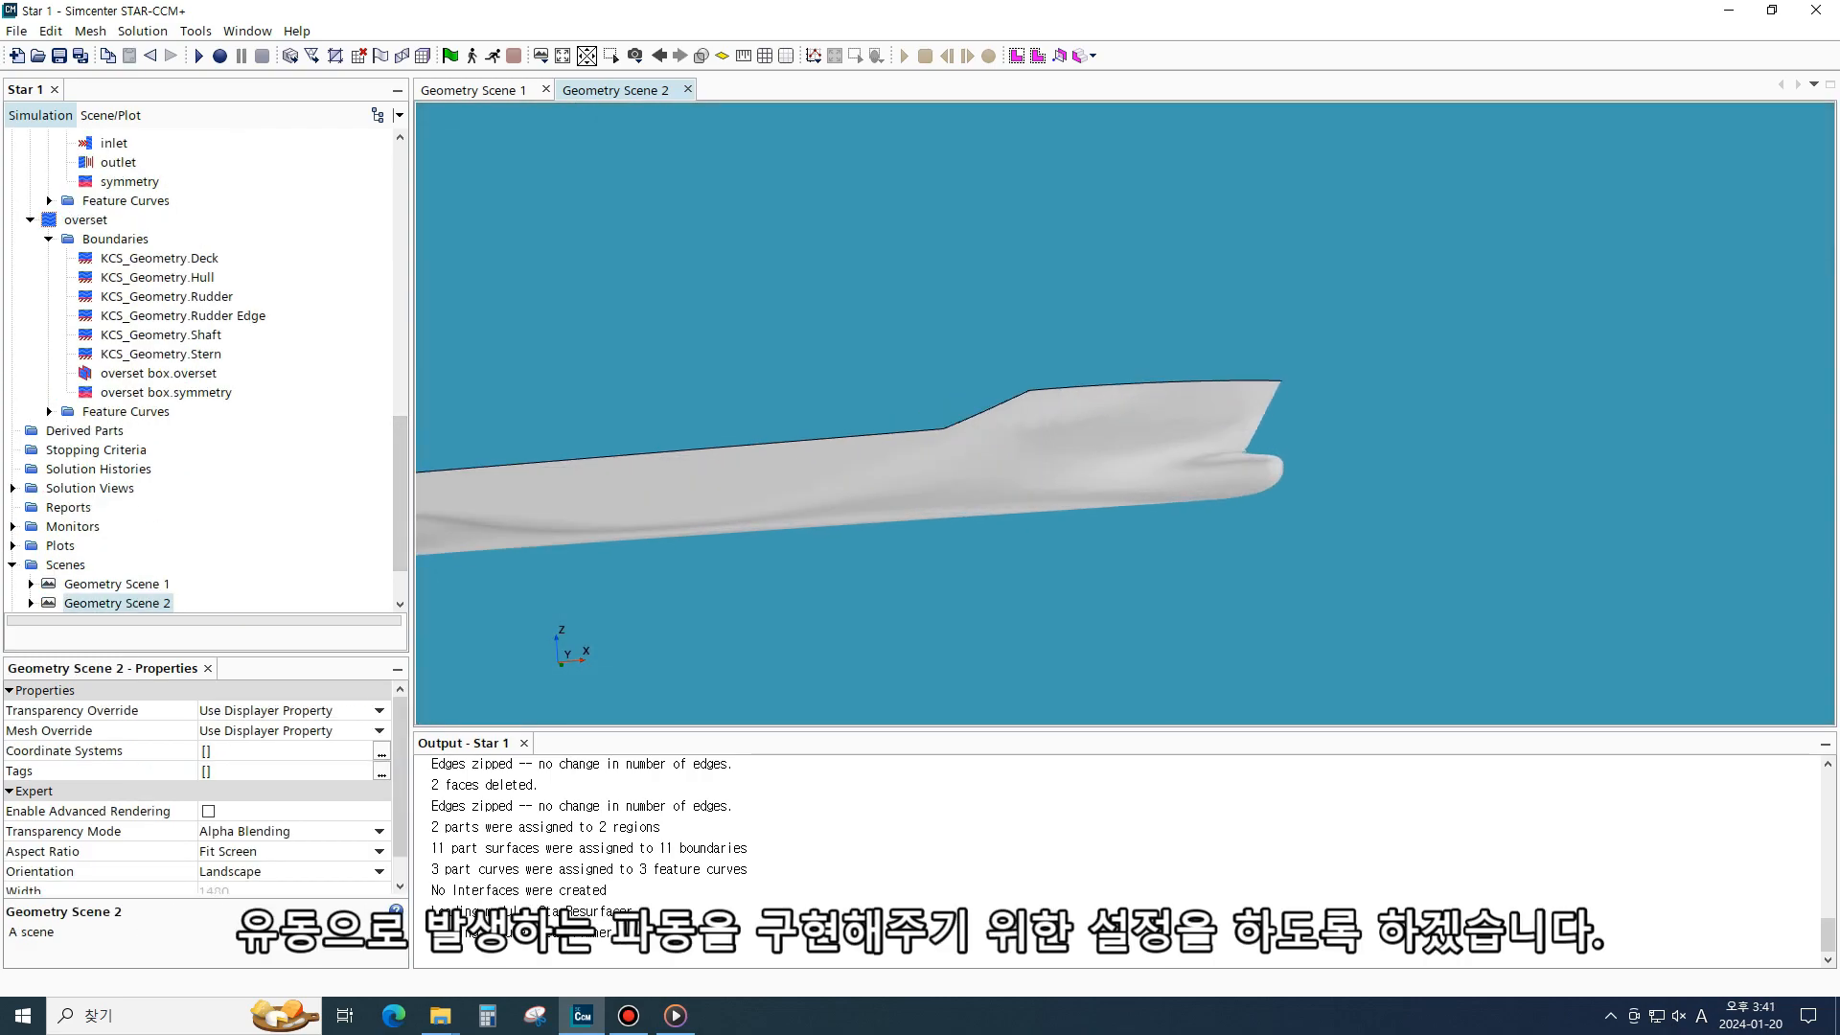
scroll(1293, 419, "up", 3)
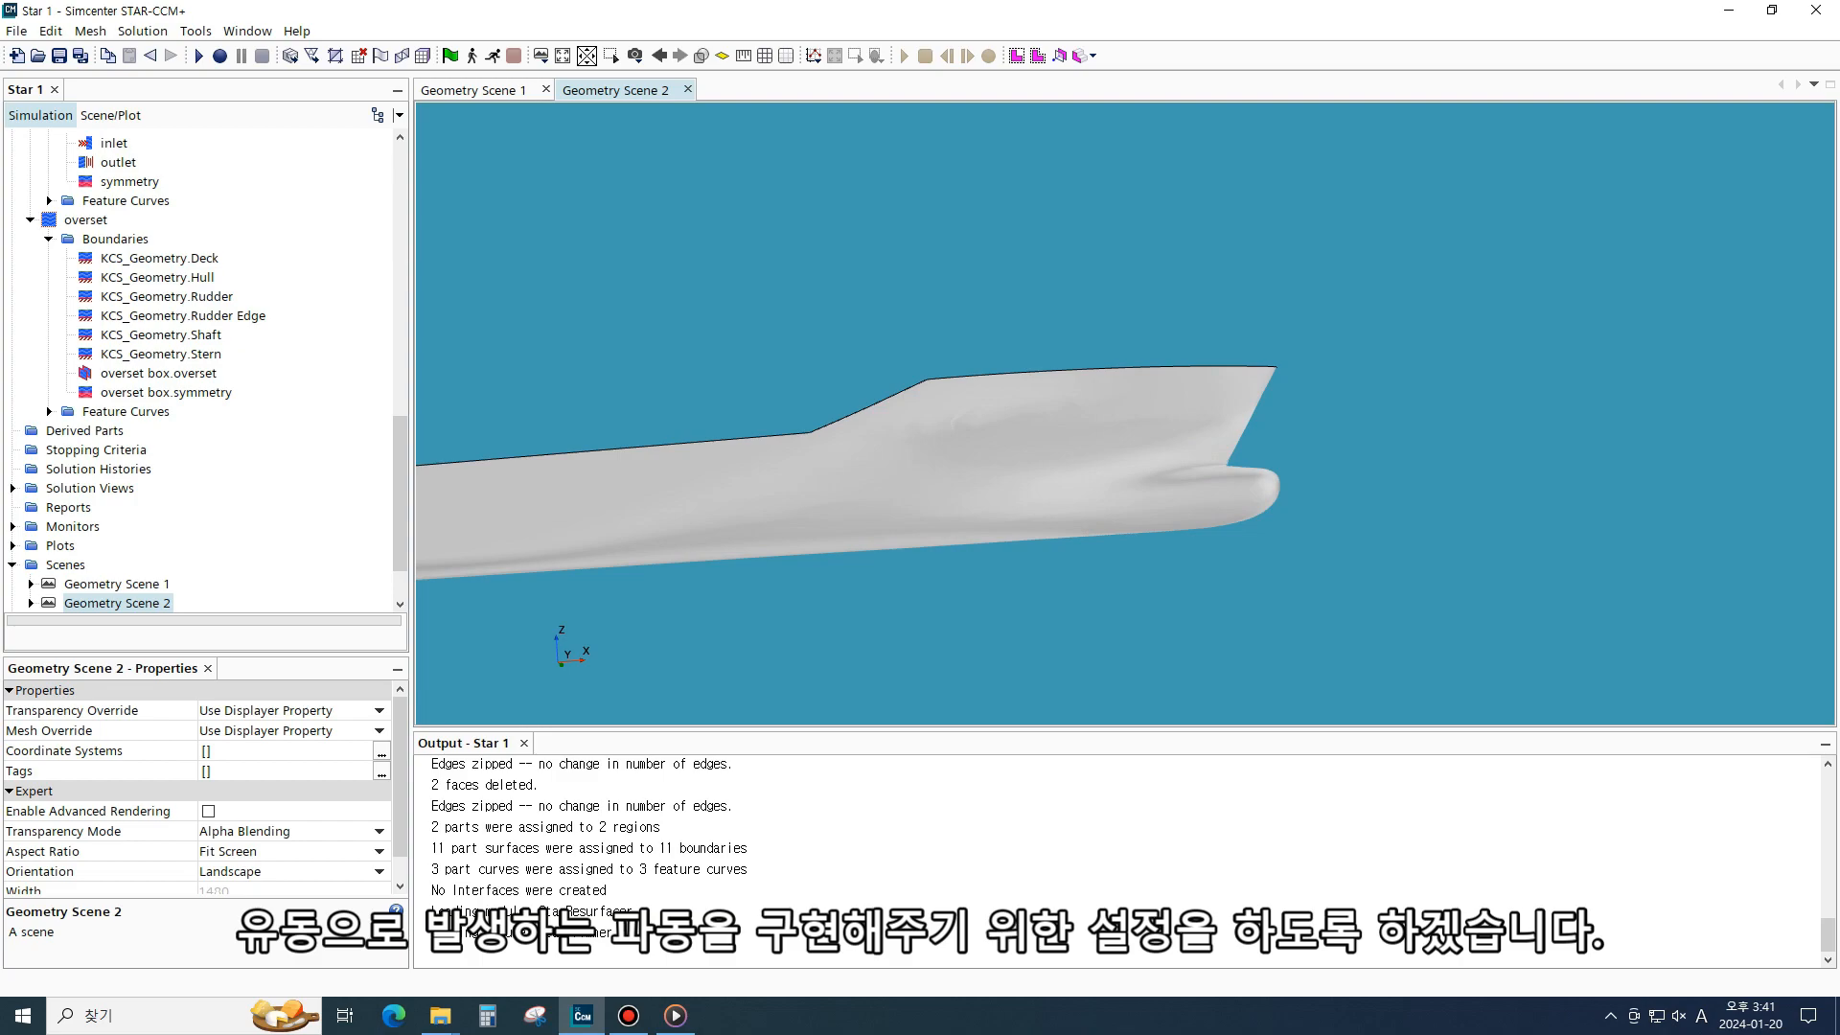
left_click_drag(400, 493, 400, 257)
- Create a new volumetric control under the automated mesh's Custom Controls and expand its controls
left_click(67, 281)
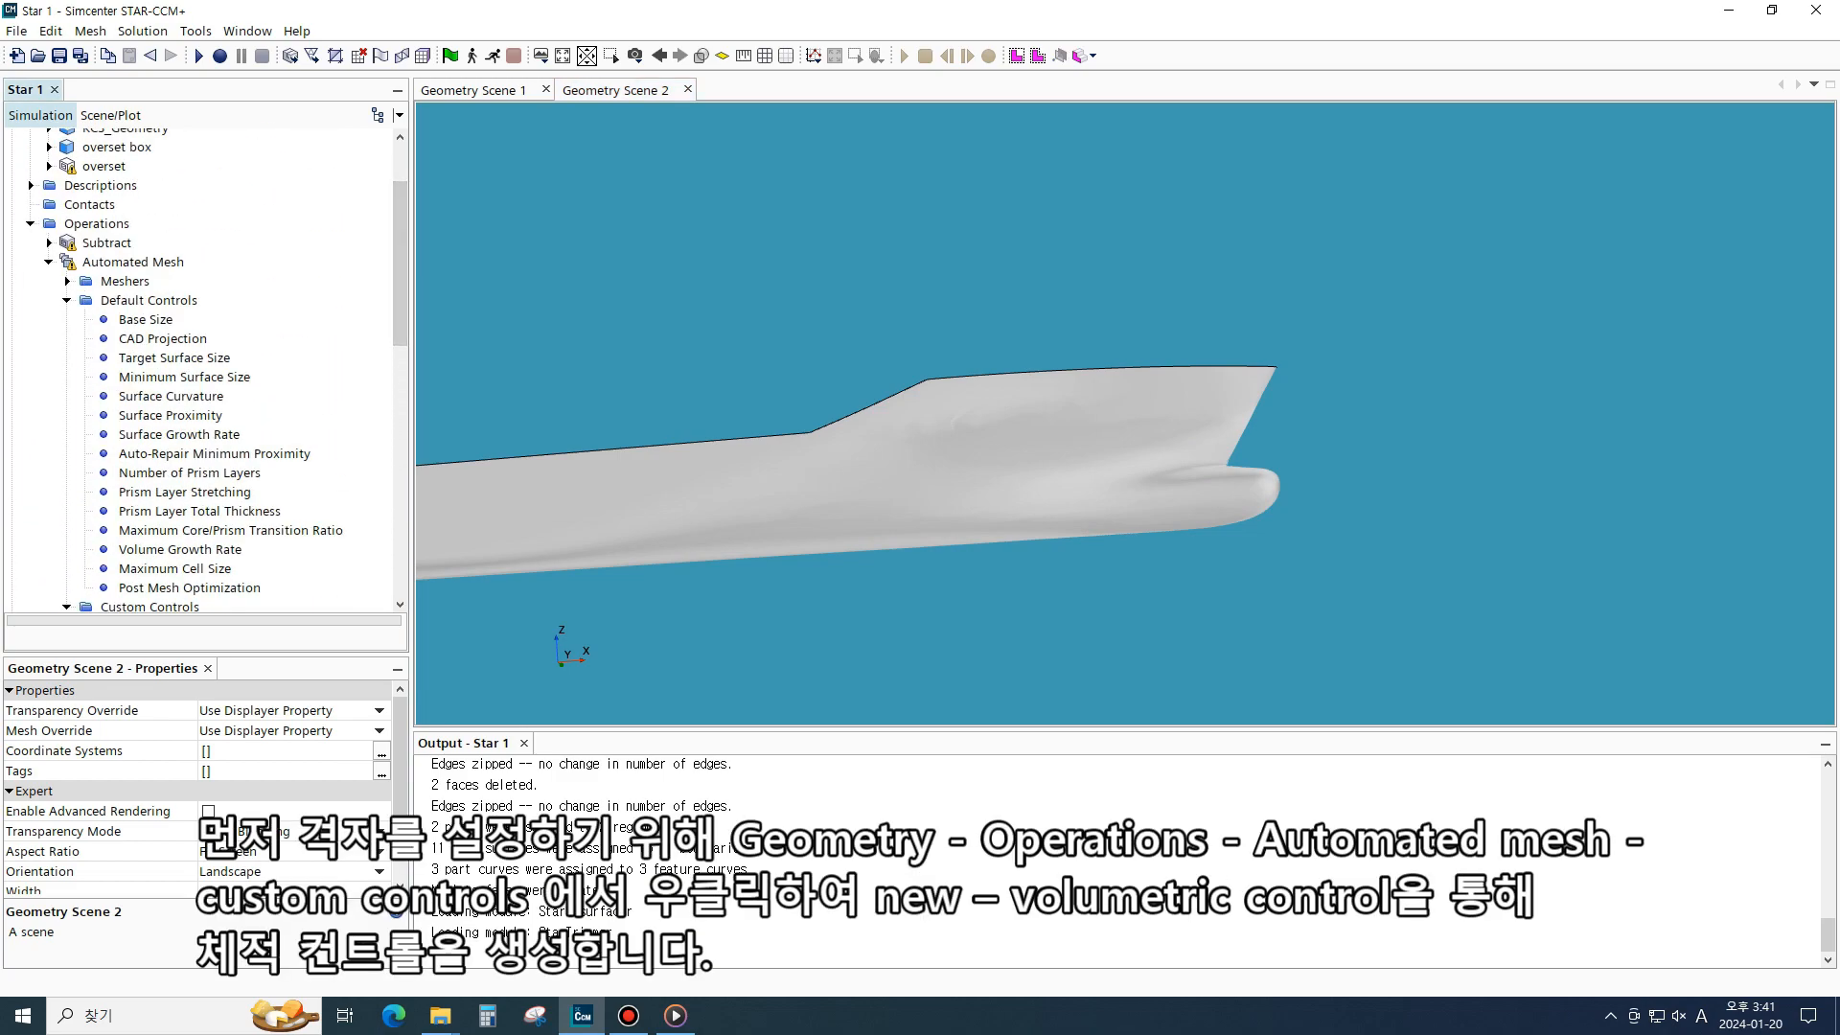
left_click(67, 300)
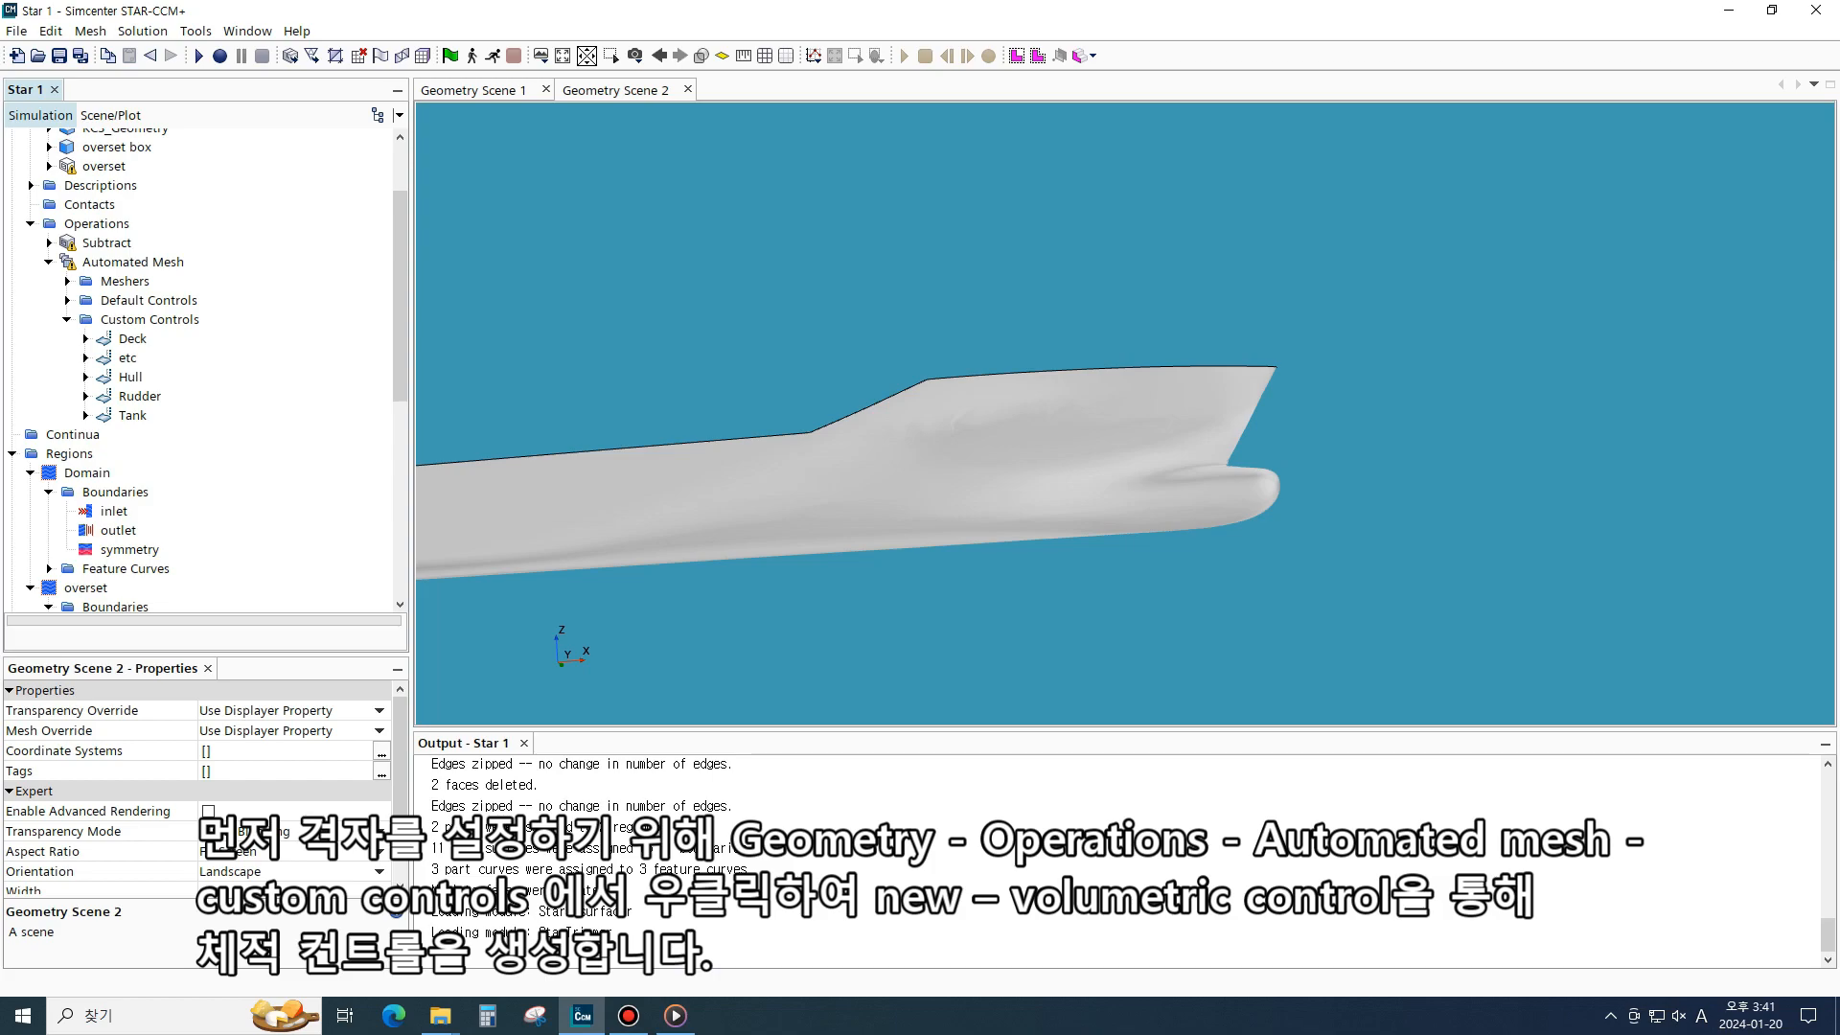
scroll(202, 374, "up", 1)
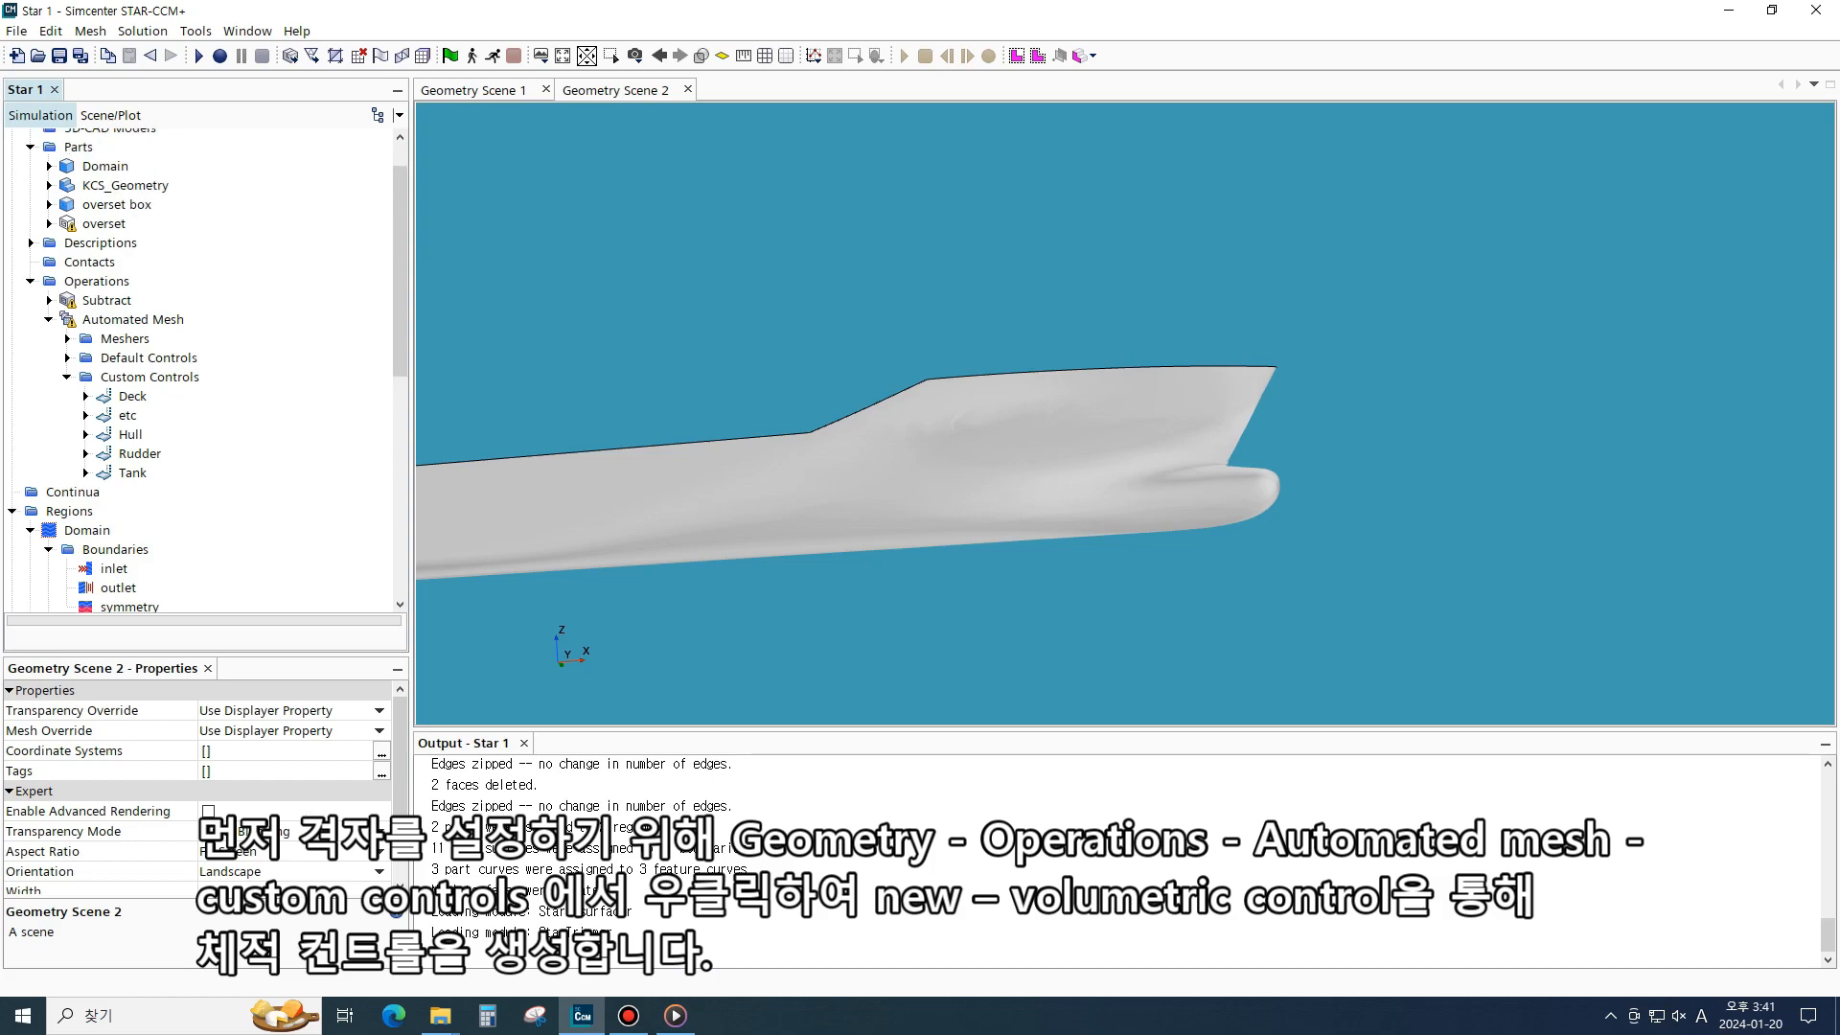
left_click(67, 377)
left_click(67, 376)
right_click(143, 377)
mouse_move(230, 389)
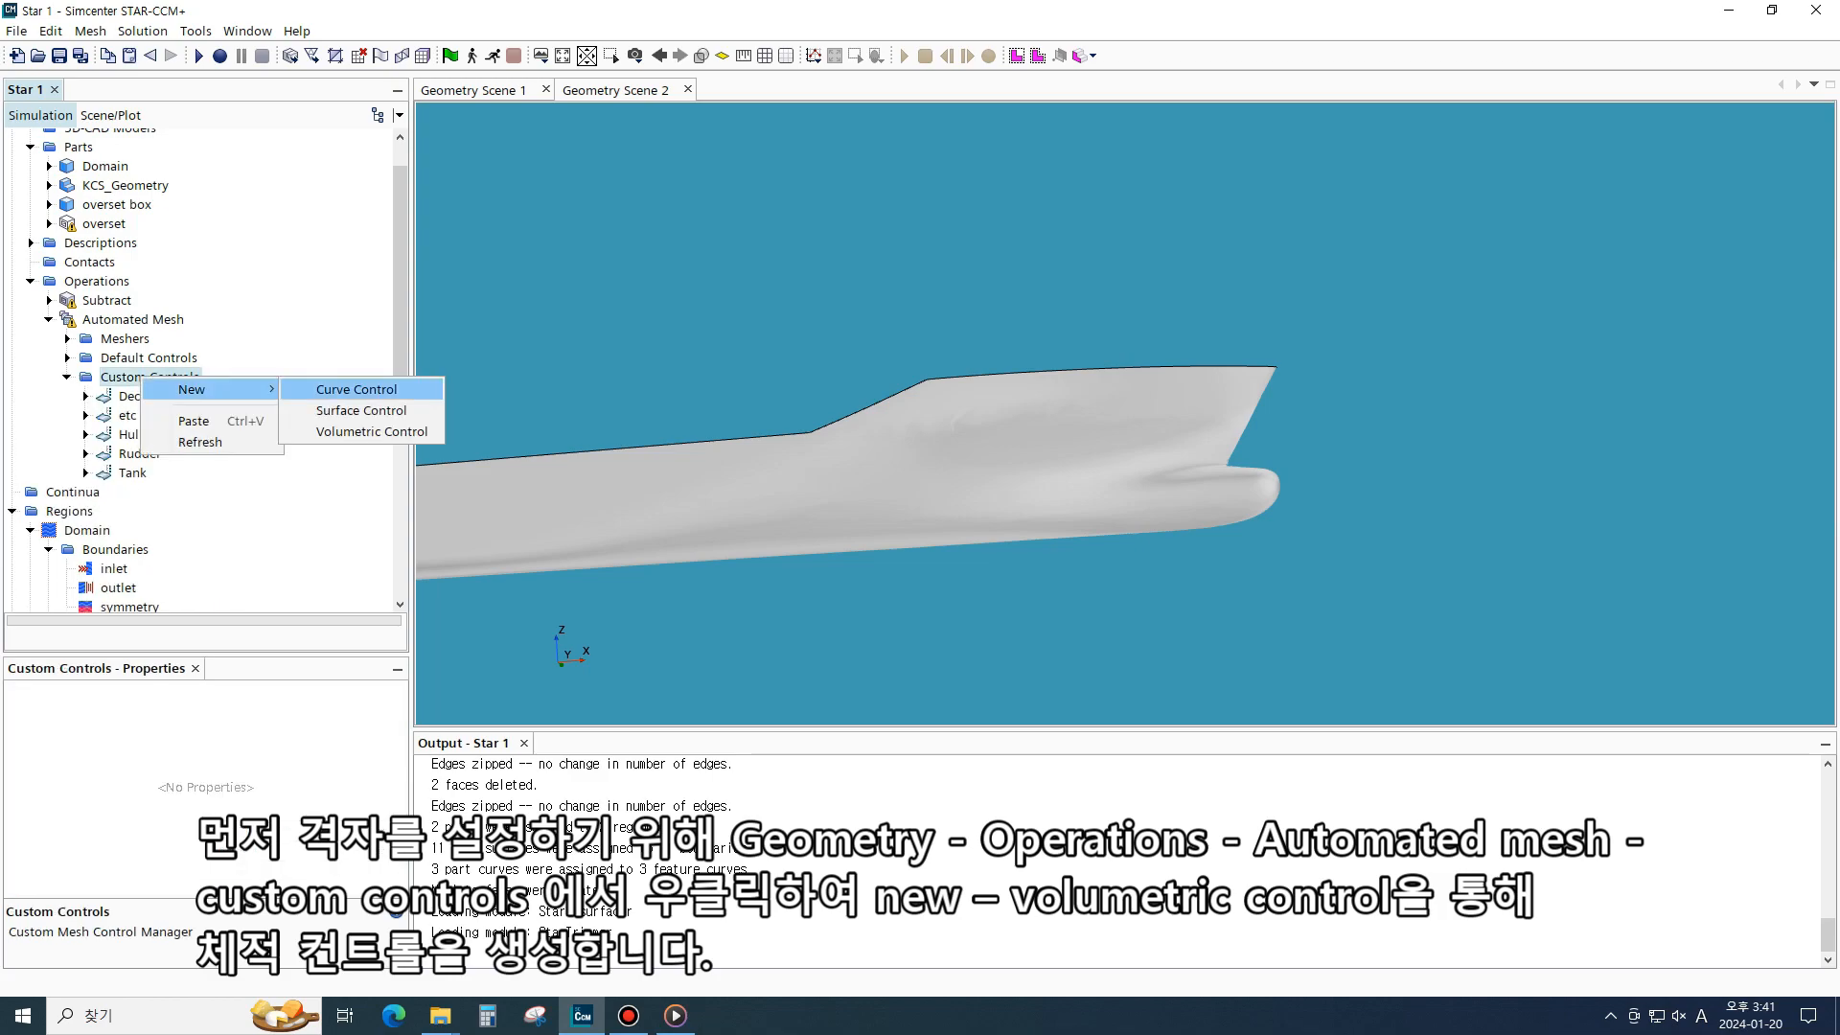
left_click(372, 431)
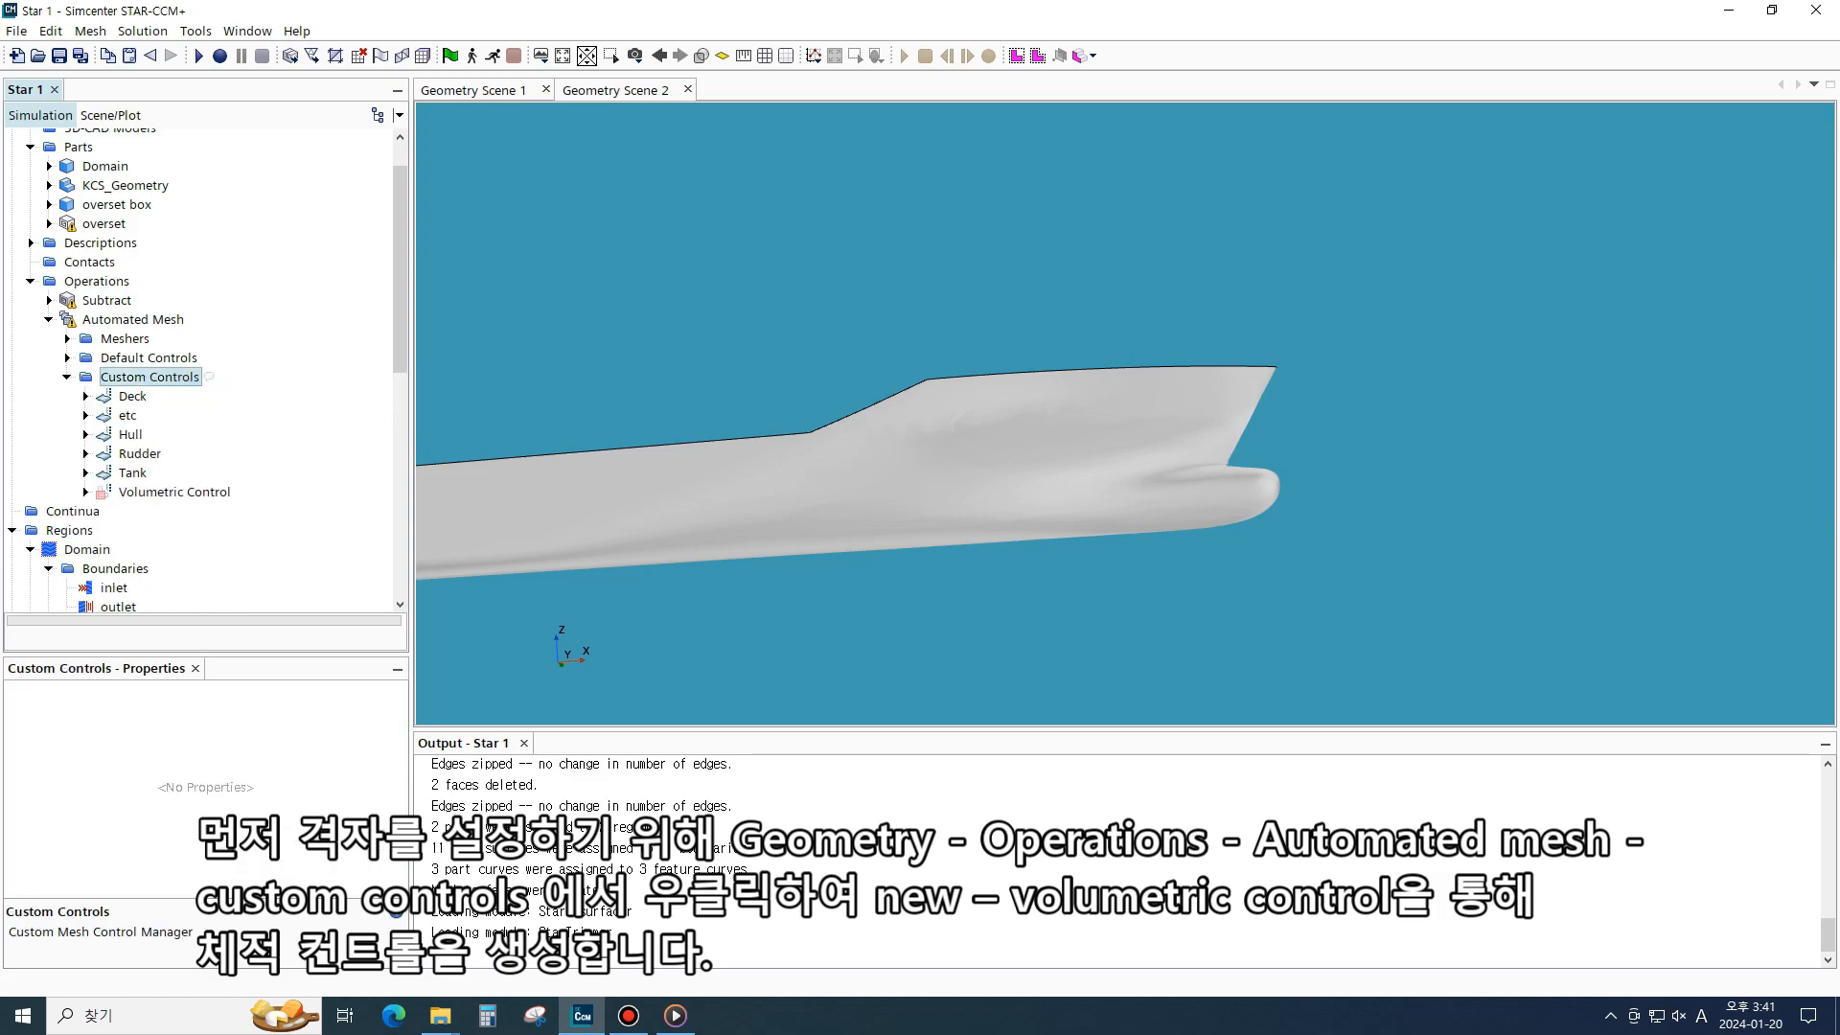
left_click(175, 492)
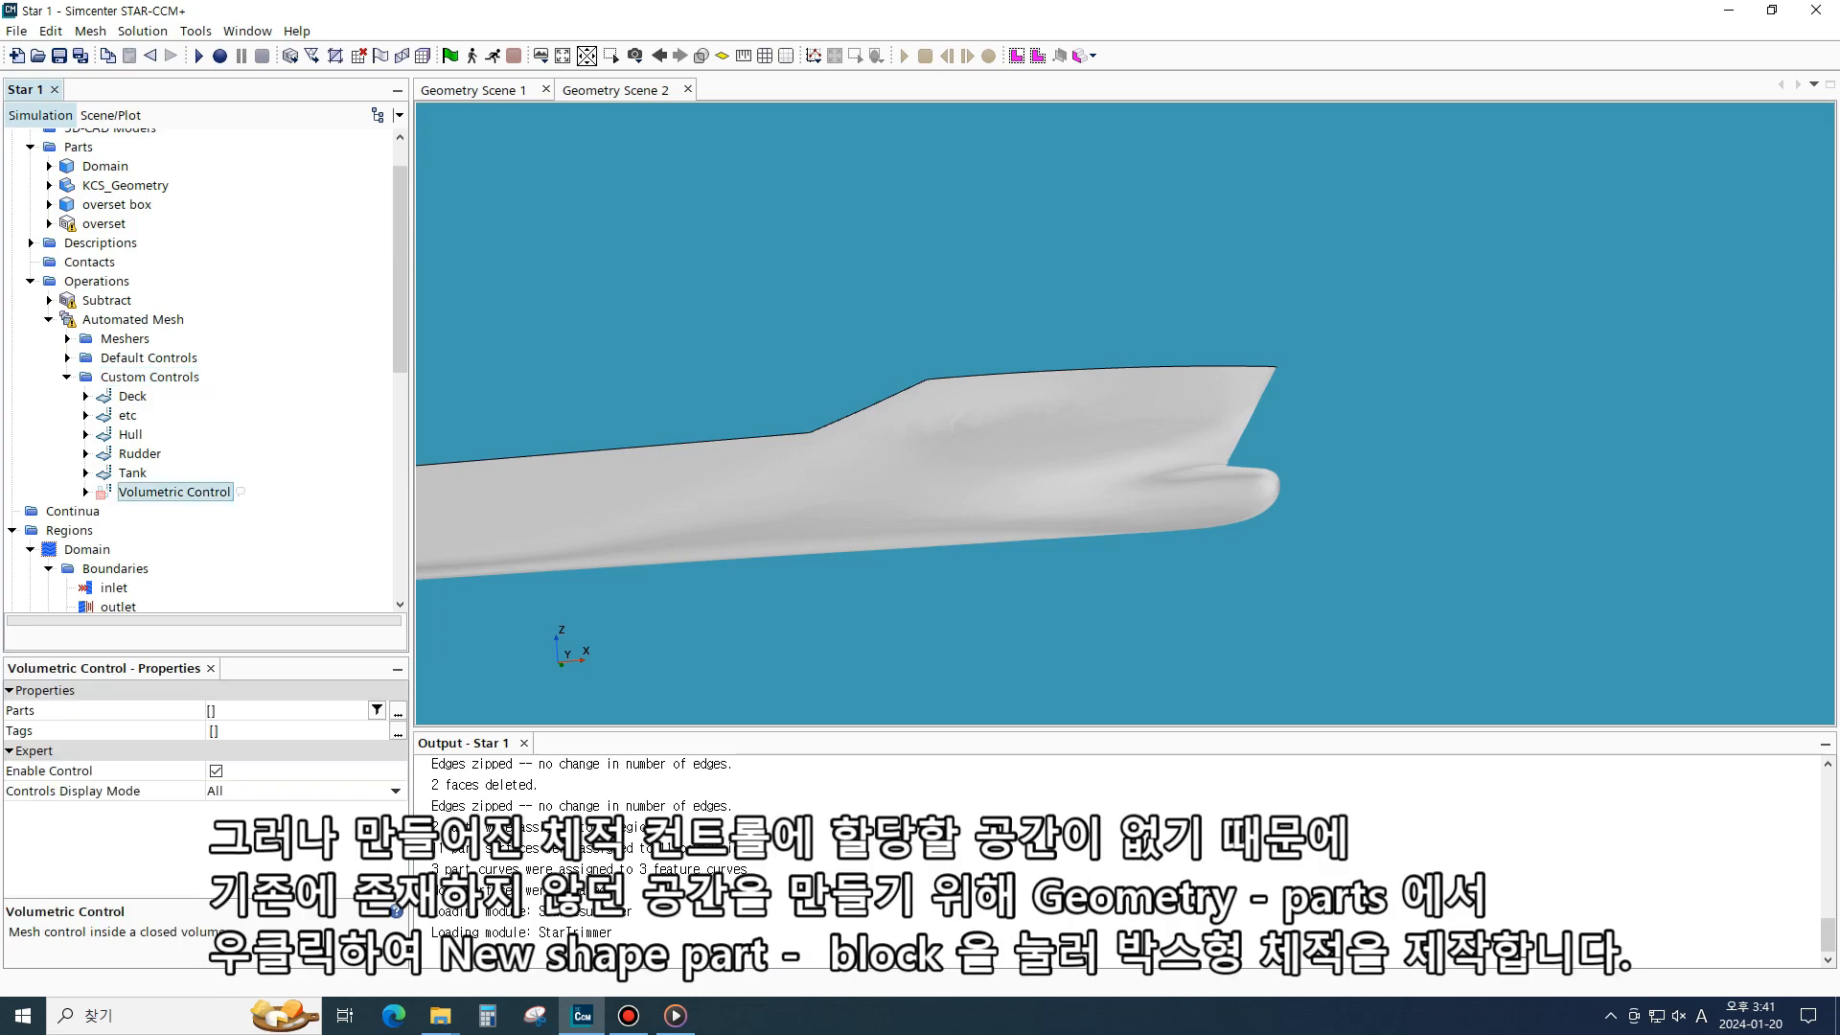
left_click(86, 491)
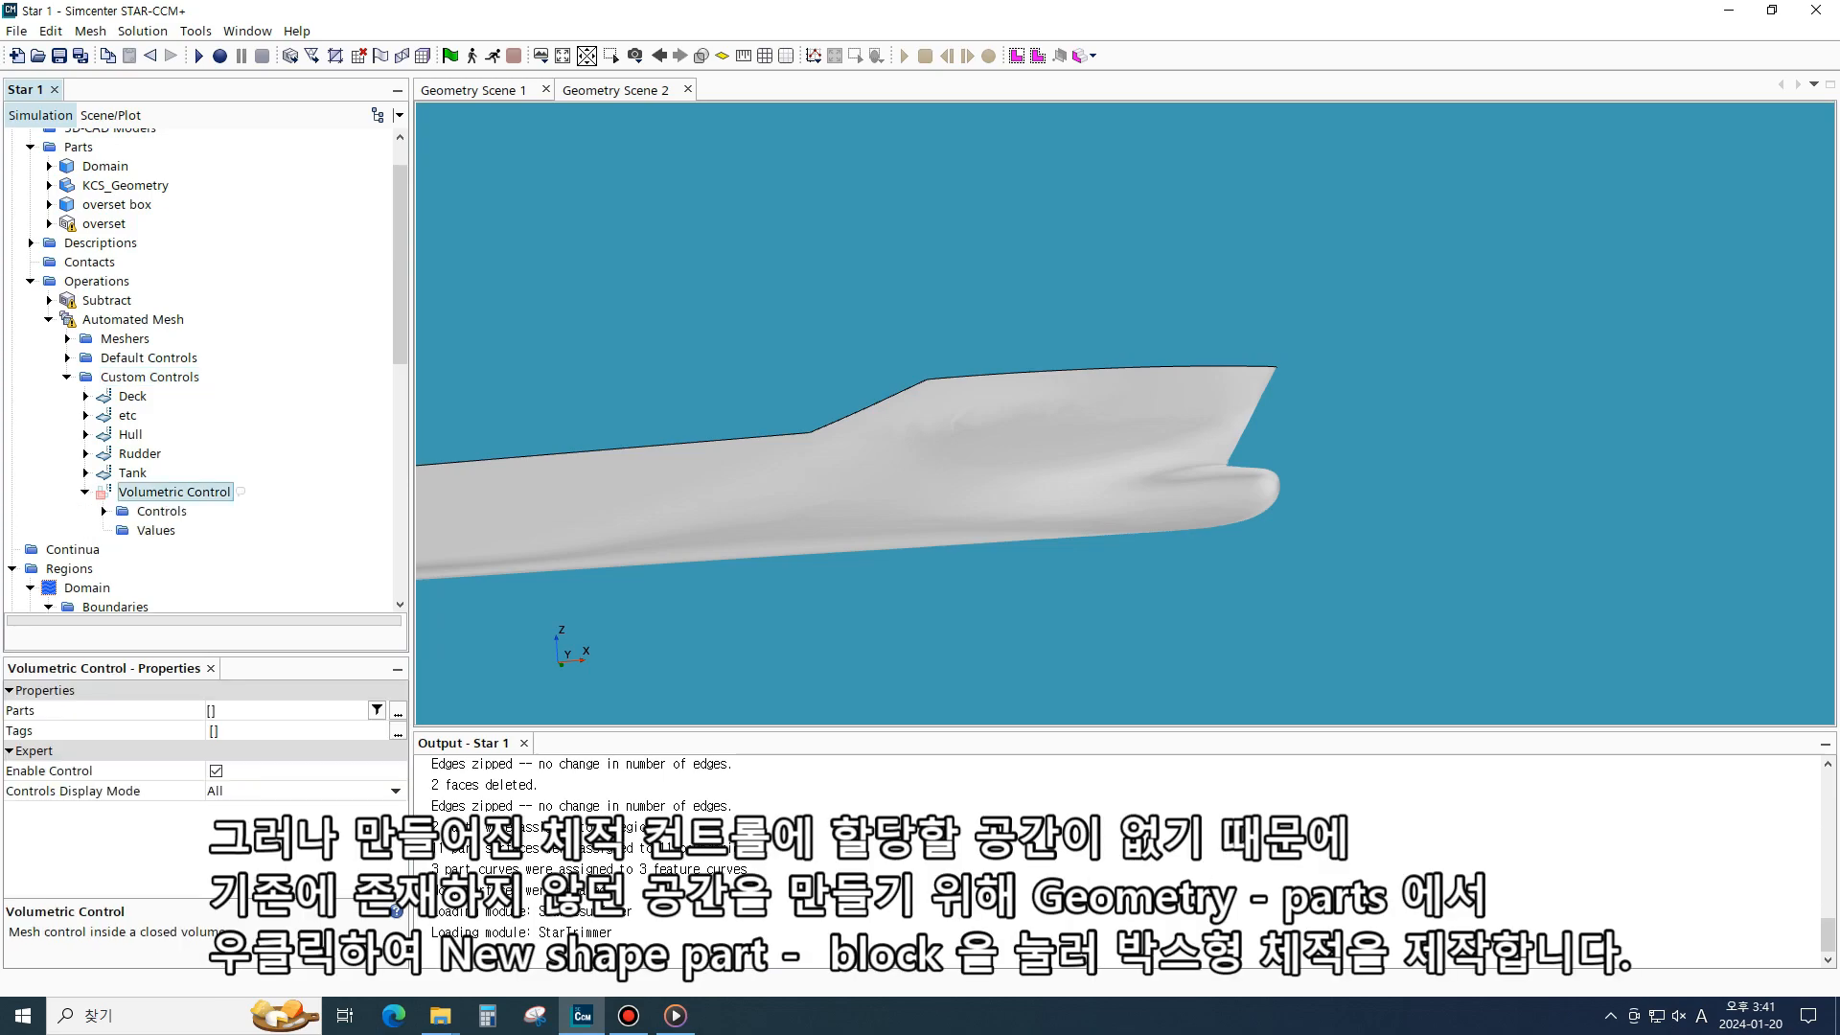
scroll(201, 368, "up", 1)
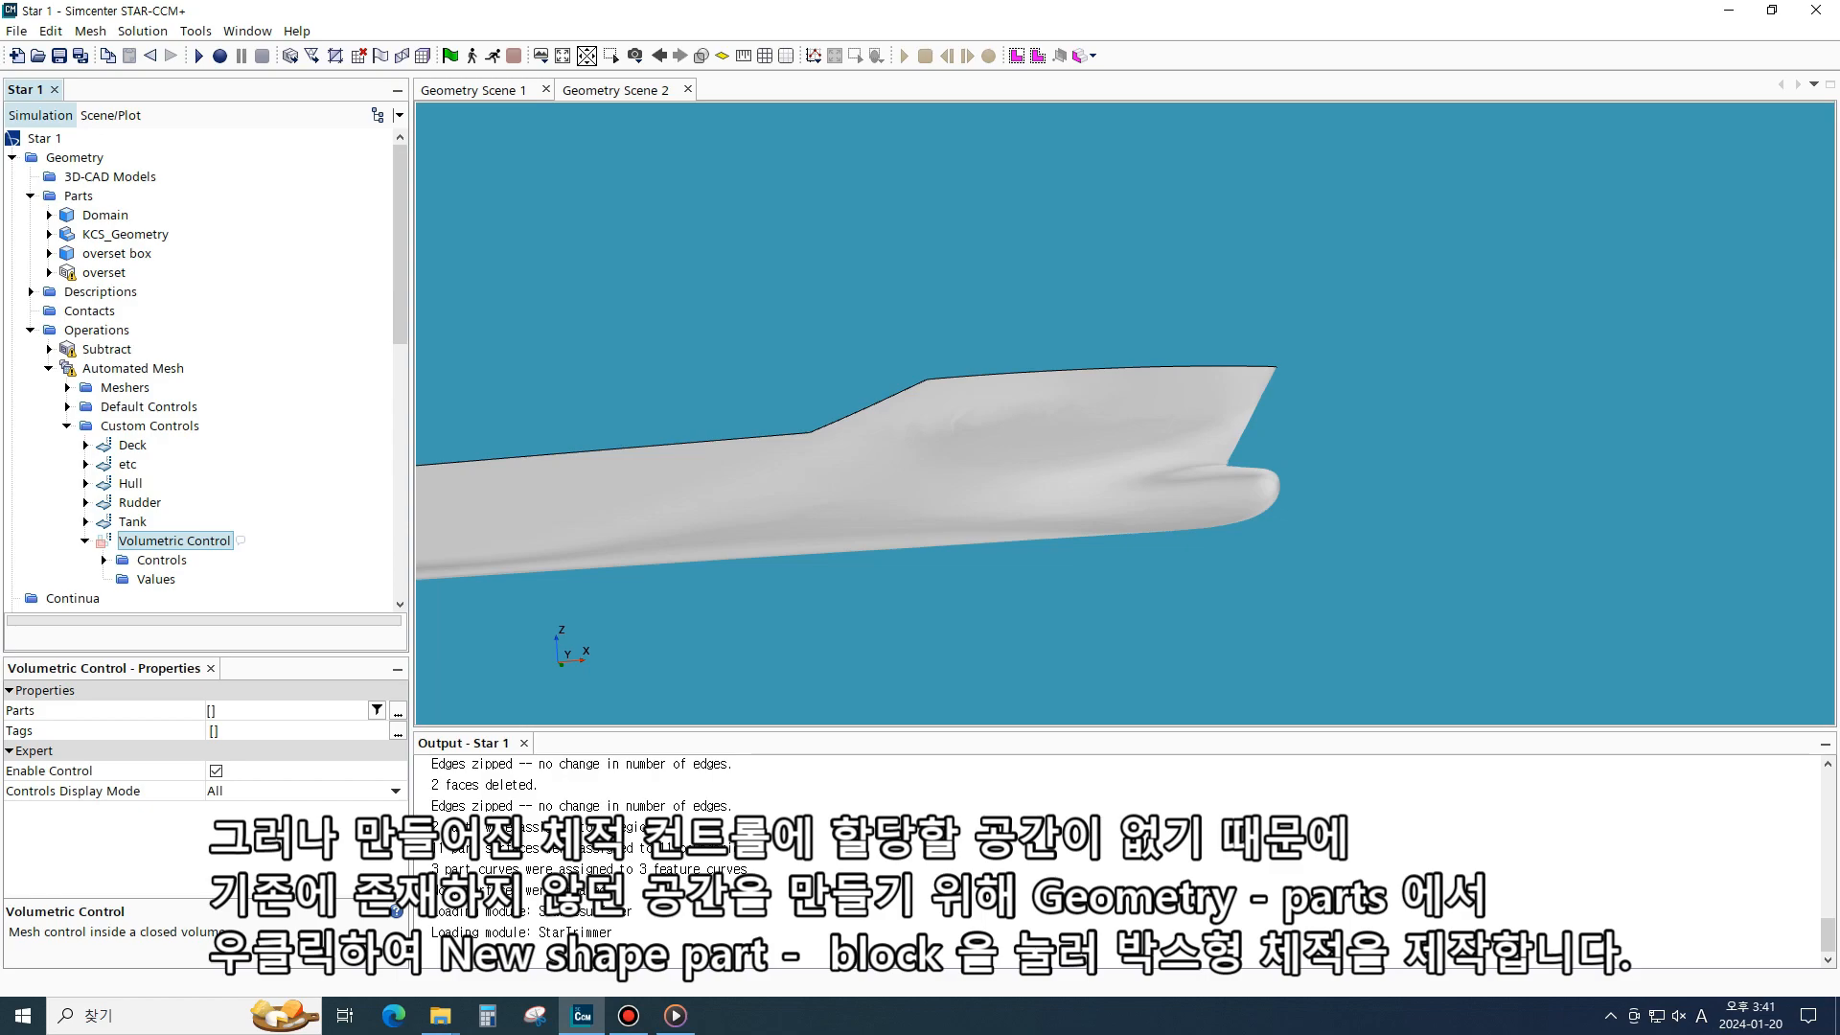
left_click(104, 560)
scroll(201, 369, "up", 1)
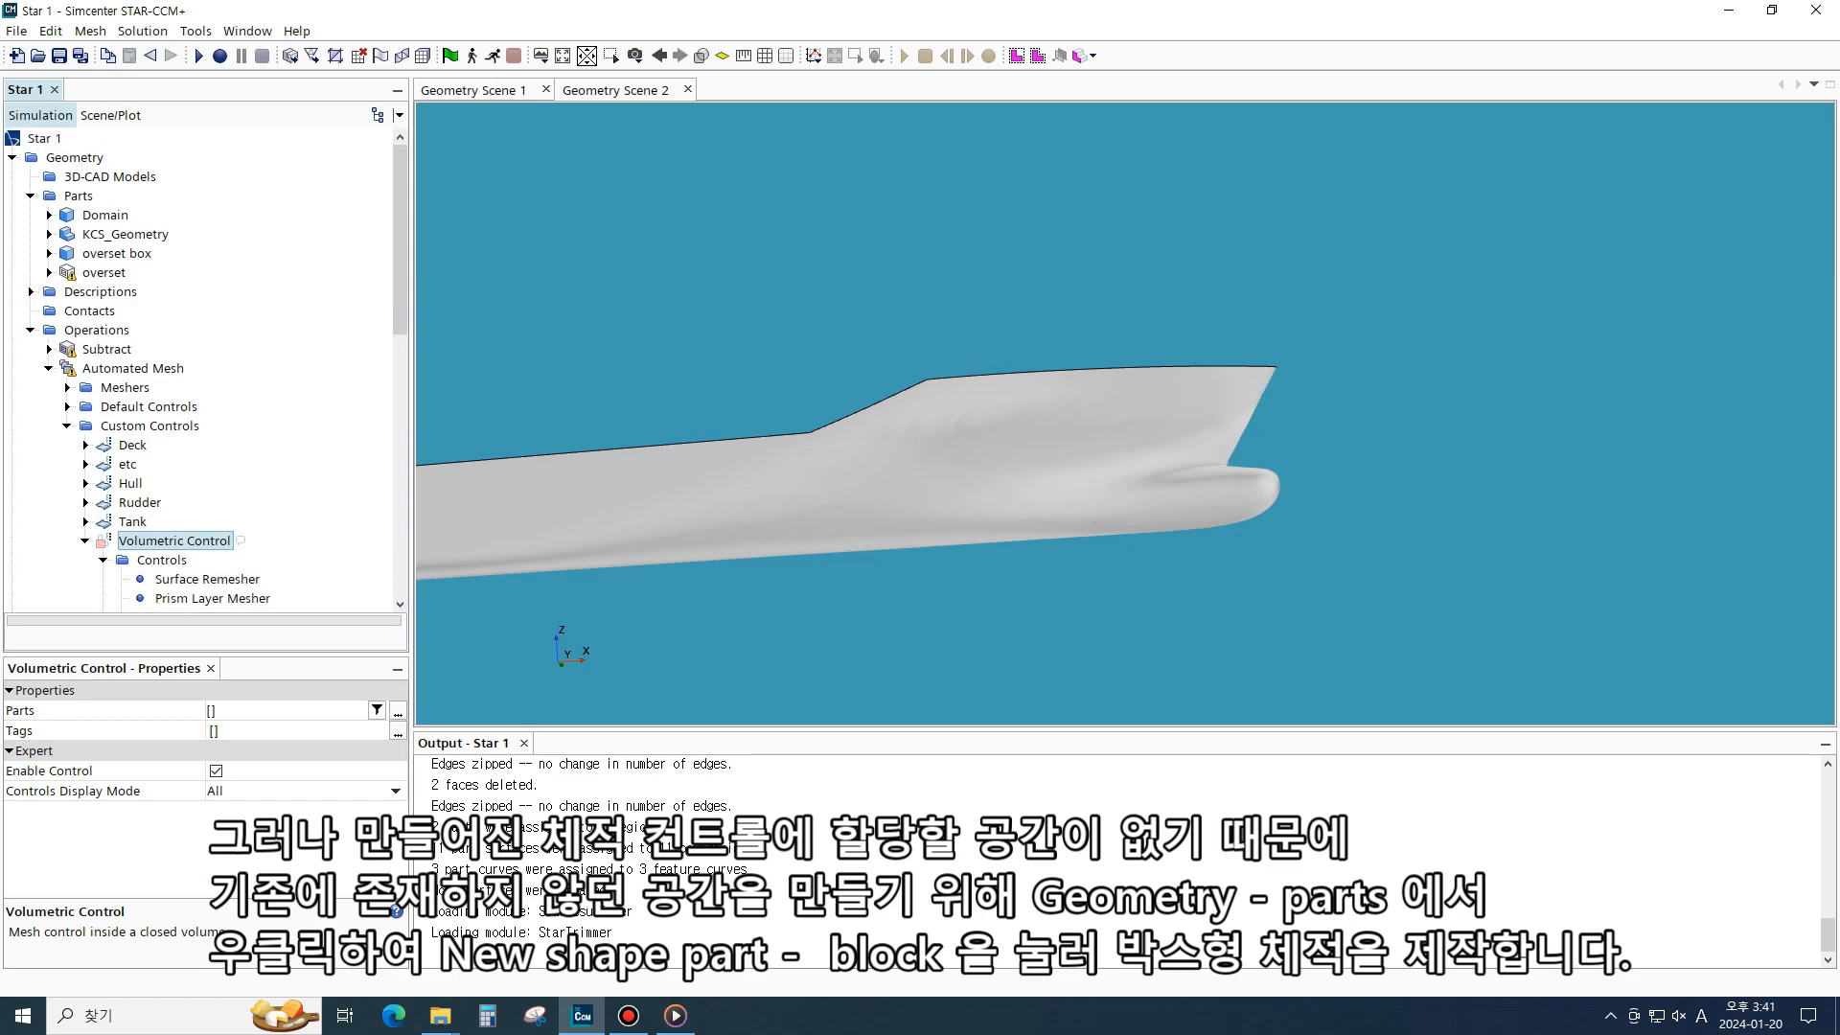
- Create a block part with corners at (-19, -0.5, -0.16) m and (19, 19.5, 0.14) m
left_click(79, 195)
right_click(78, 196)
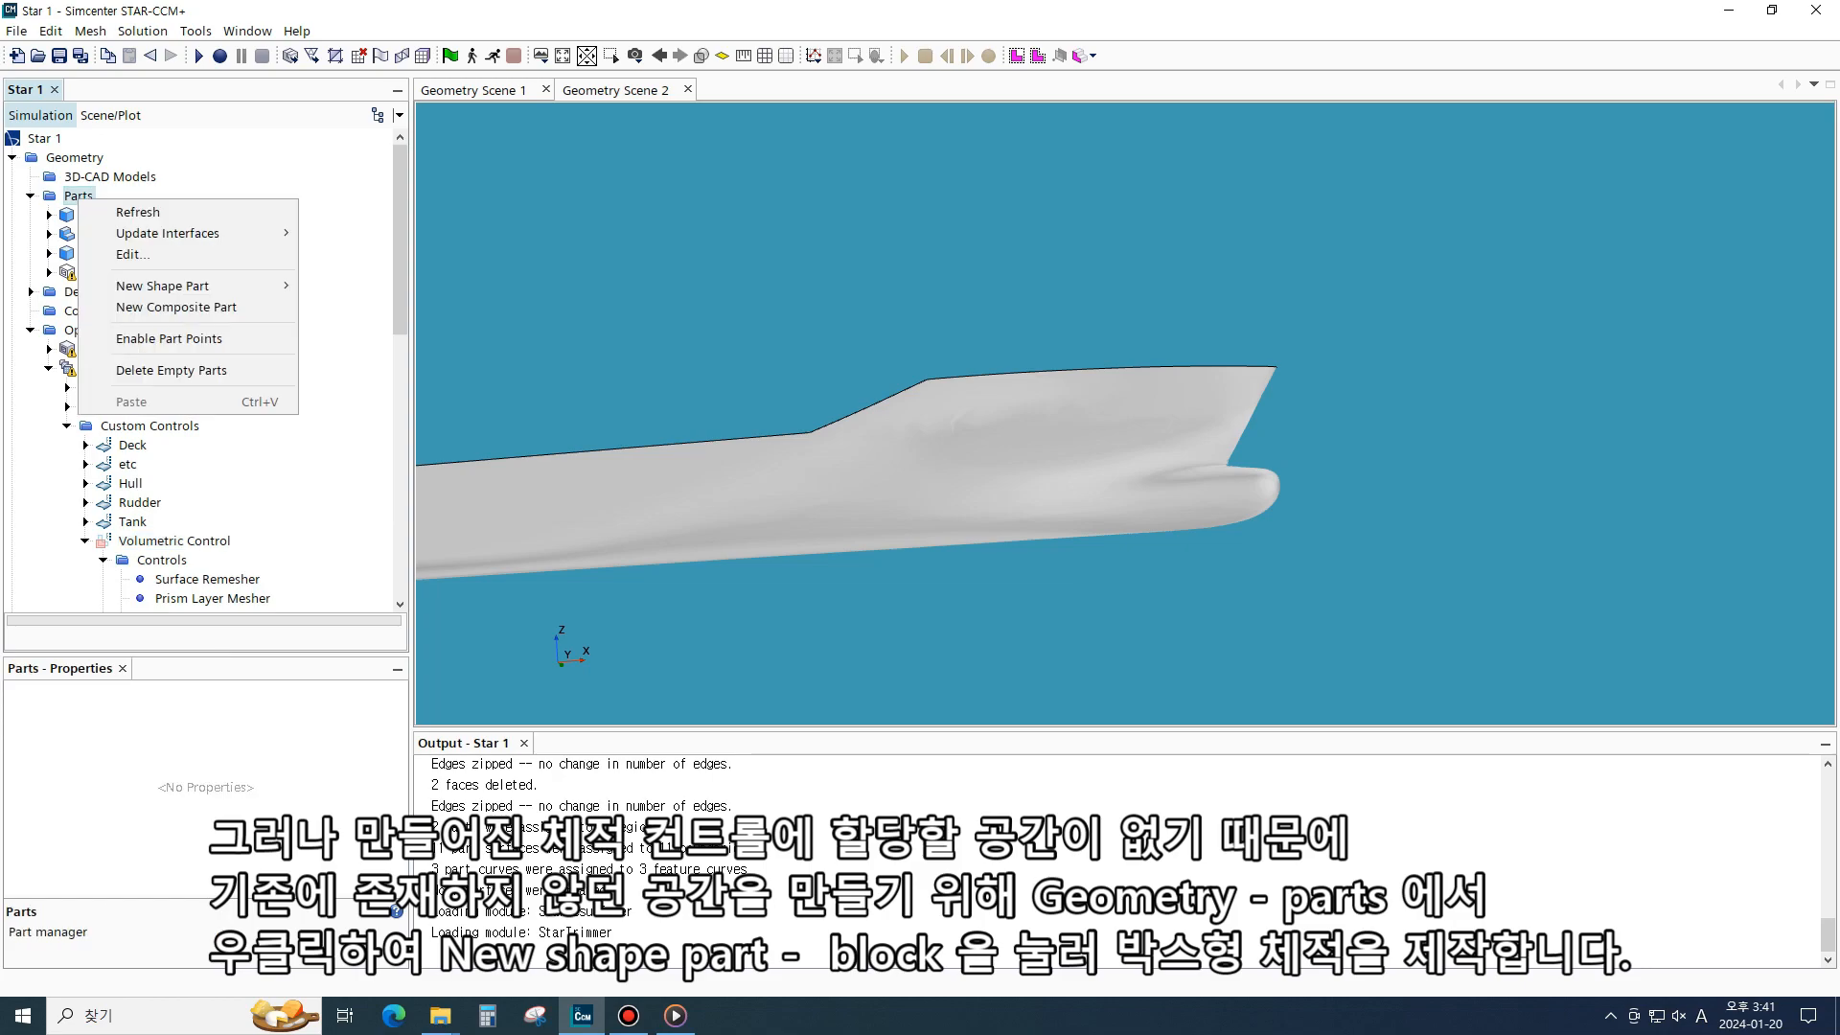
mouse_move(188, 285)
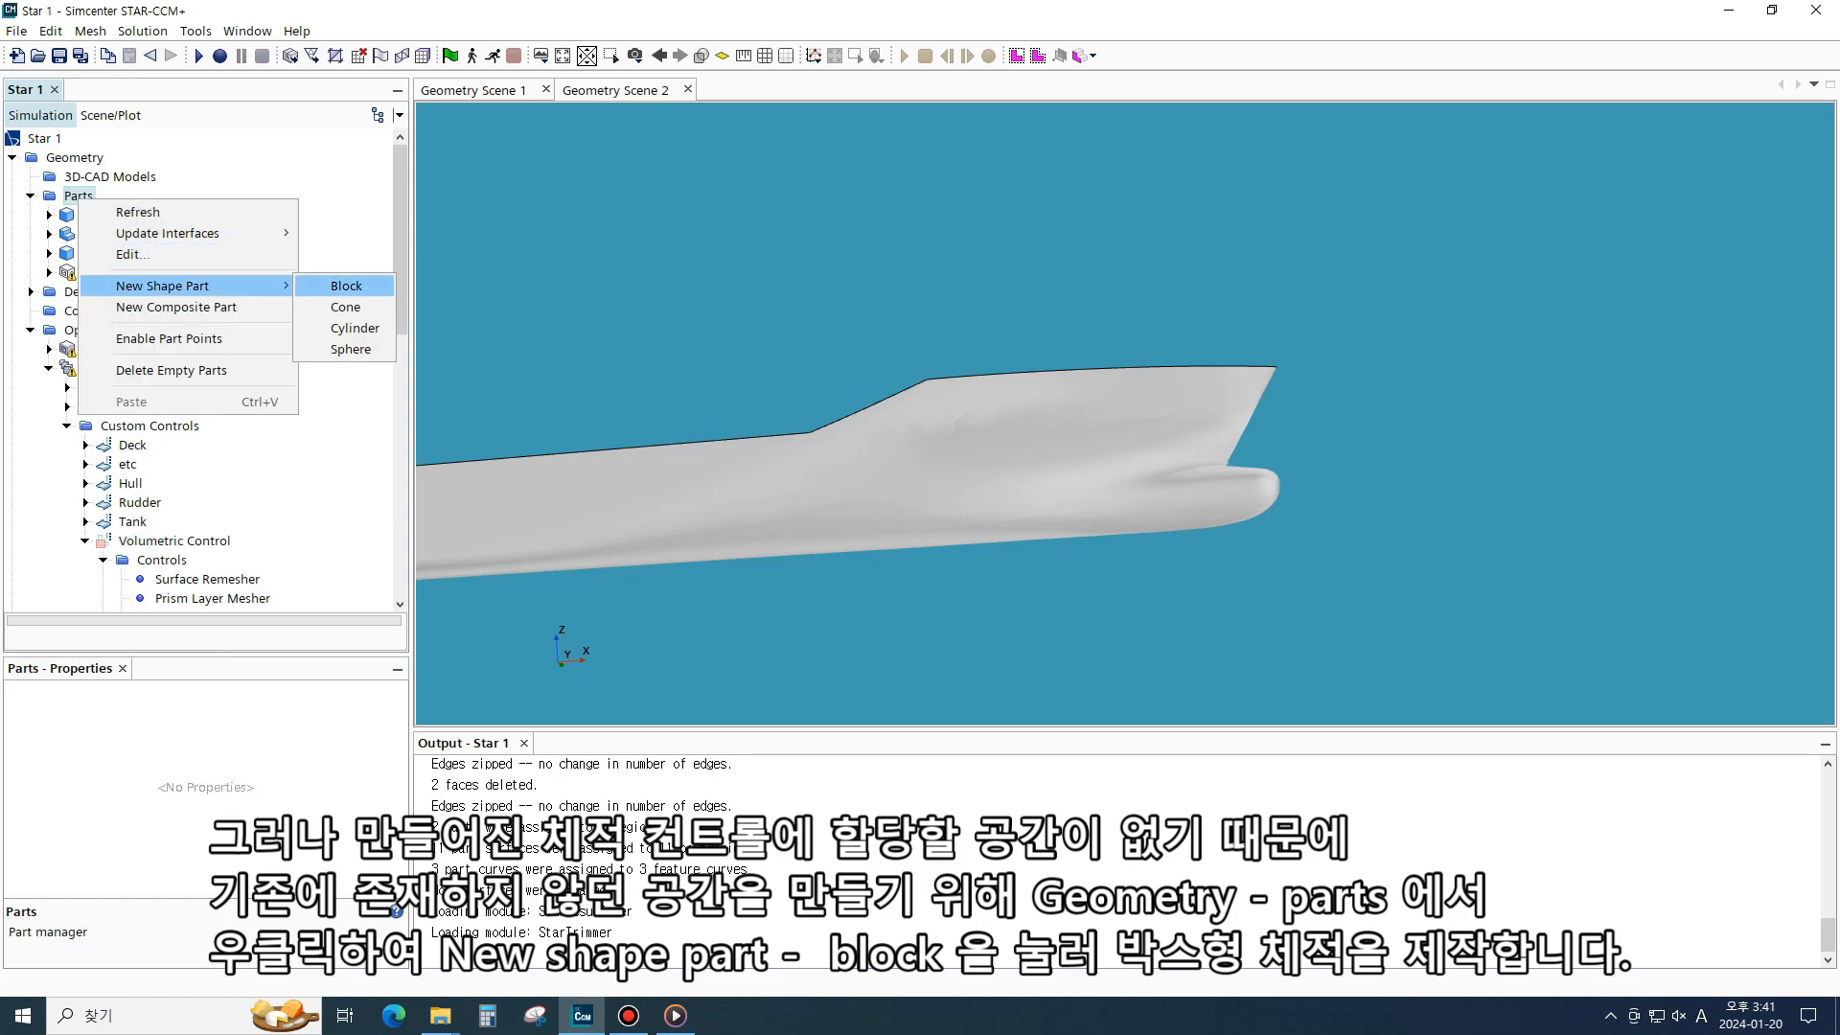
left_click(346, 286)
scroll(1124, 413, "down", 5)
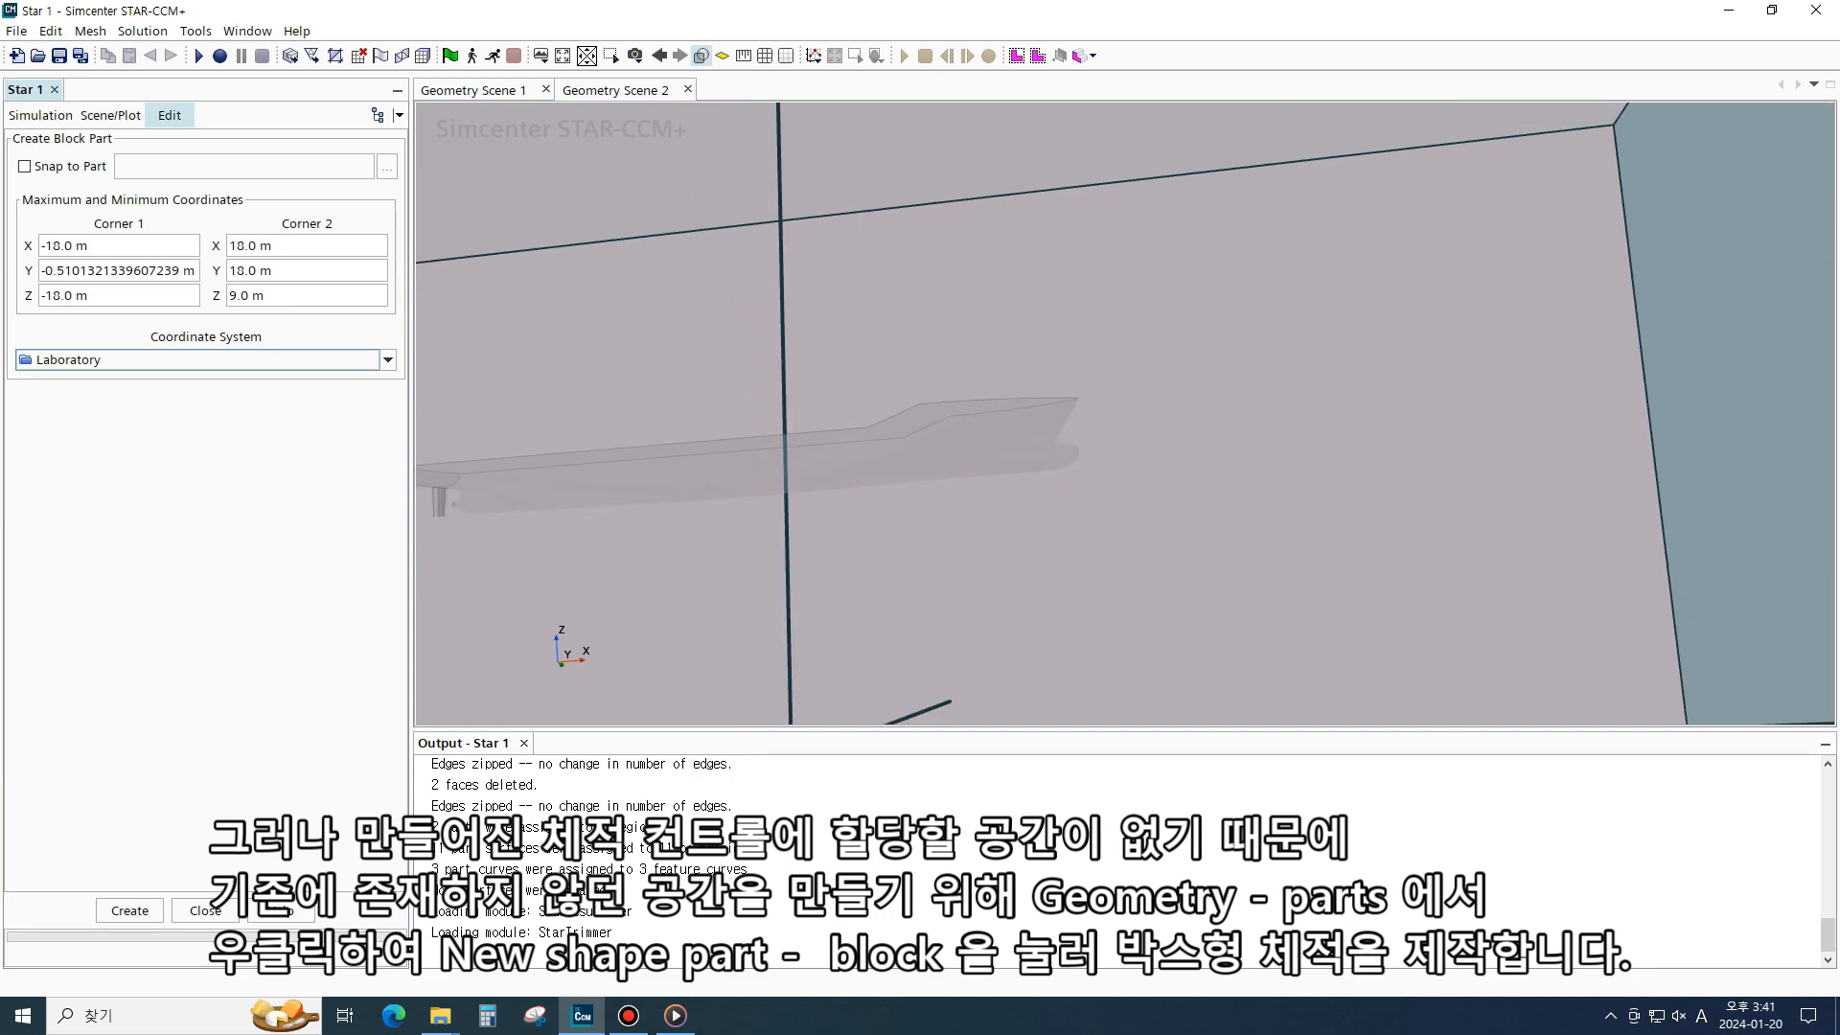
type("-19")
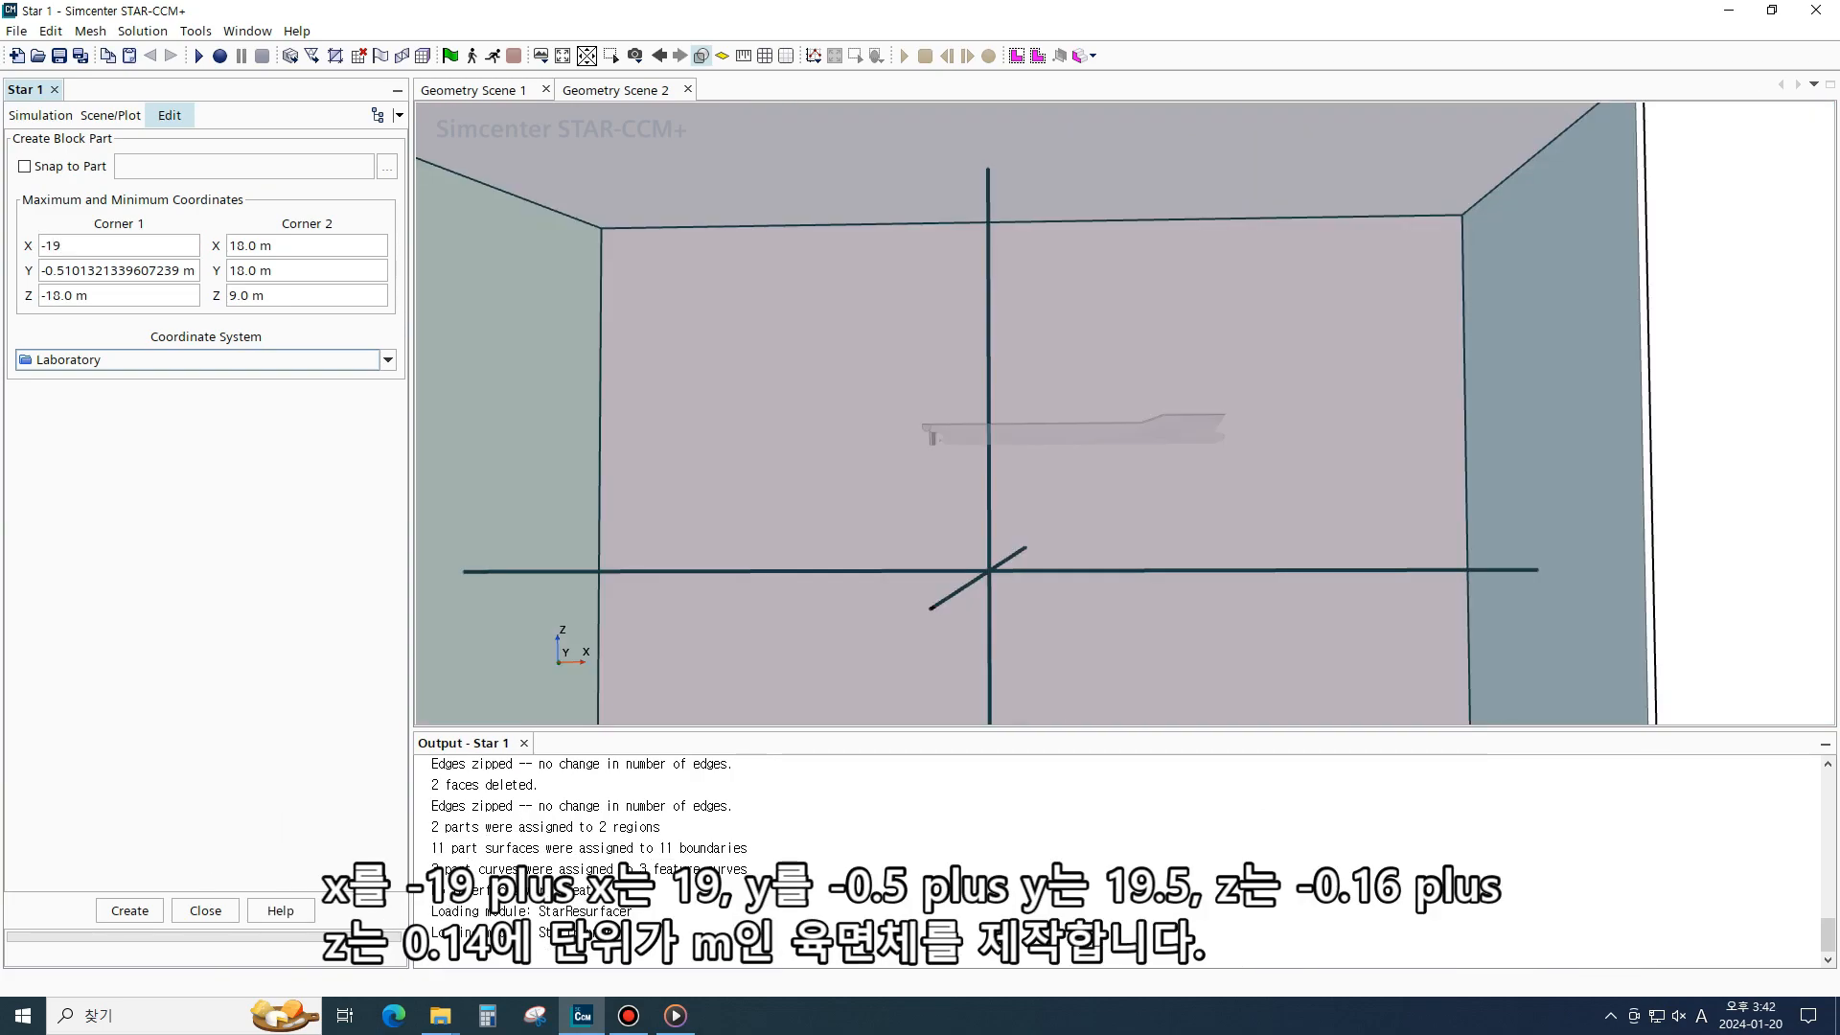
key("Tab")
type("19")
key("Tab")
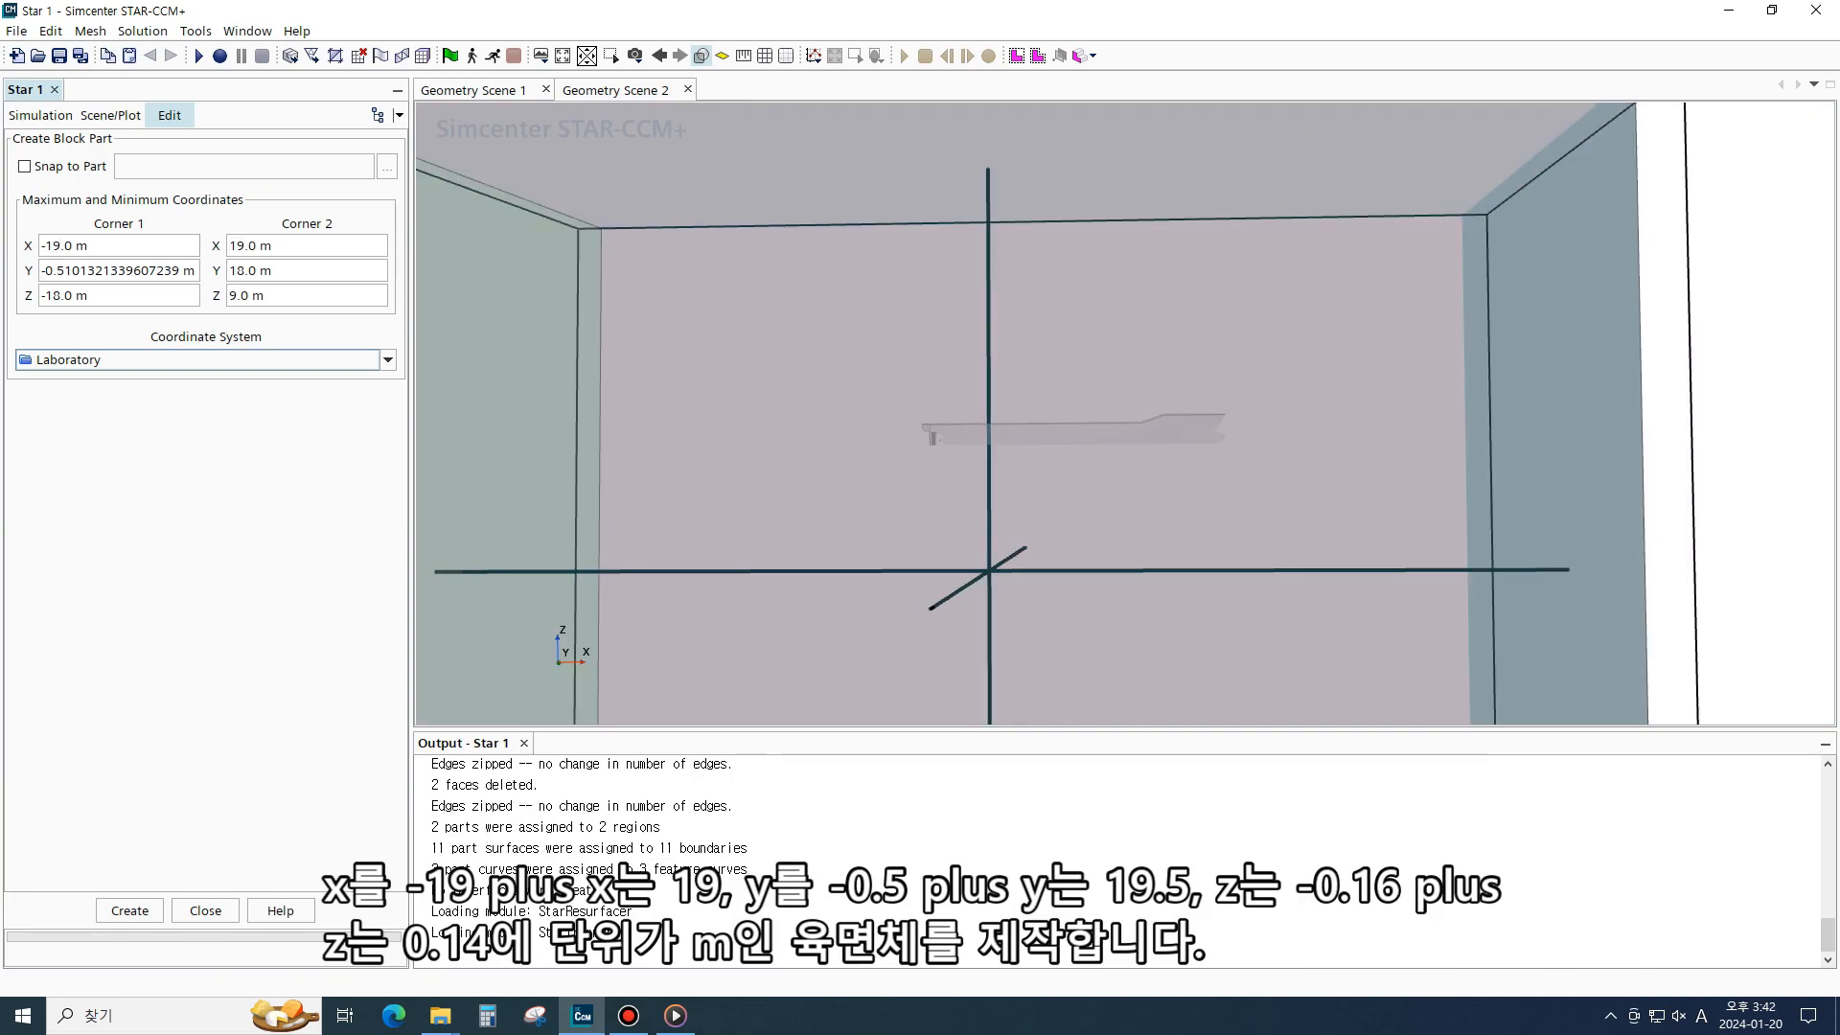
type("-0.5")
key("Return")
key("Tab")
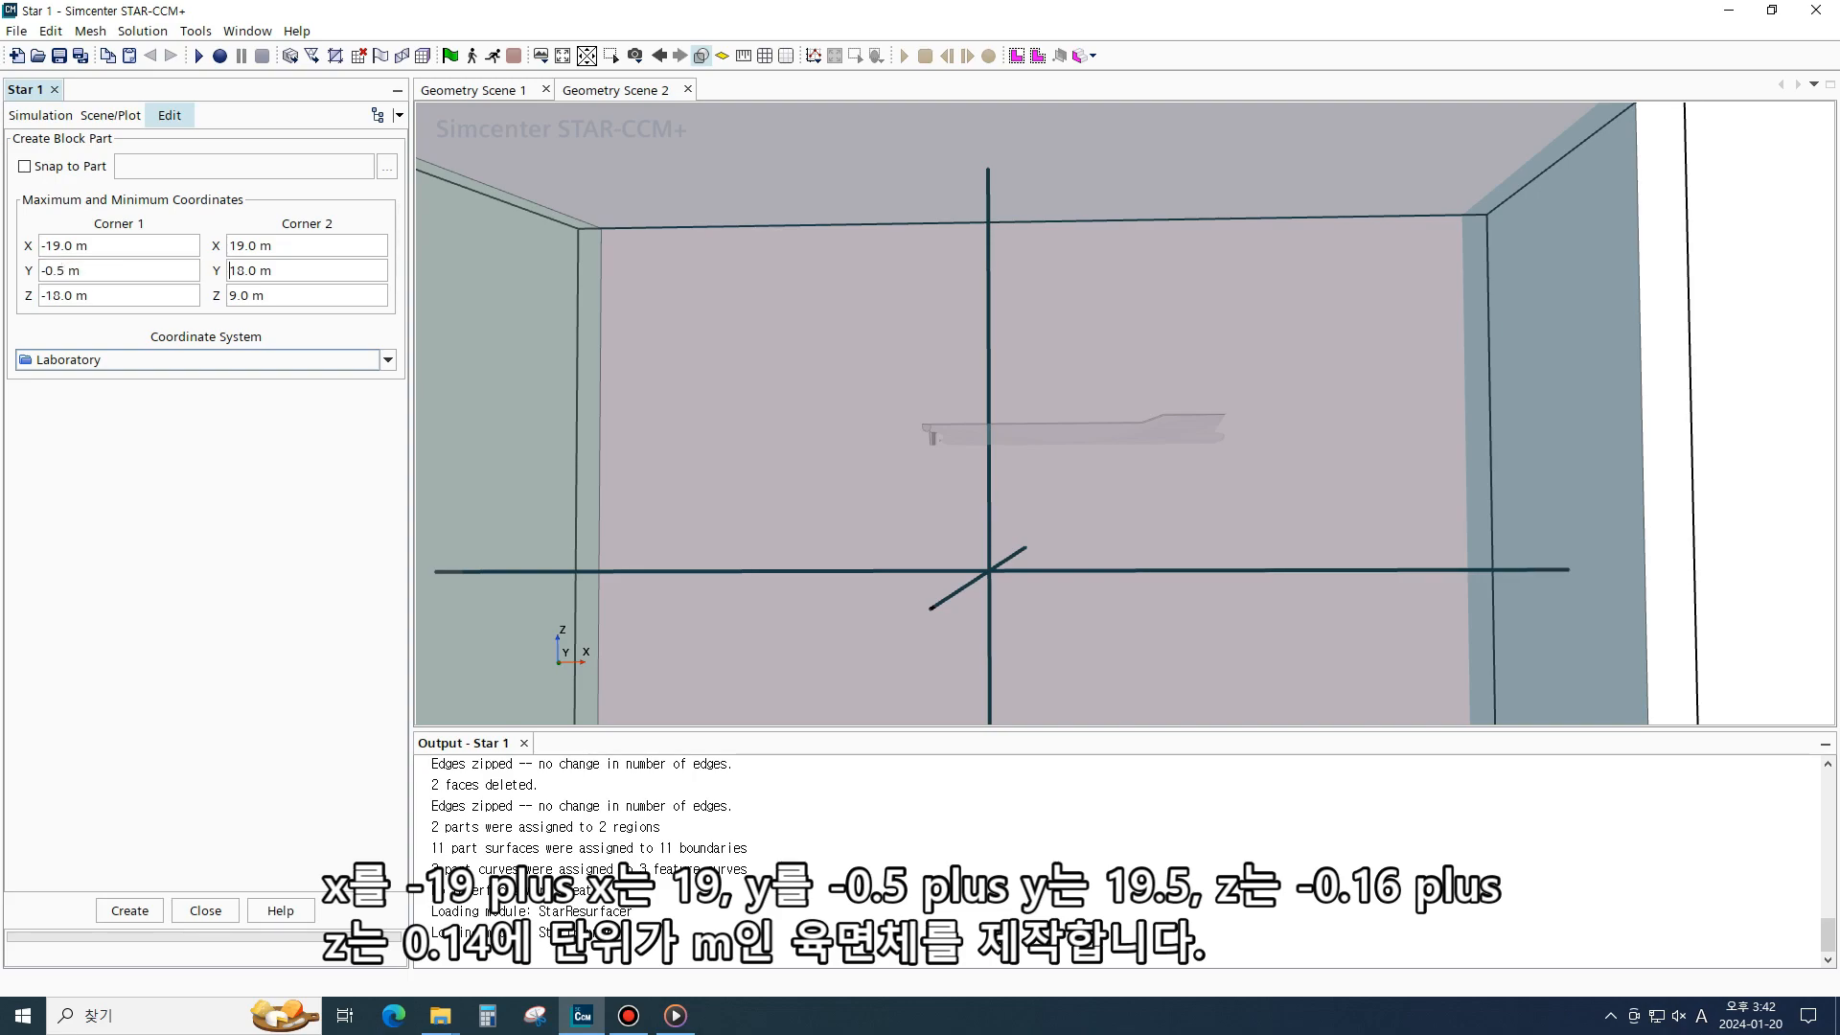
key("ctrl+a")
type("19.5")
key("Return")
key("Tab")
key("ctrl+a")
type("-0.16")
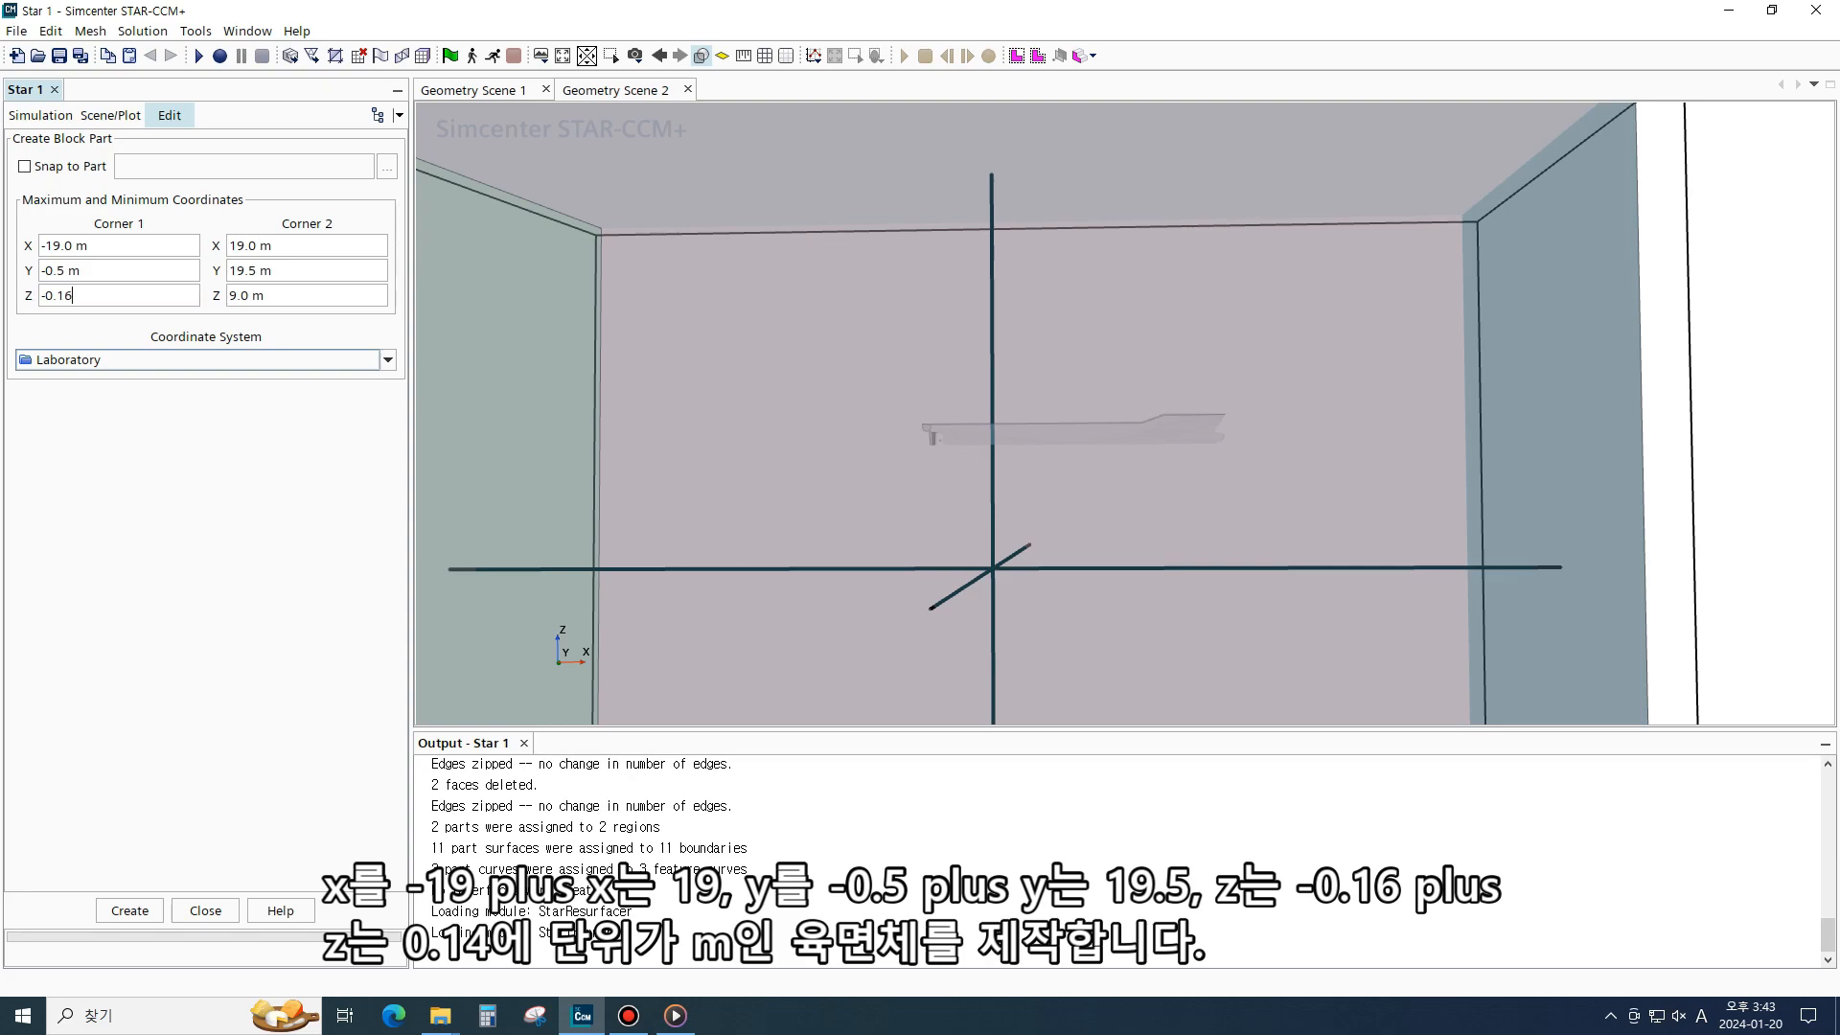
key("Return")
key("Tab")
key("ctrl+a")
type("0.14")
left_click(130, 911)
left_click(205, 910)
- Rename the new Block part to FS test
left_click_drag(1063, 417, 1095, 475)
scroll(1096, 474, "up", 3)
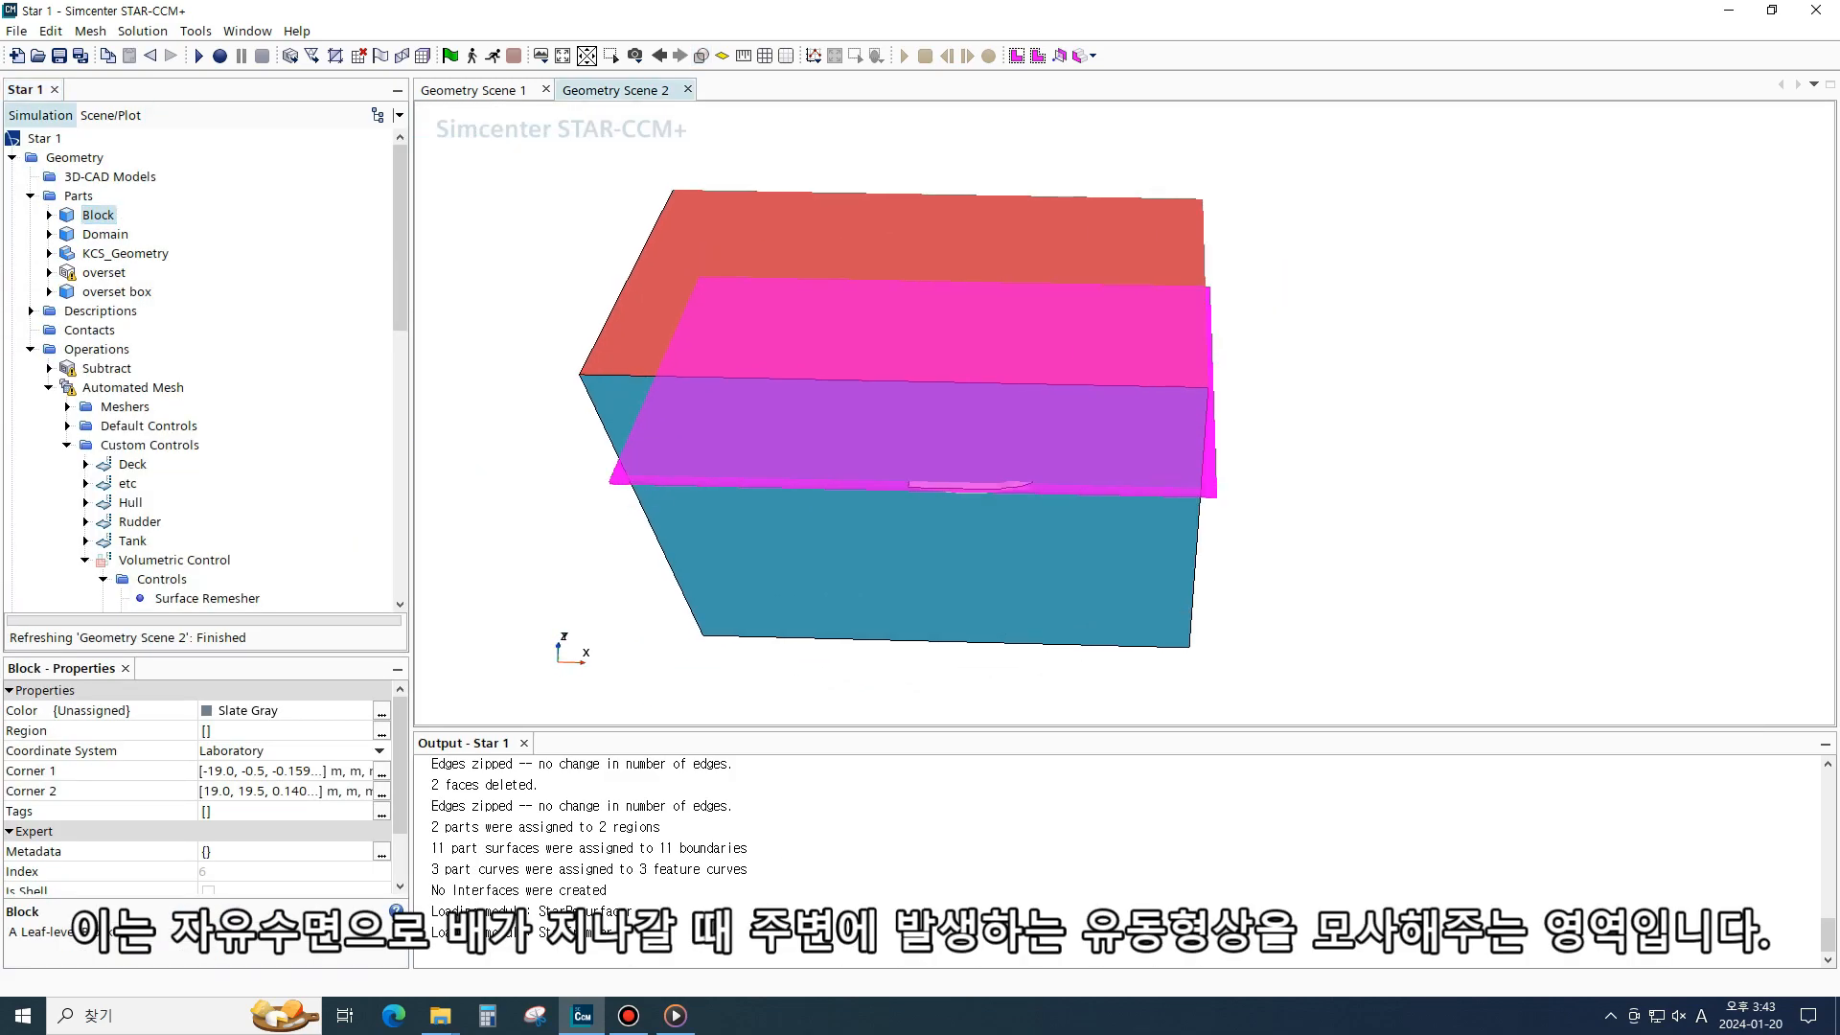
scroll(968, 484, "up", 6)
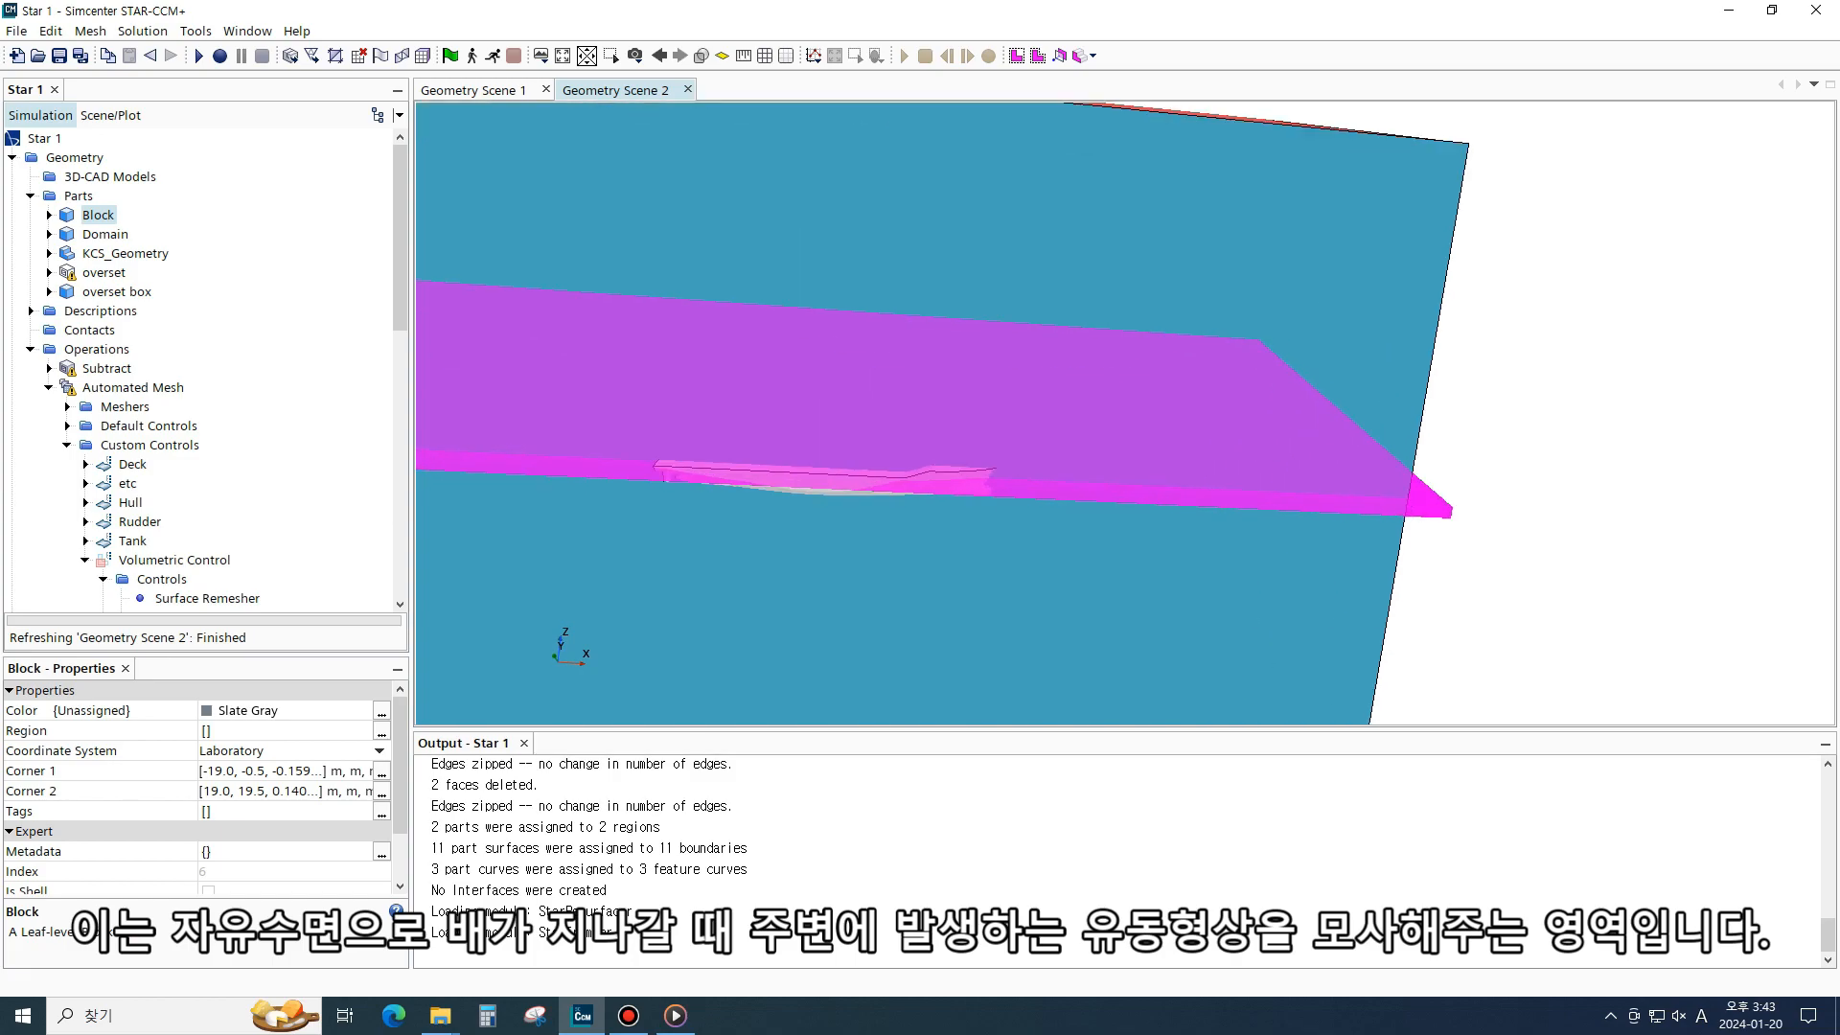
scroll(978, 490, "up", 5)
left_click_drag(978, 490, 939, 439)
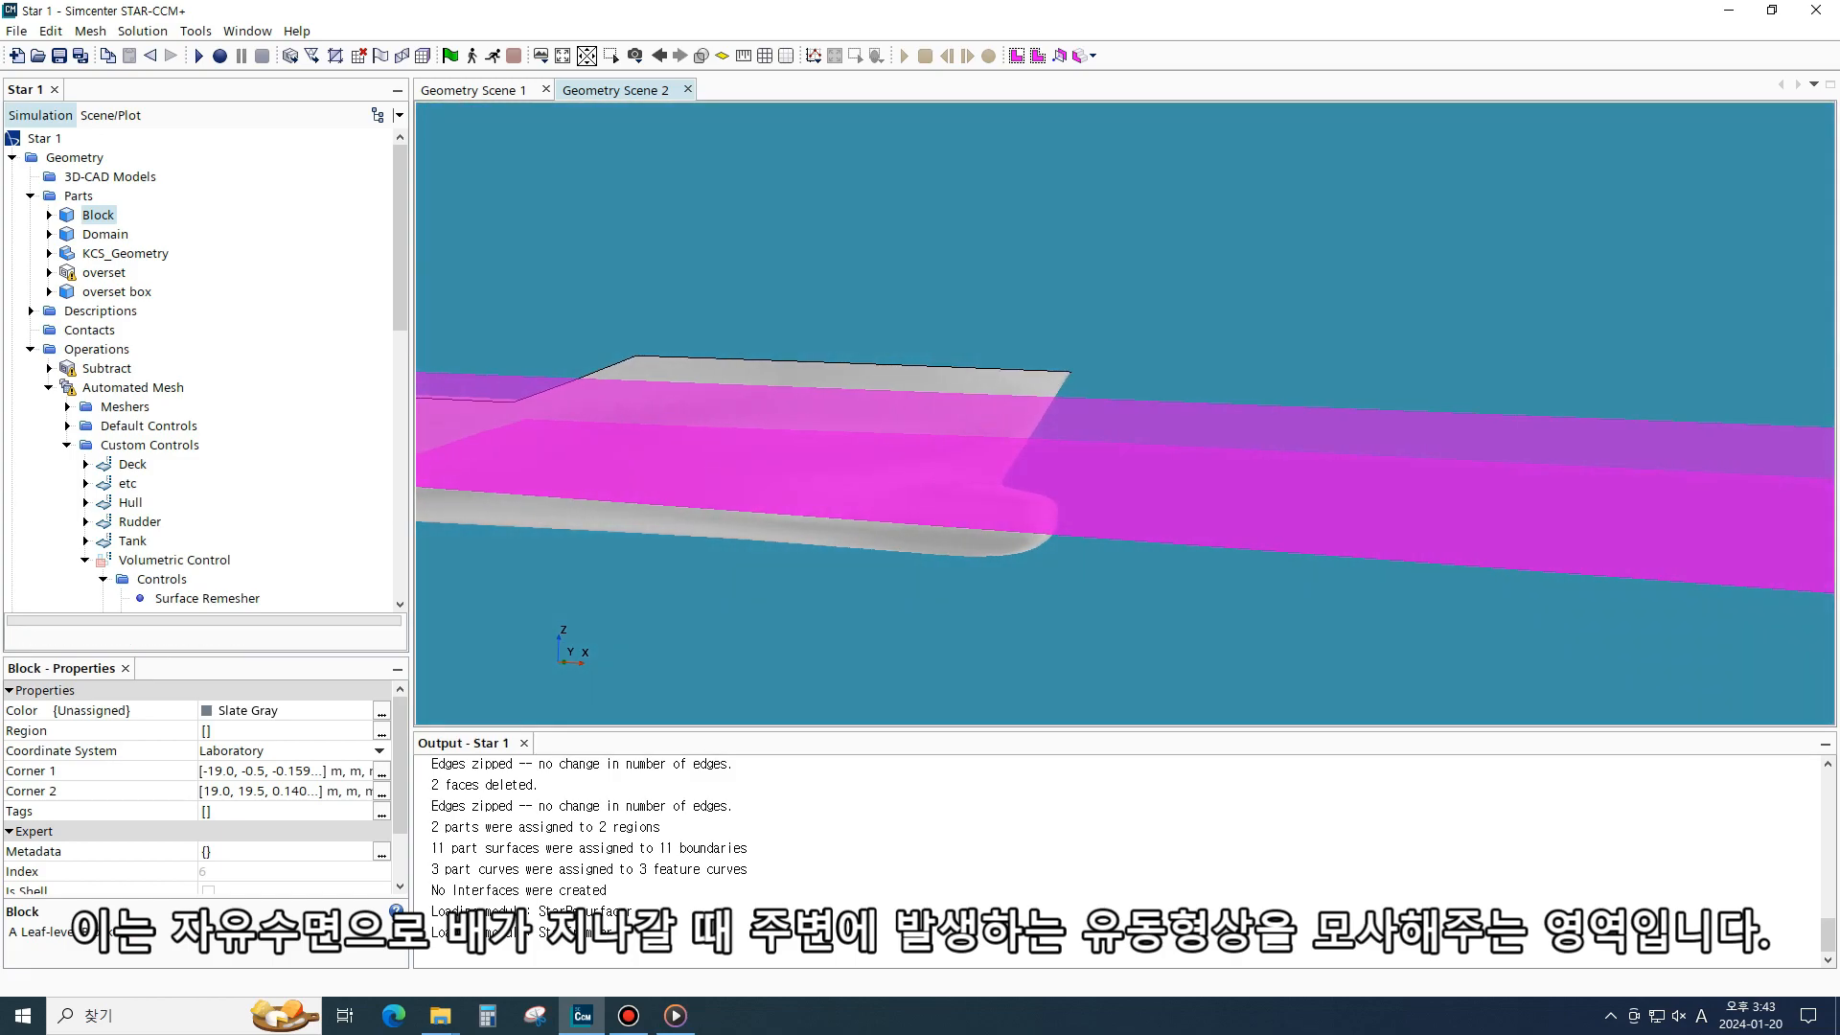
scroll(1056, 376, "down", 1)
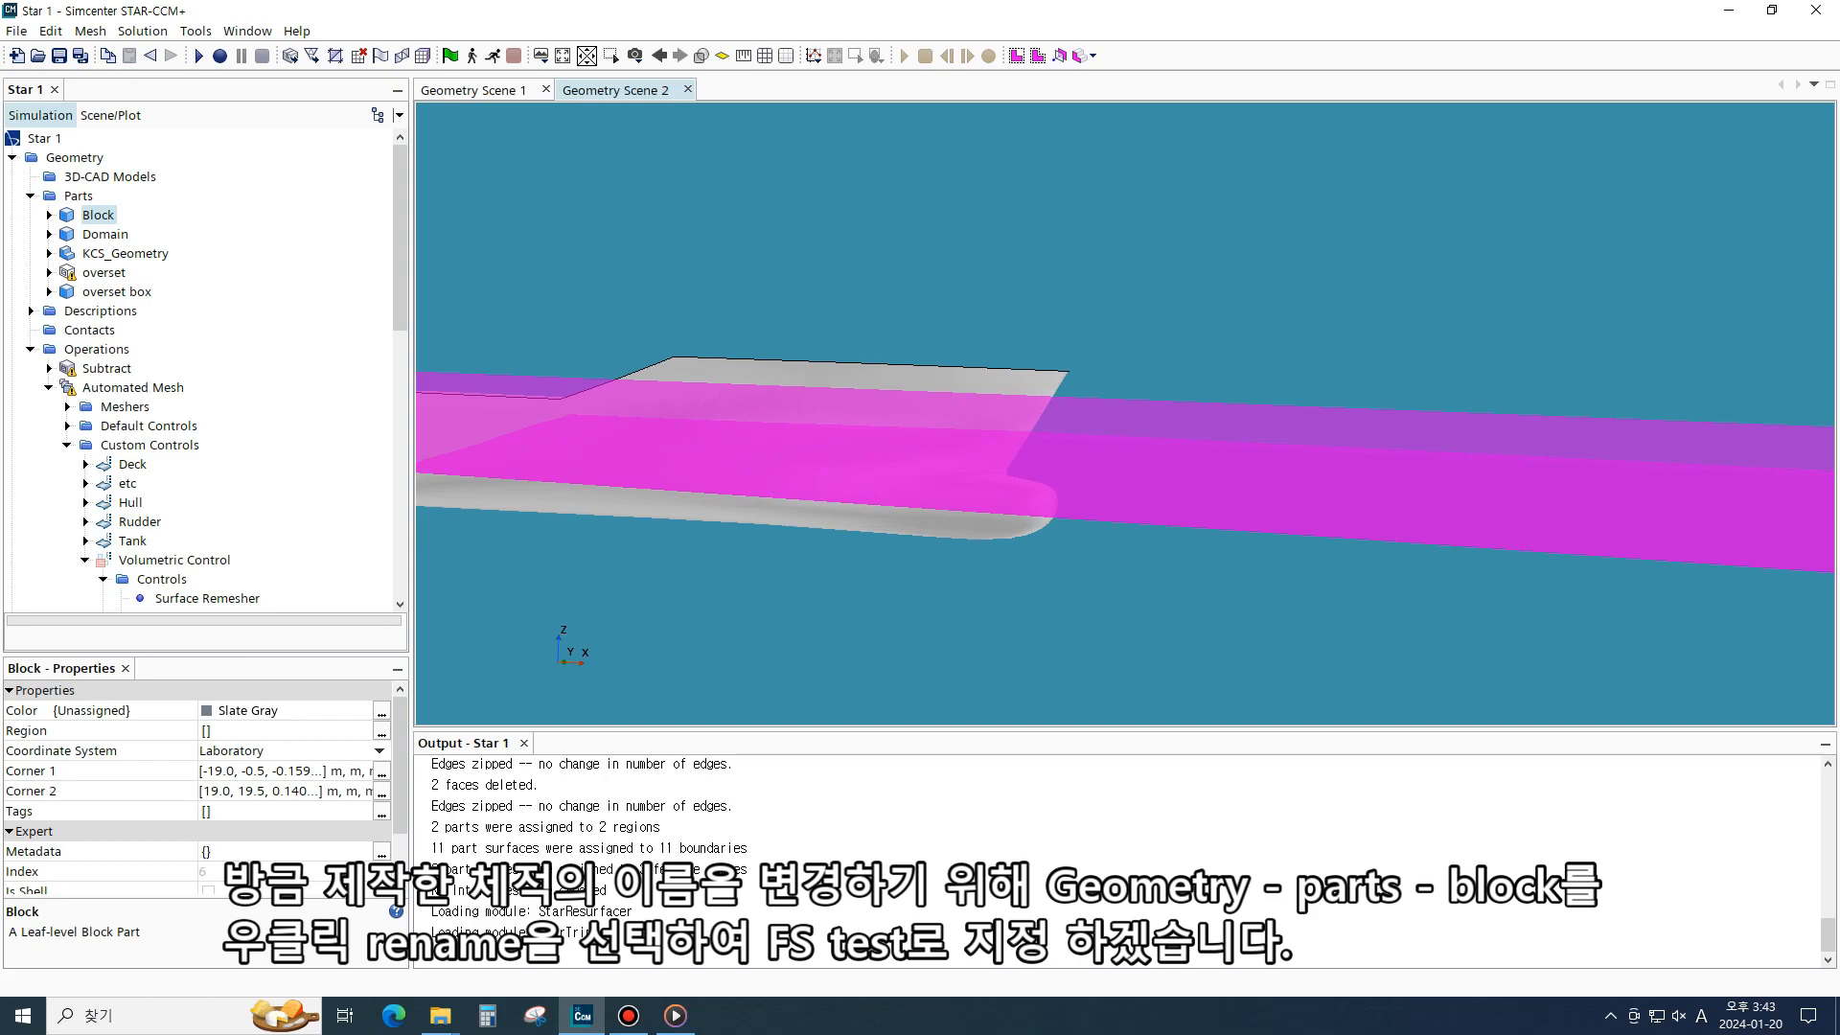
right_click(85, 209)
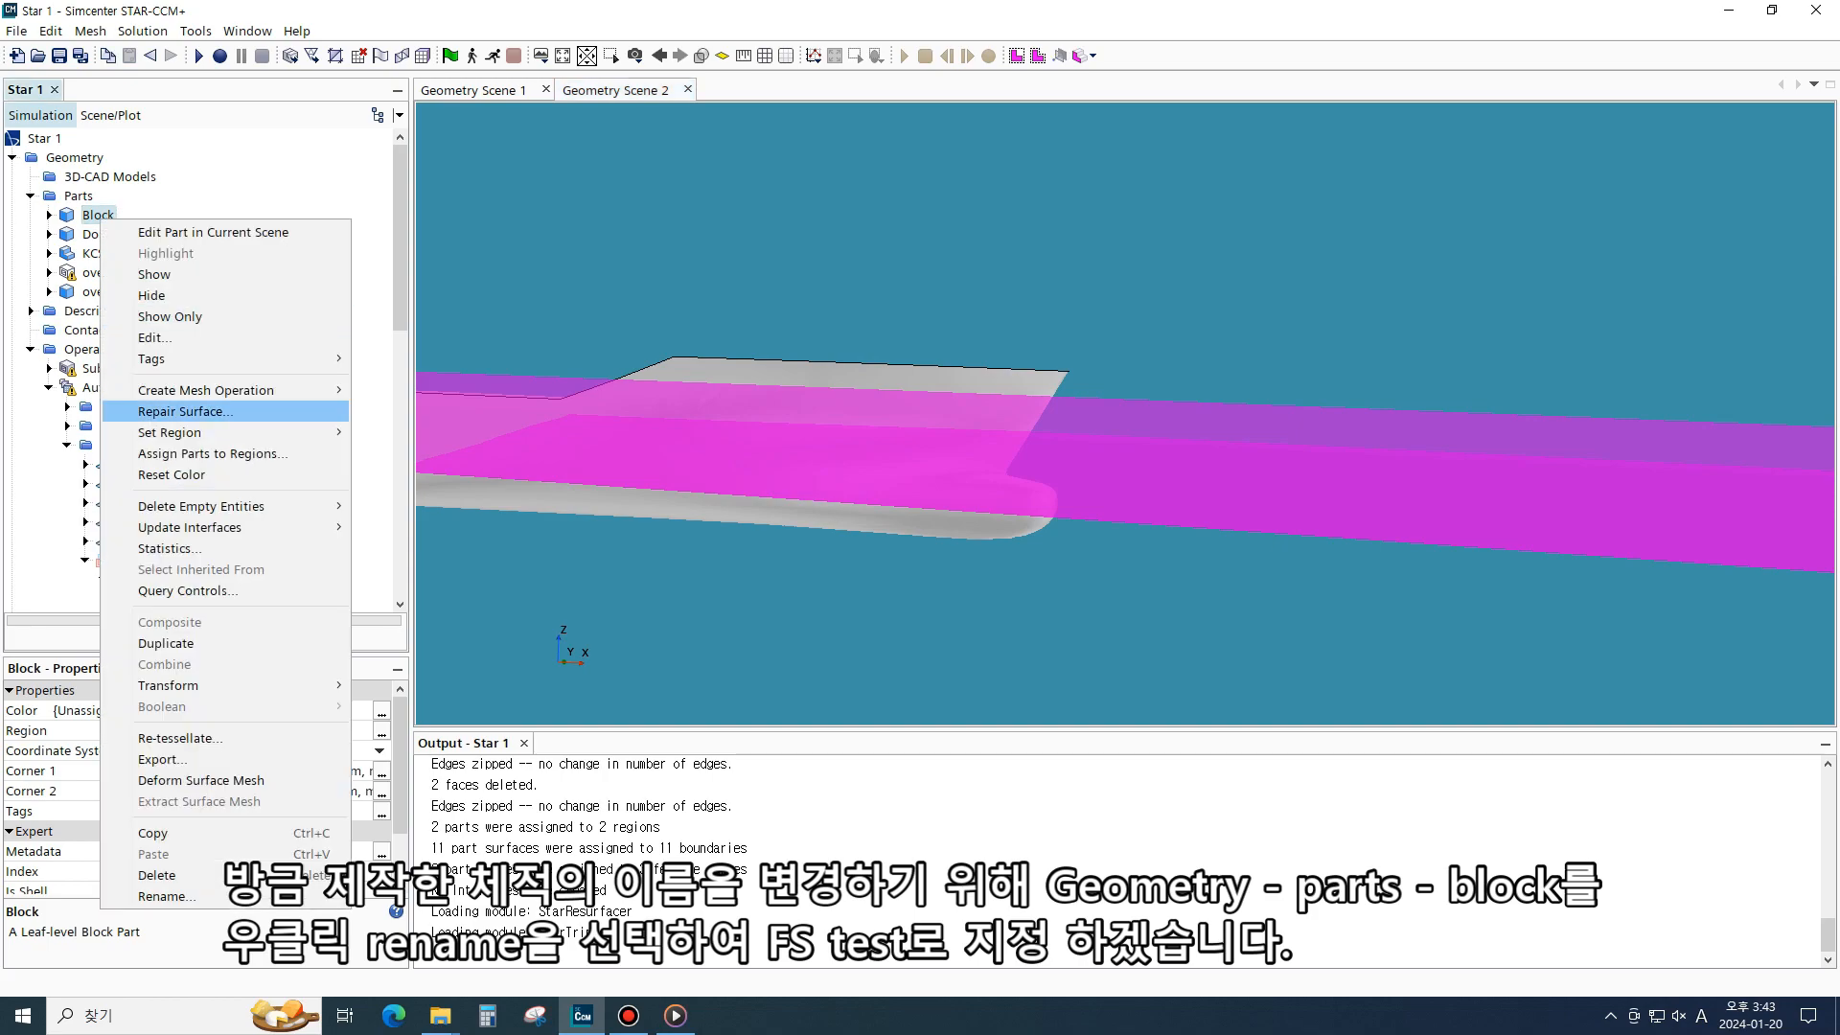
left_click(134, 874)
type("F")
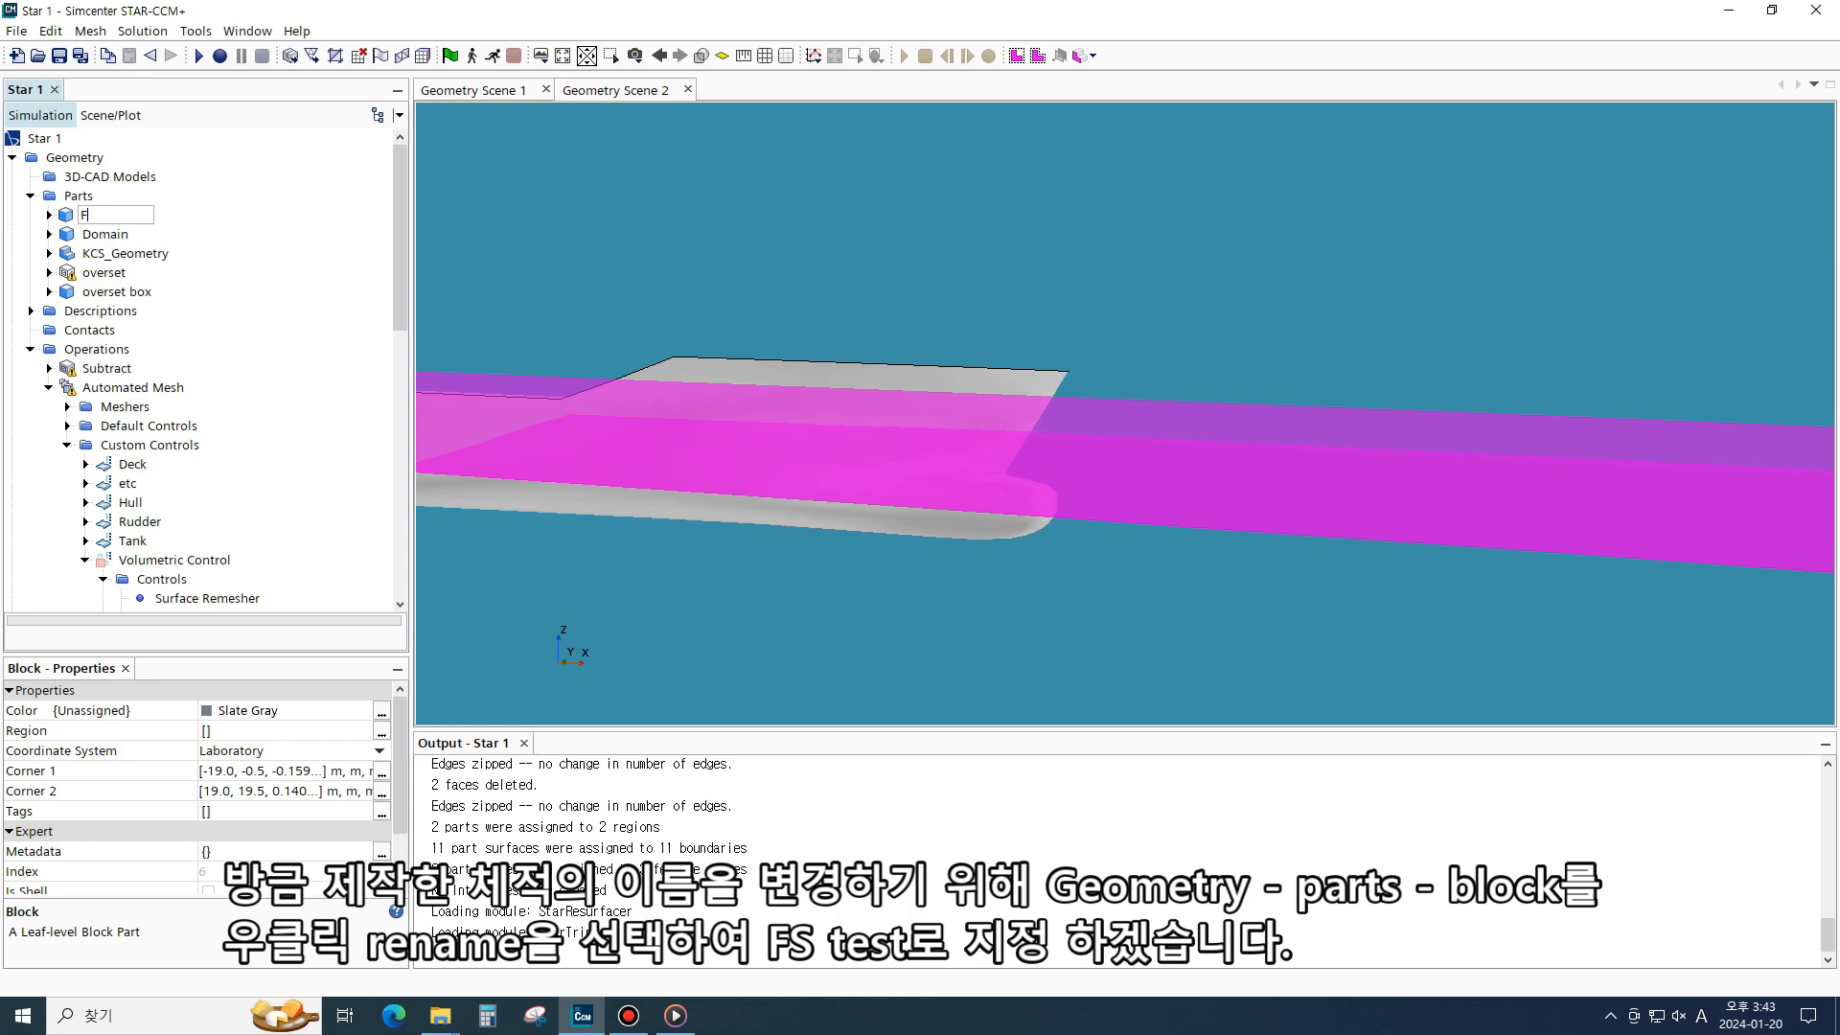
type("S test")
key("Return")
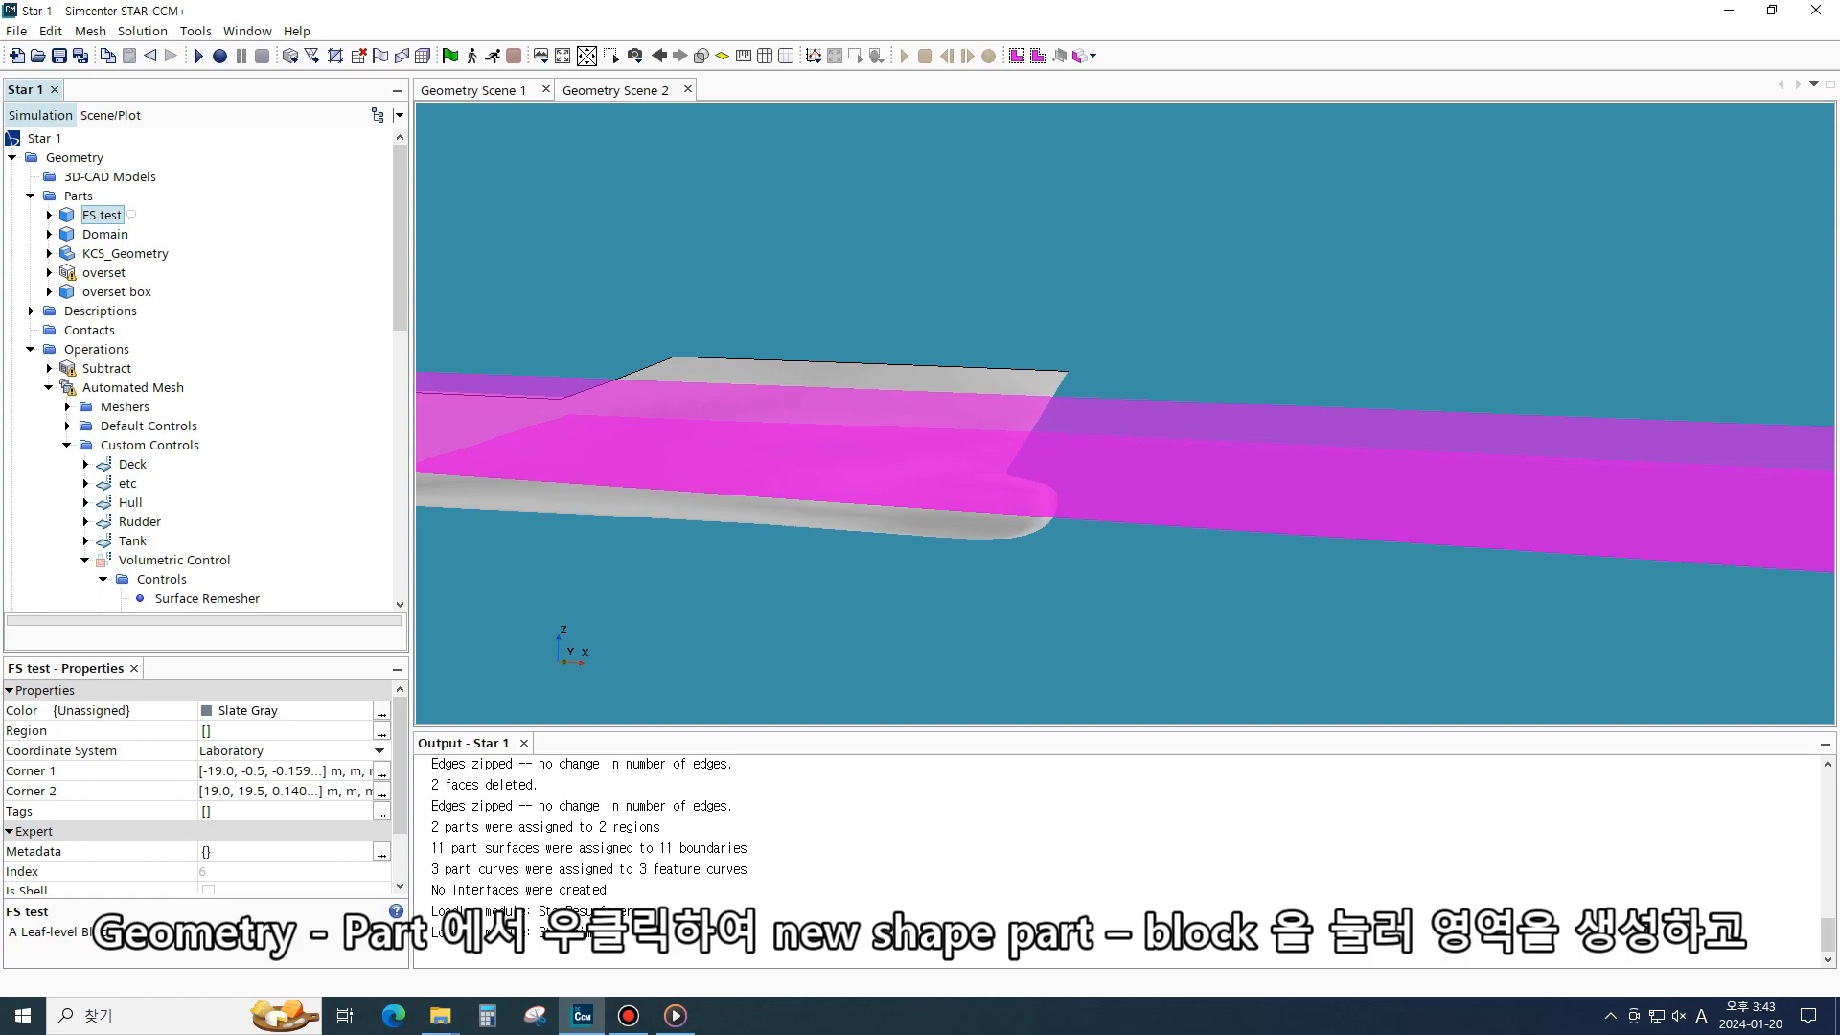
- Create another block part with corners at (-2.5, -3.4, -0.3) m and (2.3, 7, 0.175) m
left_click(79, 196)
right_click(78, 195)
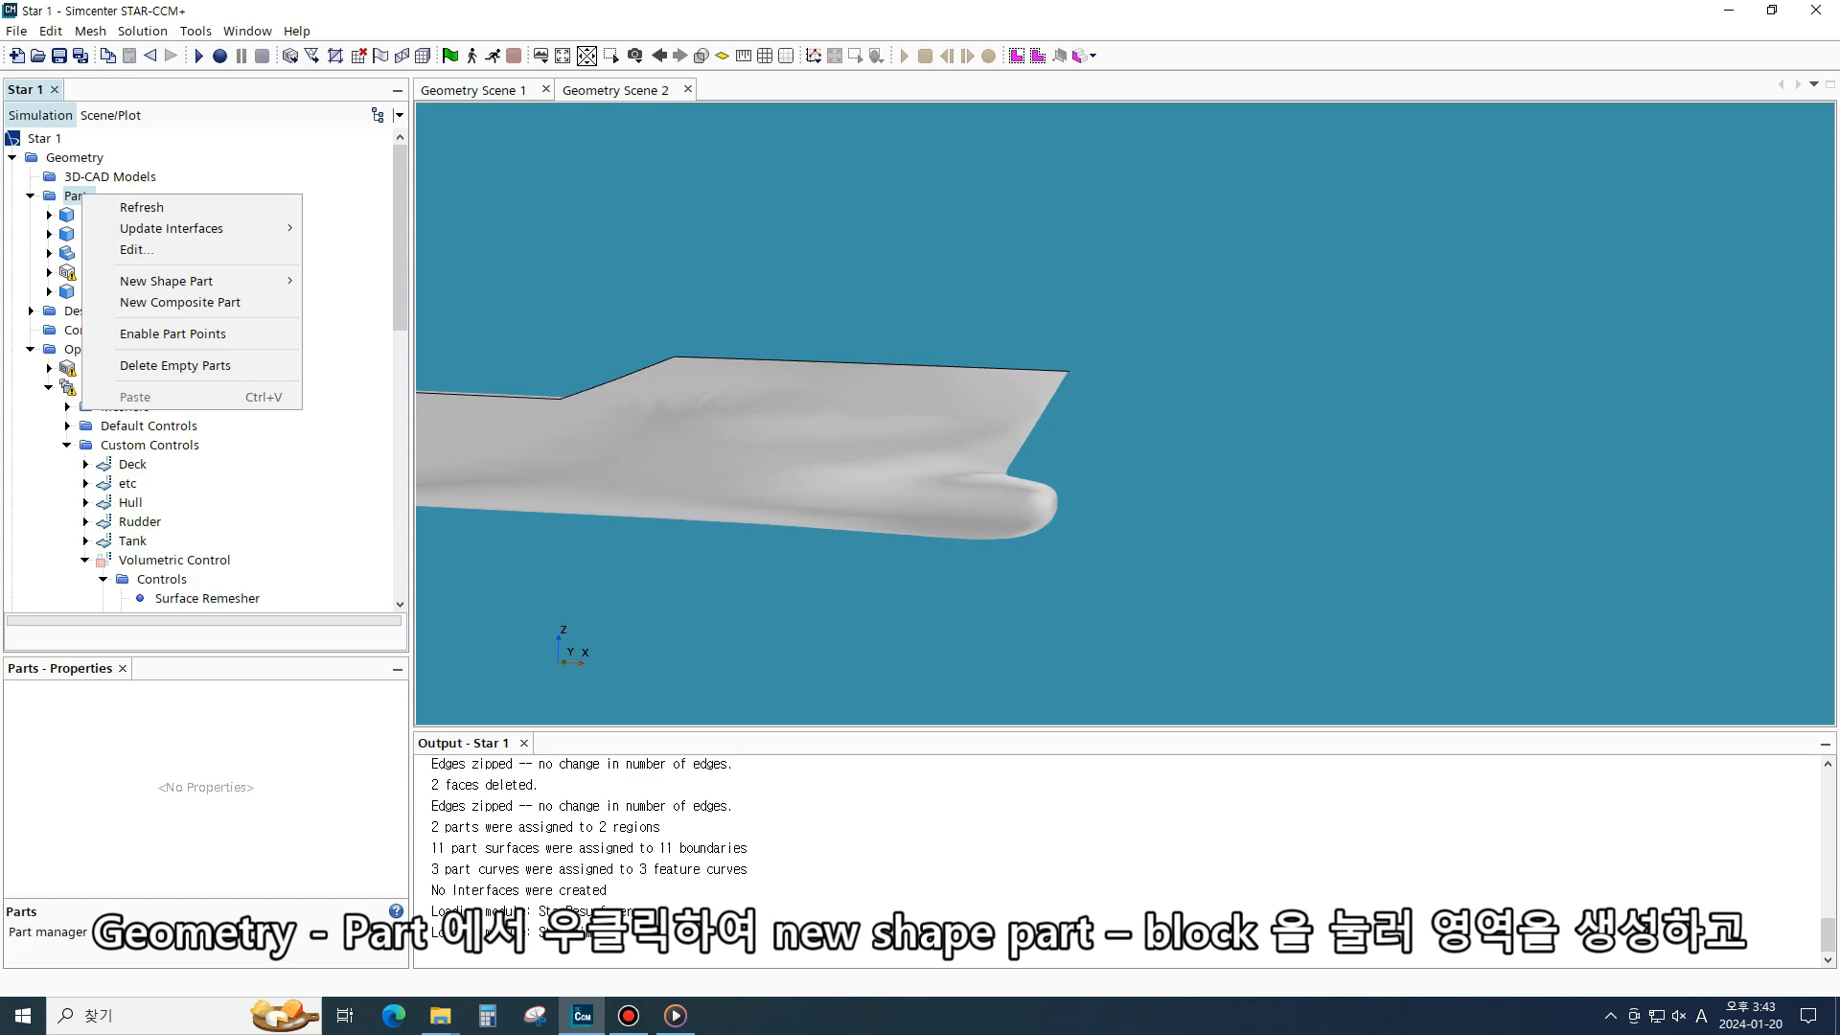
mouse_move(173, 279)
left_click(335, 278)
left_click(87, 245)
type("-2.5")
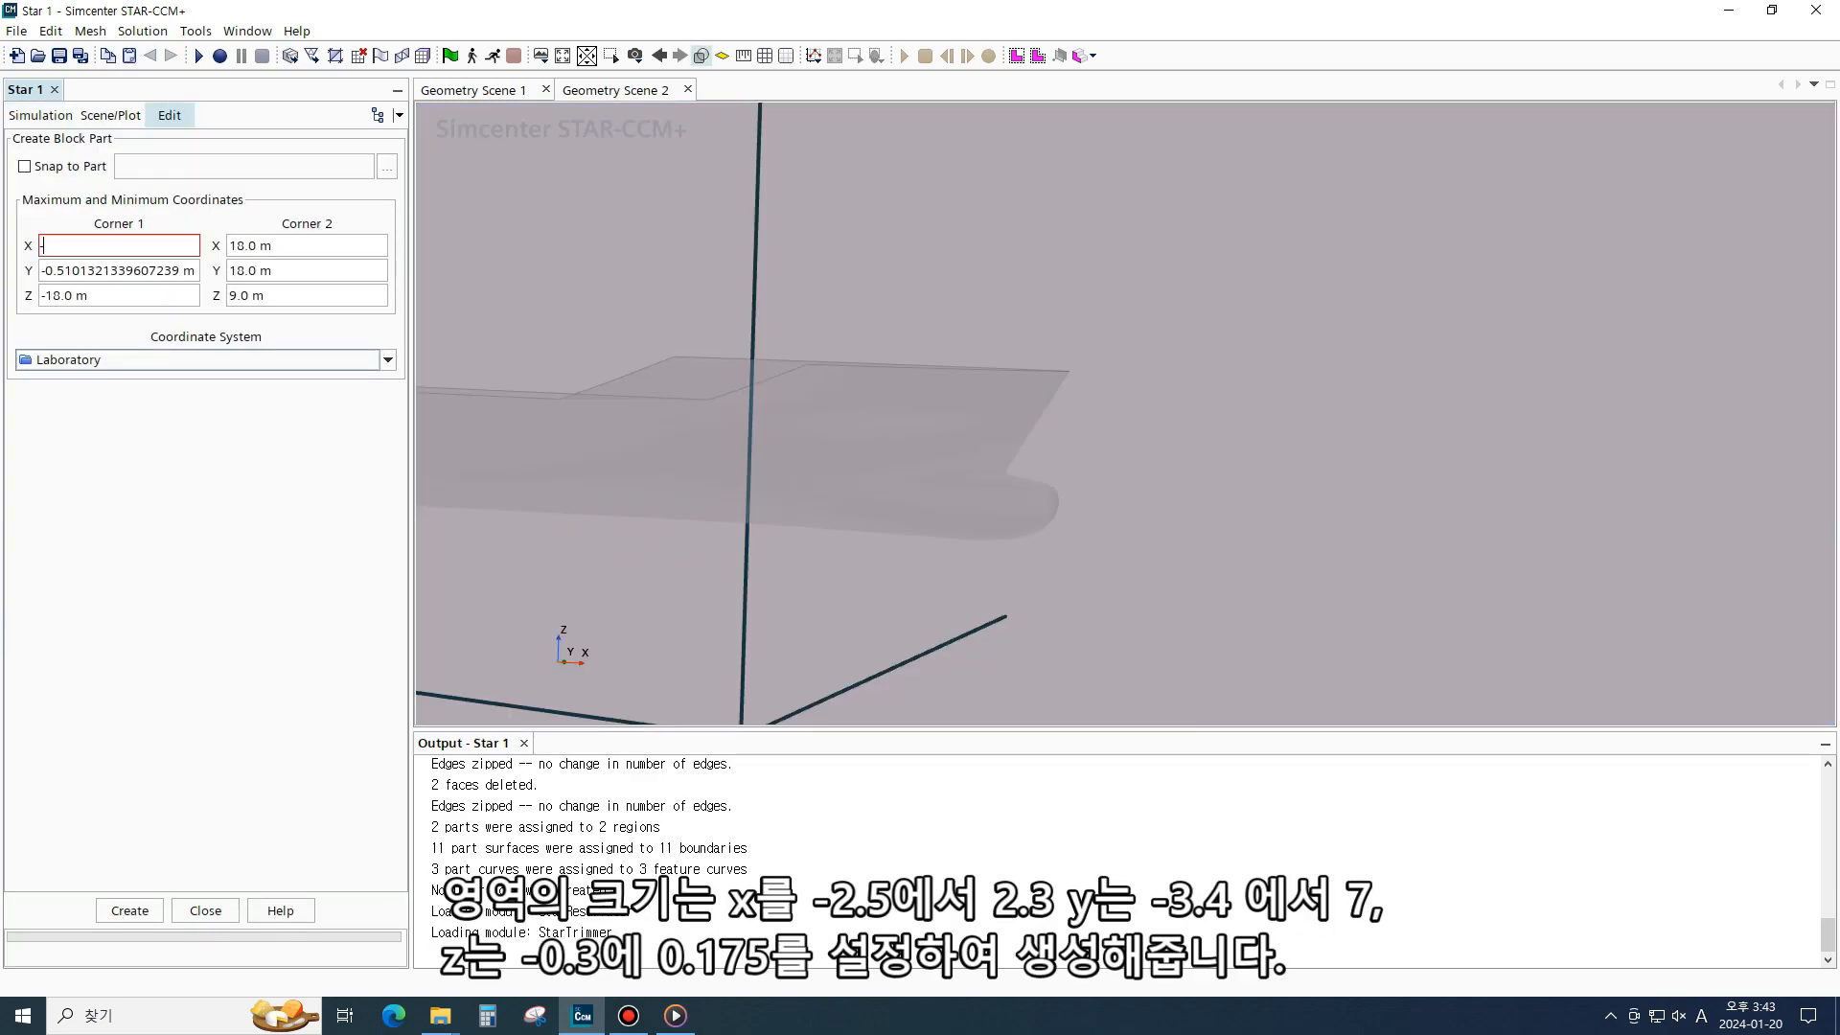
left_click(230, 246)
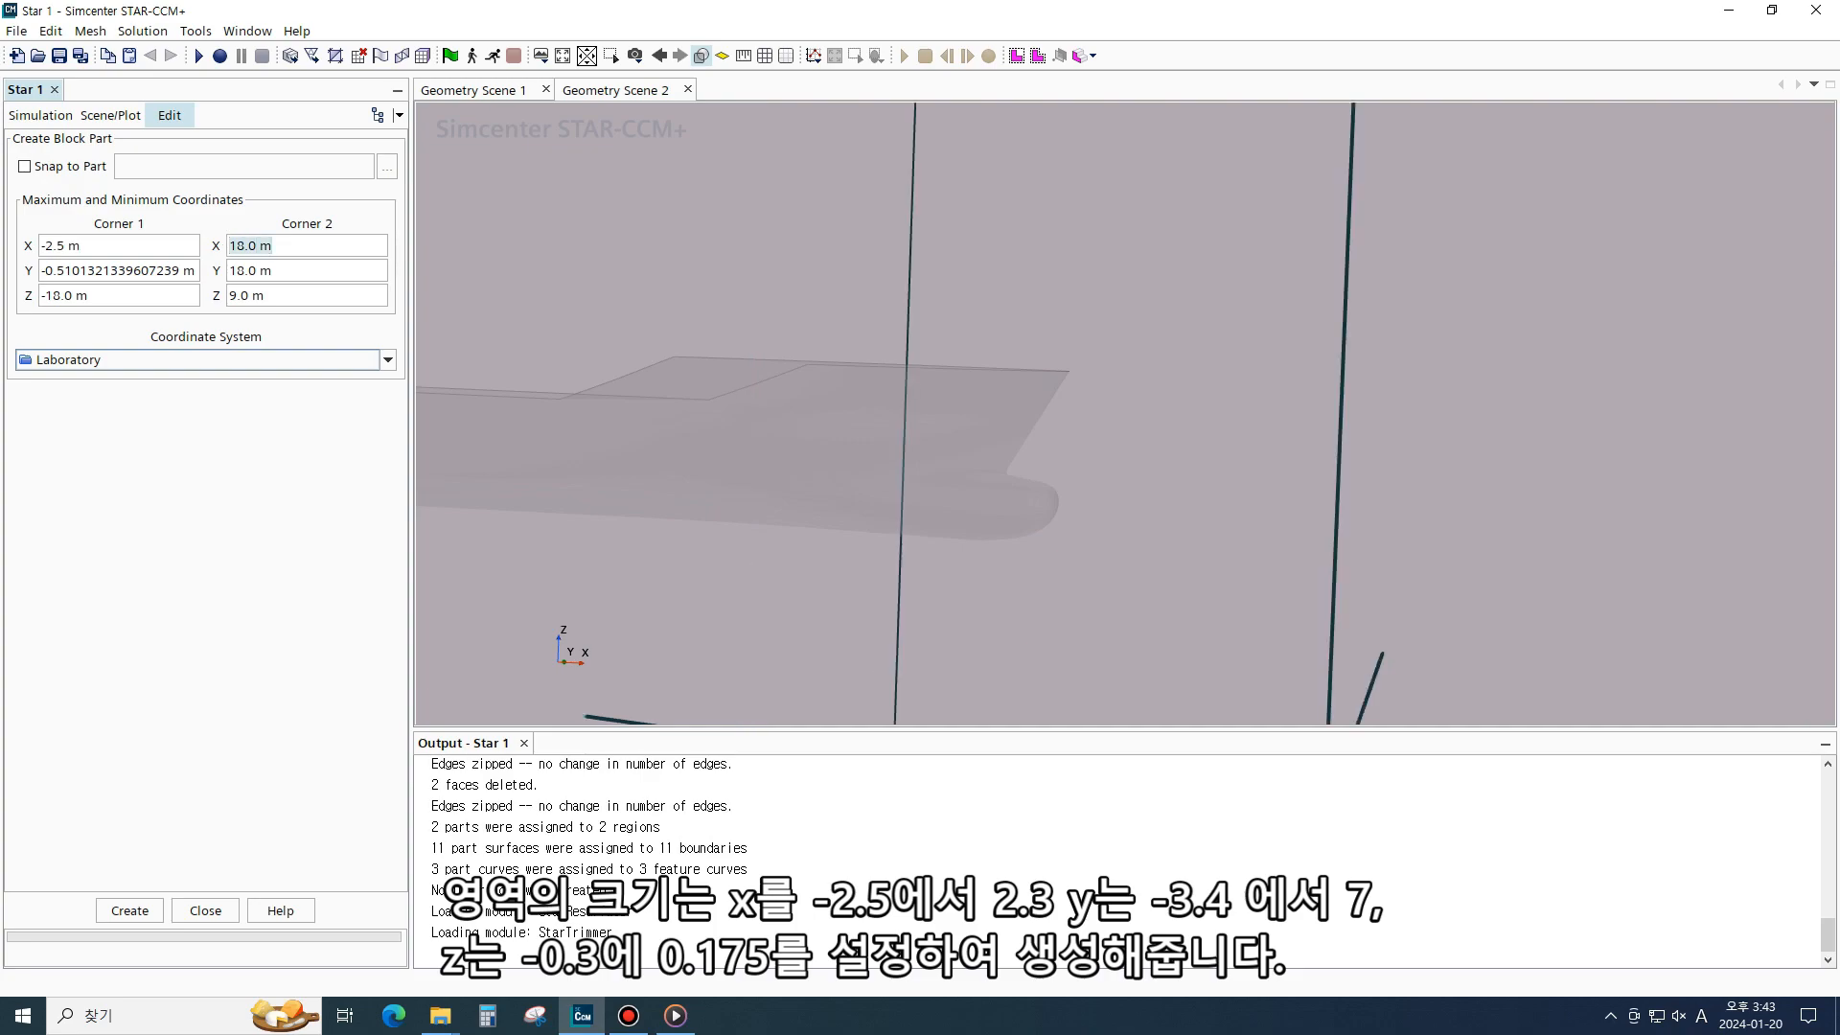
type("2.3")
key("Tab")
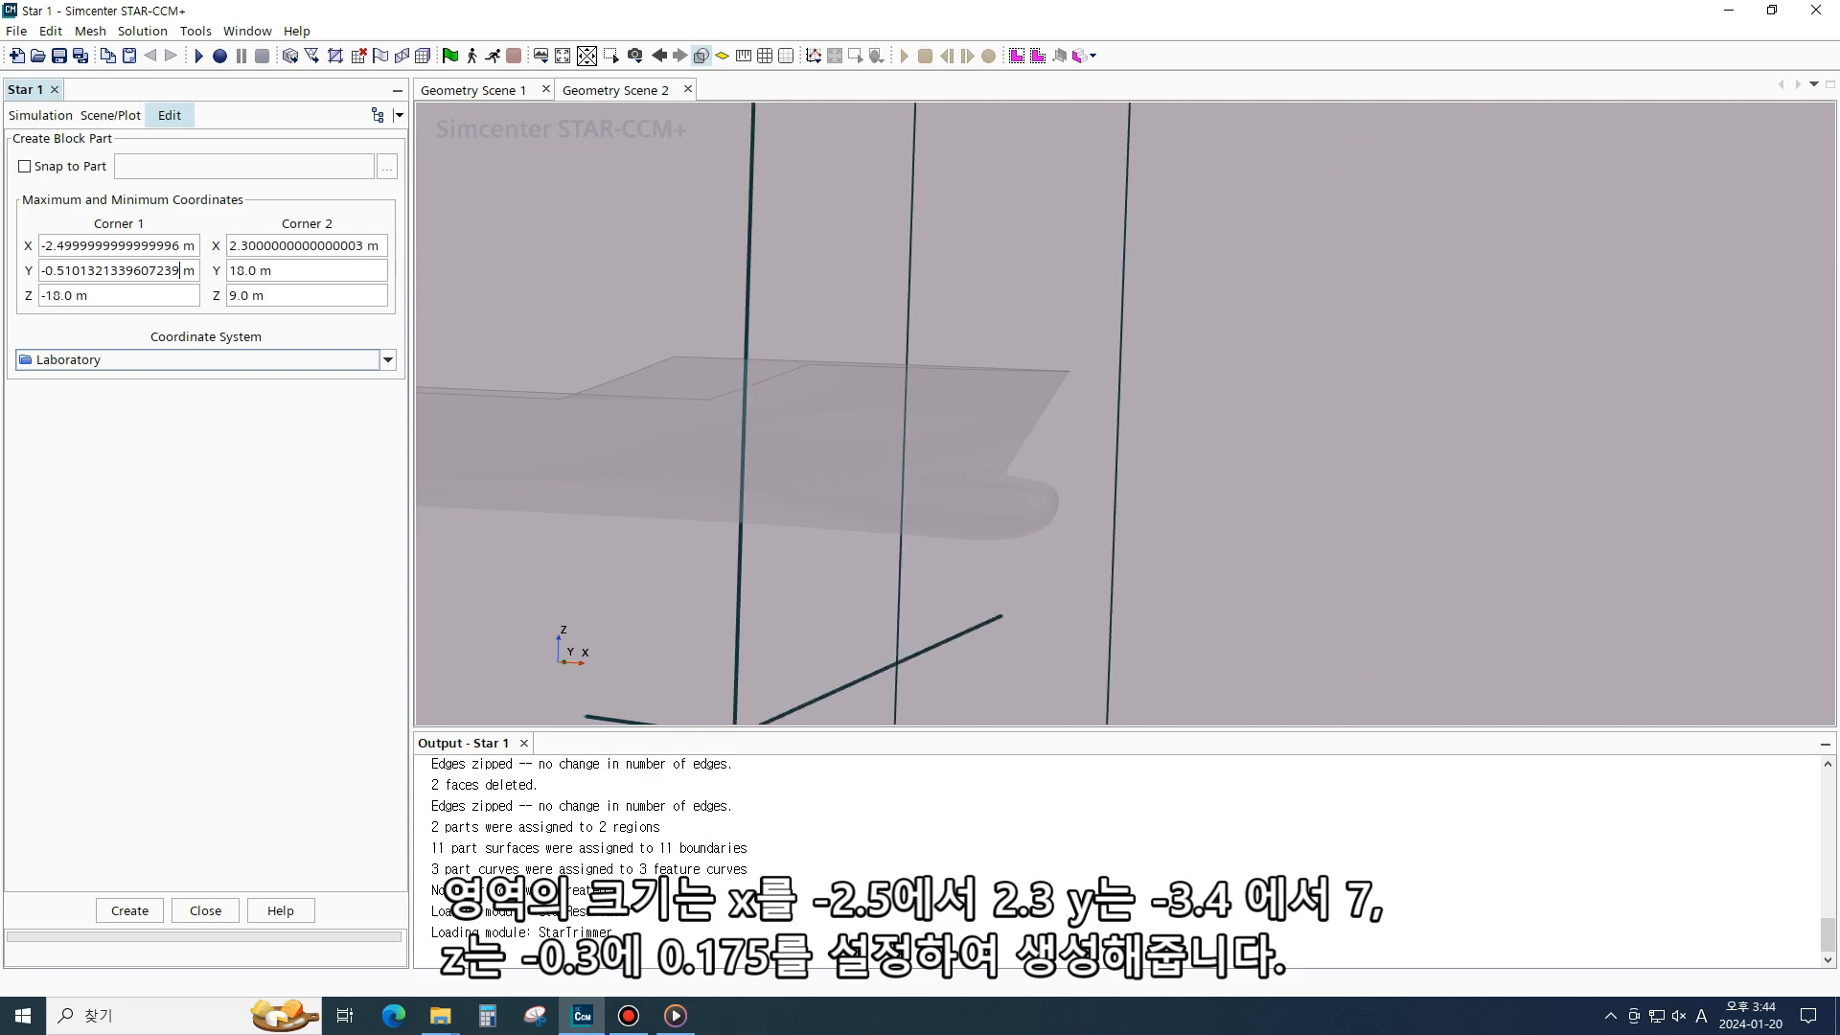
type("-3.4")
key("Tab")
type("7")
key("Tab")
type("-0.3")
key("Tab")
type("0.175")
left_click(129, 910)
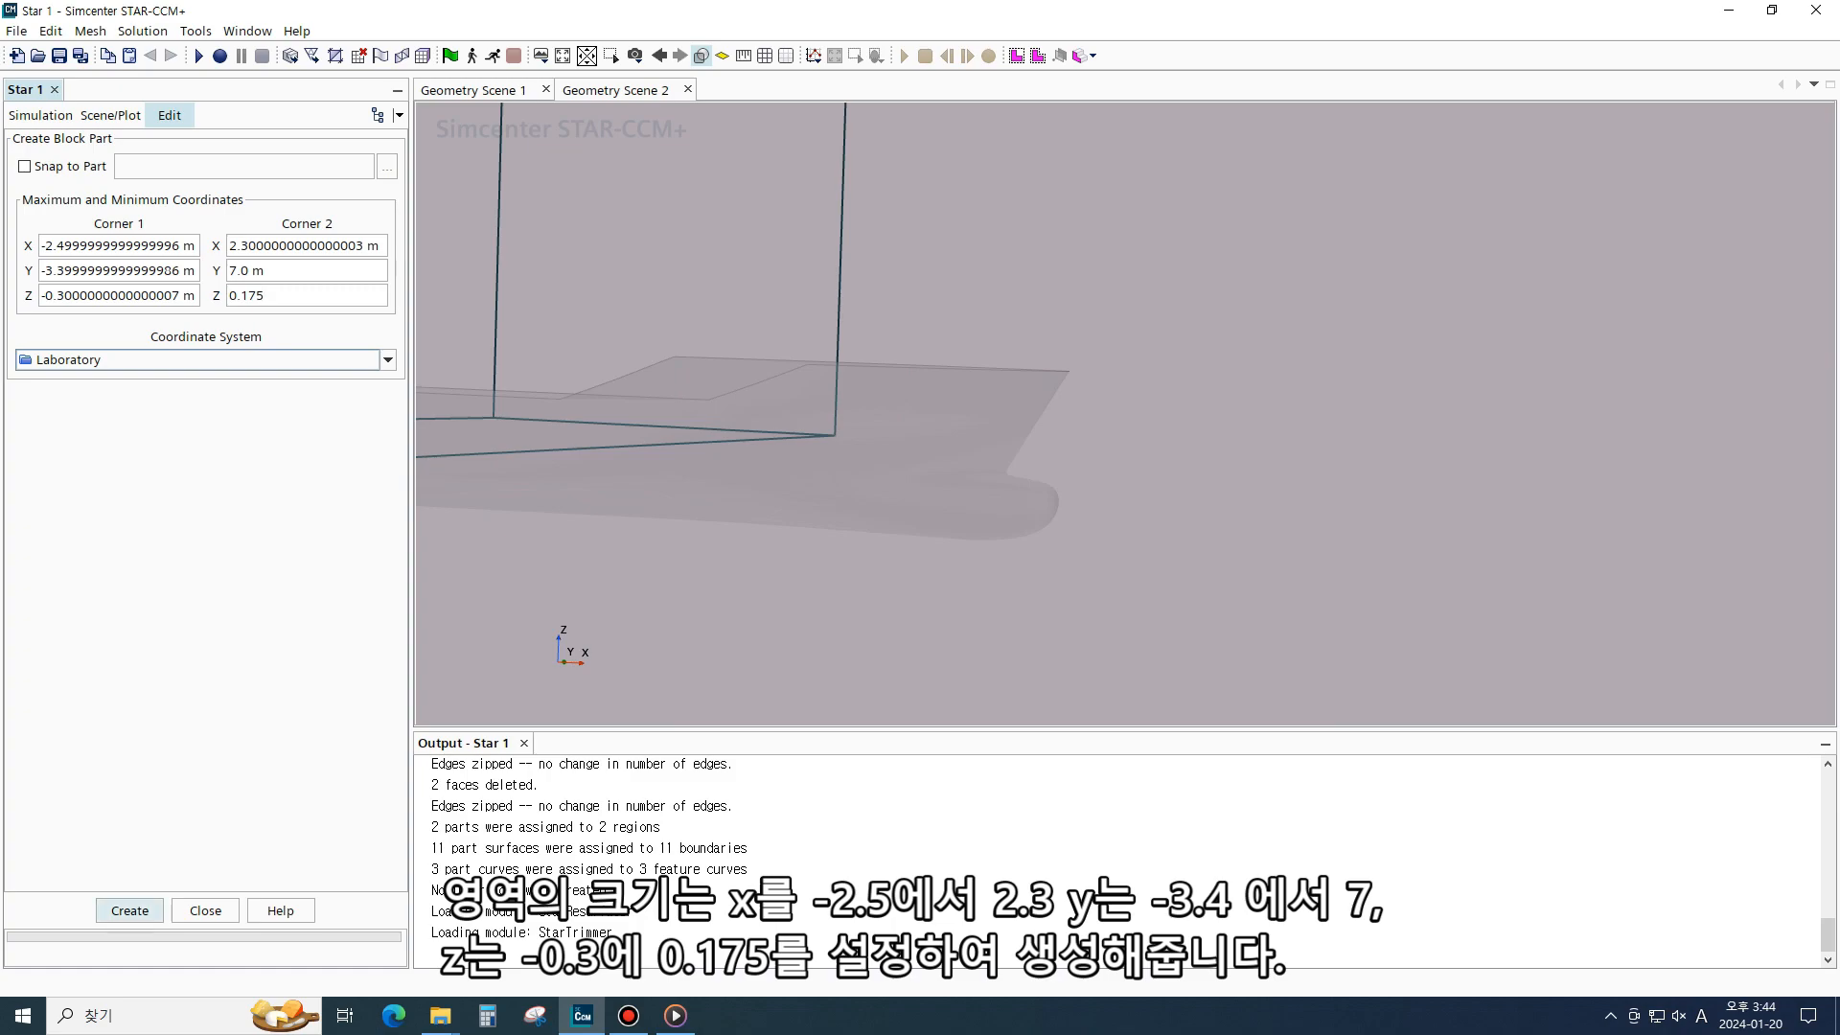
left_click(205, 910)
- Create a new Cartesian local coordinate system under the Laboratory coordinate system
scroll(886, 522, "down", 5)
left_click_drag(886, 521, 944, 527)
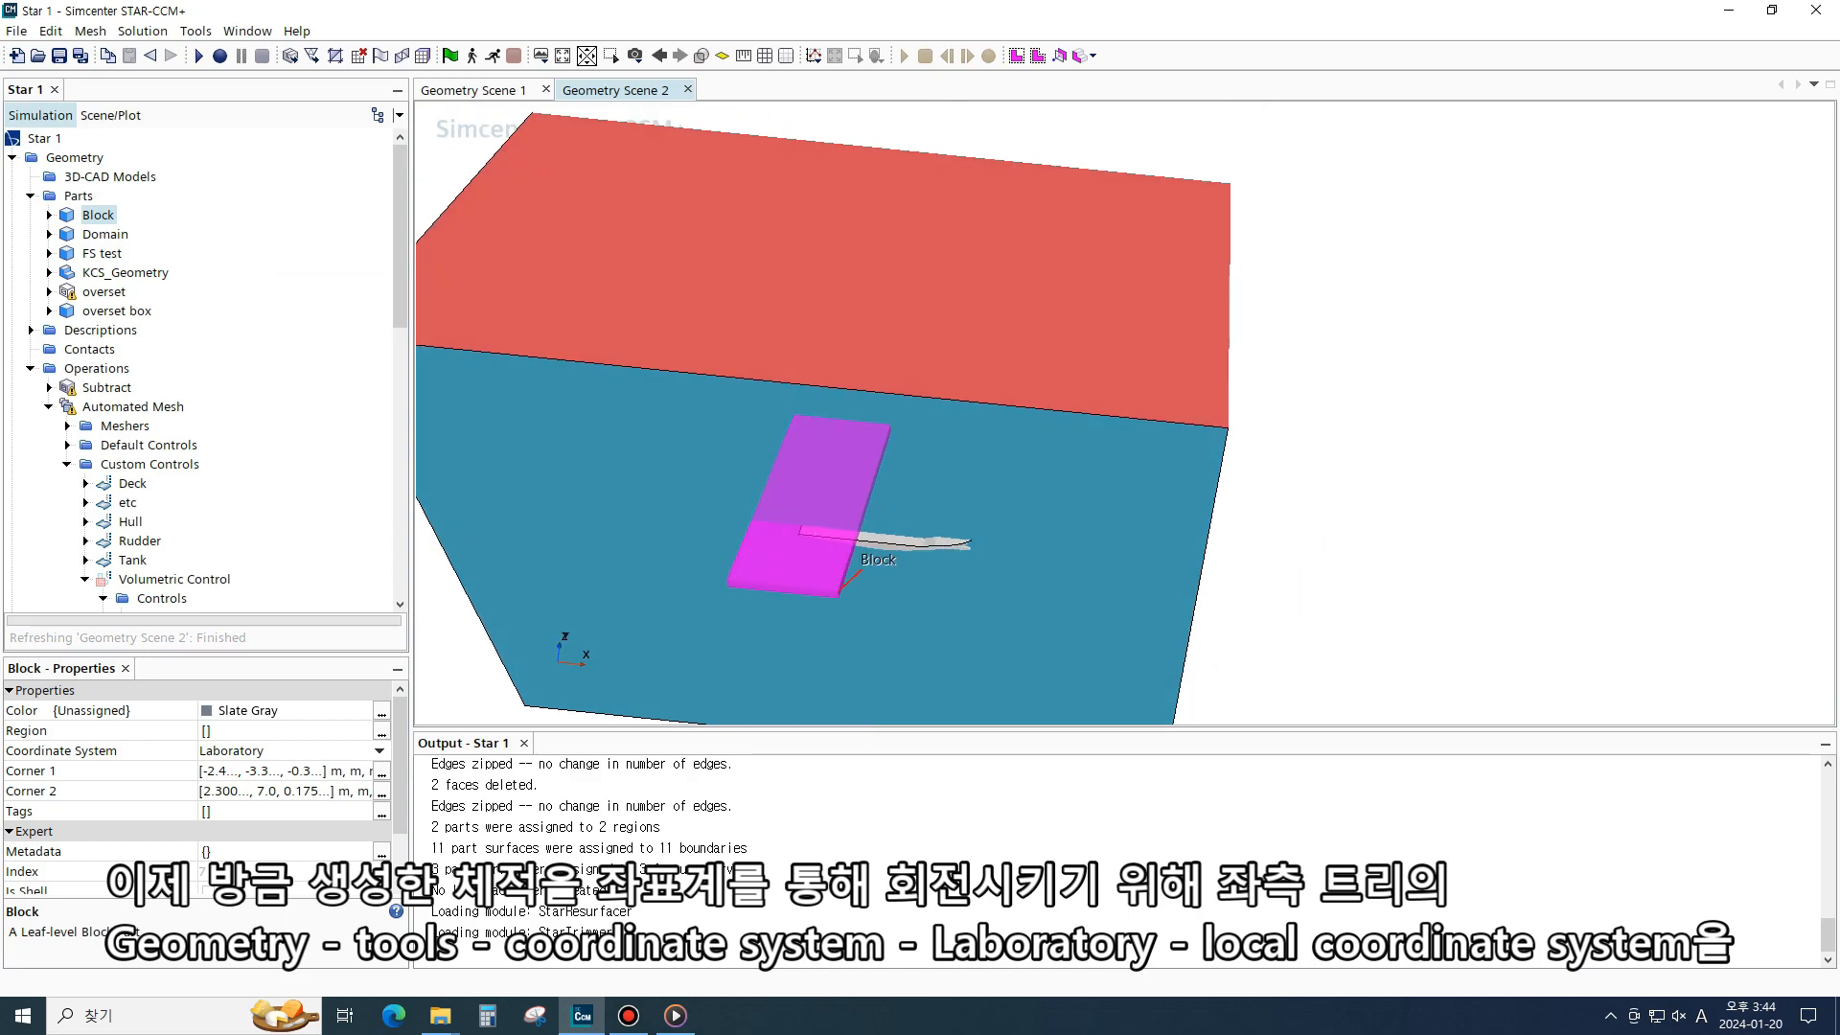
left_click_drag(944, 527, 942, 570)
left_click_drag(400, 235, 399, 508)
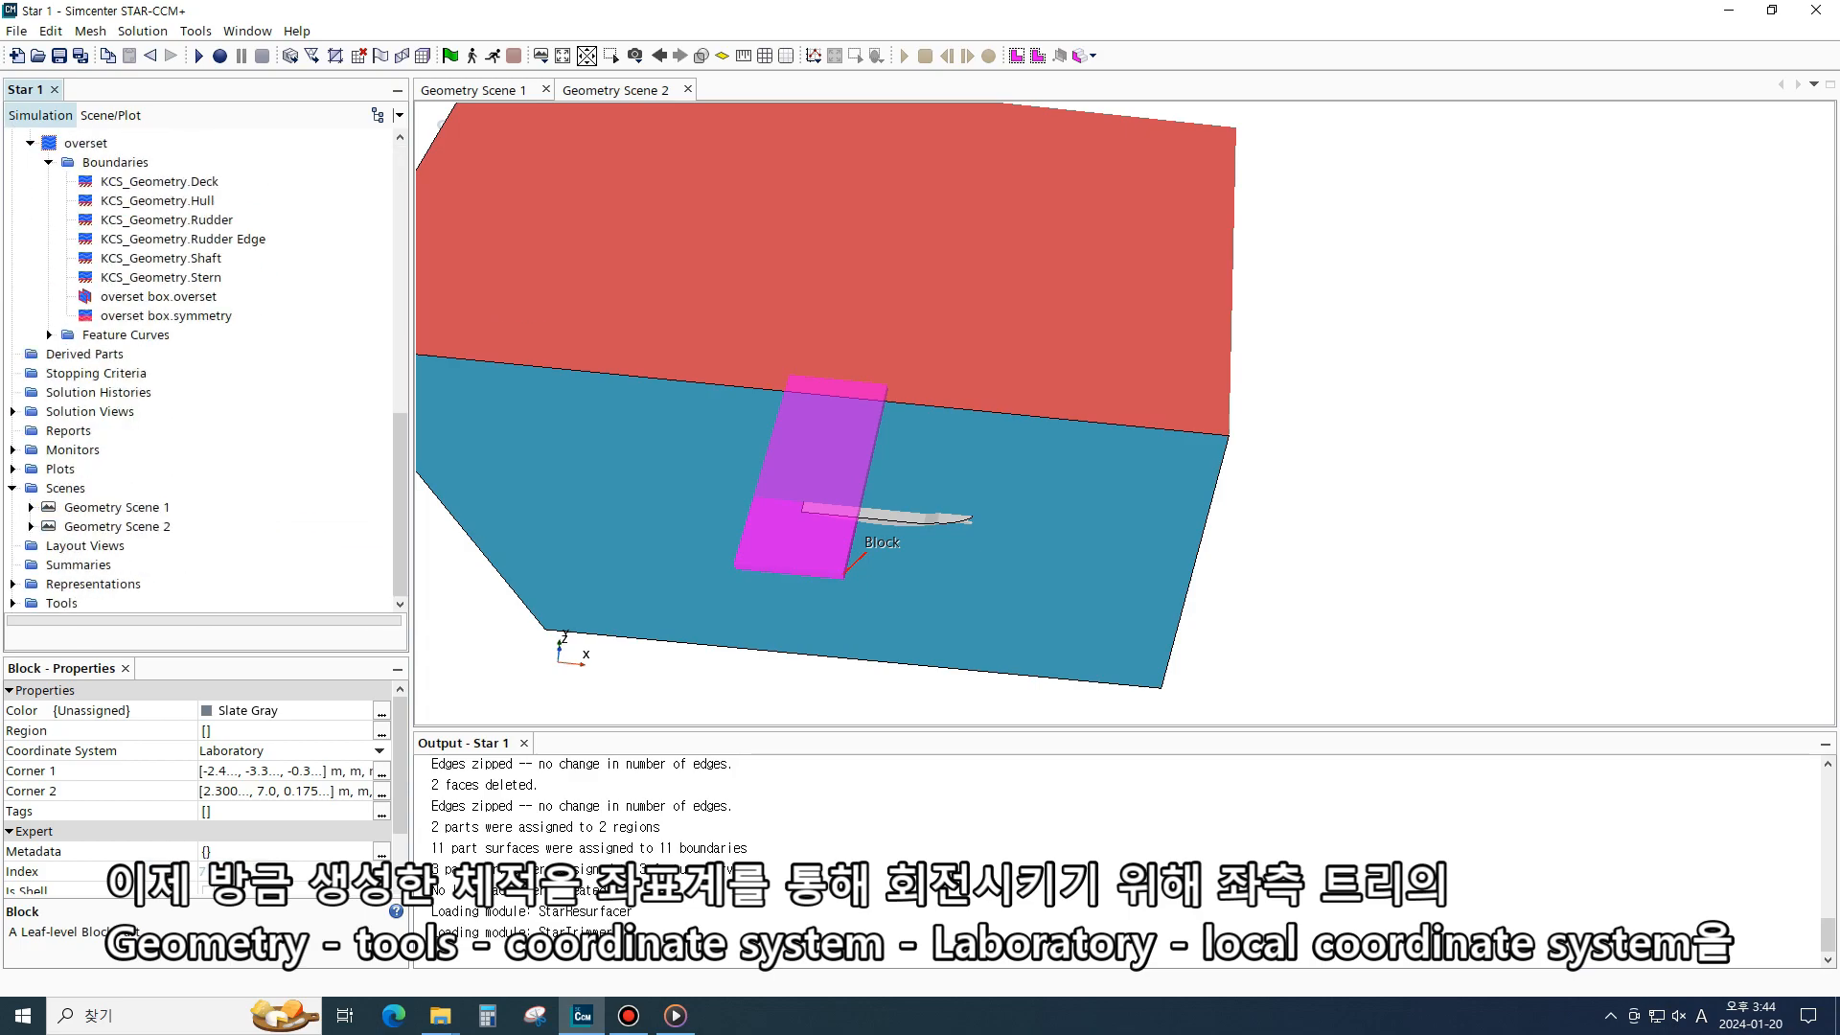
left_click(13, 604)
left_click(31, 216)
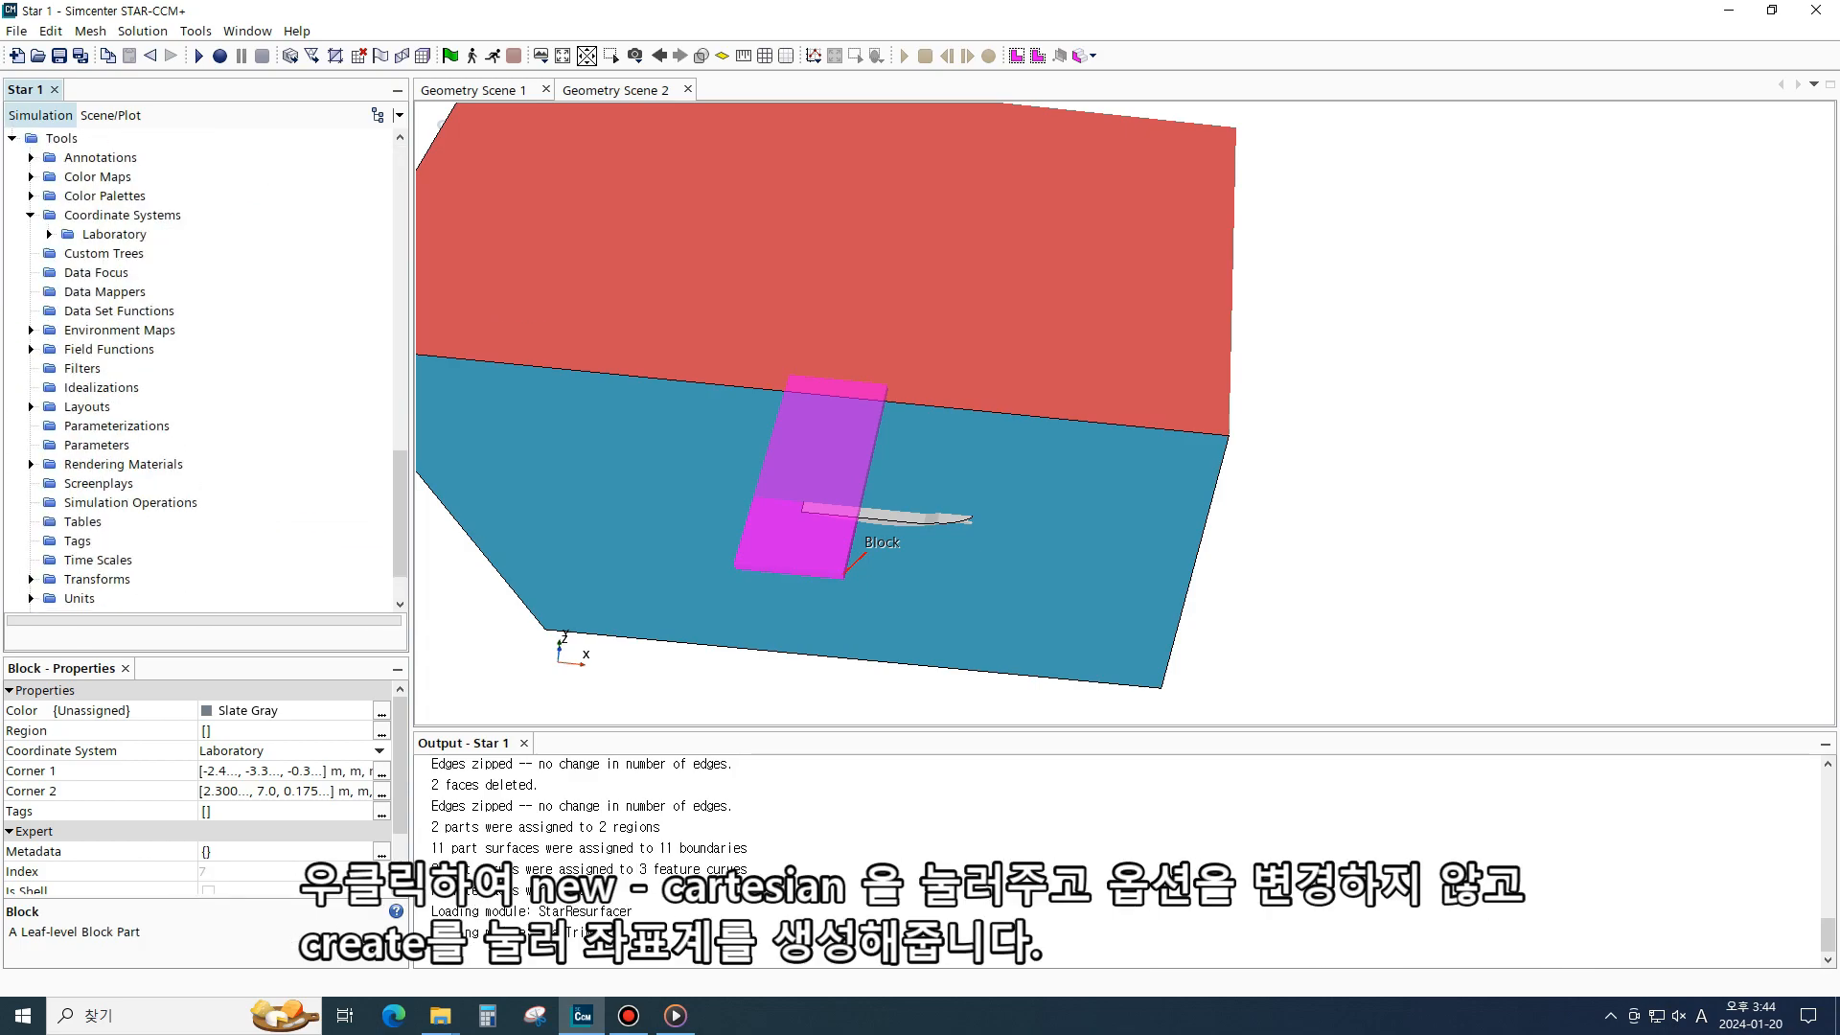
left_click(48, 234)
left_click(220, 253)
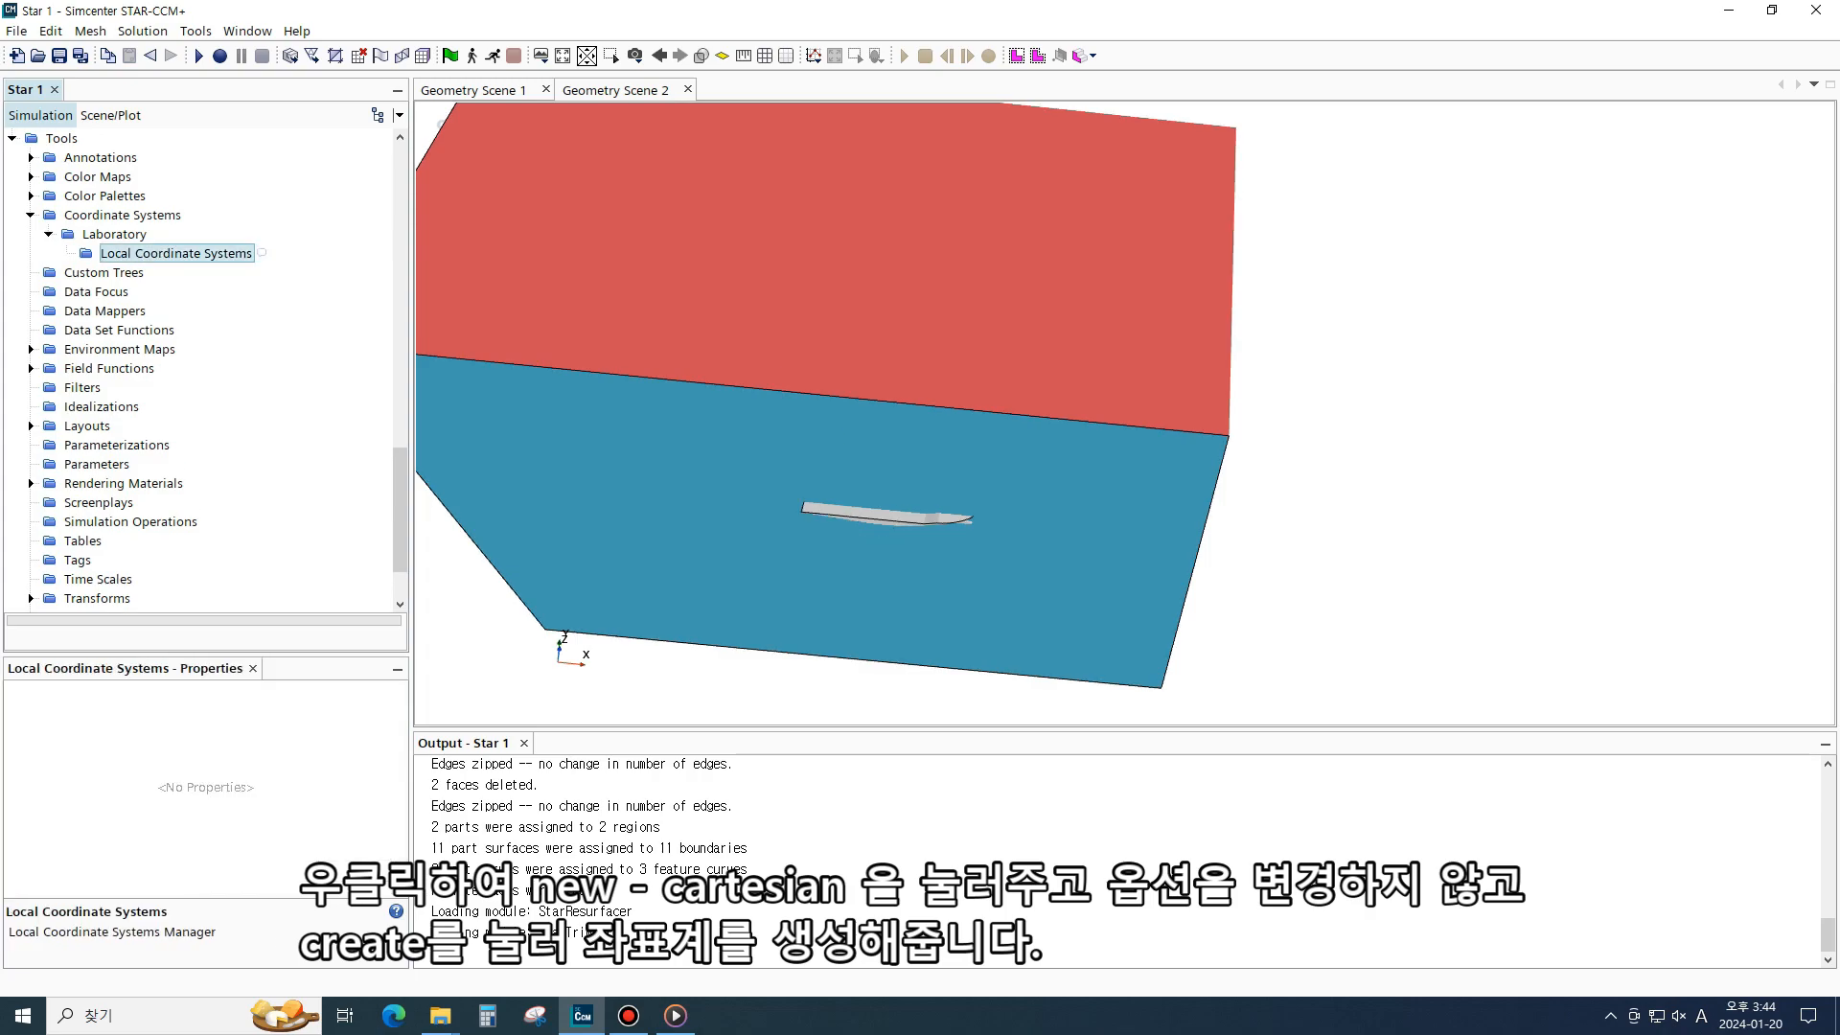
right_click(233, 253)
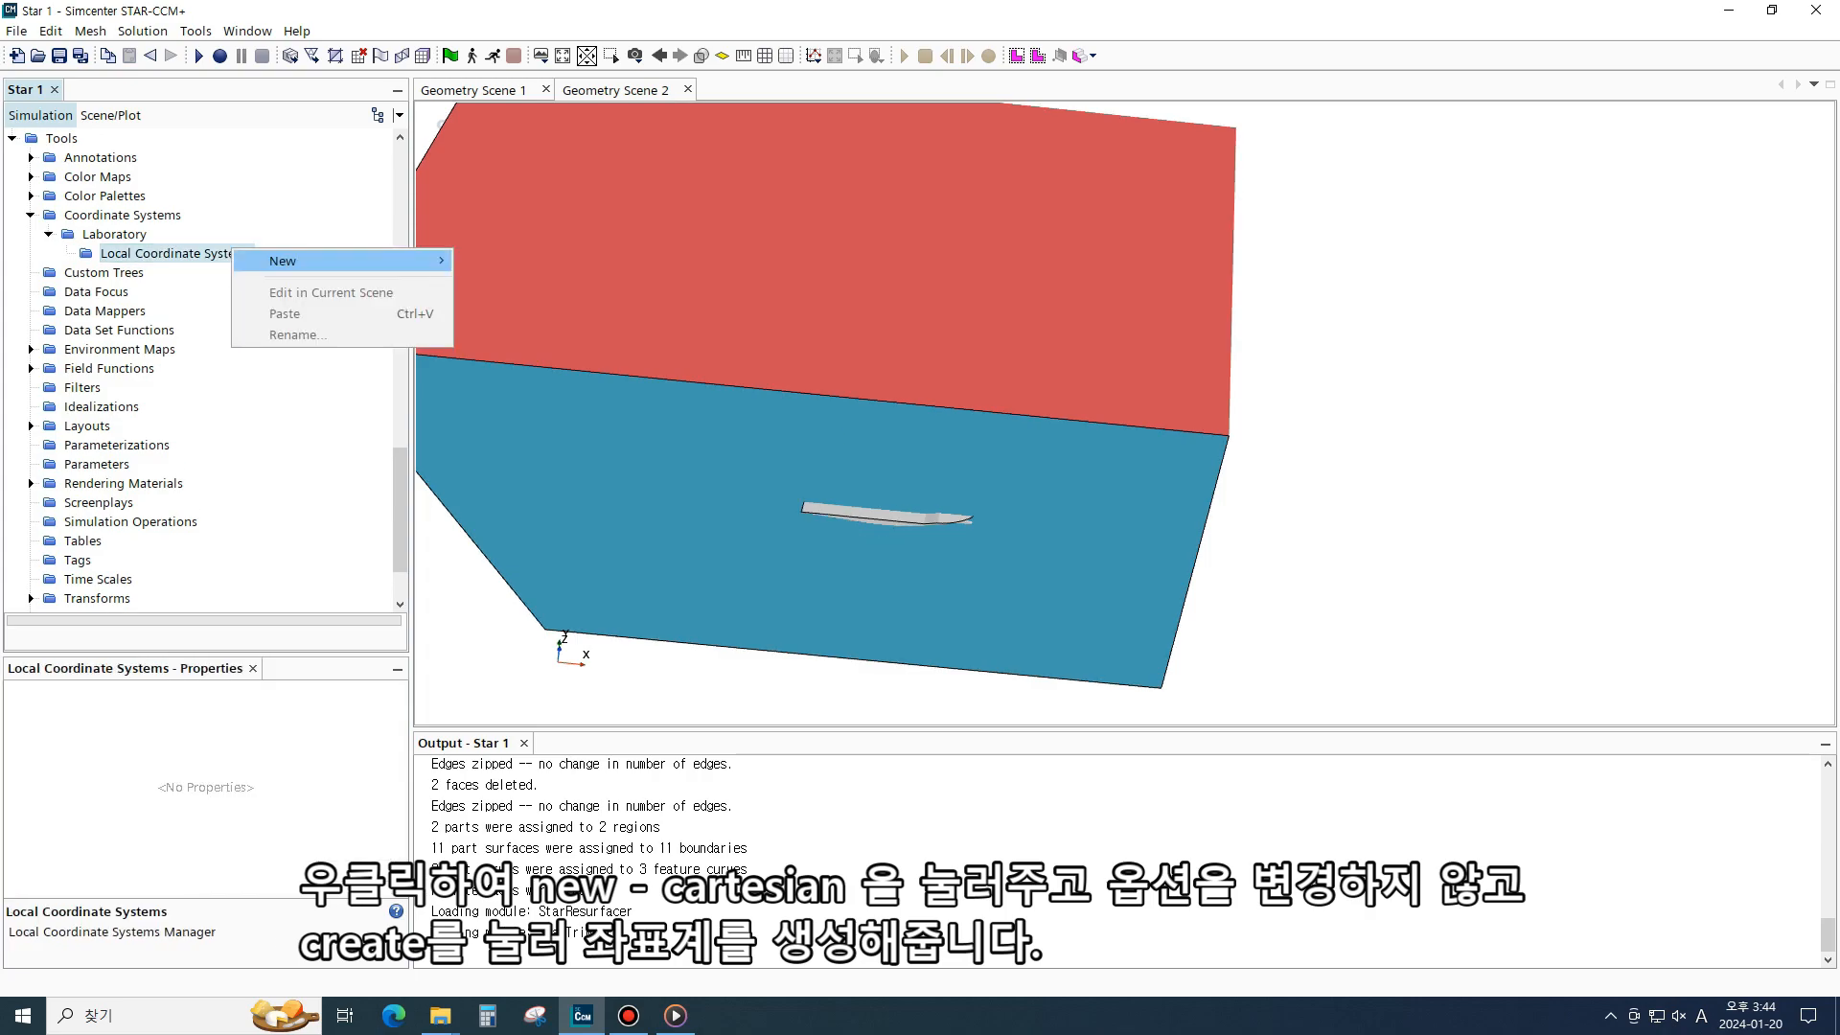
mouse_move(287, 261)
left_click(507, 261)
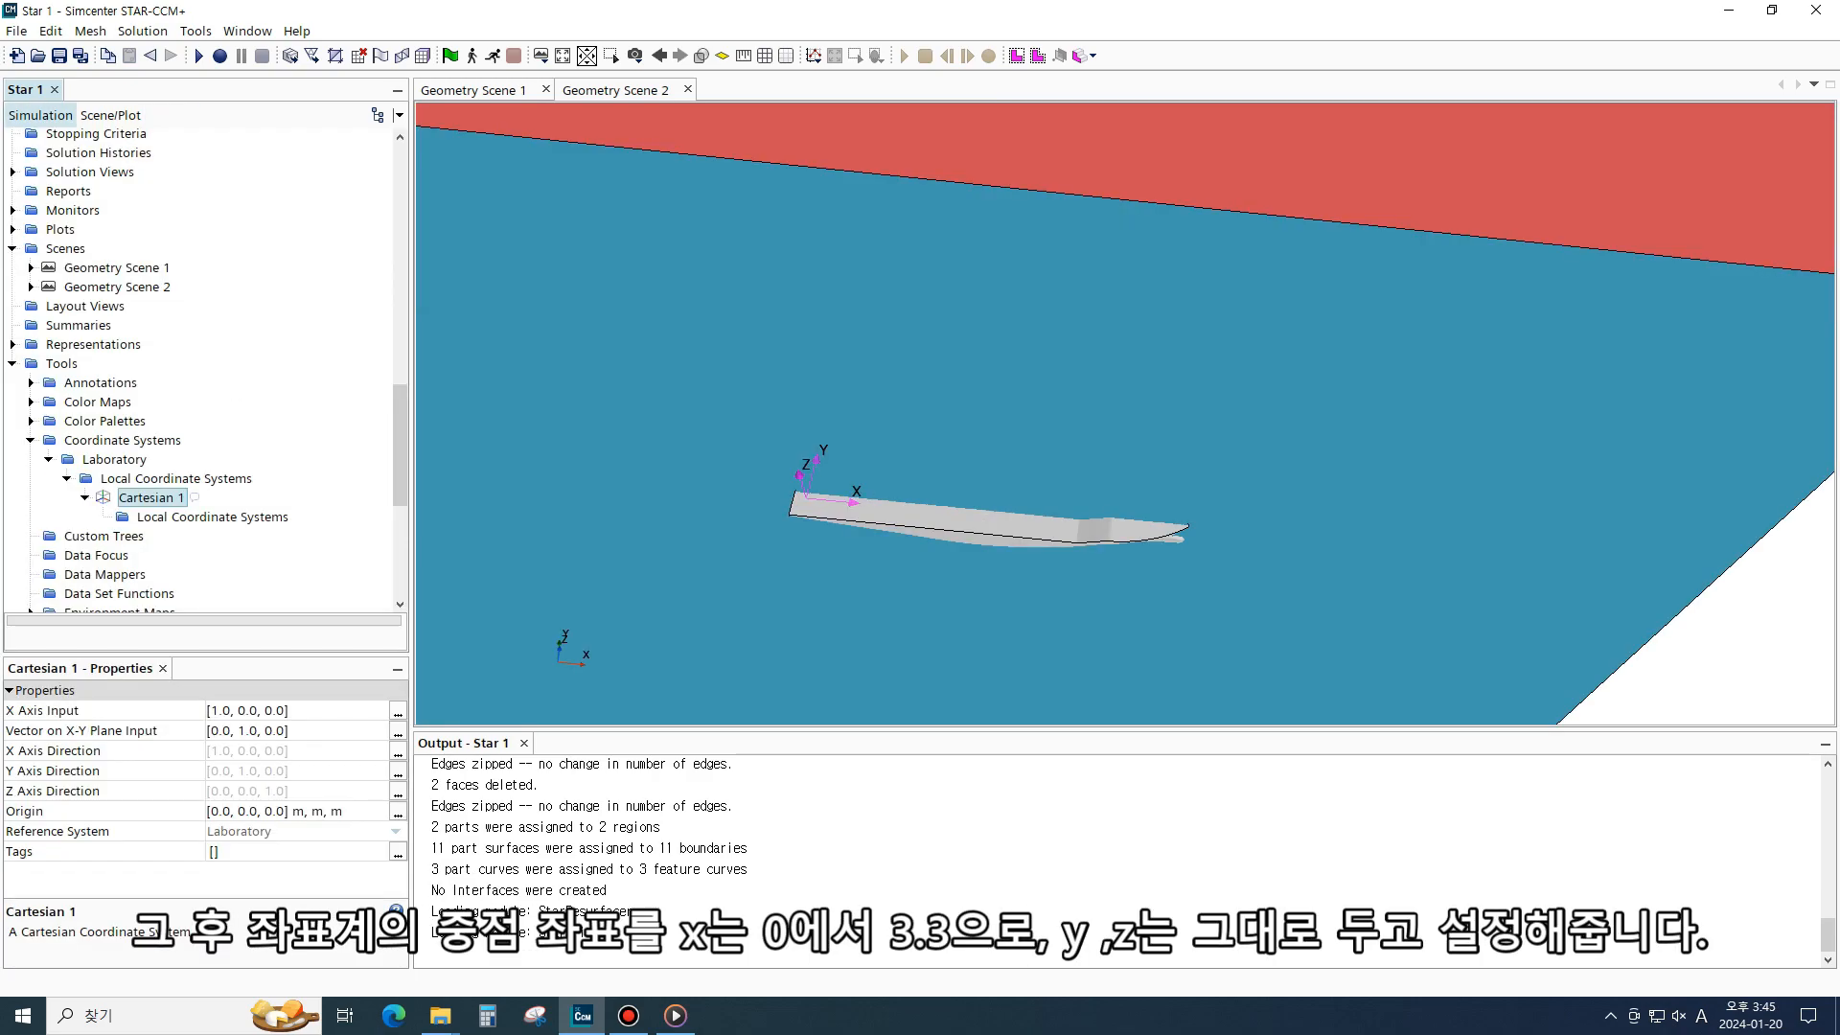
- Set the Cartesian 1 coordinate system's origin to 3.3, 0, 0 m
left_click(274, 812)
left_click(225, 812)
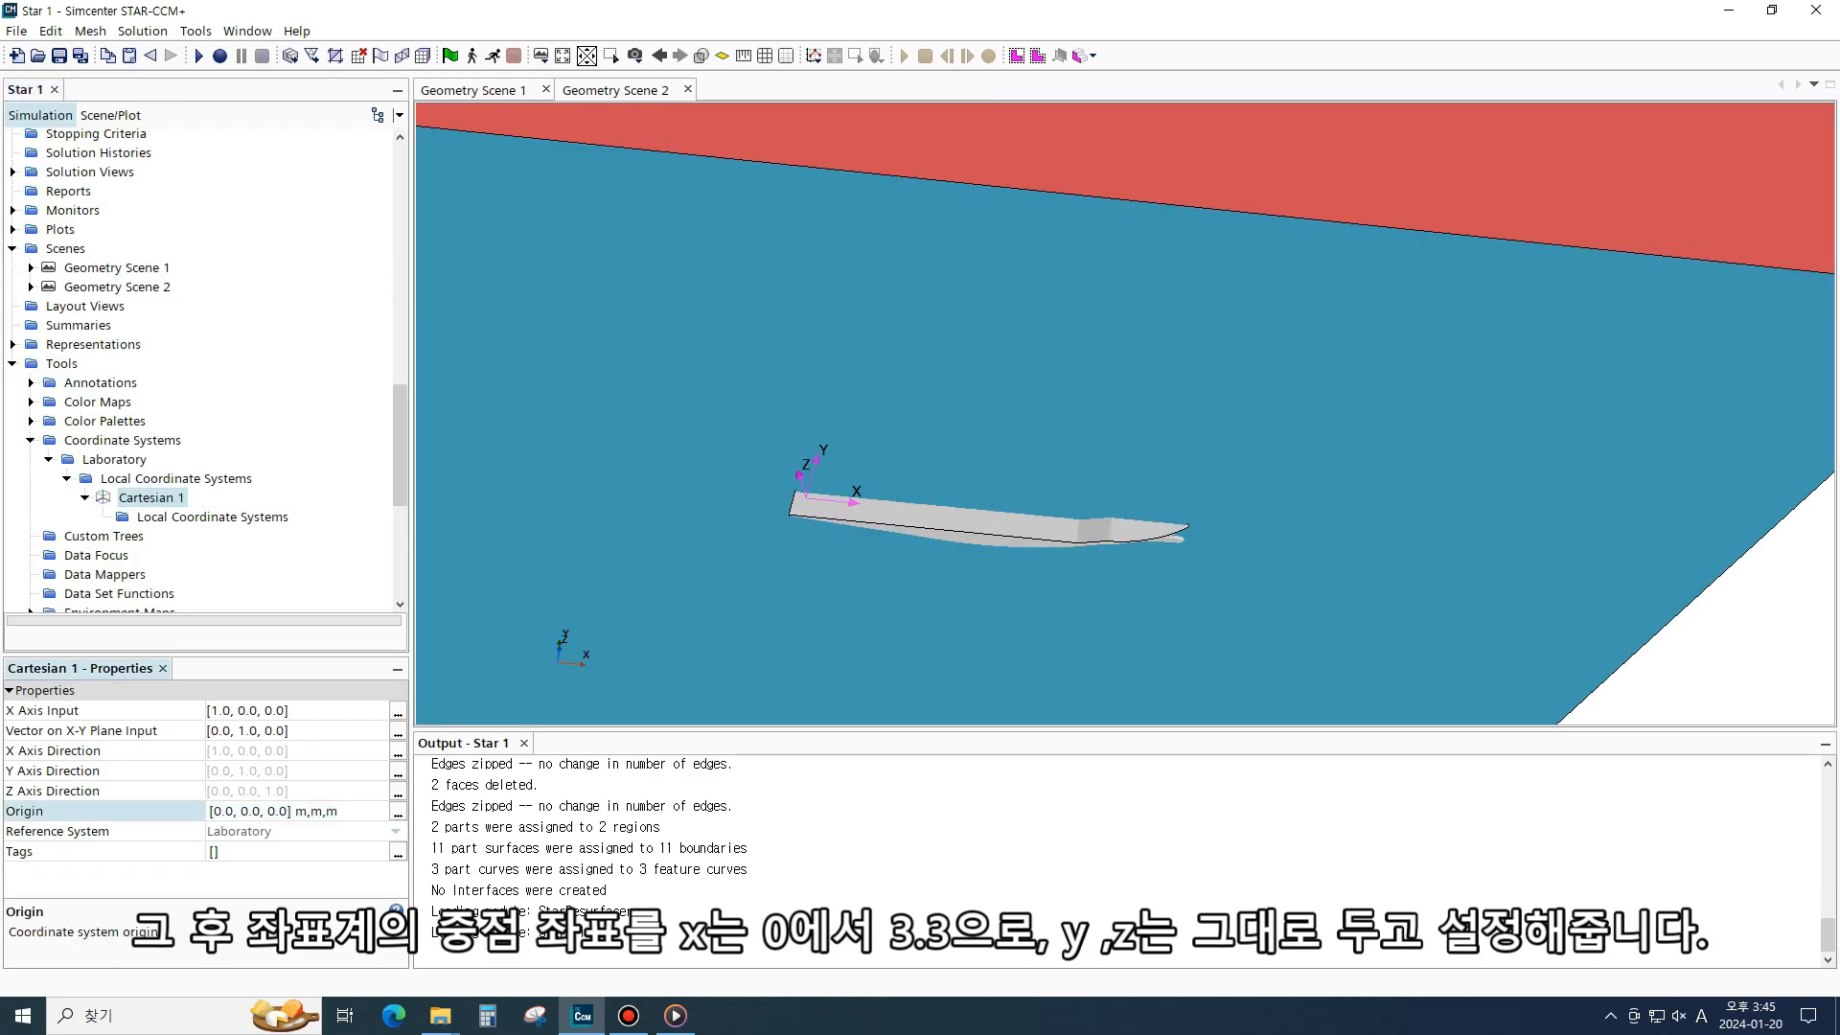
key("BackSpace")
key("BackSpace")
key("BackSpace")
type("3.3")
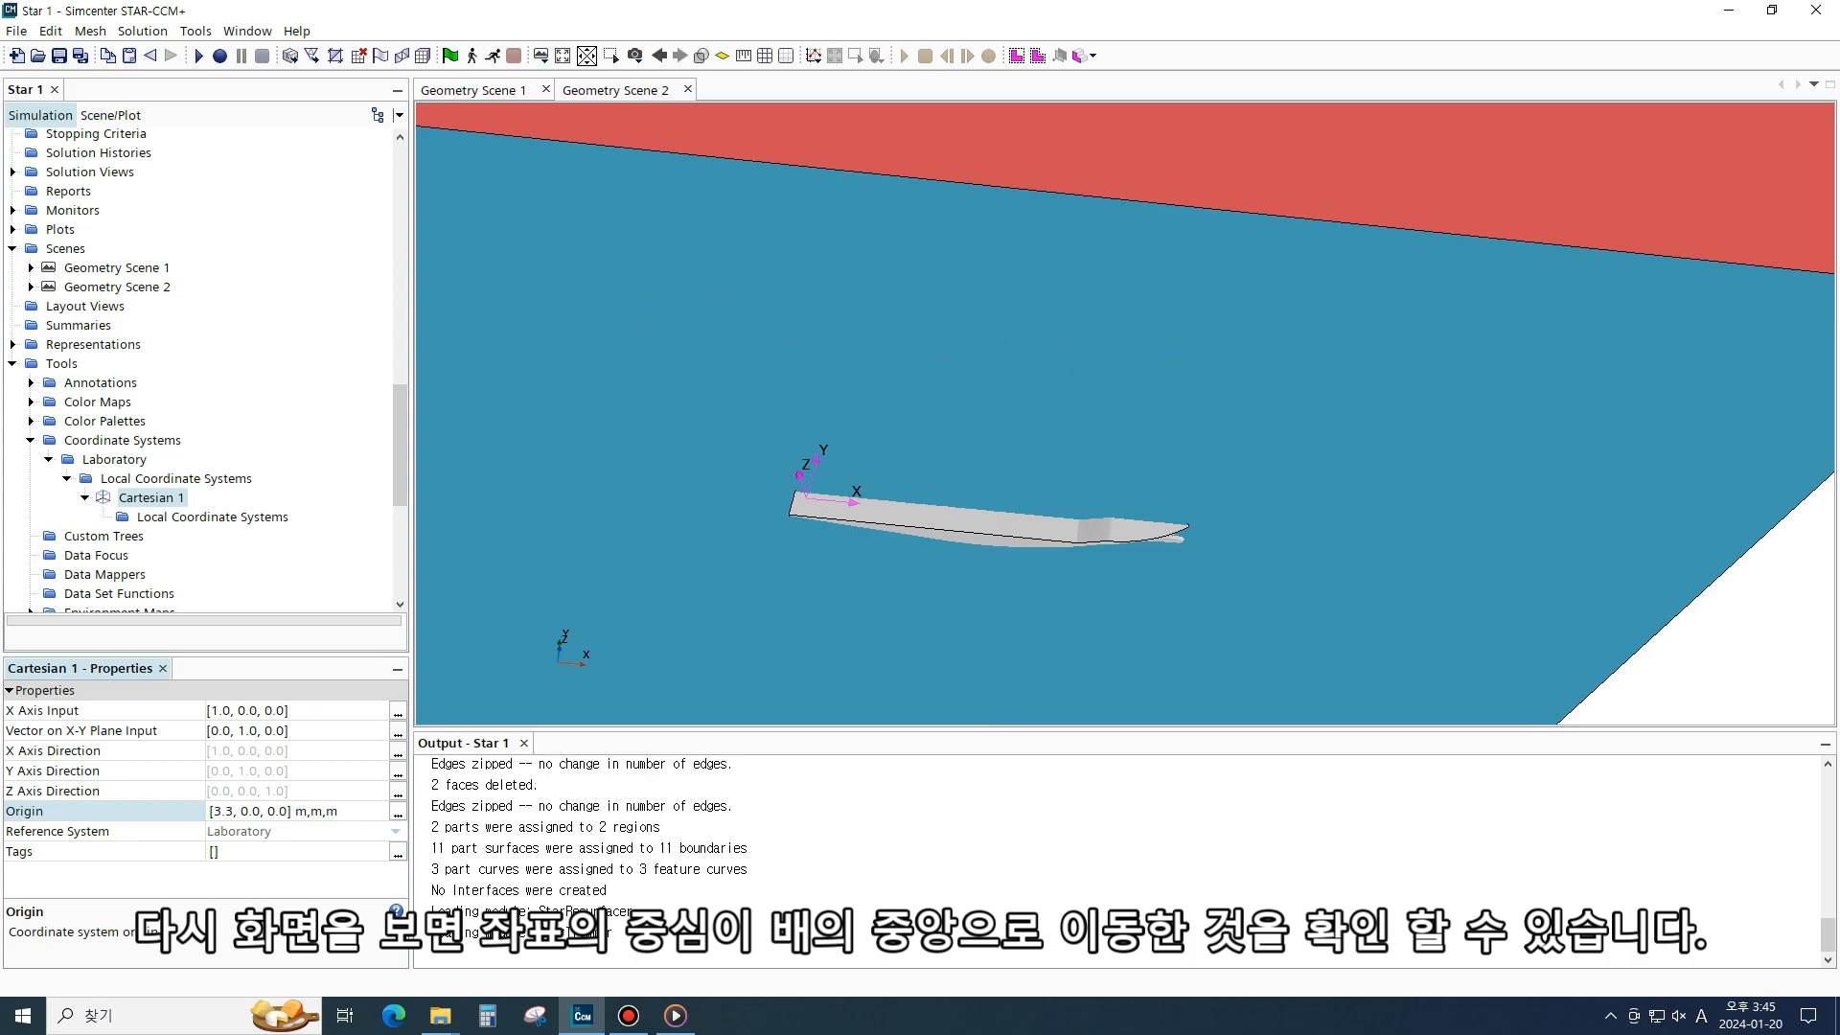
- Rotate the Cartesian 1 coordinate system by 60 deg about the Z axis, using Laboratory->Cartesian 1 as reference system
key("Return")
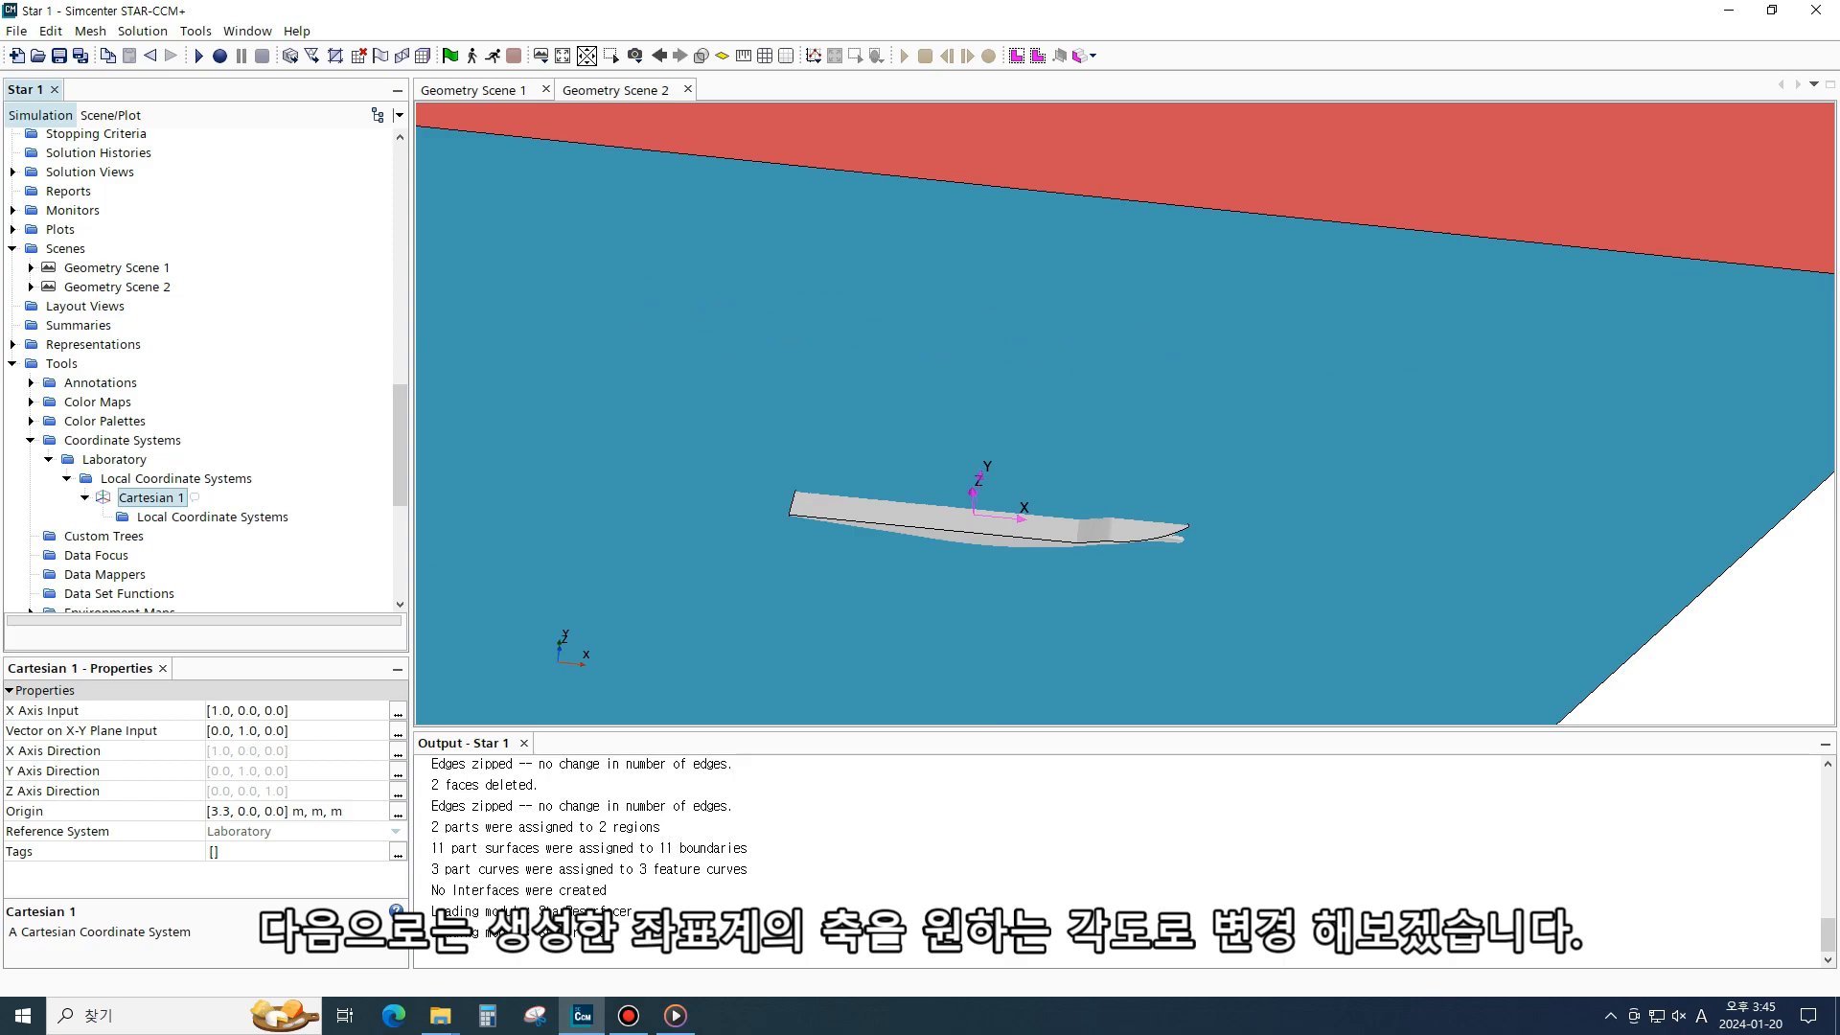
left_click(176, 478)
left_click(152, 498)
right_click(156, 515)
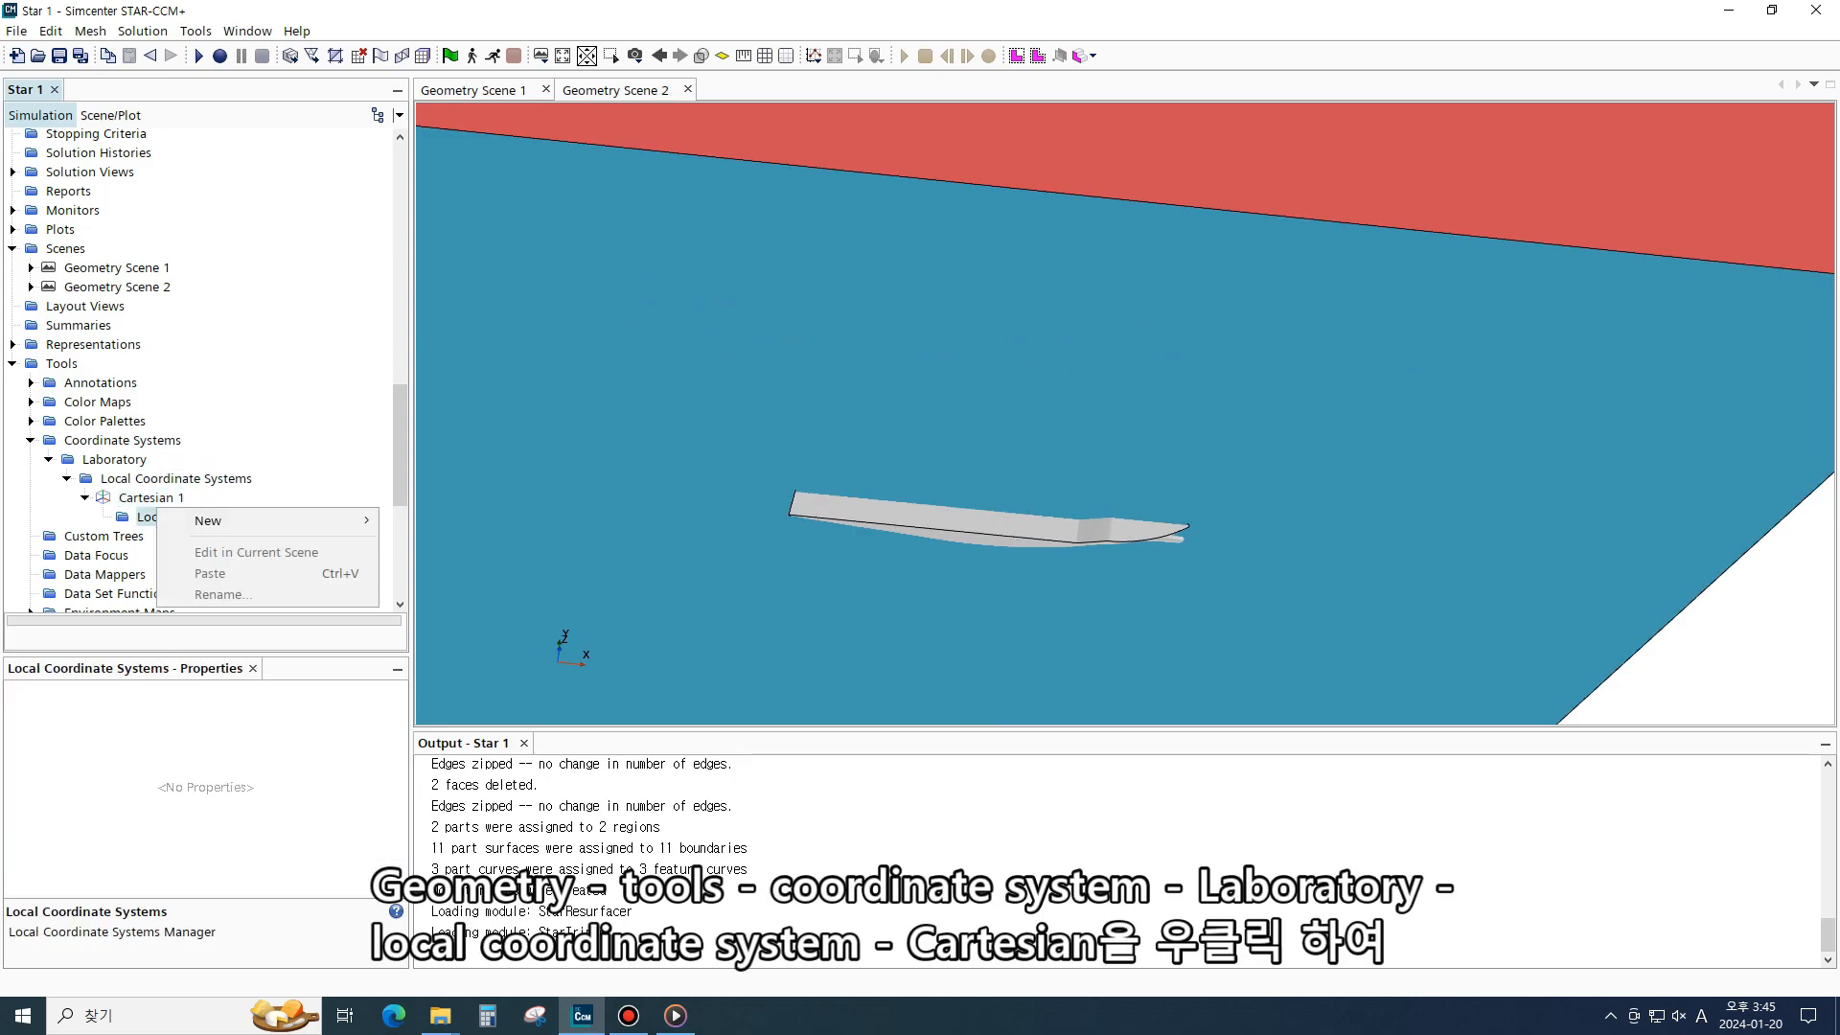
left_click(149, 498)
right_click(151, 498)
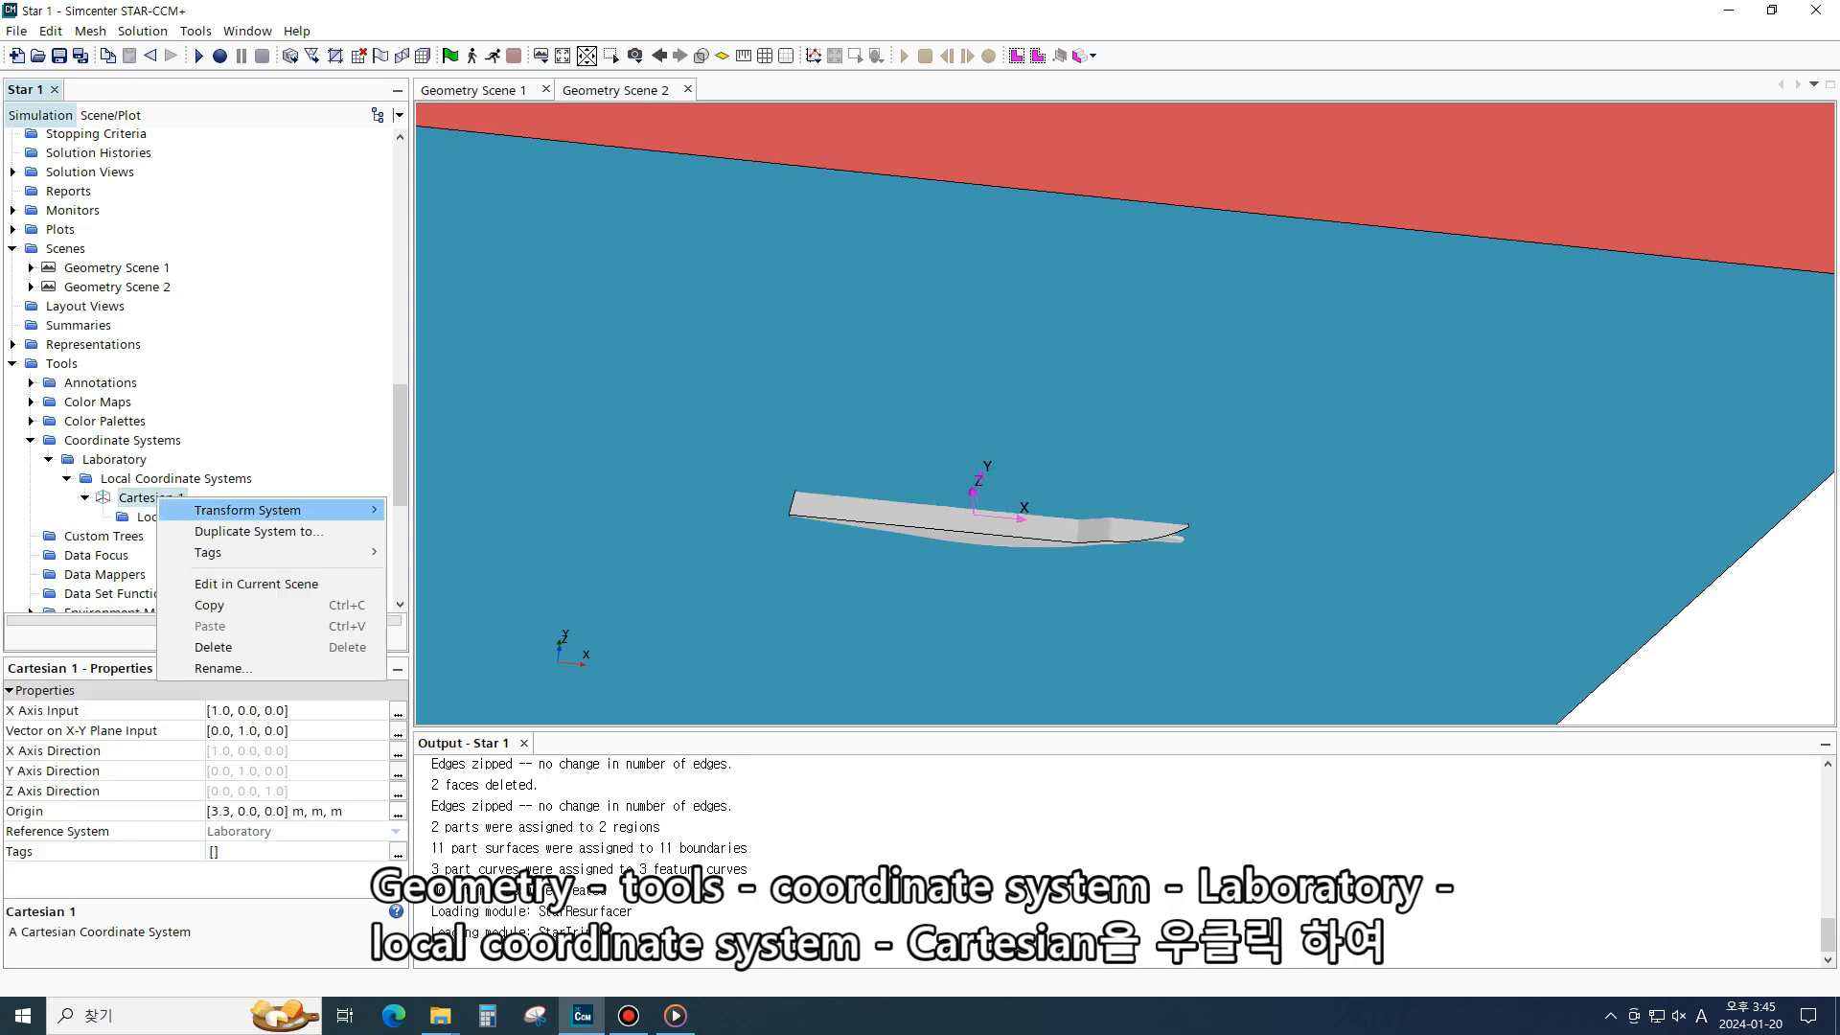
mouse_move(288, 509)
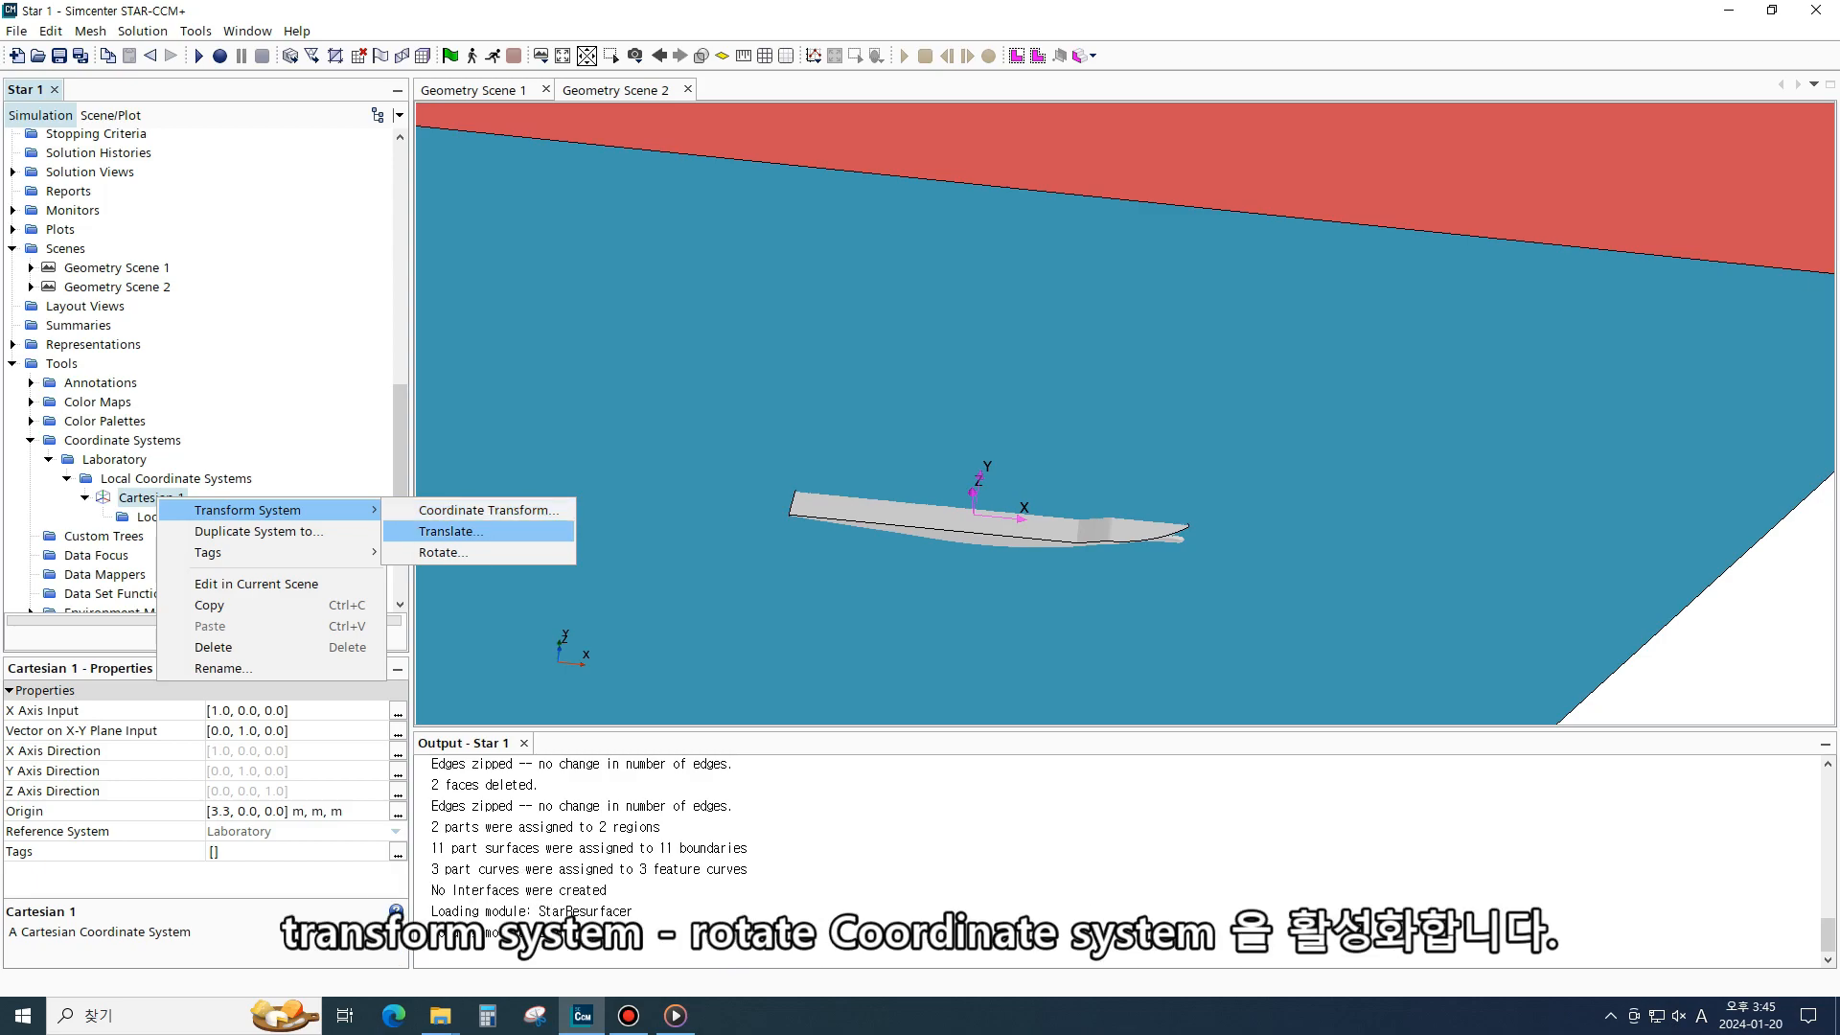
left_click(443, 552)
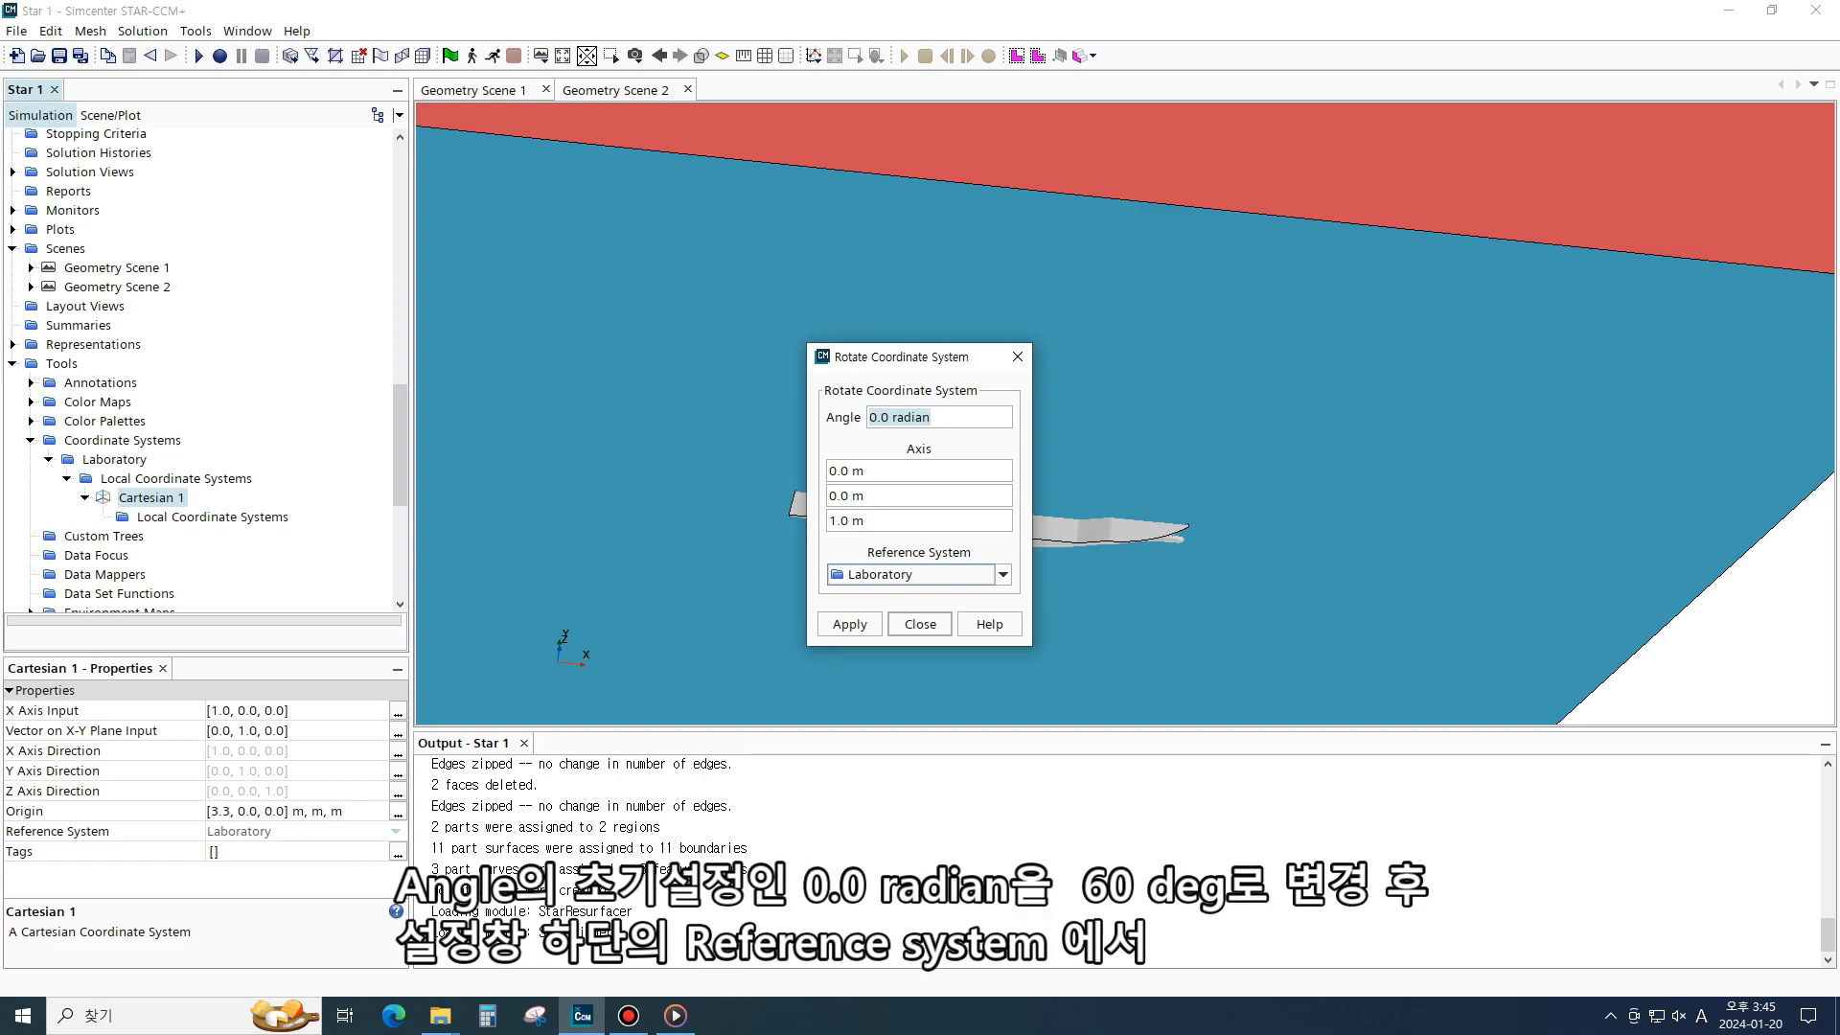
left_click(934, 417)
key("BackSpace")
key("BackSpace")
key("BackSpace")
key("BackSpace")
key("BackSpace")
key("BackSpace")
key("BackSpace")
key("BackSpace")
key("BackSpace")
key("BackSpace")
type("60deg")
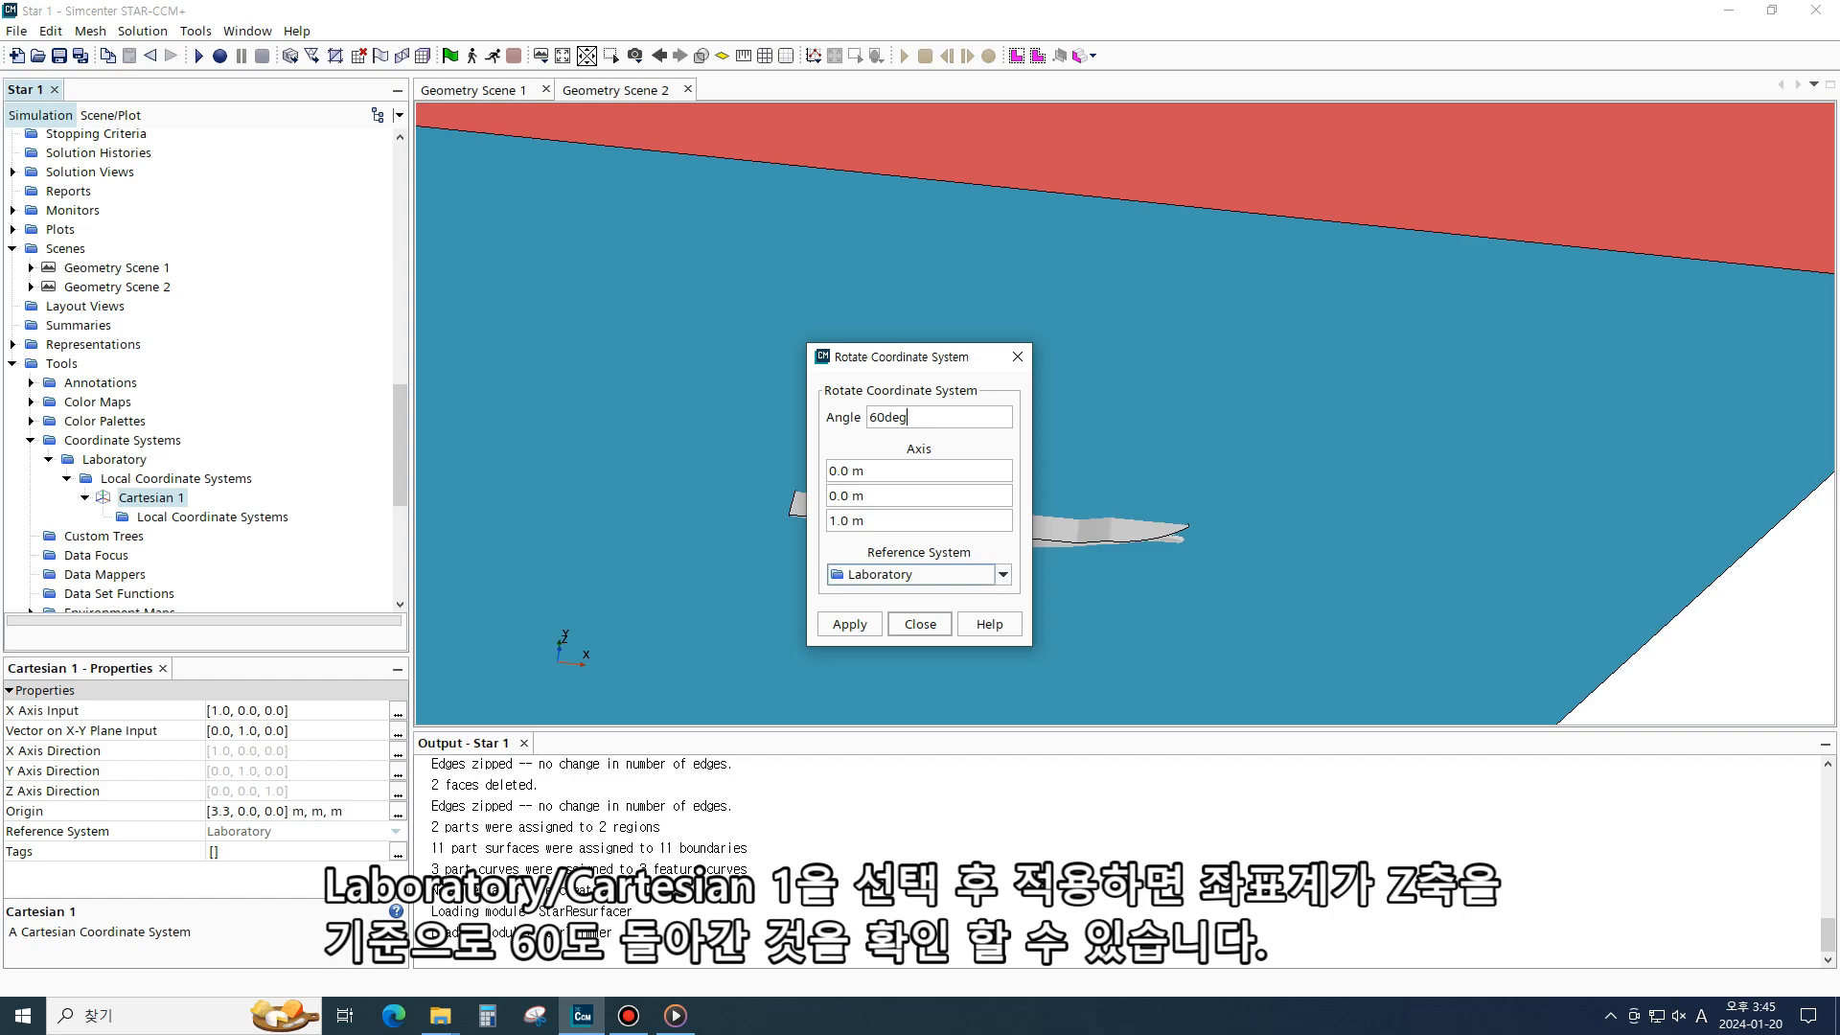
left_click(1002, 574)
left_click(896, 614)
left_click(849, 624)
left_click(920, 624)
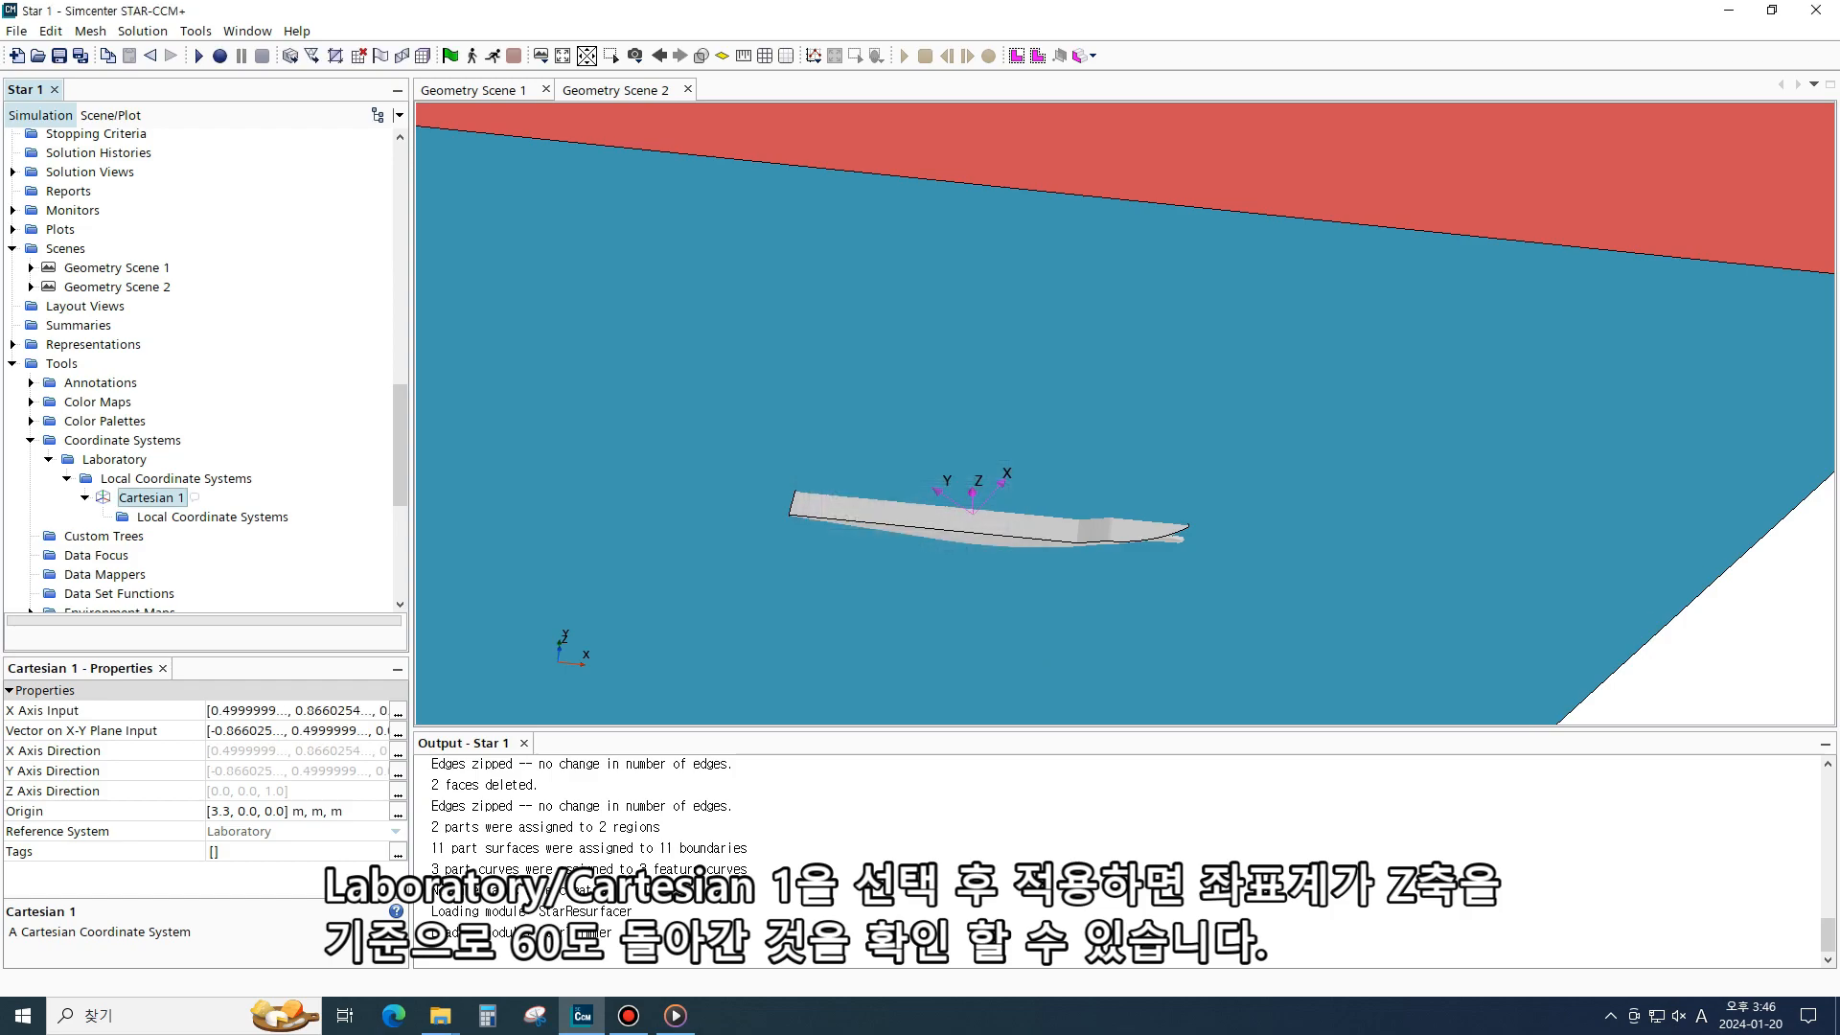
- Rename the Block part to Kelvin
scroll(948, 523, "up", 5)
left_click_drag(947, 523, 948, 599)
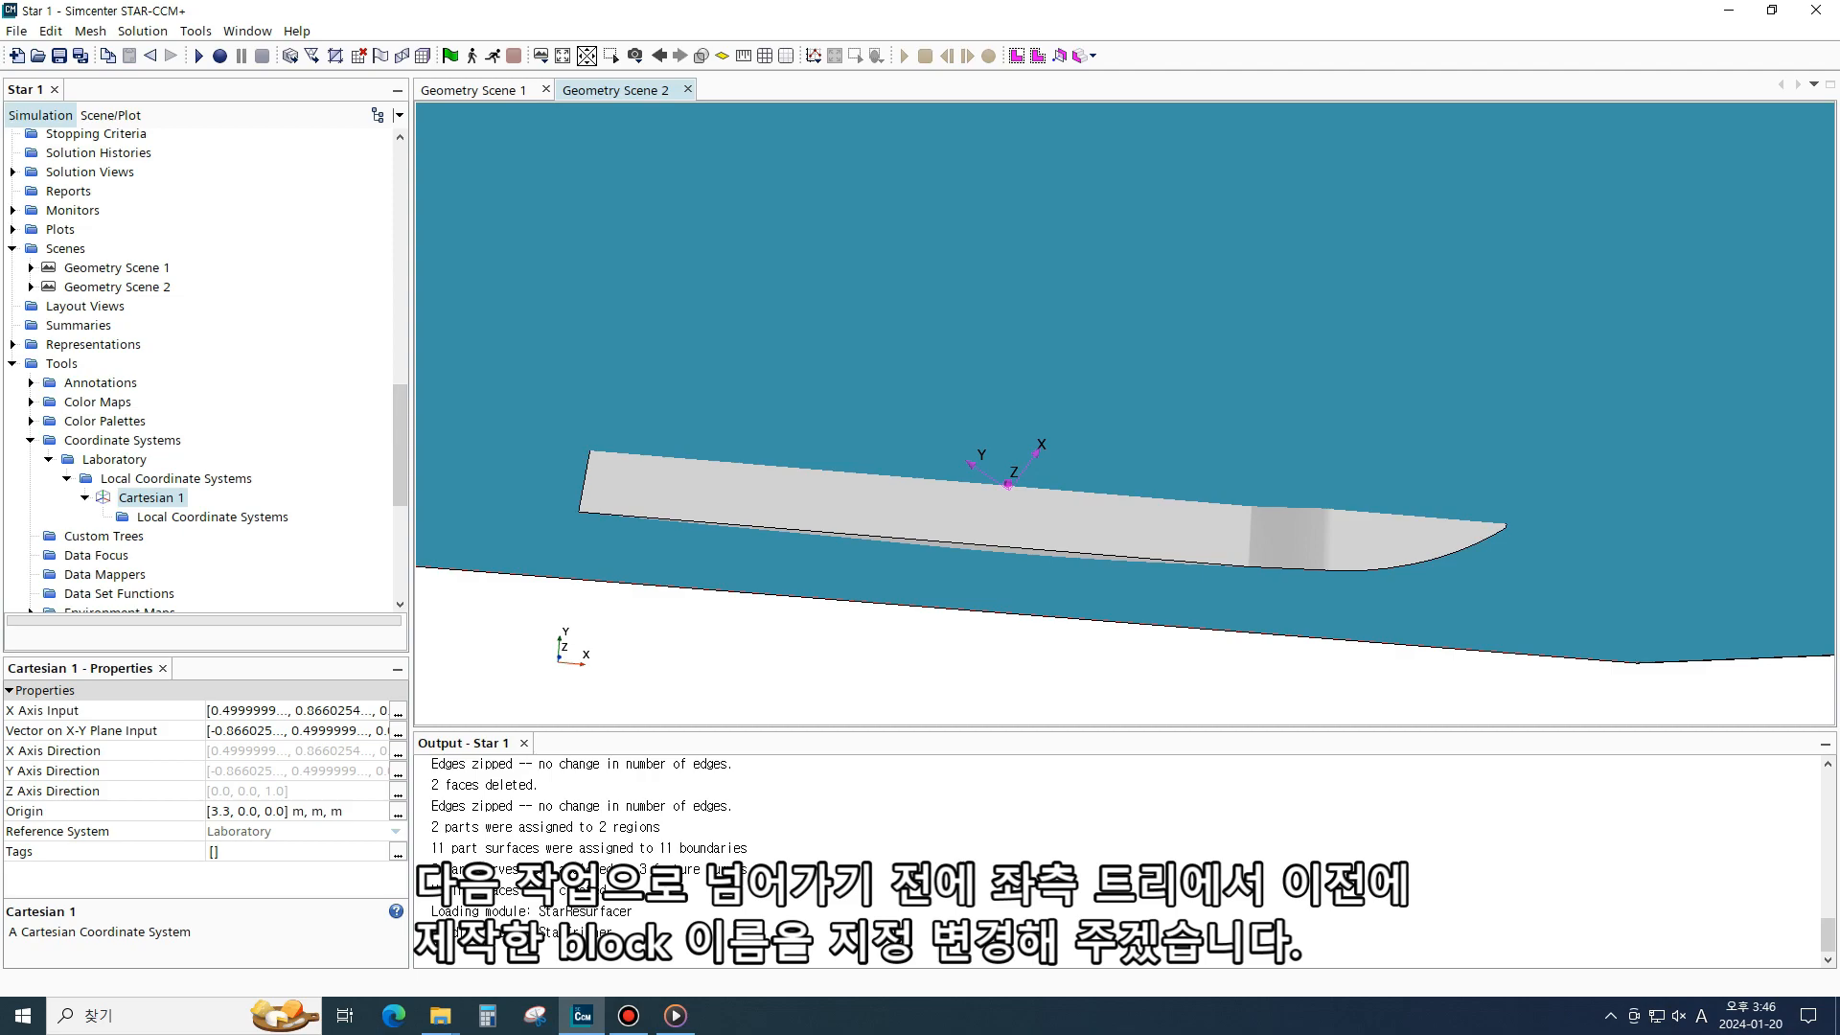
scroll(201, 369, "up", 15)
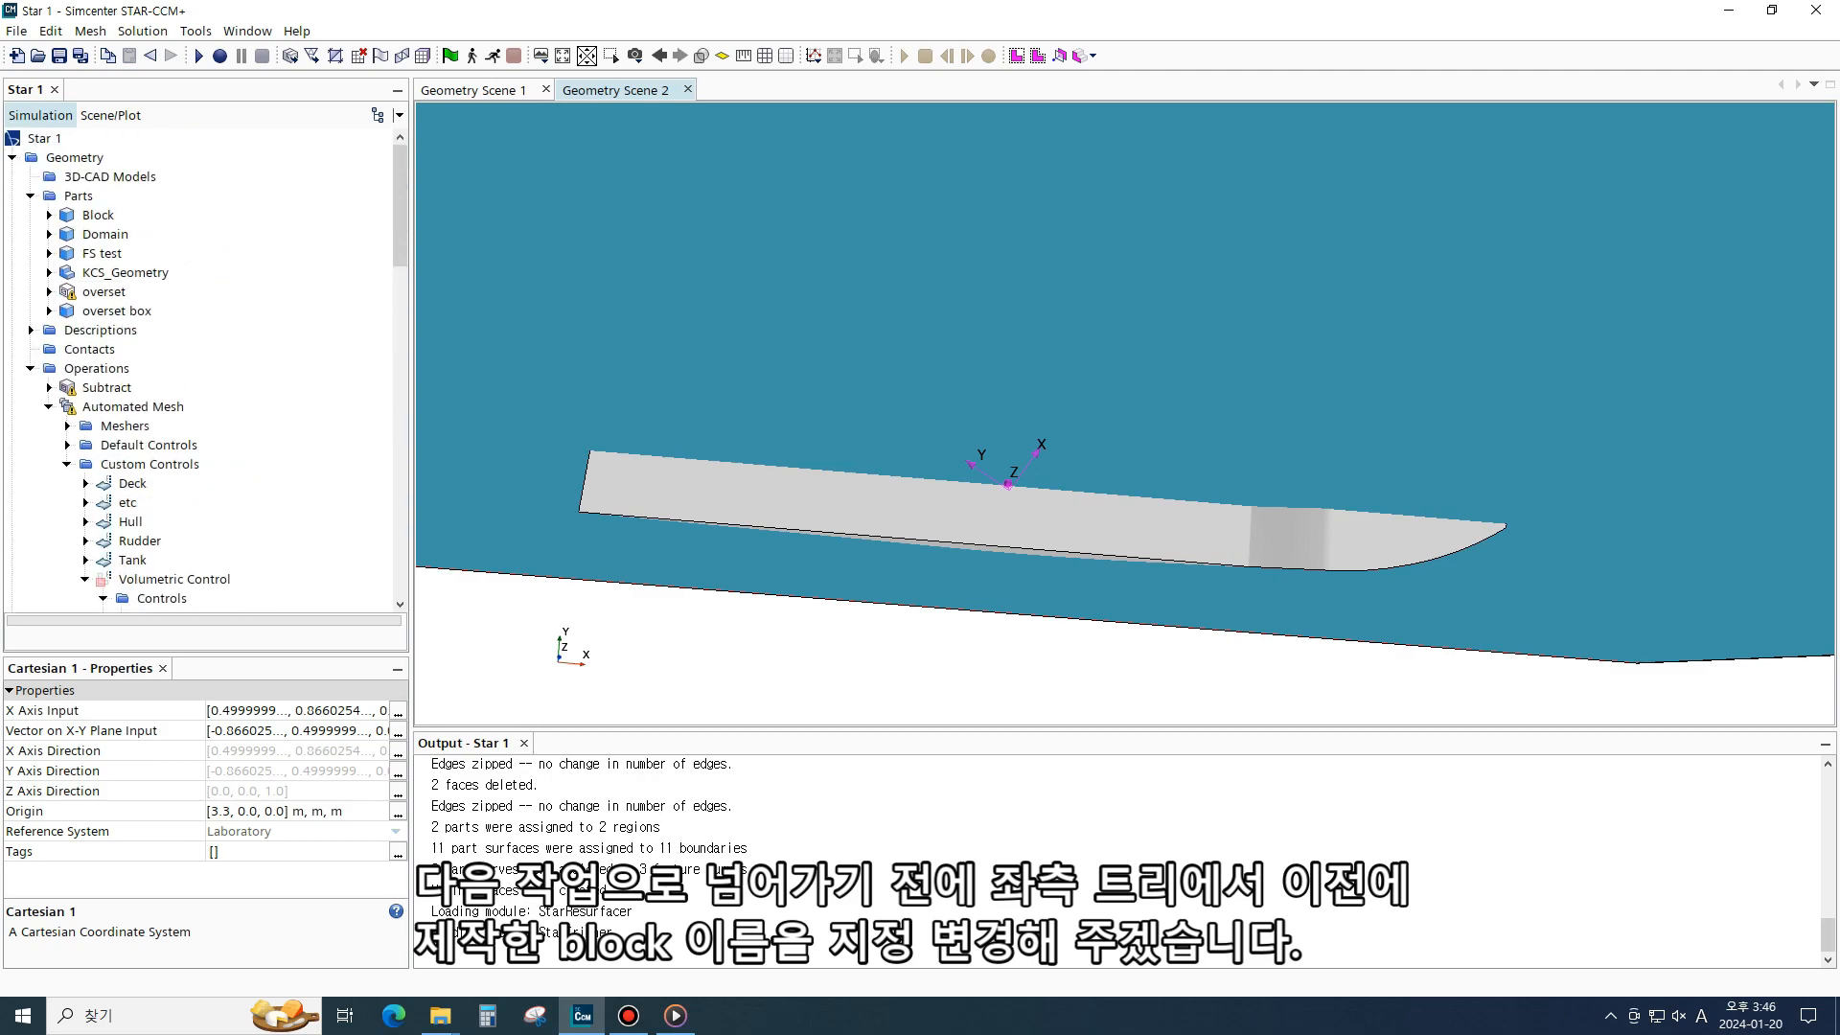
left_click(99, 214)
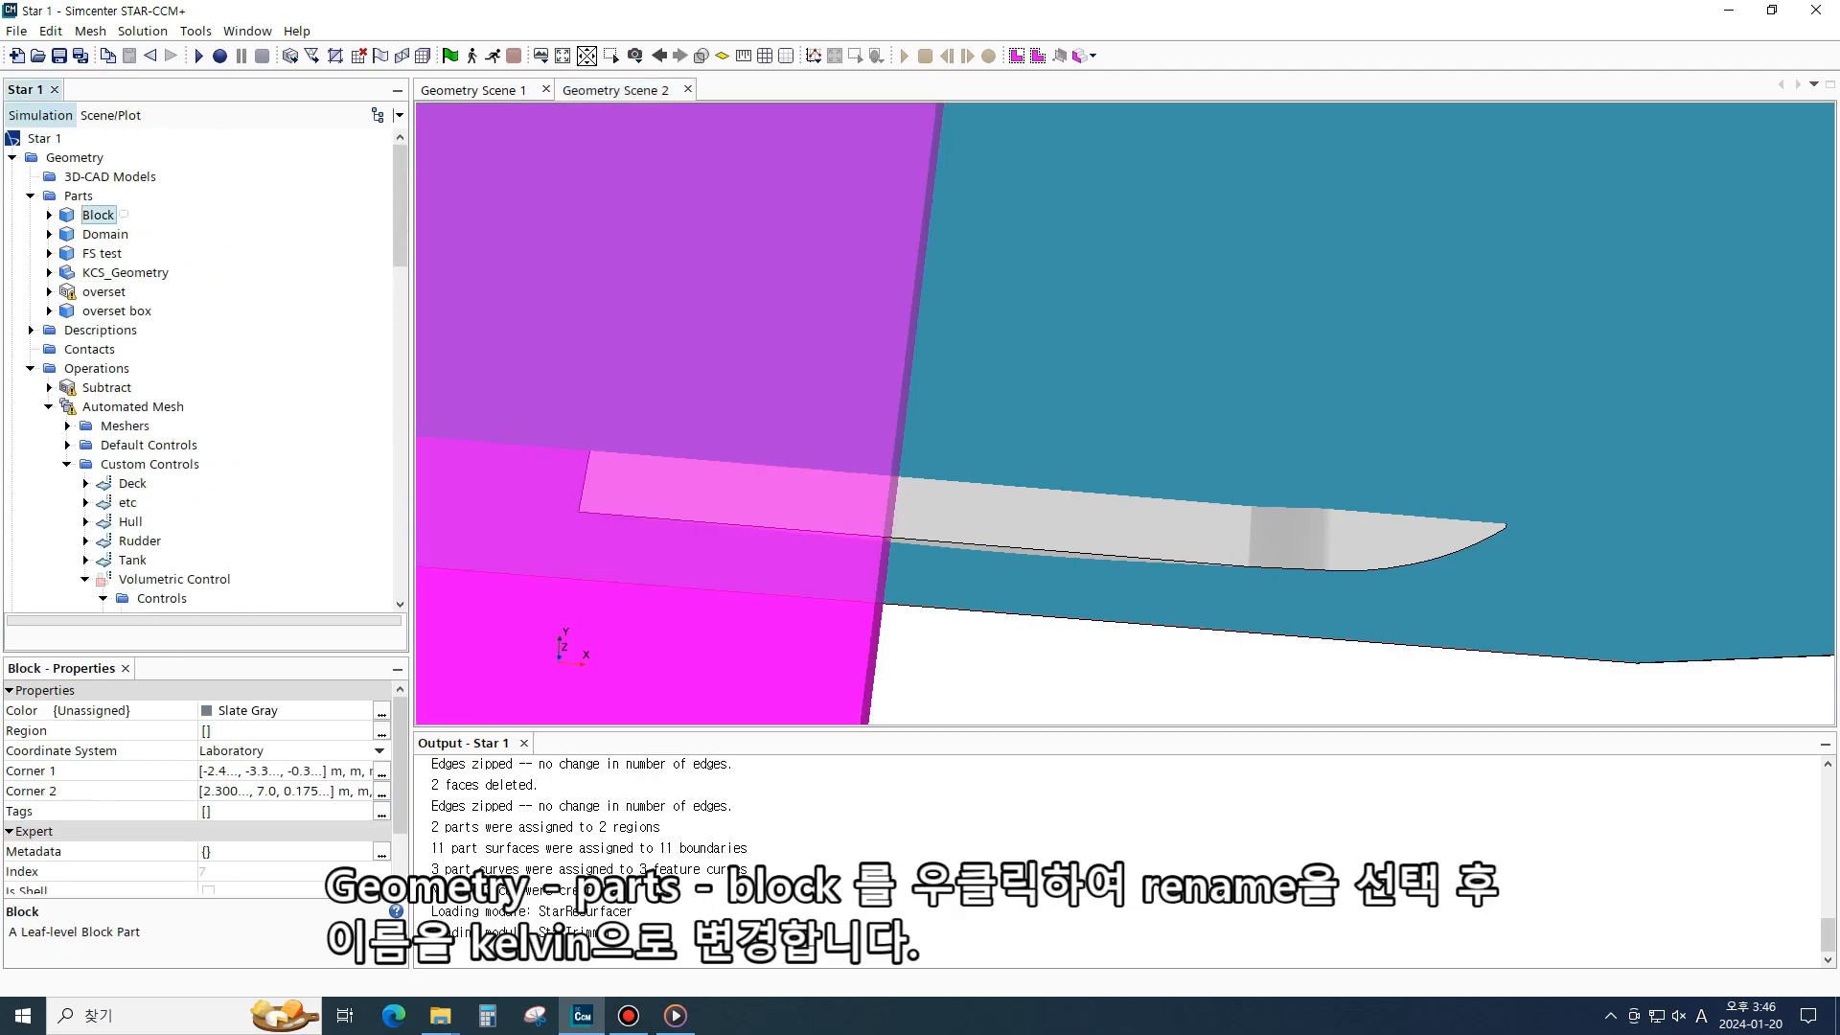
right_click(102, 217)
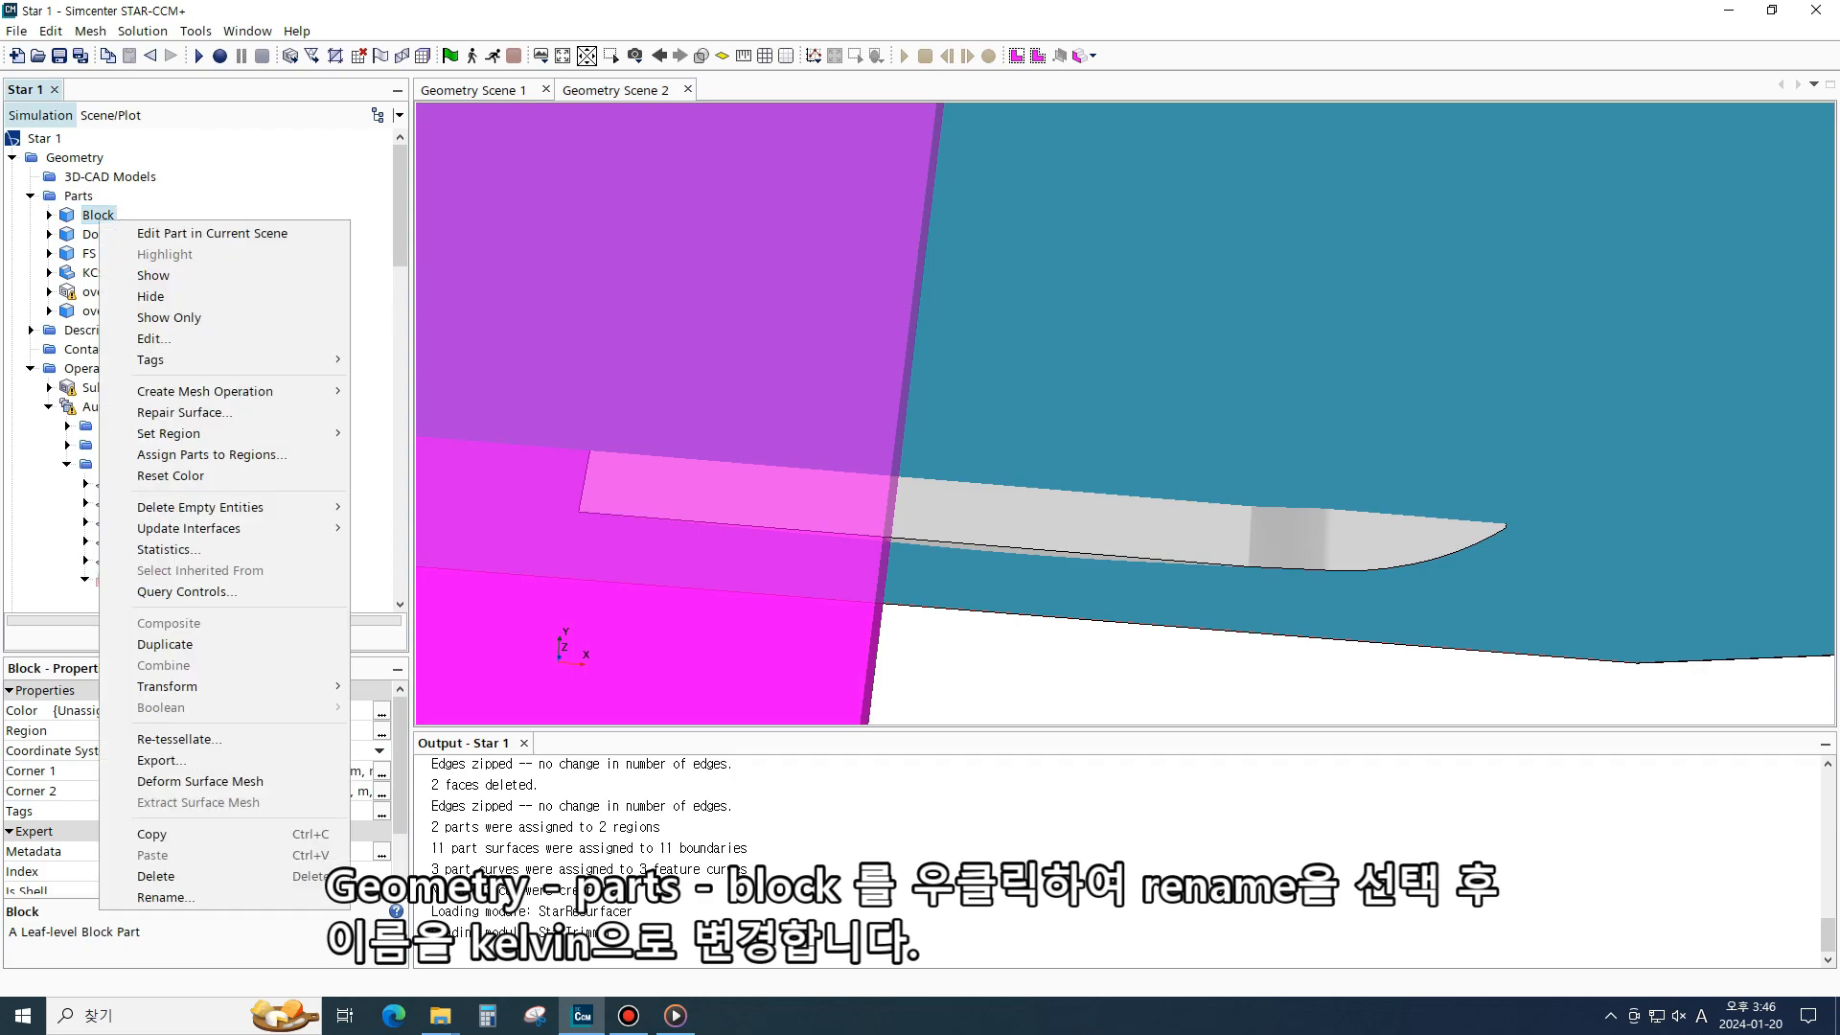
left_click(165, 897)
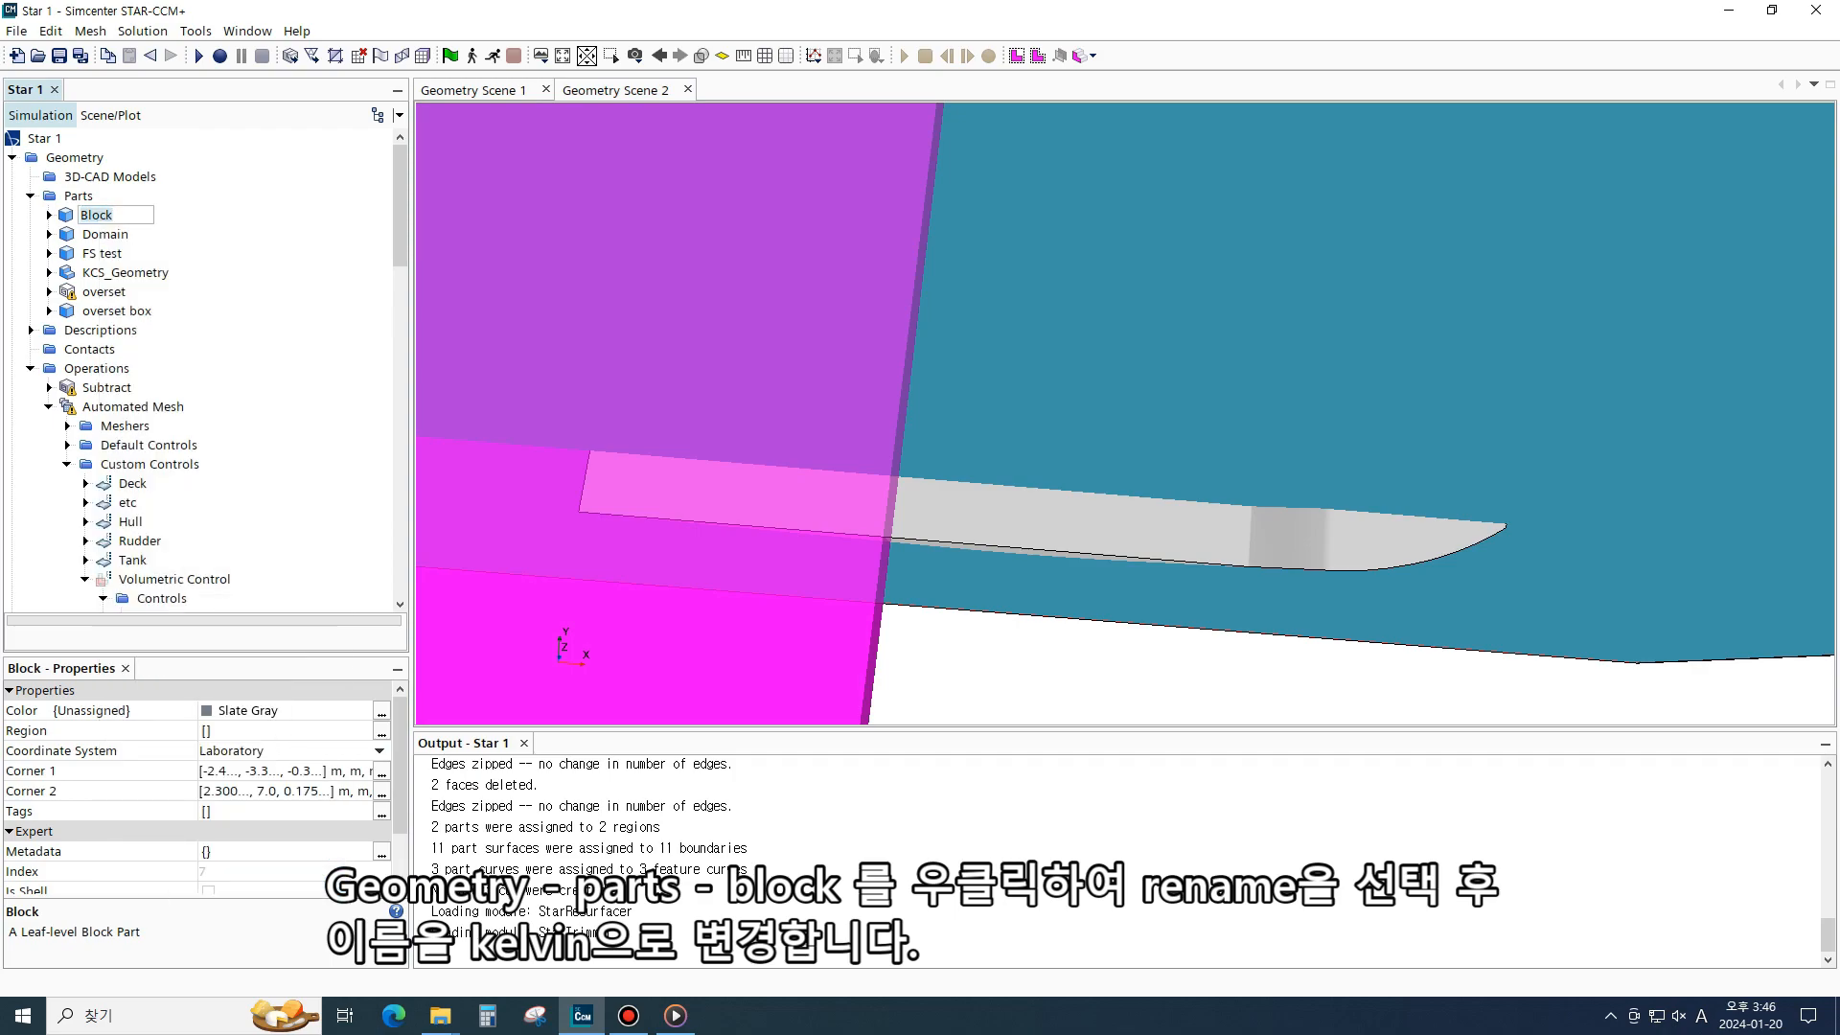
type("Kelvi")
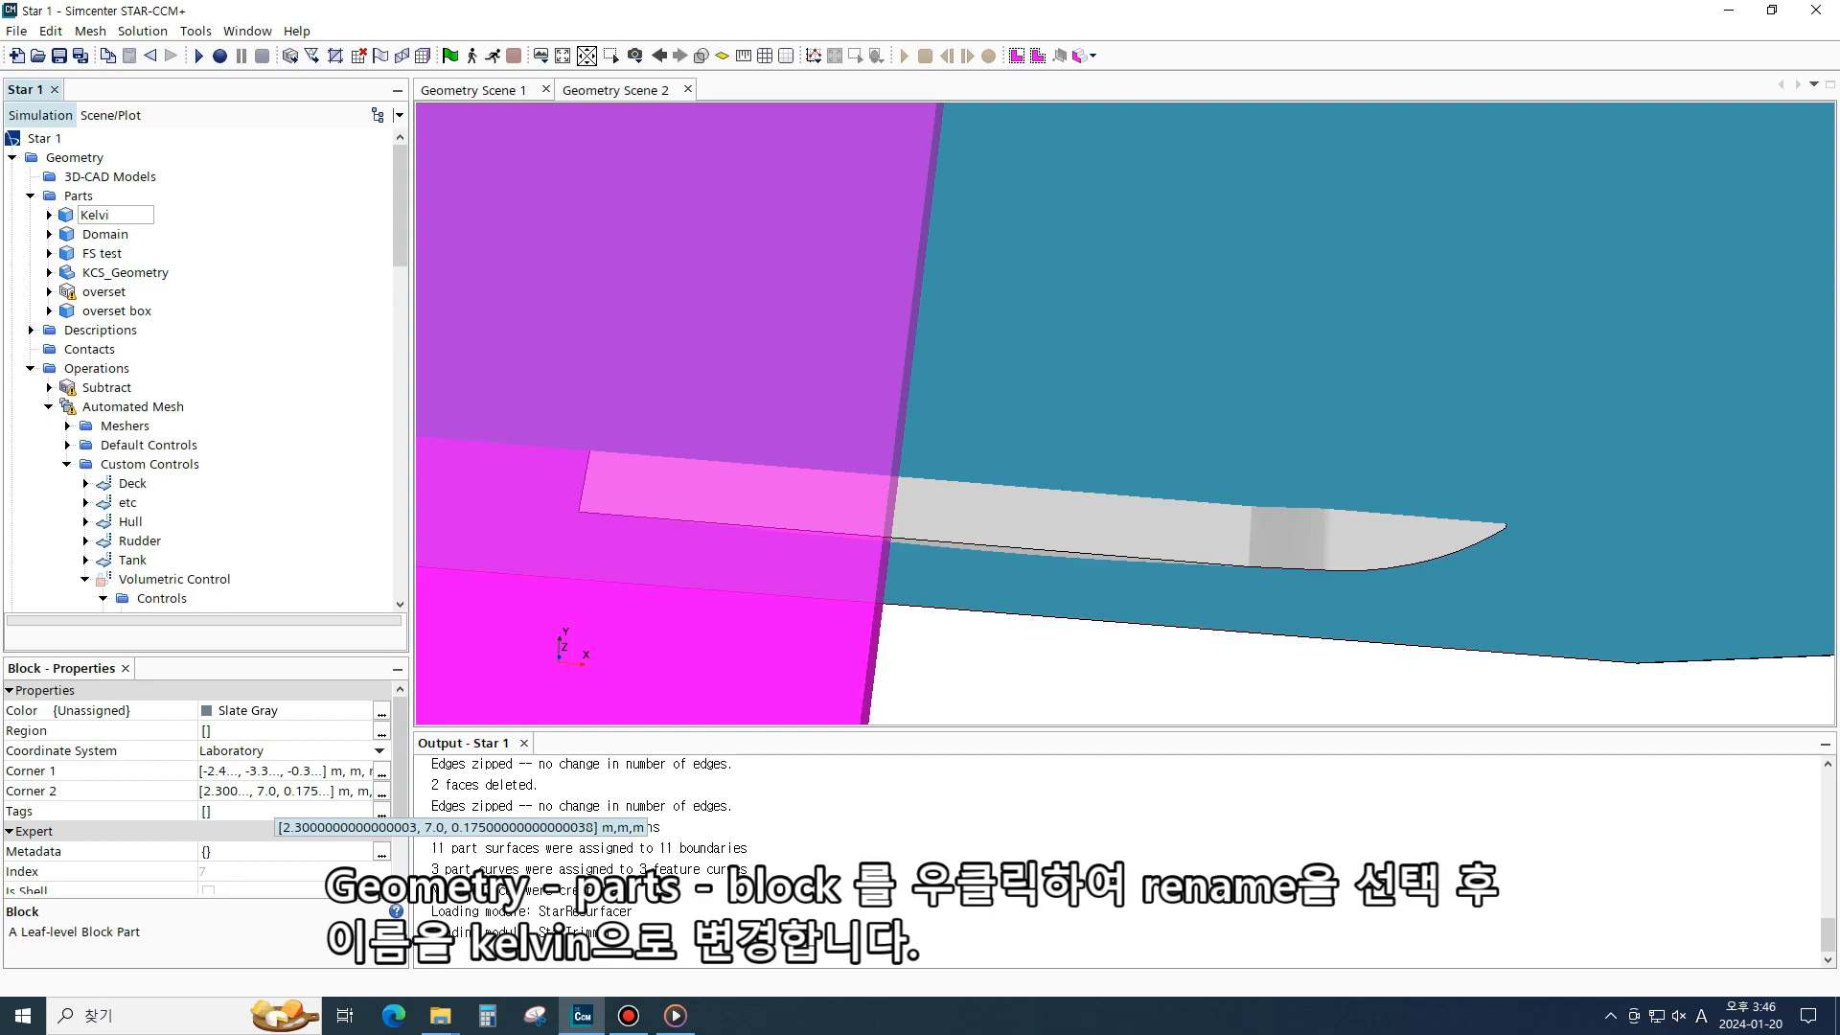
type("n")
key("Return")
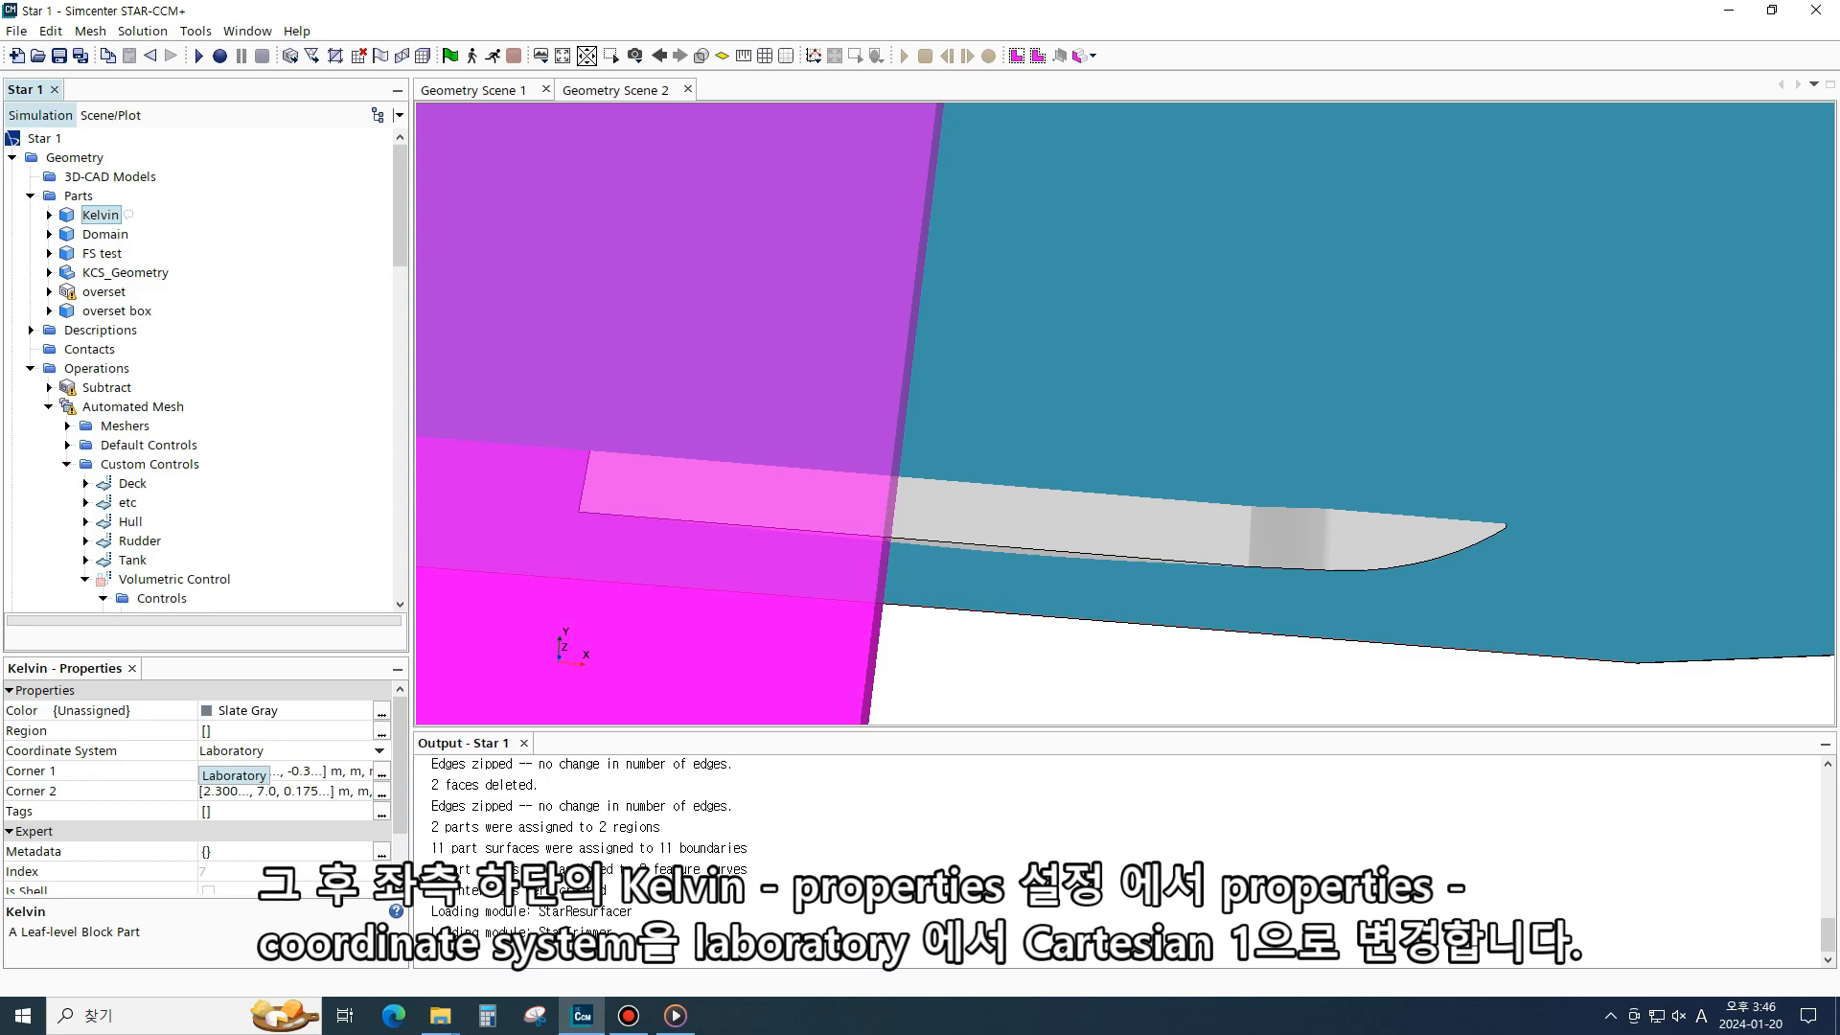
- Set the Kelvin part's coordinate system to Laboratory->Cartesian 1
left_click(234, 751)
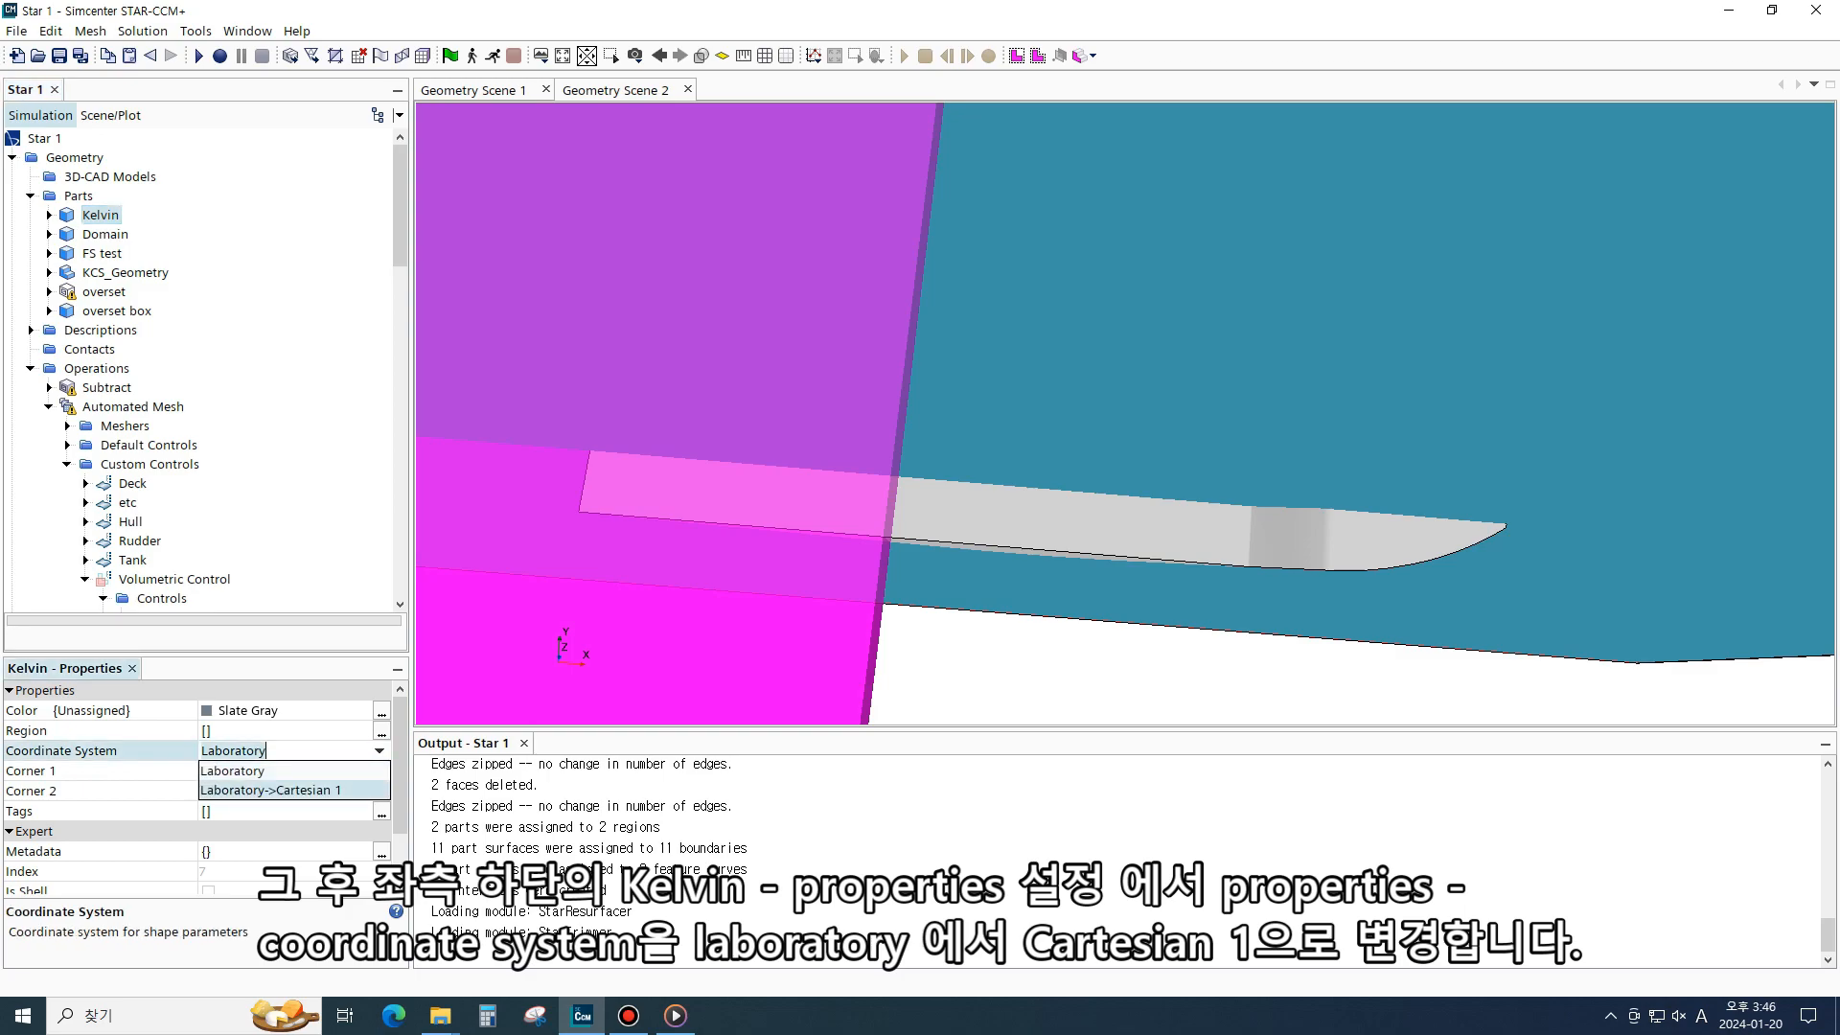
left_click(269, 789)
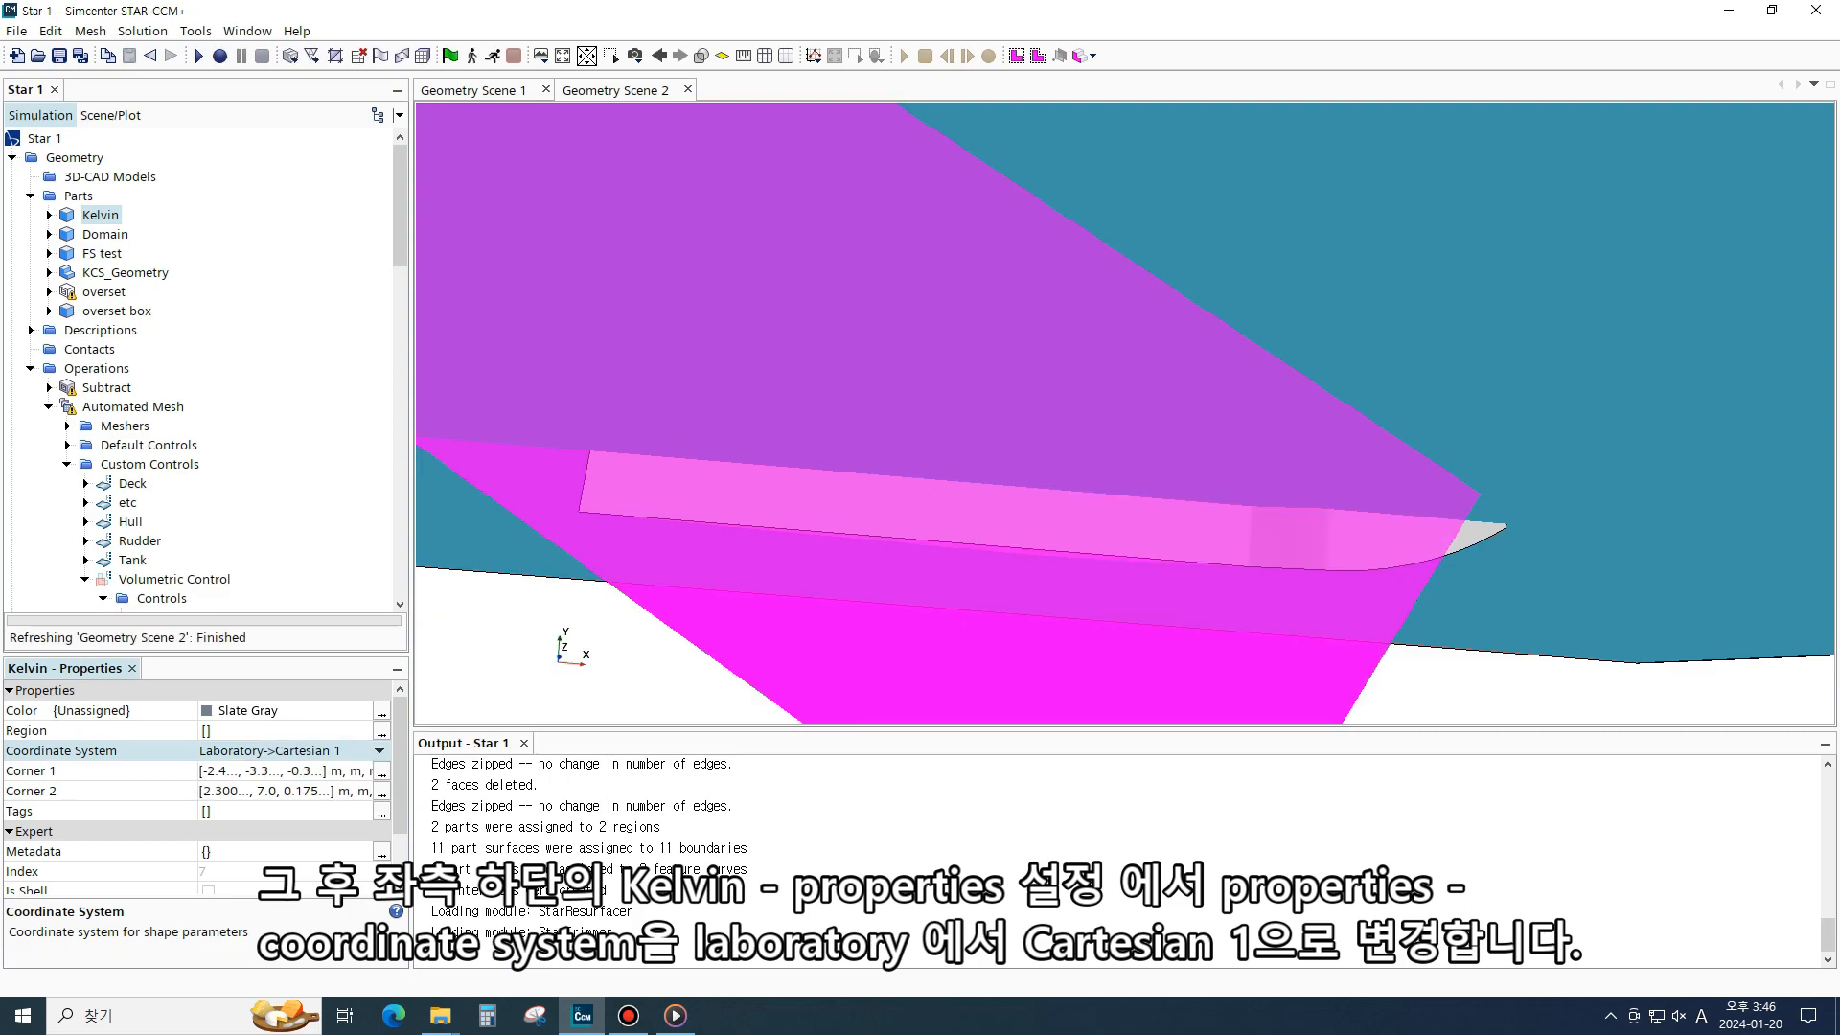
- Orbit and zoom the scene to examine the rotated Kelvin block around the hull
left_click_drag(766, 537, 759, 599)
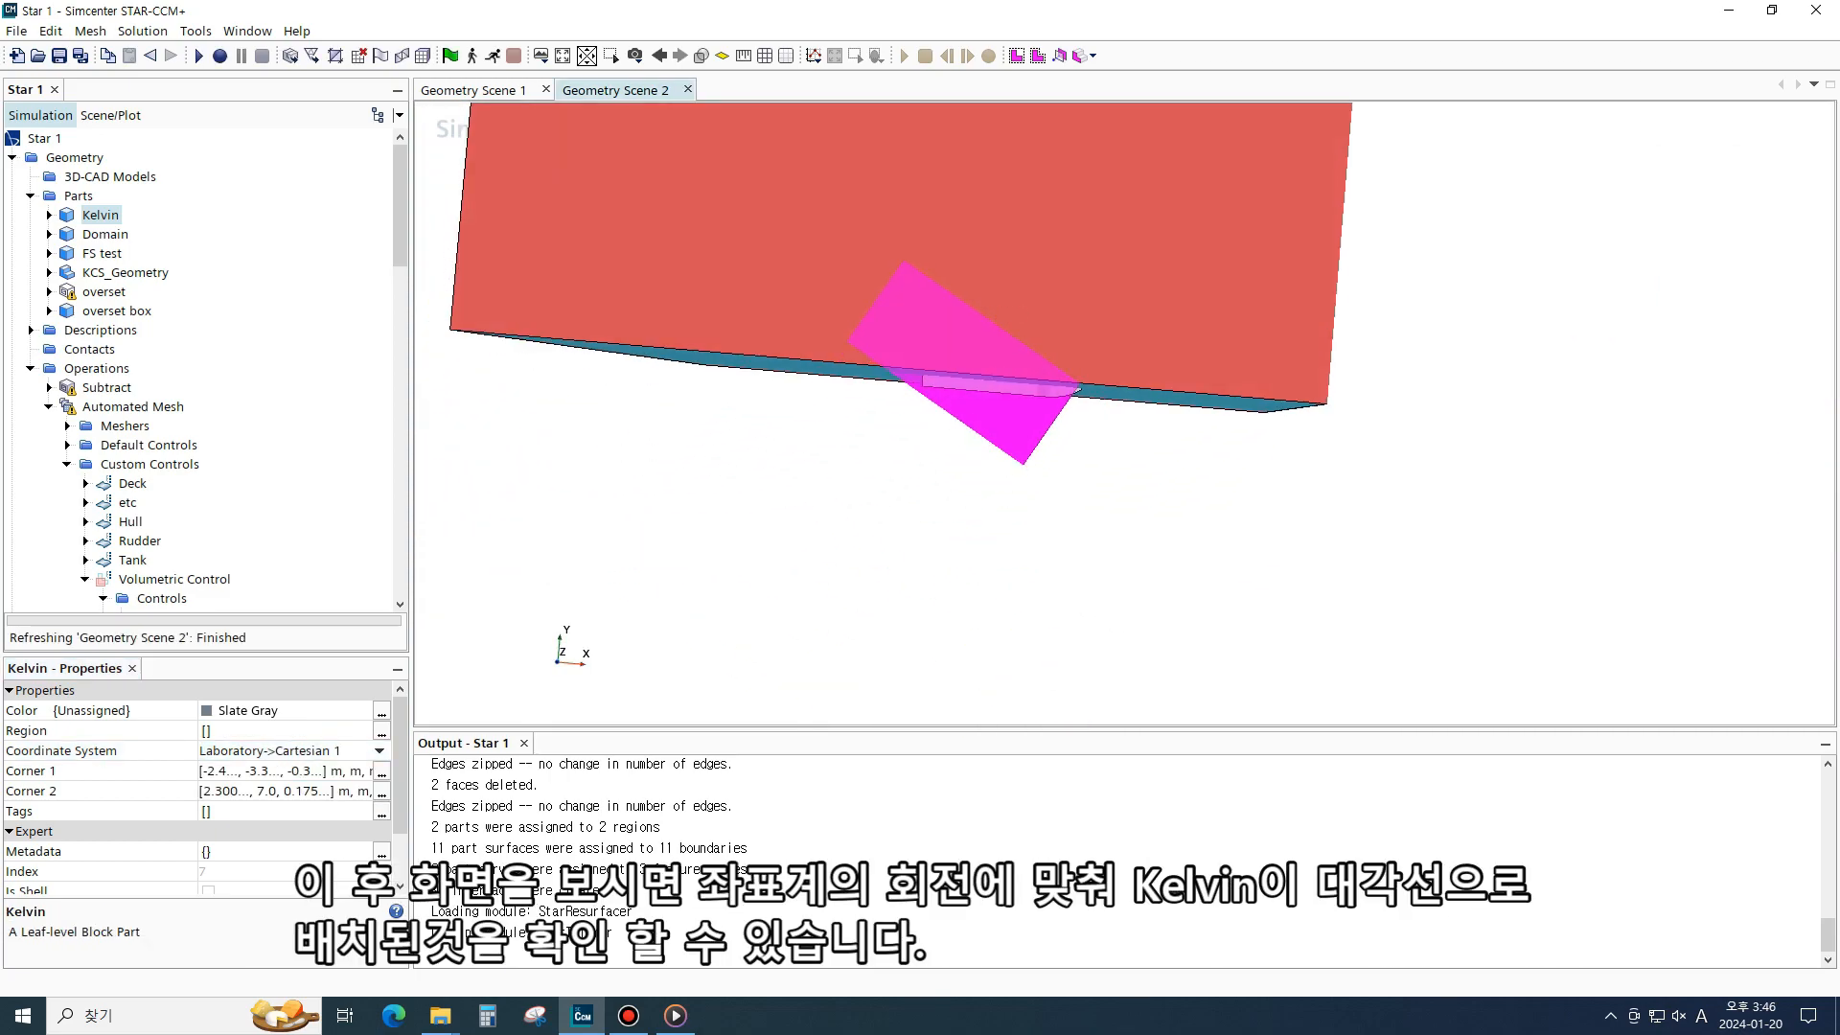
scroll(1077, 387, "up", 8)
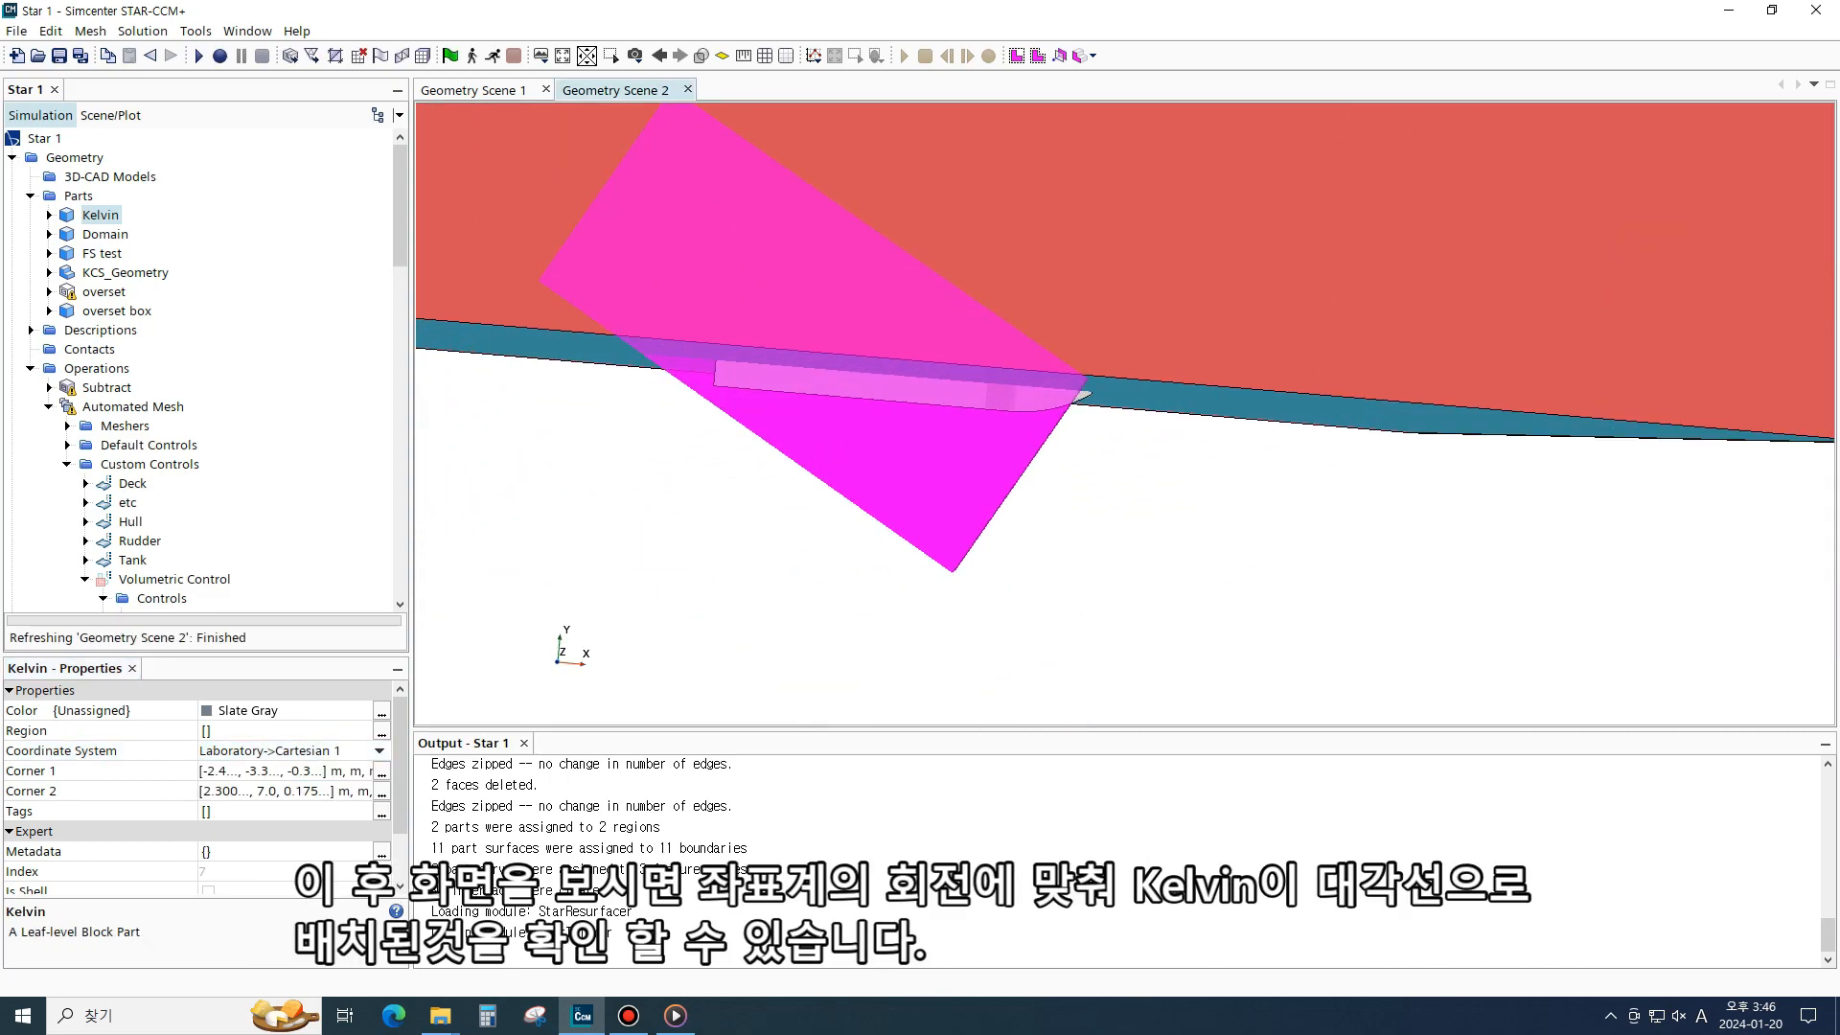
scroll(1104, 400, "down", 6)
scroll(1100, 398, "down", 2)
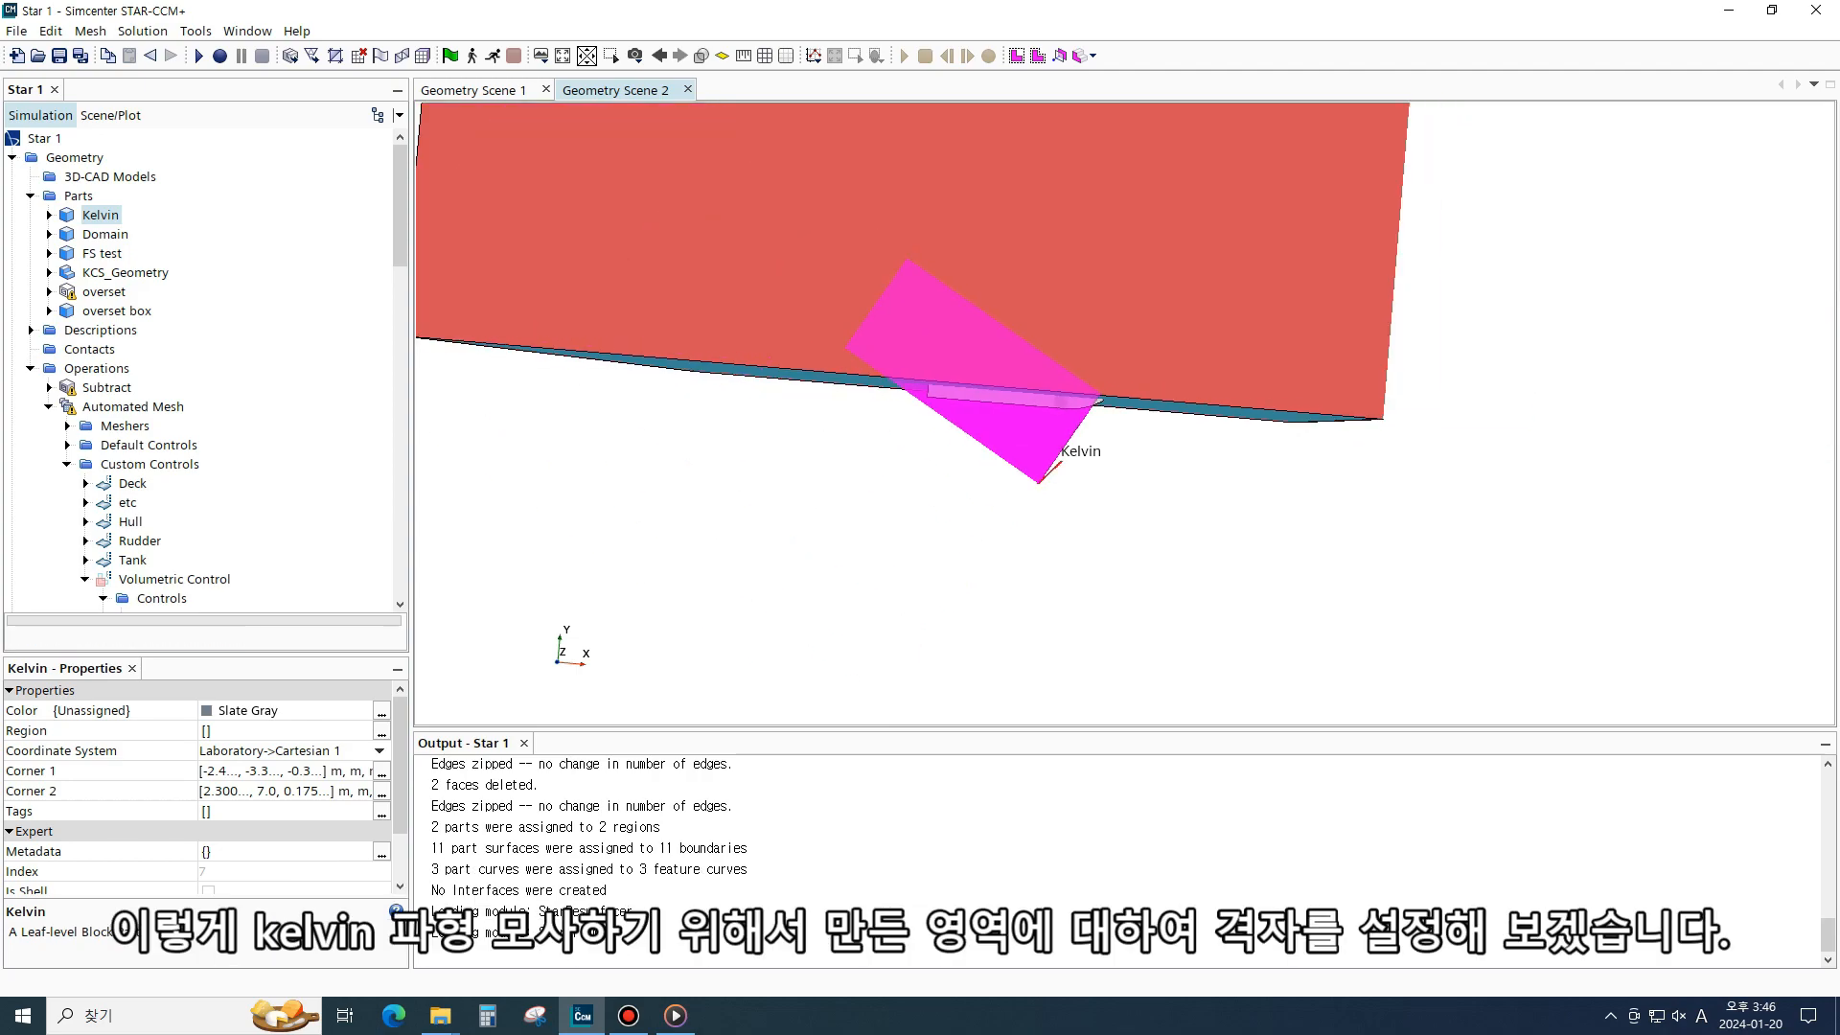
scroll(1035, 430, "down", 5)
scroll(1038, 424, "up", 10)
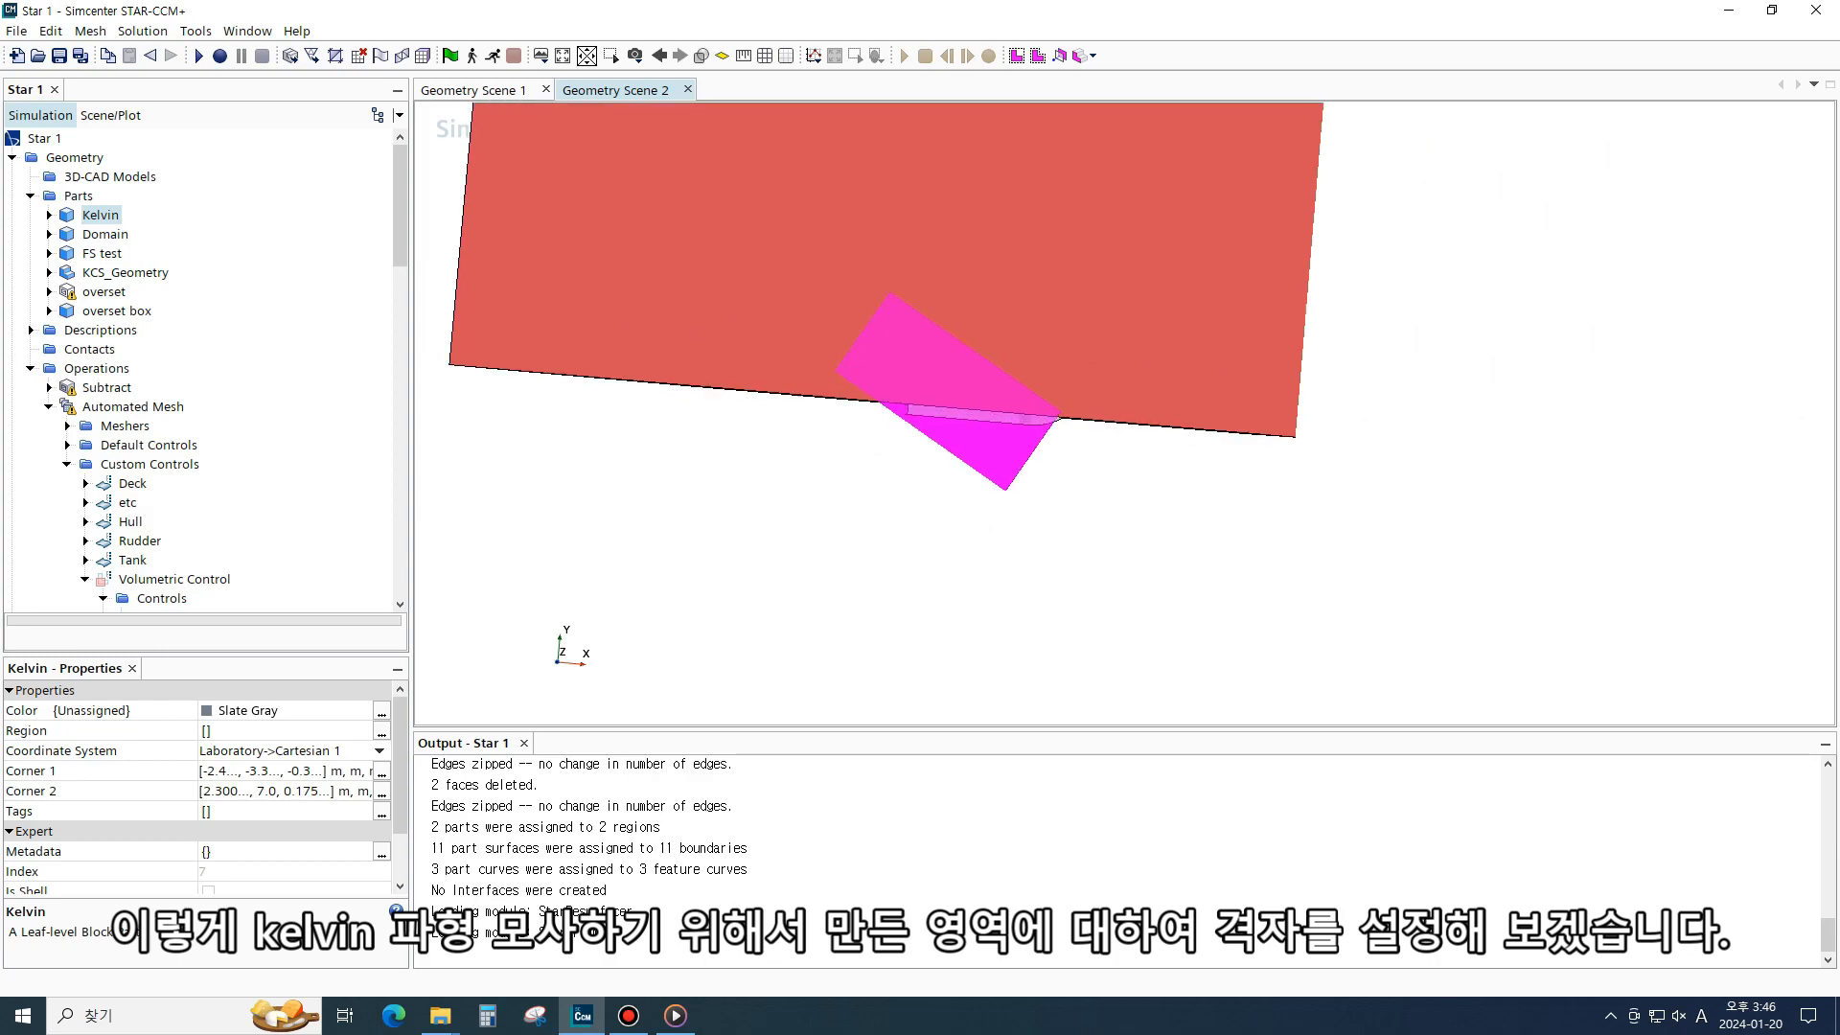
left_click_drag(1038, 424, 1042, 374)
scroll(1042, 372, "down", 3)
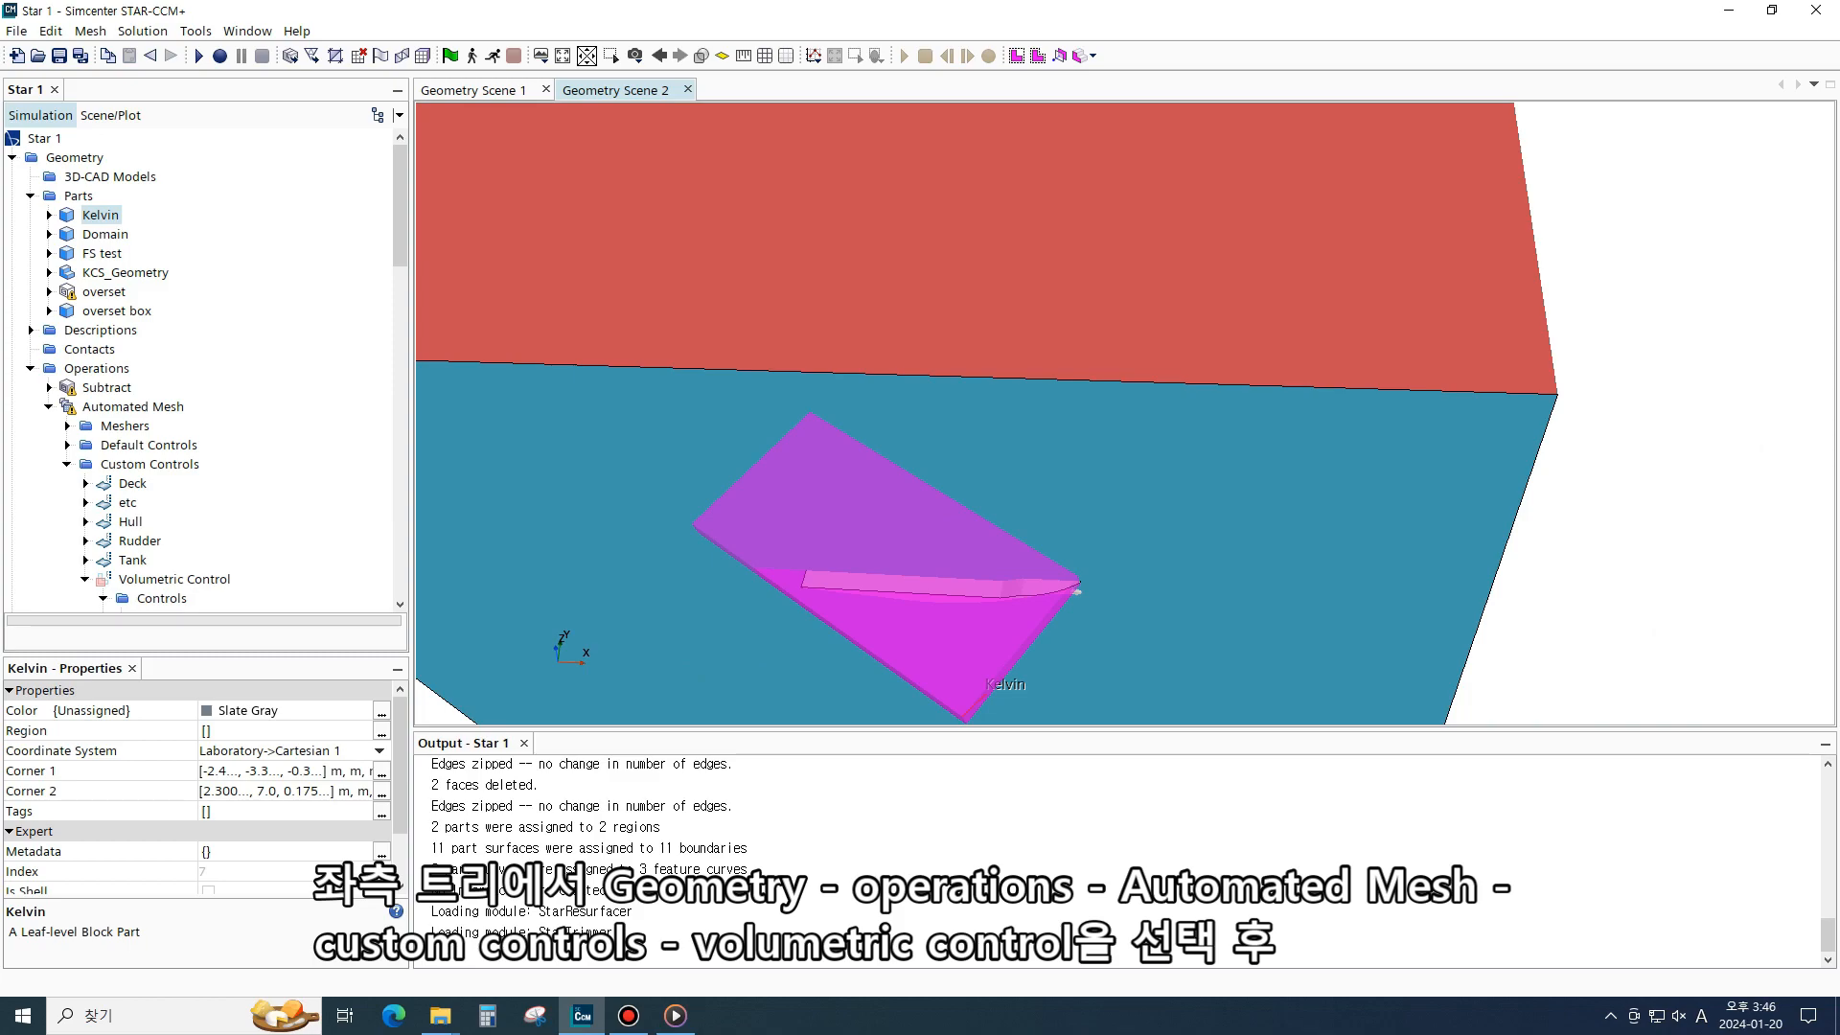
- Assign the Kelvin part to the Volumetric Control custom mesh control
scroll(103, 327, "down", 3)
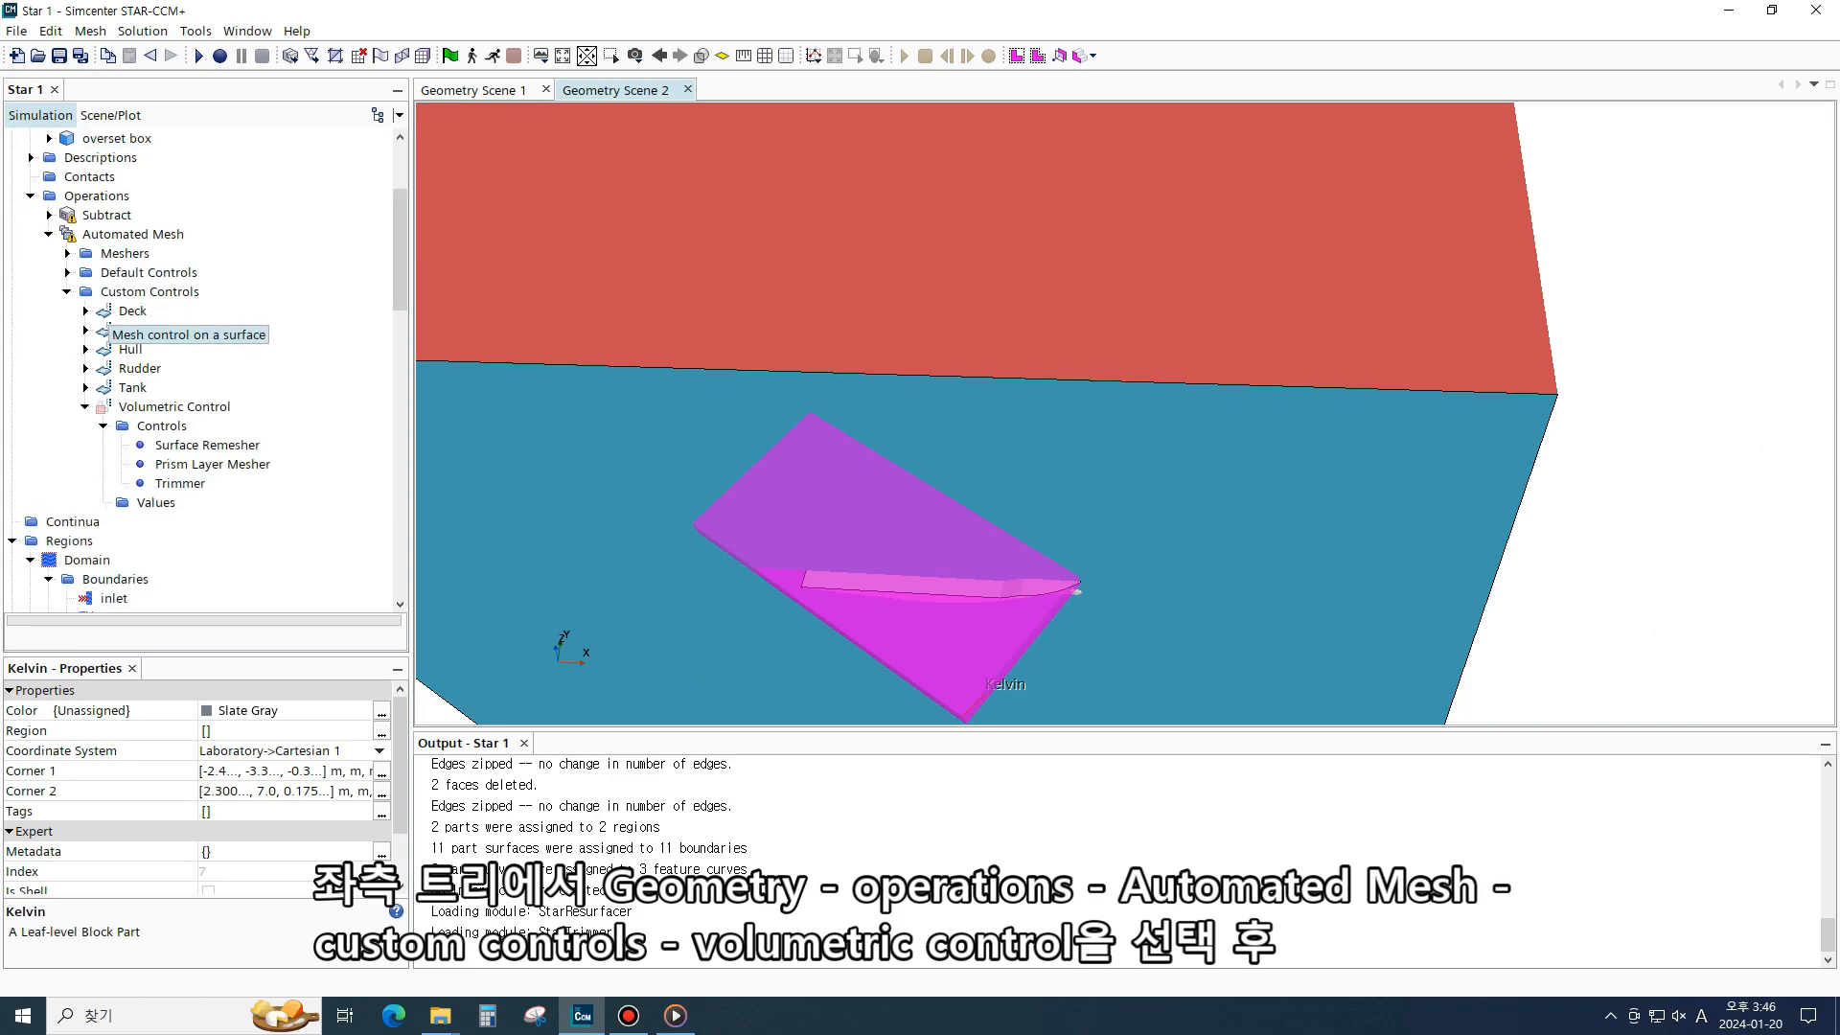
scroll(103, 327, "down", 10)
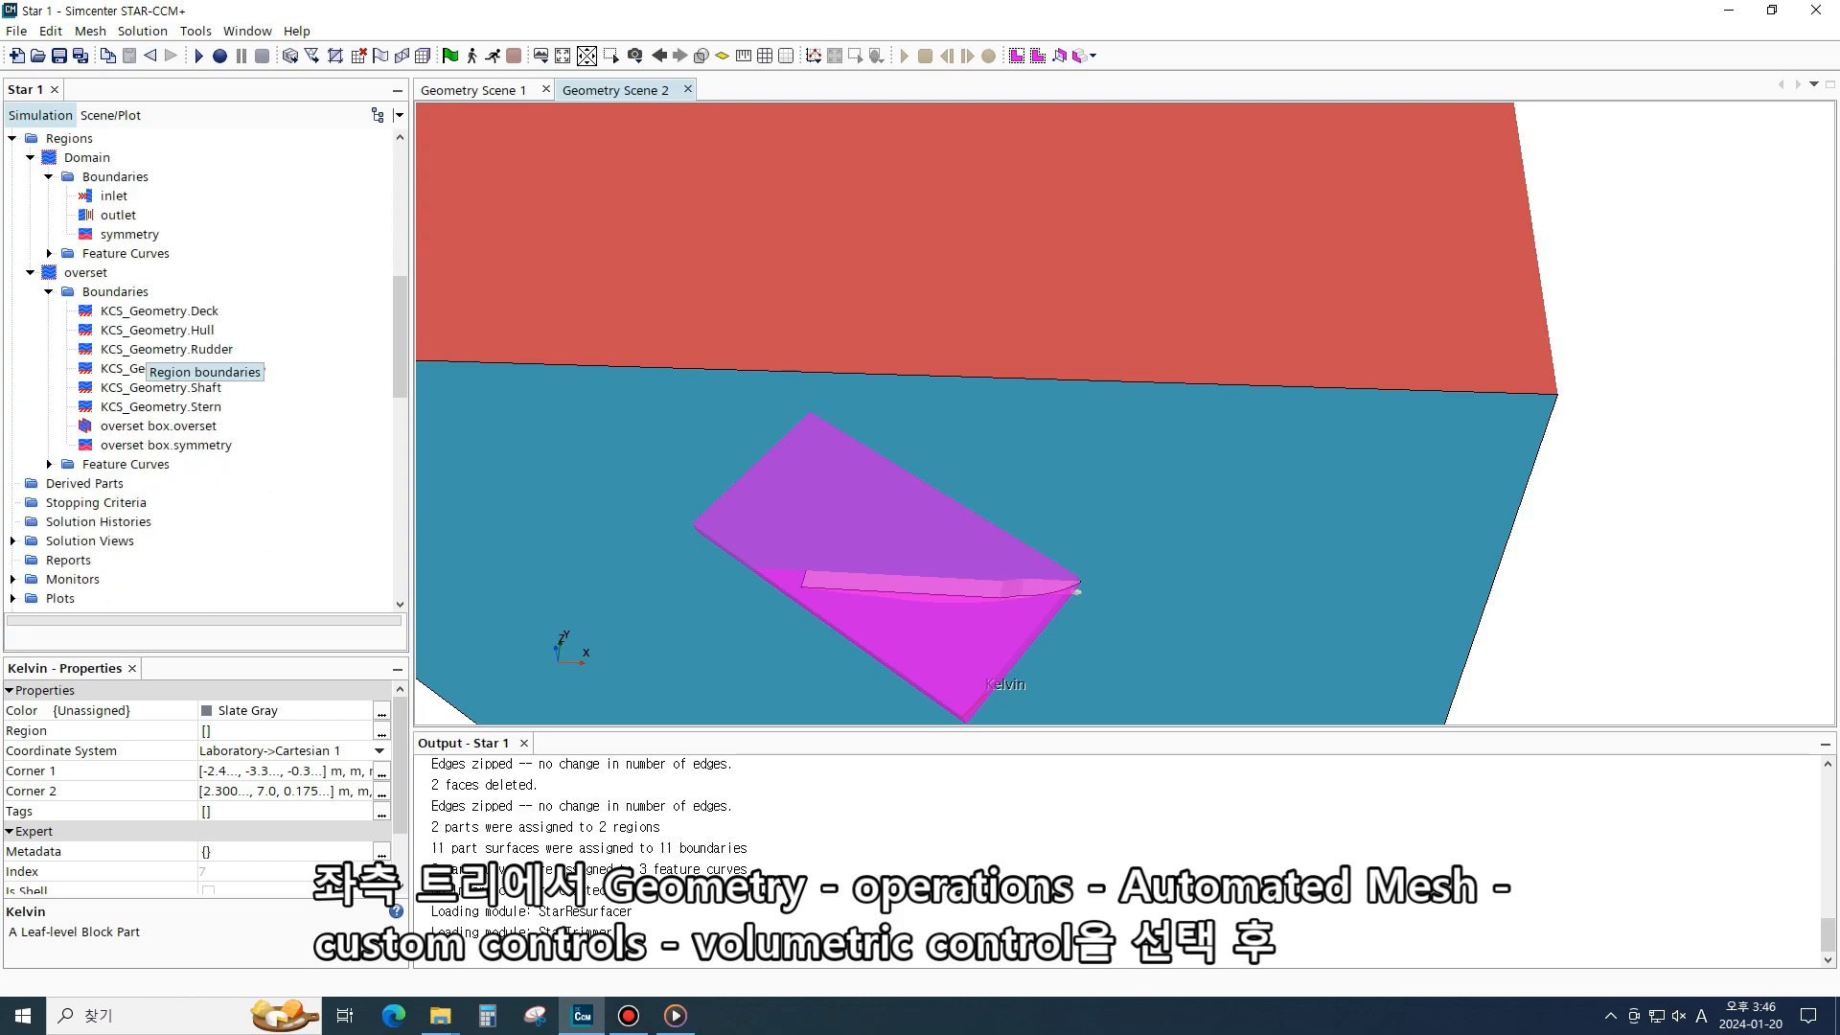
scroll(153, 364, "up", 10)
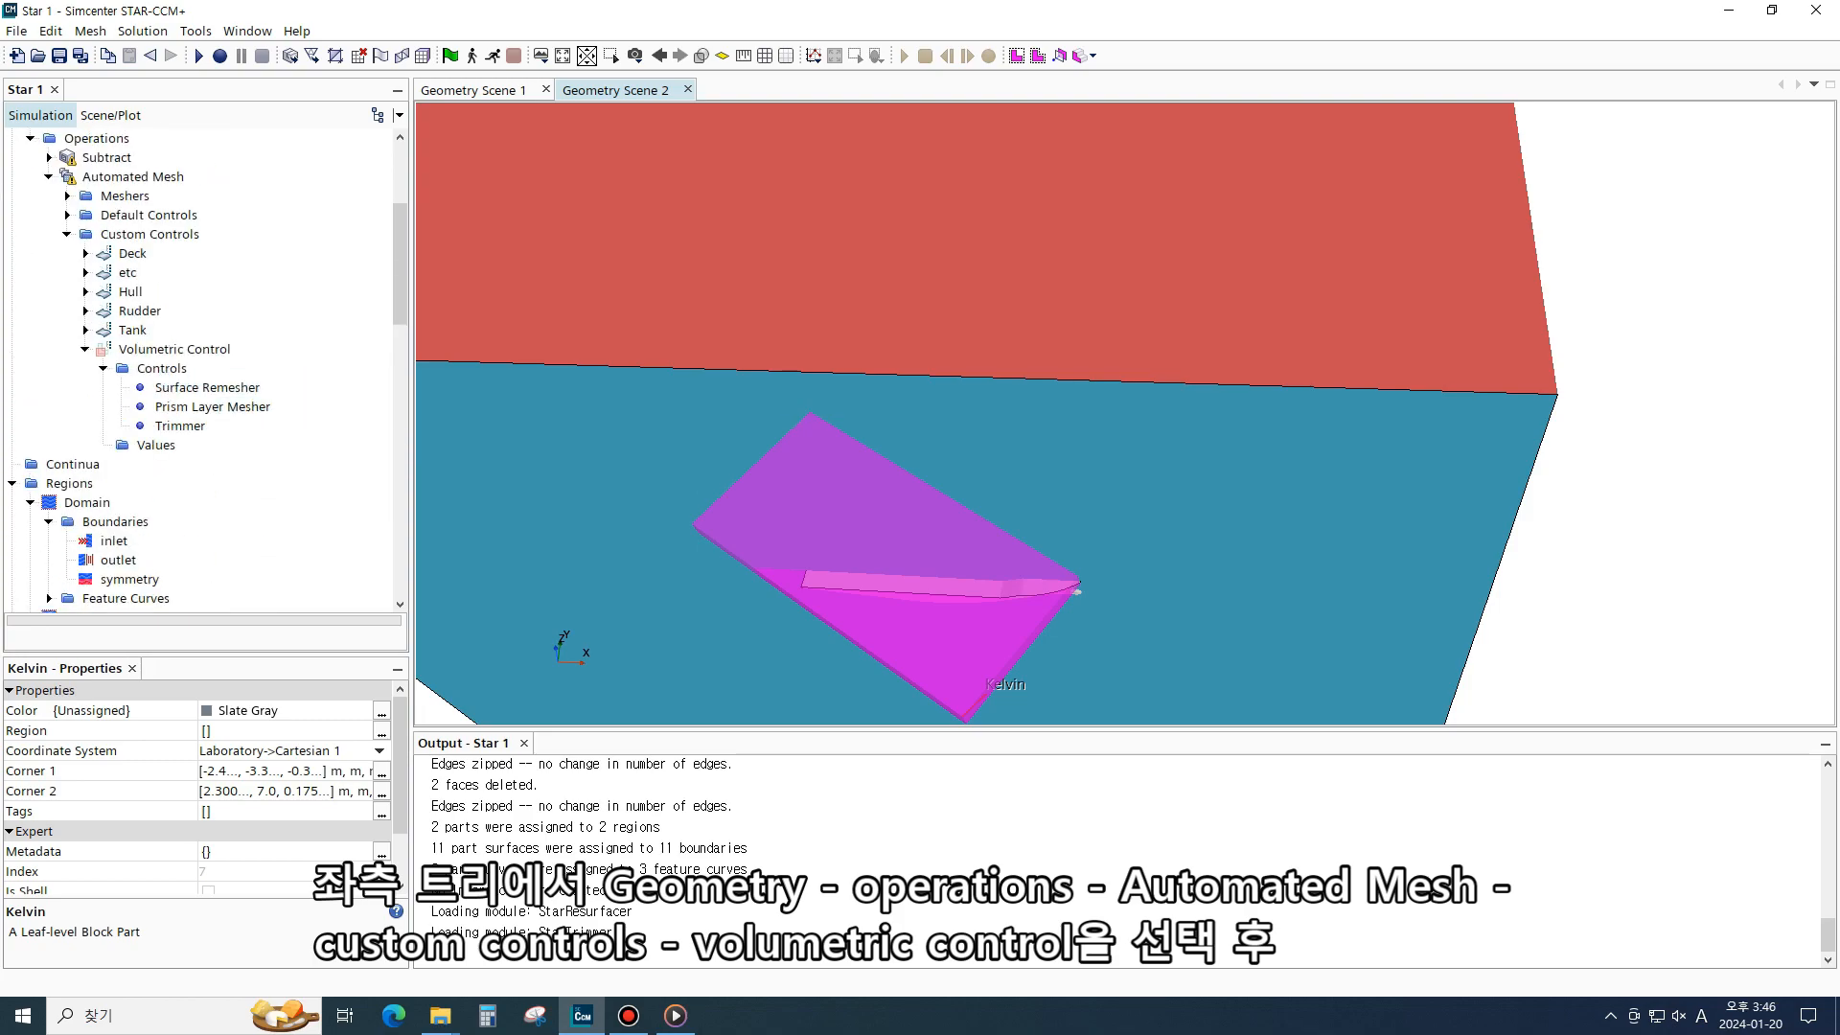
left_click(175, 406)
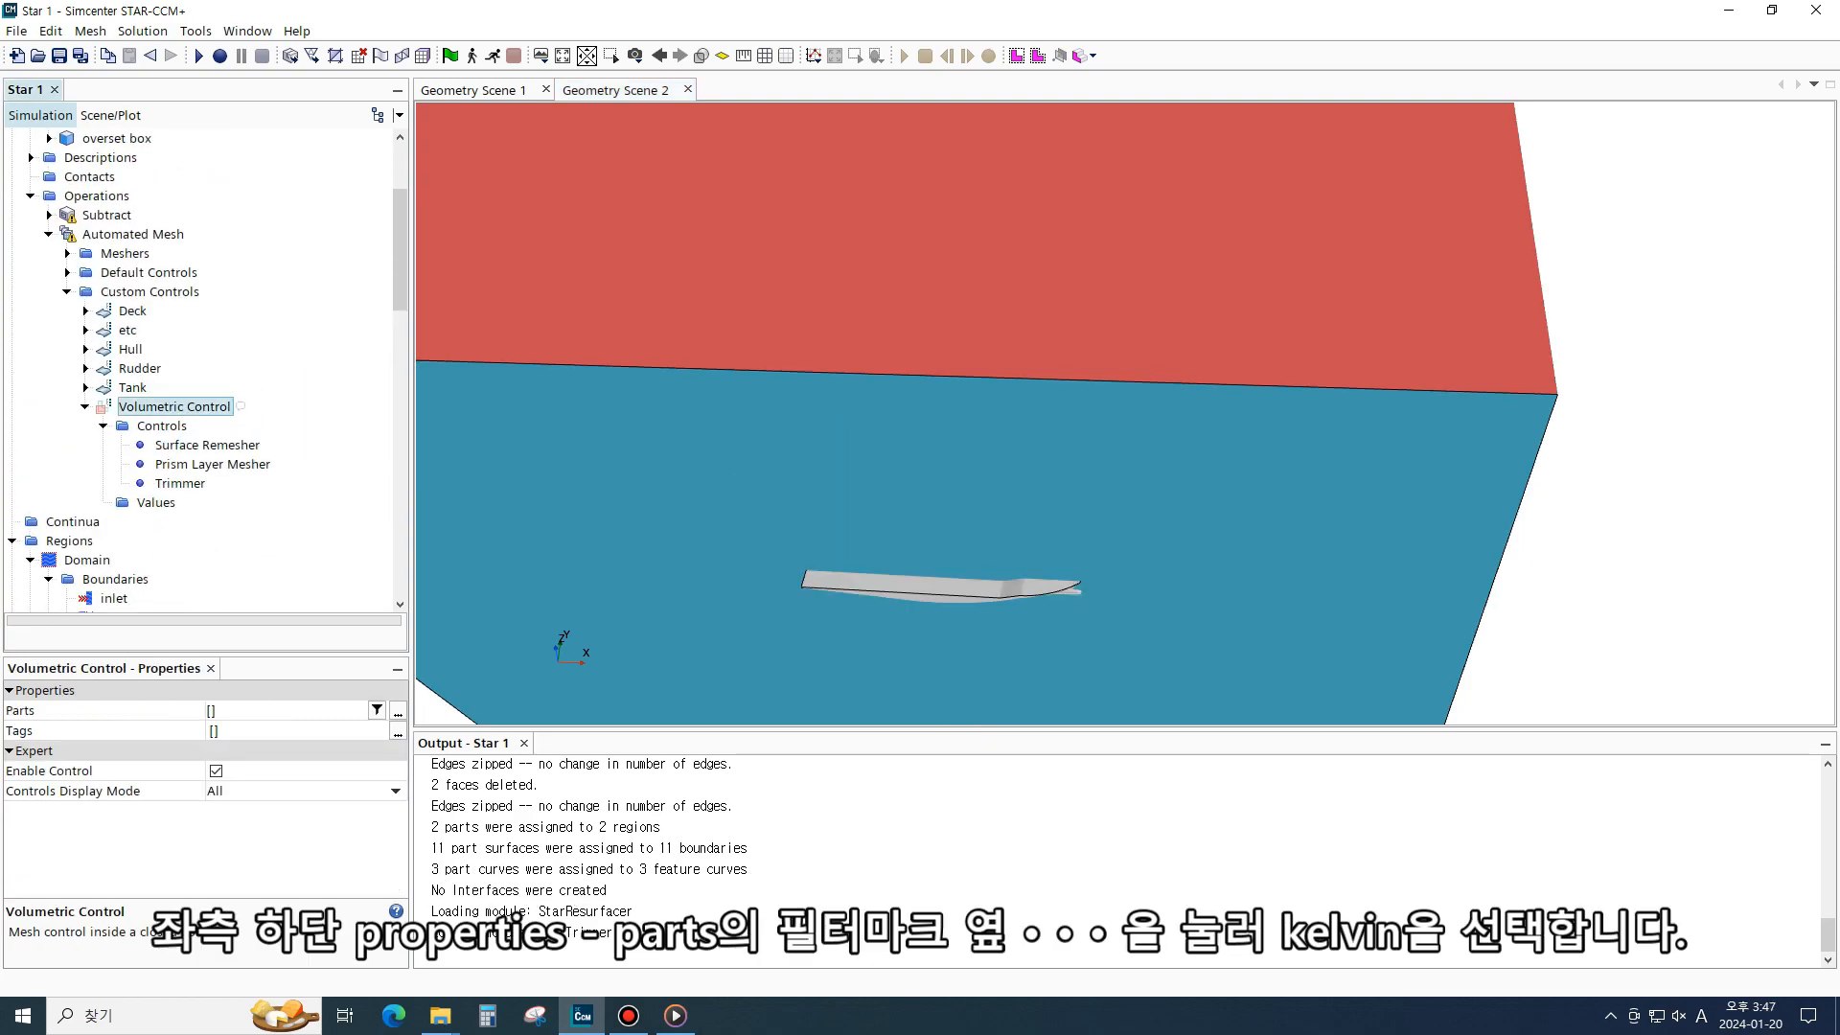
left_click(398, 711)
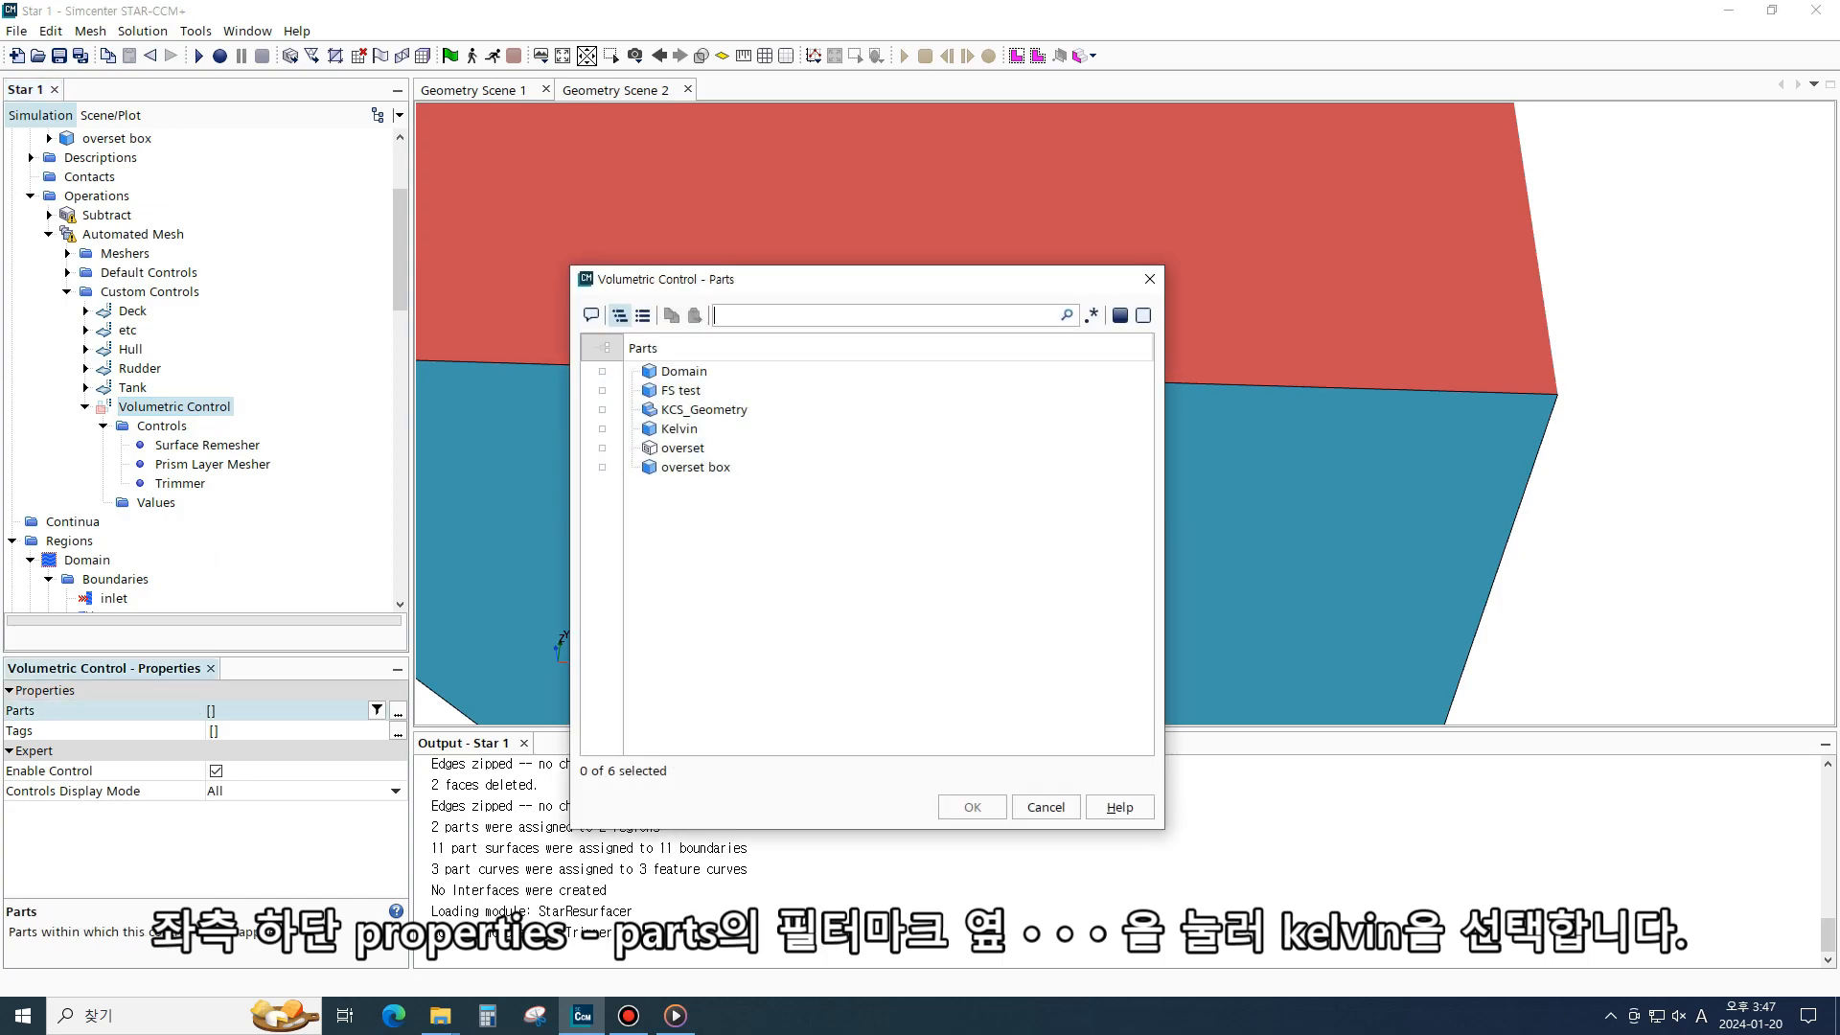
left_click(601, 428)
left_click(972, 807)
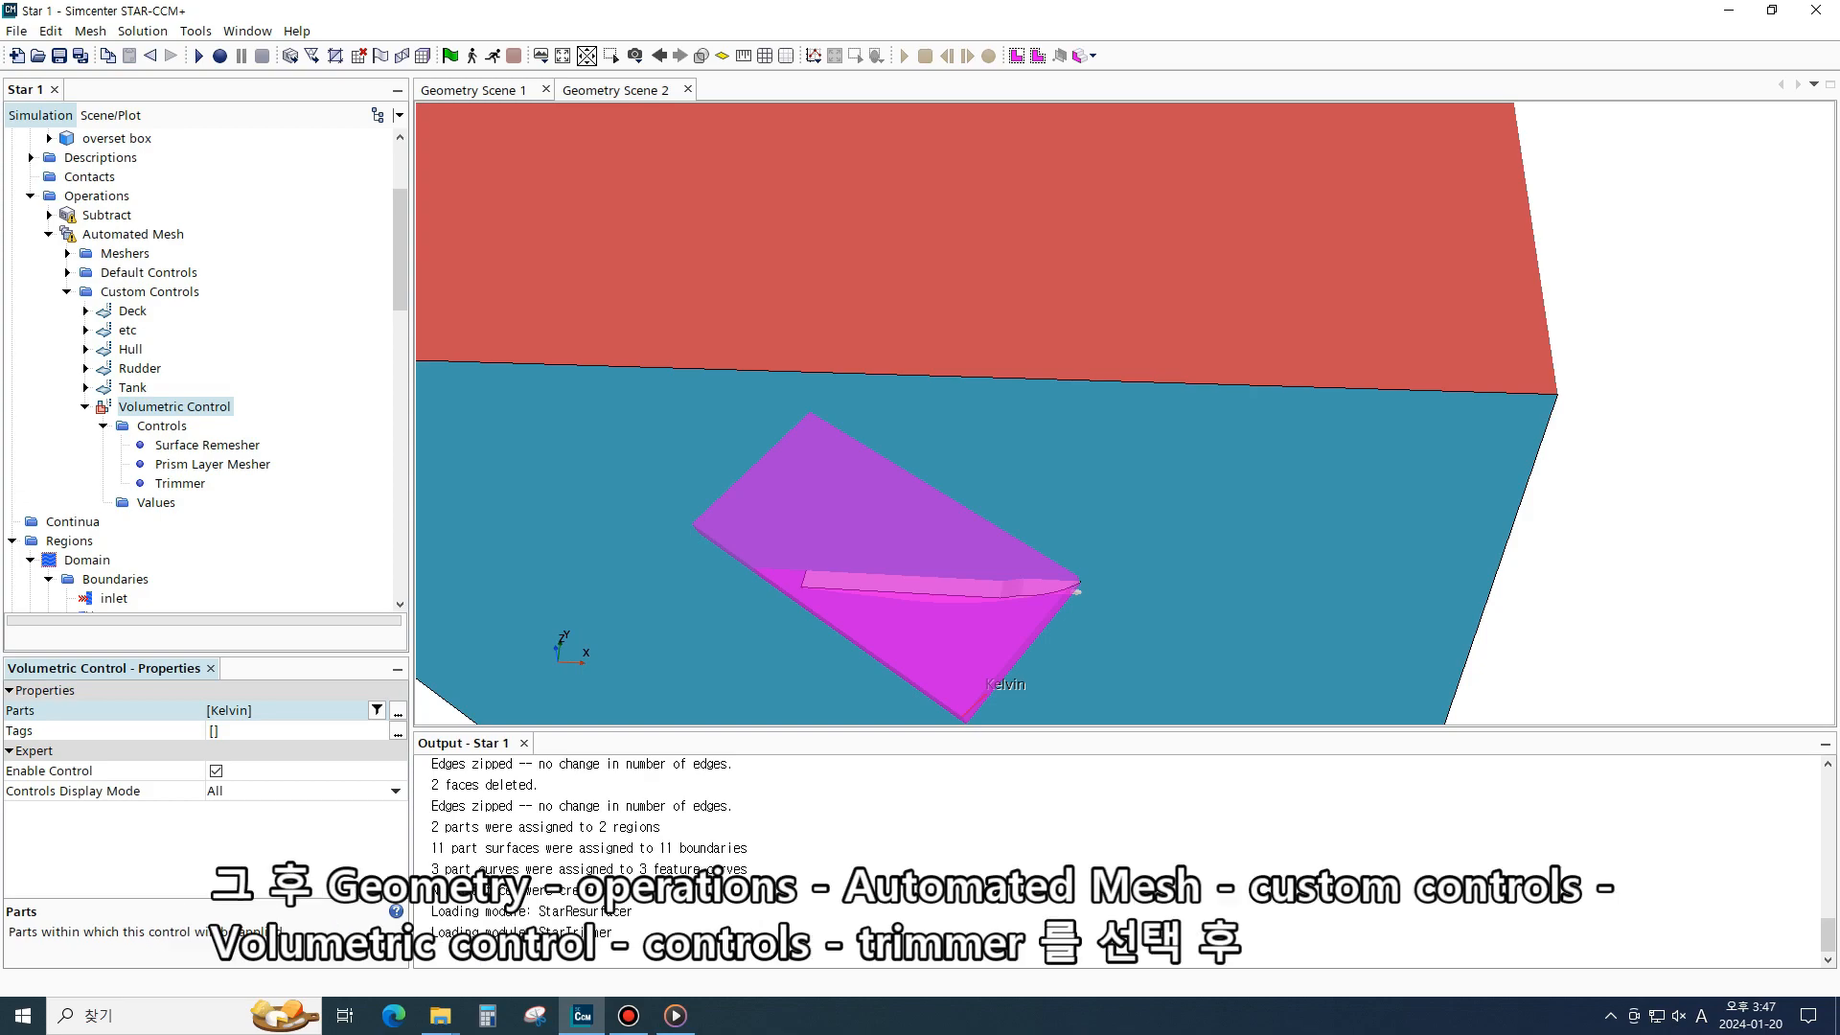
- Enable Customize Isotropic Size and Customize Anisotropic Size for the Volumetric Control's Trimmer
left_click(207, 446)
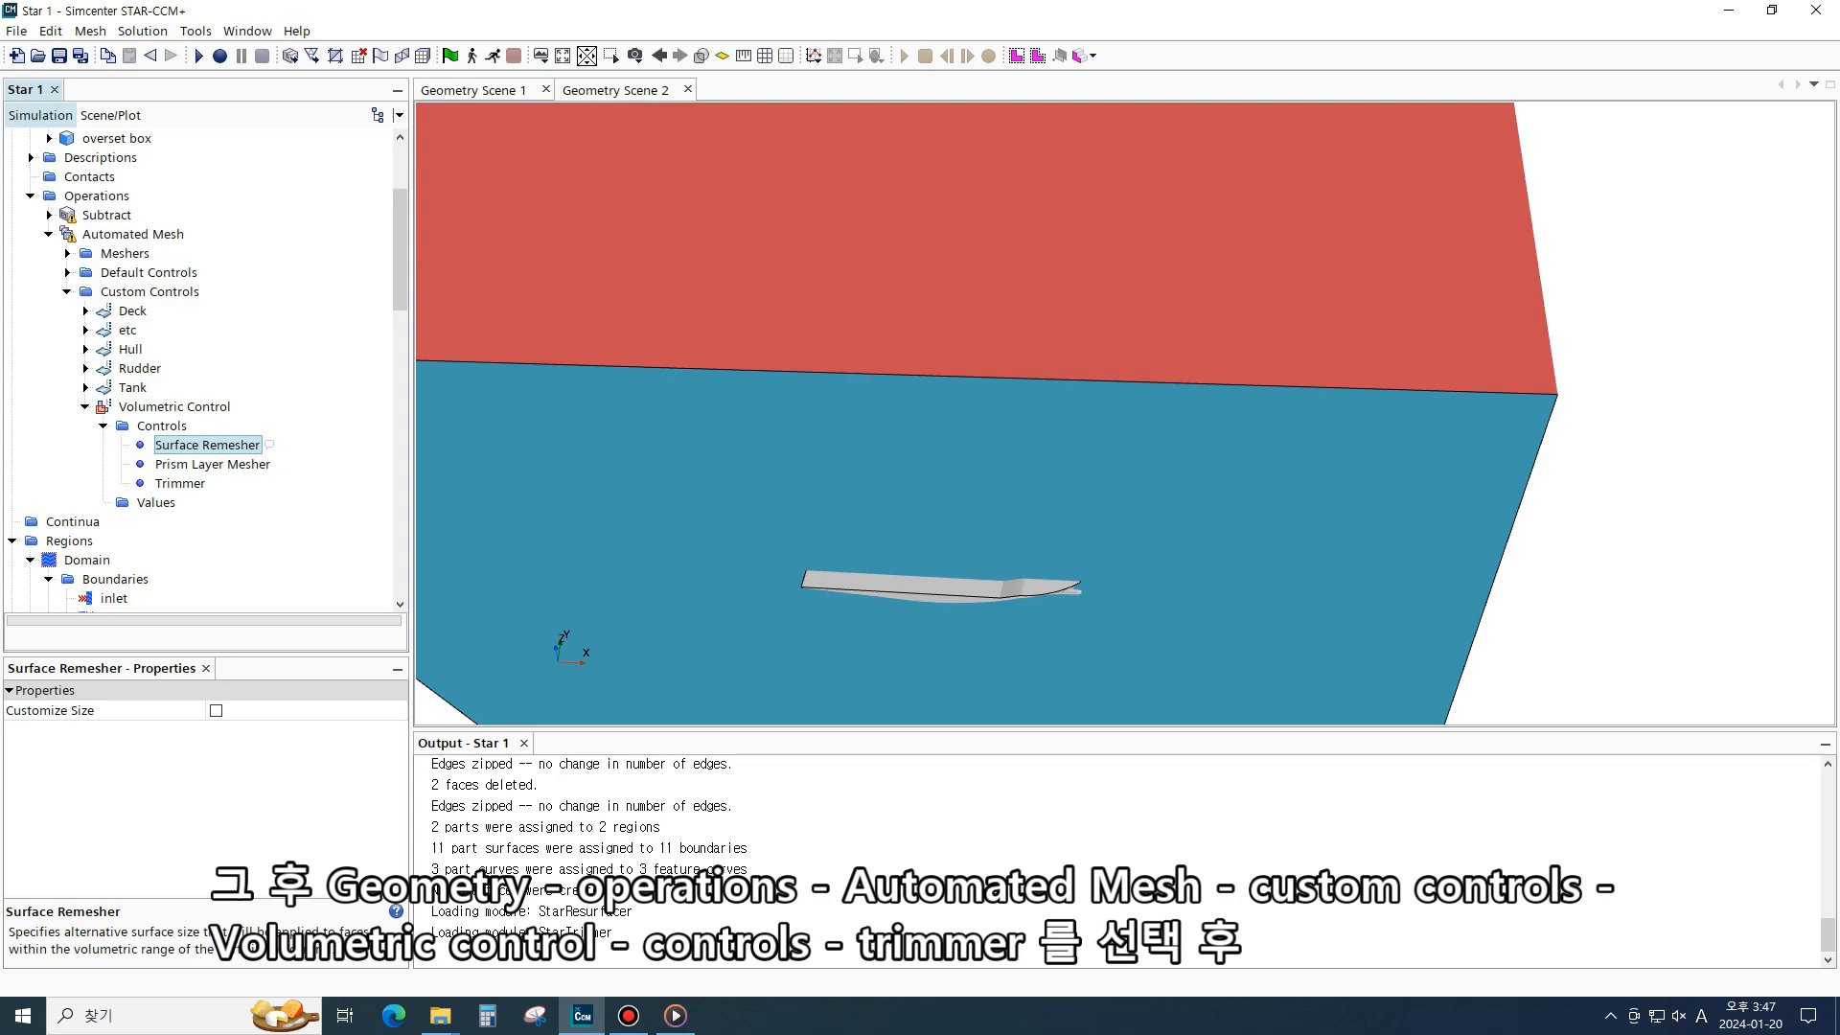
left_click(212, 465)
left_click(207, 445)
left_click(212, 464)
left_click(181, 484)
left_click(212, 465)
left_click(207, 446)
left_click(180, 483)
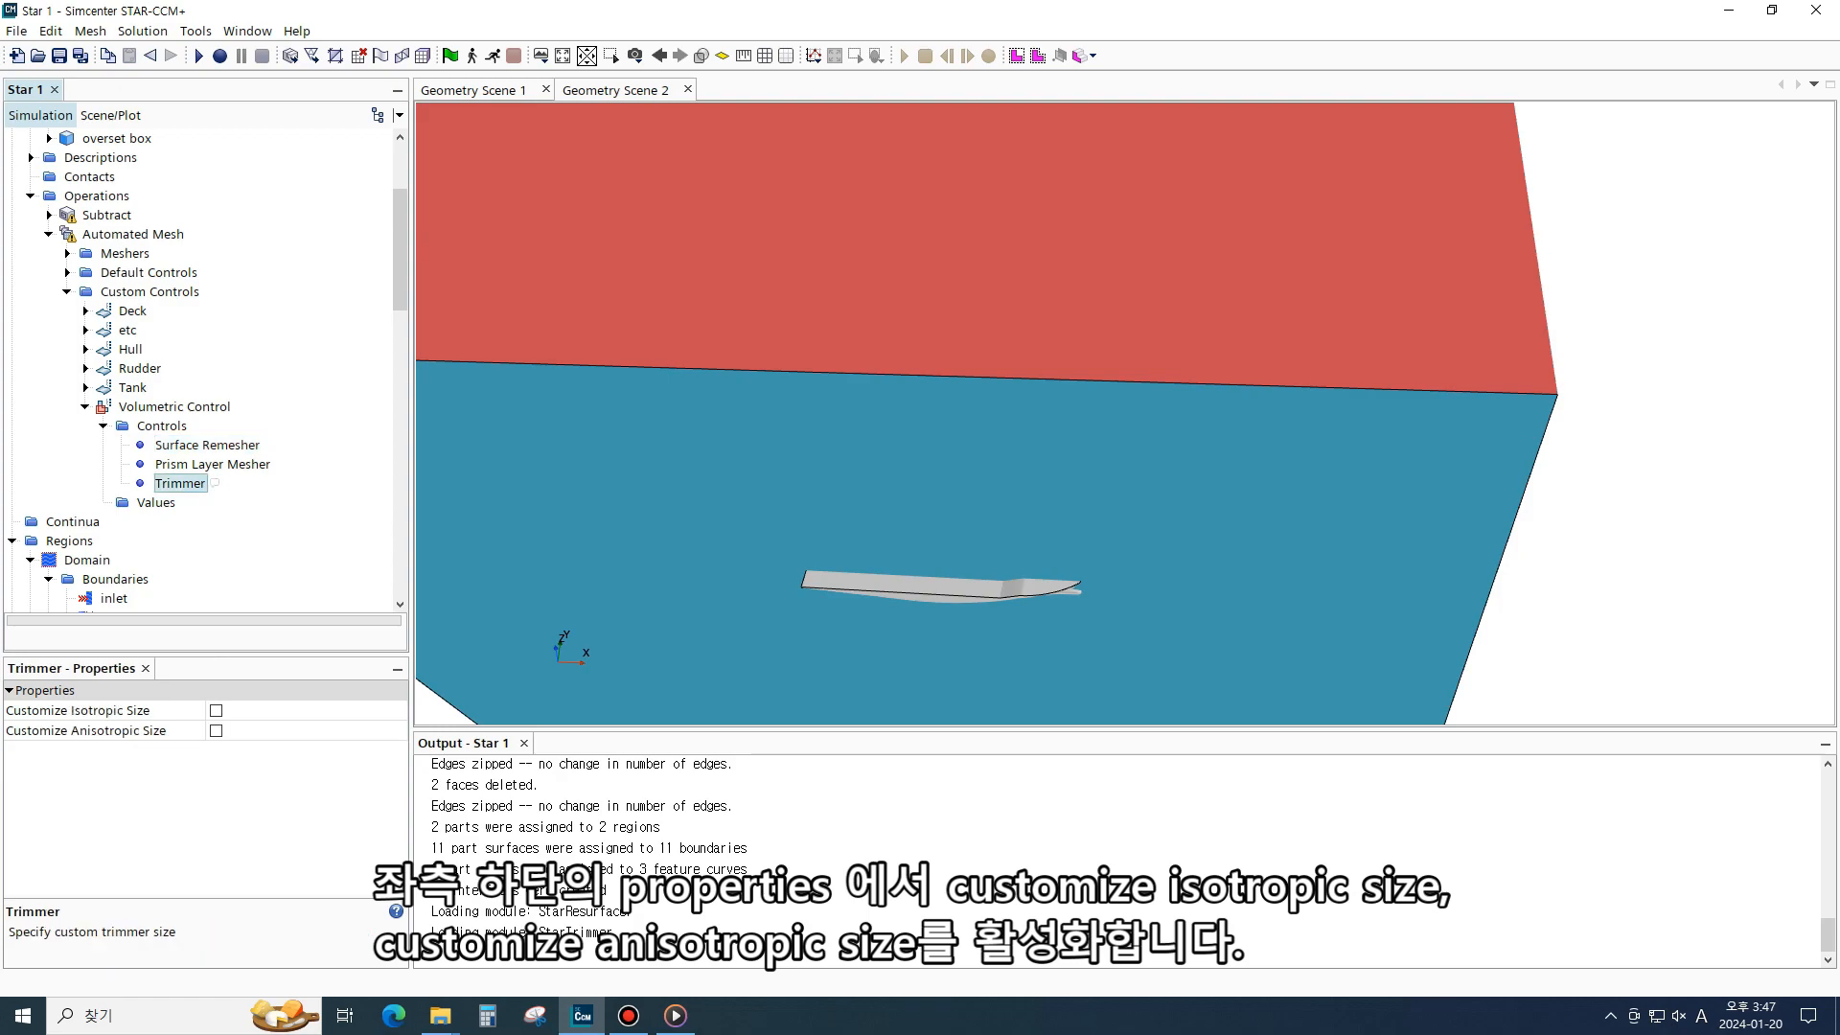
left_click(215, 711)
left_click(216, 731)
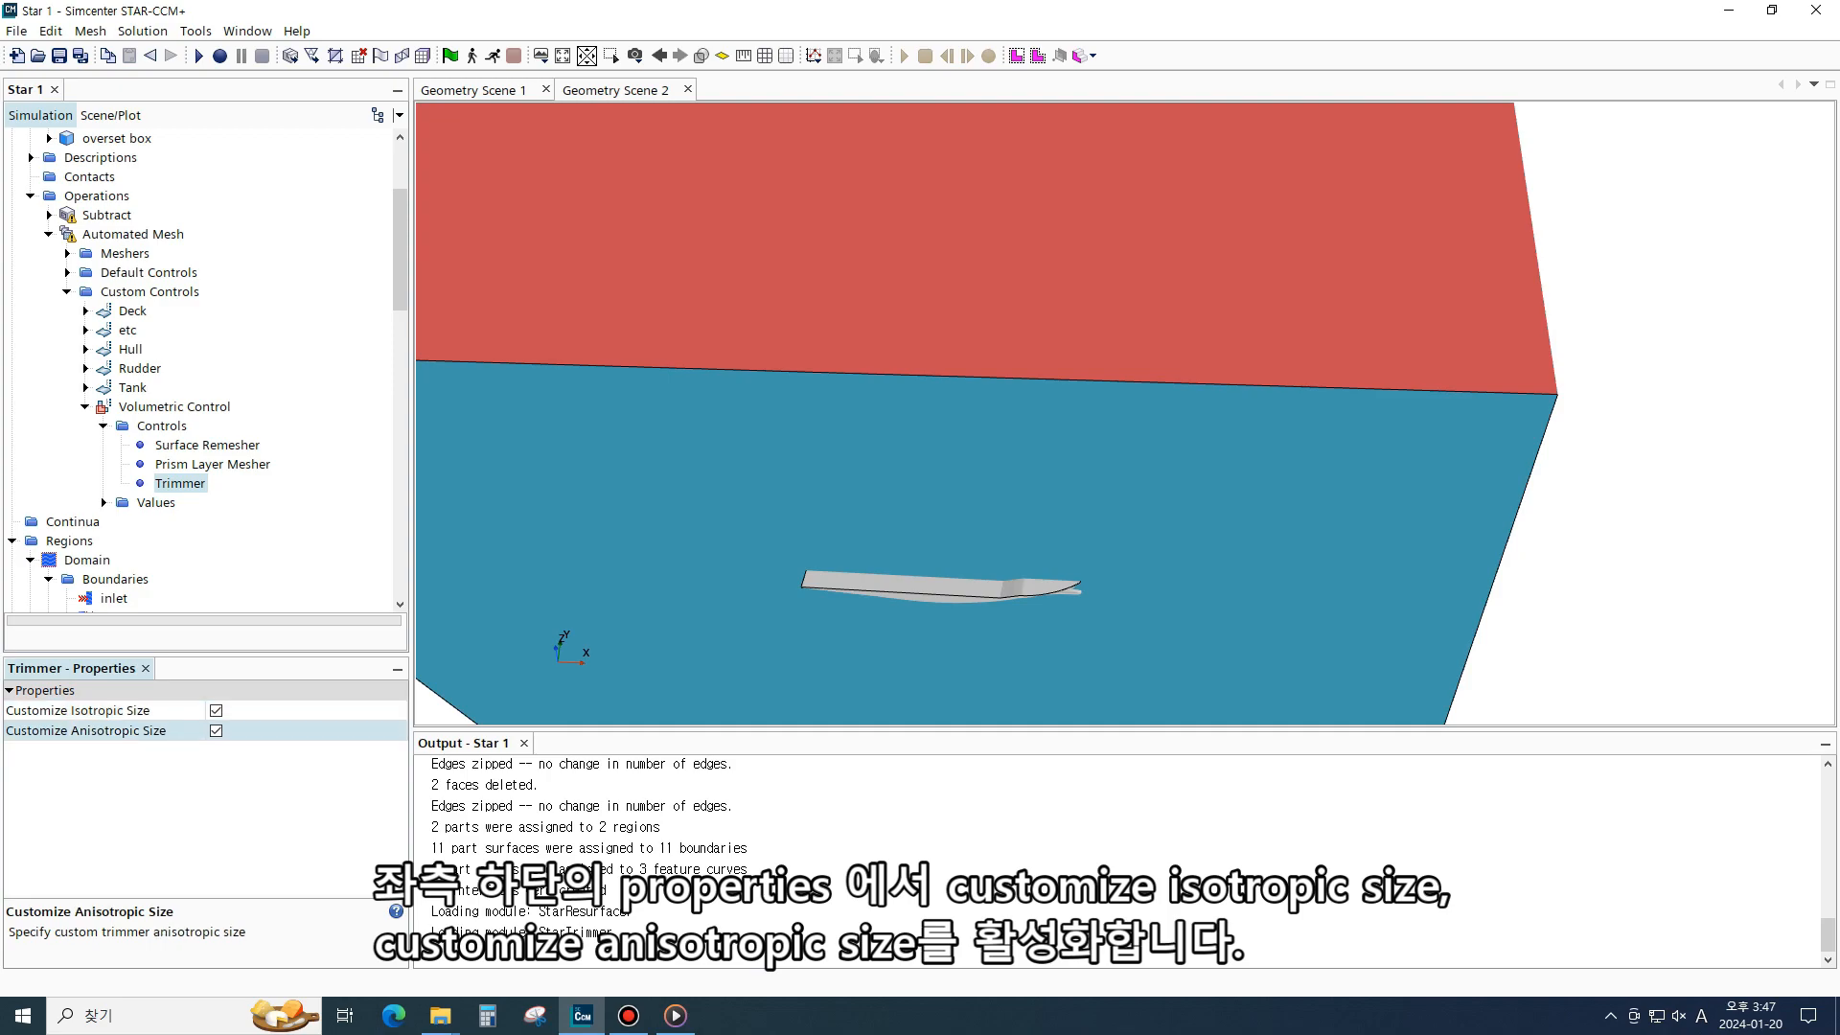
- Set the Volumetric Control's Custom Size percentage of base to 5.0
left_click(103, 503)
left_click(191, 522)
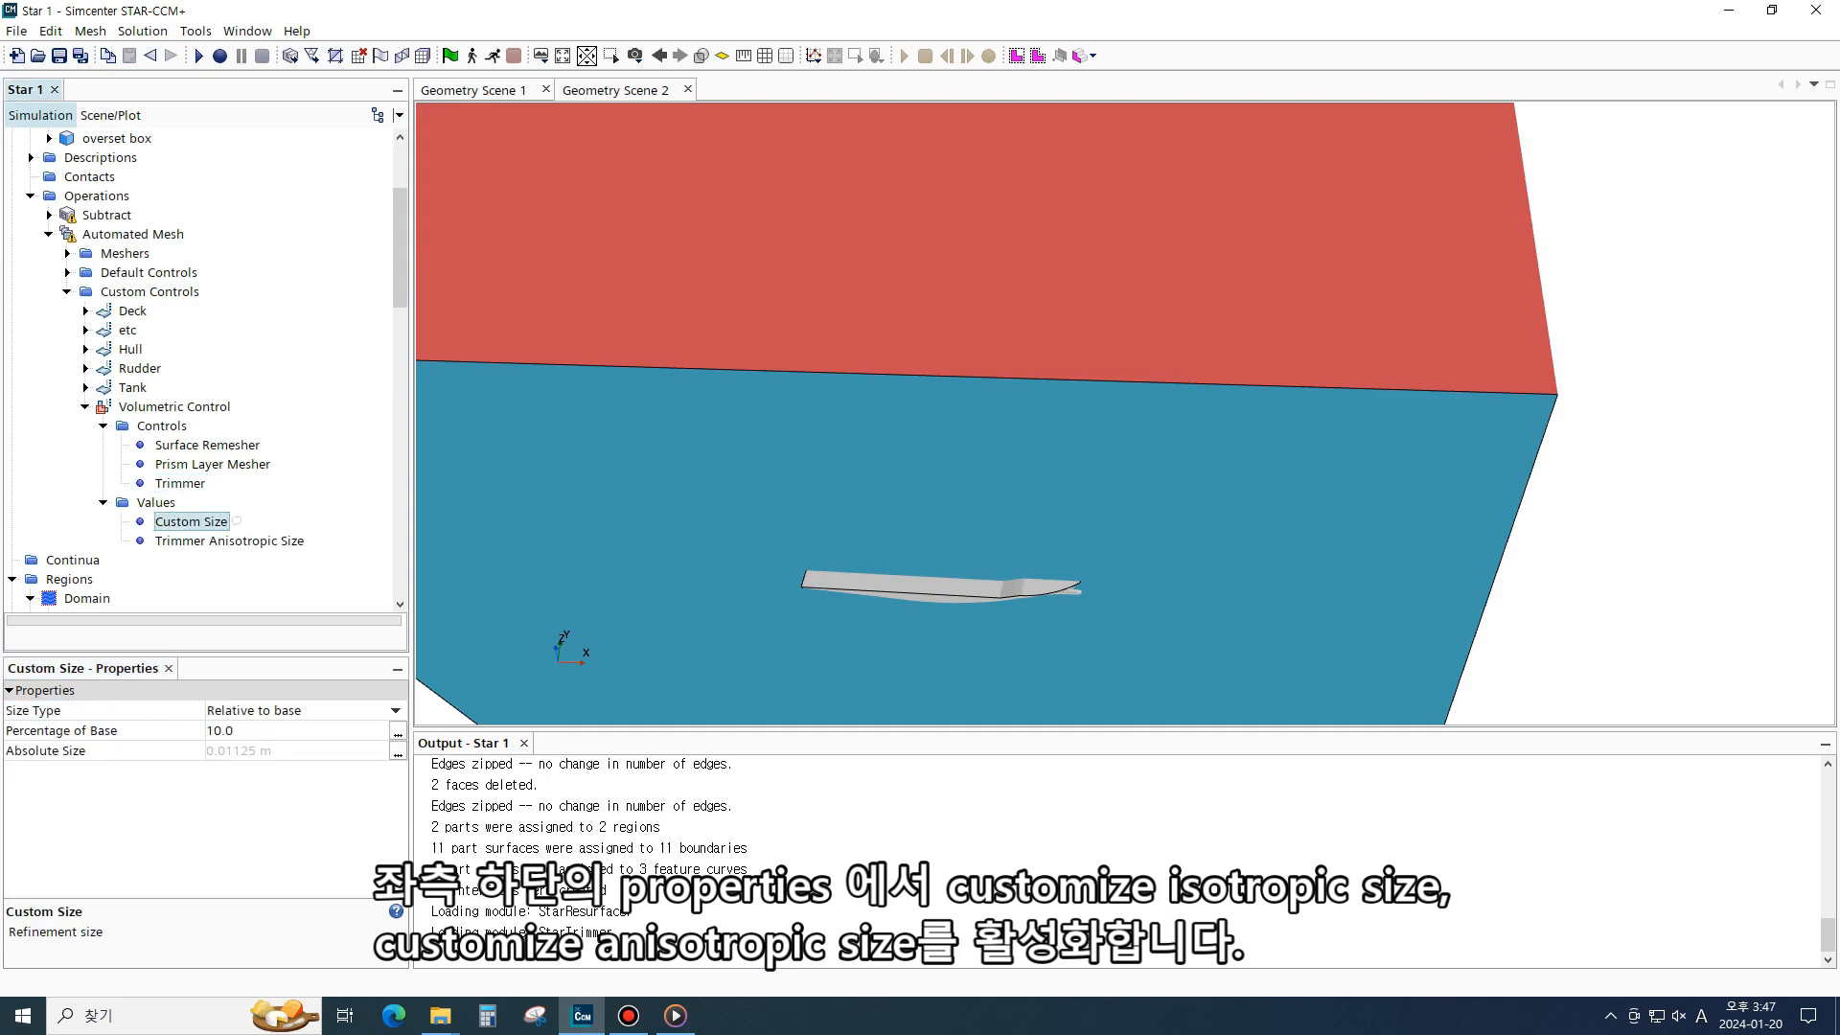
left_click(278, 731)
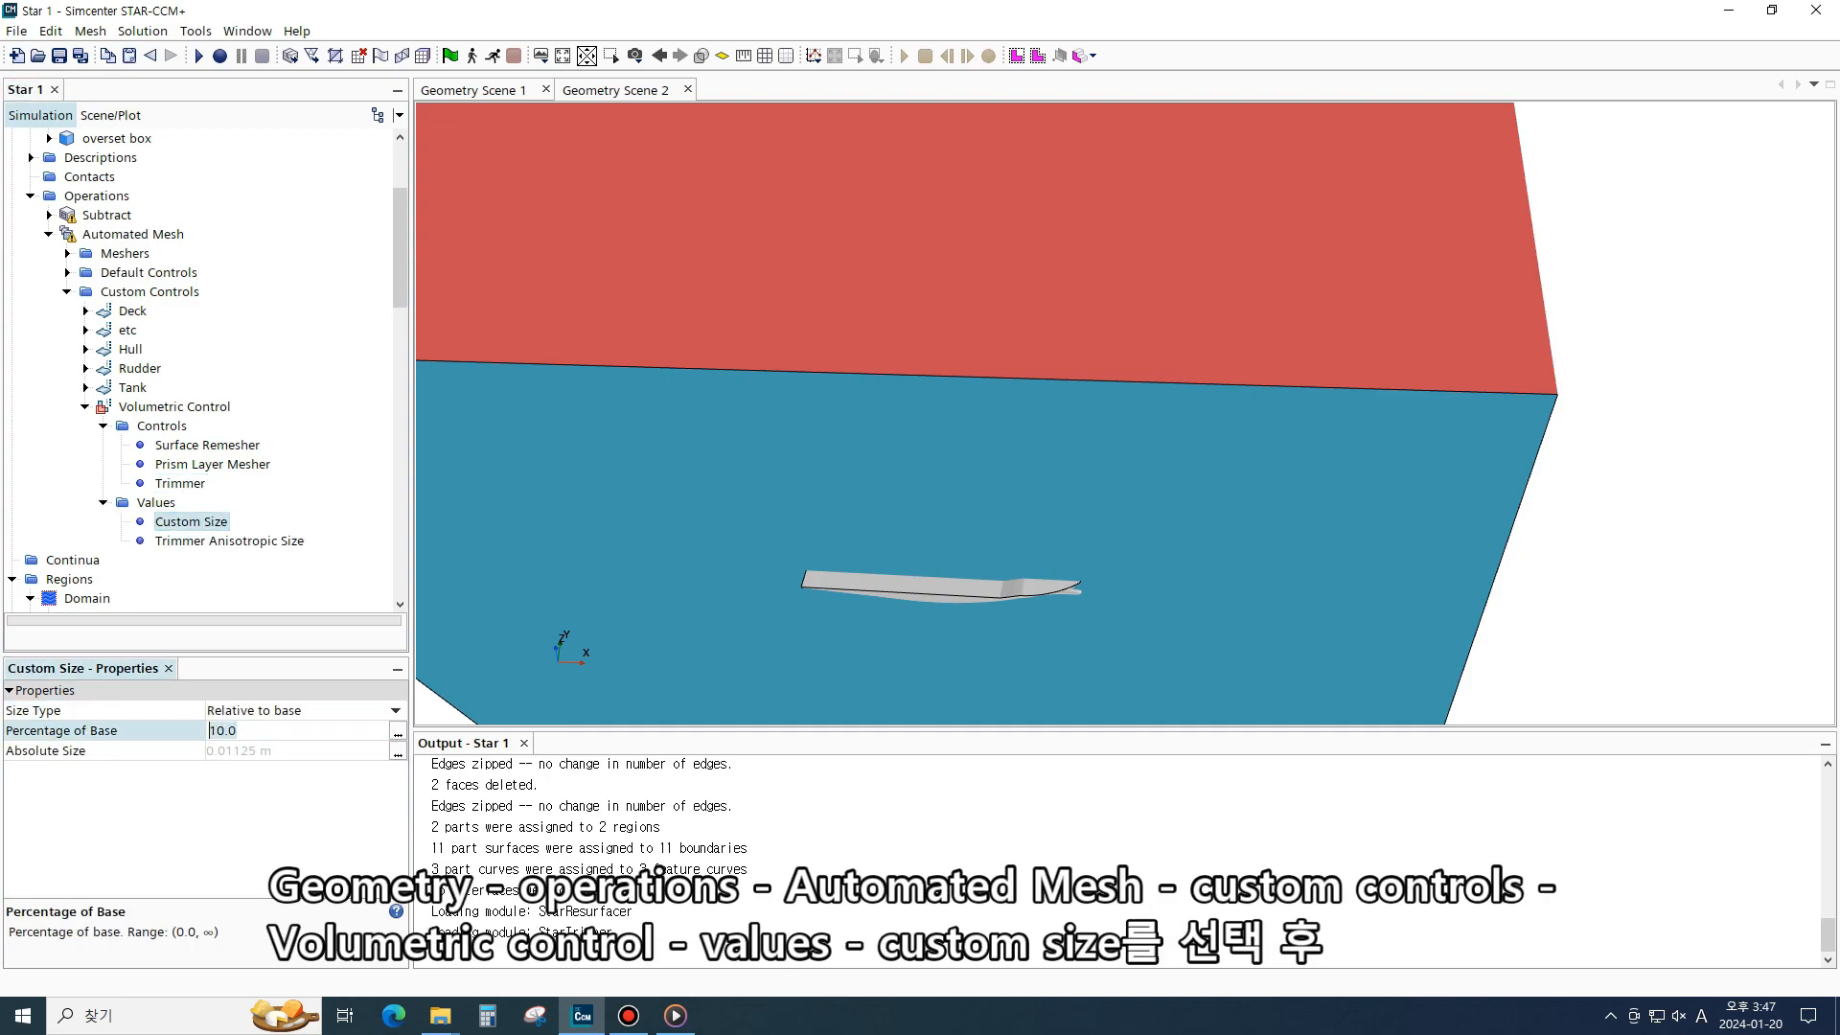
type("5.0")
key("Return")
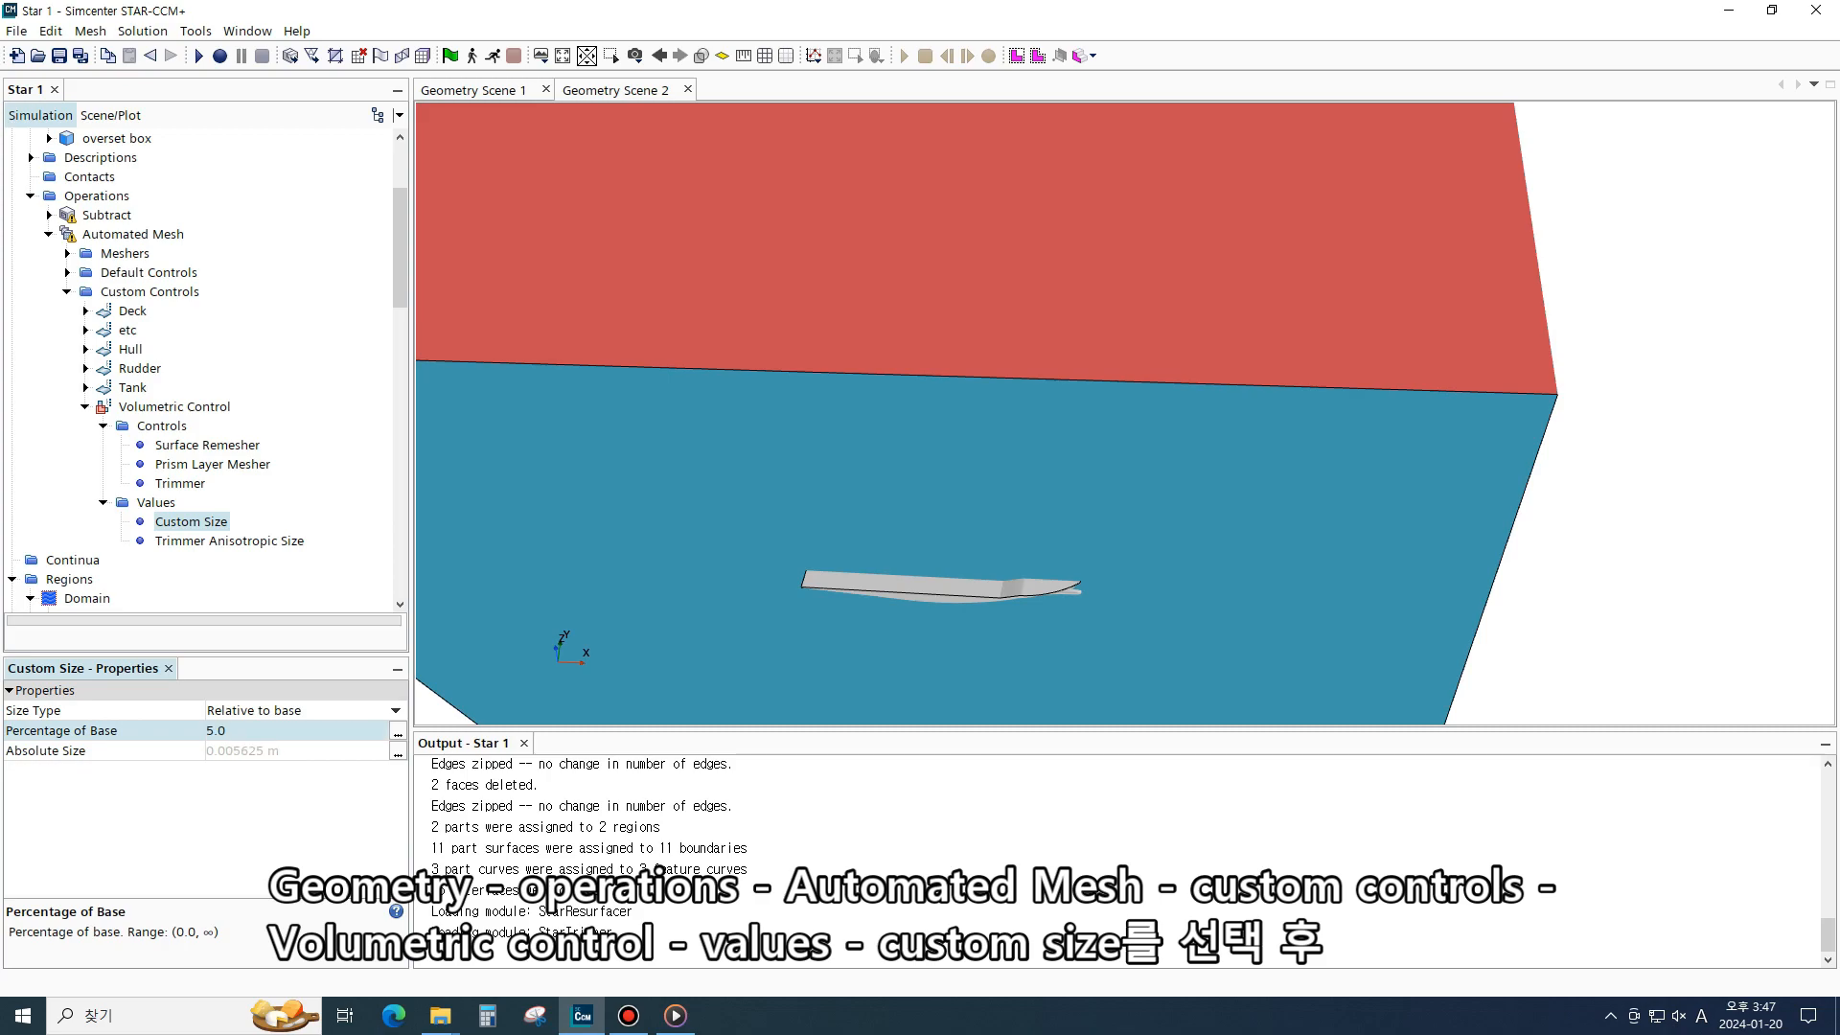
- Set the Custom Size percentage of base to 10
left_click(278, 732)
type("10")
key("Return")
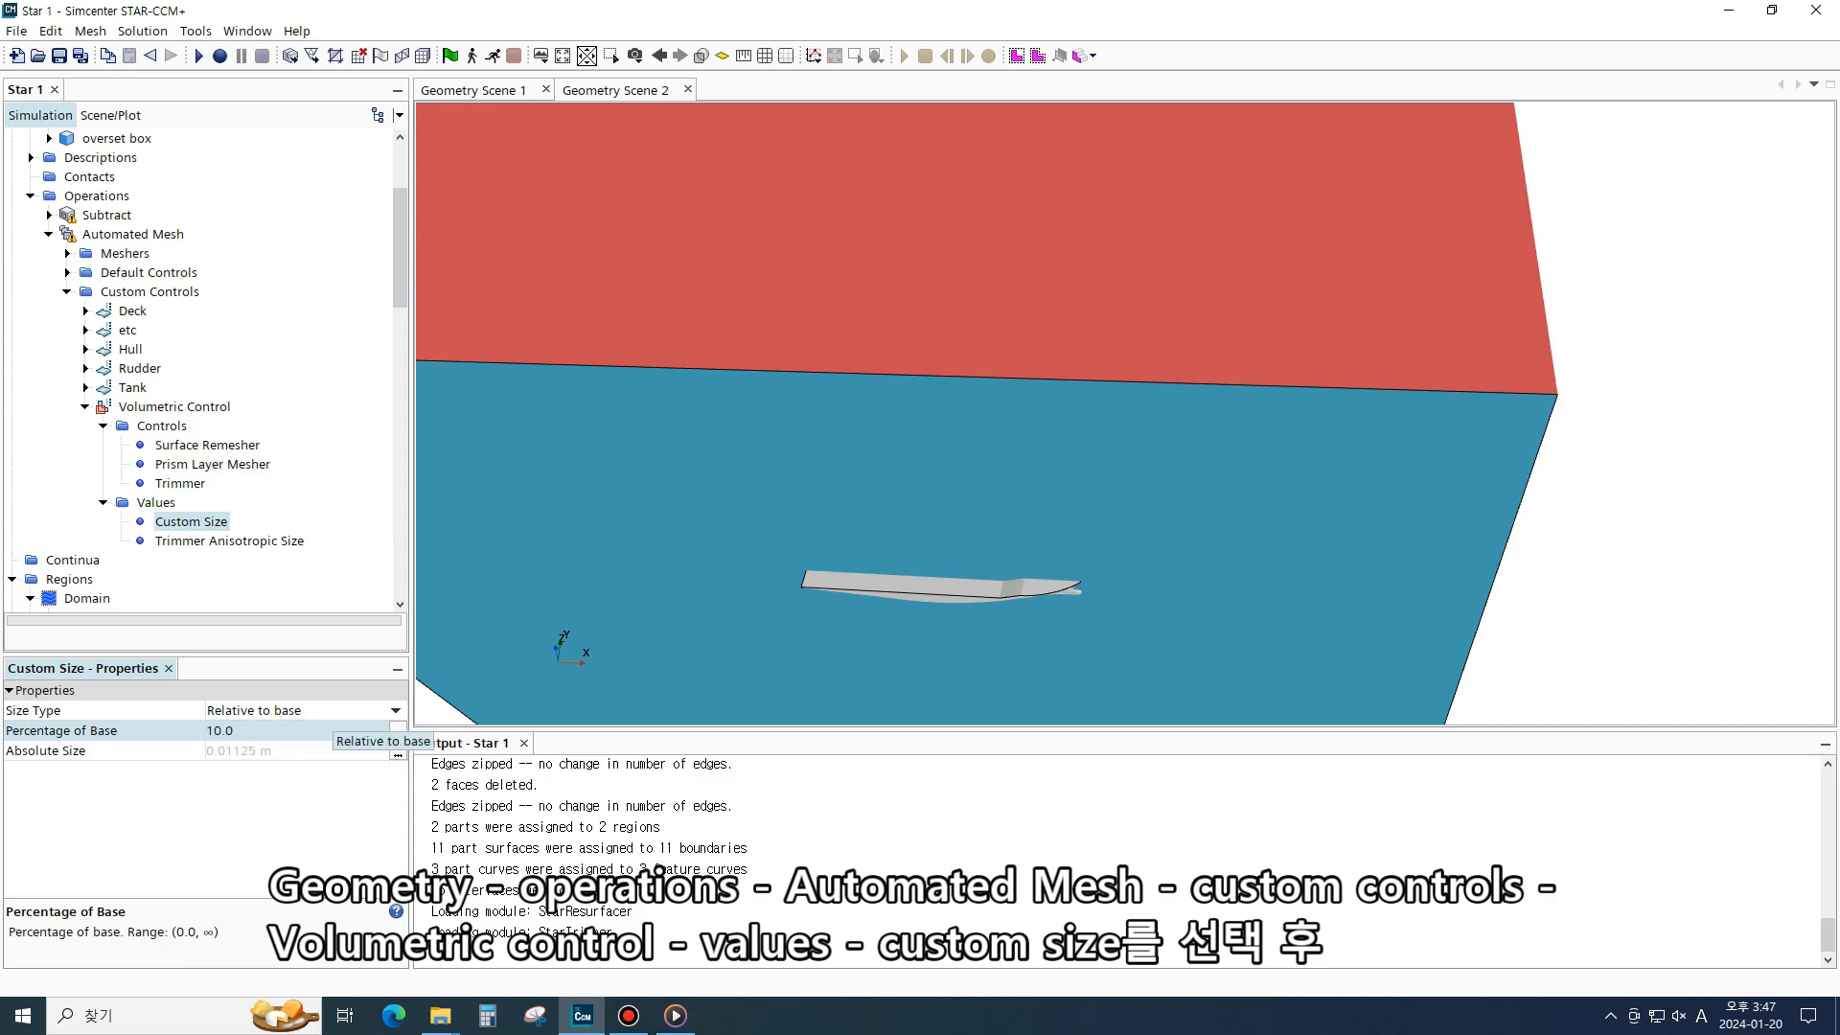
scroll(211, 470, "up", 1)
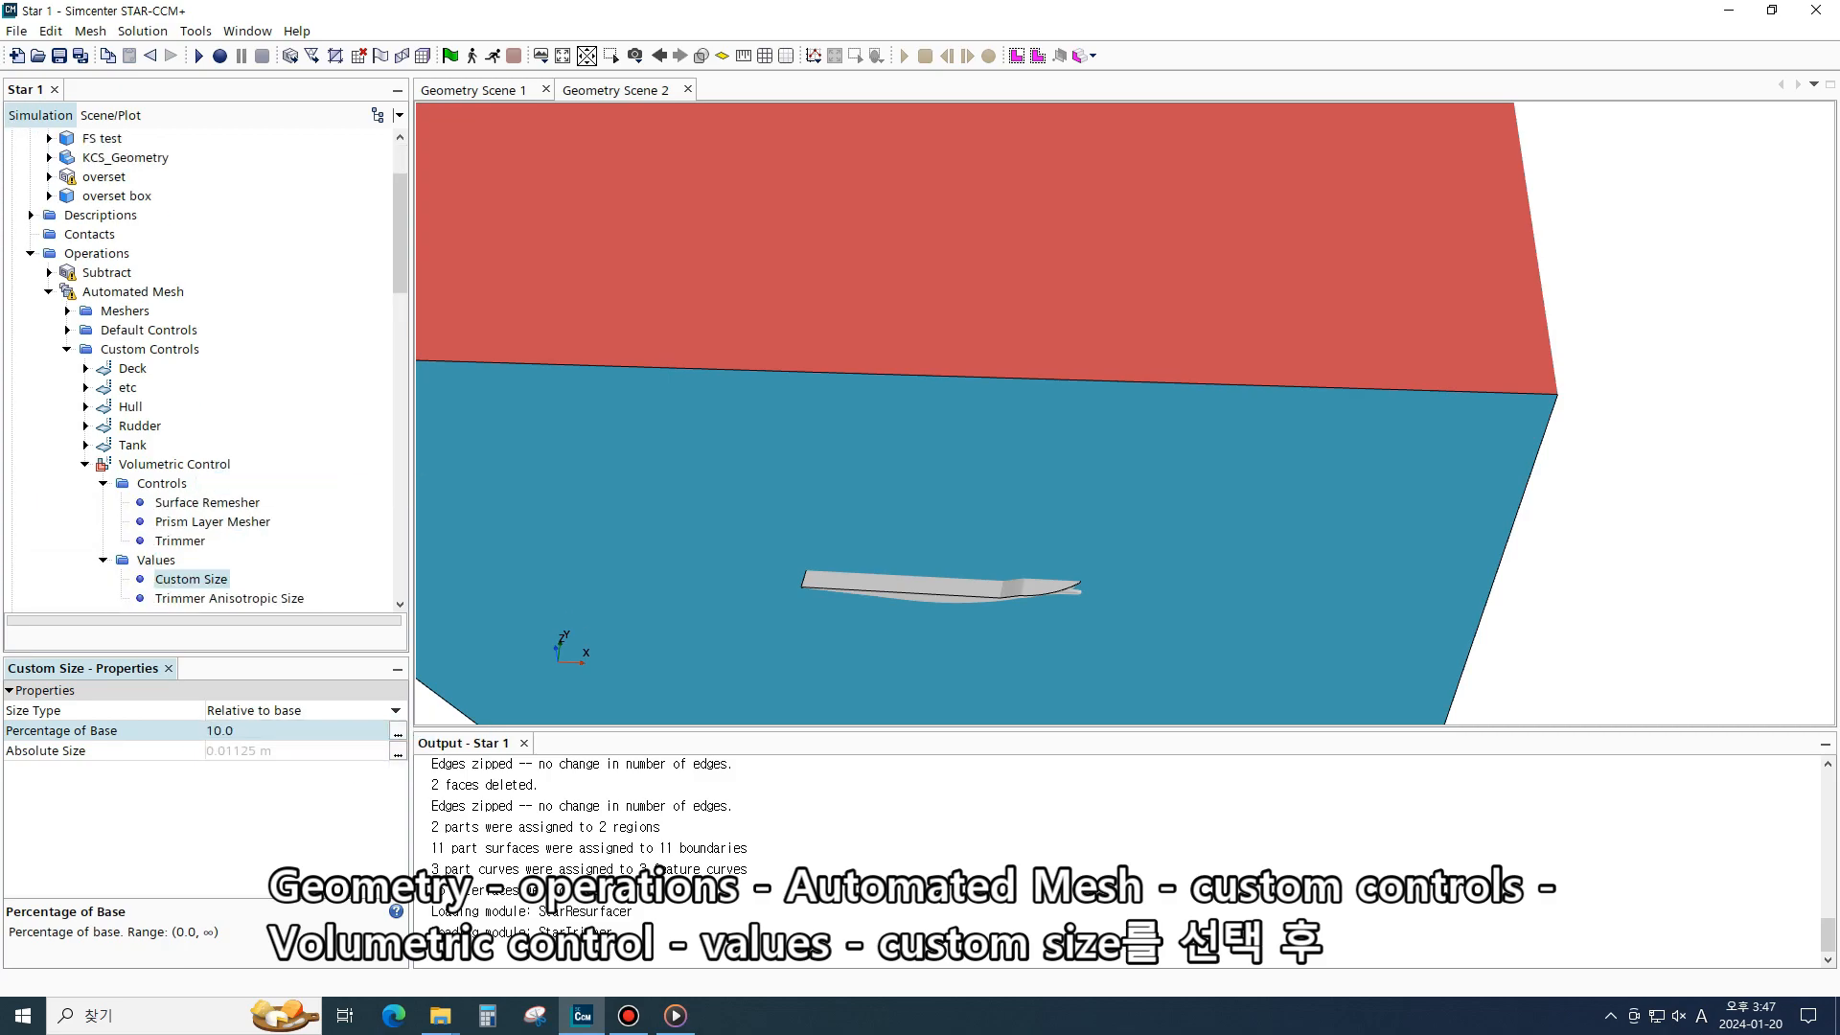
- Delete the Kelvin and FS test parts from the geometry parts
scroll(210, 469, "up", 2)
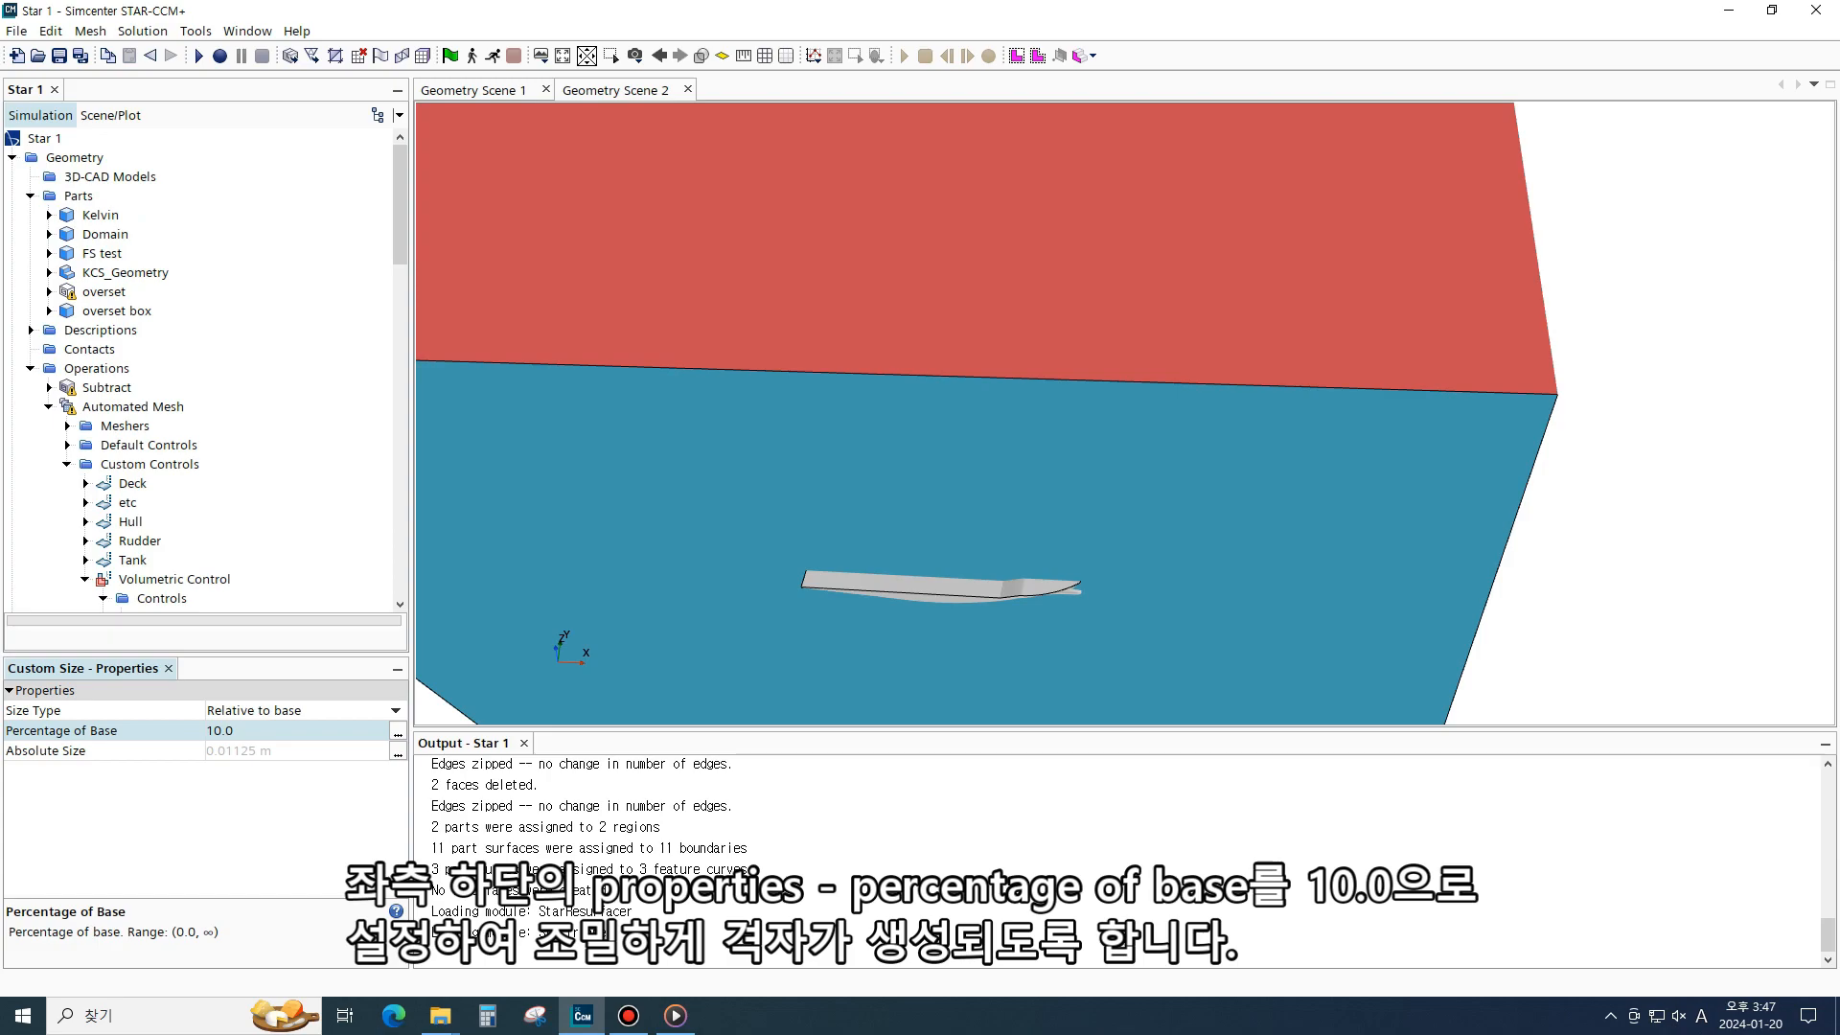
scroll(211, 469, "down", 1)
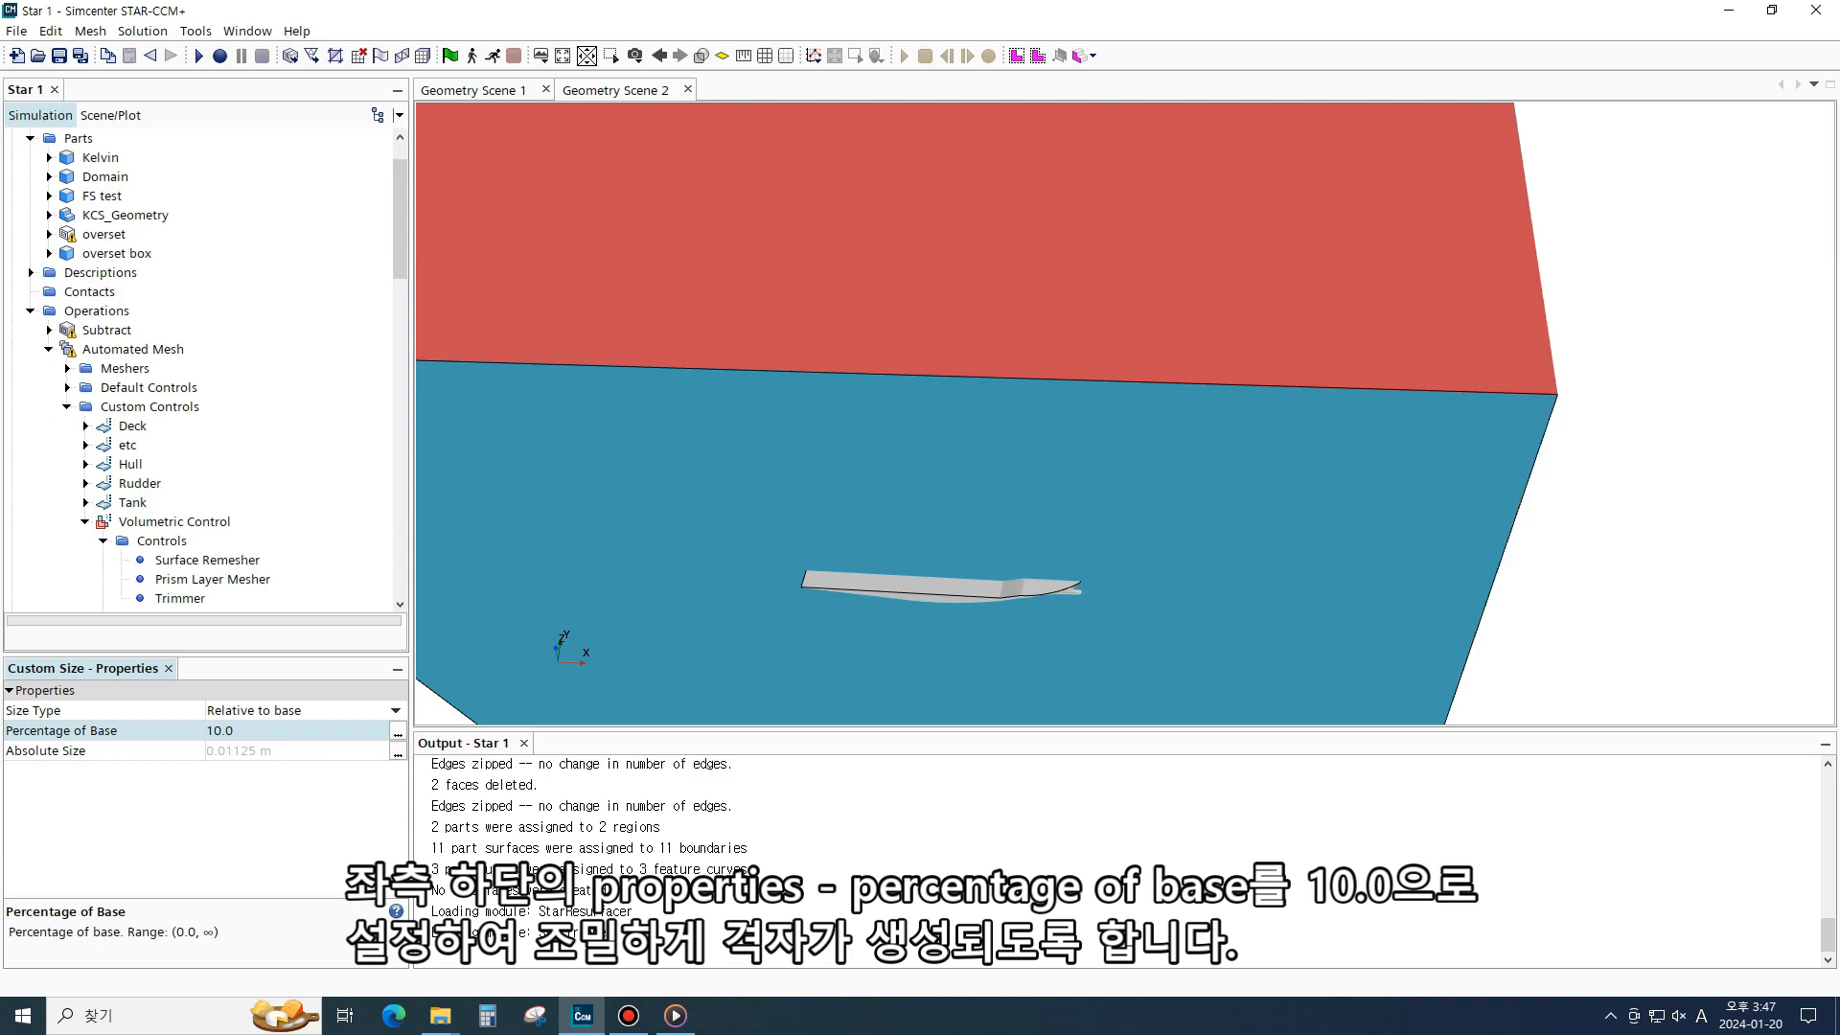
scroll(128, 215, "up", 1)
left_click(100, 215)
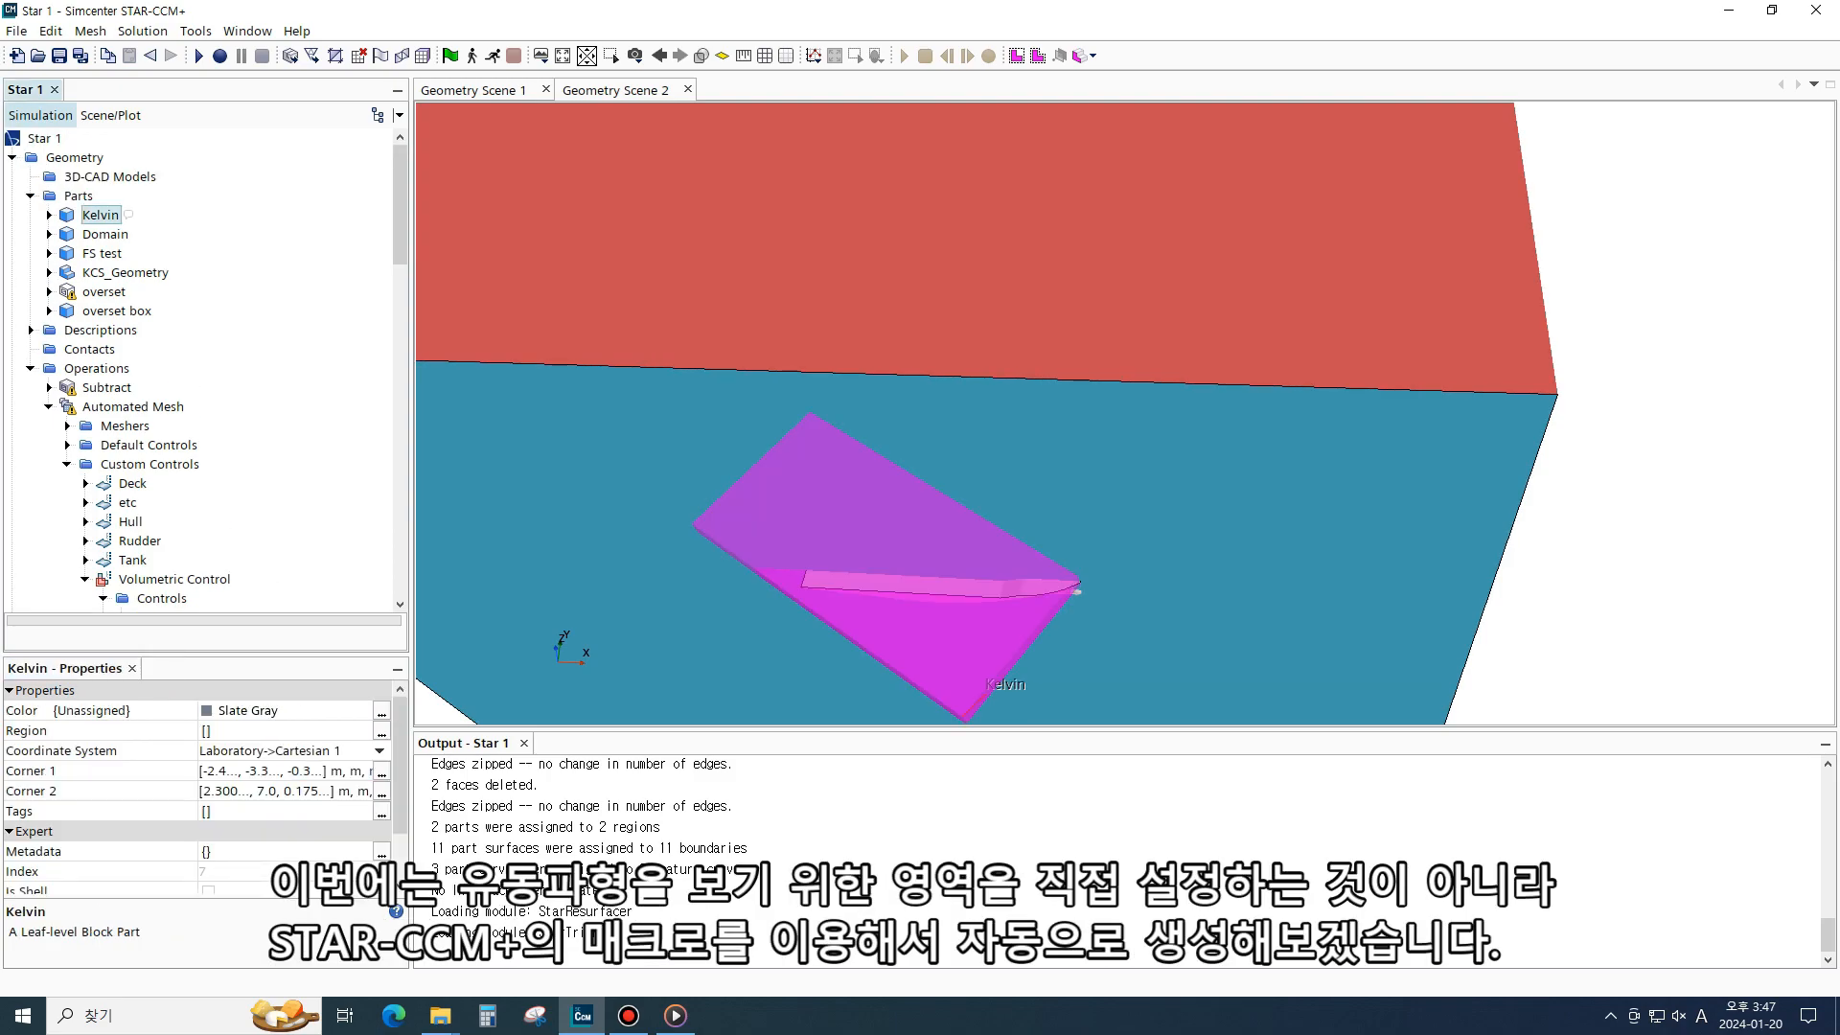
left_click(102, 253, "ctrl")
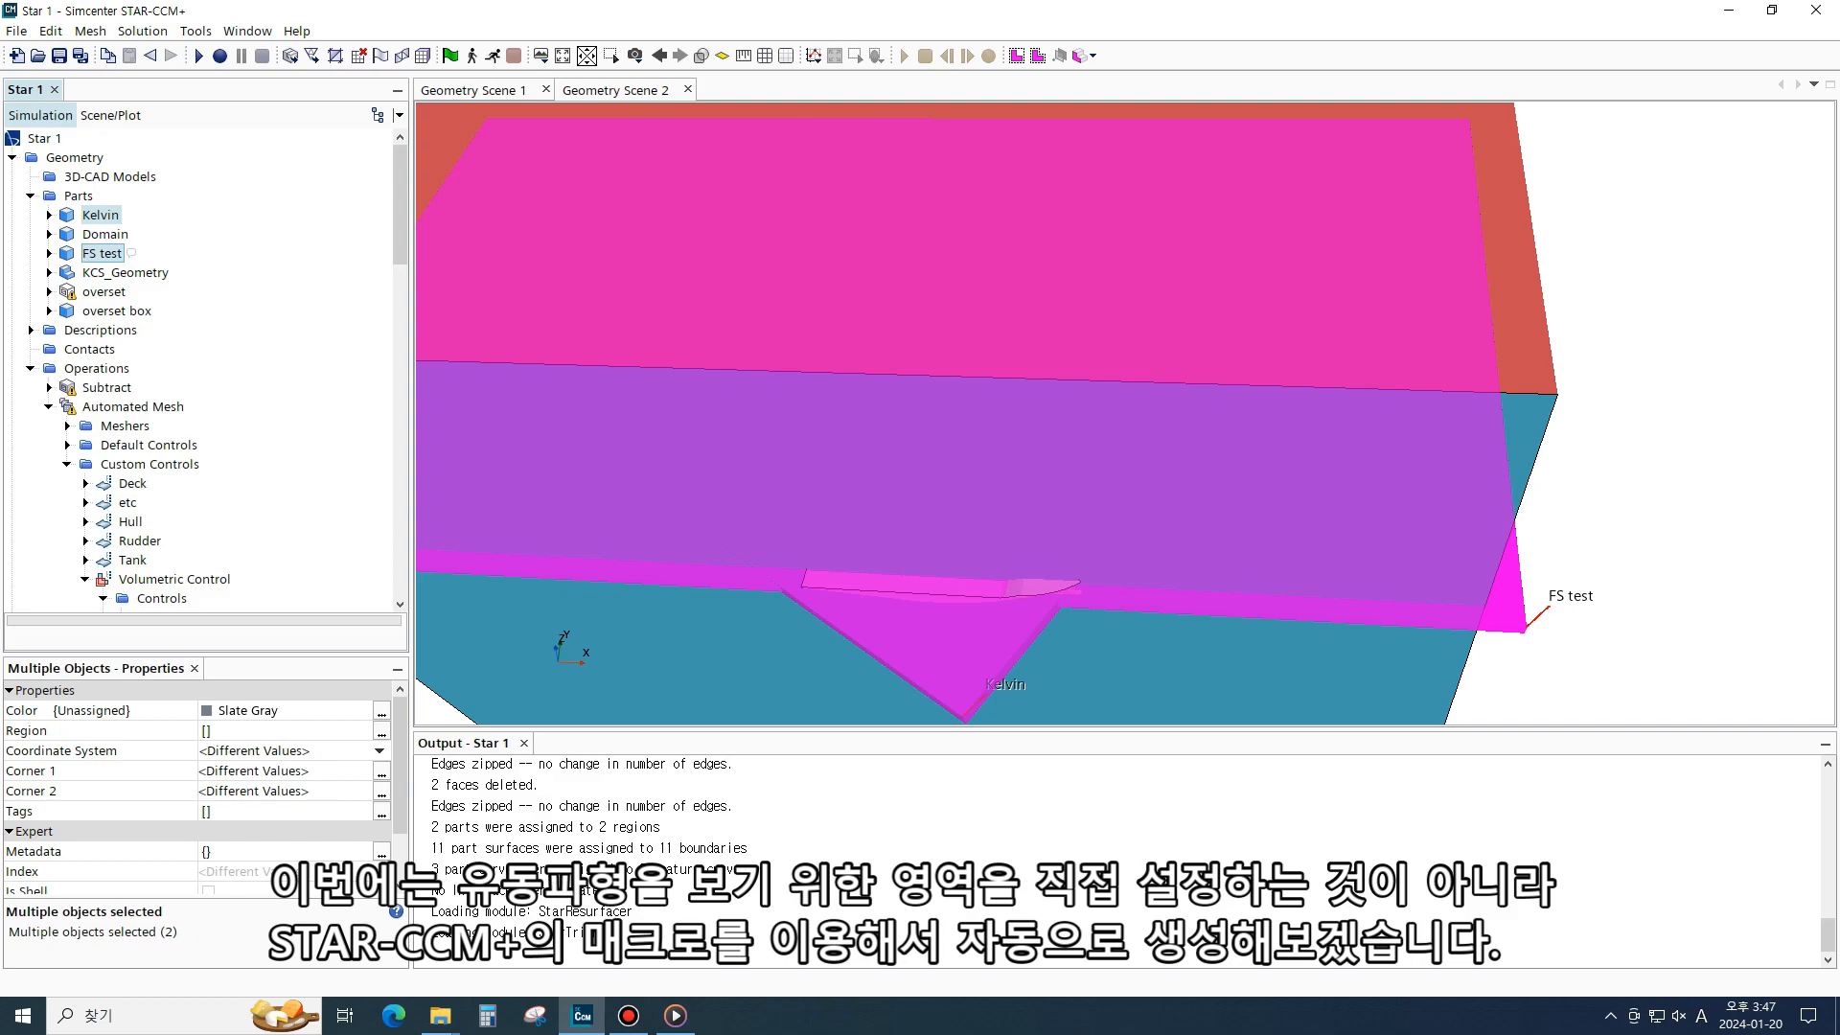
key("Delete")
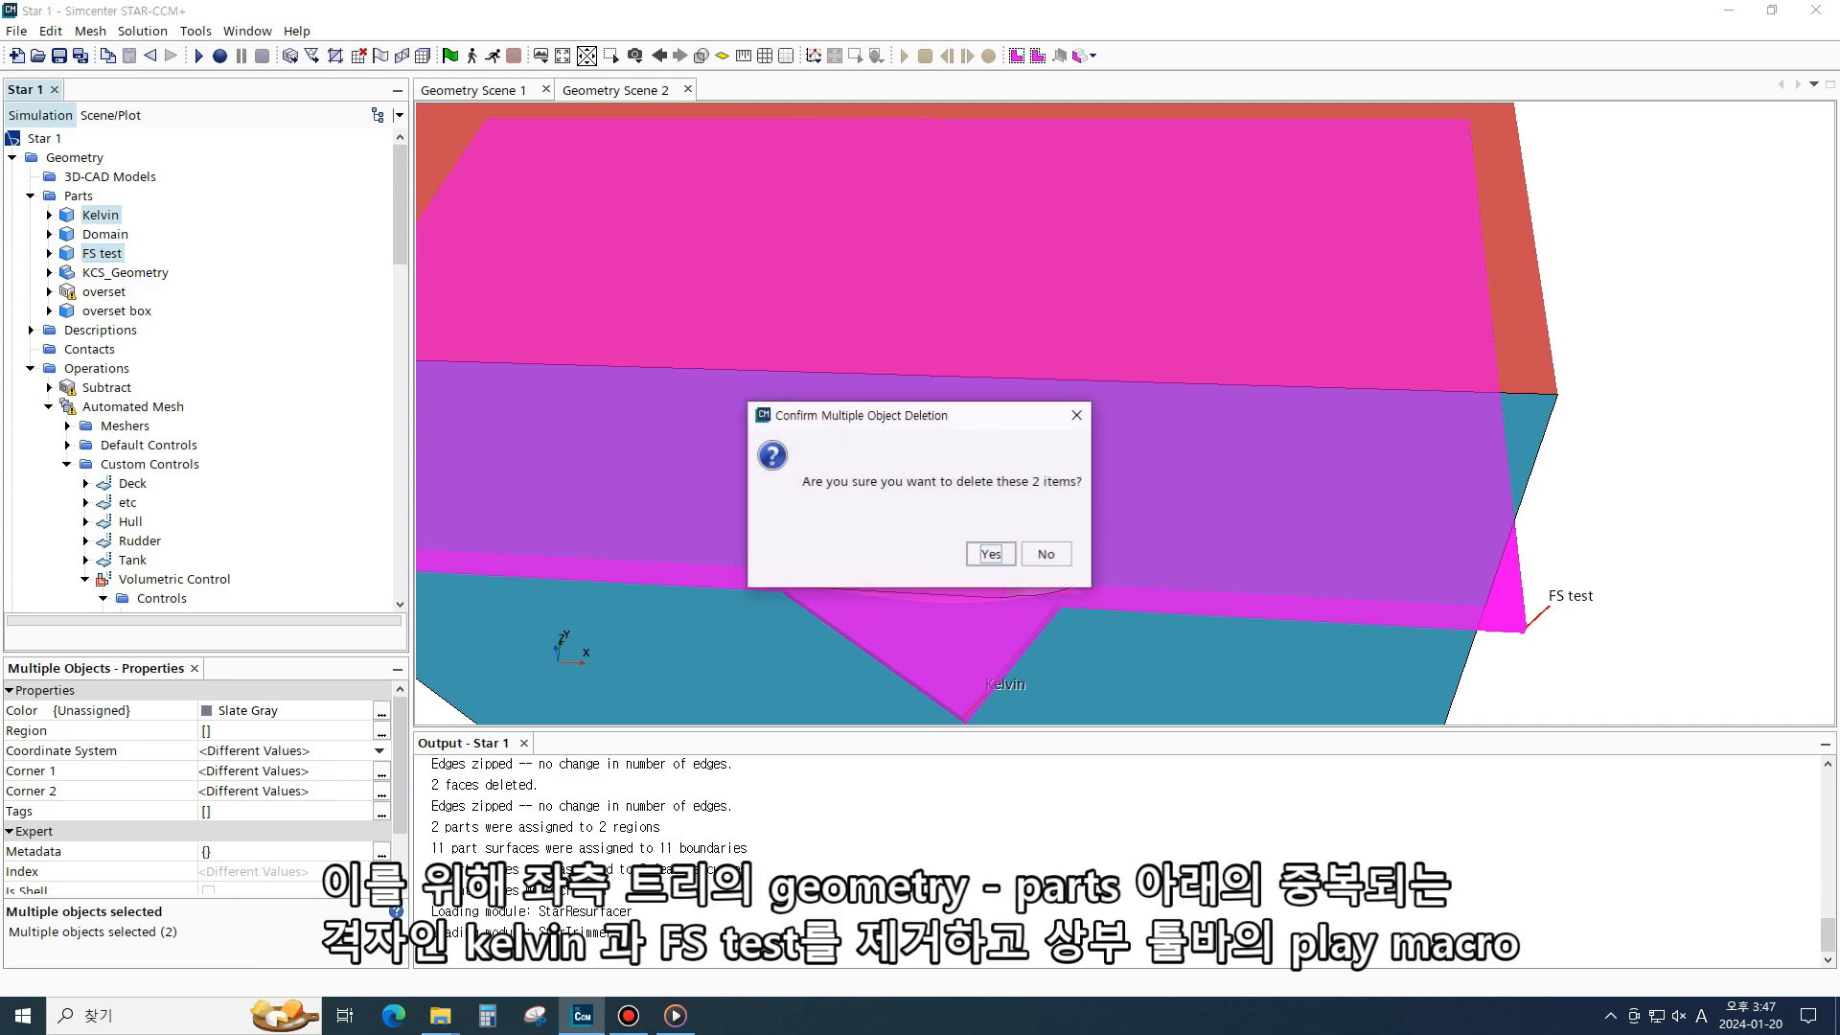
key("Return")
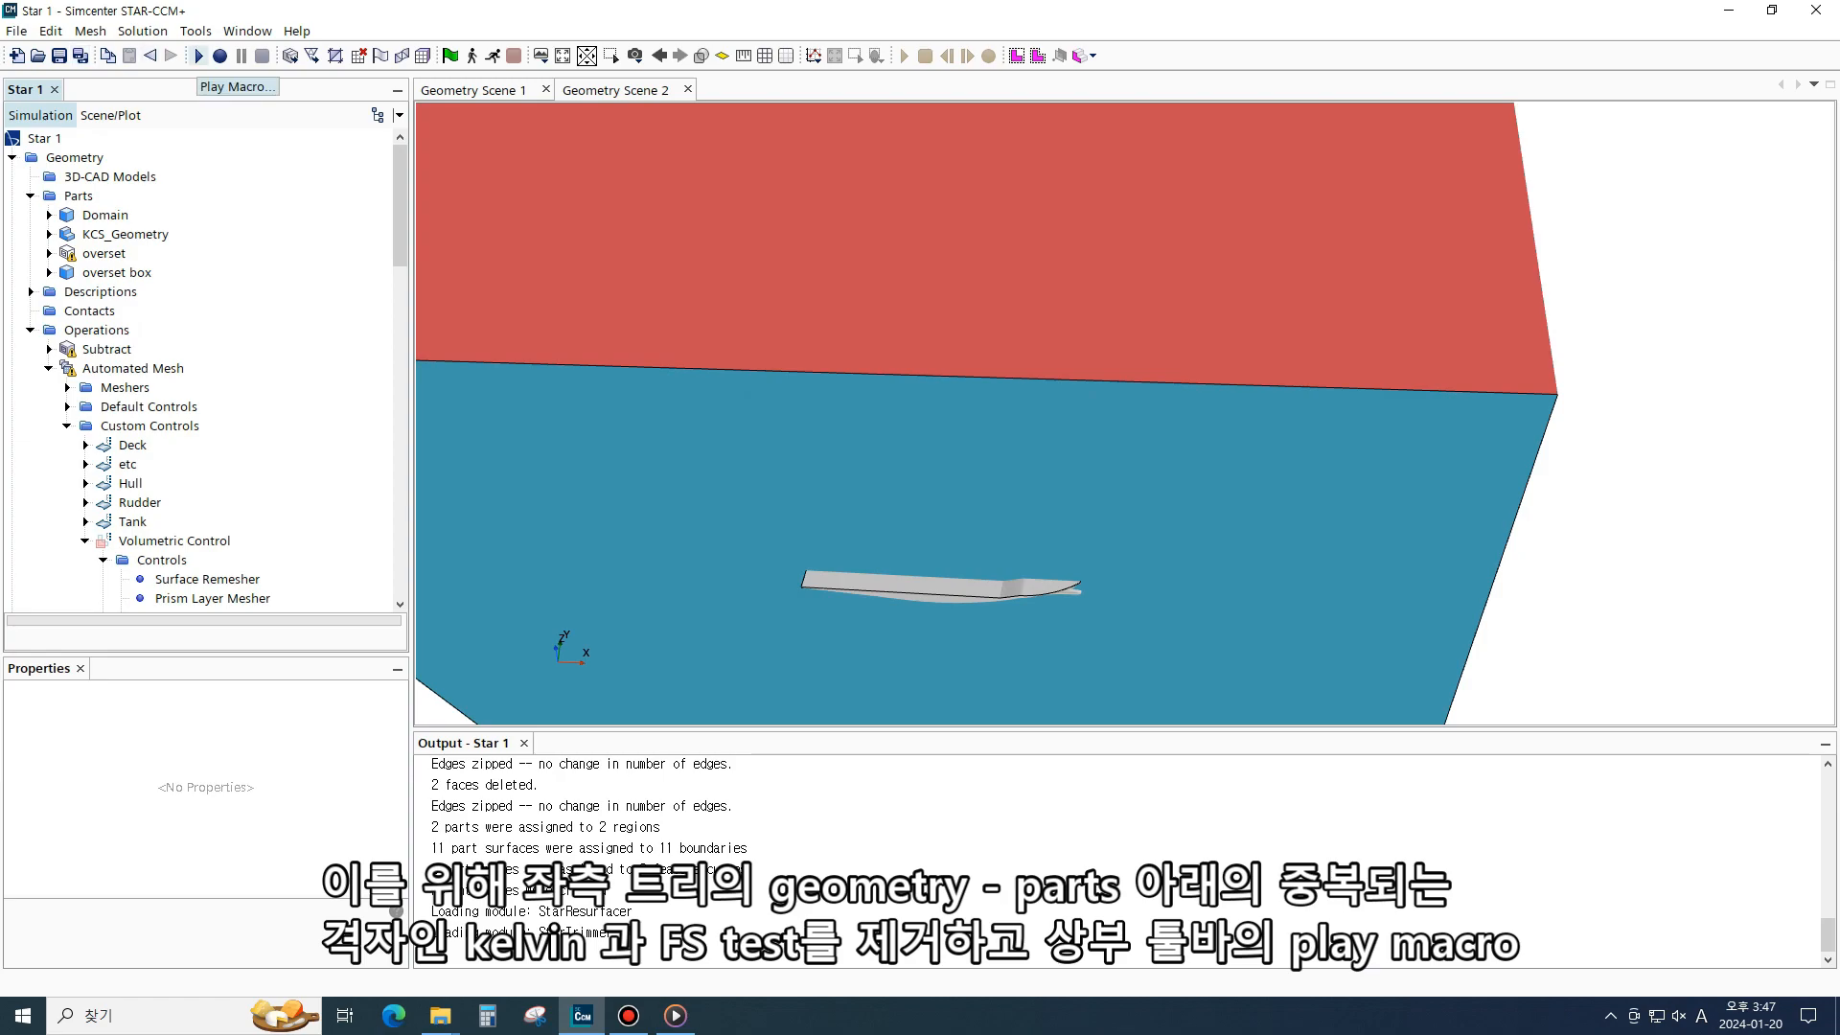
- Play the partShapes.java macro from the Workshop 1 Ship Resistance folder
left_click(198, 56)
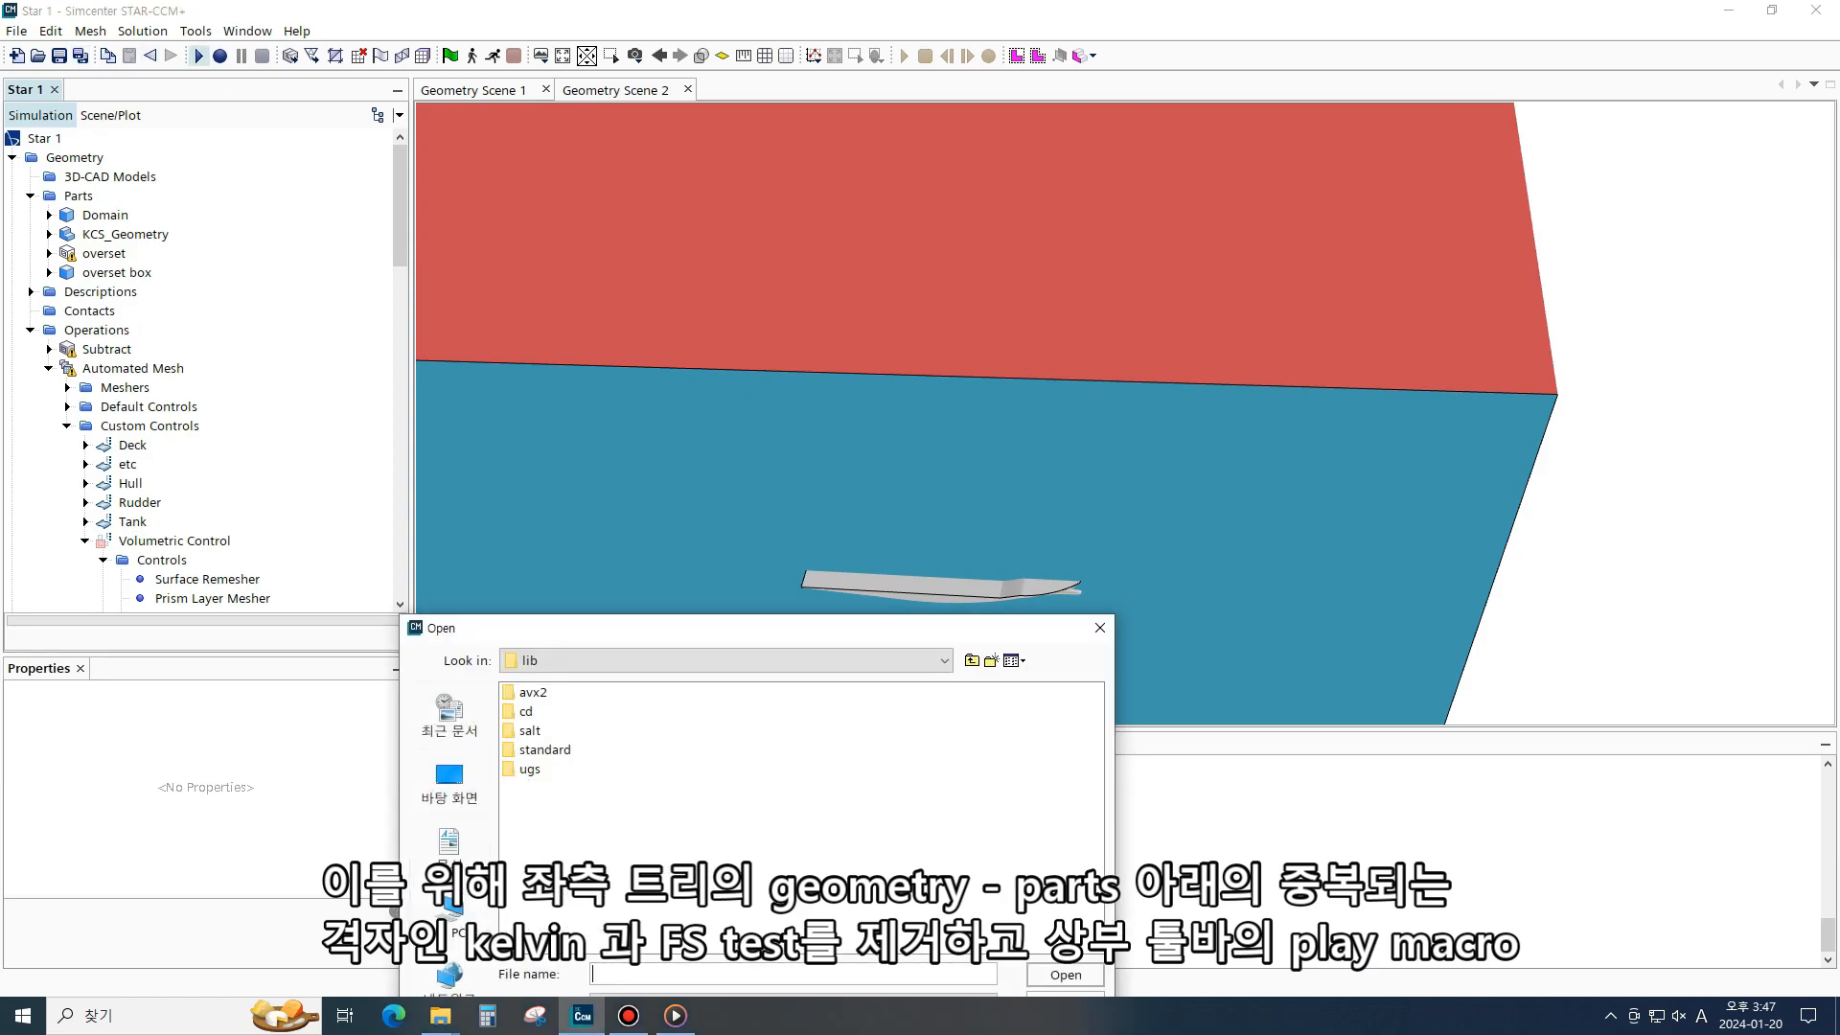
double_click(644, 453)
double_click(587, 318)
double_click(623, 318)
left_click(595, 319)
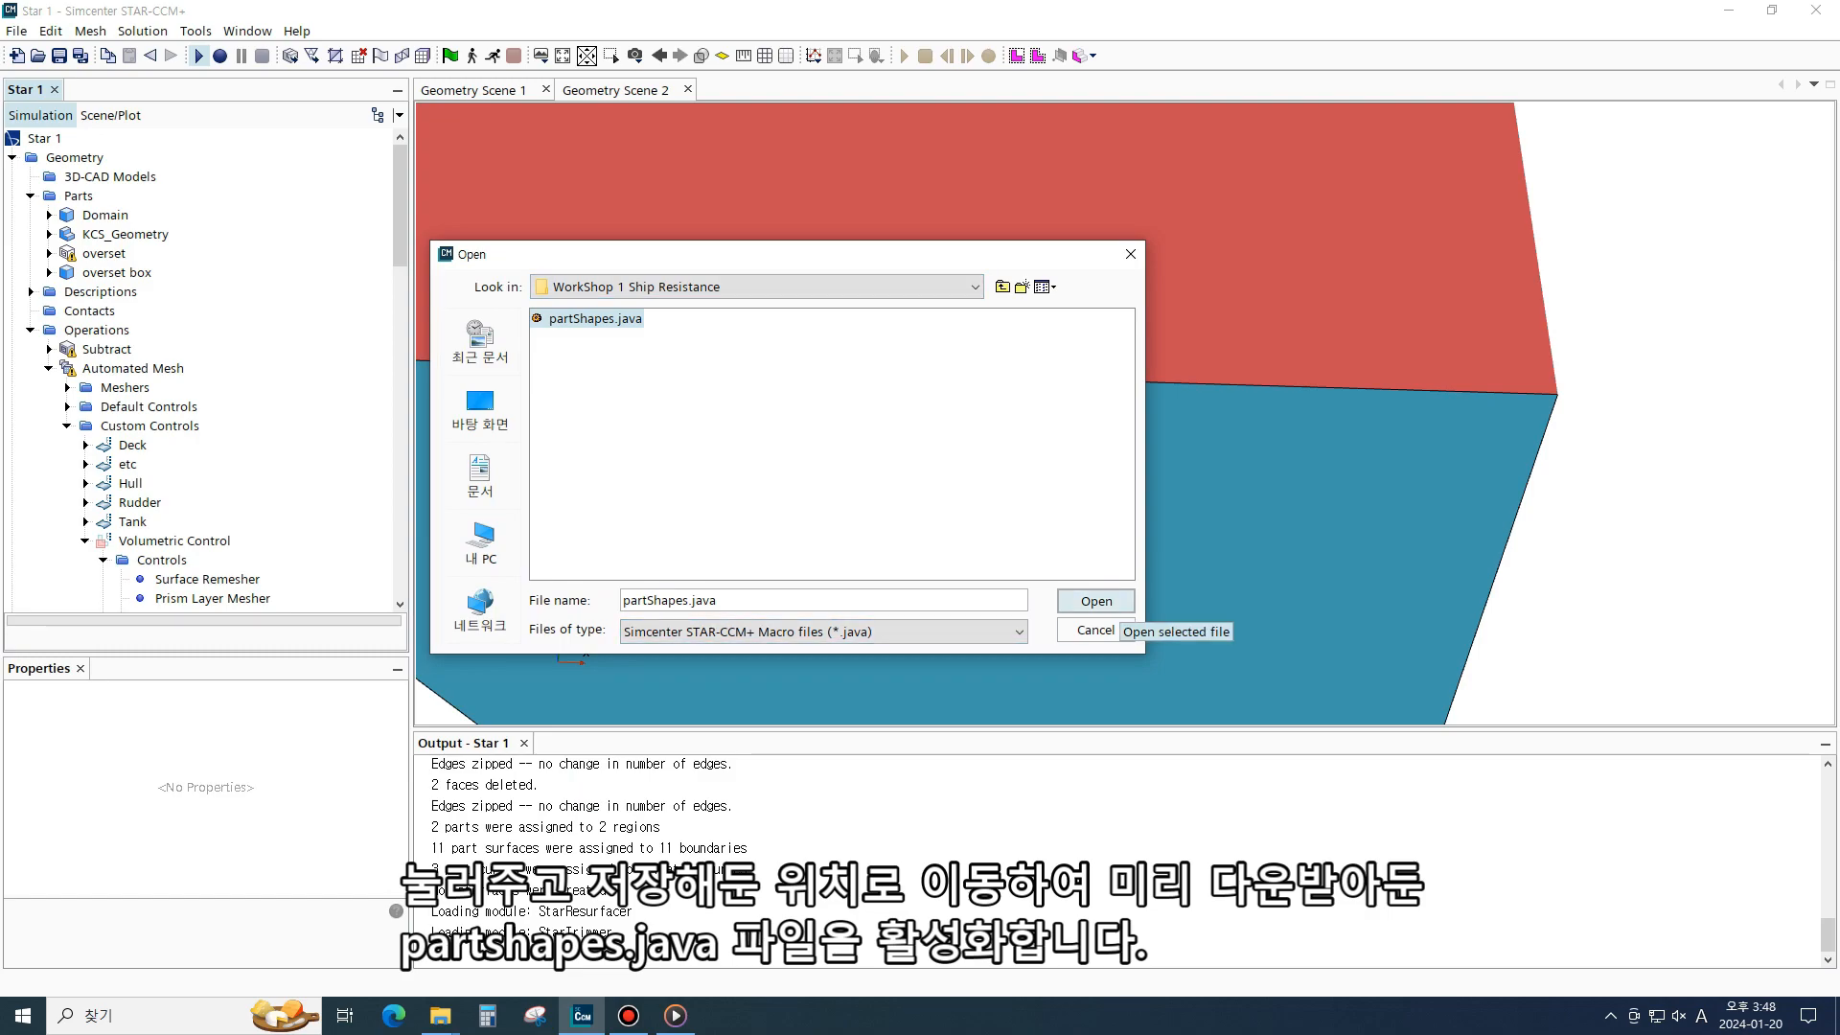
left_click(1096, 601)
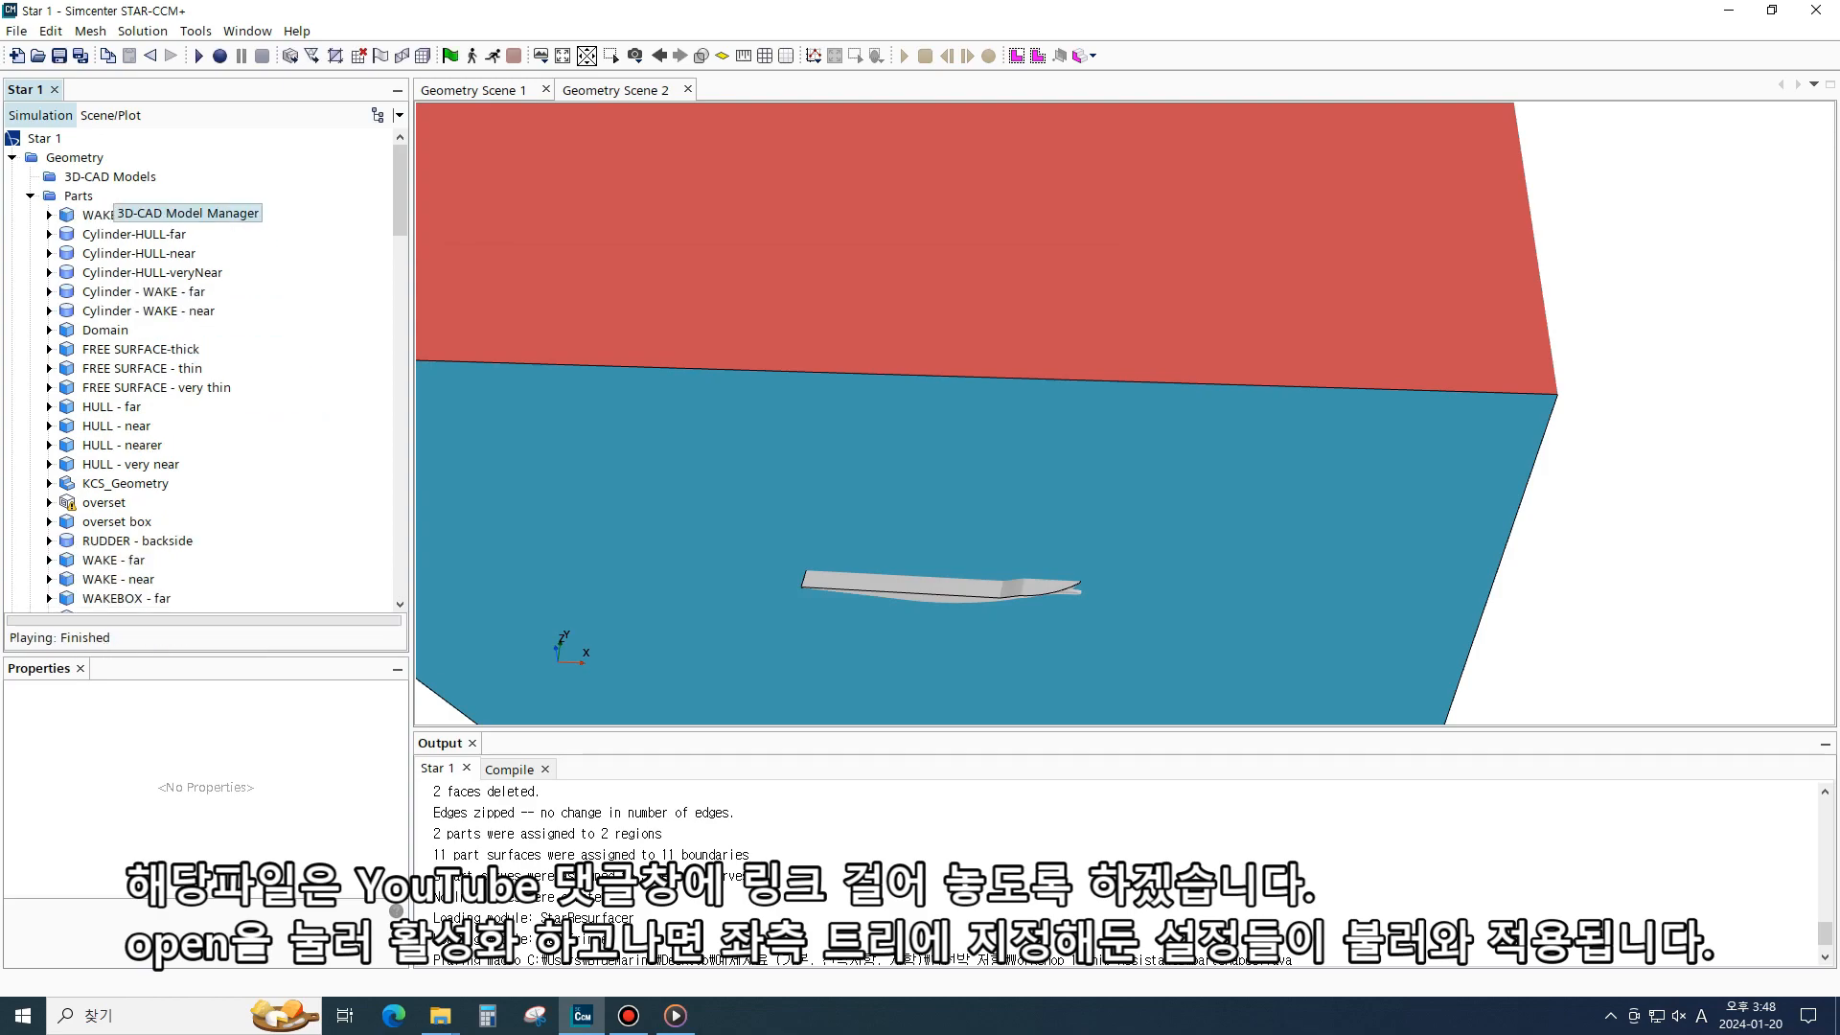
- Inspect the macro-created FREE SURFACE and HULL custom controls and their assigned parts
scroll(143, 354, "down", 10)
scroll(144, 340, "up", 2)
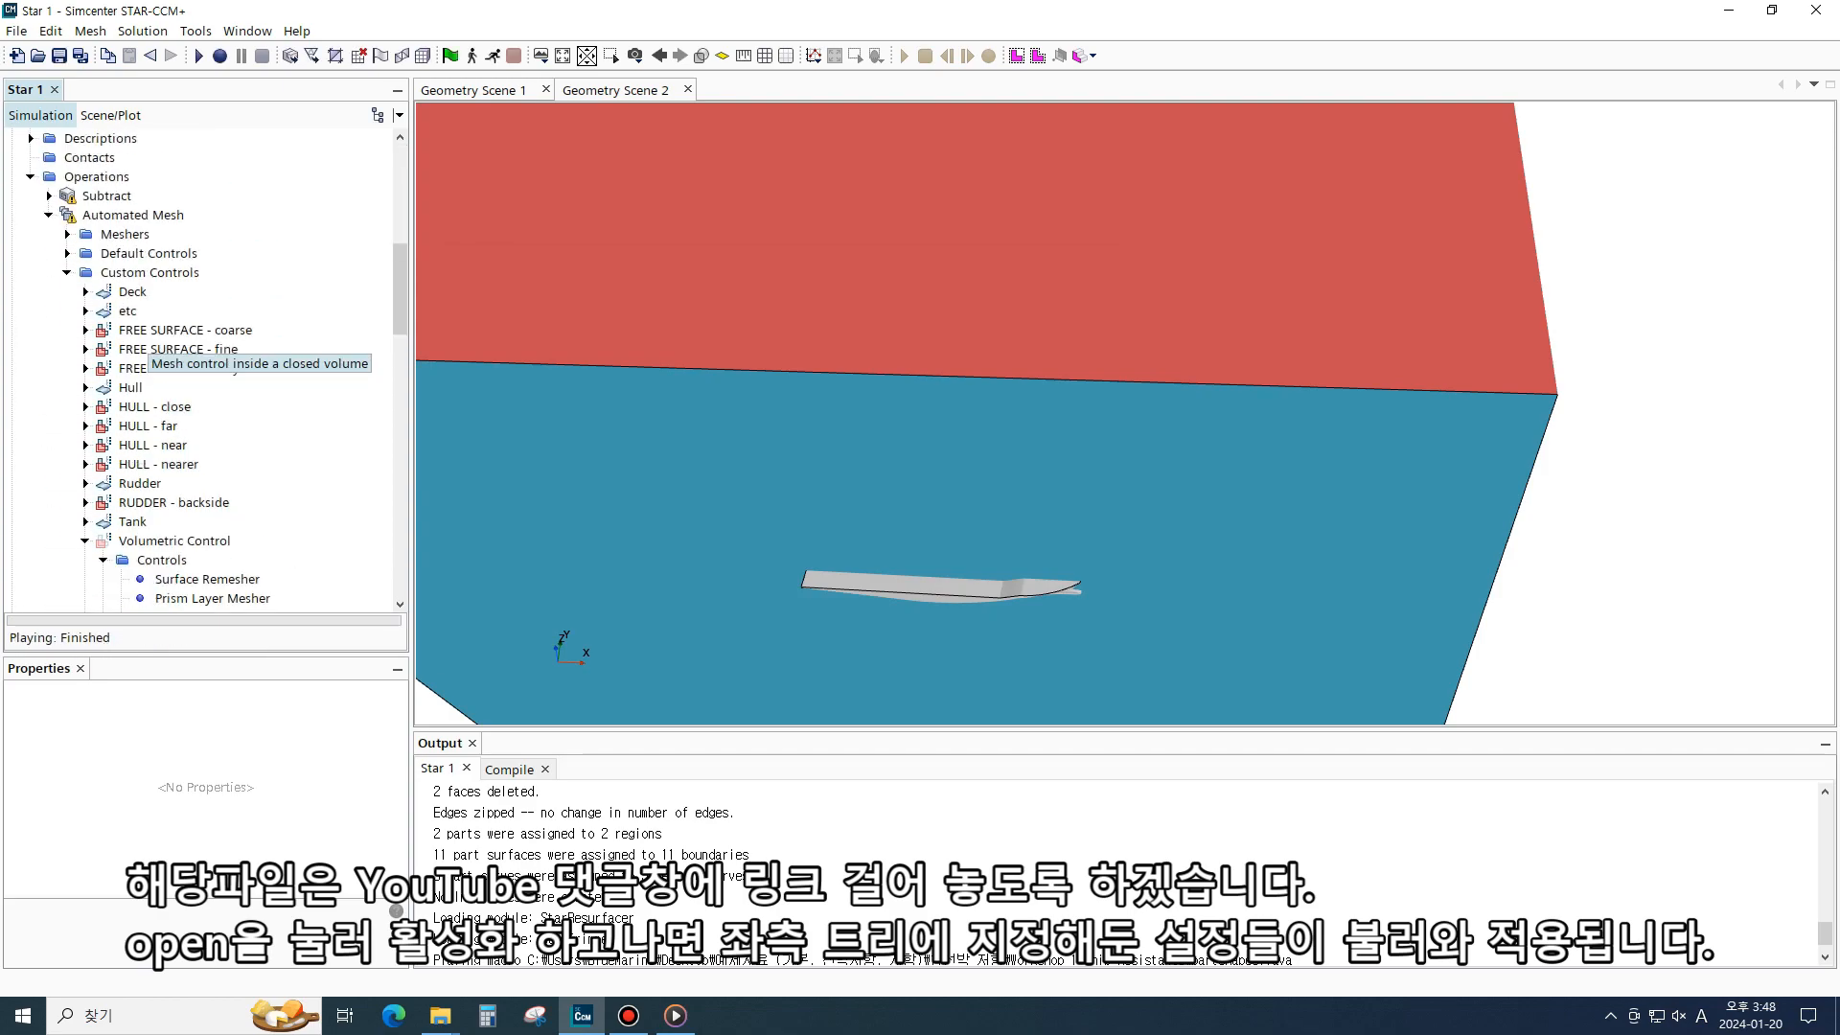
left_click(85, 540)
scroll(192, 287, "up", 2)
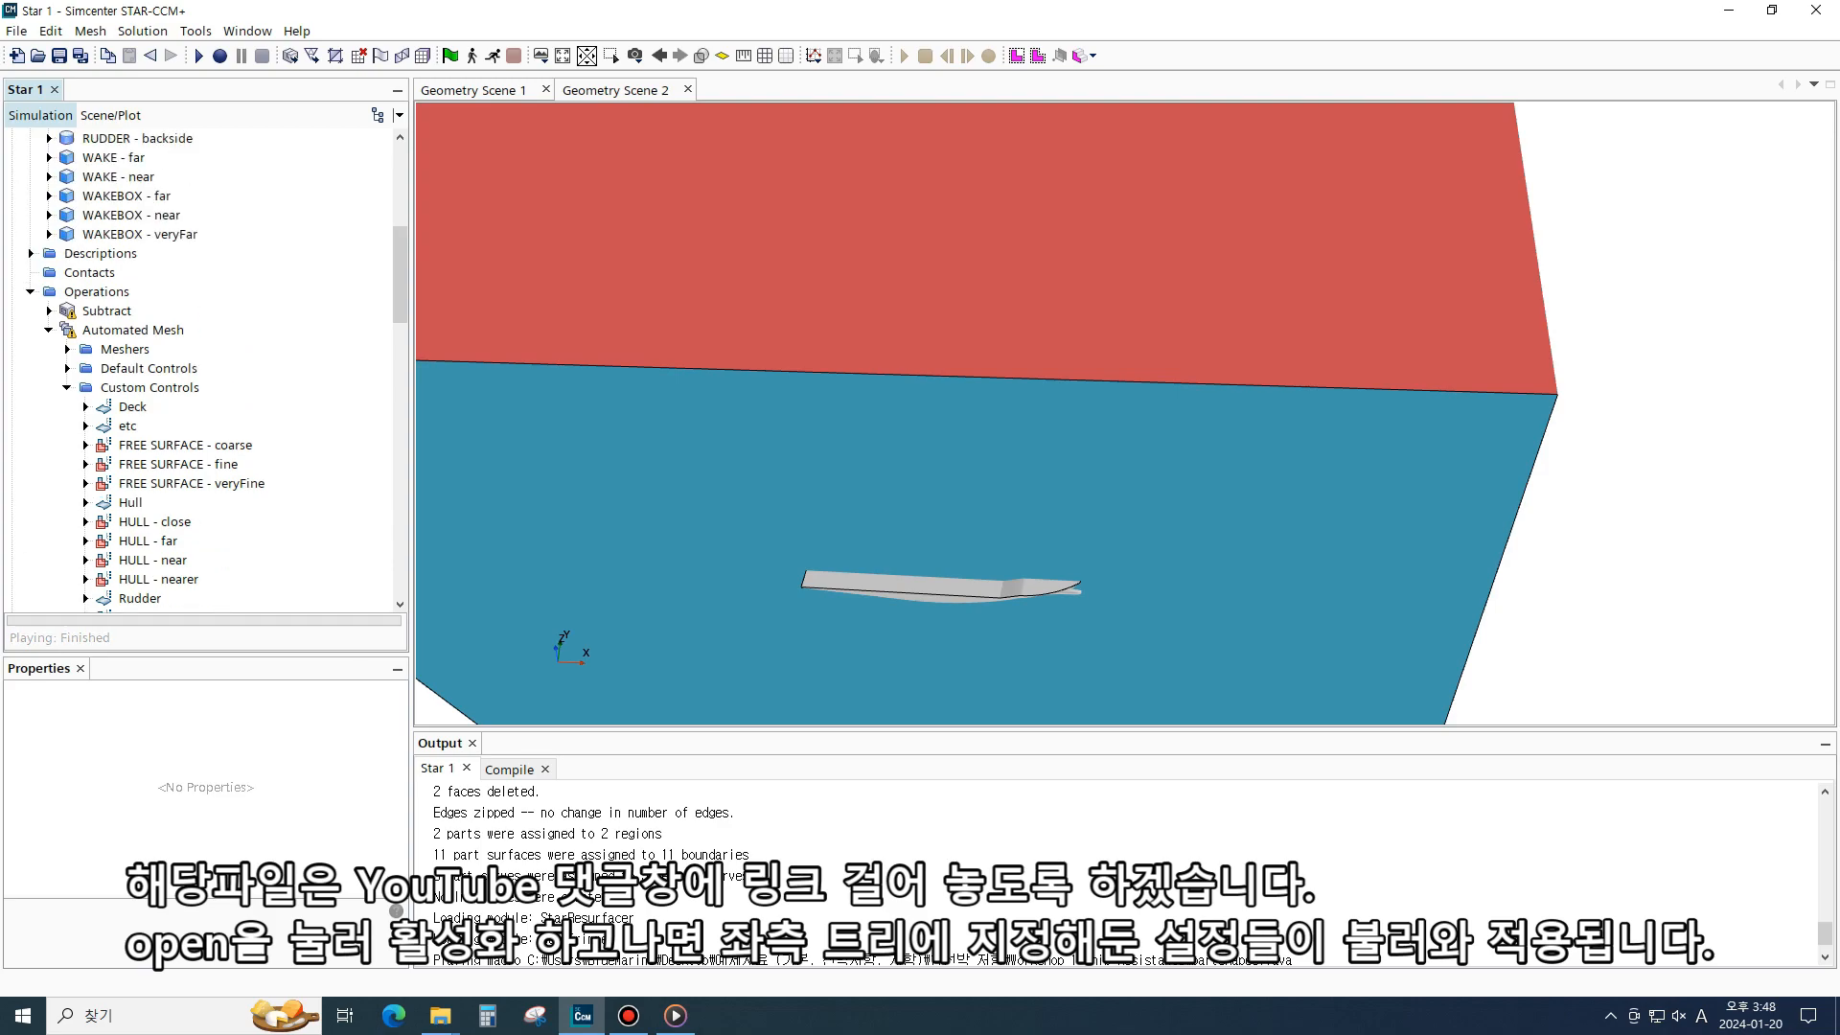
scroll(192, 287, "down", 4)
left_click(178, 234)
left_click(191, 253)
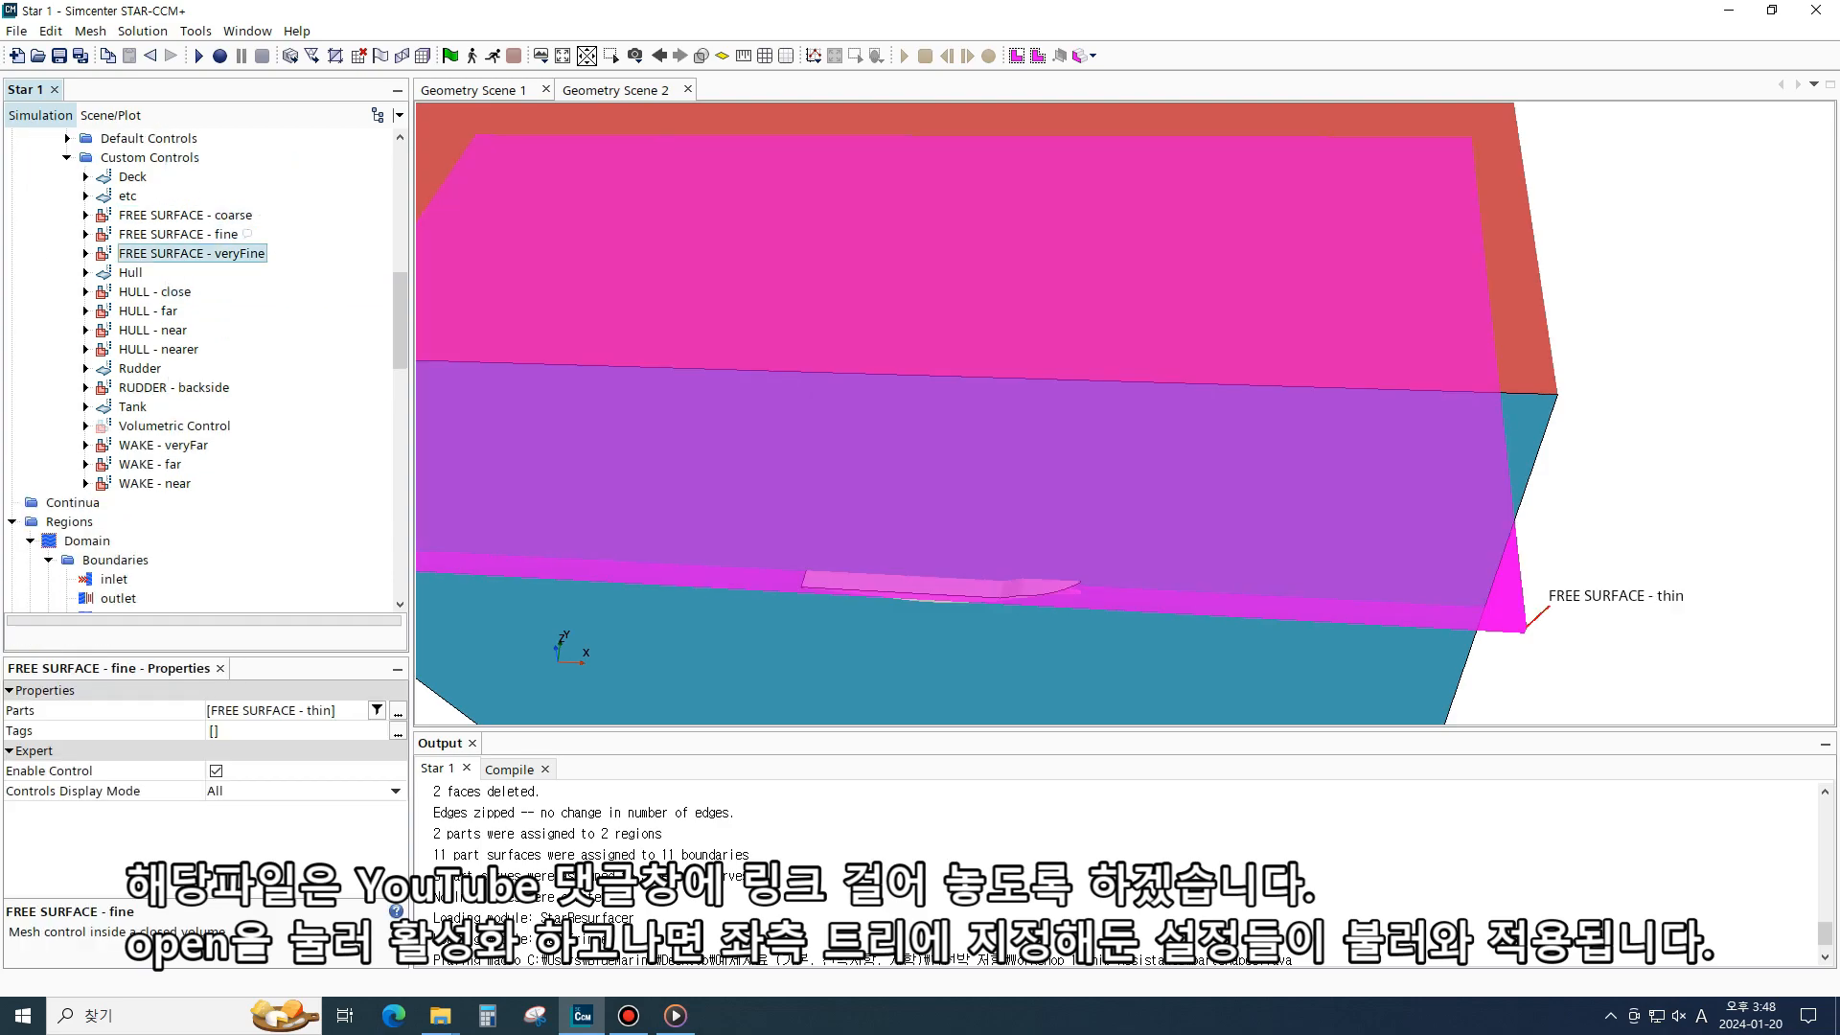
left_click(155, 291)
left_click(158, 349)
left_click(153, 329)
left_click(147, 311)
left_click(155, 291)
key("Up")
key("Up")
key("Up")
key("Up")
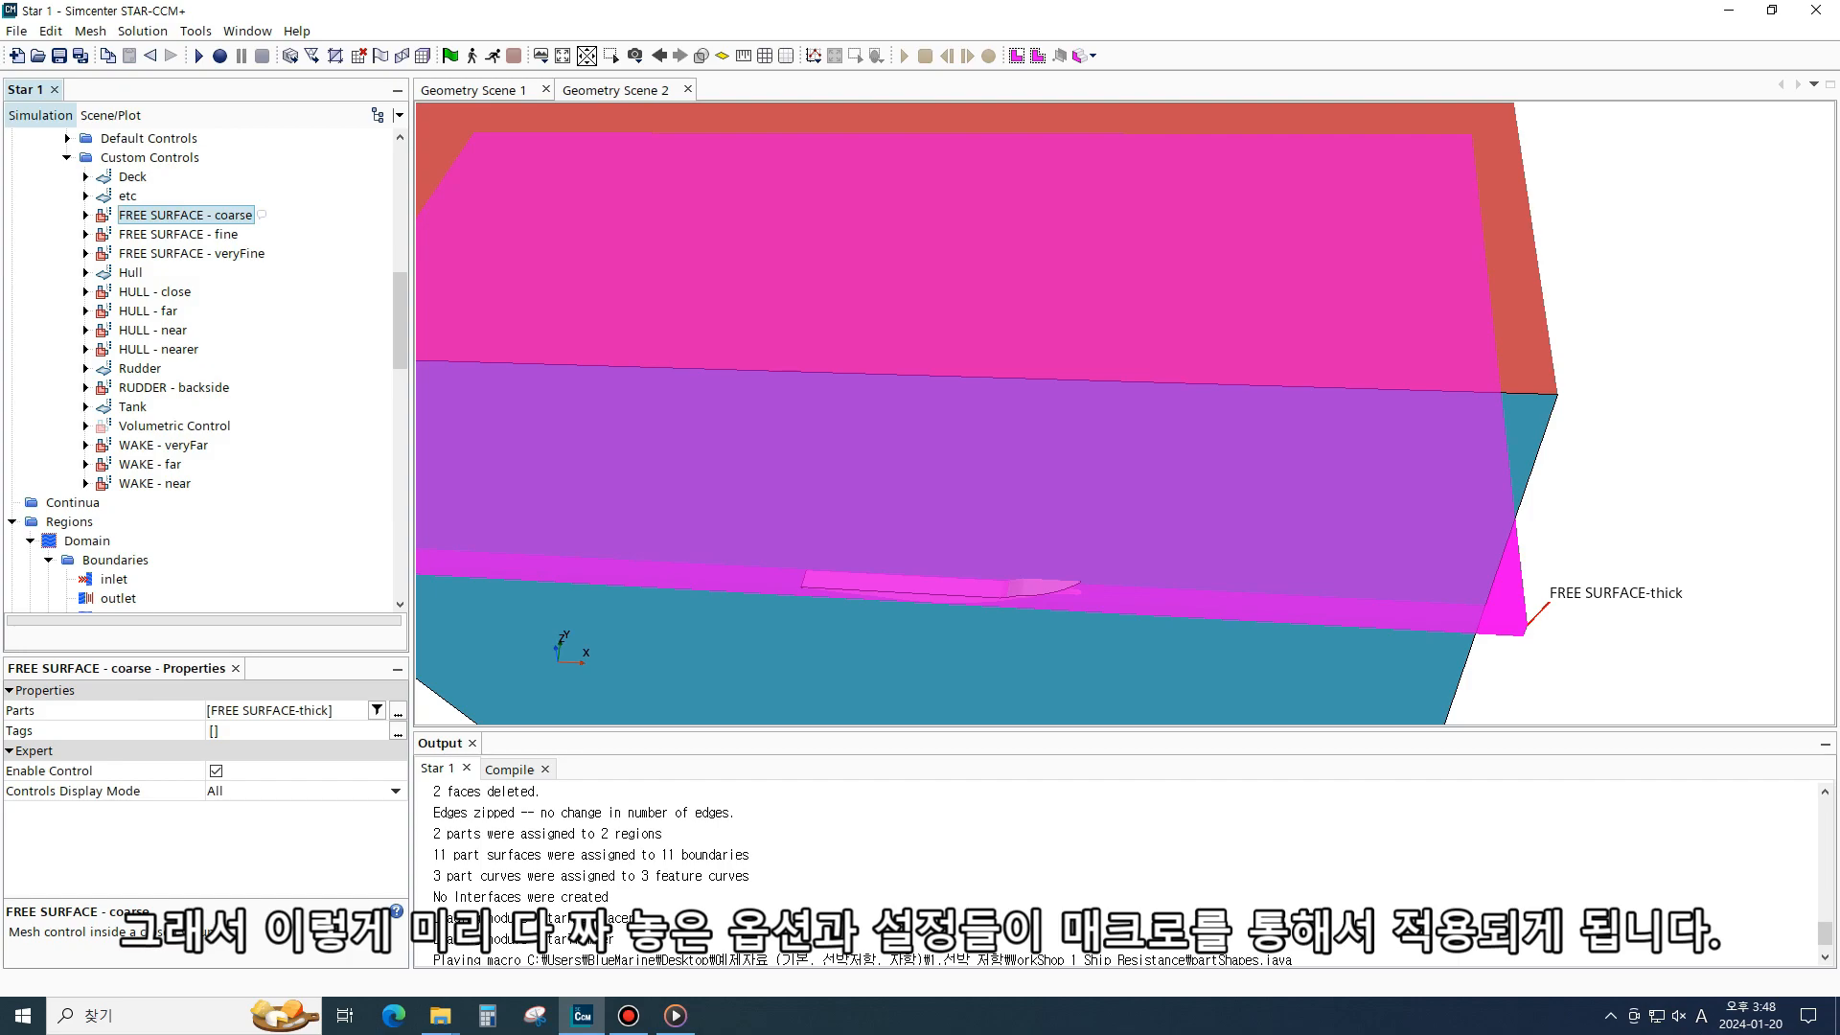
- Generate the volume mesh
scroll(201, 369, "up", 11)
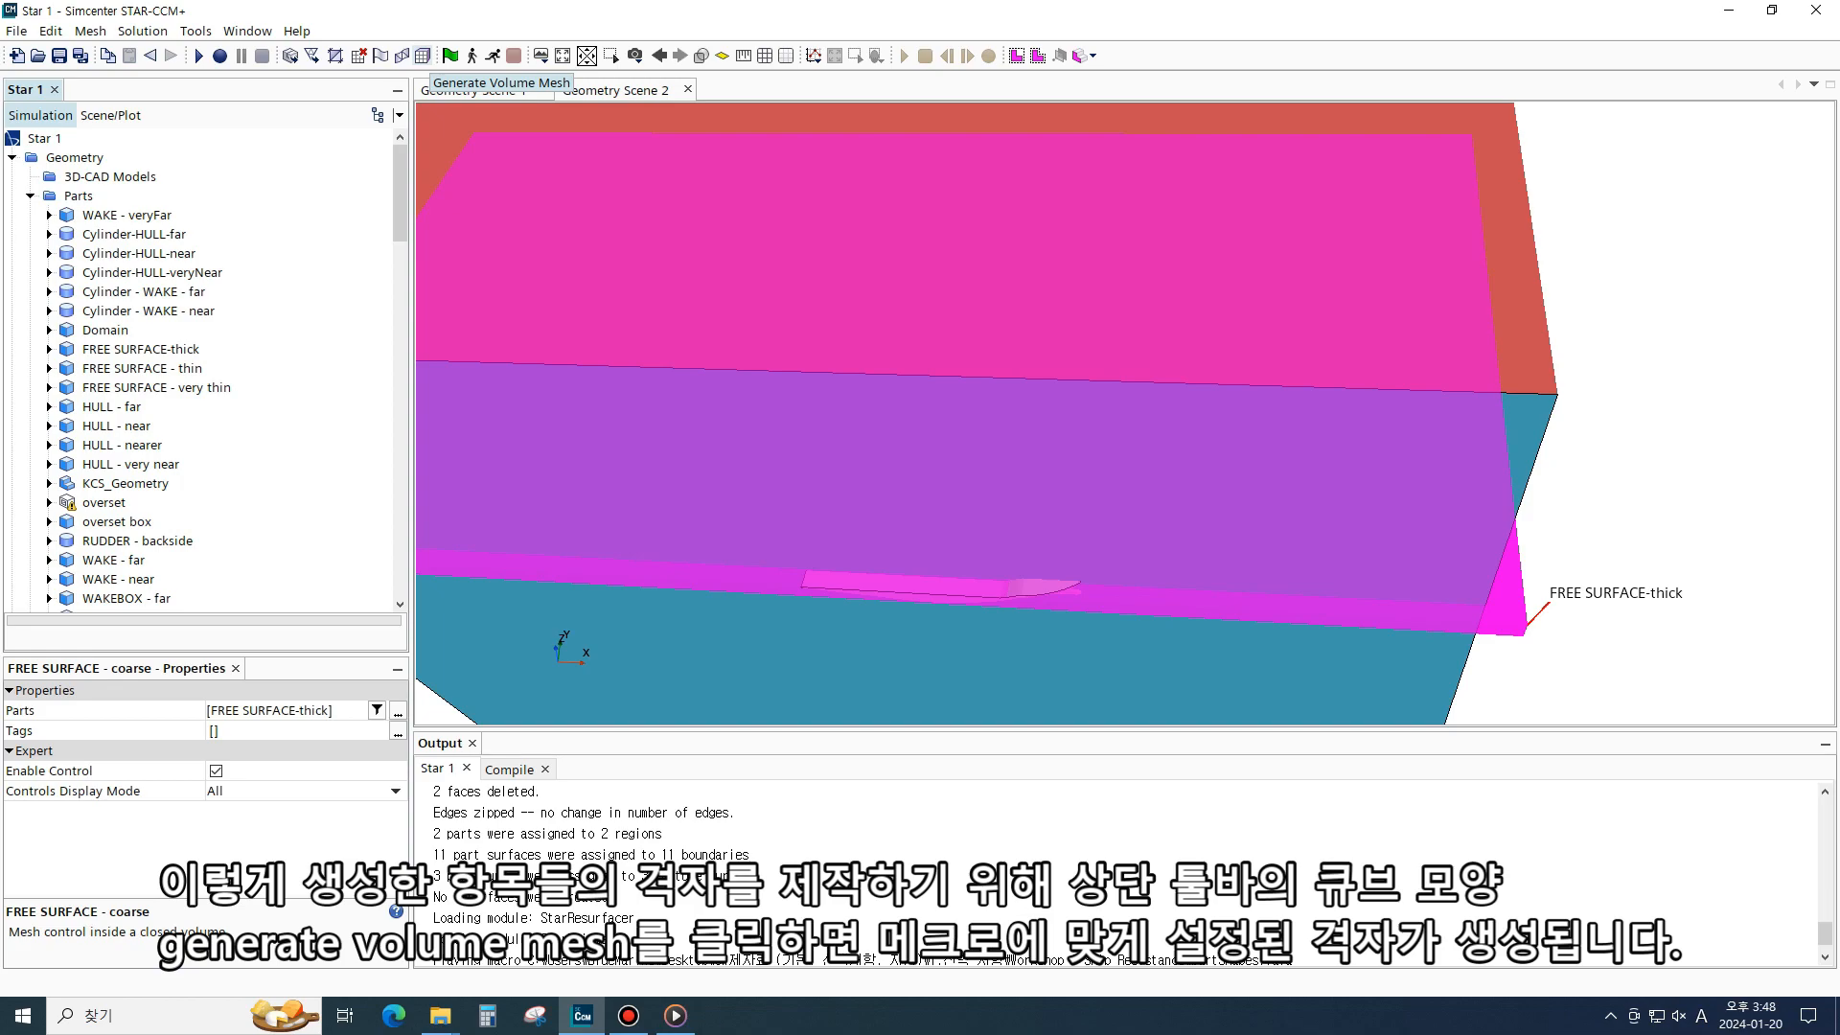
left_click(423, 56)
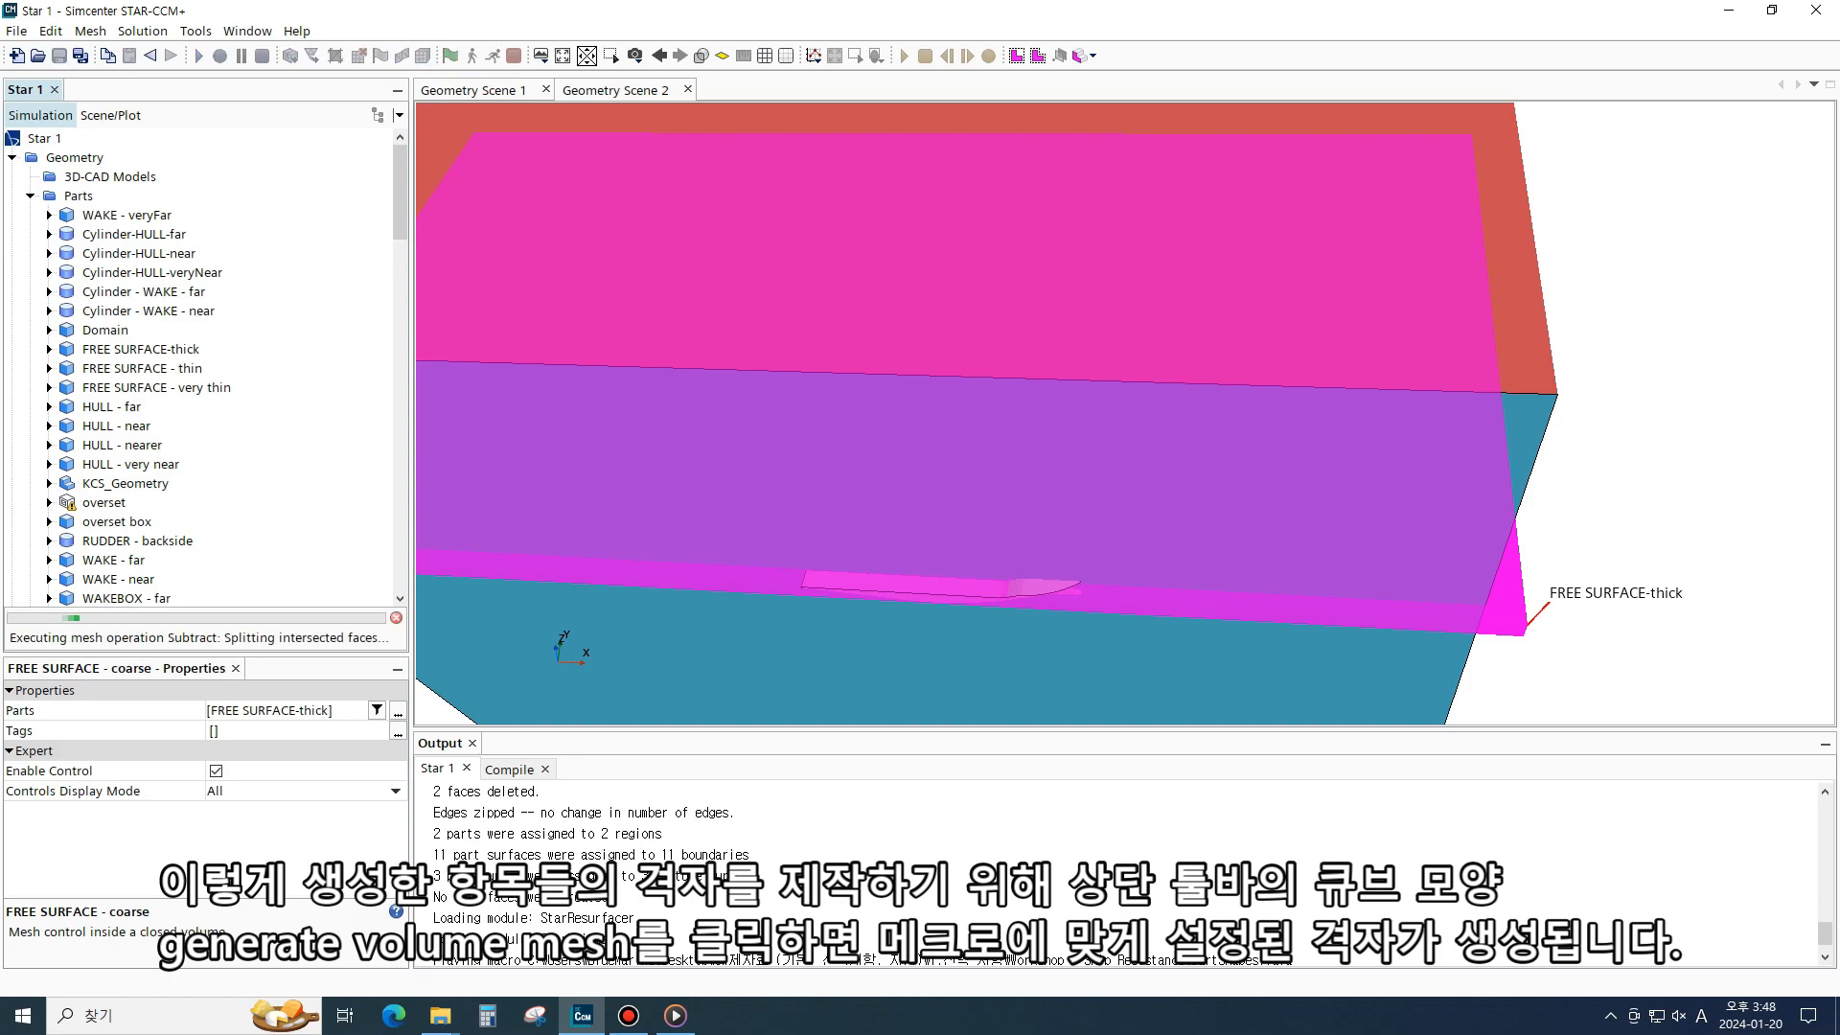